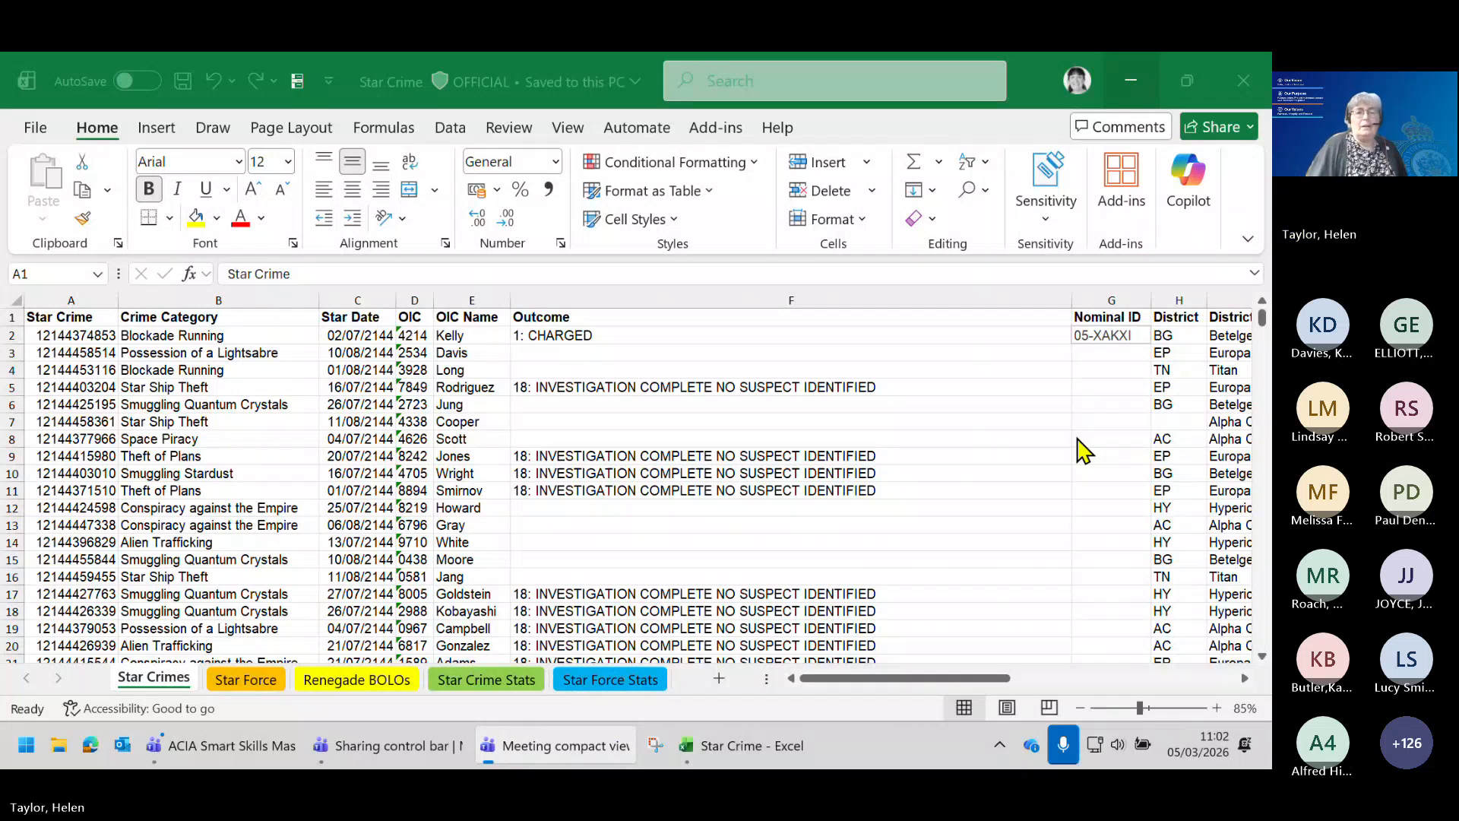
# Turn off the camera in the Teams meeting and switch back to the Star Crime workbook in Excel
pyautogui.click(222, 746)
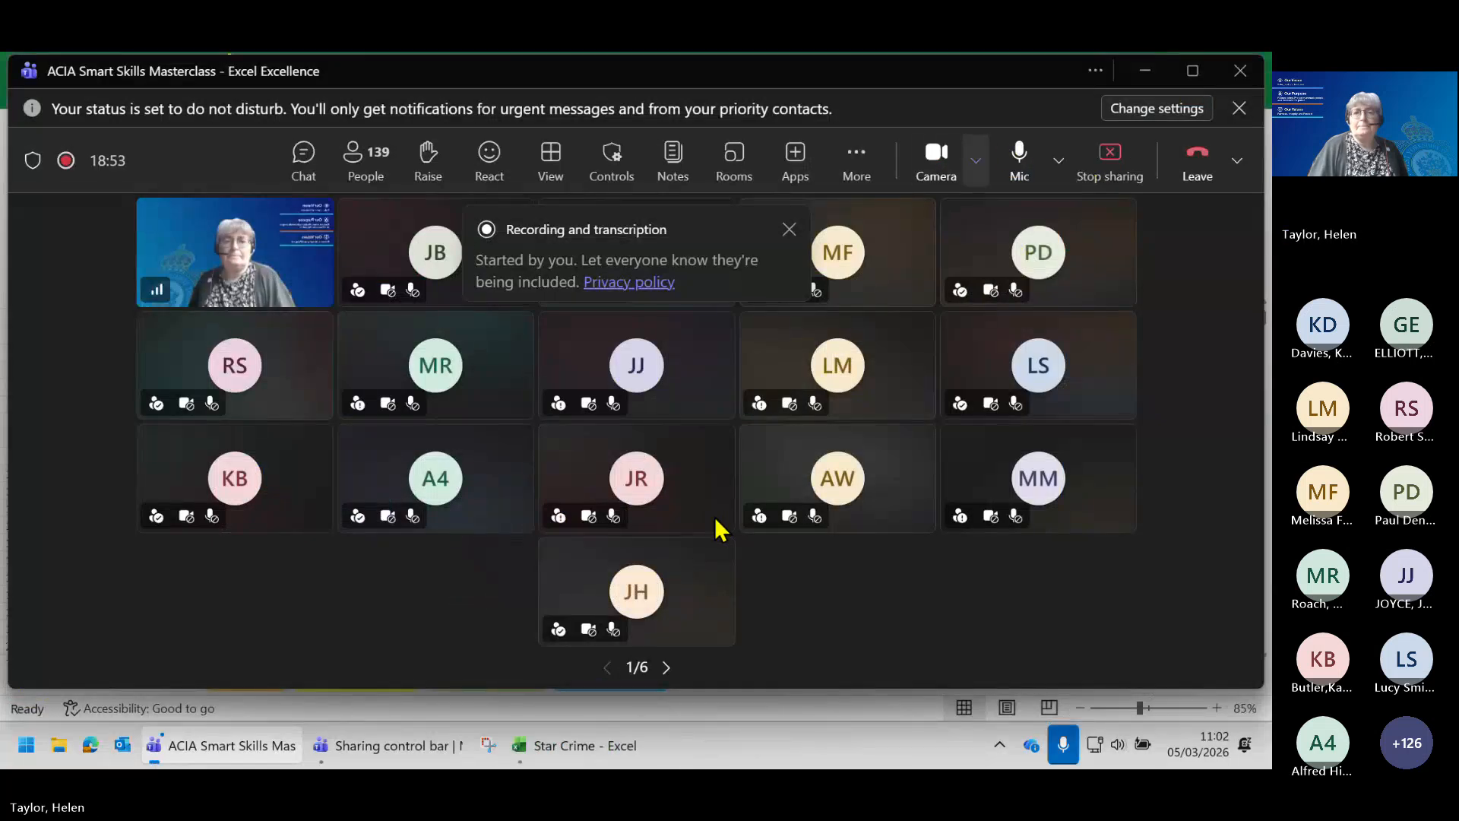
pyautogui.click(937, 156)
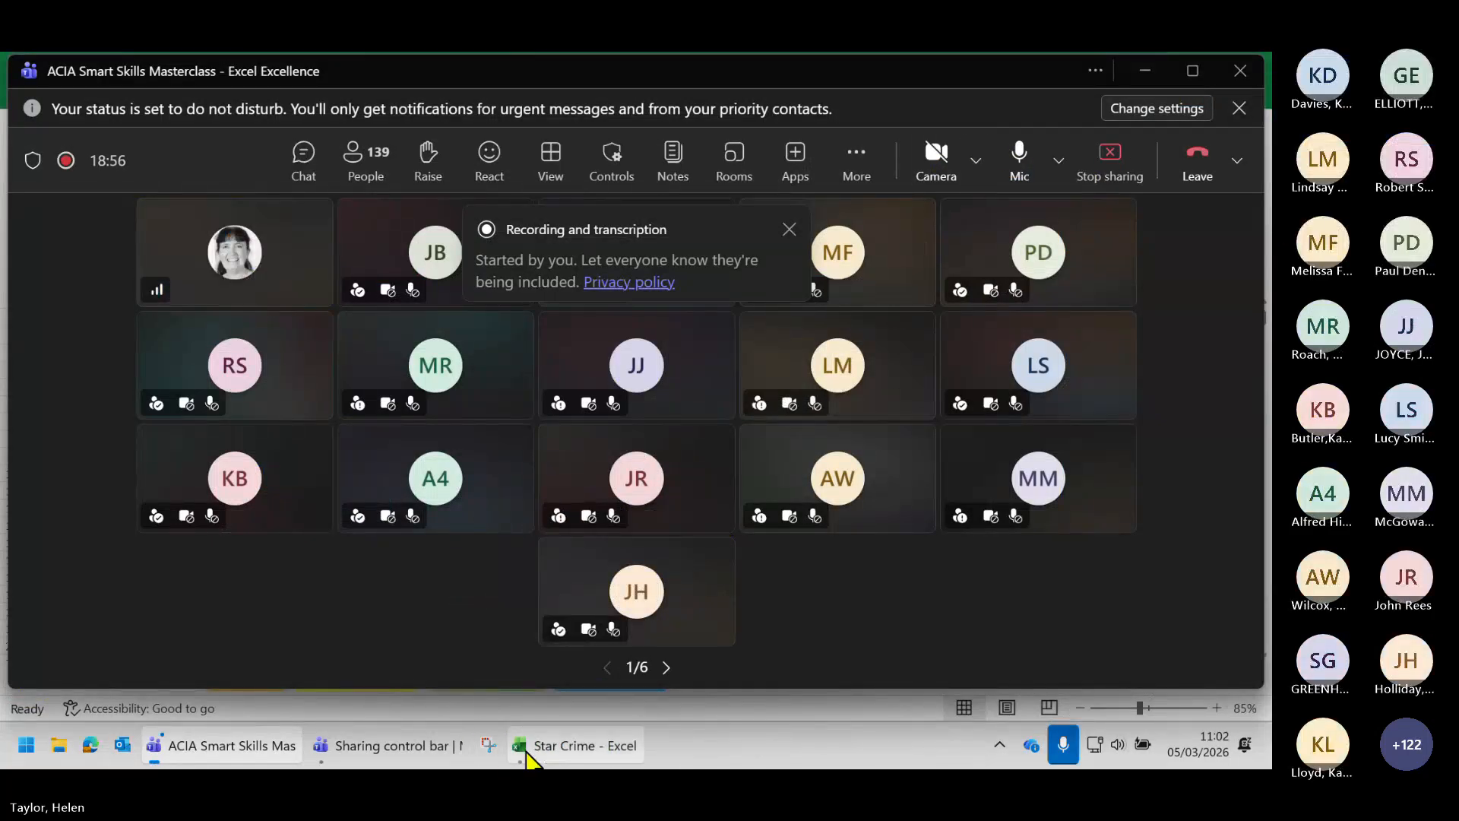
pyautogui.click(562, 745)
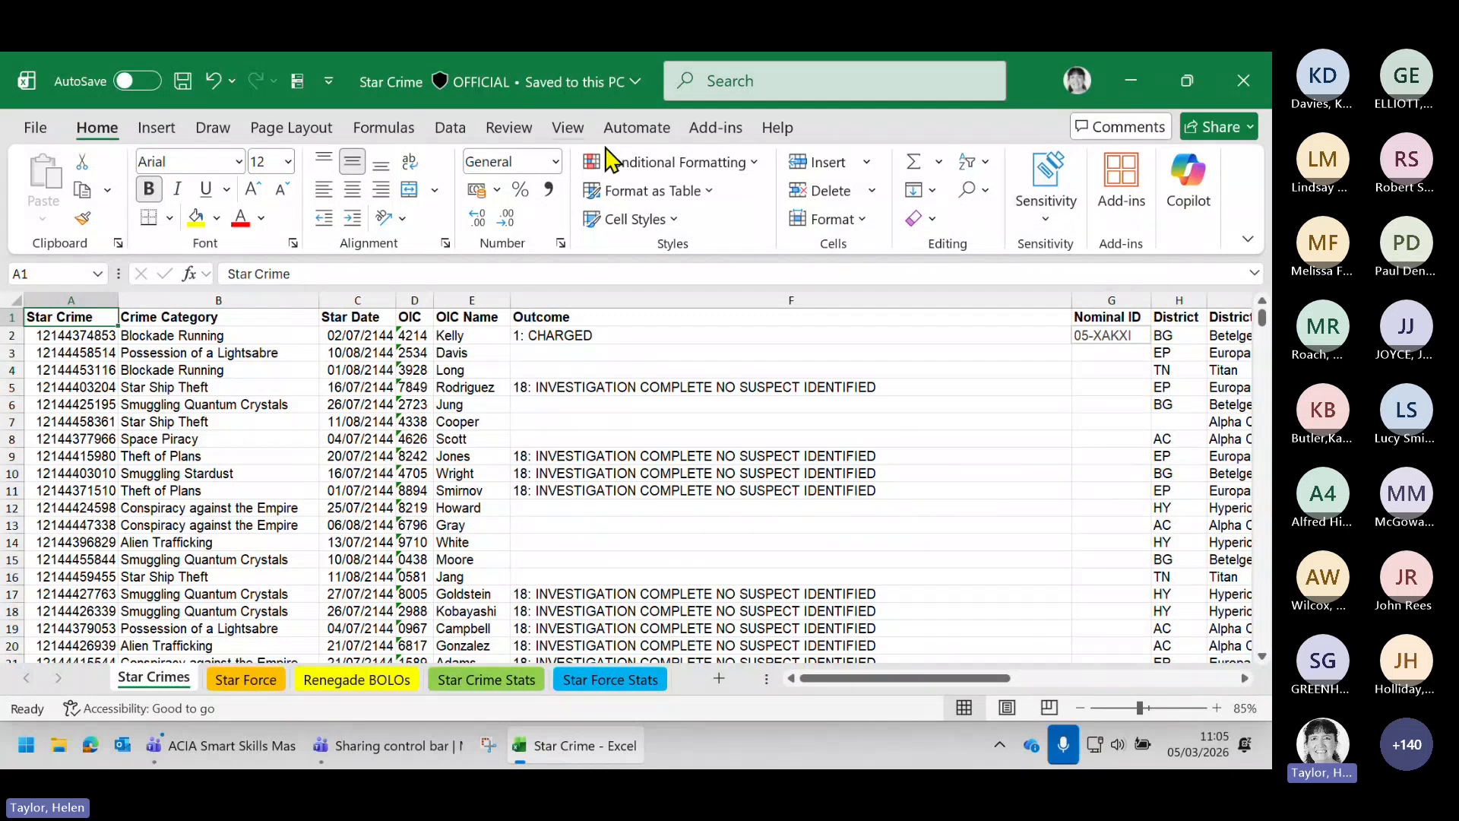
# Set the ribbon to show tabs only and temporarily reveal the Home commands over the worksheet
pyautogui.click(1248, 241)
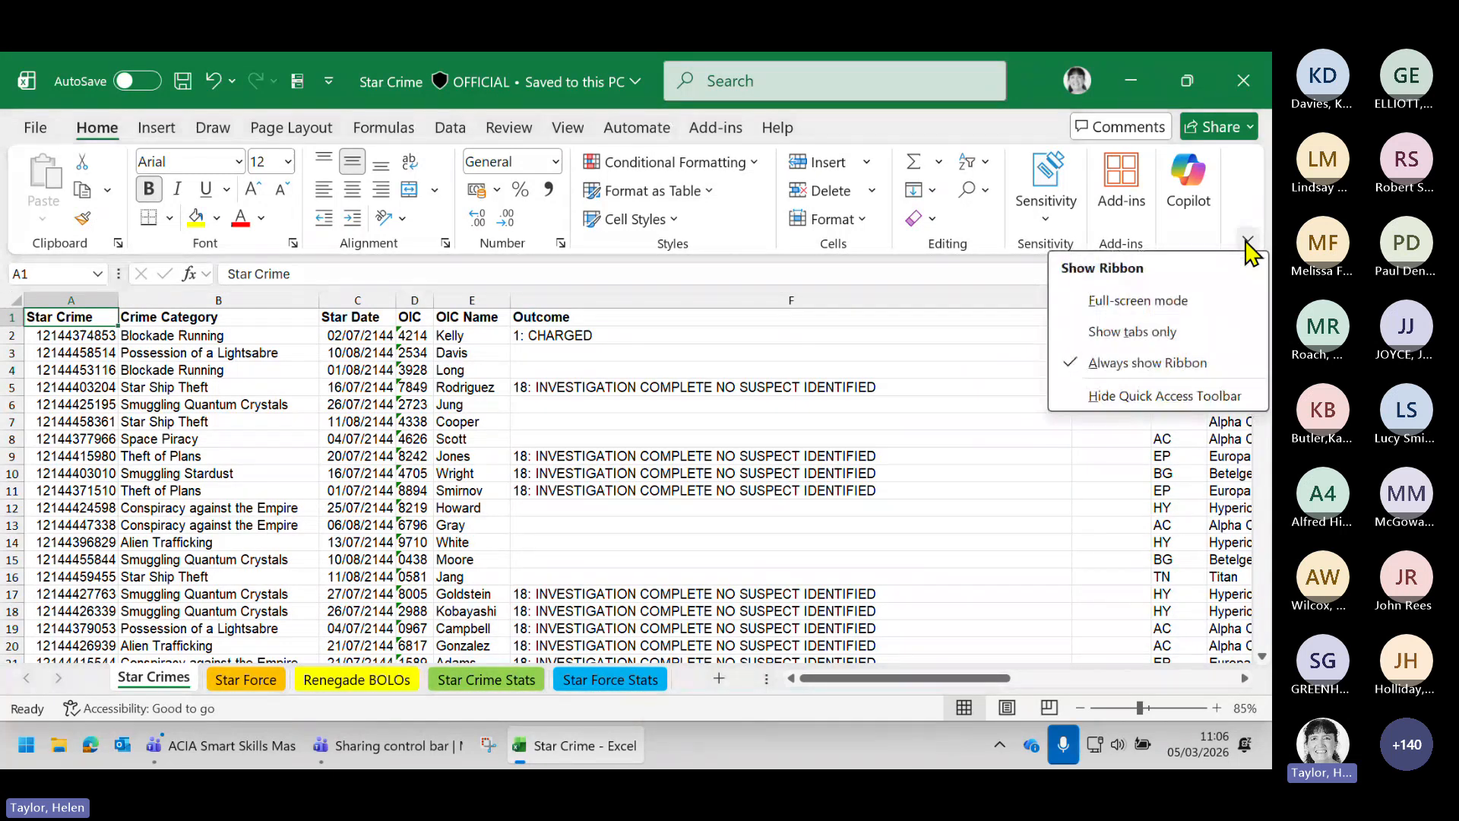
pyautogui.click(1135, 342)
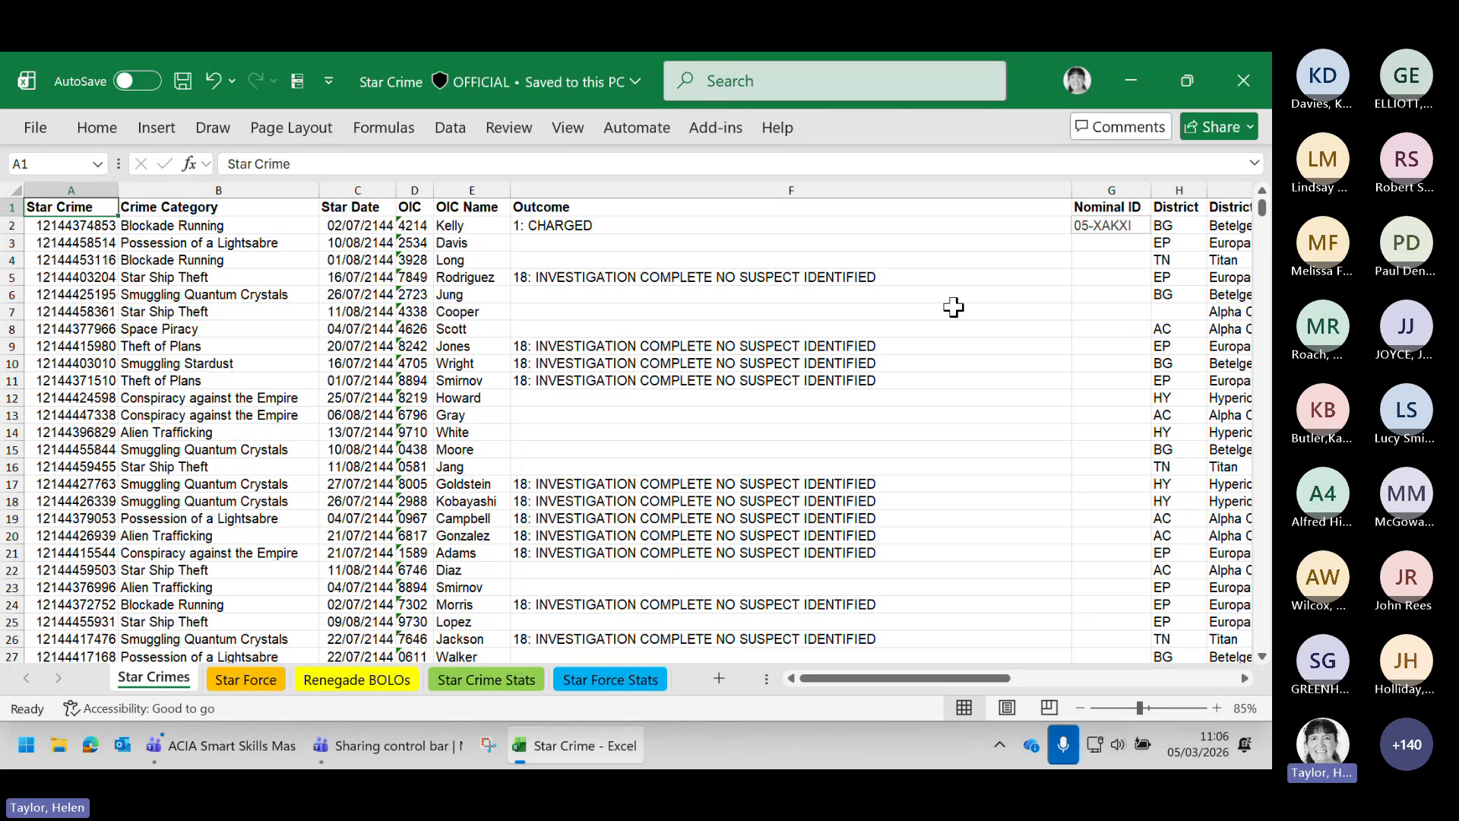
pyautogui.click(107, 130)
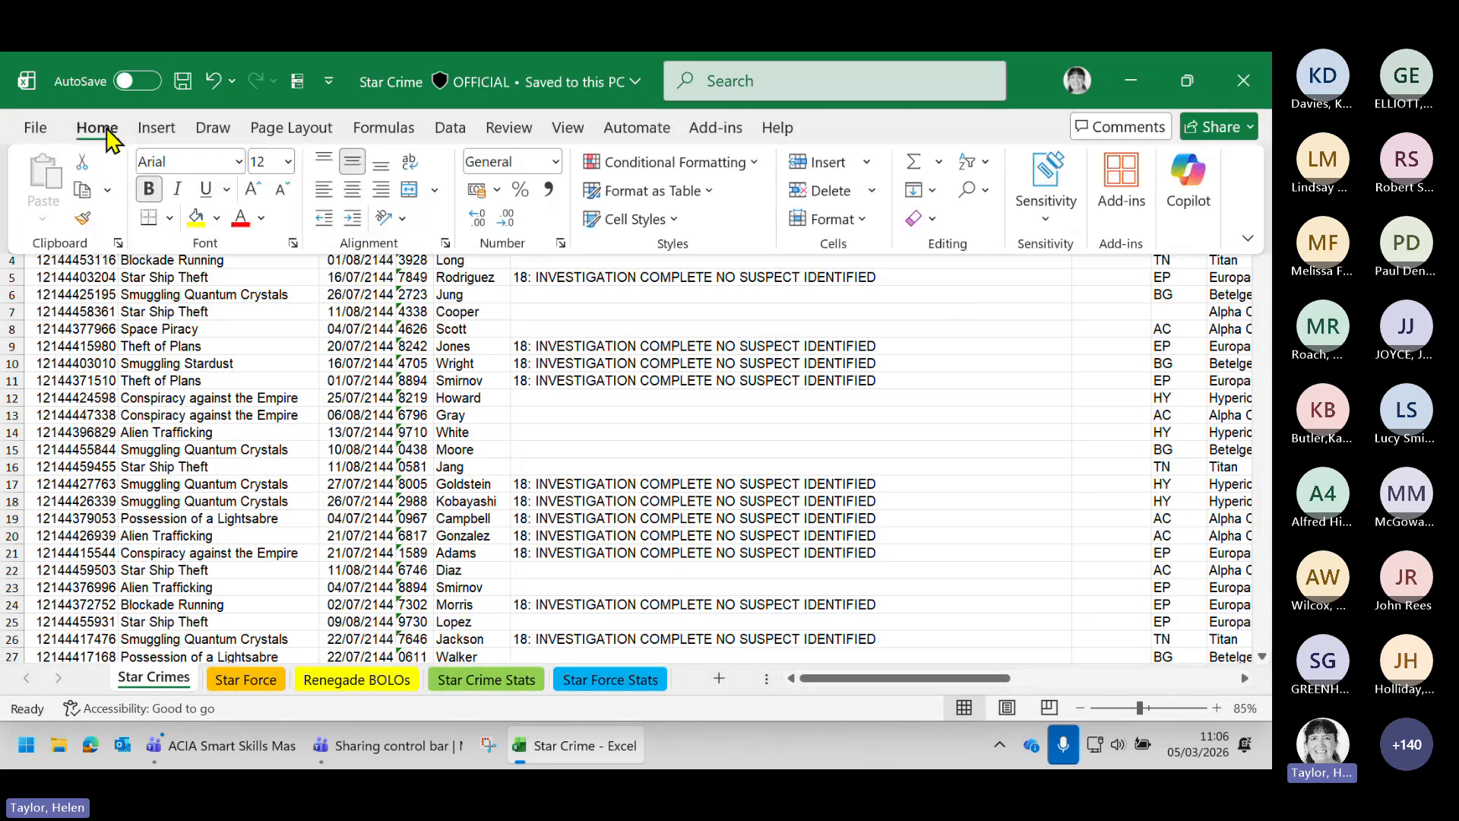
pyautogui.click(367, 416)
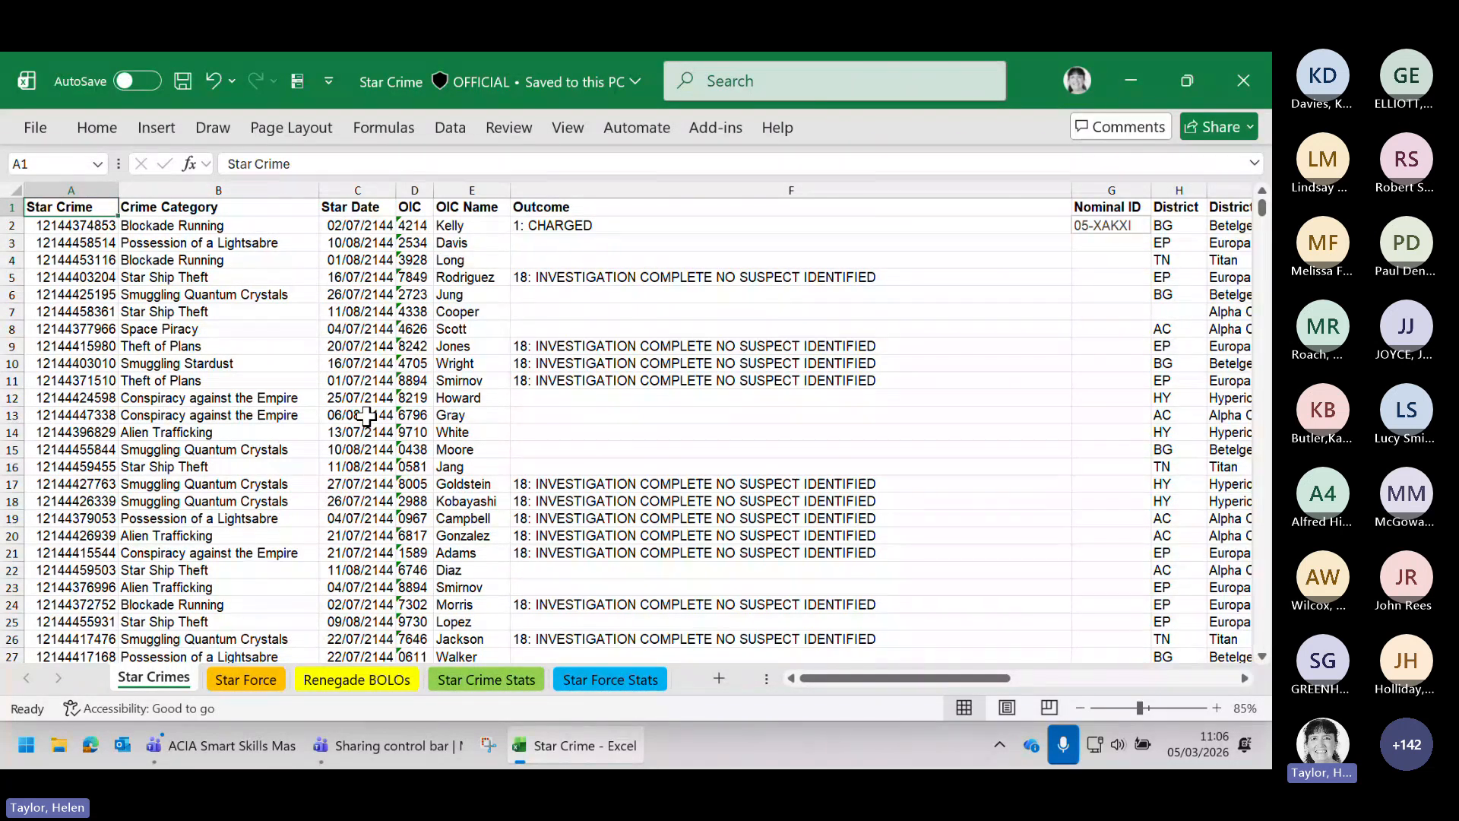
pyautogui.click(97, 129)
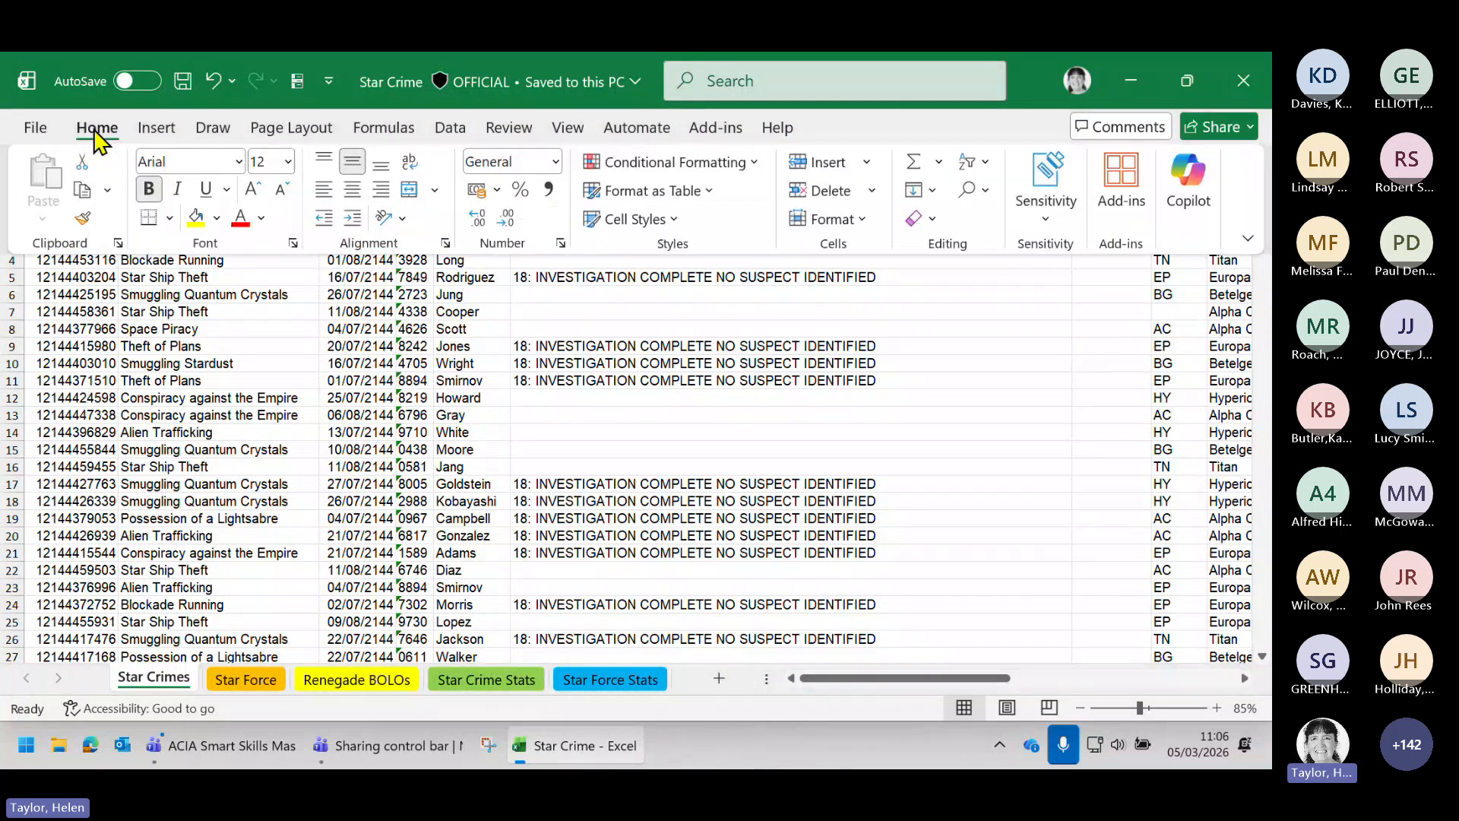
# Set the ribbon display back to always show
pyautogui.click(1247, 238)
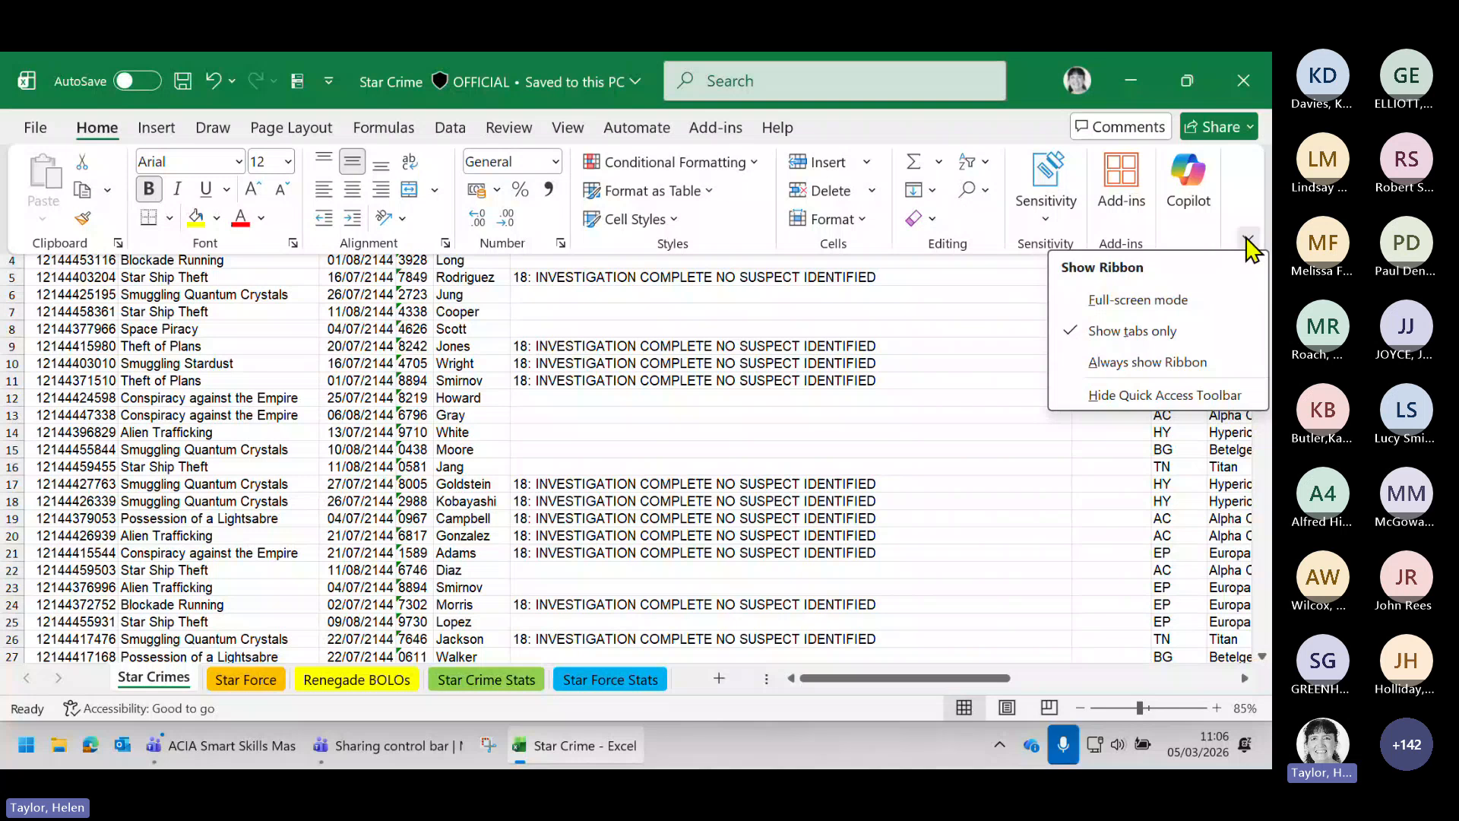
pyautogui.click(1137, 380)
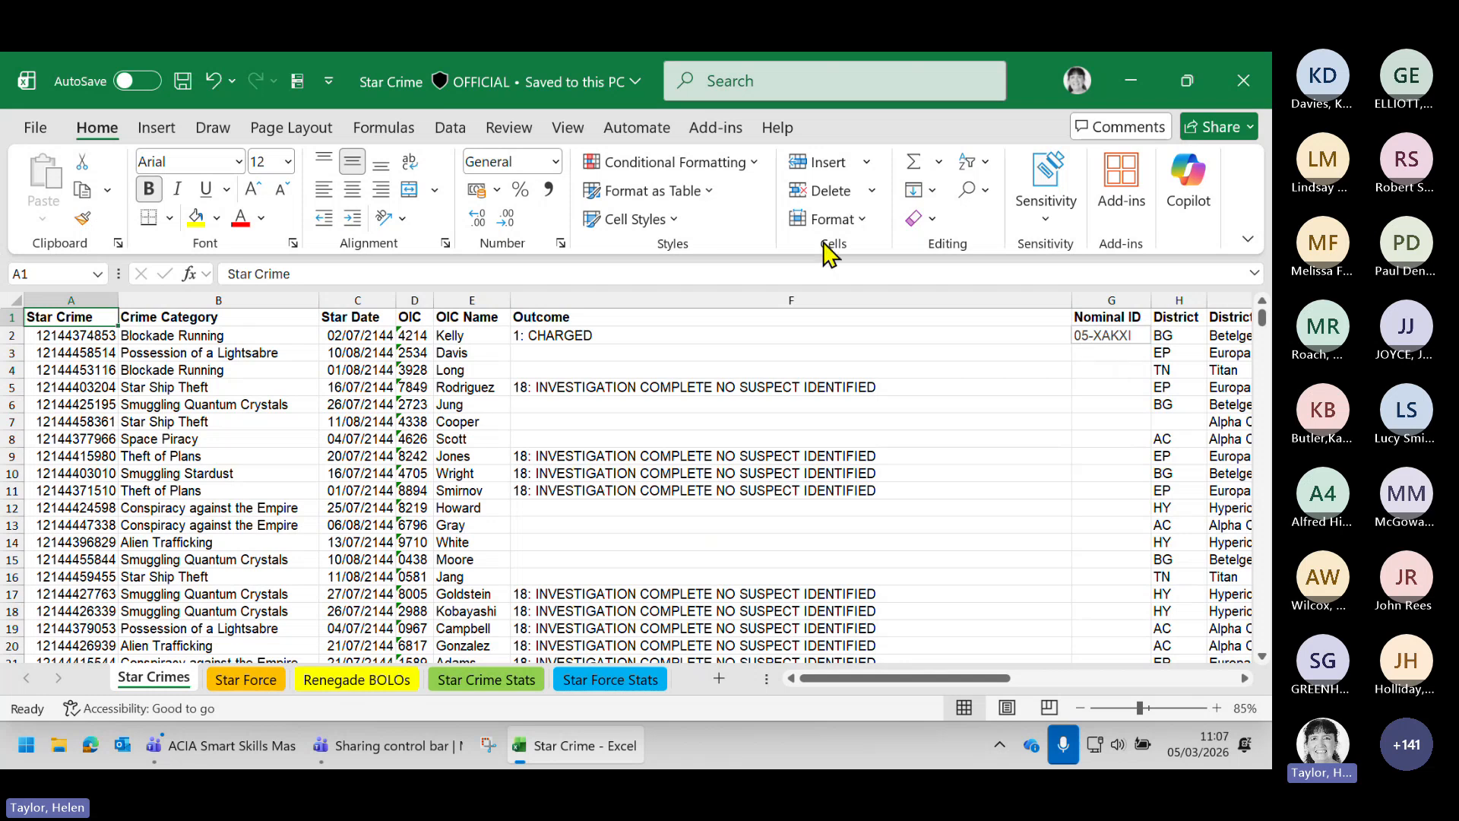
# View the context commands available for cell B8 in the Crime Category column and dismiss them
pyautogui.click(218, 441)
pyautogui.rightClick(219, 440)
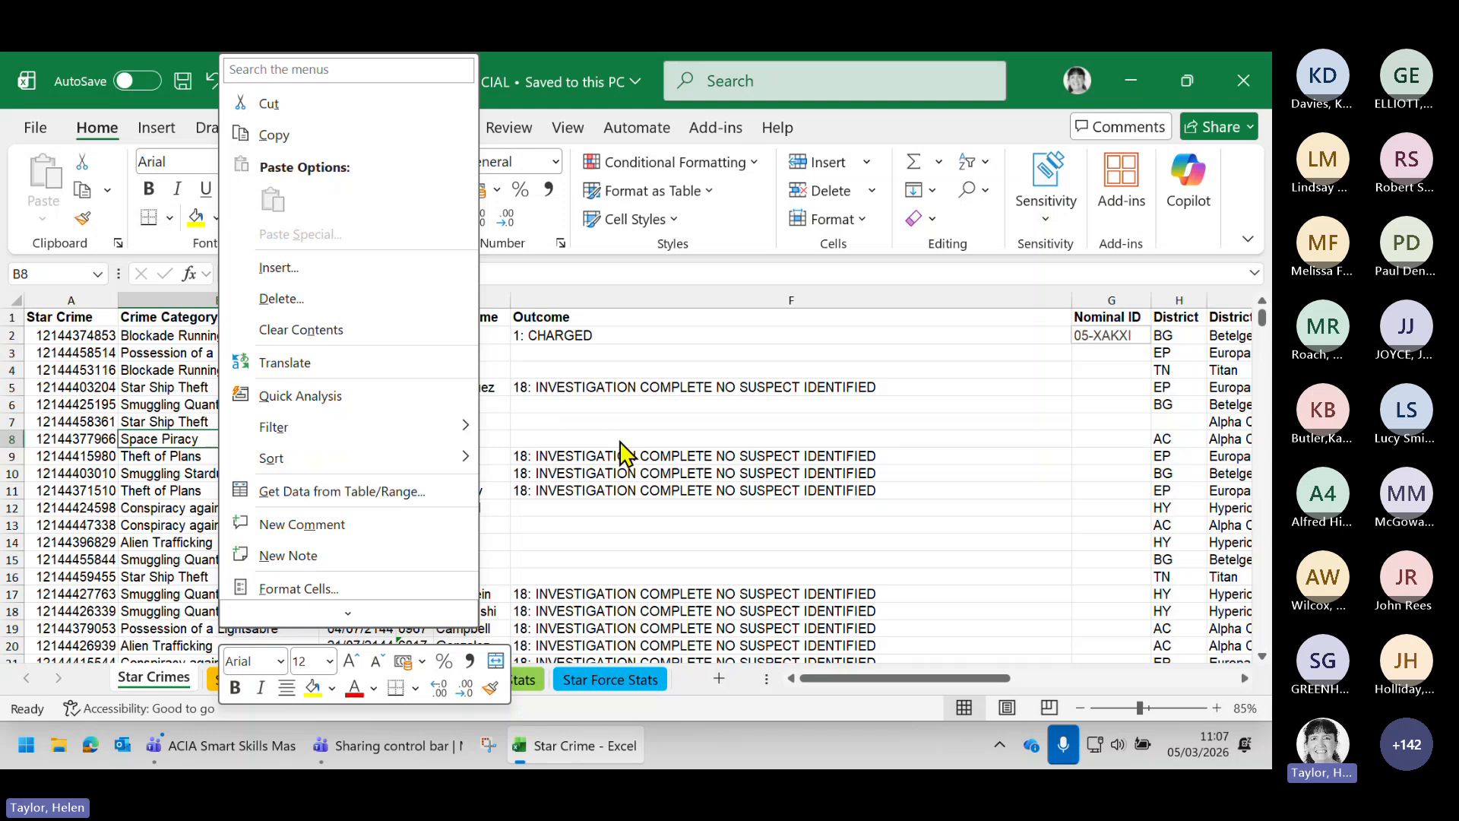
pyautogui.click(599, 417)
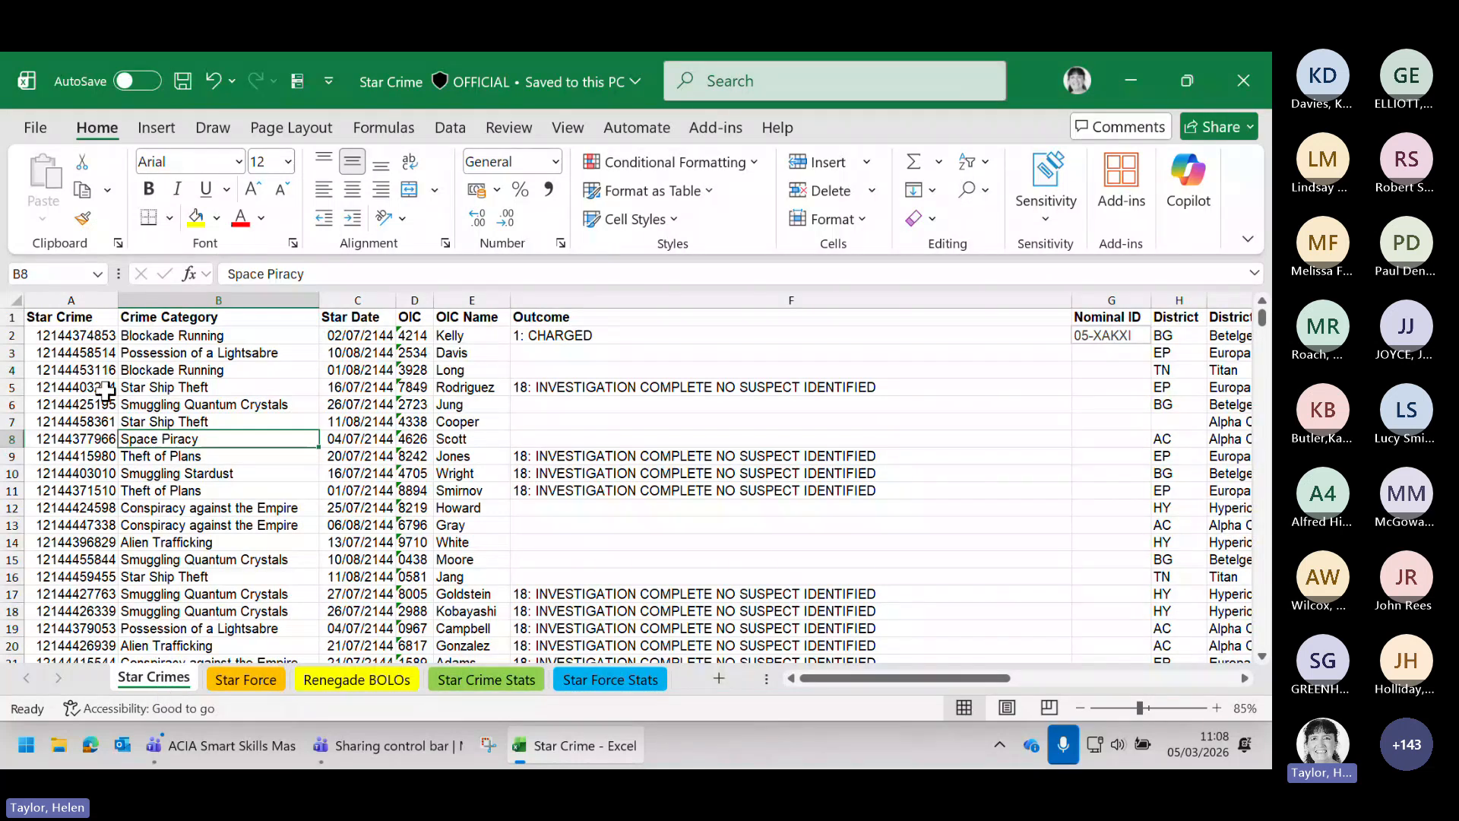
# Move the active cell one column at a time along row 2 from A2 to M2, DNA Evidence Available
pyautogui.click(95, 336)
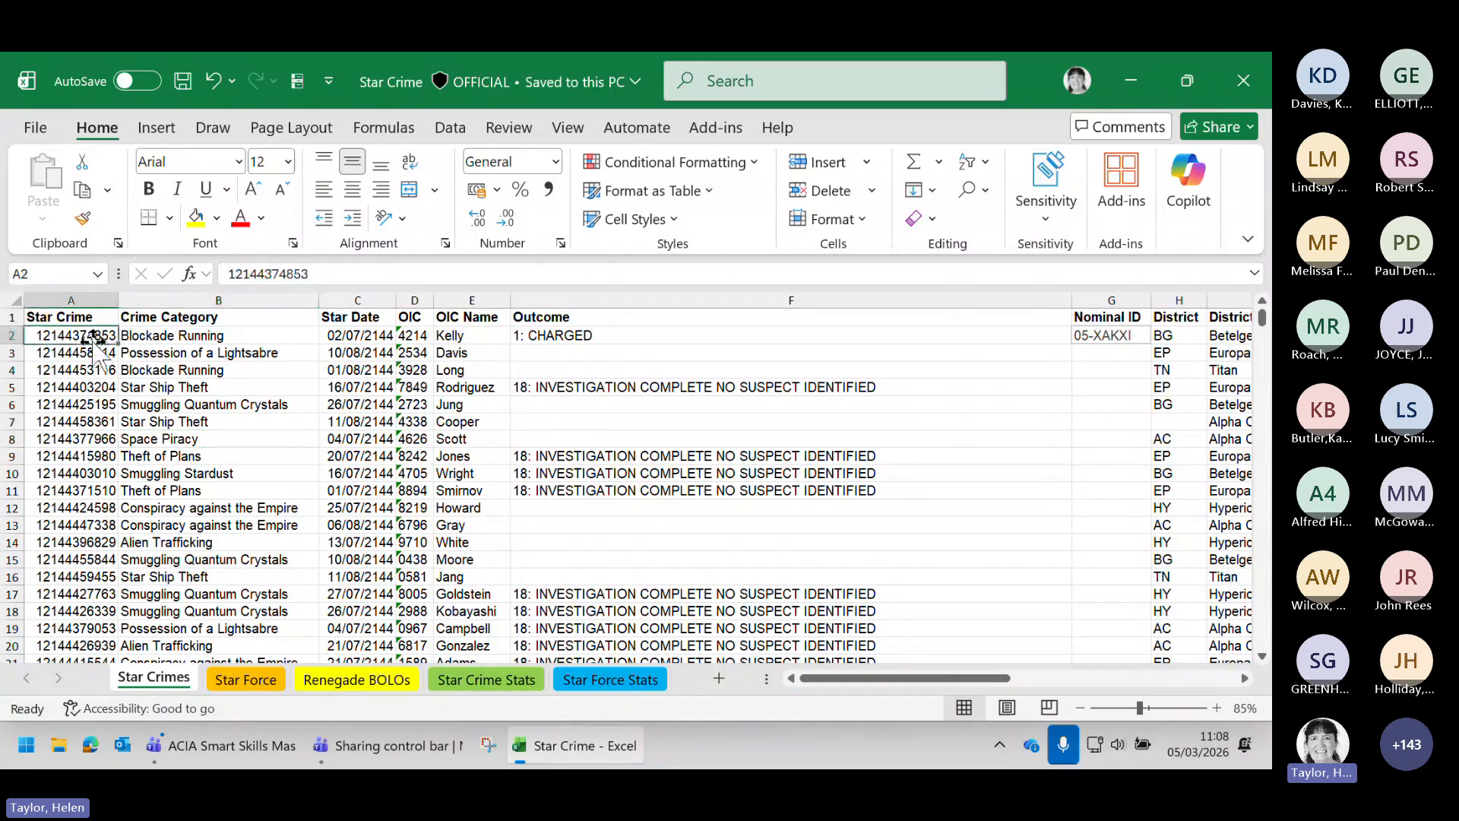
pyautogui.press('Right')
pyautogui.press('Right')
pyautogui.press('Right')
pyautogui.press('Right')
pyautogui.press('Right')
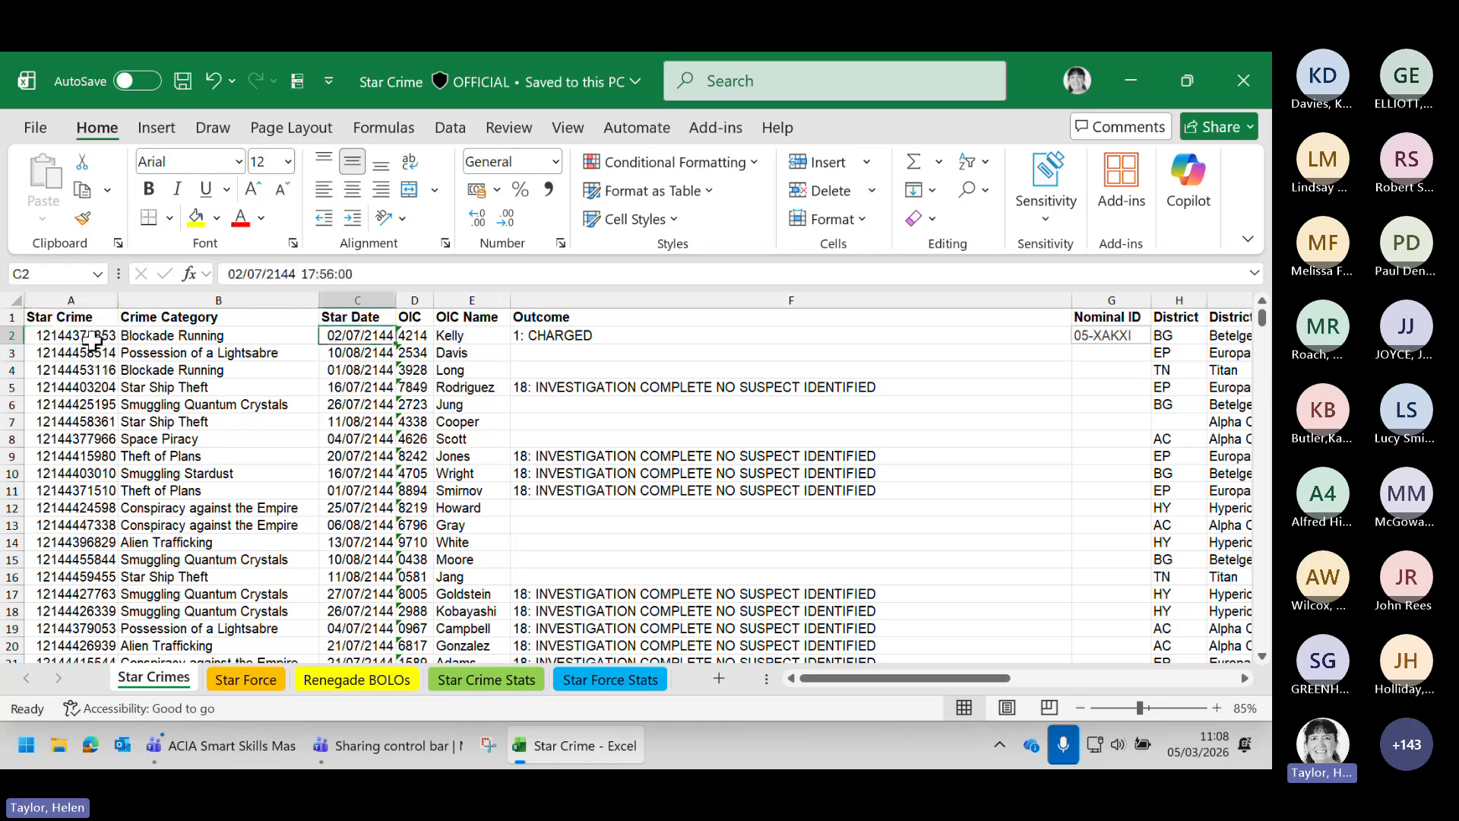
pyautogui.press('Right')
pyautogui.press('Right')
pyautogui.press('Right')
pyautogui.press('Right')
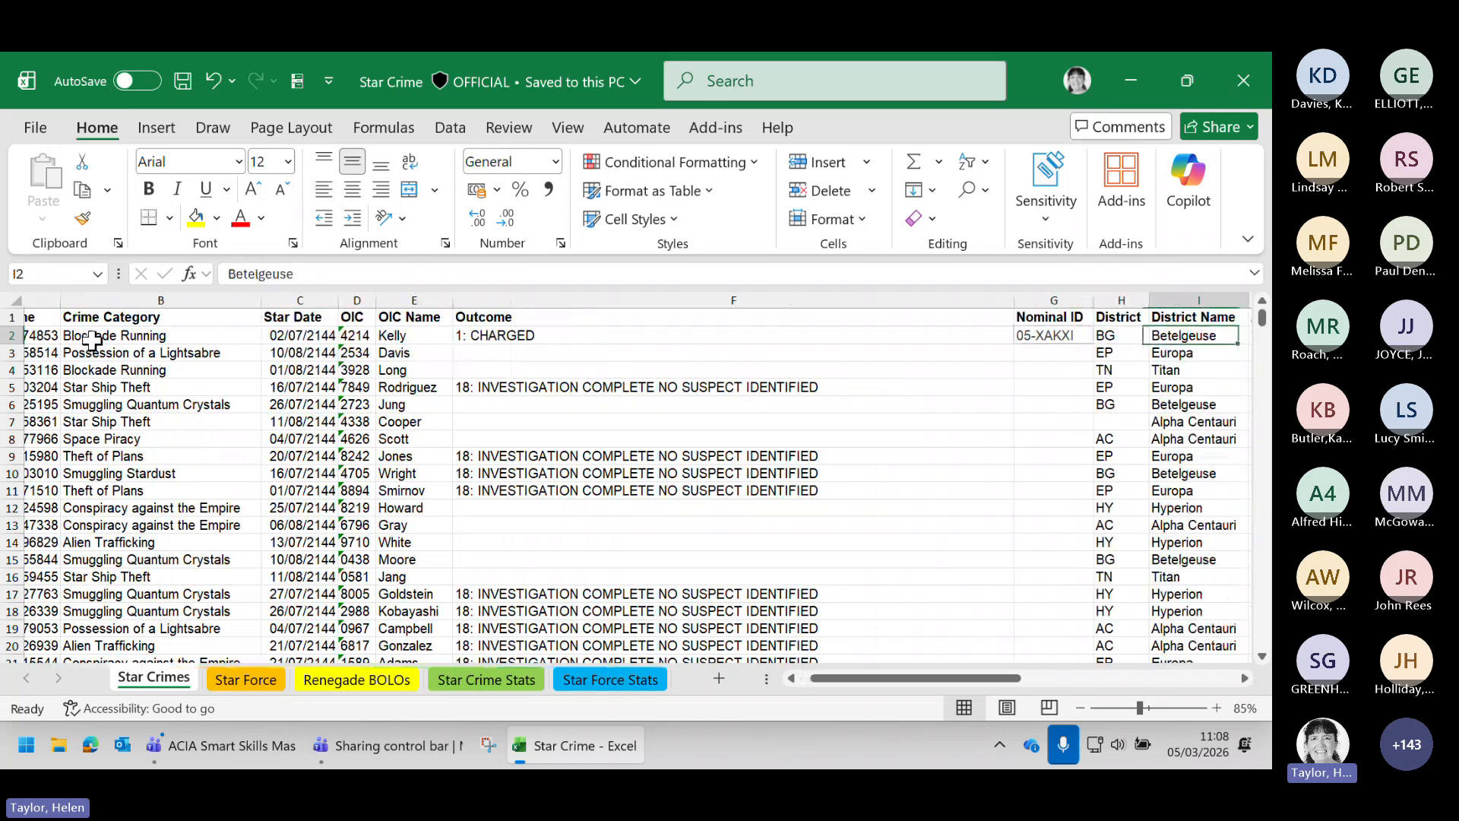
pyautogui.press('Right')
pyautogui.press('Right')
pyautogui.press('Right')
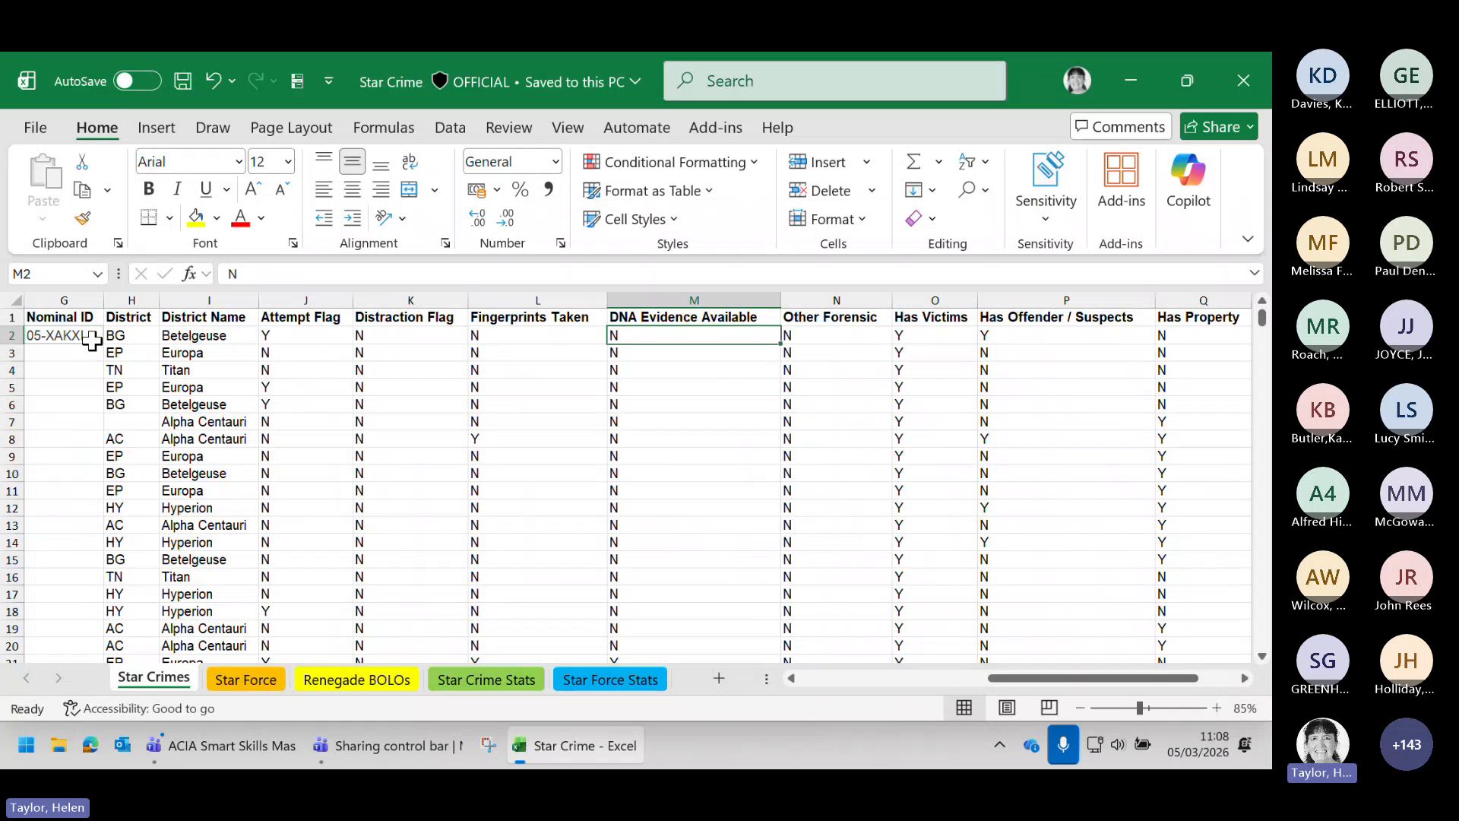
# Return the active cell to the start of row 2, cell A2
pyautogui.press('Left')
pyautogui.press('Left')
pyautogui.press('Home')
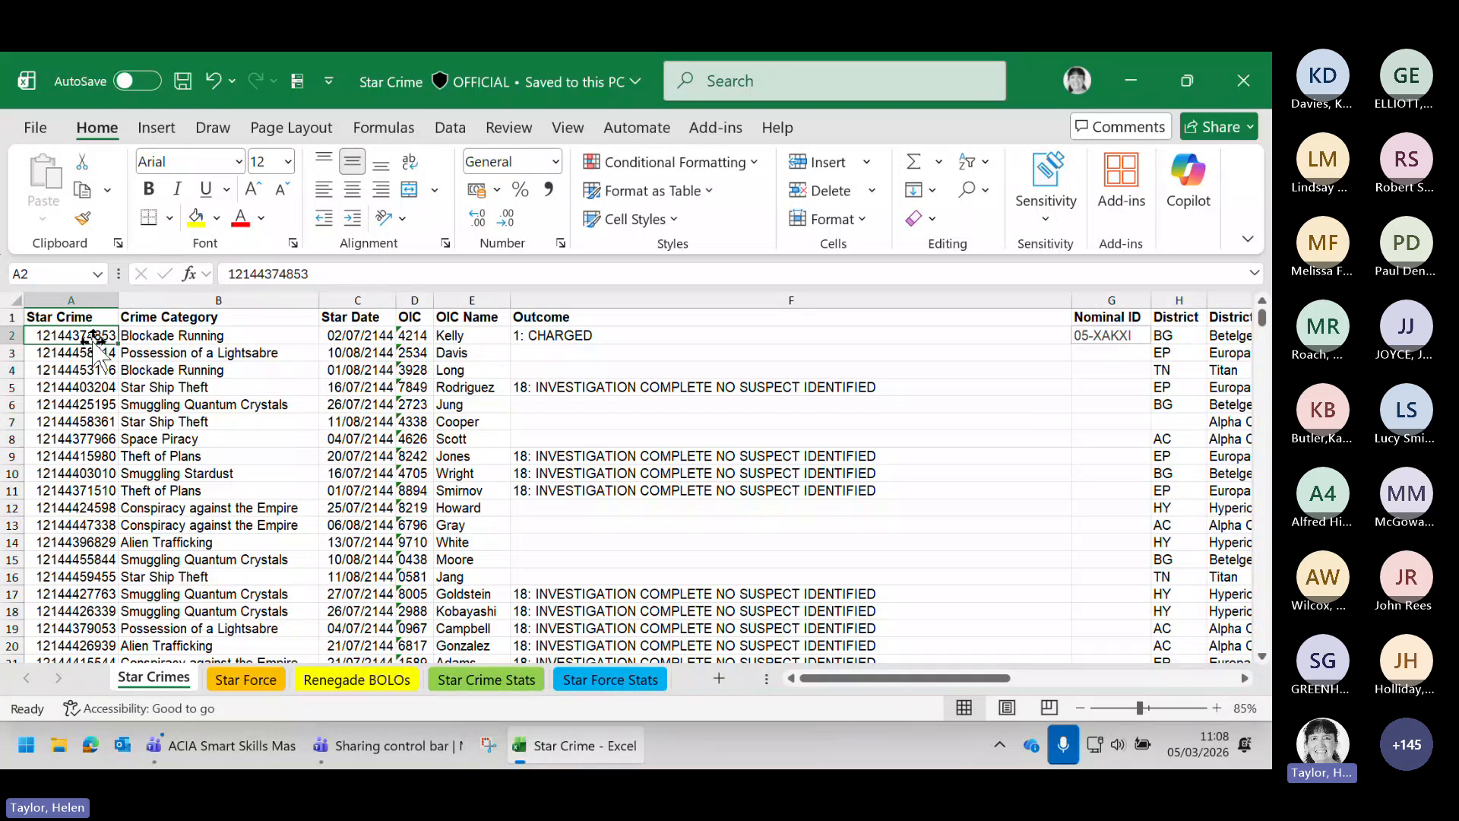
# Jump from A2 to the last filled row of the Star Crime column, A1000, and back up to header A1
pyautogui.press('End')
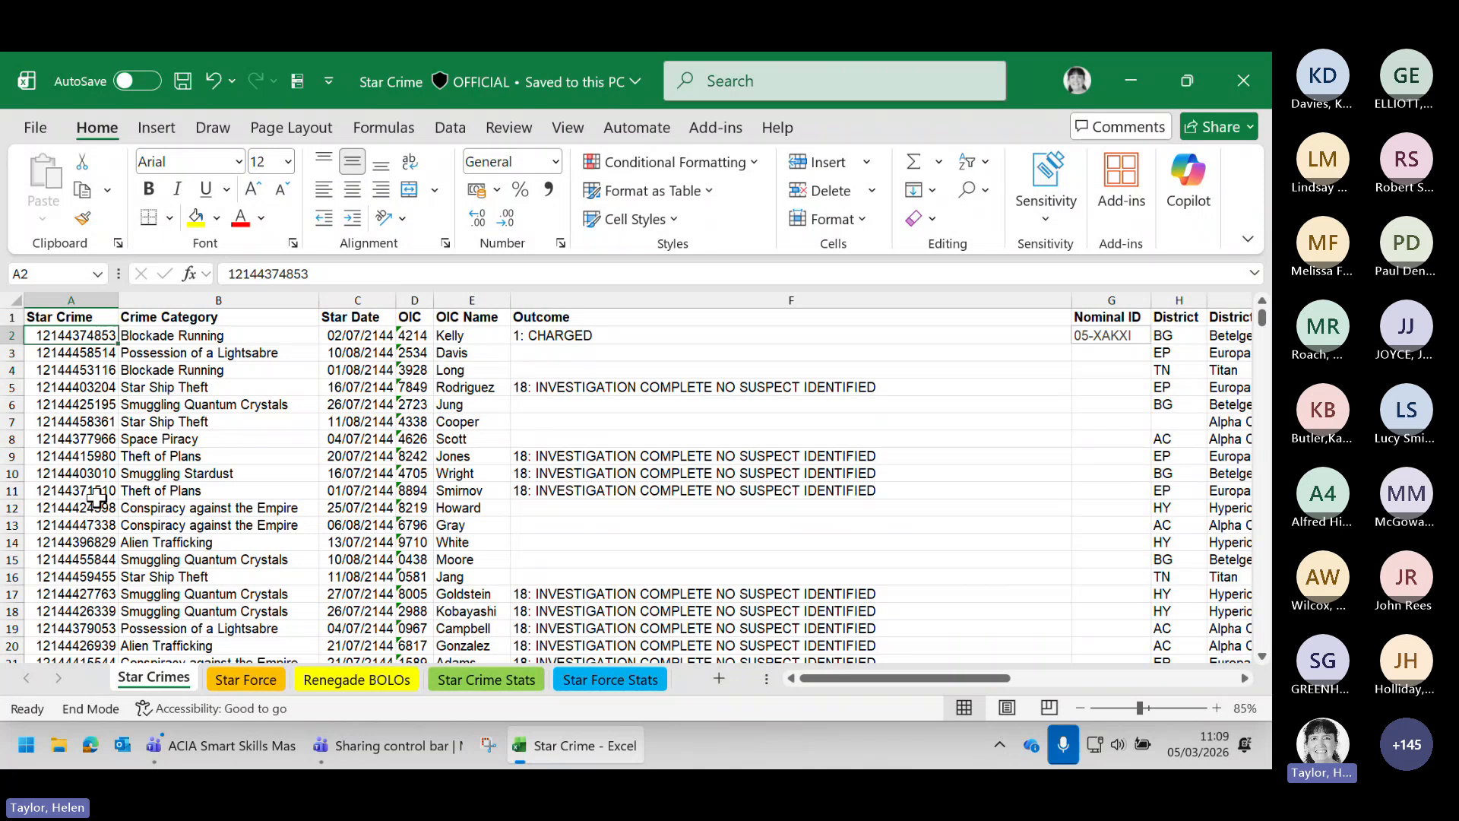
pyautogui.hotkey('ctrl', 'Down')
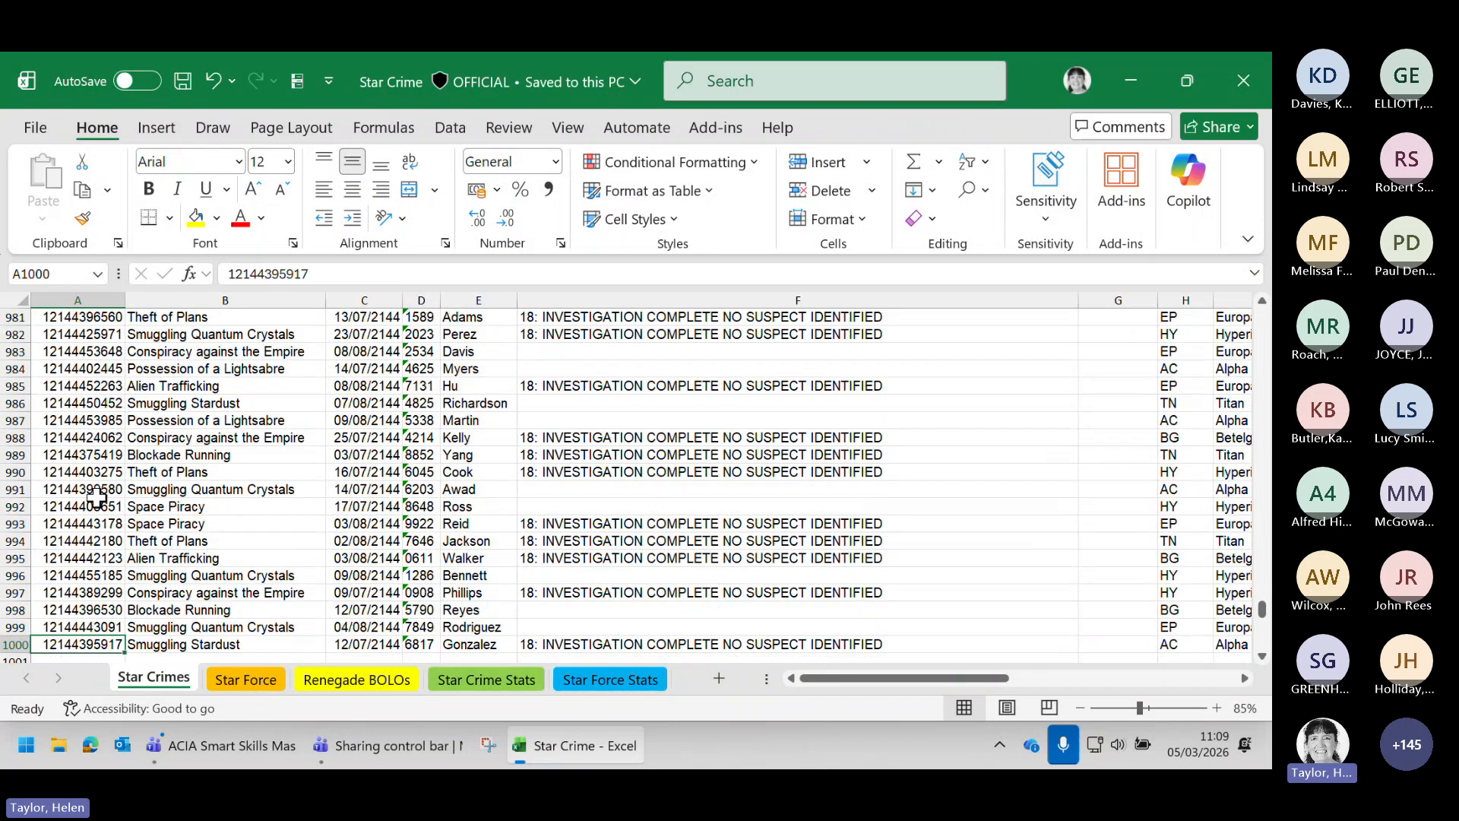
pyautogui.press('End')
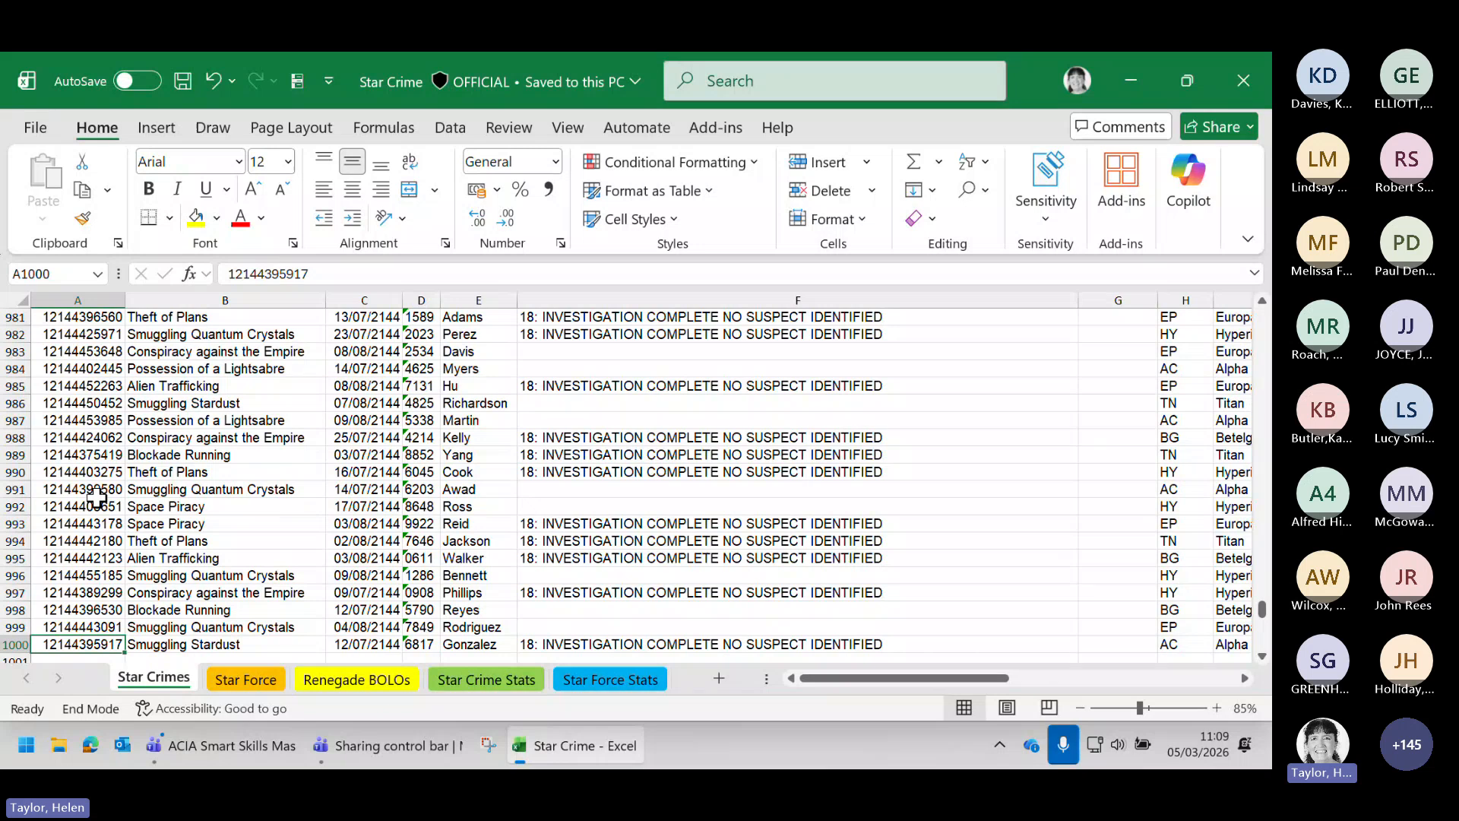
pyautogui.press('Up')
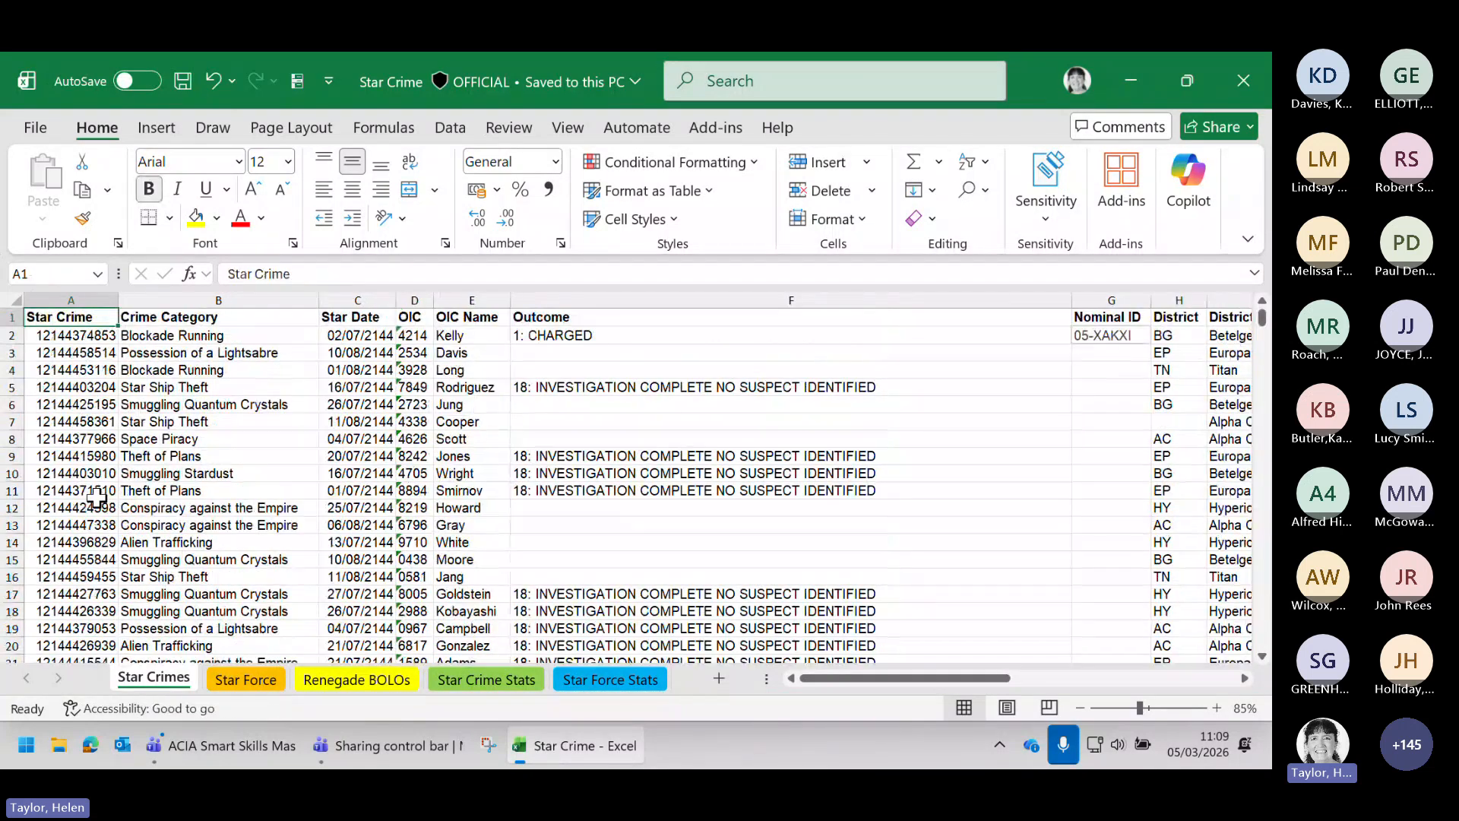
# Jump from A1 to the last heading in row 1, StarStorm Reference in R1, and back to A1
pyautogui.press('End')
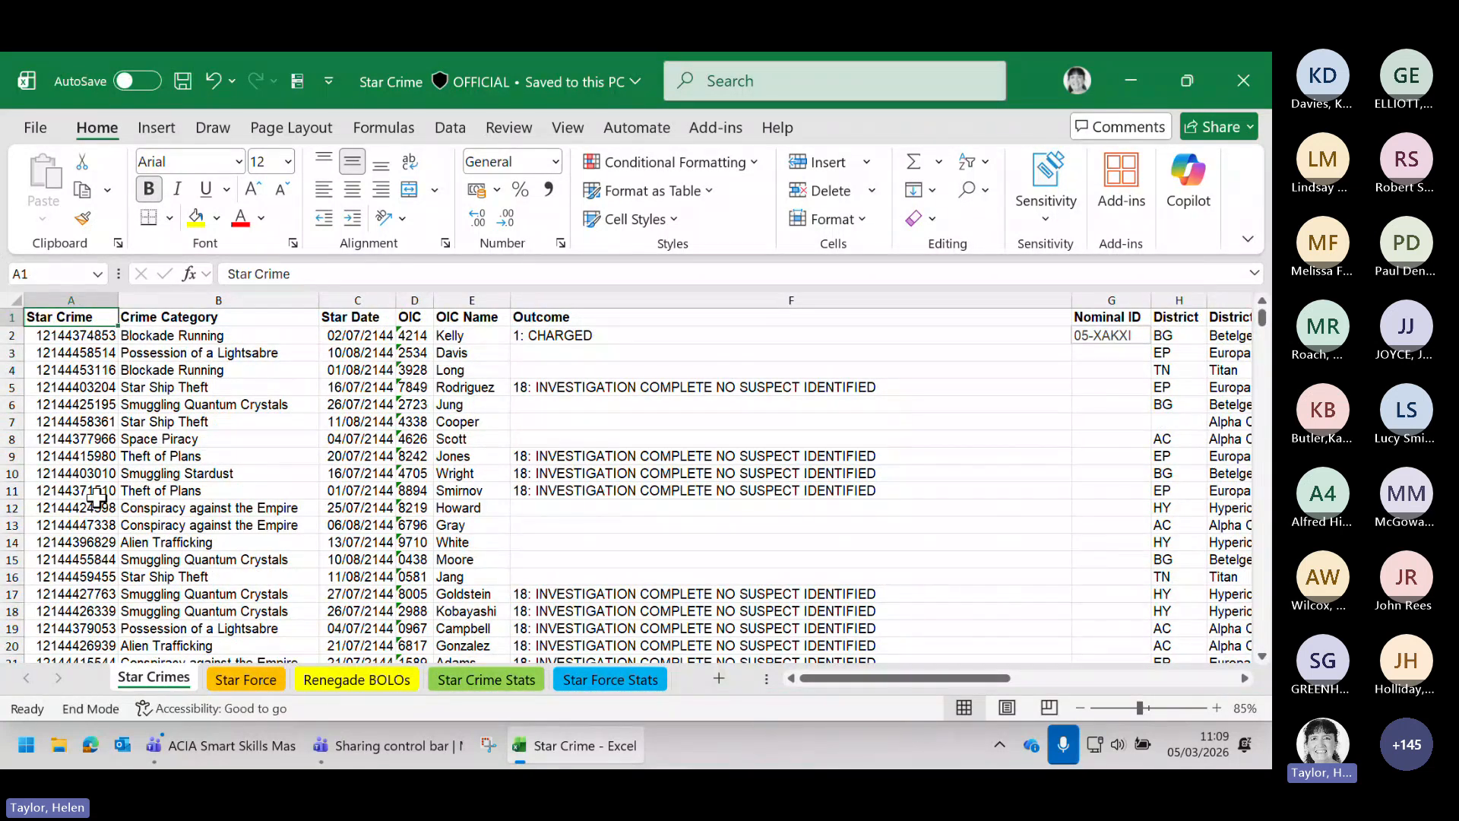
pyautogui.press('Right')
pyautogui.press('End')
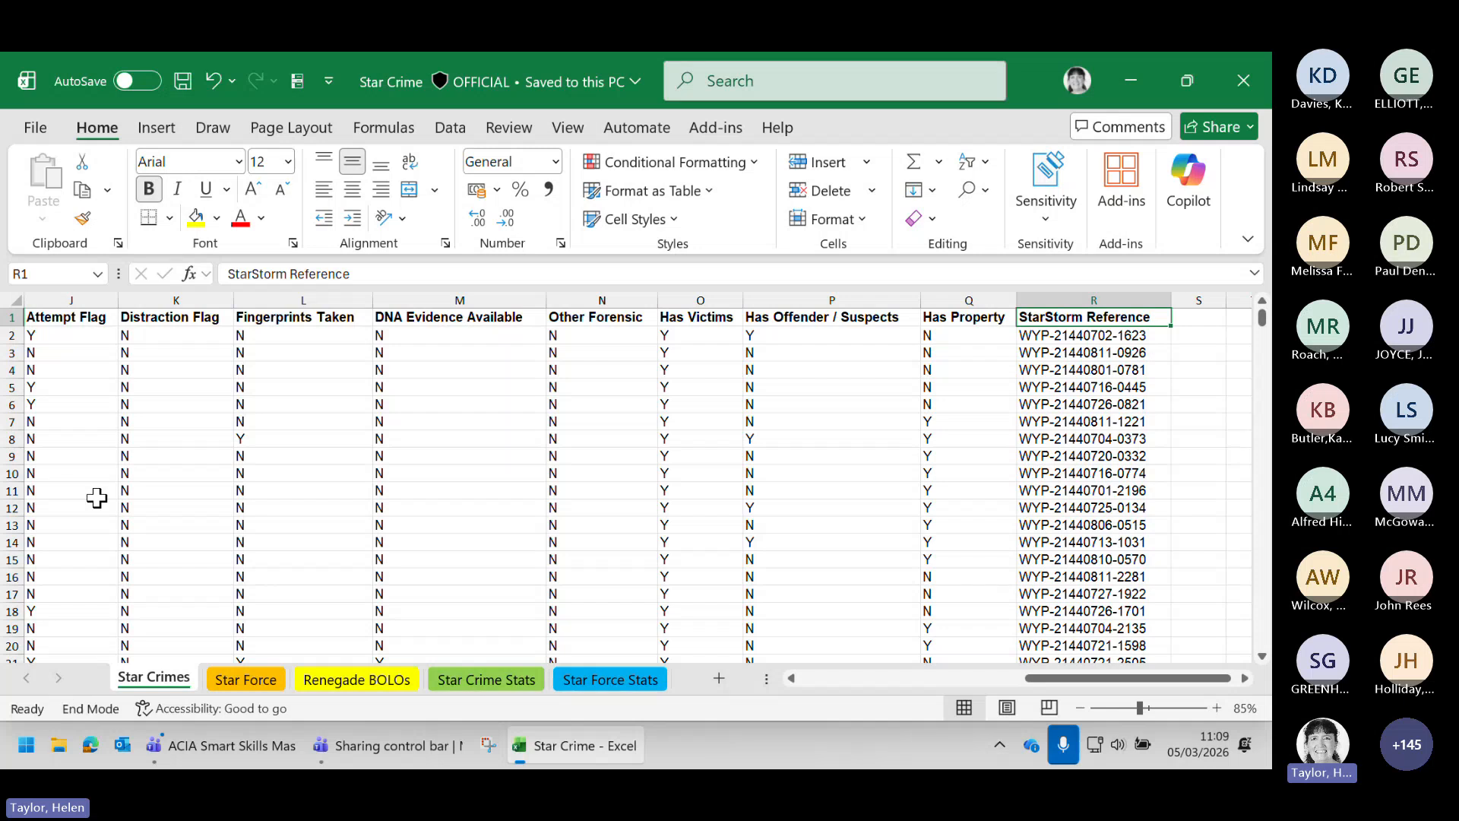
pyautogui.press('Left')
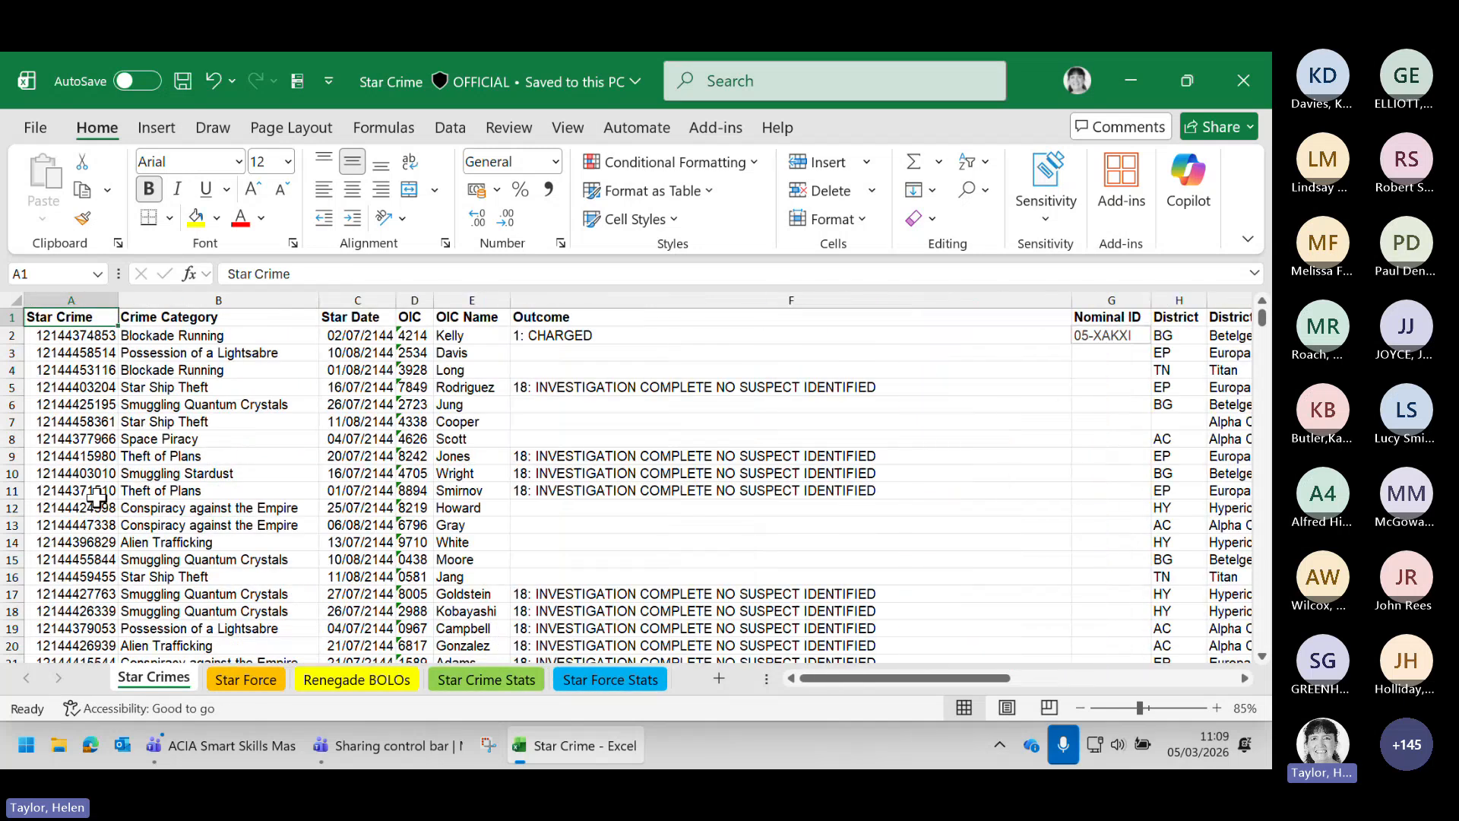
# Jump from A1 down to the end of the column data at A1000 and return to A1
pyautogui.press('End')
pyautogui.press('Down')
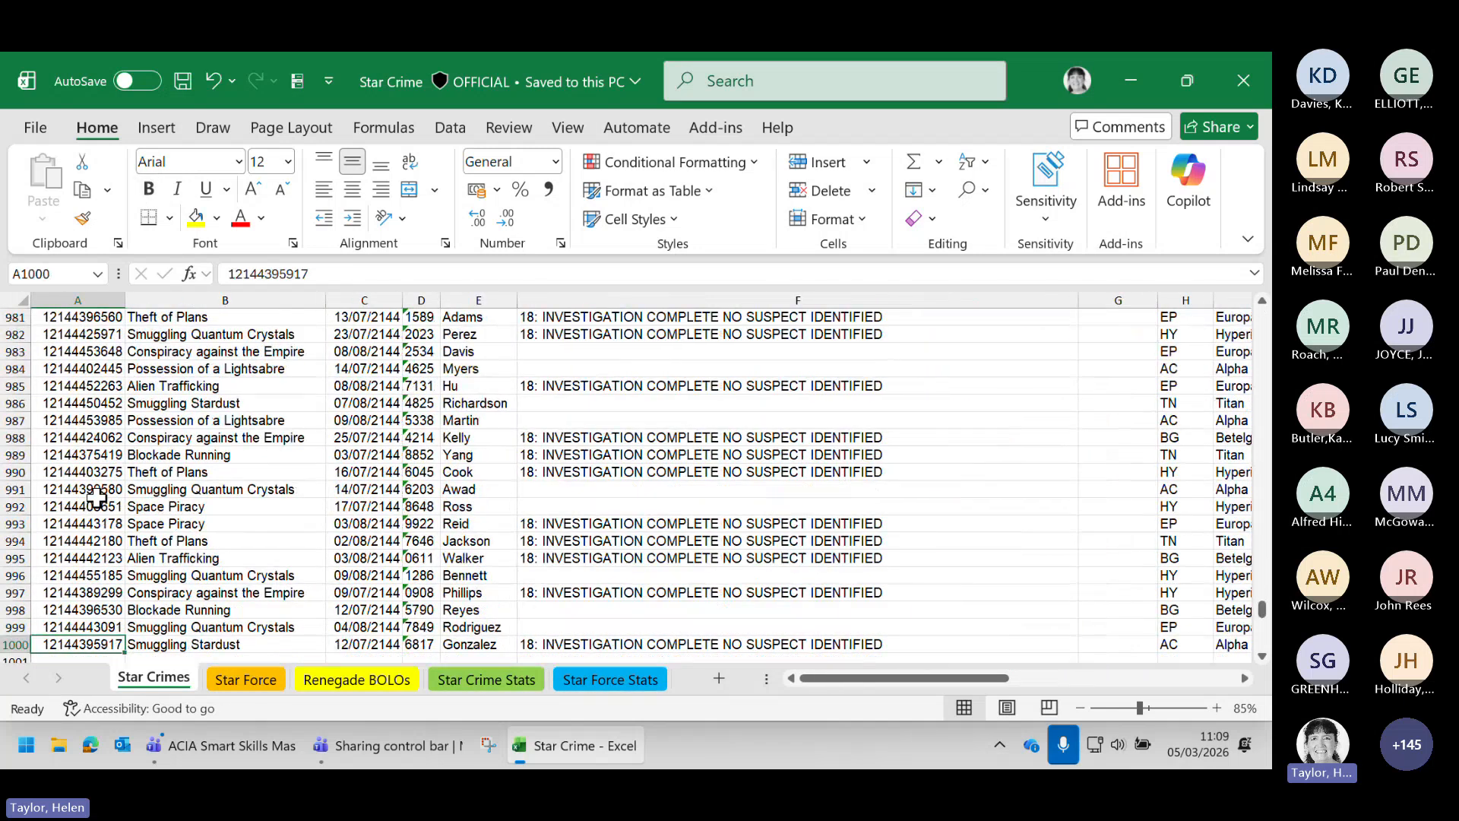
pyautogui.press('End')
pyautogui.press('Up')
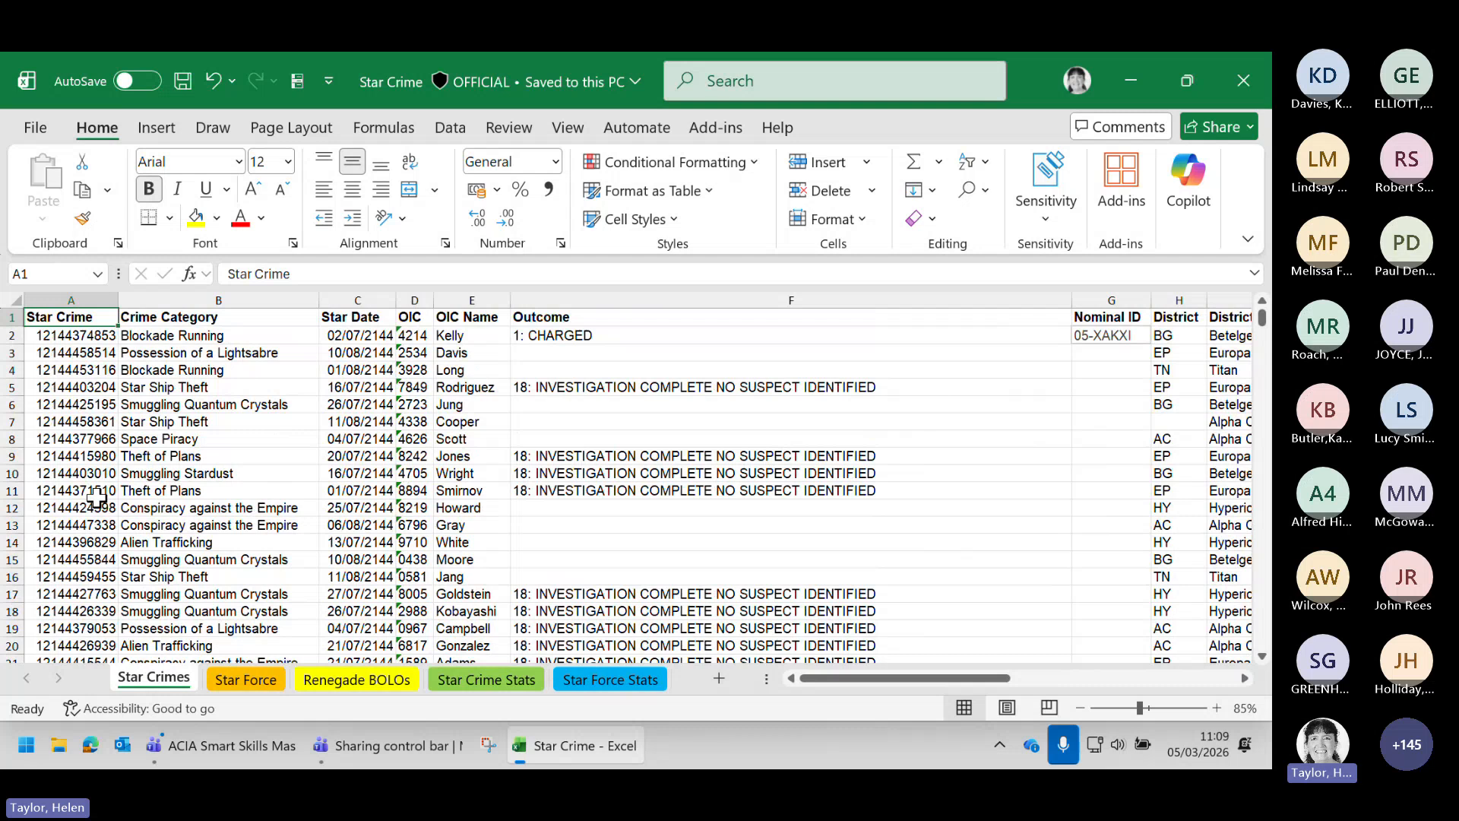
# Jump across row 1 from A1 to its last filled column and back to A1
pyautogui.press('End')
pyautogui.press('Right')
pyautogui.press('End')
pyautogui.press('Left')
# Select the District header in H1 and jump down the column from block edge to block edge, past its blank cell, to H1000
pyautogui.click(1244, 677)
pyautogui.click(1244, 677)
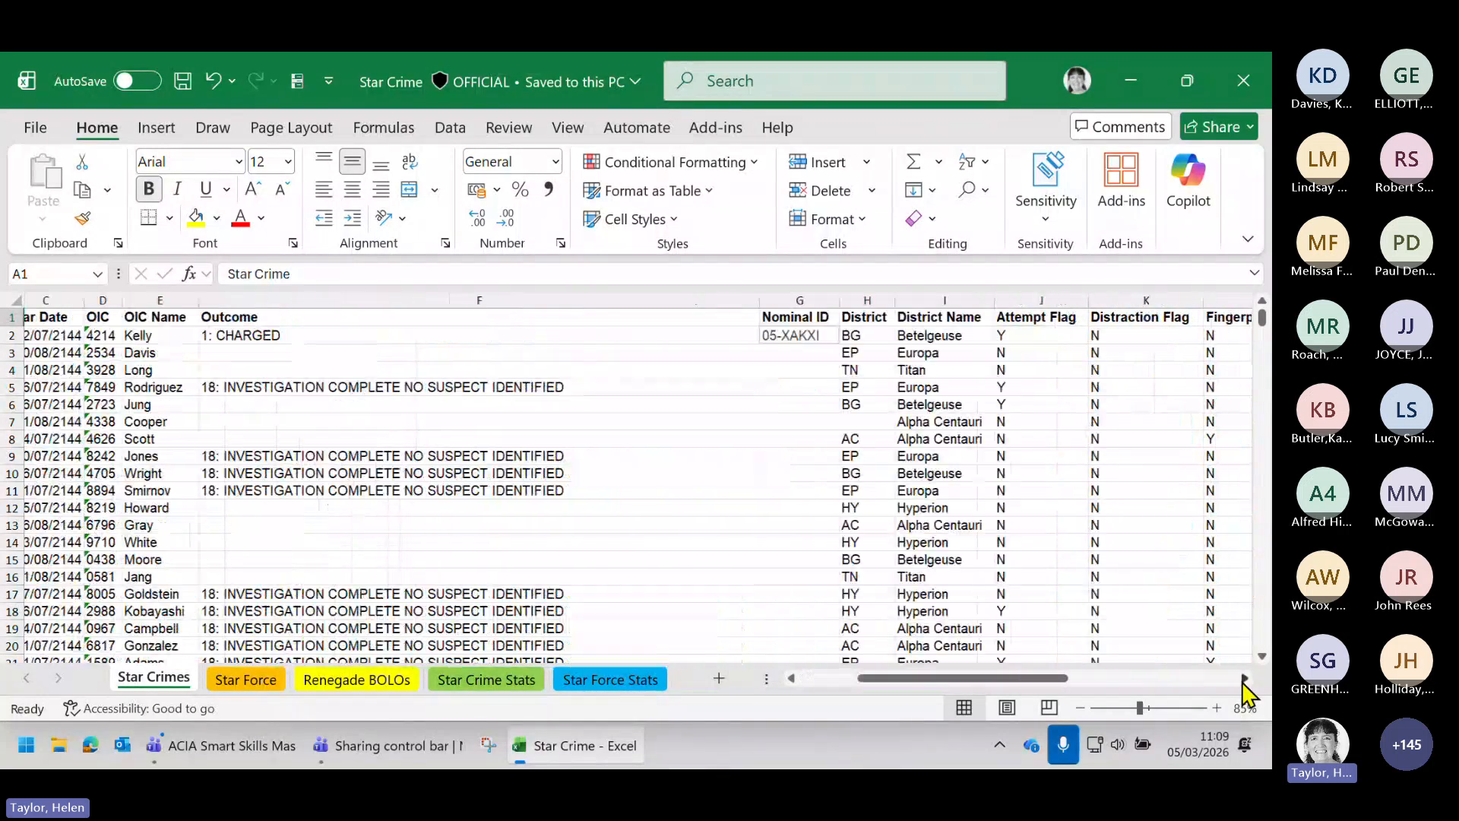
pyautogui.click(1244, 677)
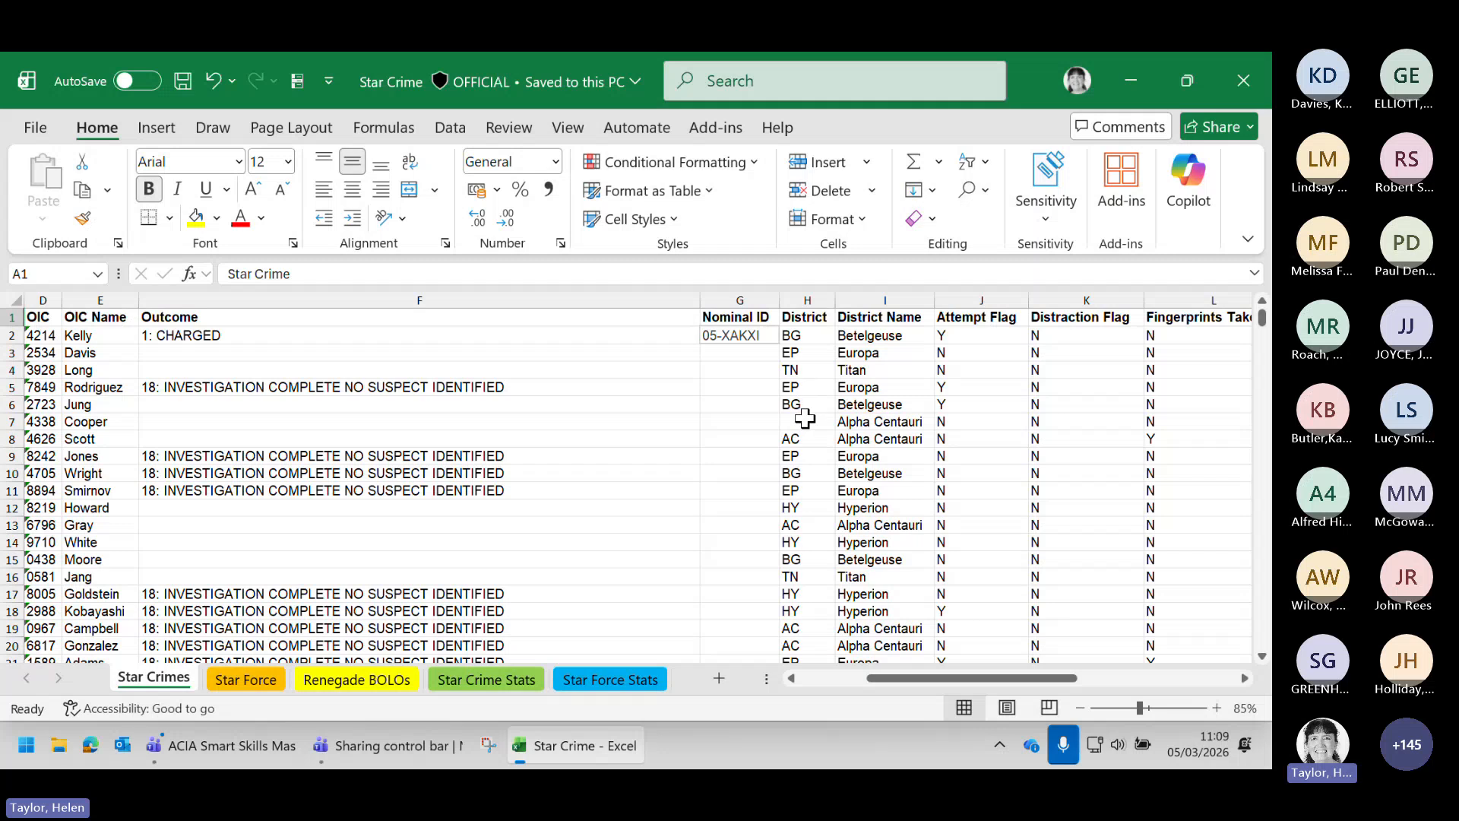
pyautogui.click(793, 319)
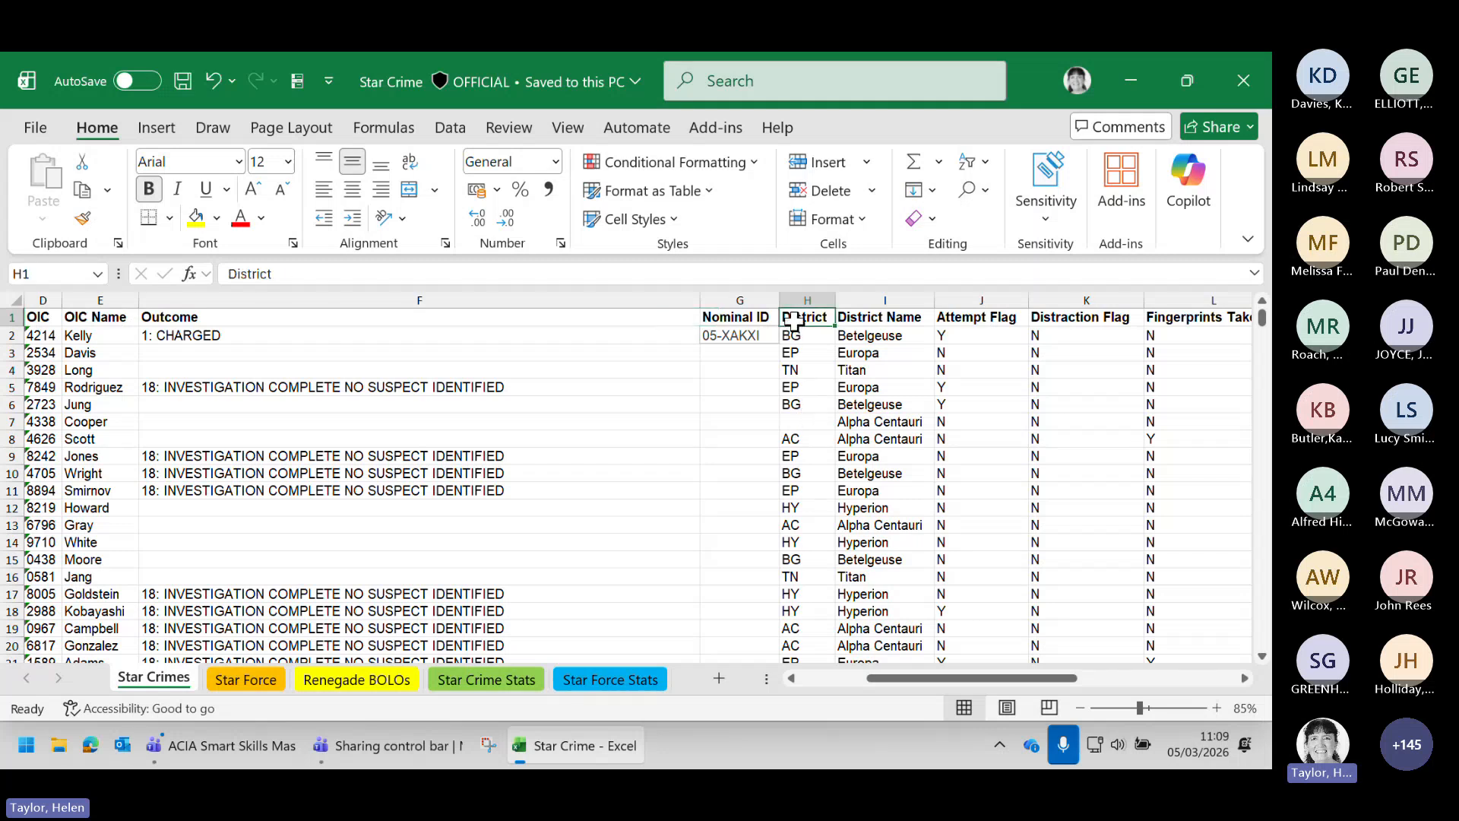
pyautogui.press('End')
pyautogui.press('Down')
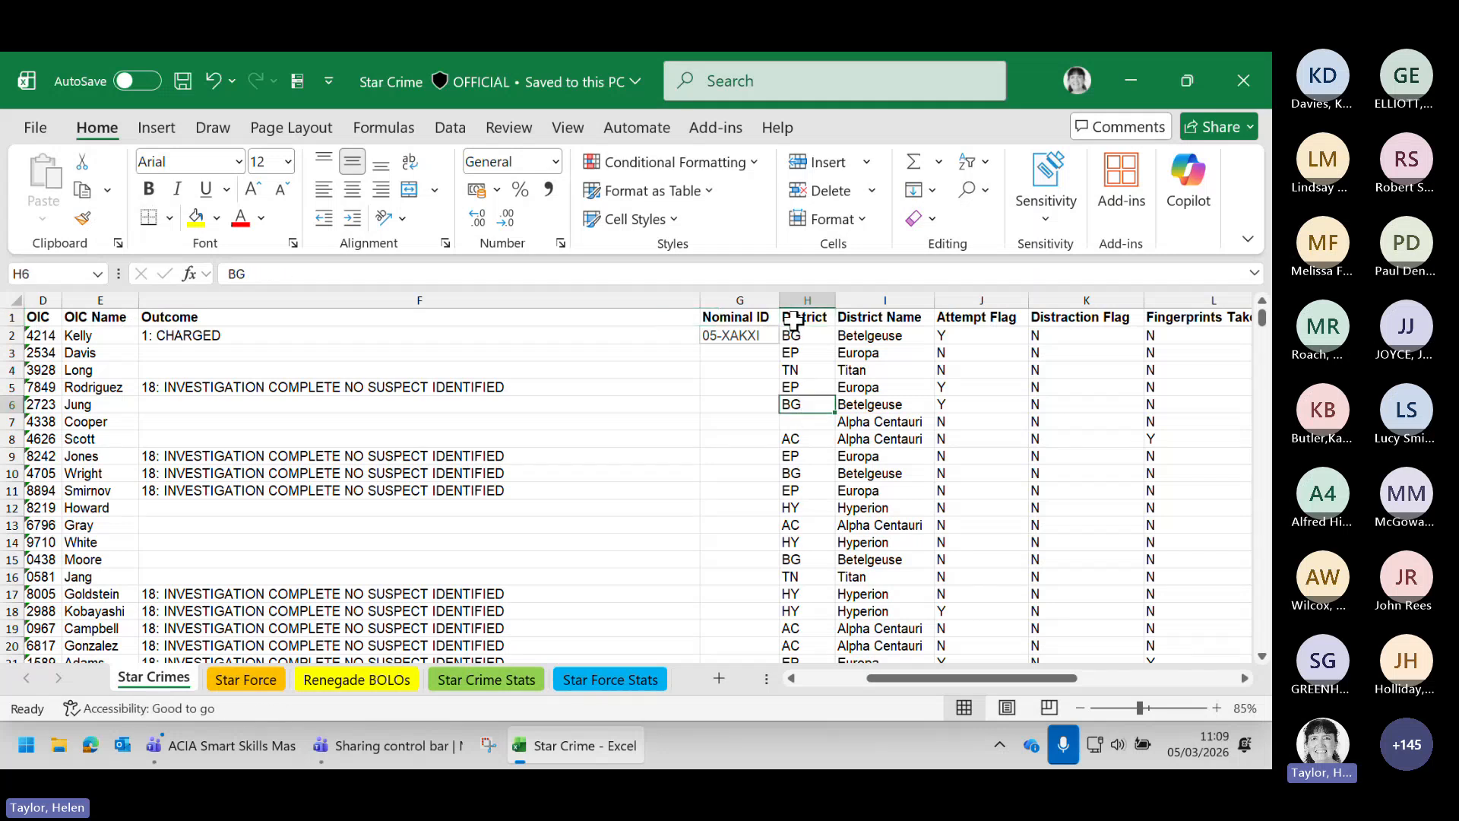
pyautogui.press('End')
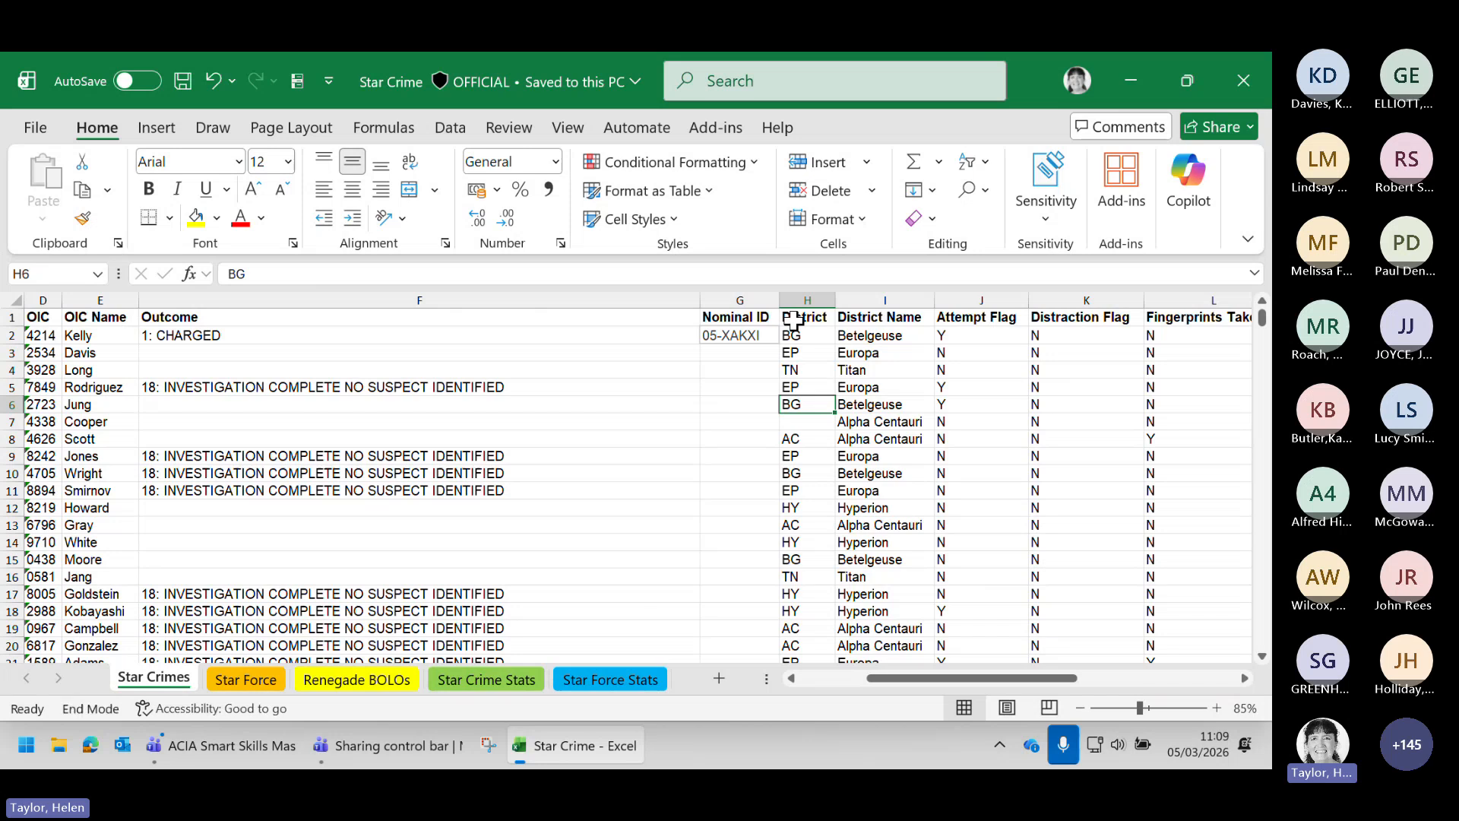
pyautogui.press('Down')
pyautogui.press('End')
pyautogui.press('Down')
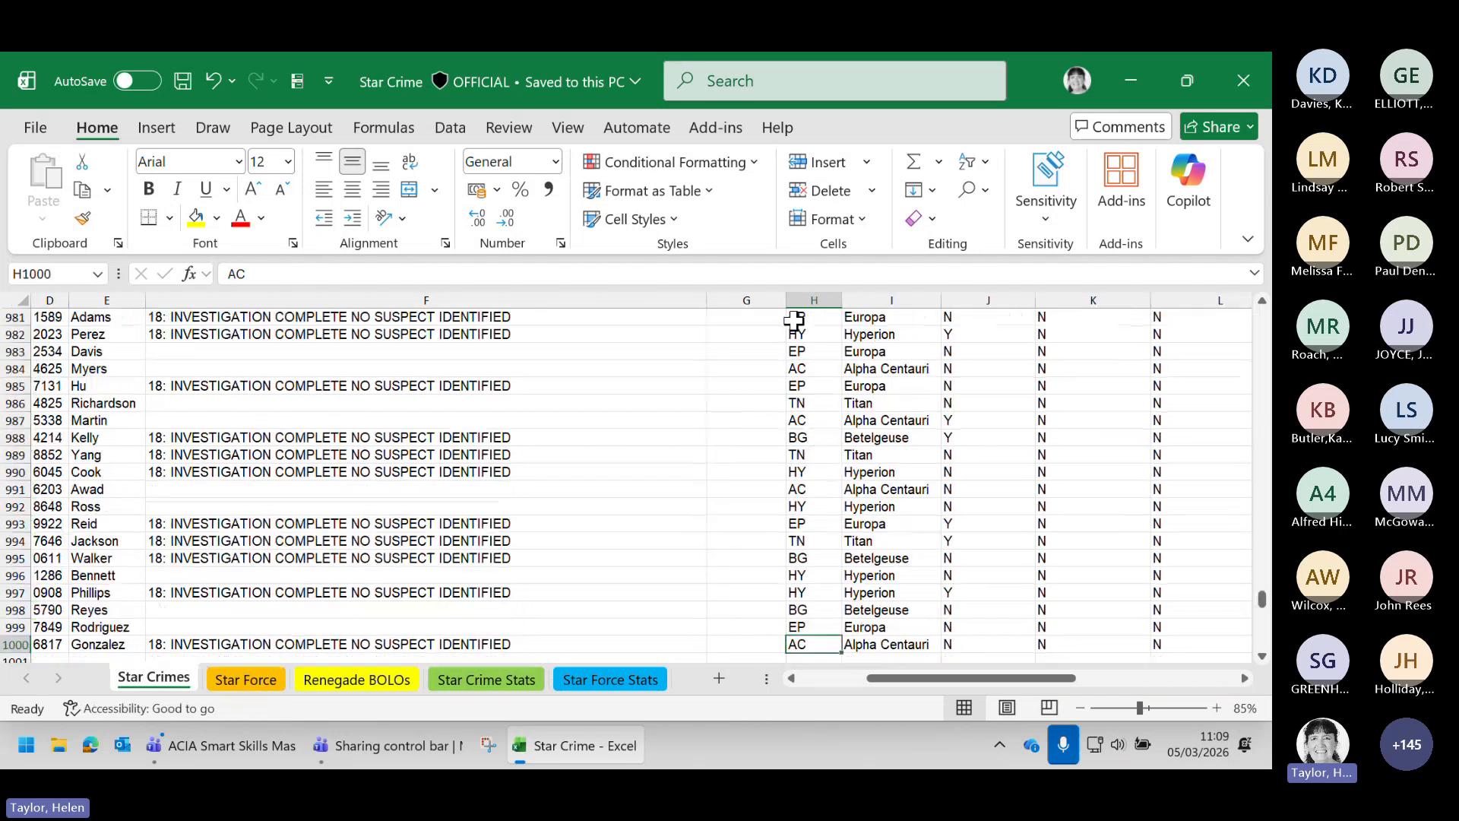
# Jump back up the District column by data block edges from H1000 to the header in H1
pyautogui.press('End')
pyautogui.press('Up')
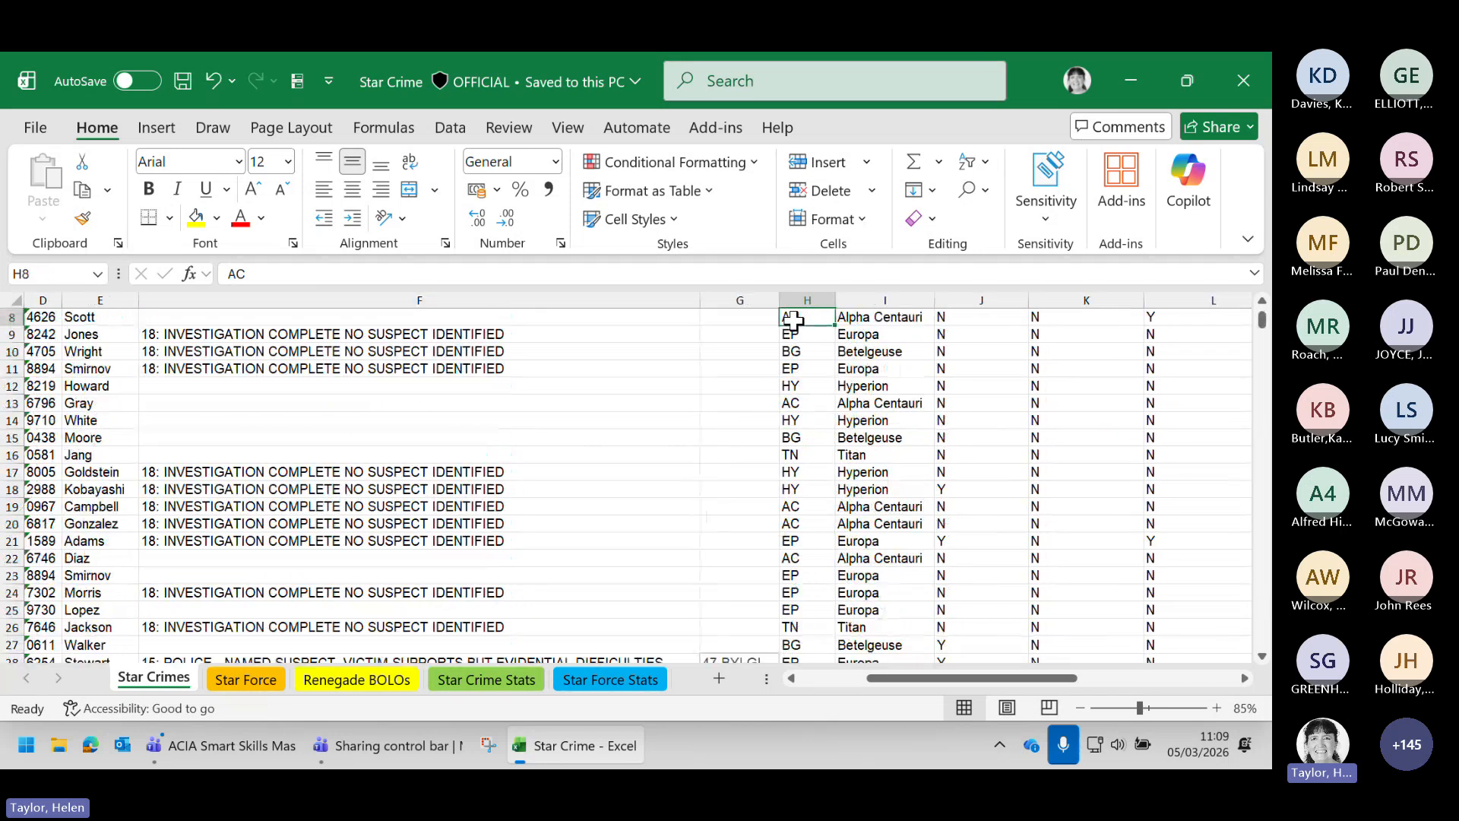
pyautogui.press('End')
pyautogui.press('Up')
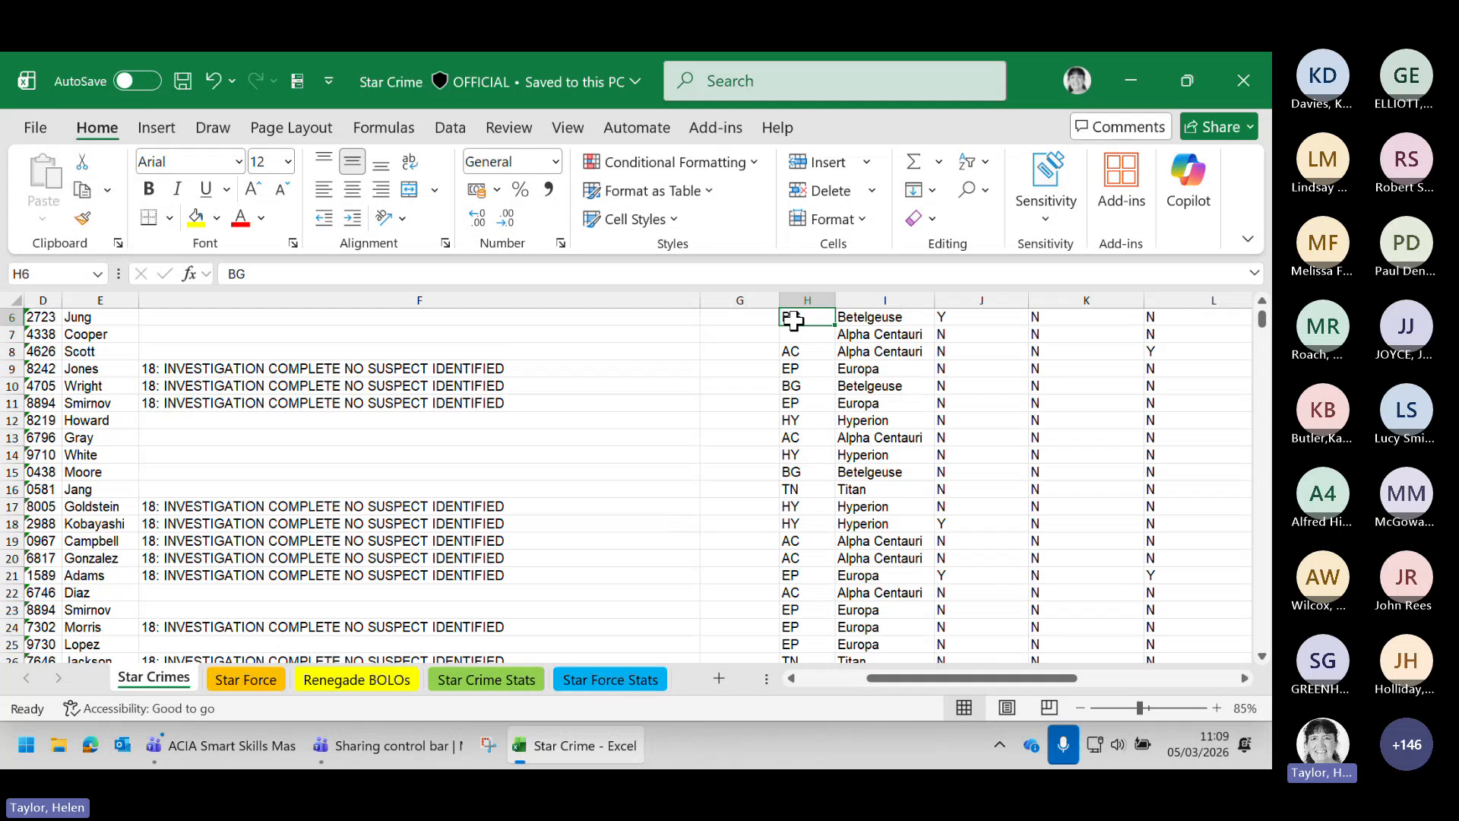
pyautogui.press('End')
pyautogui.press('Up')
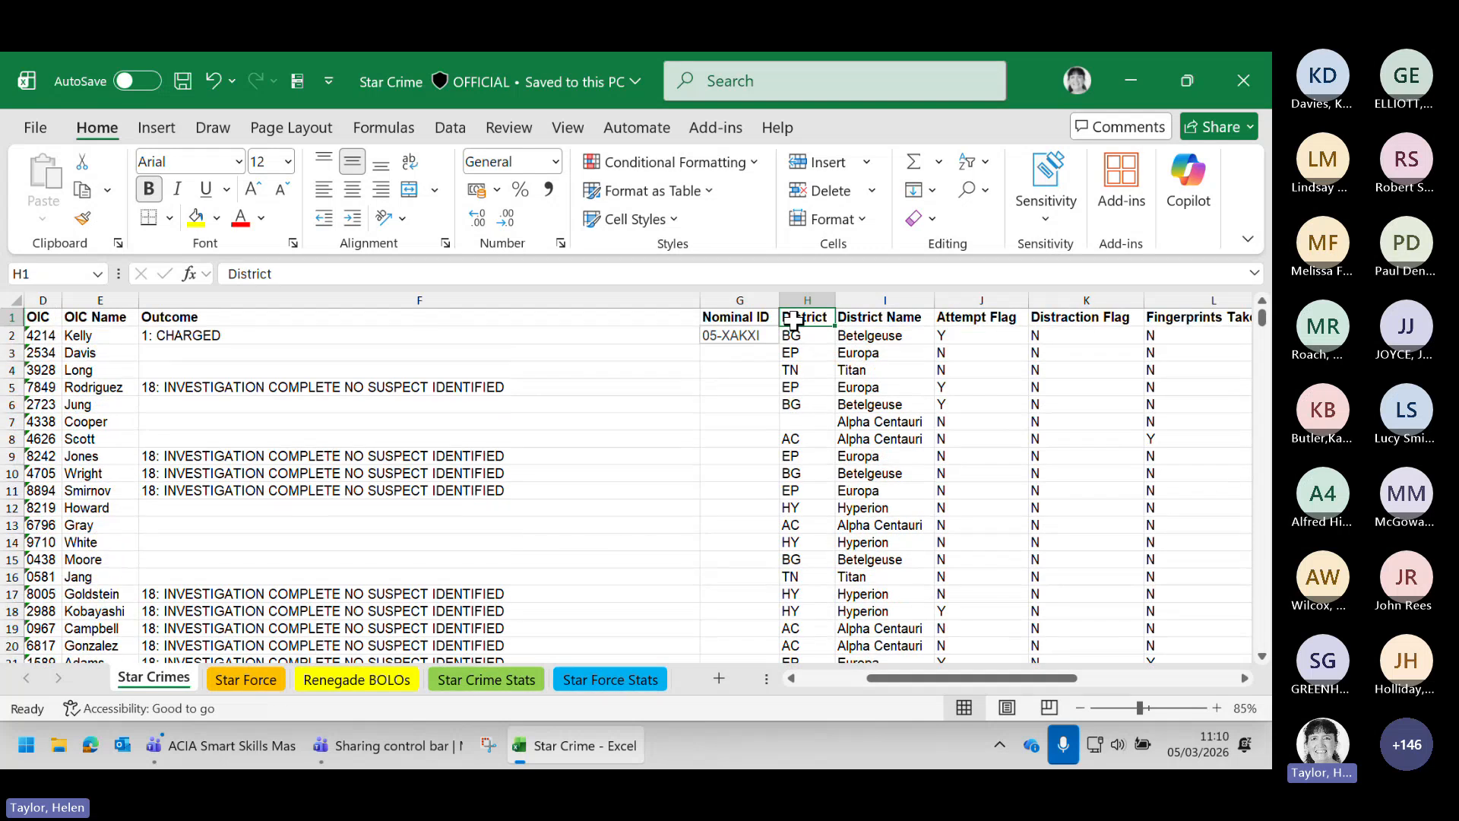
# From cell K11, jump to the last filled cell of the row, R11, and then to its first cell, A11
pyautogui.click(1091, 488)
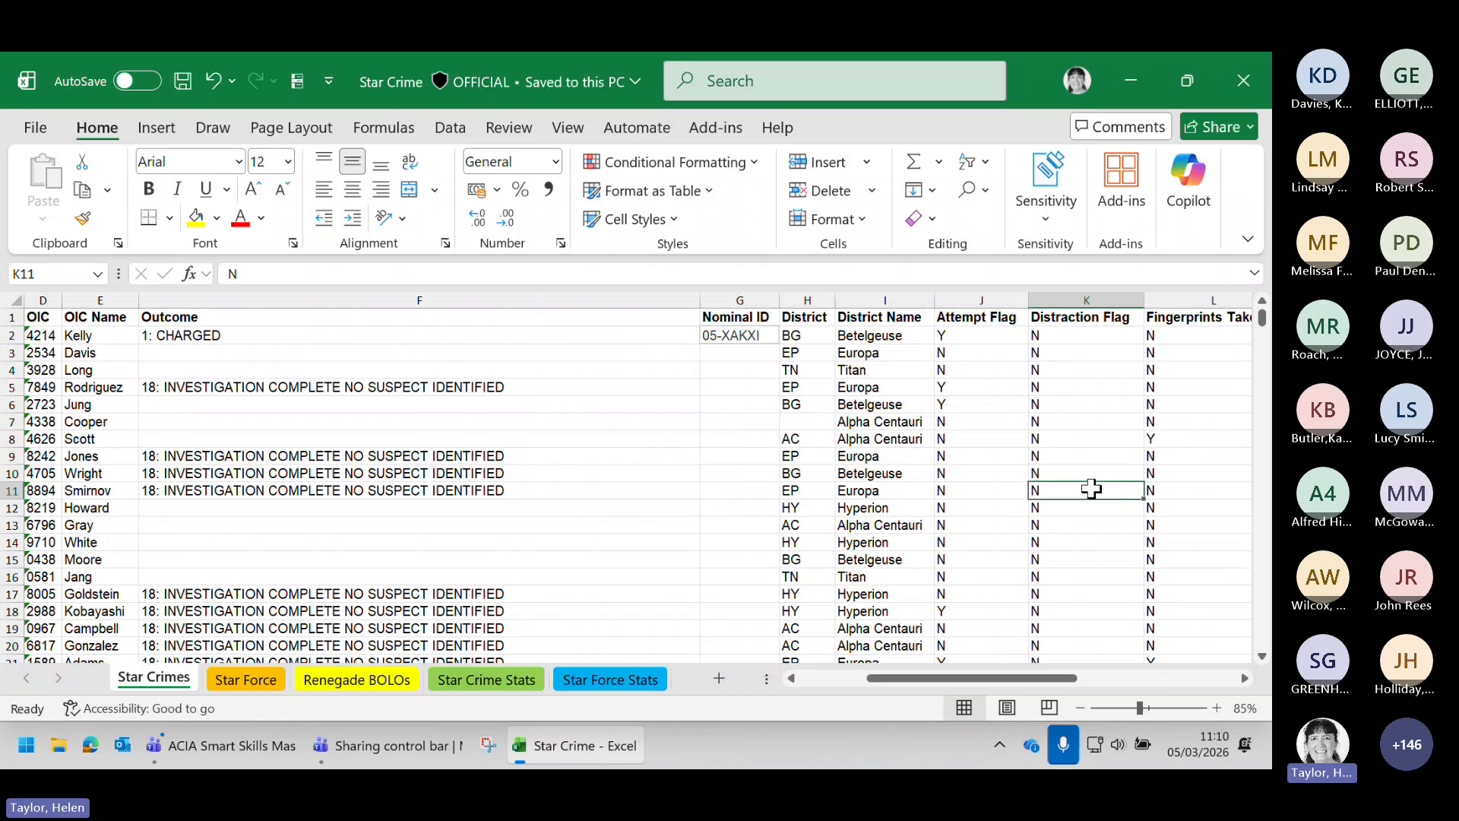
pyautogui.press('End')
pyautogui.press('Right')
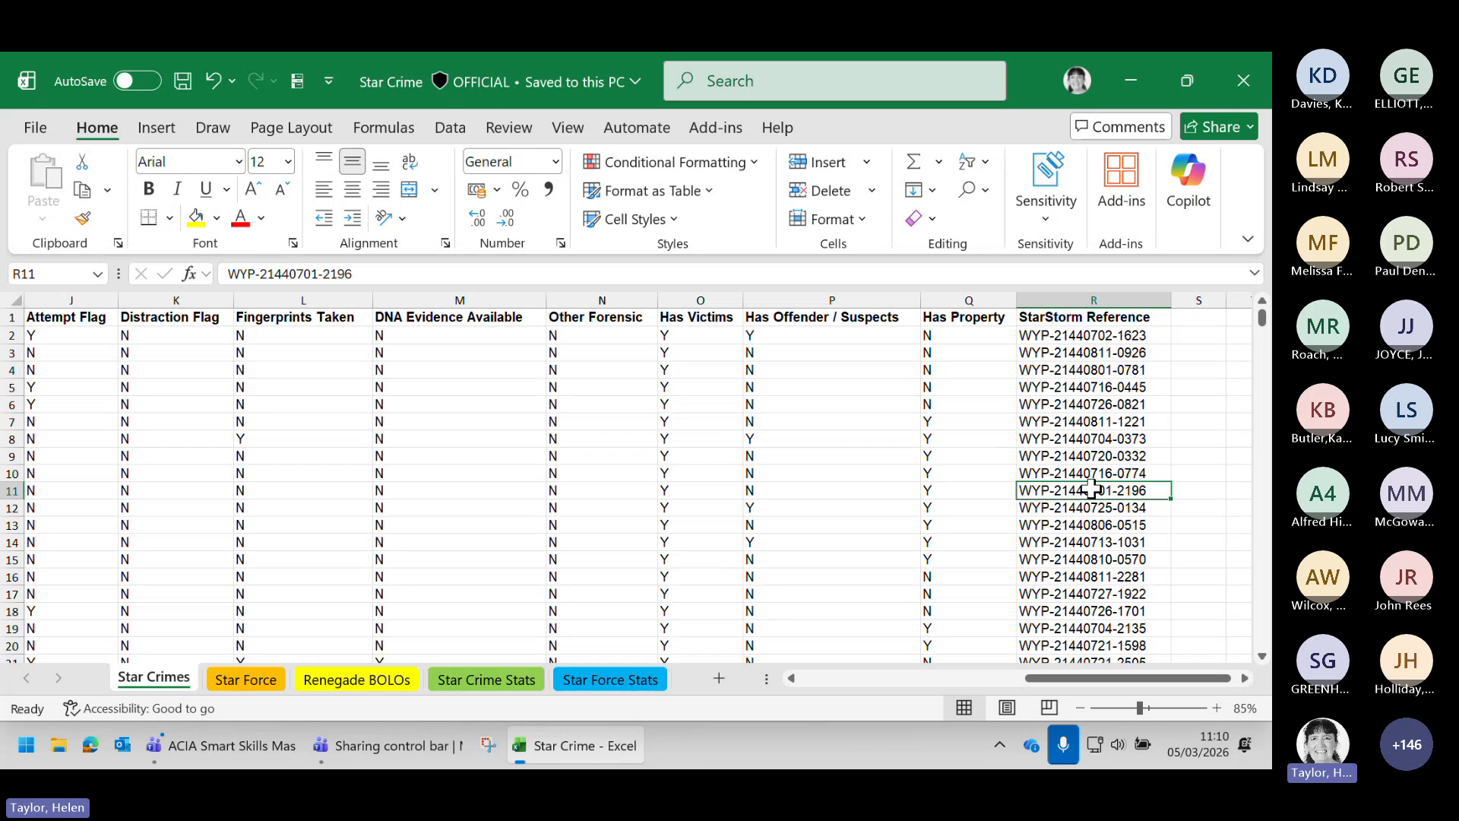
pyautogui.press('Home')
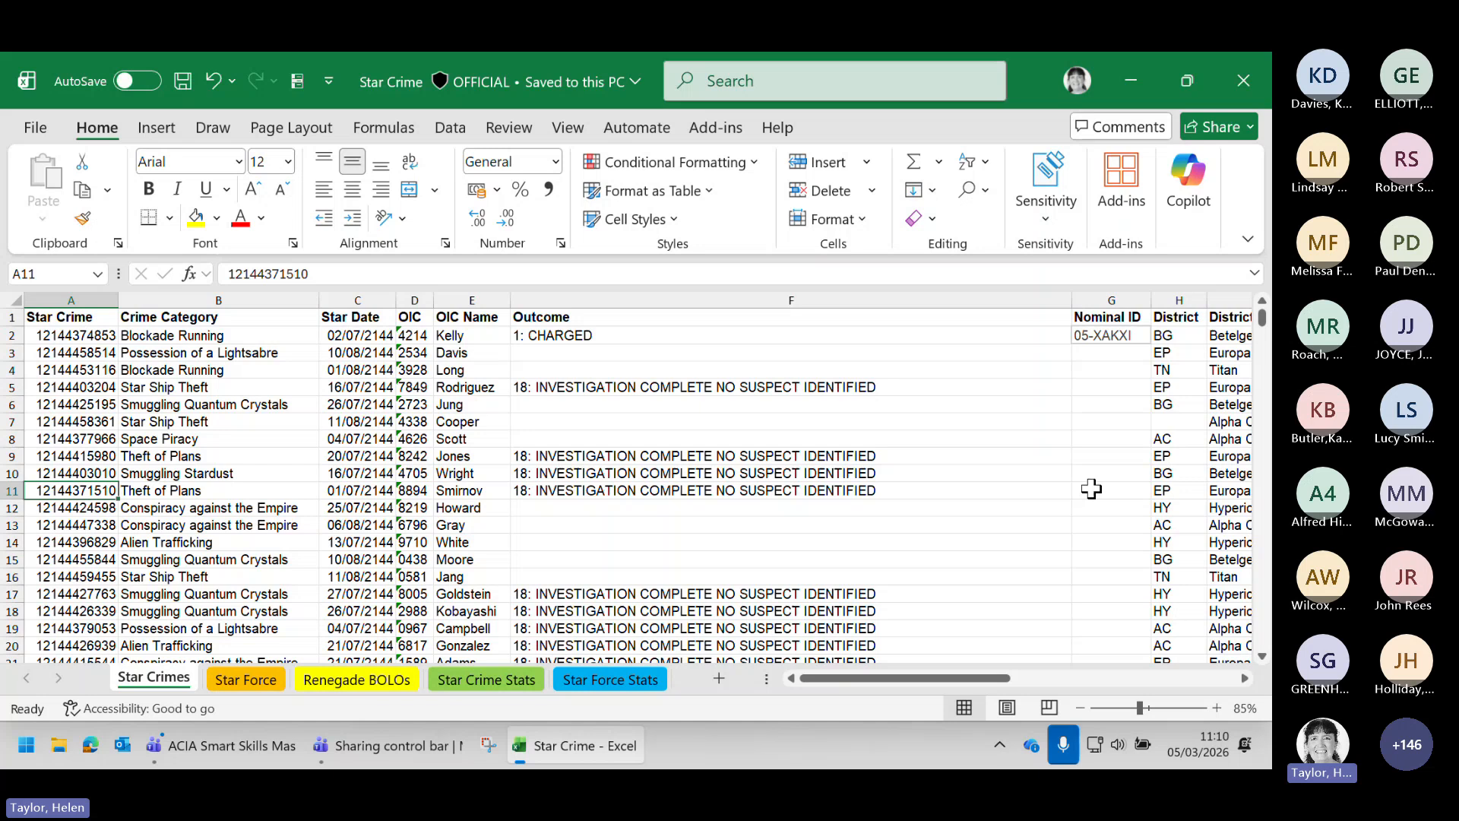
# Return from F14 to A1, extend the selection to the last used cell of the data, and clear the selection
pyautogui.click(813, 544)
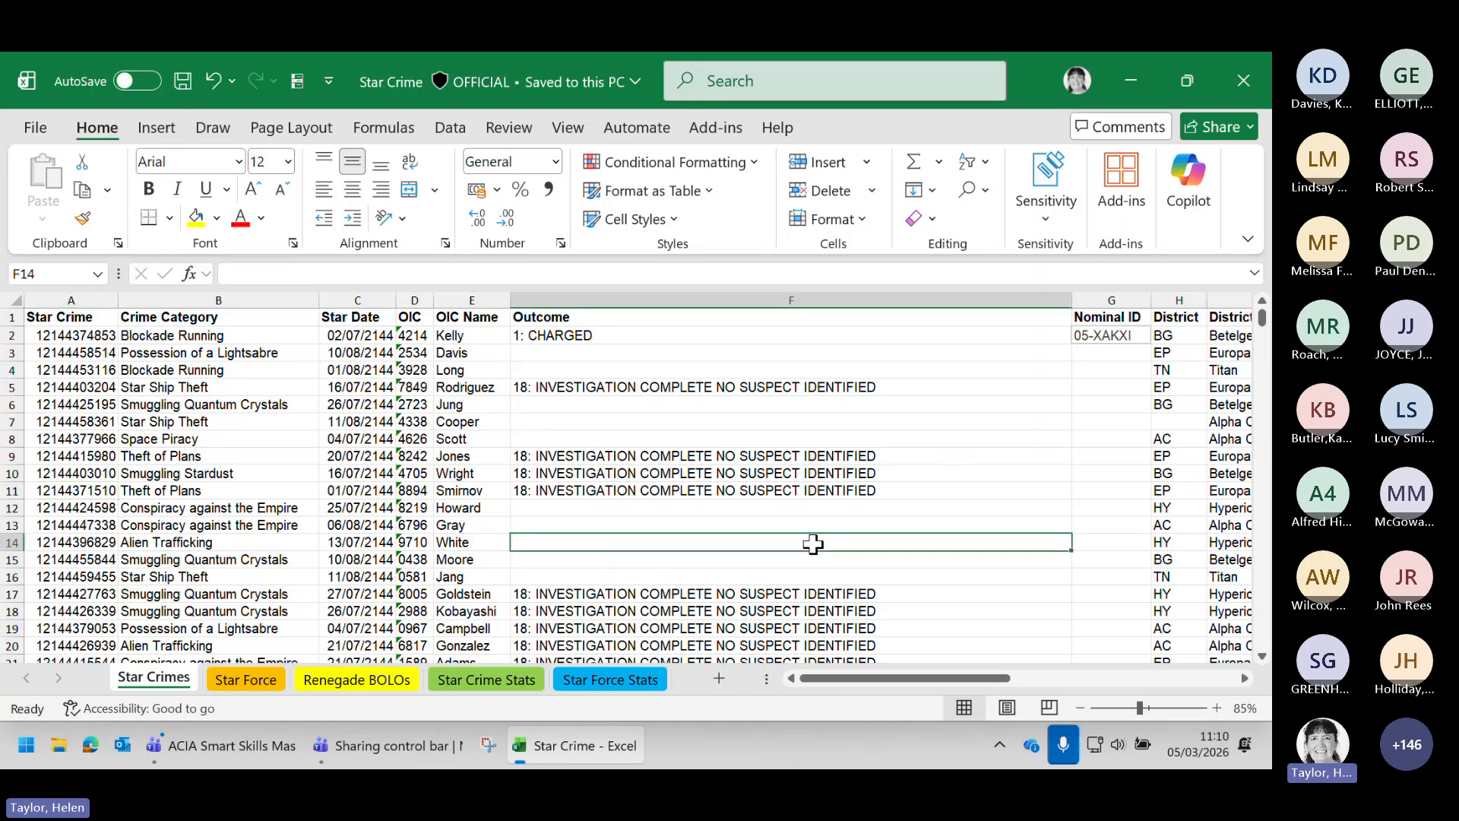
pyautogui.hotkey('ctrl', 'Home')
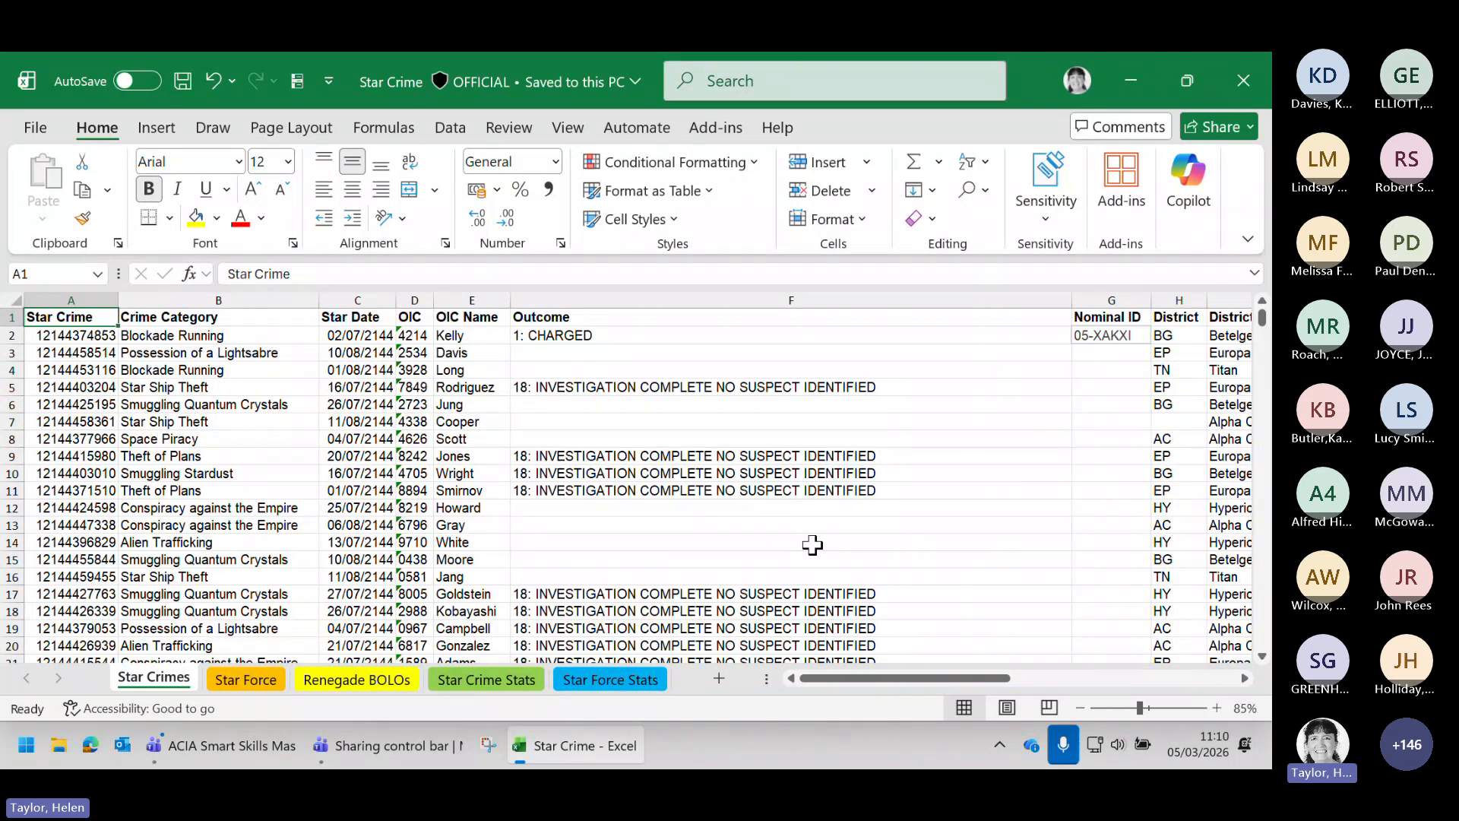
pyautogui.hotkey('ctrl', 'shift', 'End')
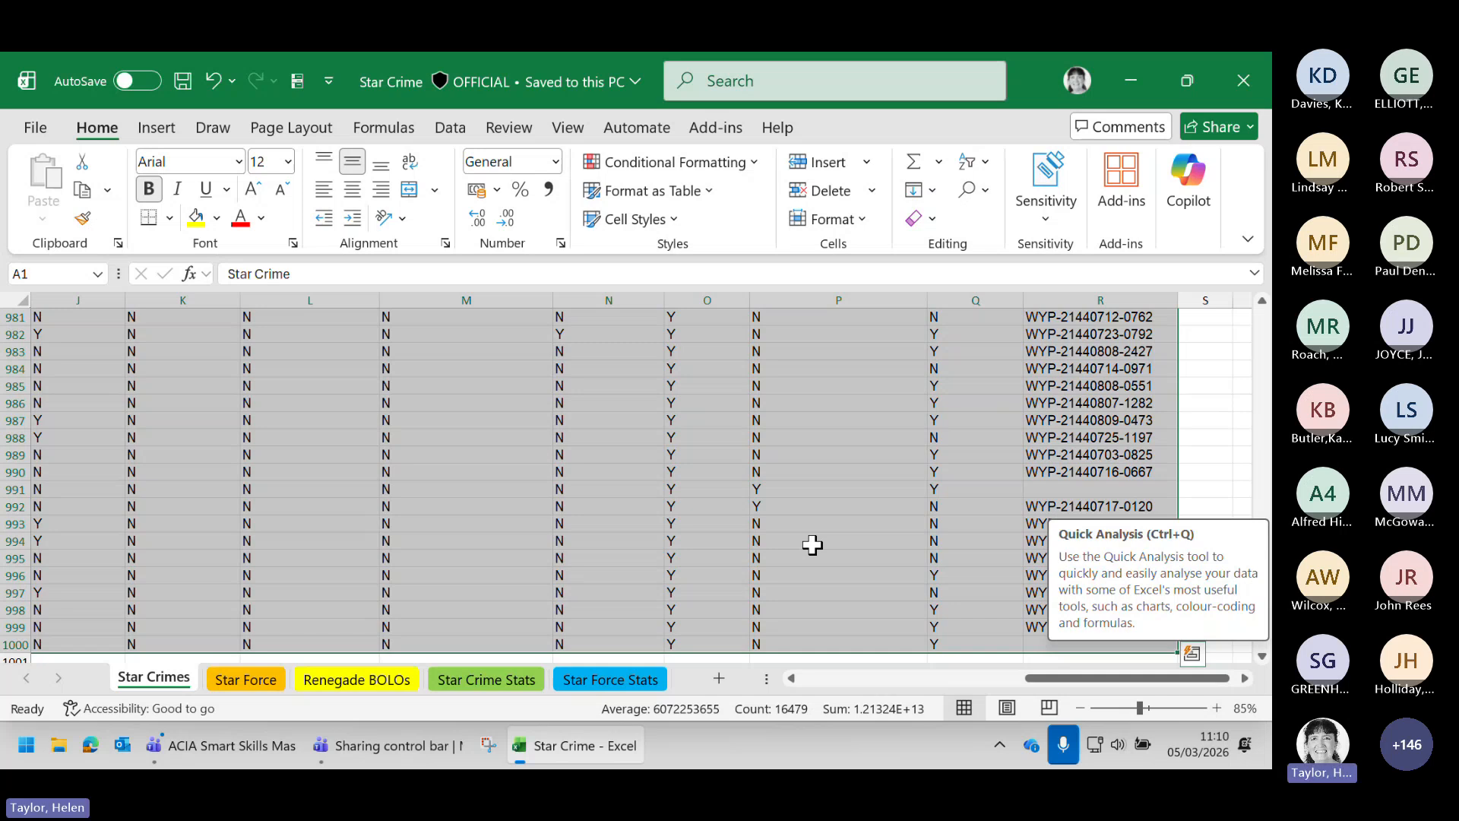
pyautogui.write('`')
pyautogui.press('Escape')
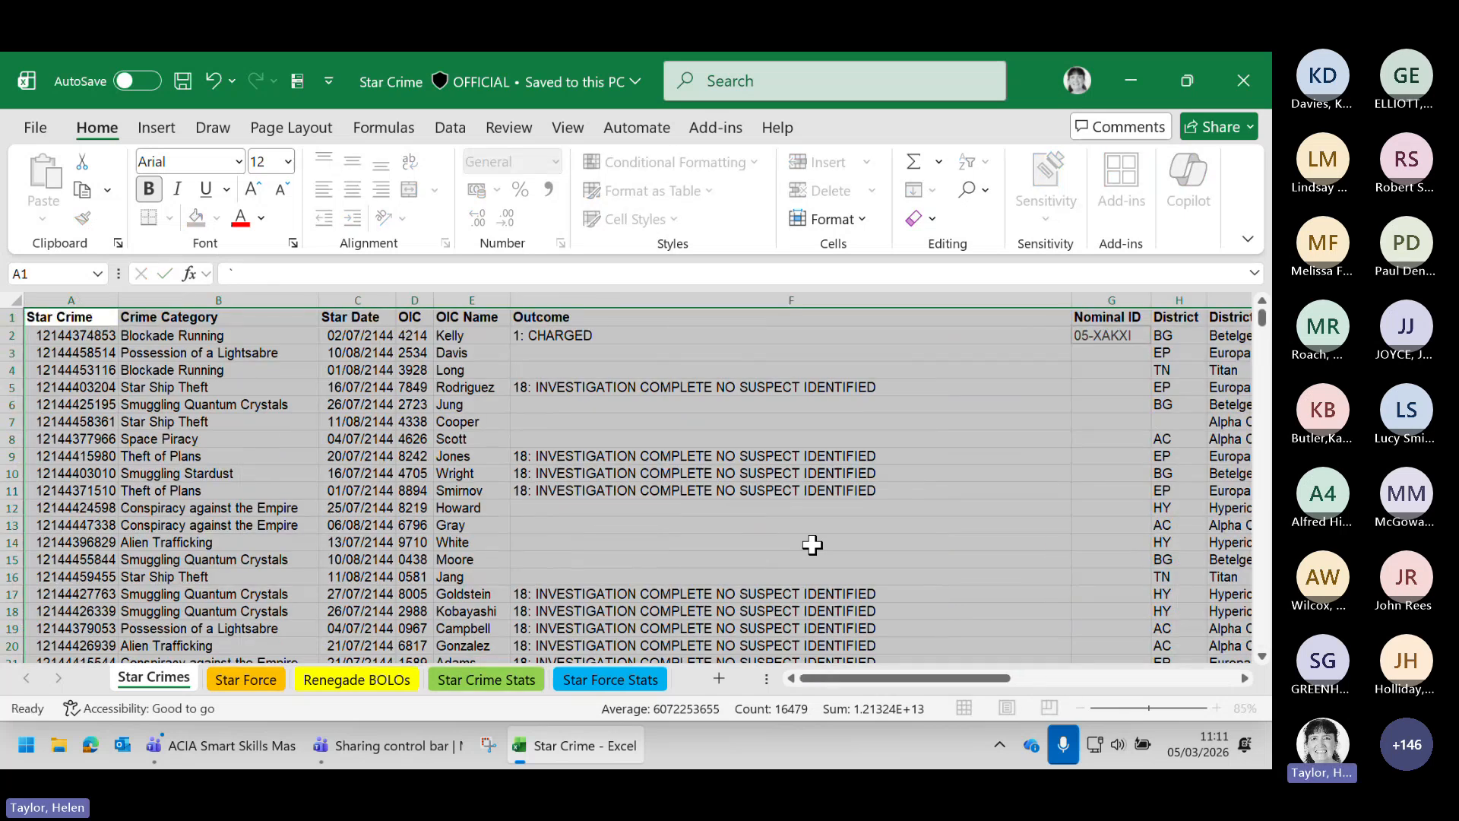
pyautogui.click(812, 544)
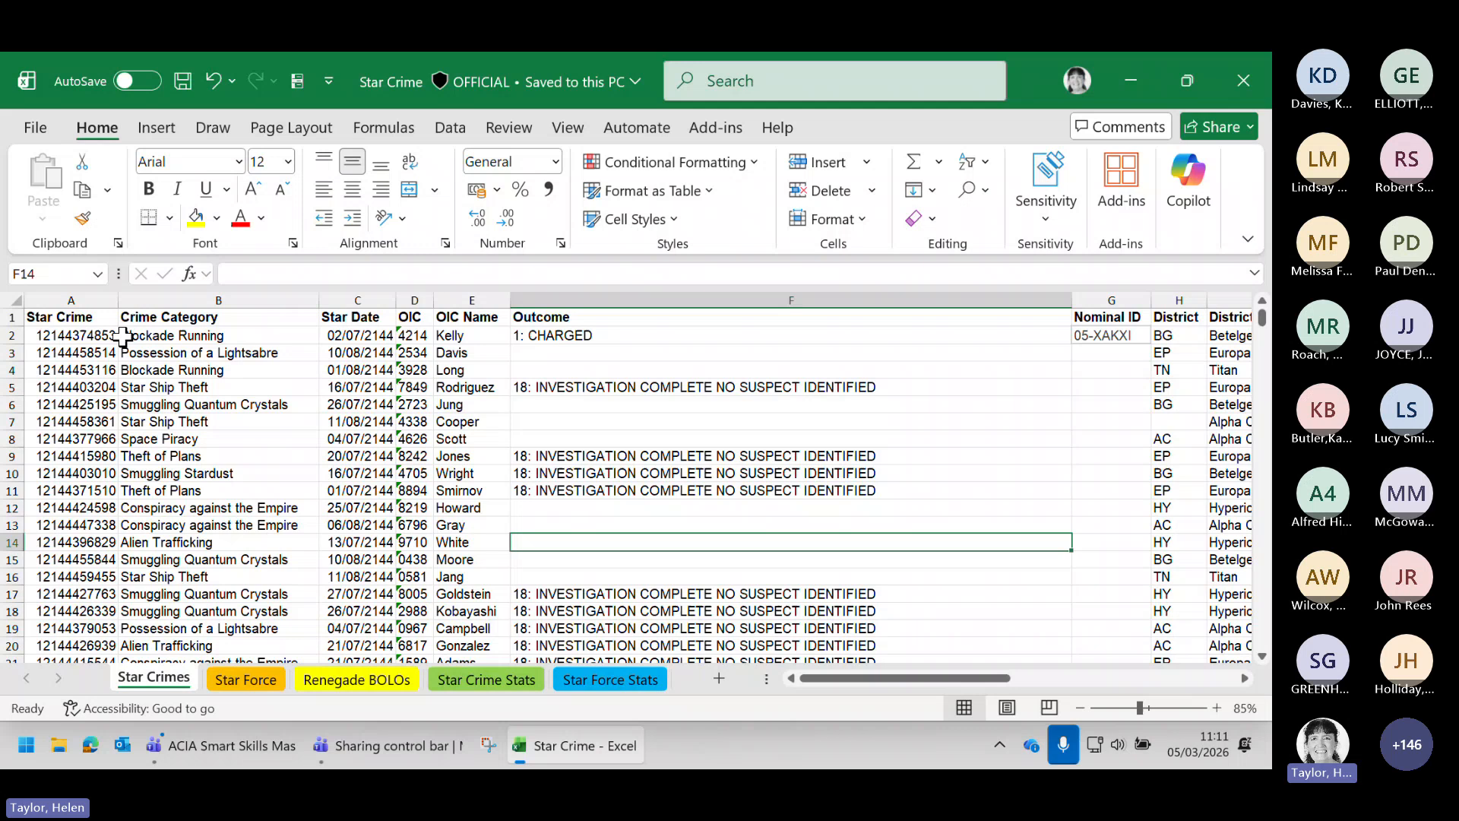
# Select column A's data from A1 down to row 1000, extend it across to column R, and return to A1
pyautogui.click(92, 318)
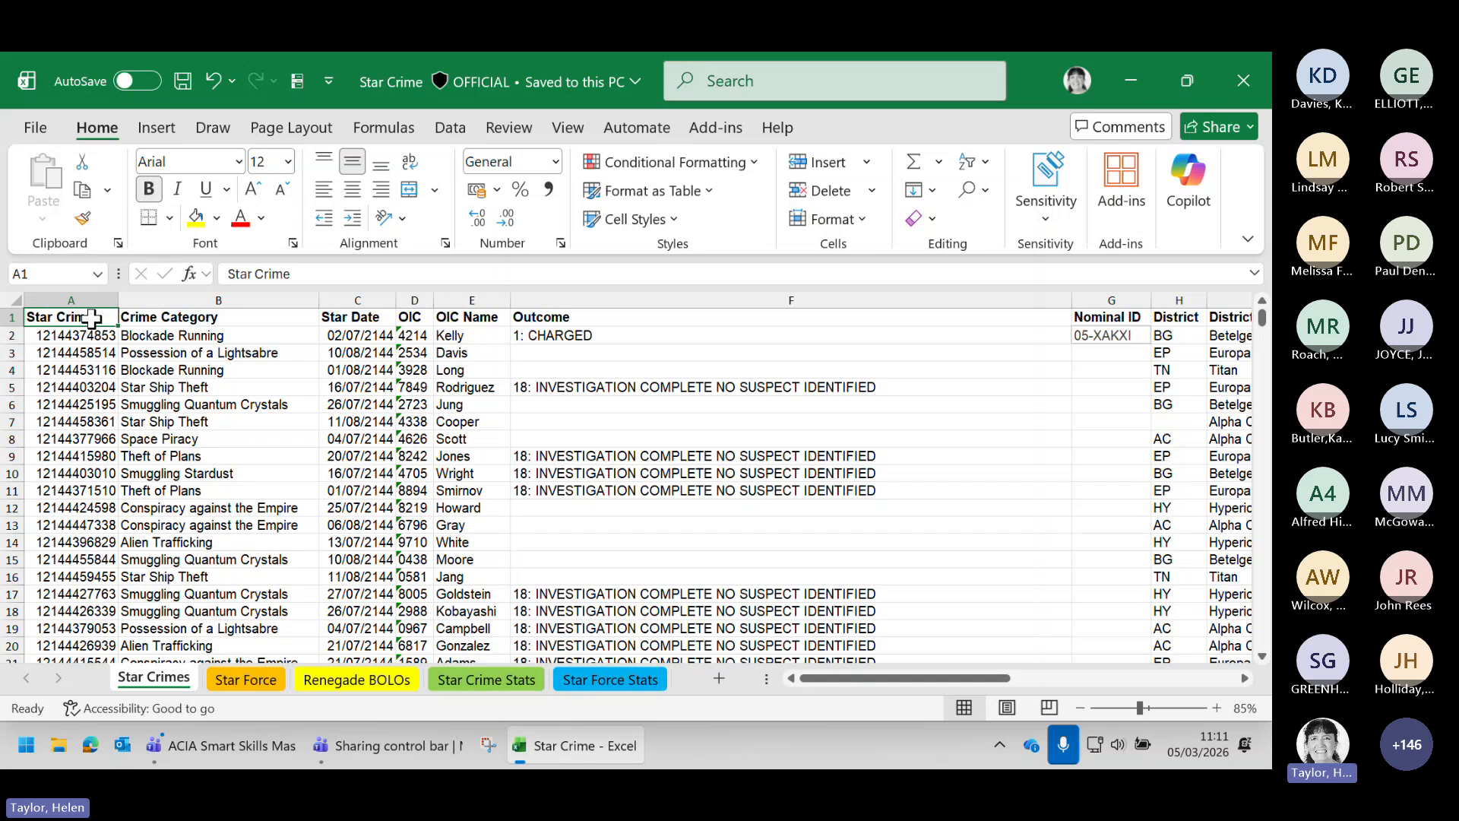
pyautogui.hotkey('ctrl', 'shift', 'Down')
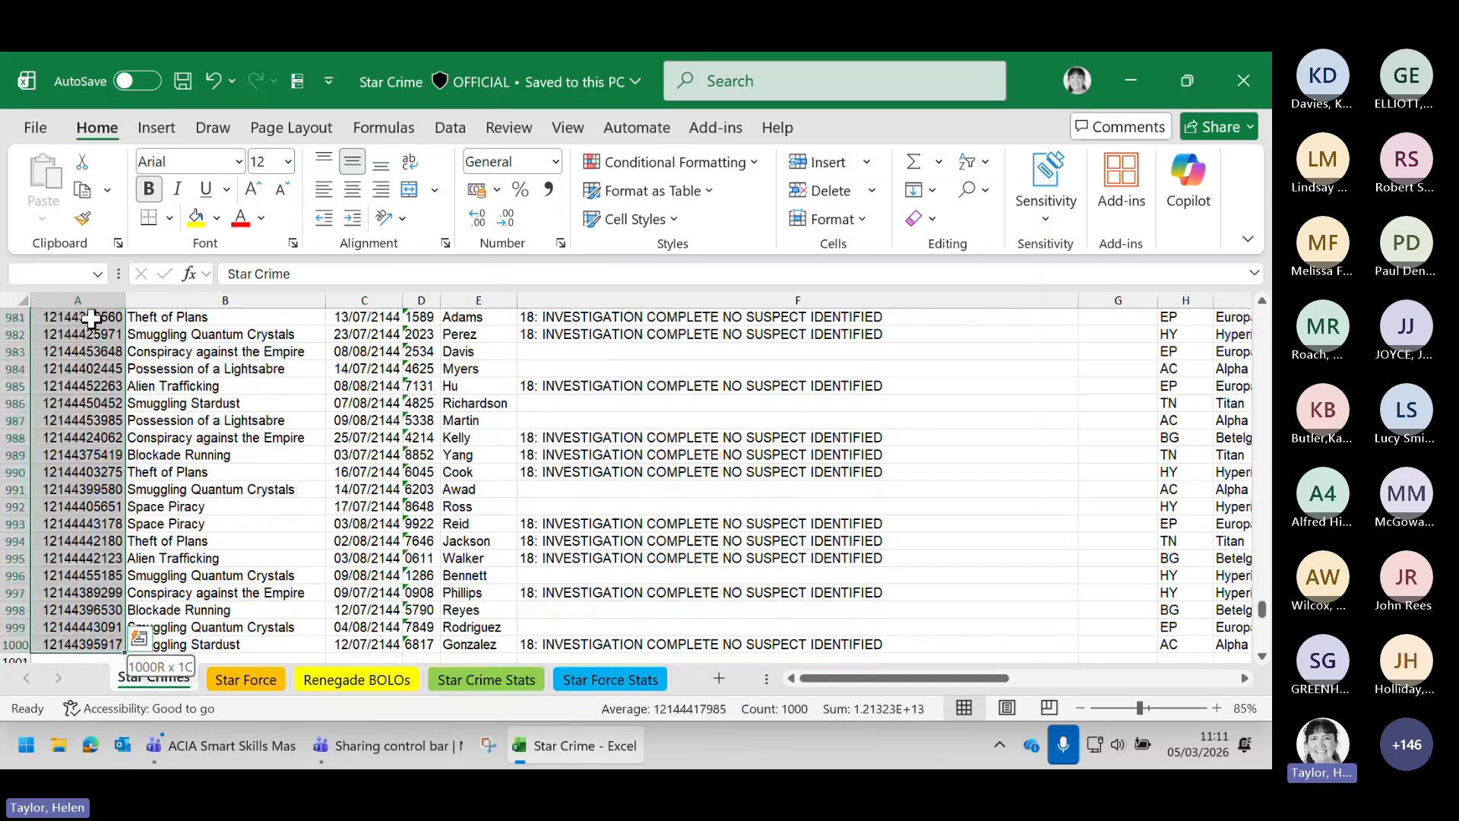
pyautogui.hotkey('ctrl', 'shift', 'Right')
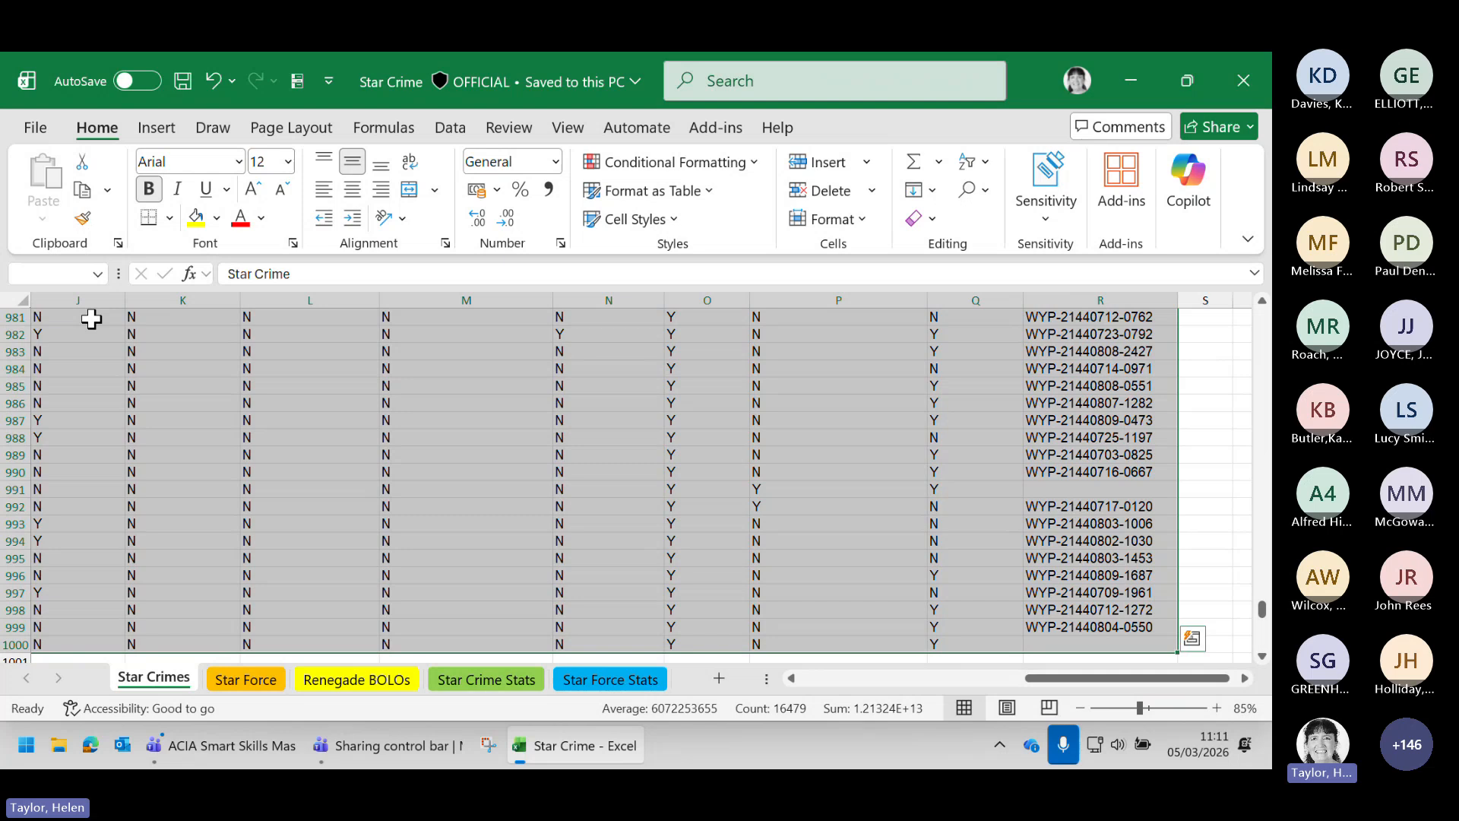
pyautogui.click(617, 441)
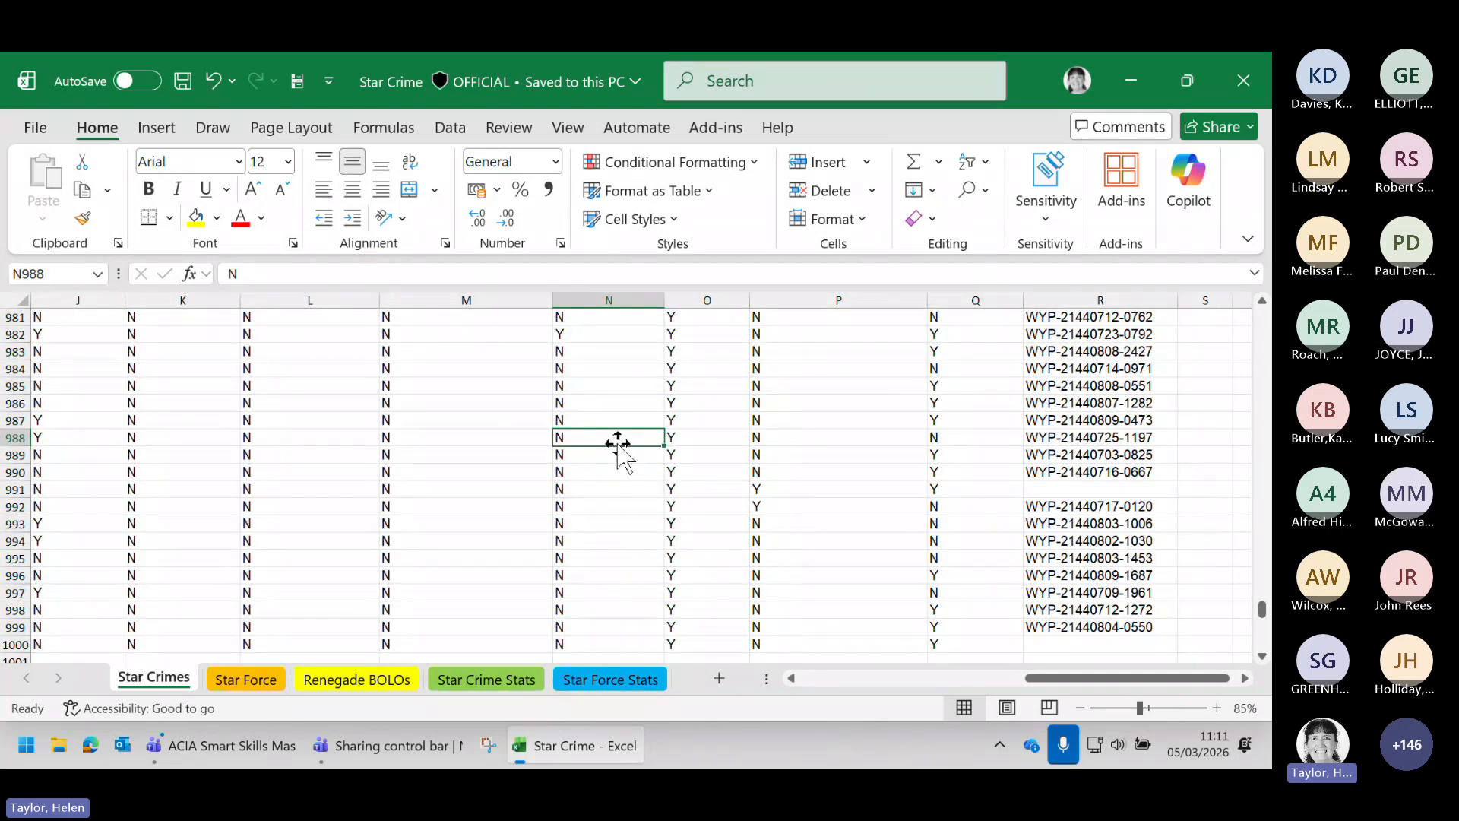
pyautogui.hotkey('ctrl', 'Home')
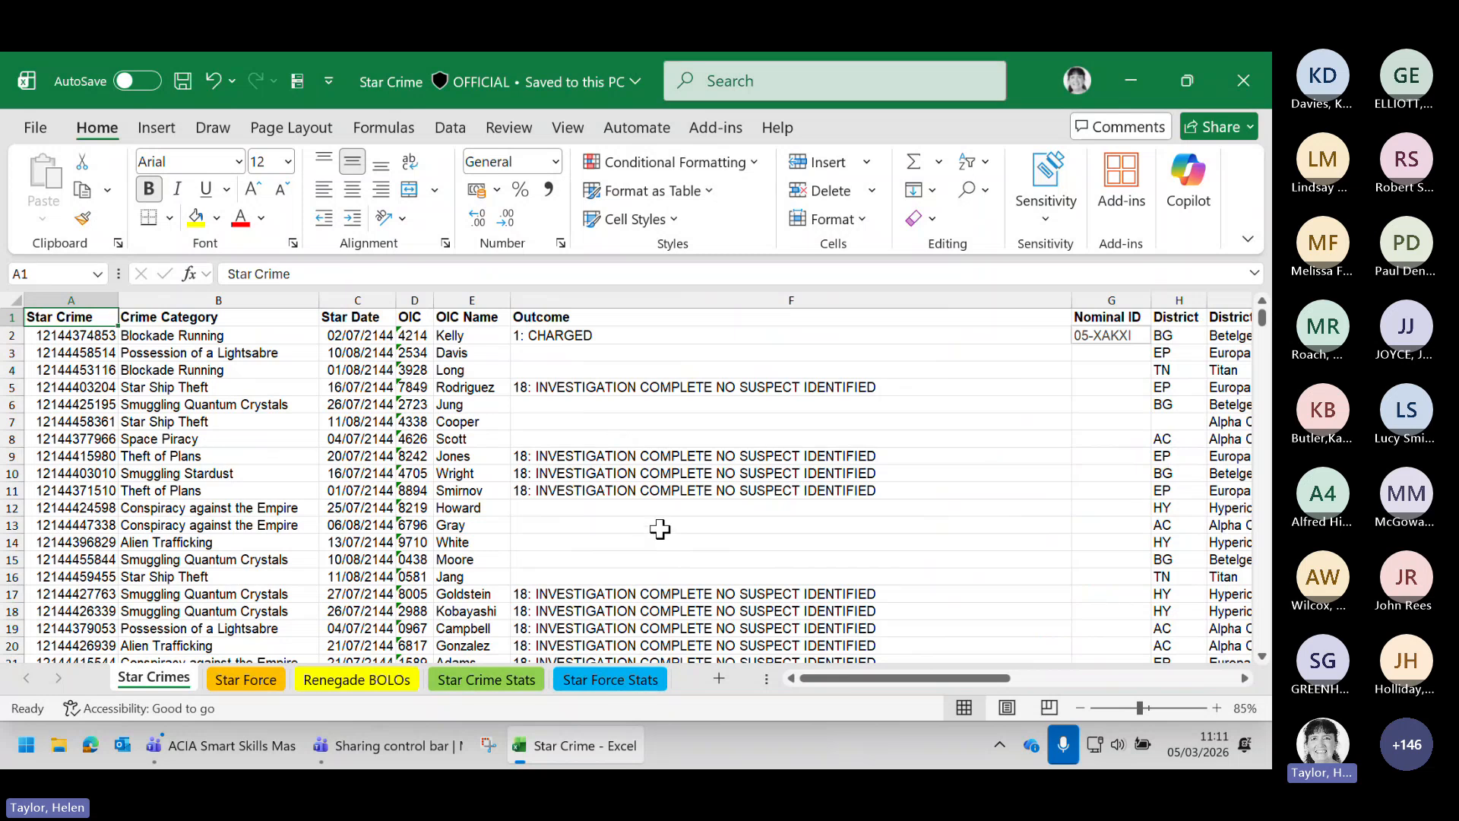
# Zoom the Star Crimes sheet in and out repeatedly, finishing at 85%
pyautogui.scroll(-3, 659, 529)
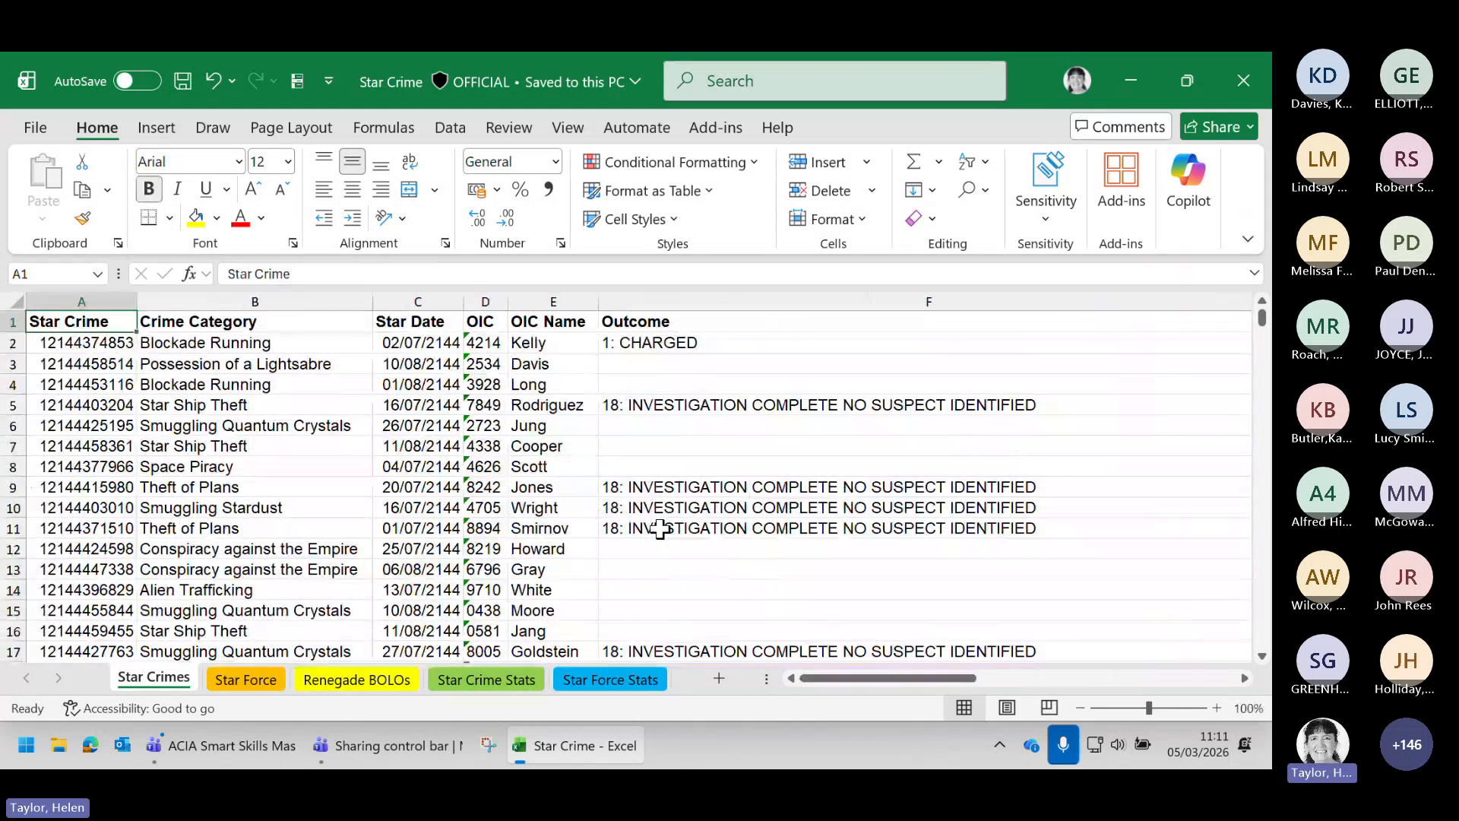
pyautogui.scroll(2, 660, 529)
pyautogui.scroll(-2, 660, 529)
pyautogui.scroll(2, 659, 528)
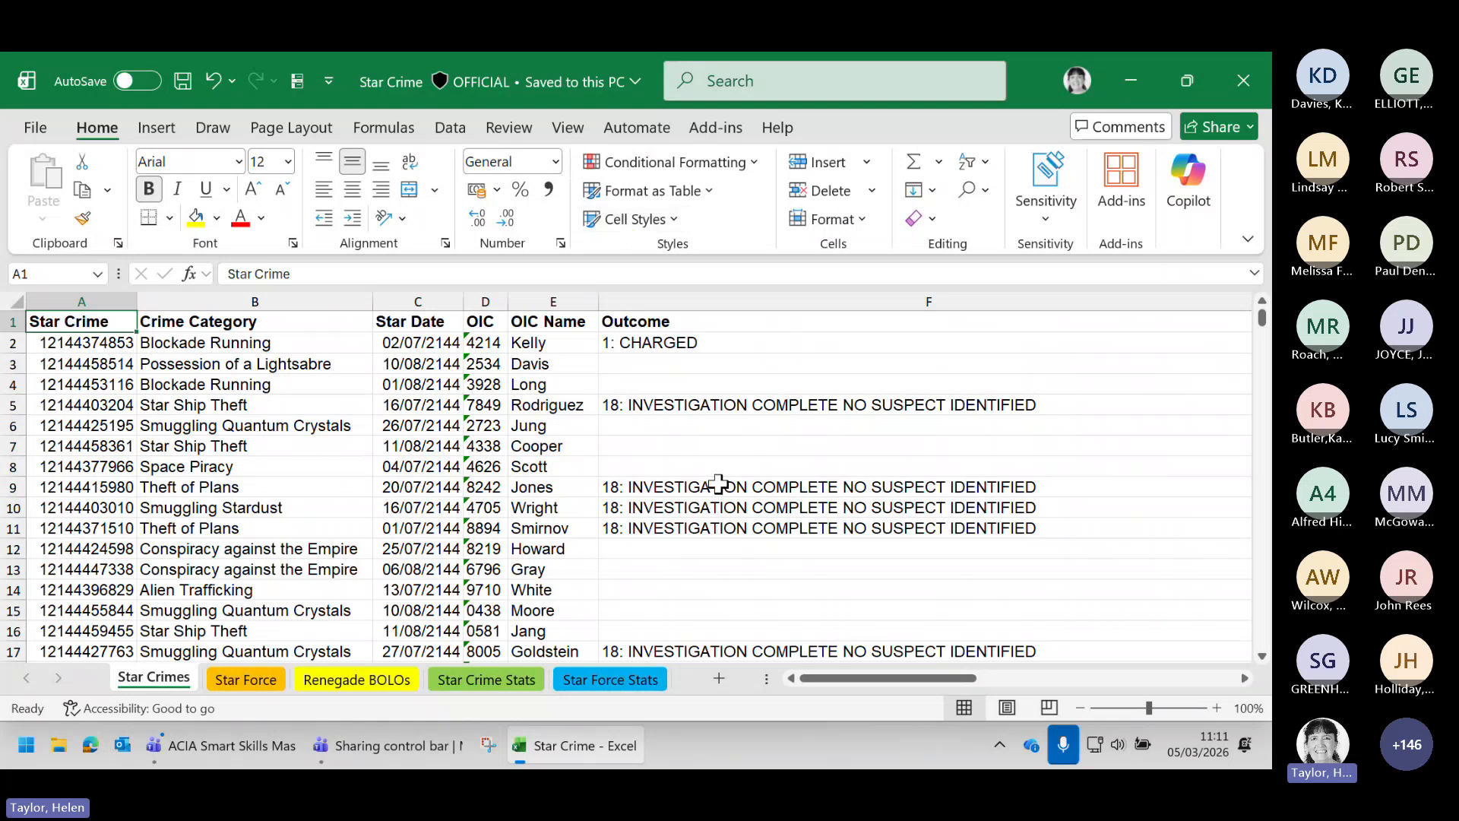
pyautogui.scroll(-2, 718, 484)
pyautogui.scroll(2, 718, 483)
pyautogui.scroll(-1, 715, 478)
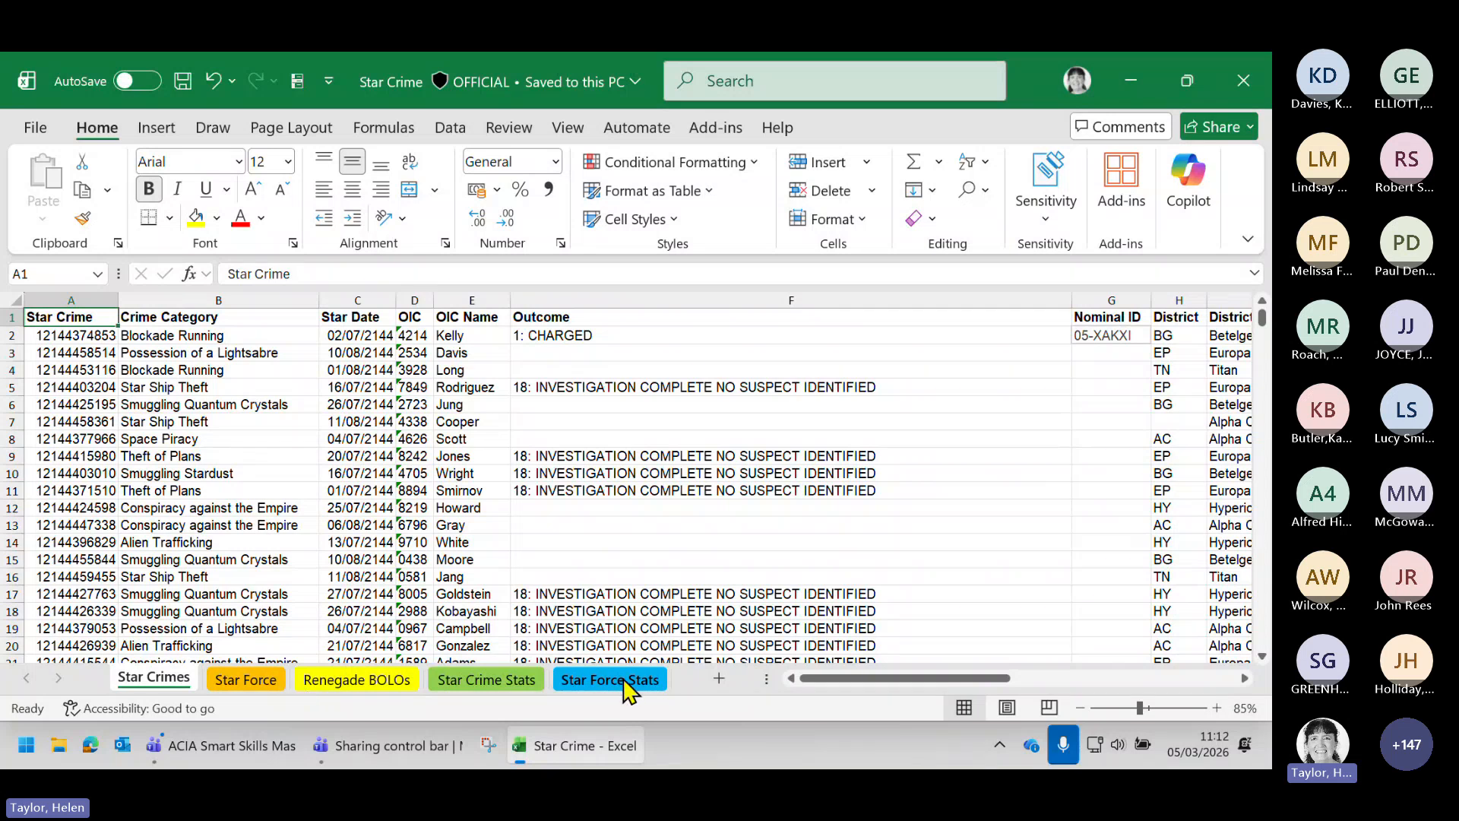
# Colour the Star Crimes sheet tab red and switch to the Star Force sheet
pyautogui.rightClick(161, 686)
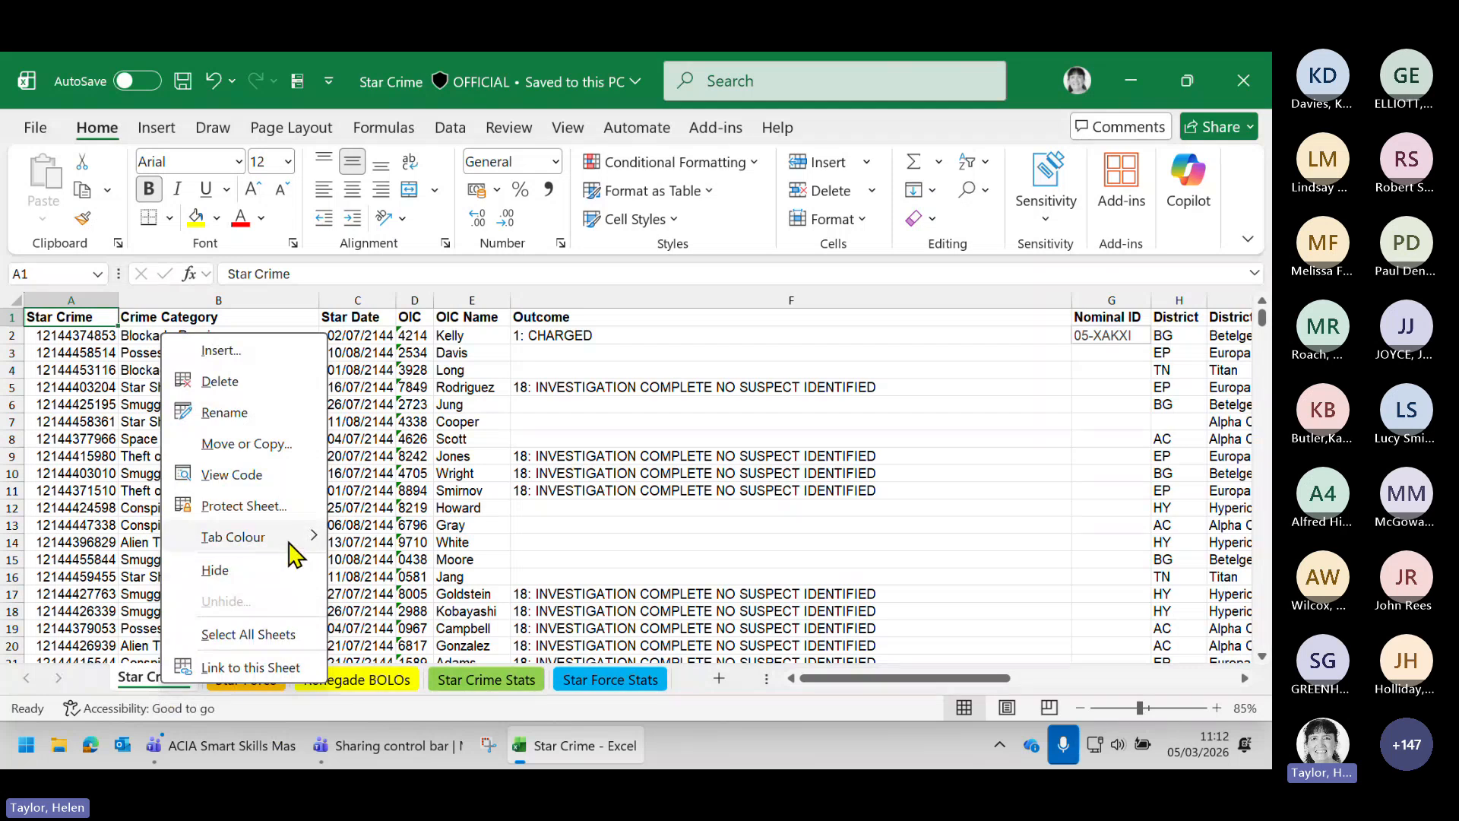
pyautogui.moveTo(293, 552)
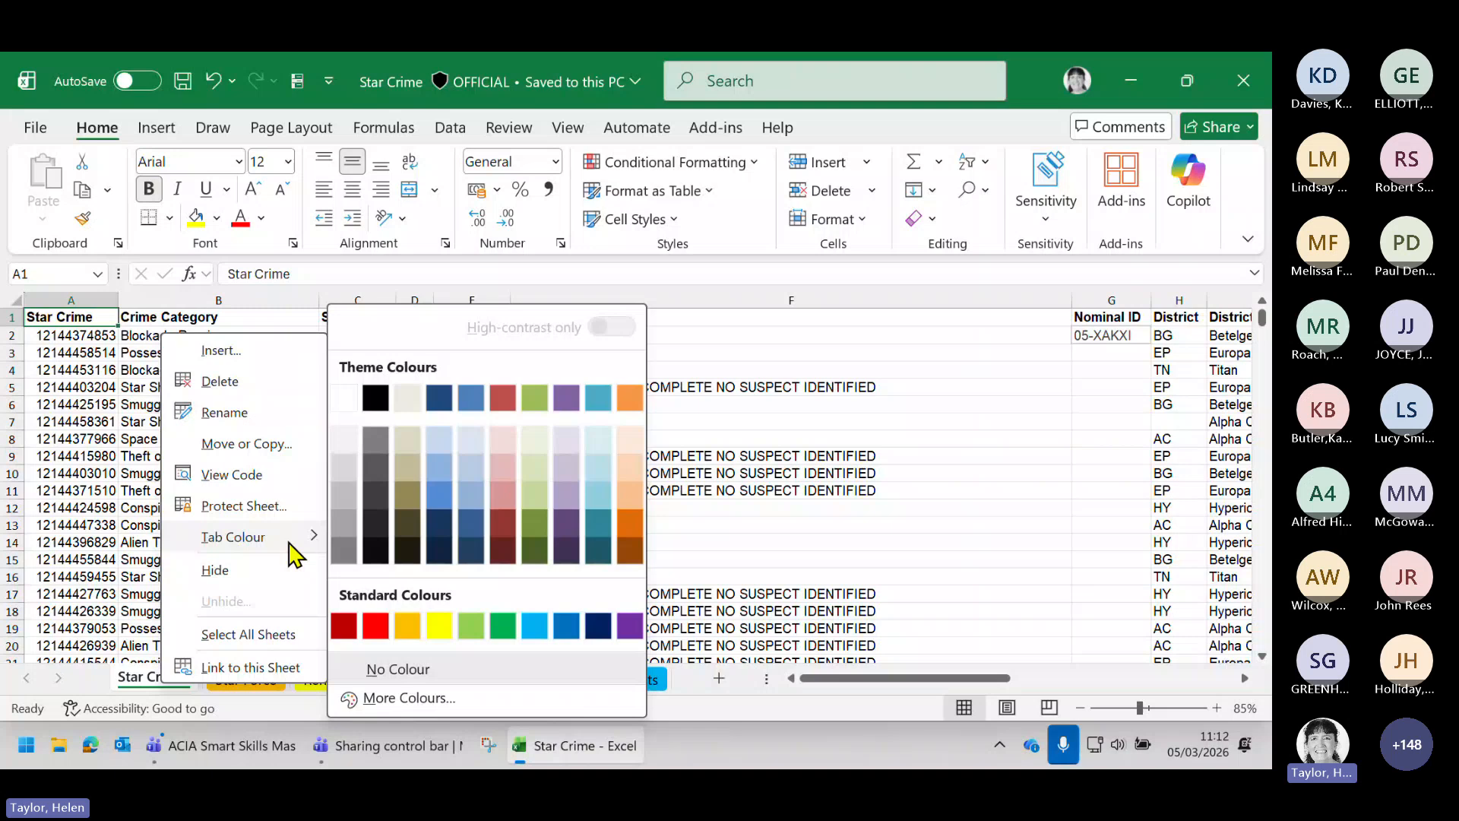
pyautogui.click(377, 627)
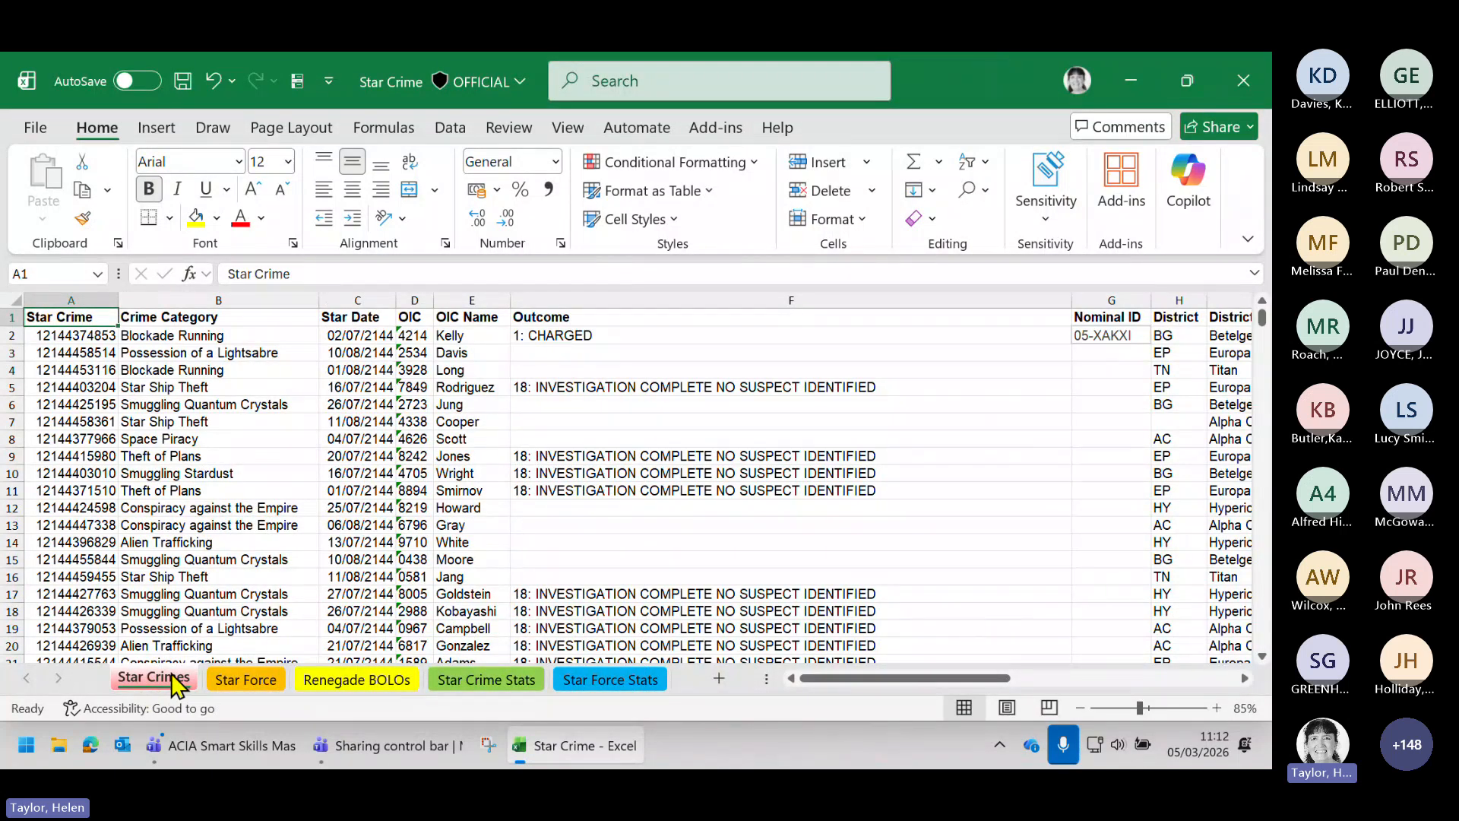
pyautogui.click(248, 687)
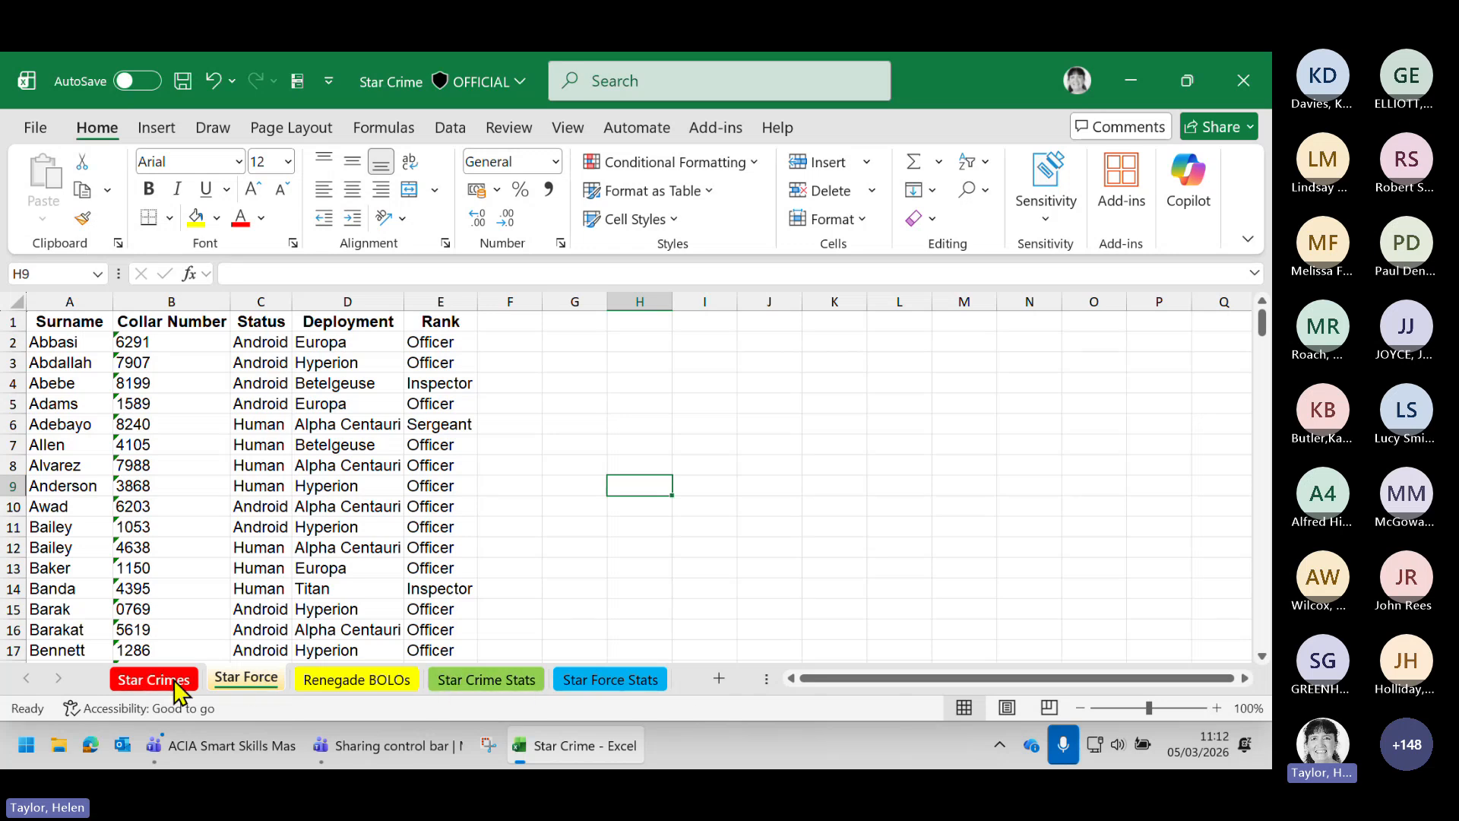
# Open the Renegade BOLOs sheet, then activate Star Force Stats from the list of all sheets
pyautogui.click(323, 684)
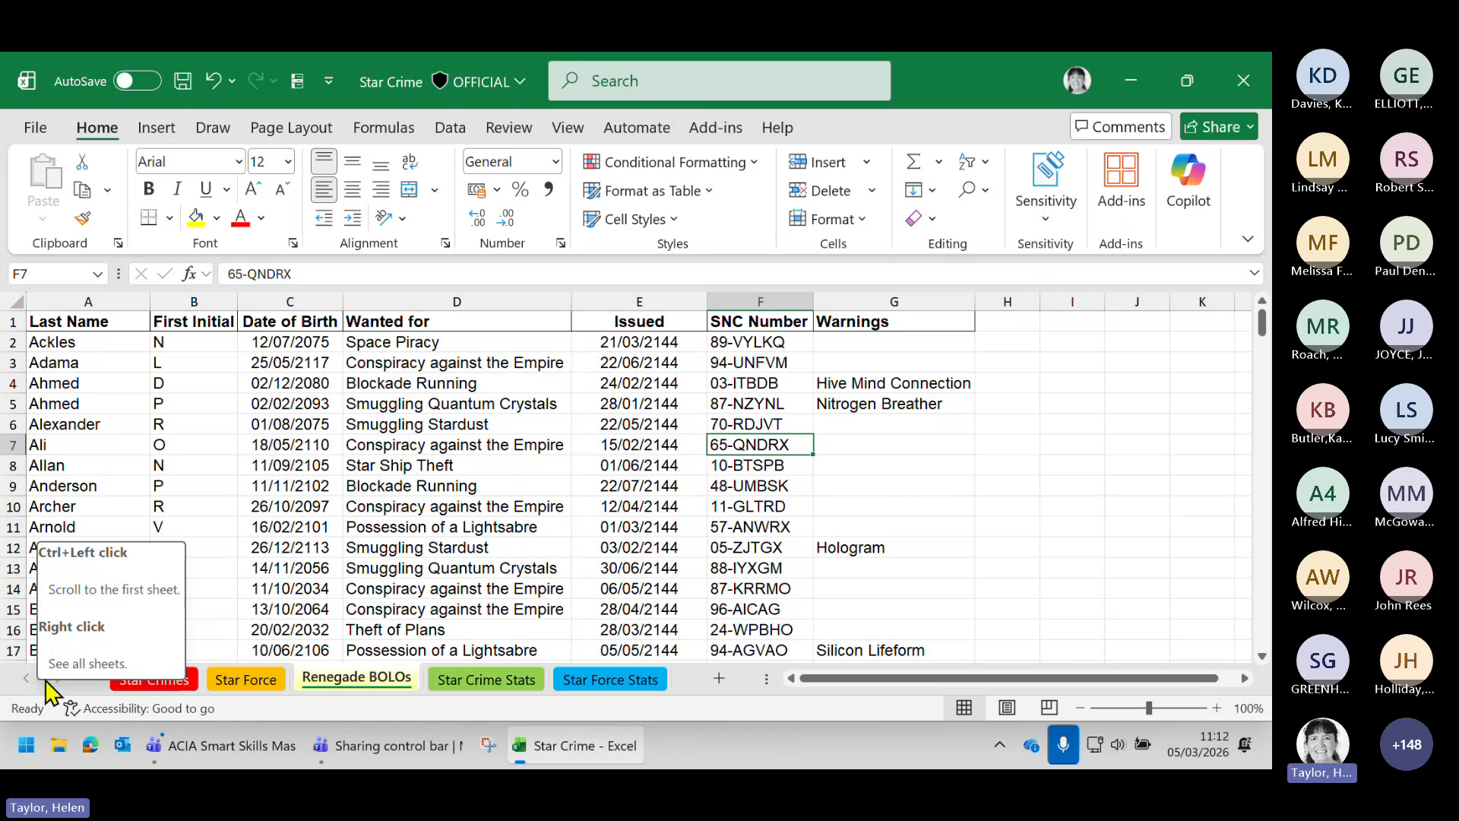
pyautogui.rightClick(44, 684)
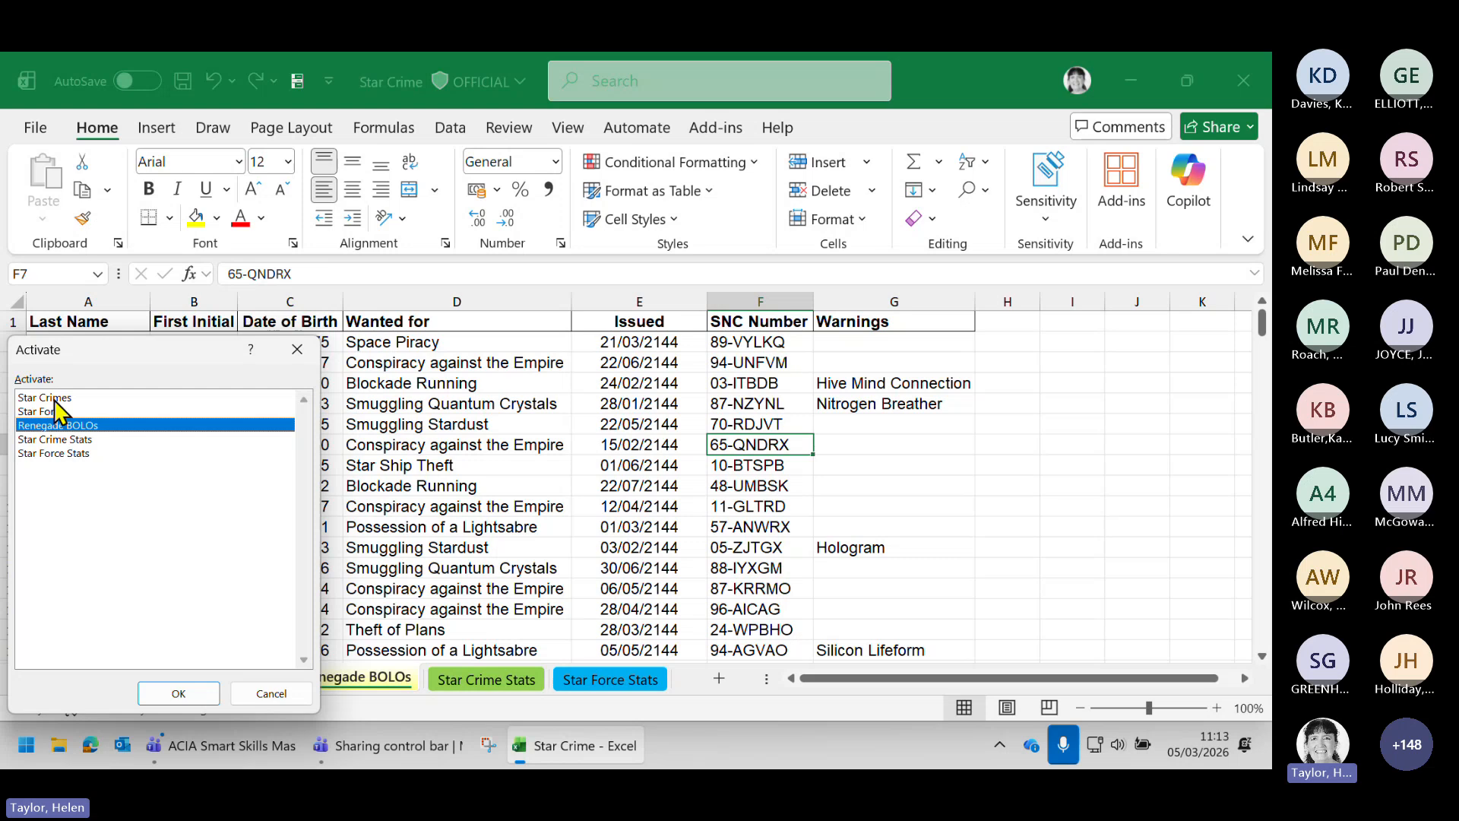
pyautogui.click(64, 455)
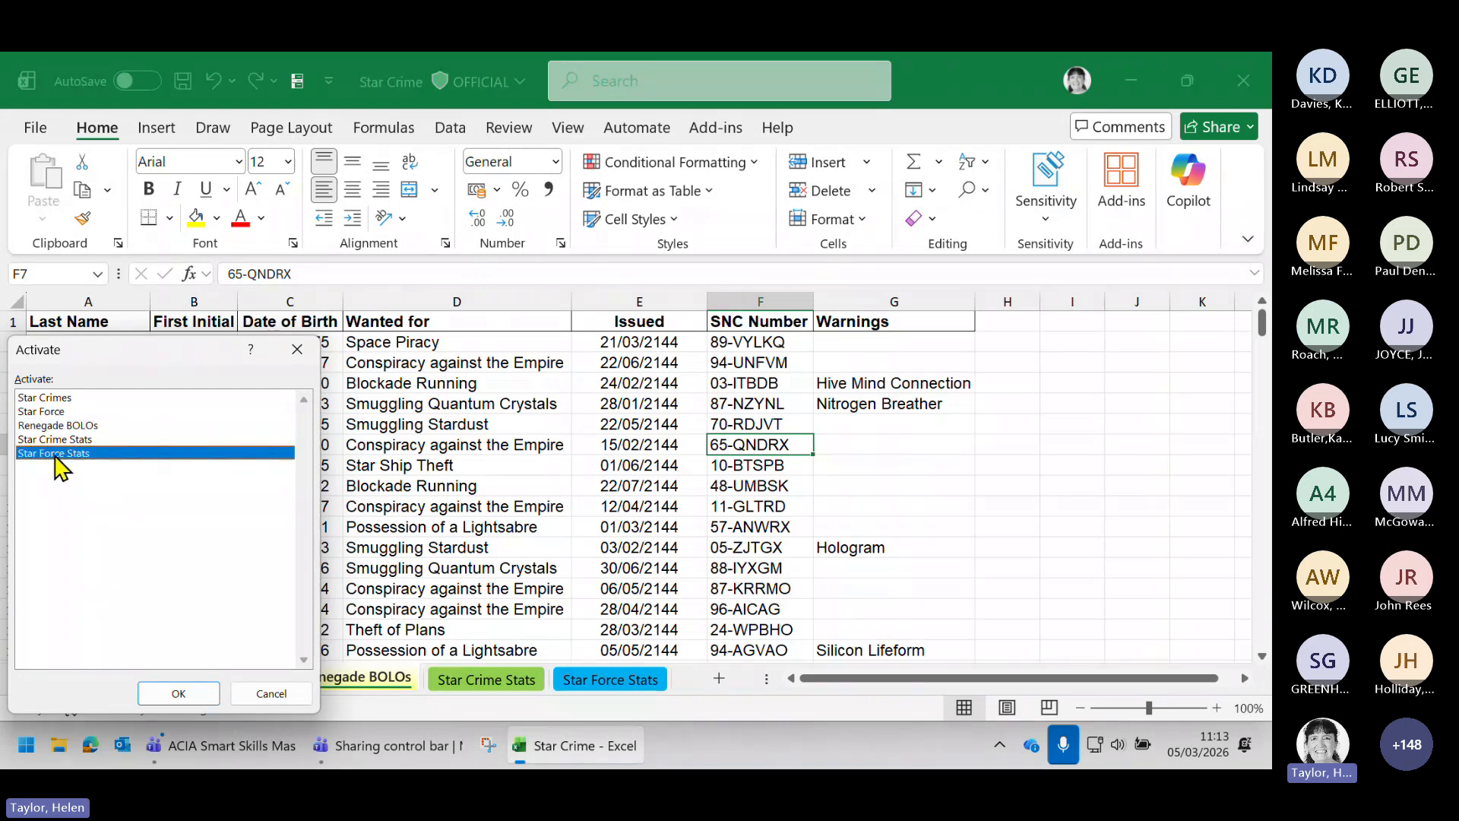
pyautogui.click(178, 694)
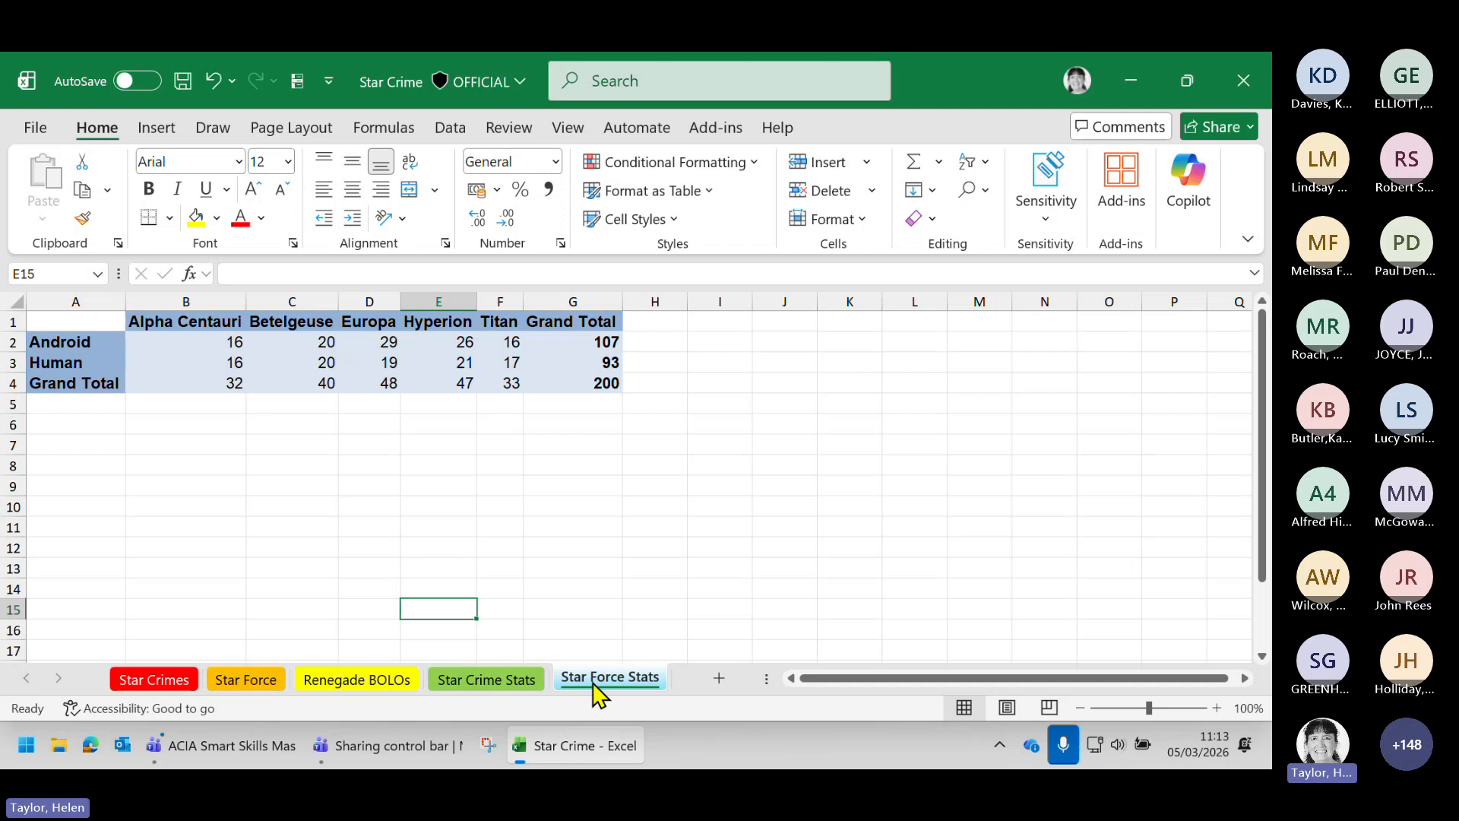
# Step back one sheet at a time from Star Force Stats to Star Crimes
pyautogui.hotkey('ctrl', 'pageup')
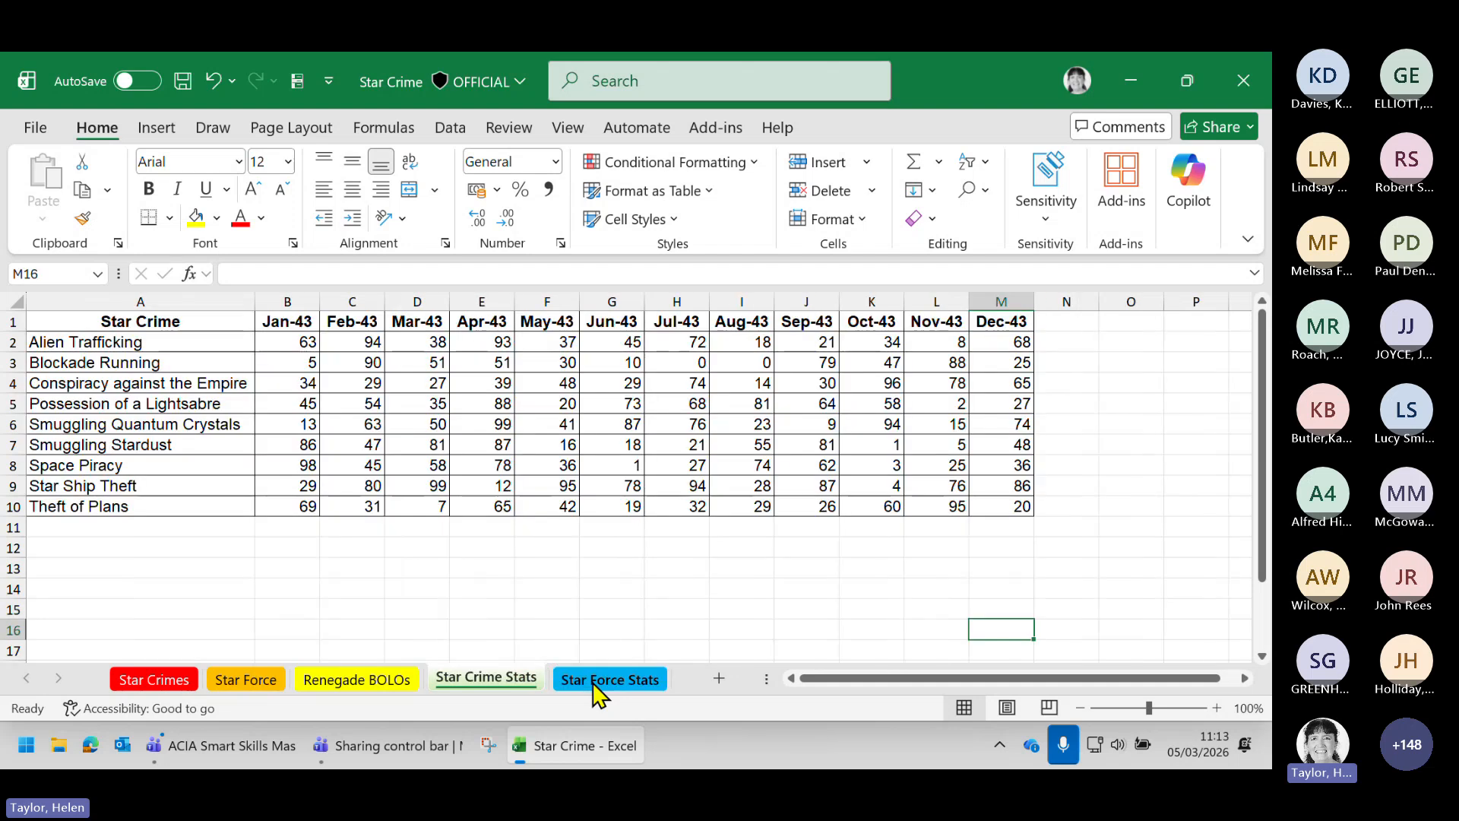
pyautogui.hotkey('ctrl', 'pageup')
pyautogui.hotkey('ctrl', 'pageup')
pyautogui.hotkey('ctrl', 'pageup')
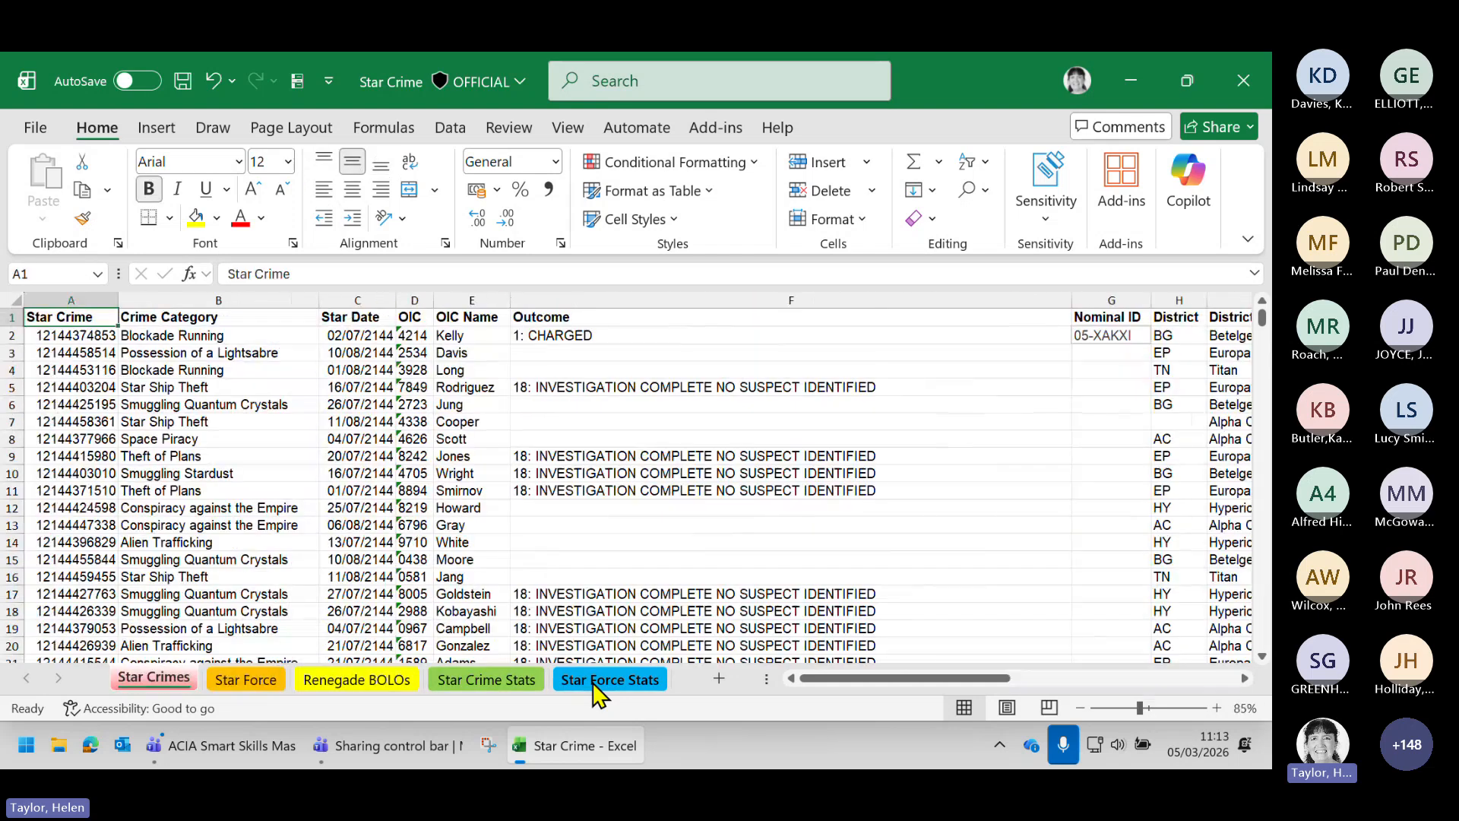
# Step forward through the sheets from Star Crimes to Star Force Stats and back again to Star Crimes
pyautogui.hotkey('ctrl', 'pagedown')
pyautogui.hotkey('ctrl', 'pagedown')
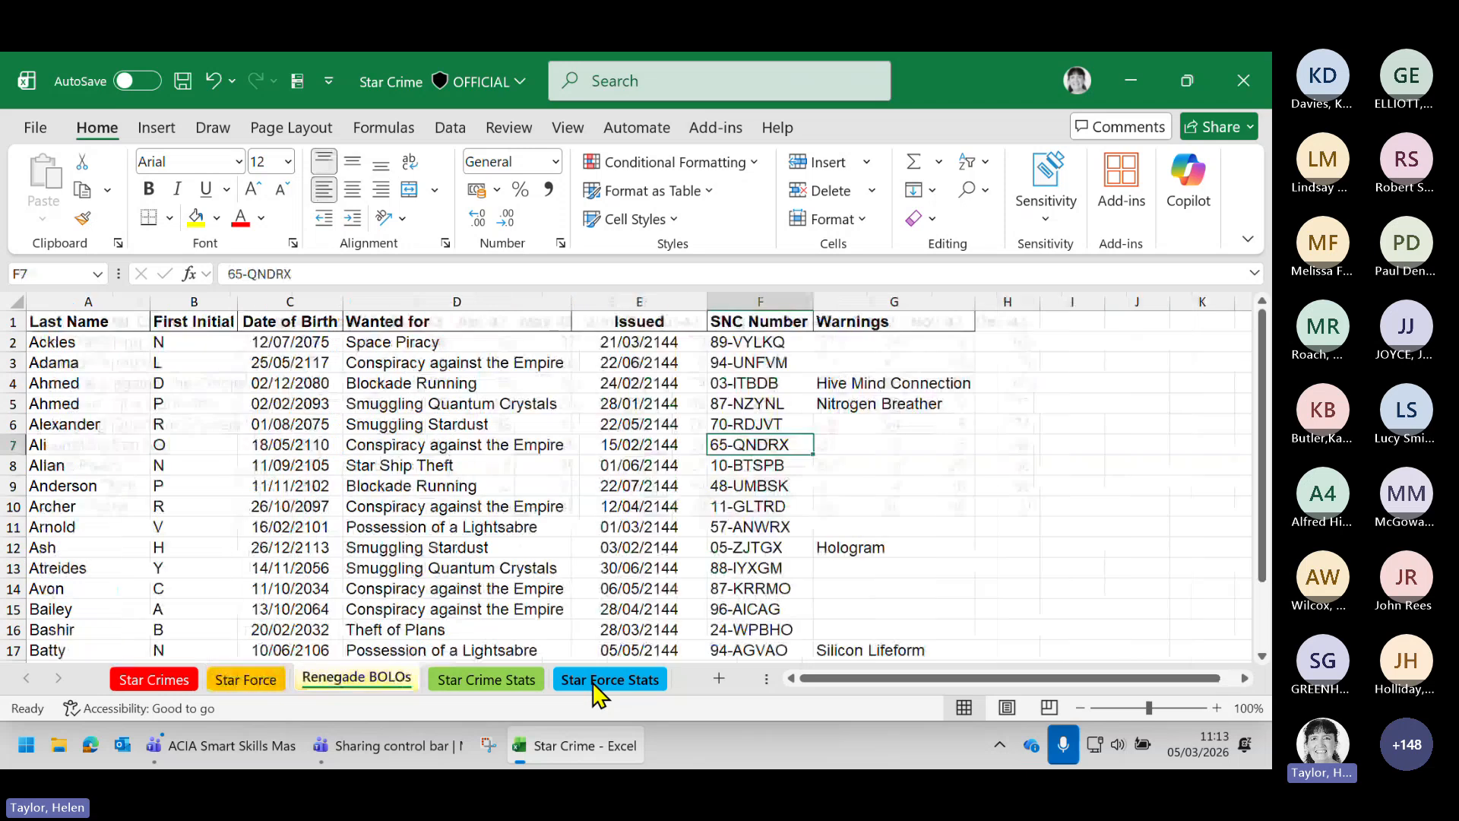
pyautogui.hotkey('ctrl', 'pagedown')
pyautogui.hotkey('ctrl', 'pagedown')
pyautogui.hotkey('ctrl', 'pageup')
pyautogui.hotkey('ctrl', 'pageup')
pyautogui.hotkey('ctrl', 'pageup')
pyautogui.hotkey('ctrl', 'pageup')
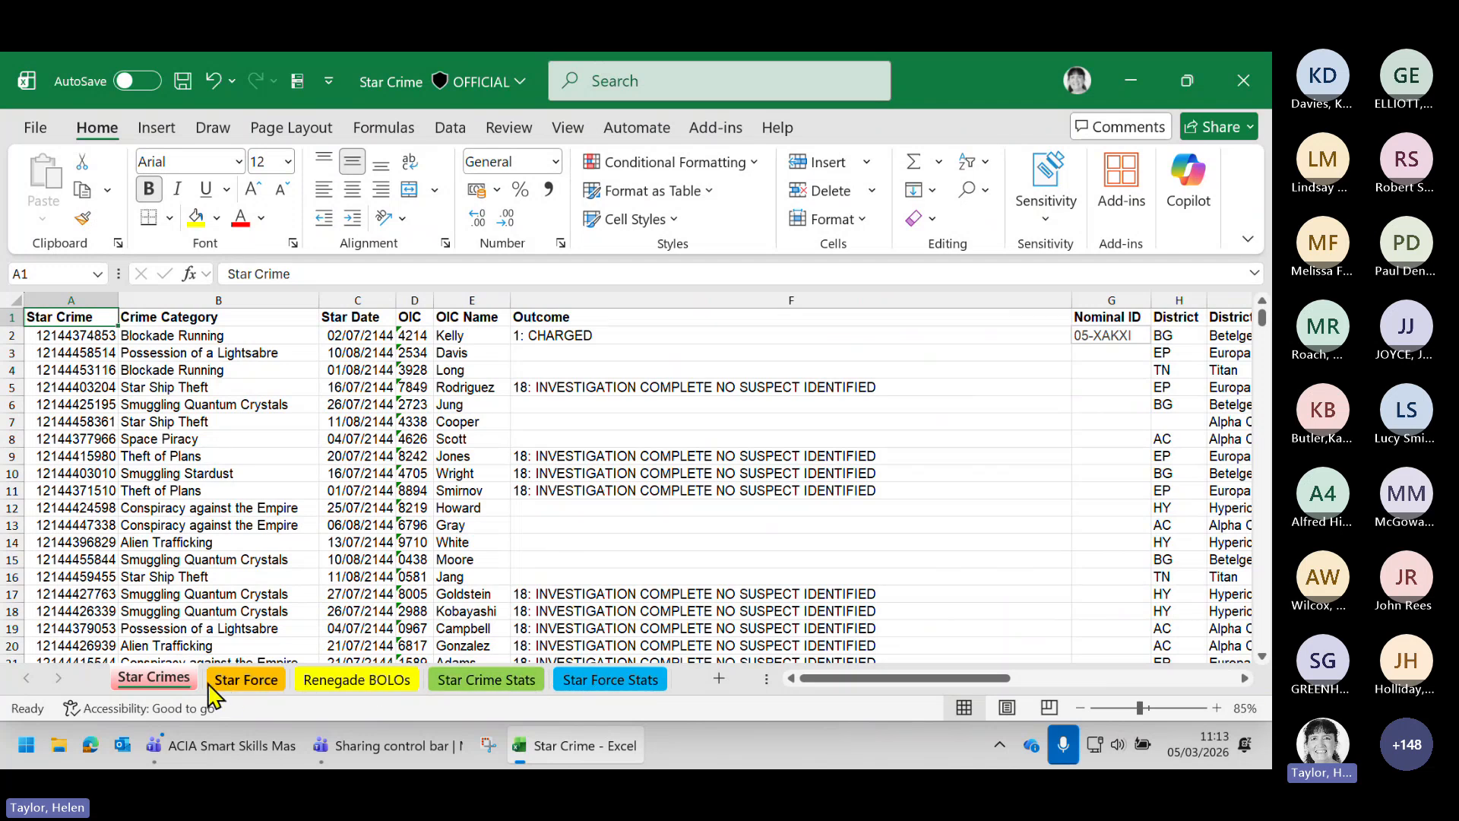
# Move the Star Force sheet in front of Star Crimes
pyautogui.click(230, 681)
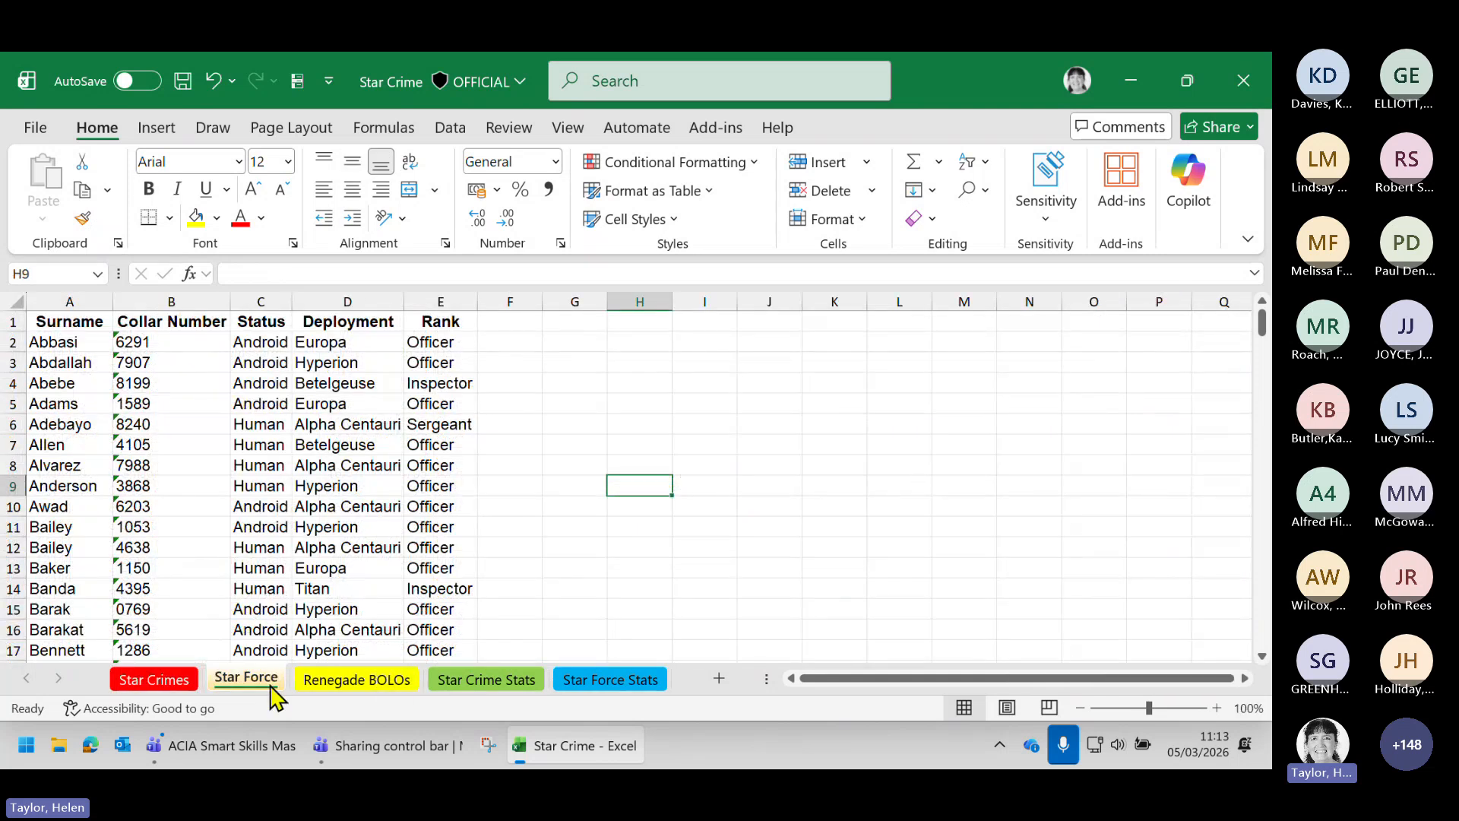
pyautogui.moveTo(271, 686)
pyautogui.mouseDown()
pyautogui.moveTo(414, 679)
pyautogui.moveTo(431, 692)
pyautogui.moveTo(207, 693)
pyautogui.mouseUp()
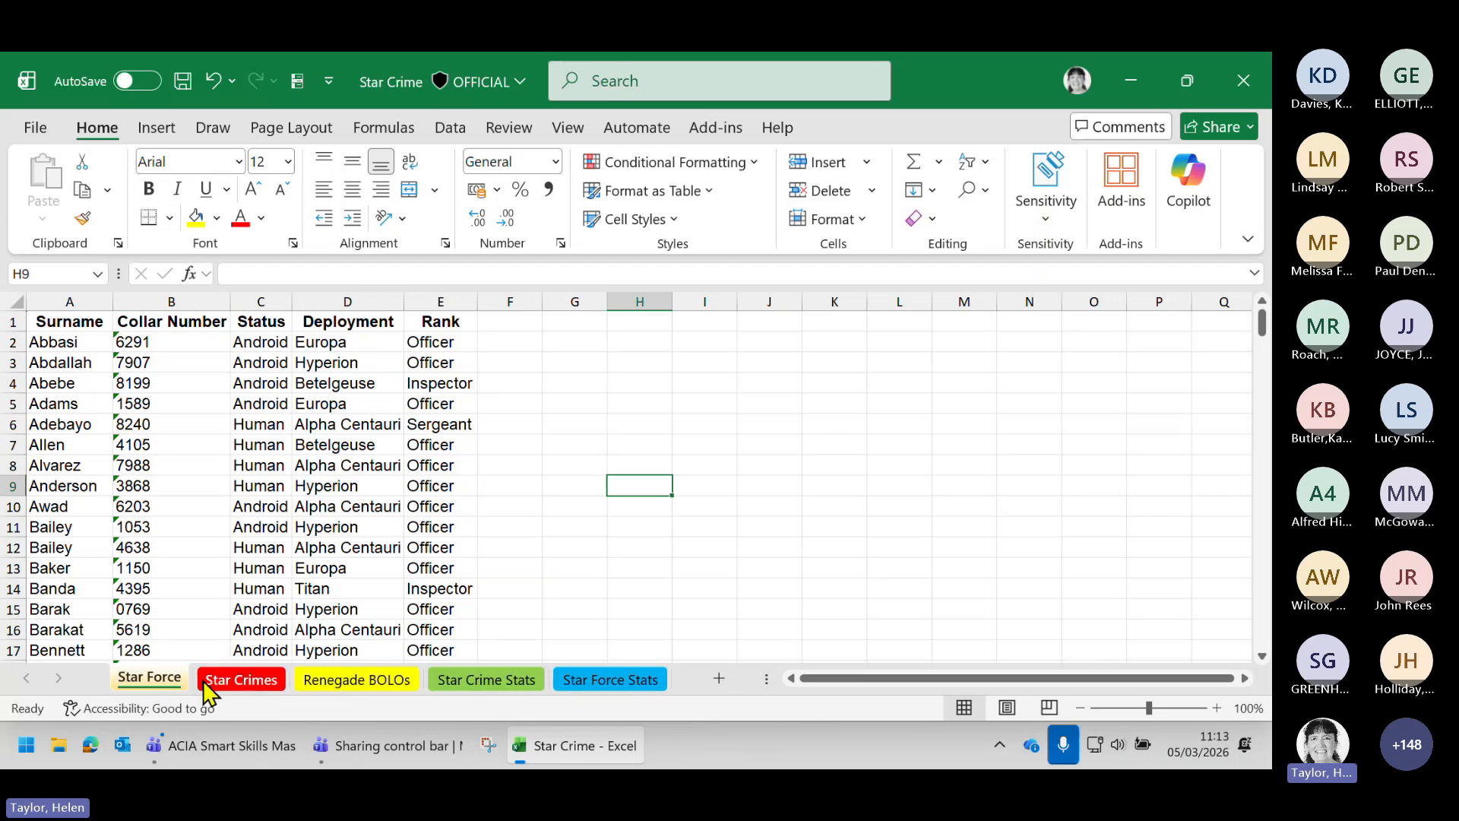
# Hide the Star Crimes sheet and unhide it again
pyautogui.rightClick(248, 680)
pyautogui.click(332, 564)
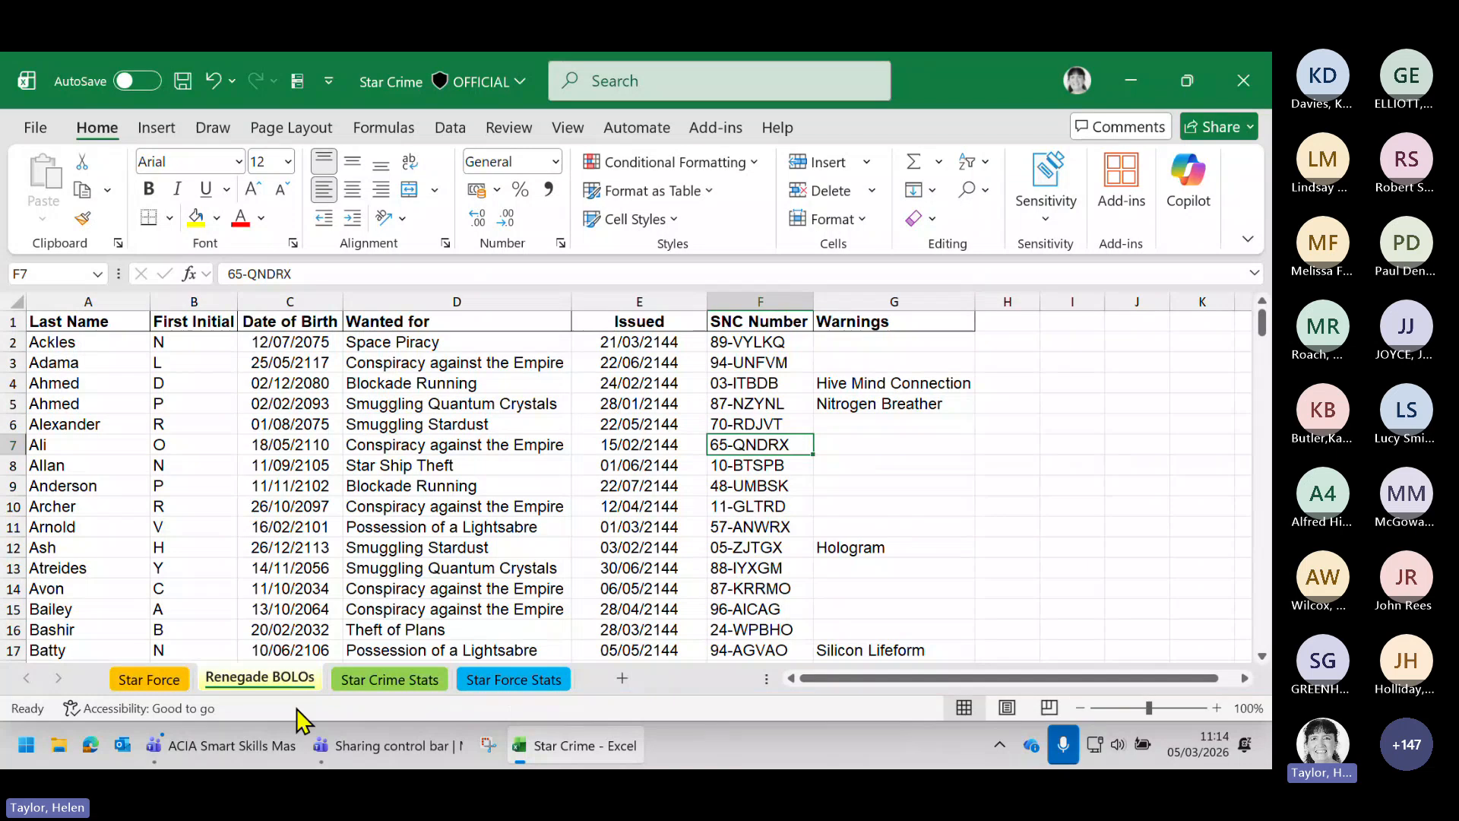
pyautogui.rightClick(192, 678)
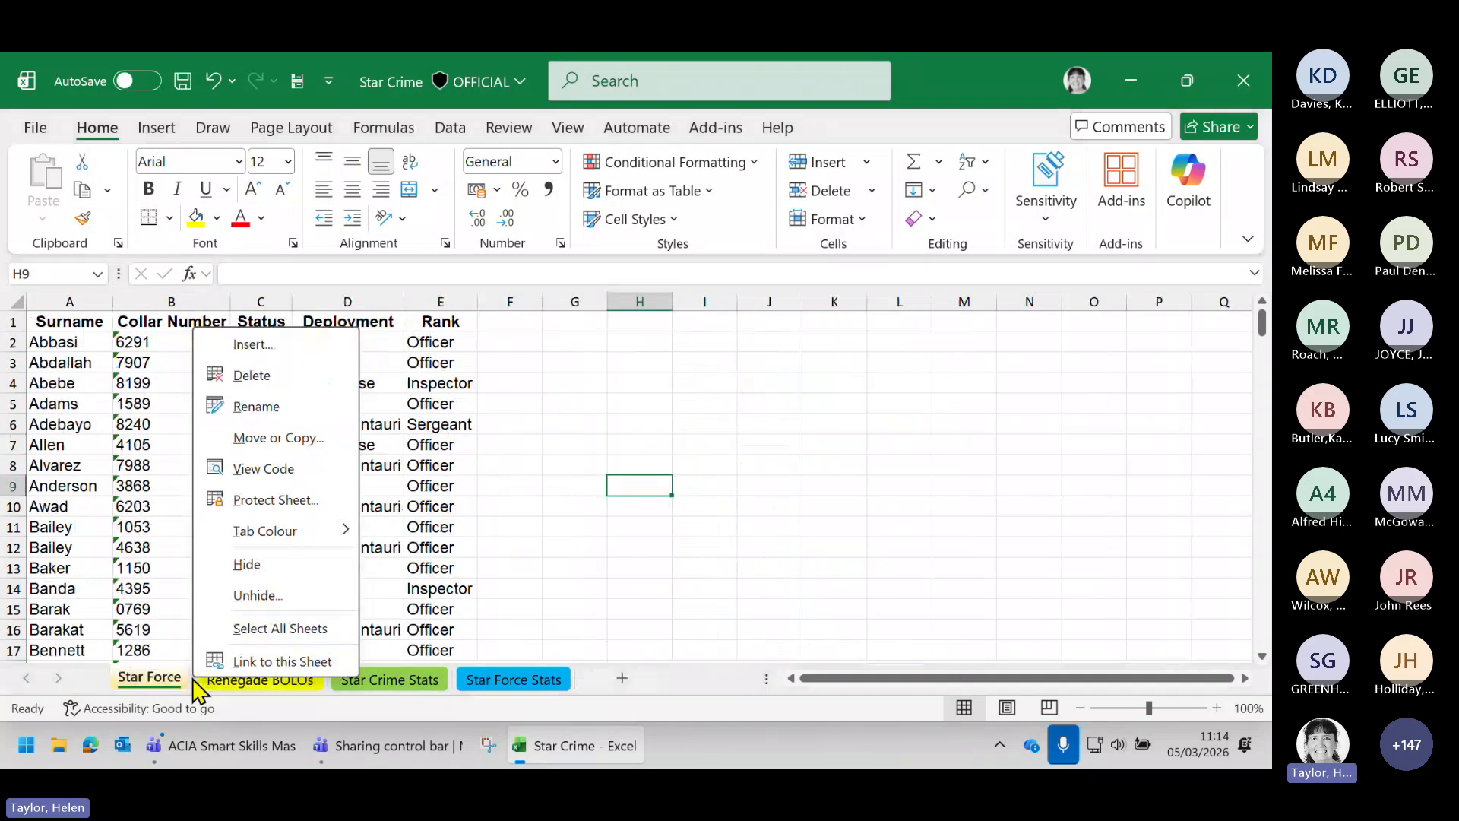
pyautogui.click(258, 596)
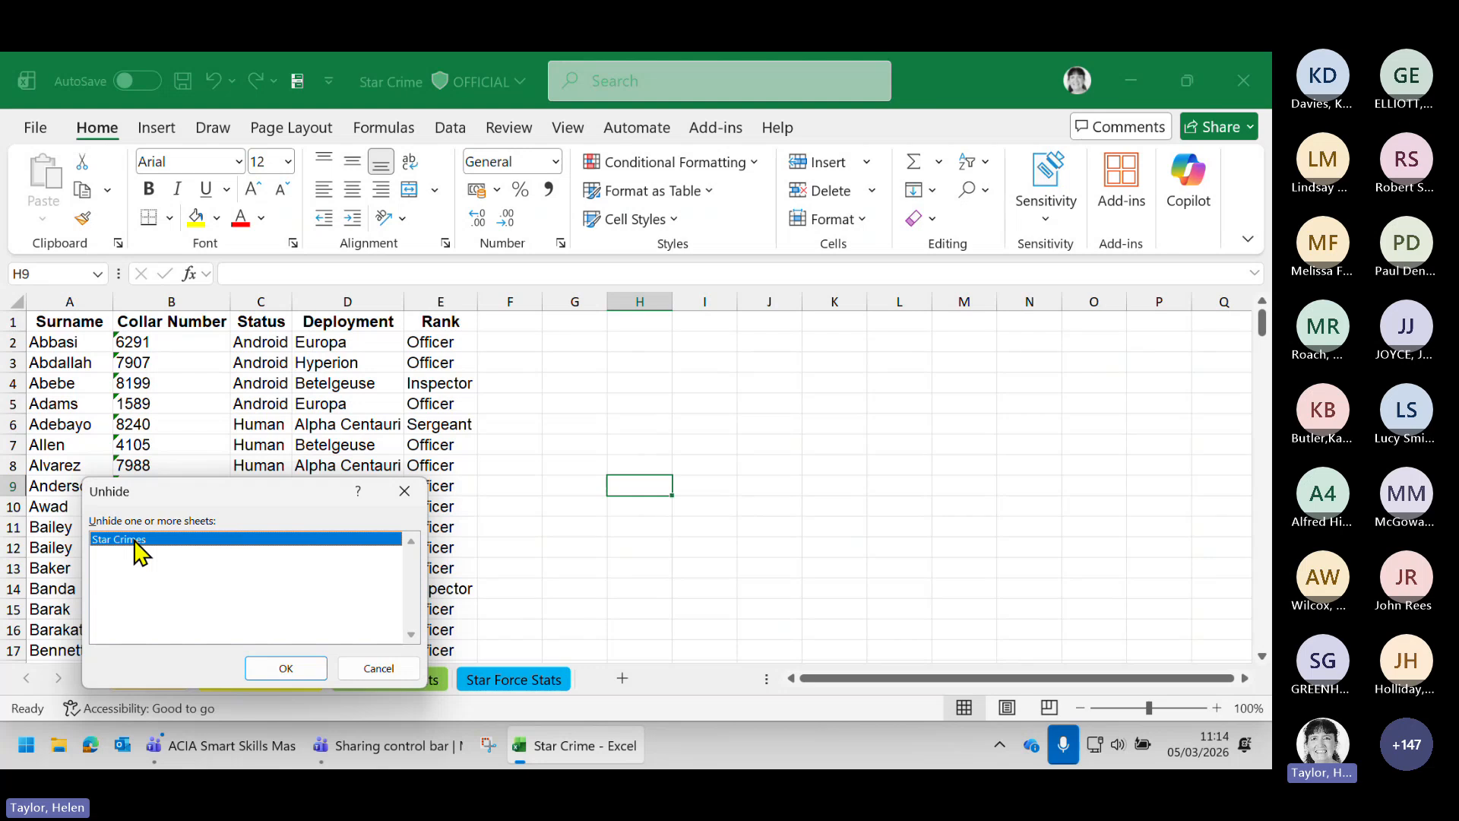
pyautogui.click(283, 668)
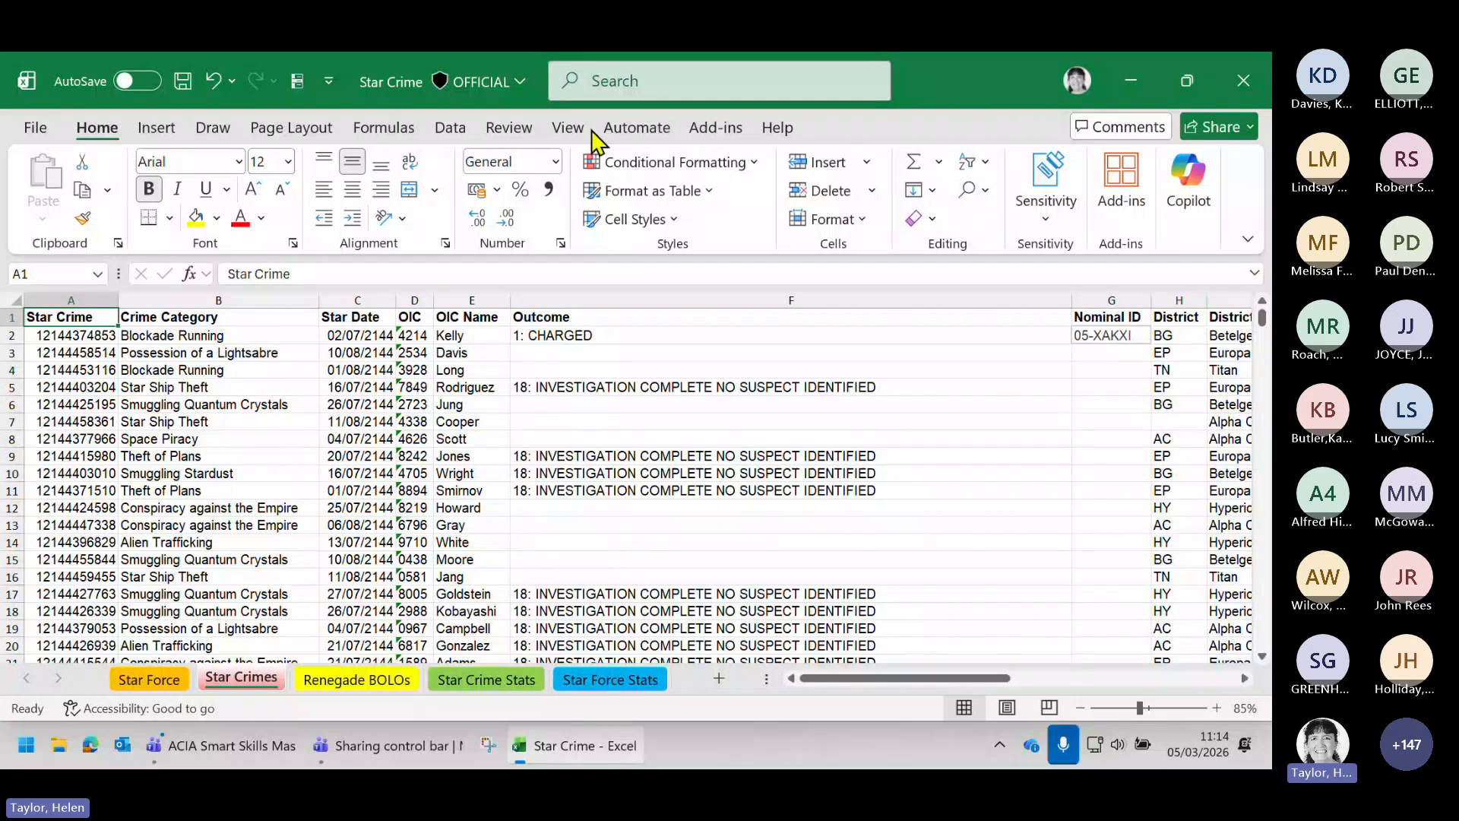
# Freeze the top row of the Star Crimes sheet and check that the headers stay in place
pyautogui.click(567, 127)
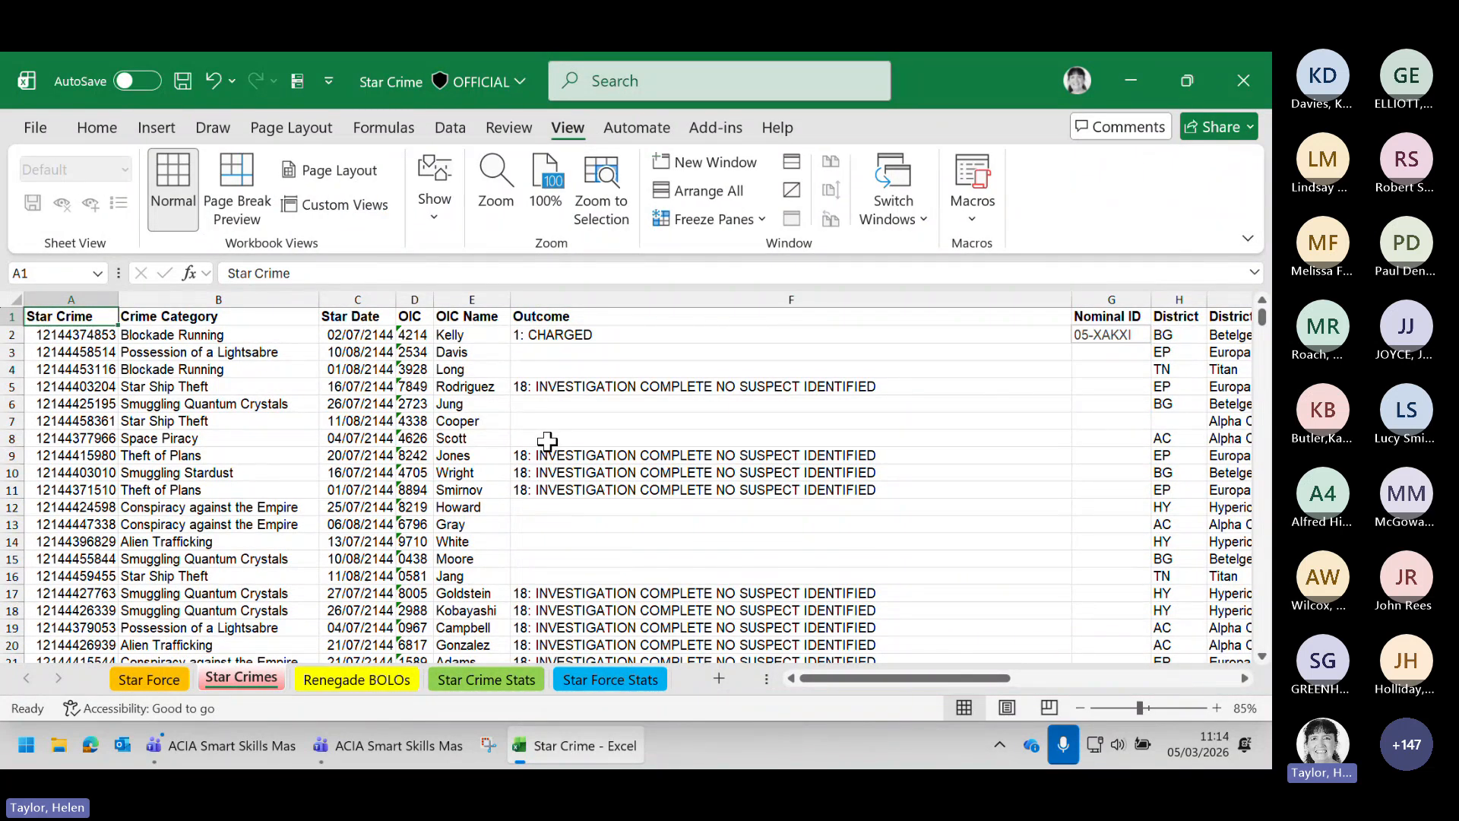
pyautogui.scroll(-2, 548, 440)
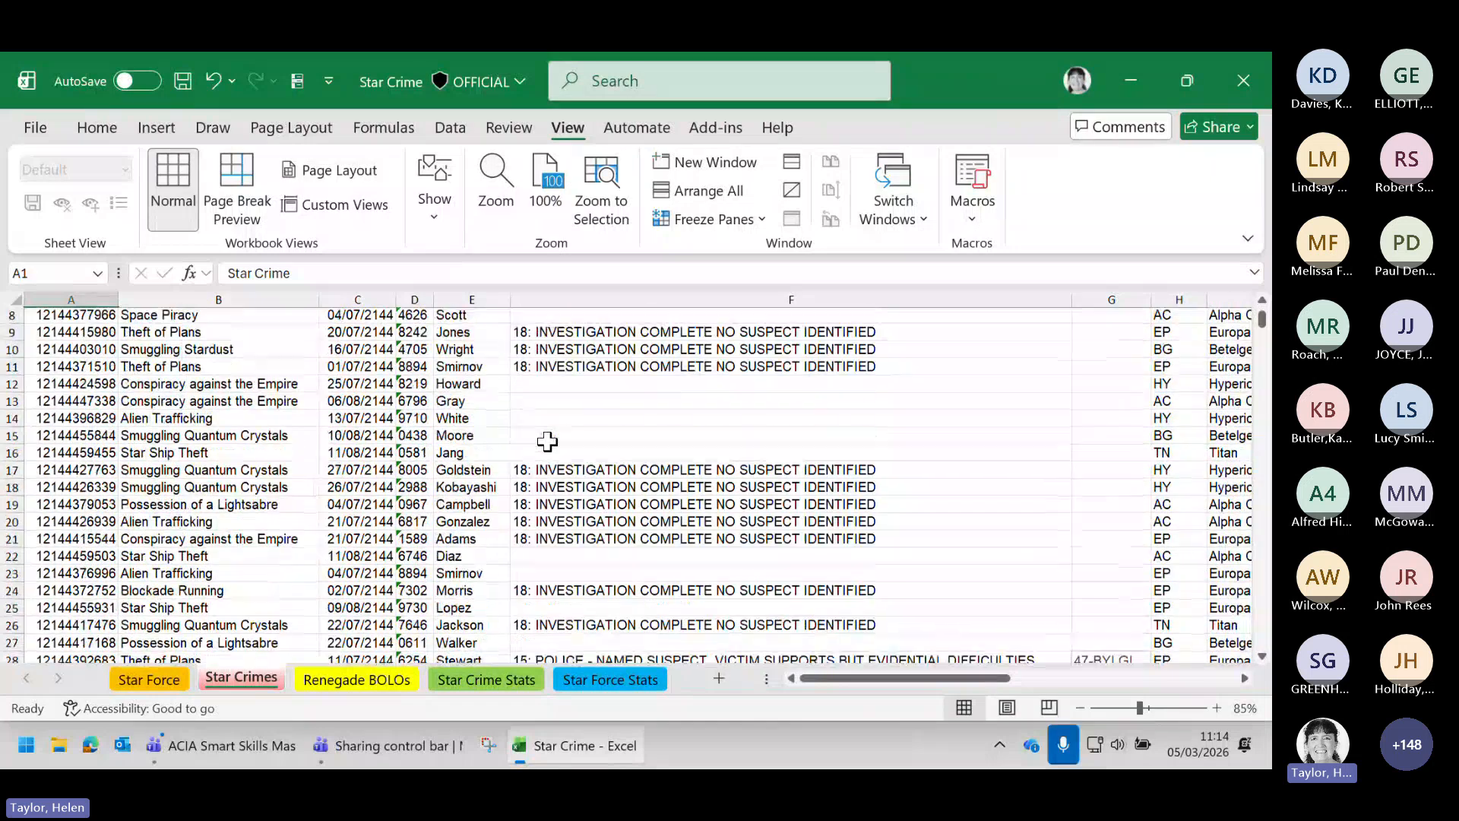
pyautogui.scroll(2, 547, 441)
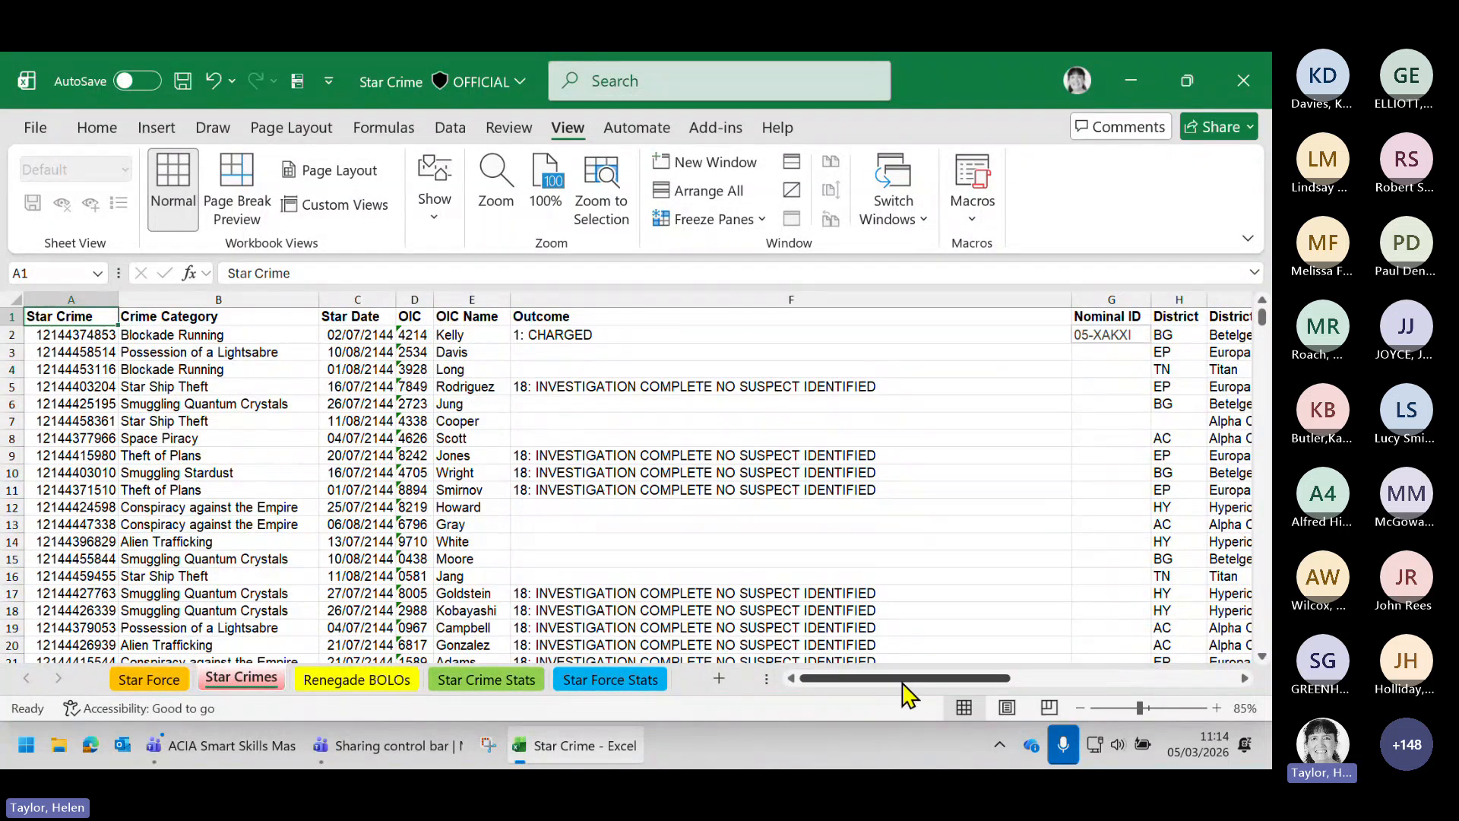
pyautogui.moveTo(905, 693); pyautogui.dragTo(785, 688)
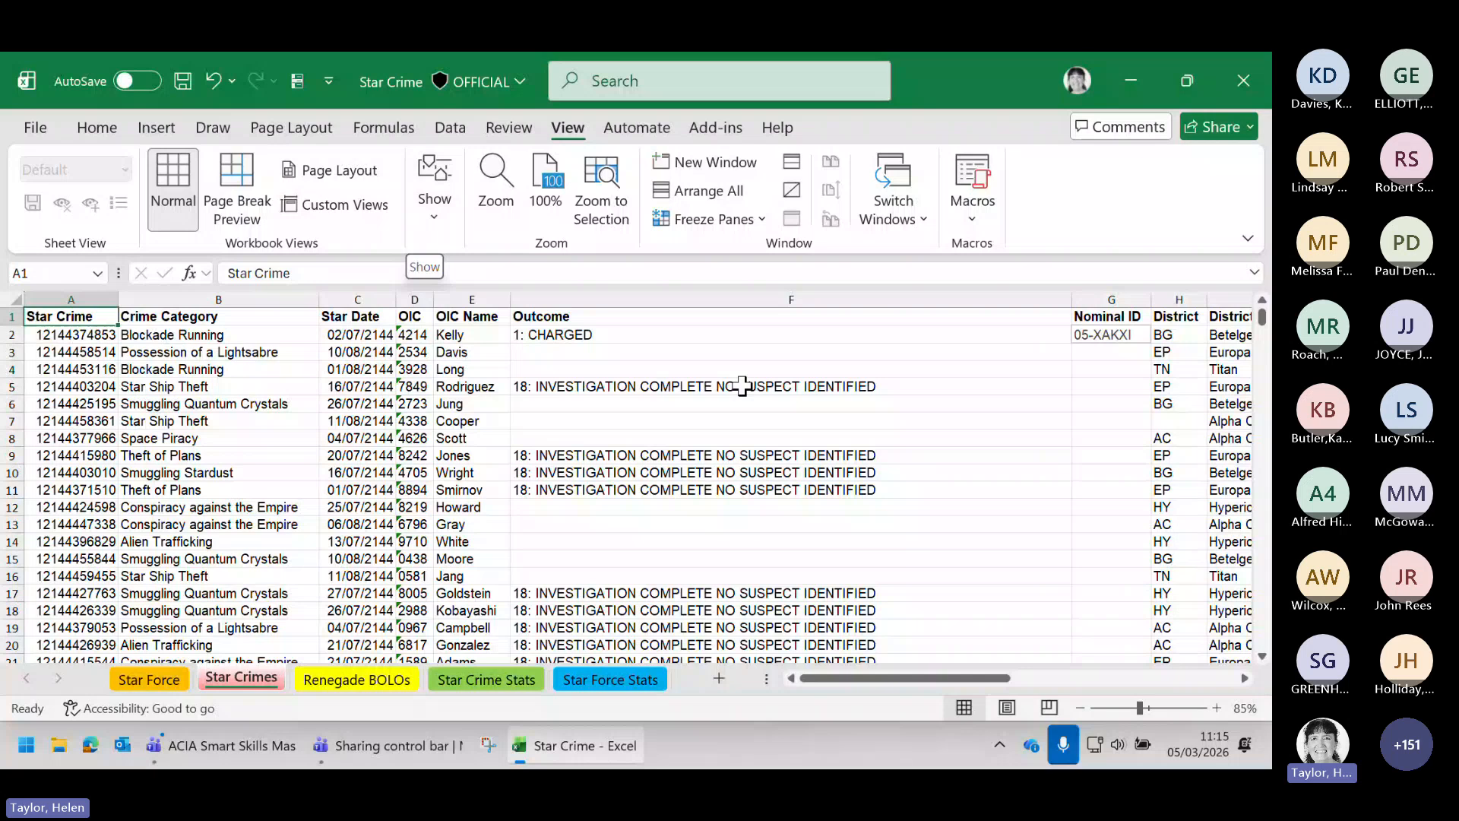
pyautogui.click(760, 220)
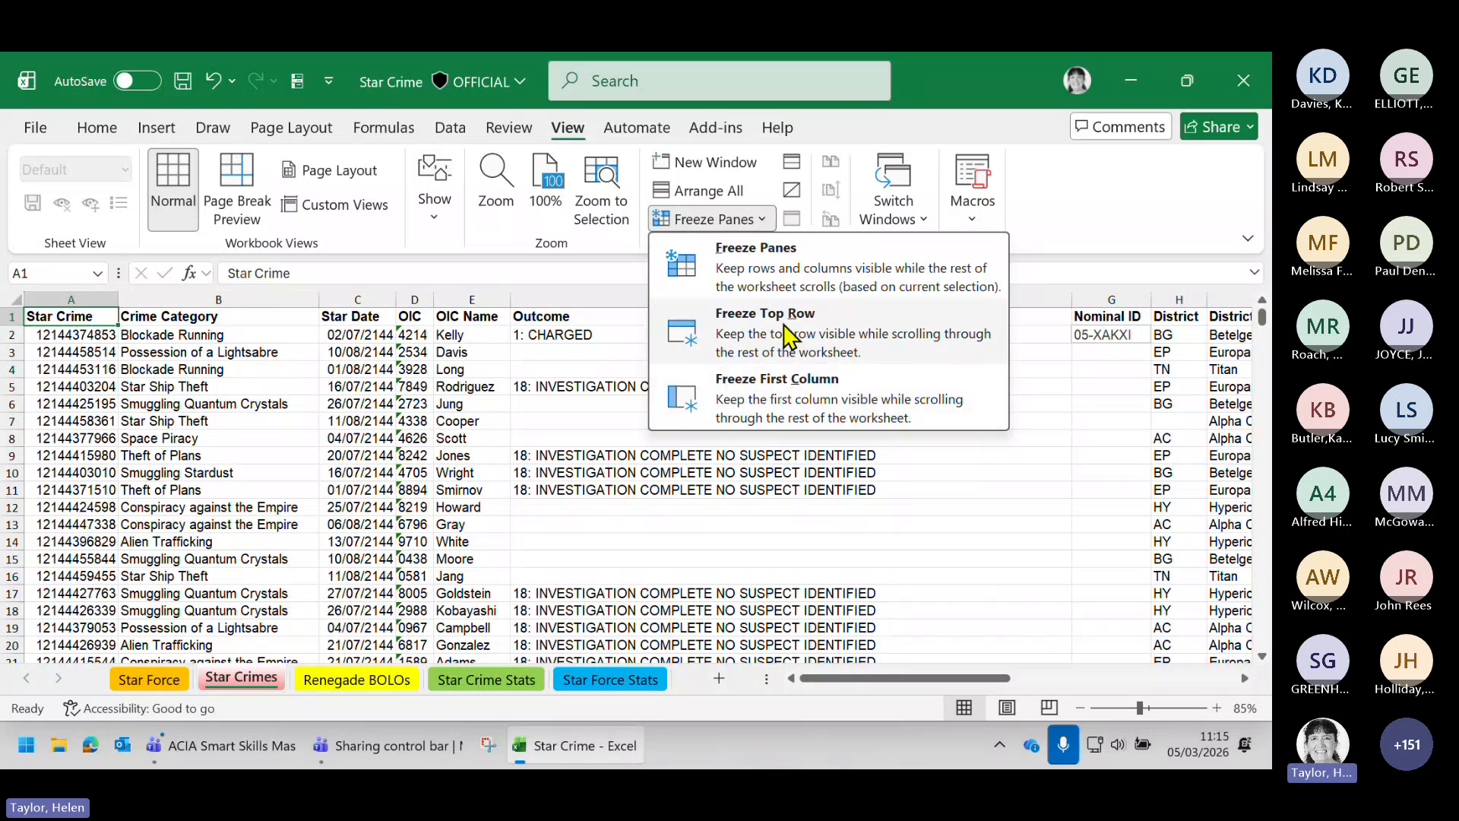
pyautogui.click(787, 334)
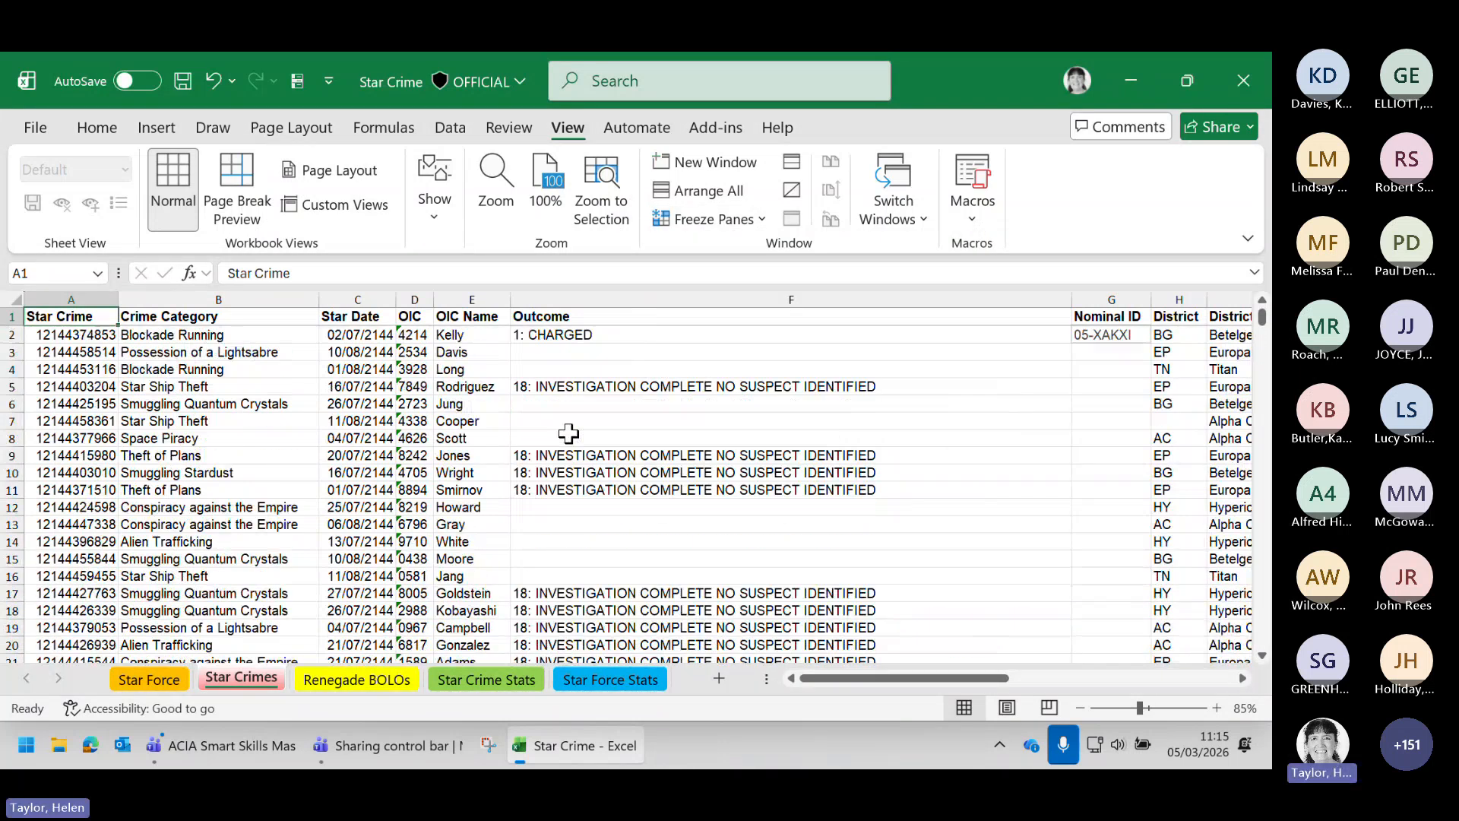
pyautogui.scroll(-1, 568, 433)
pyautogui.scroll(-10, 569, 433)
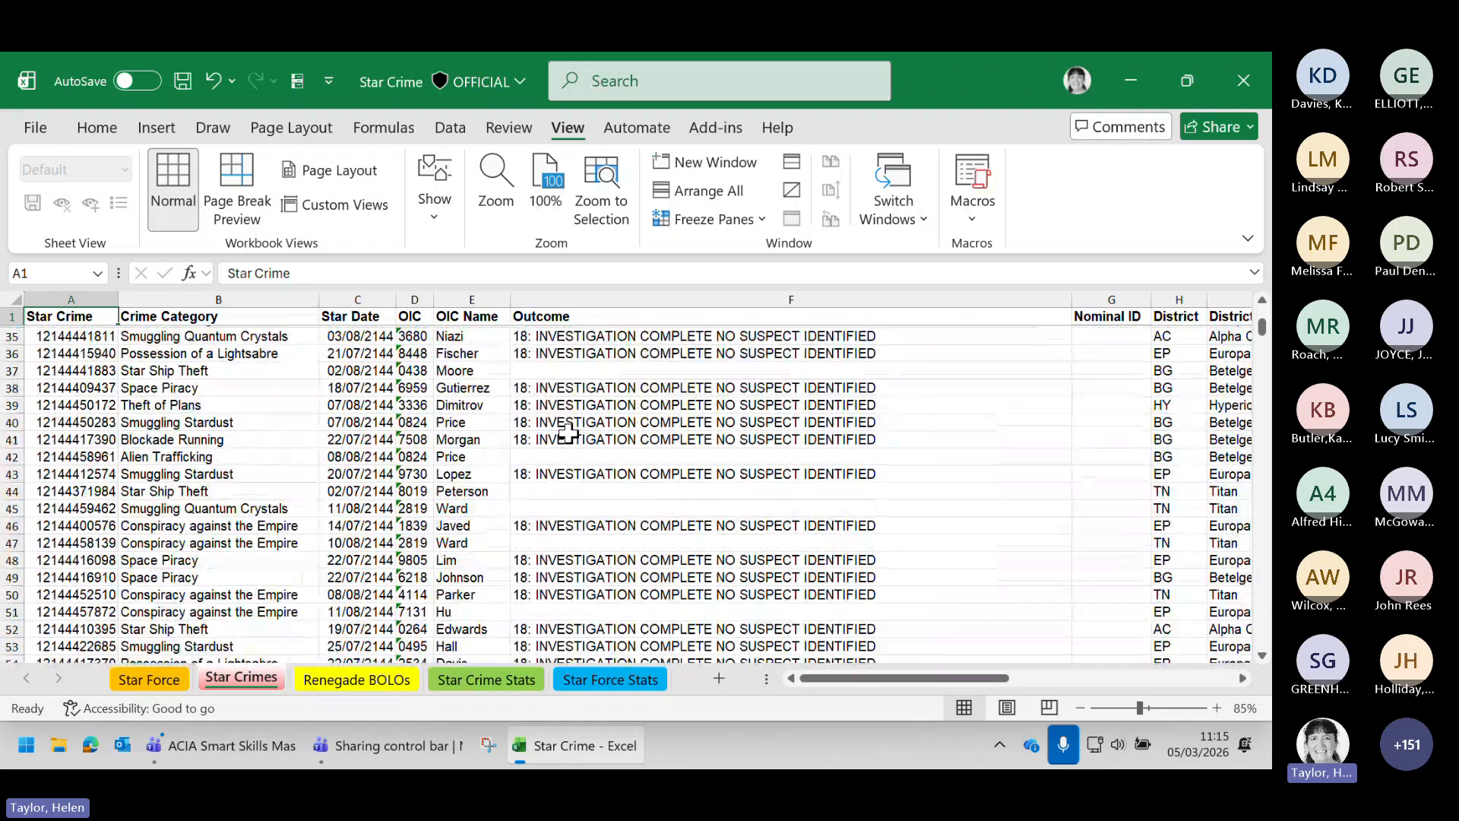
pyautogui.scroll(15, 569, 434)
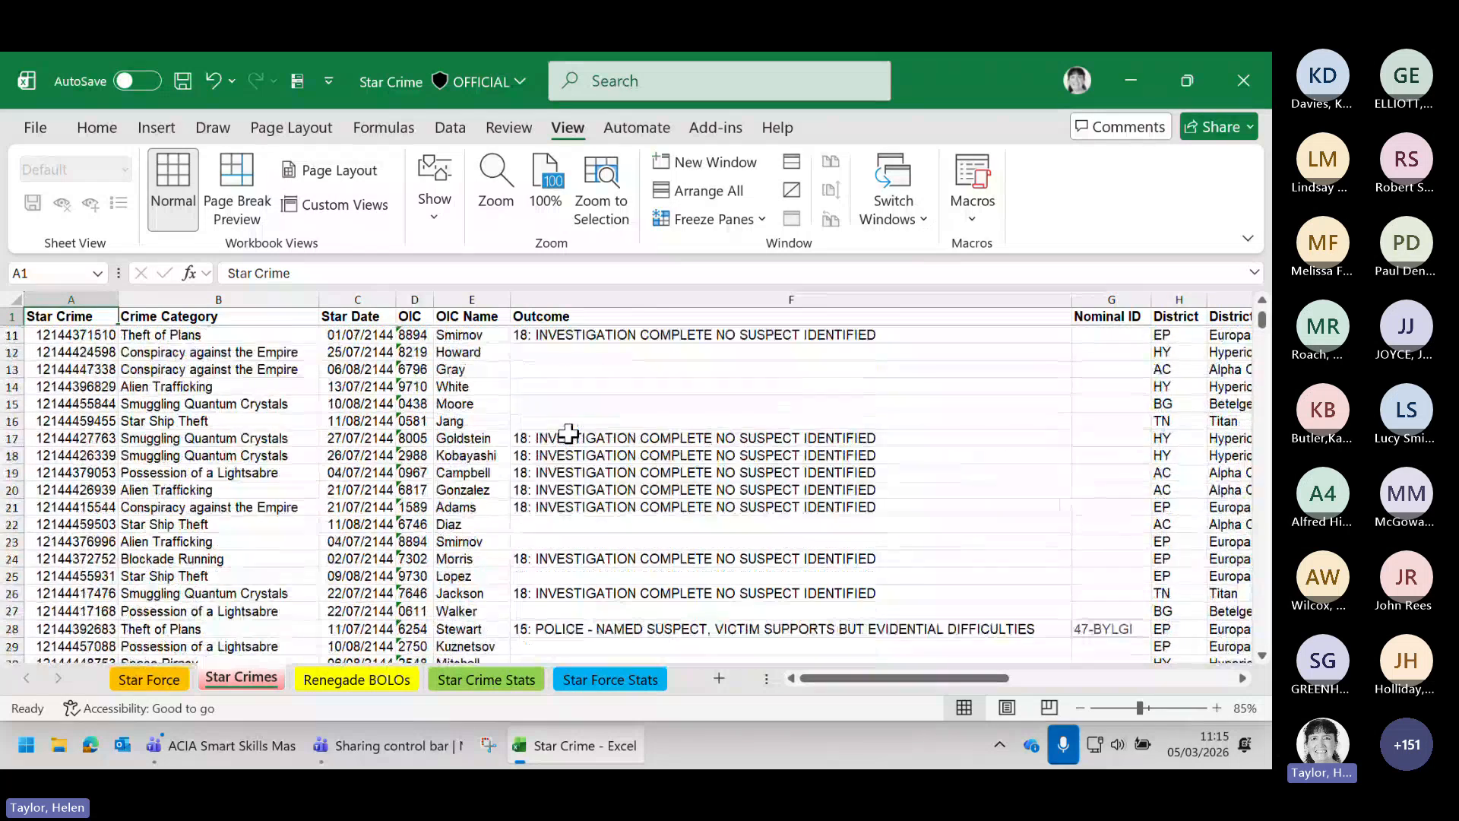
# Freeze the first column of the Star Crimes sheet instead, check it across the columns, and unfreeze the panes
pyautogui.click(757, 220)
pyautogui.click(751, 388)
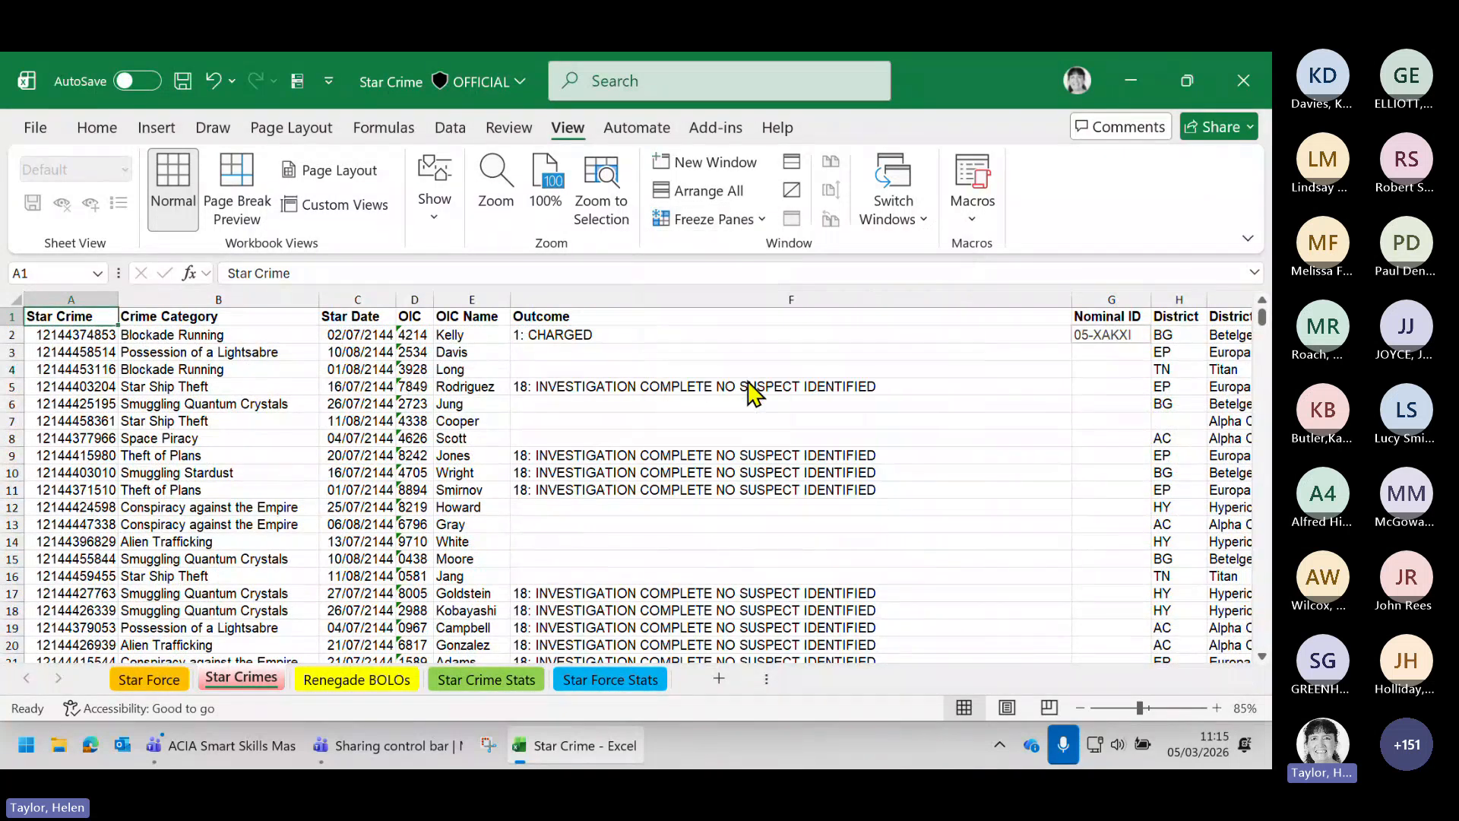
pyautogui.scroll(-2, 622, 411)
pyautogui.scroll(2, 625, 411)
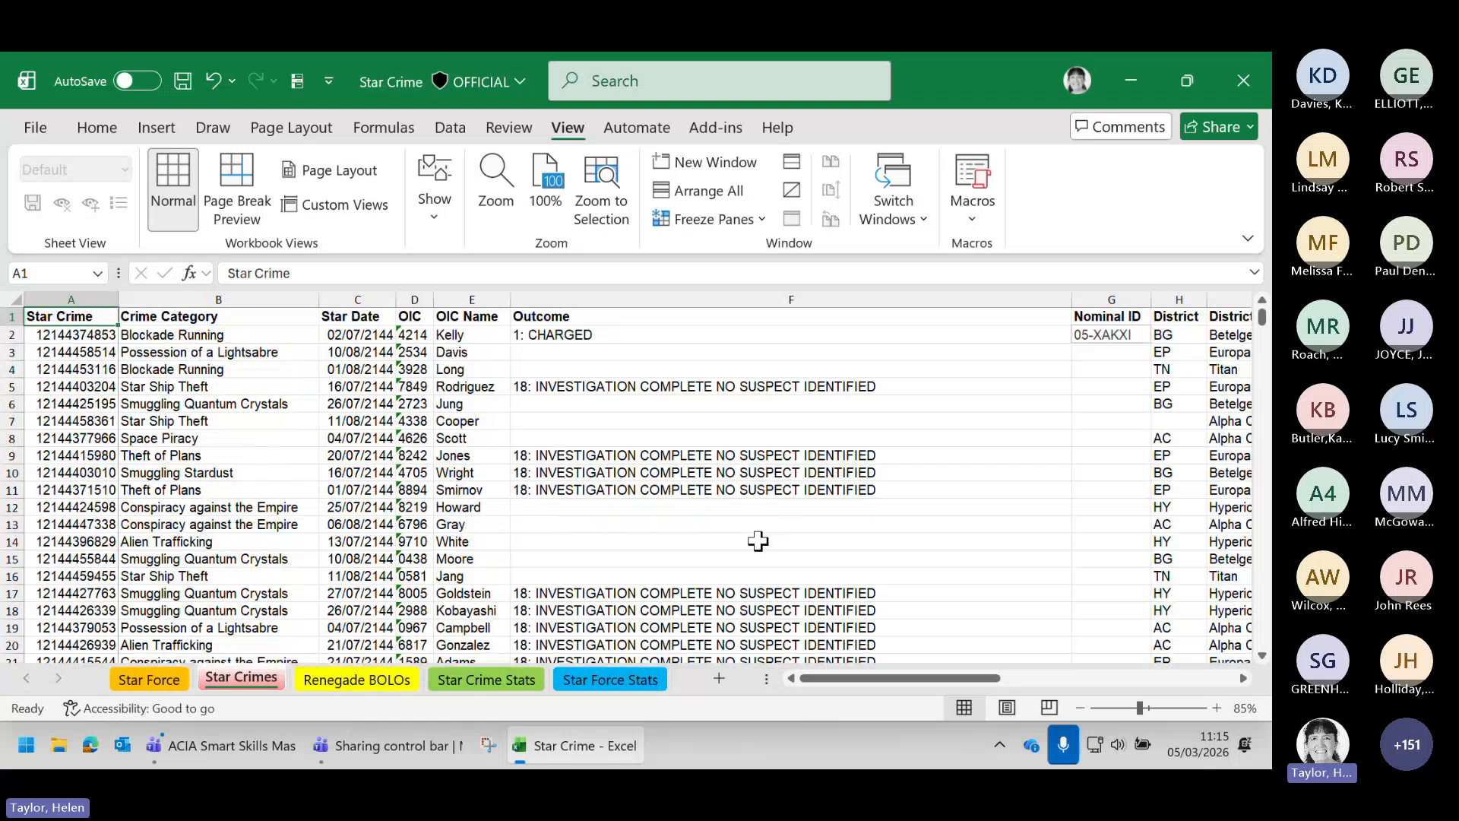
pyautogui.moveTo(934, 692); pyautogui.dragTo(798, 693)
pyautogui.click(761, 219)
pyautogui.click(765, 251)
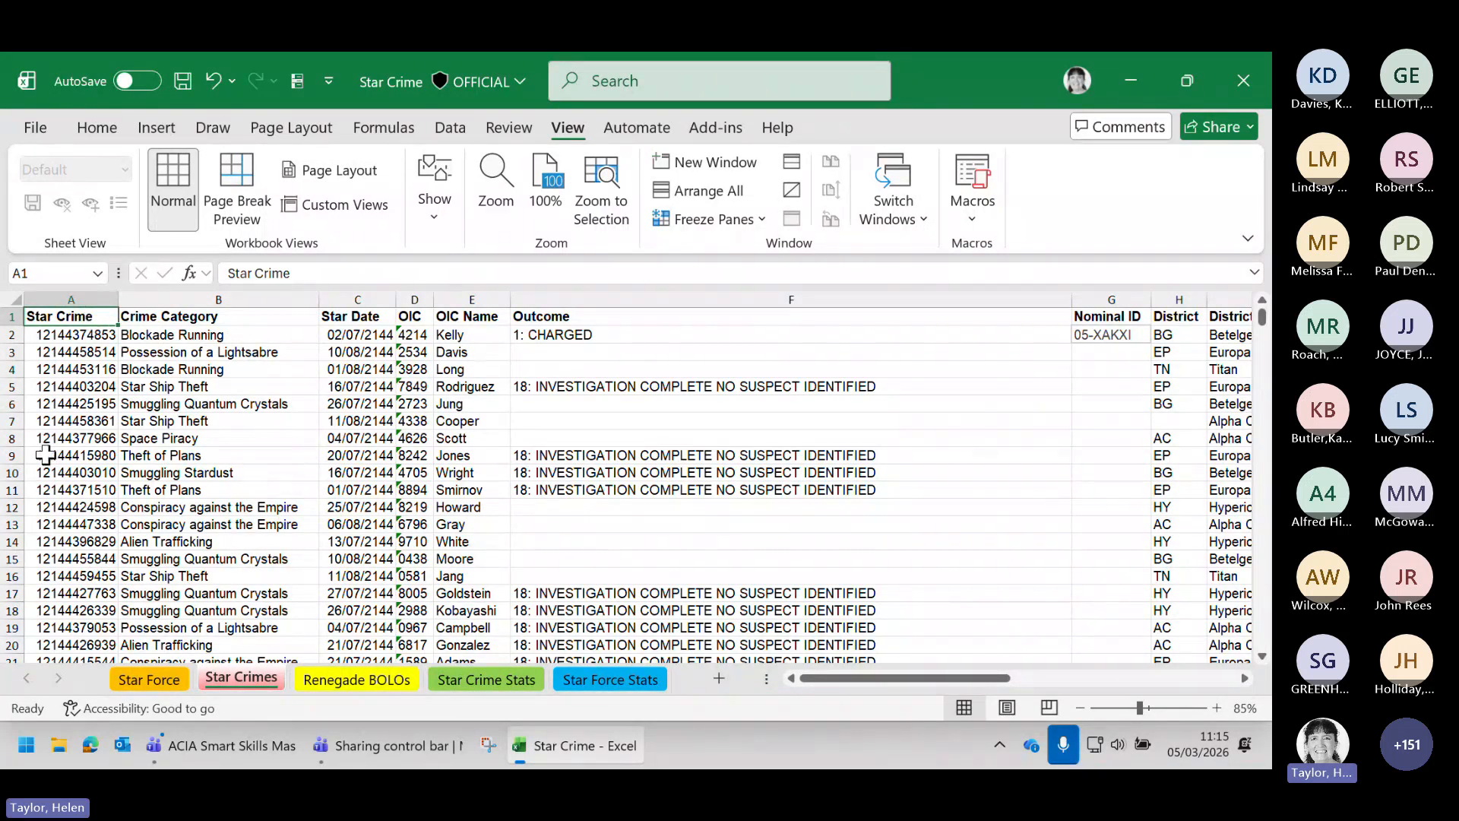
# Freeze the header row and the Star Crime column together from cell B2, and unfreeze the panes again
pyautogui.click(152, 338)
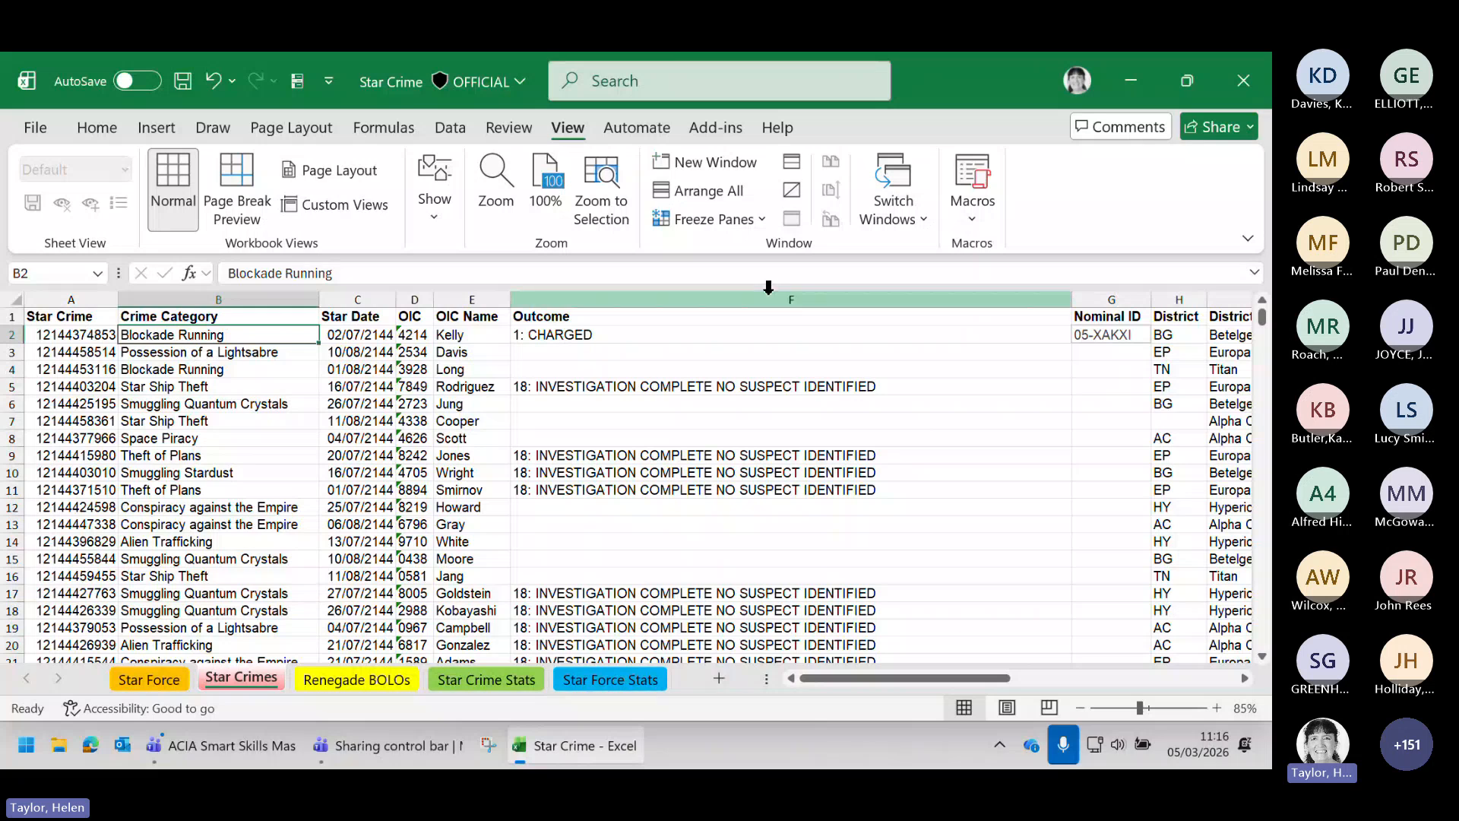
pyautogui.click(760, 221)
pyautogui.click(661, 310)
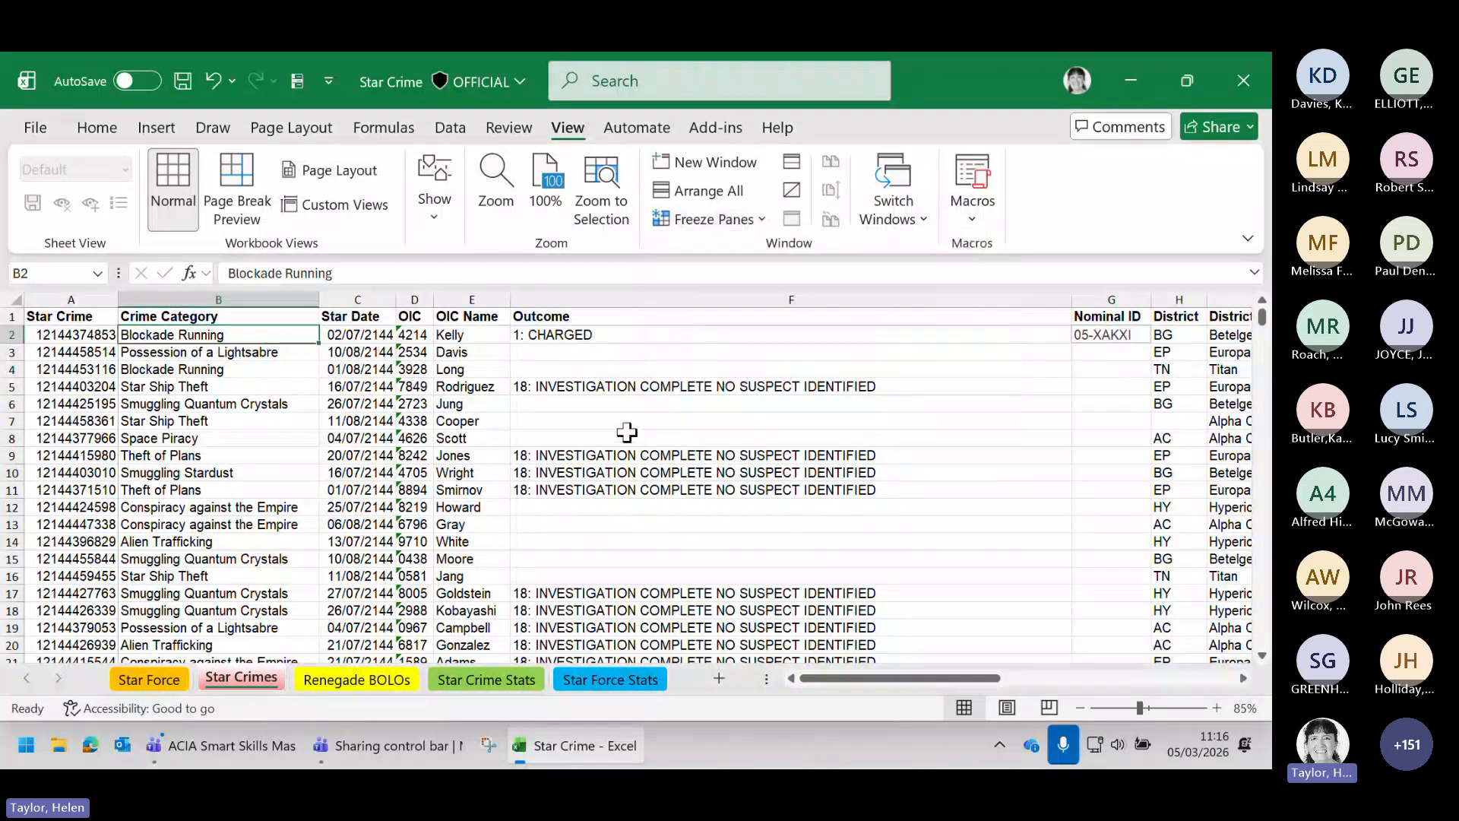
pyautogui.scroll(-2, 627, 432)
pyautogui.scroll(2, 627, 432)
pyautogui.moveTo(965, 677); pyautogui.dragTo(910, 662)
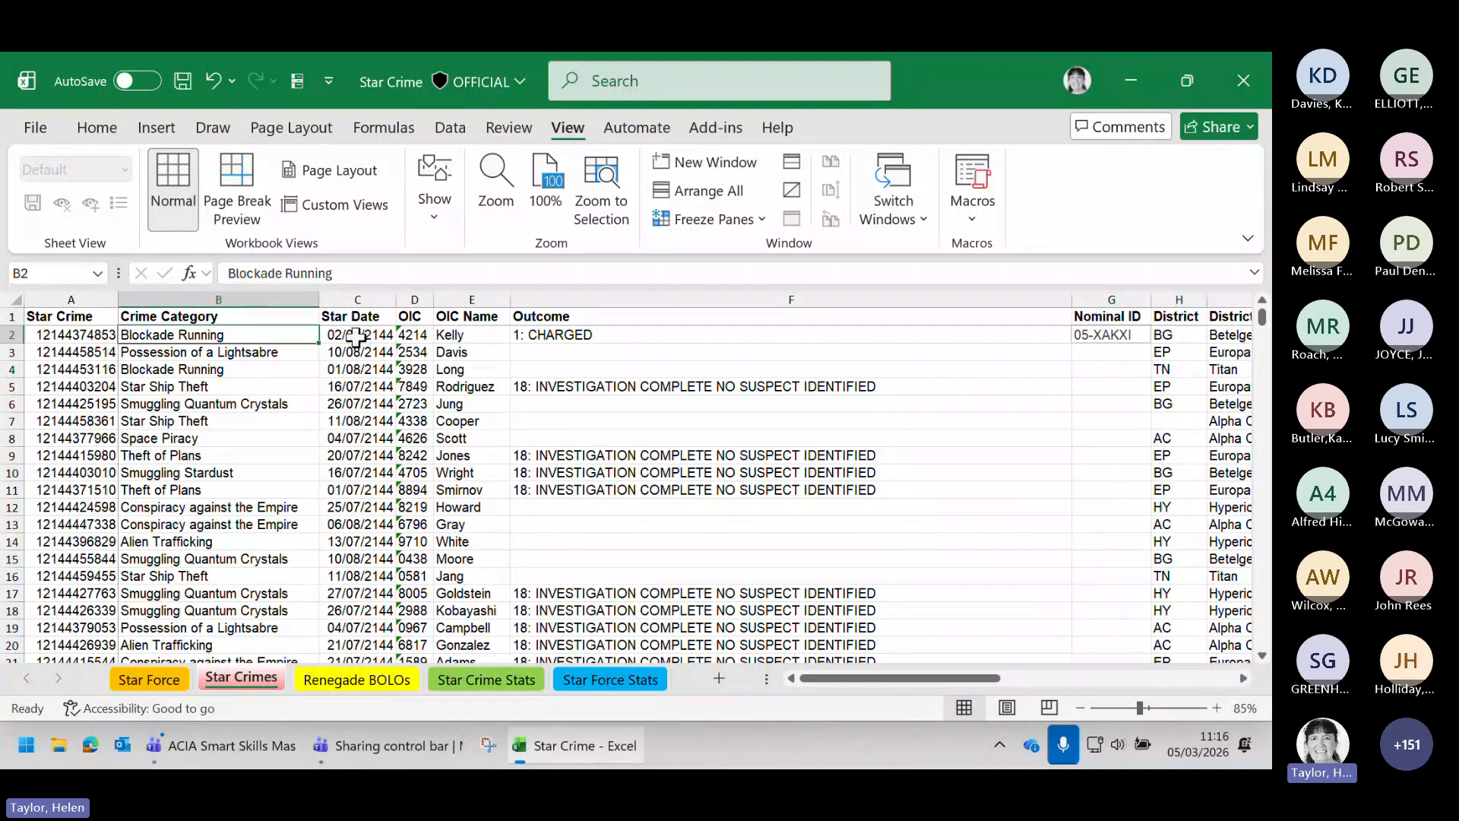
pyautogui.click(737, 220)
pyautogui.click(351, 331)
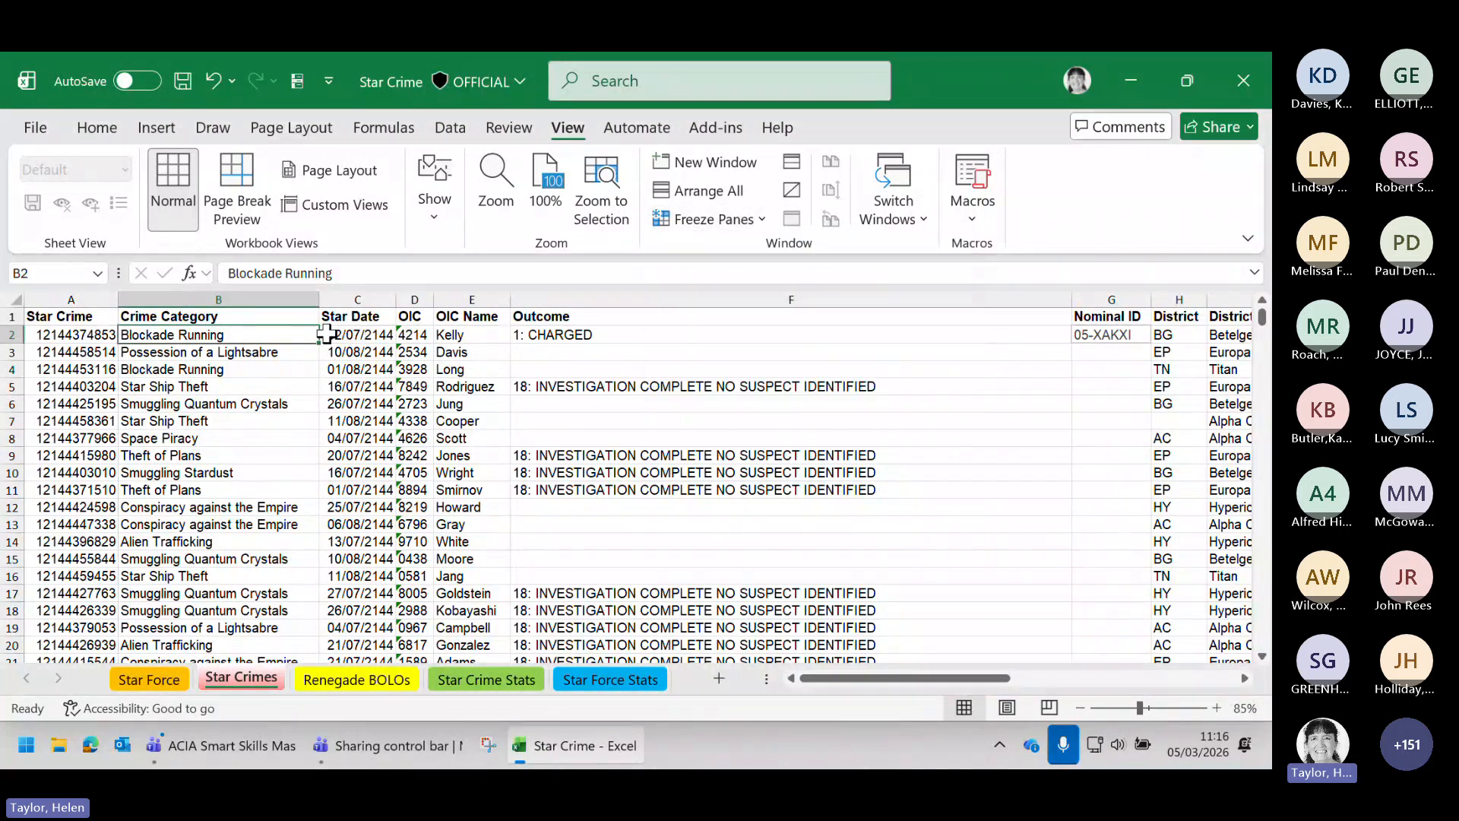
# Freeze the top row and first two columns from cell C2, and unfreeze the panes with cell B2 selected
pyautogui.click(355, 332)
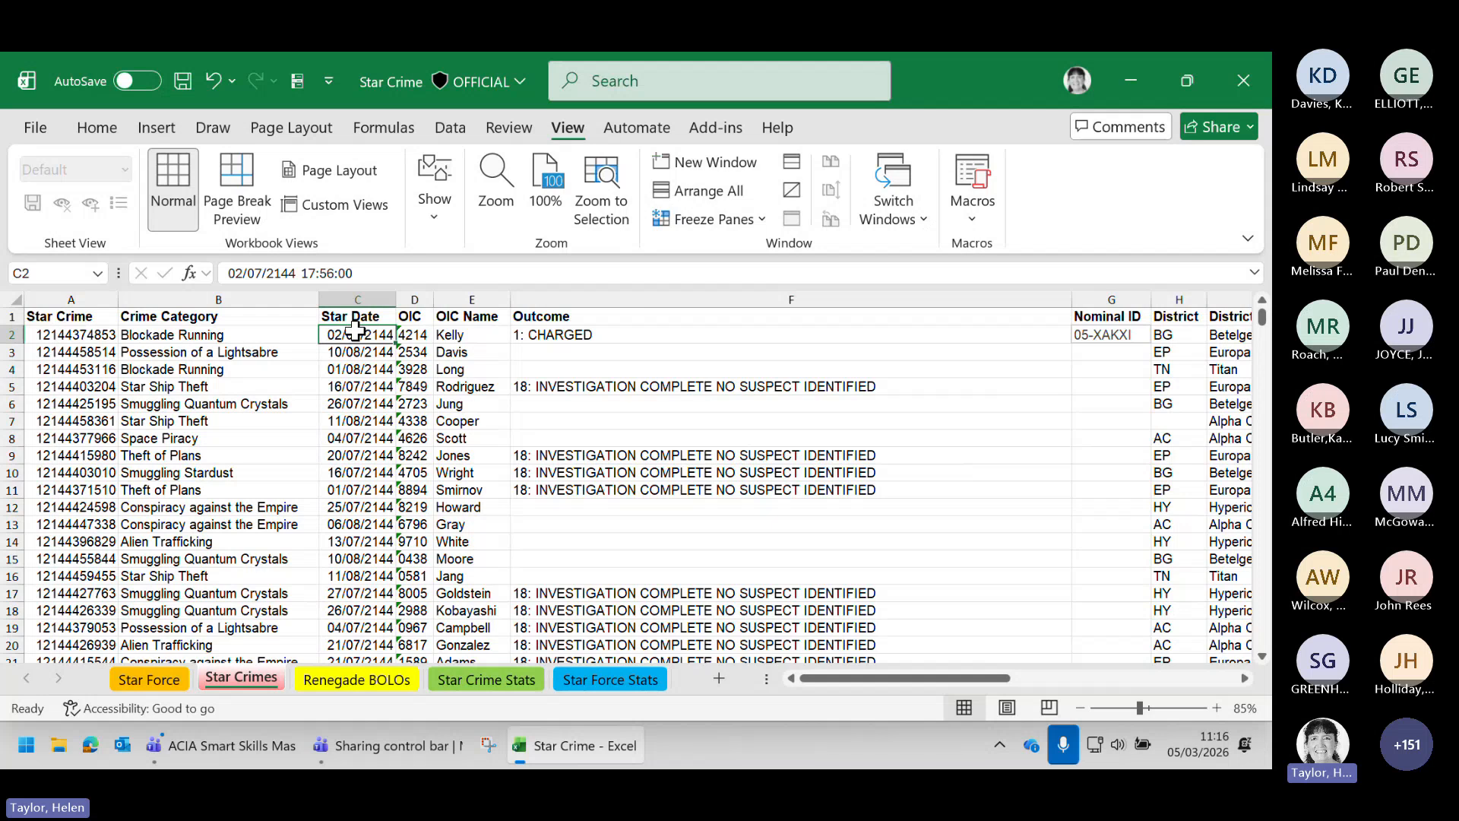
pyautogui.click(726, 221)
pyautogui.click(730, 250)
pyautogui.scroll(-1, 684, 368)
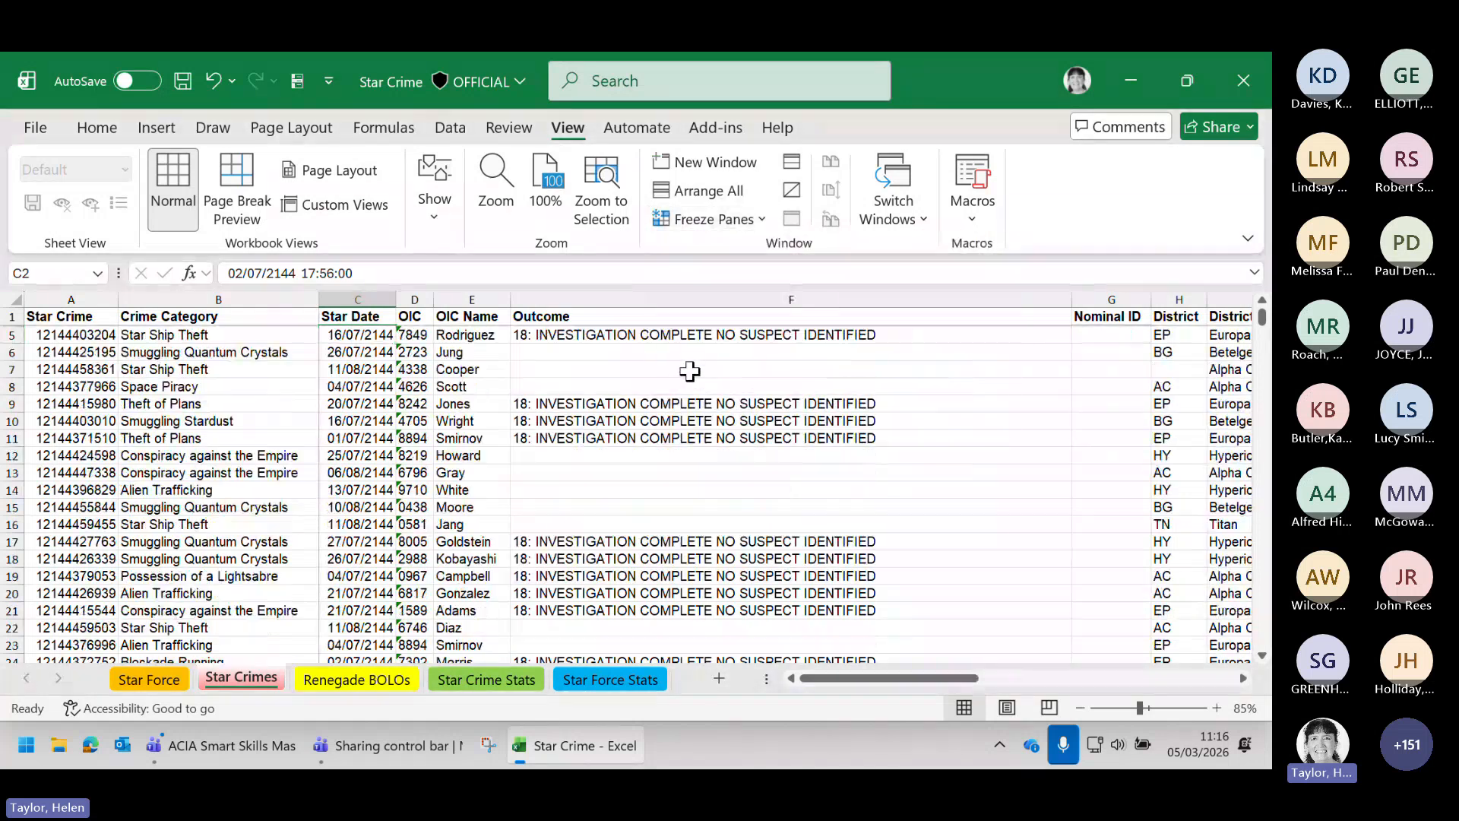
pyautogui.scroll(1, 857, 580)
pyautogui.moveTo(943, 678); pyautogui.dragTo(150, 440)
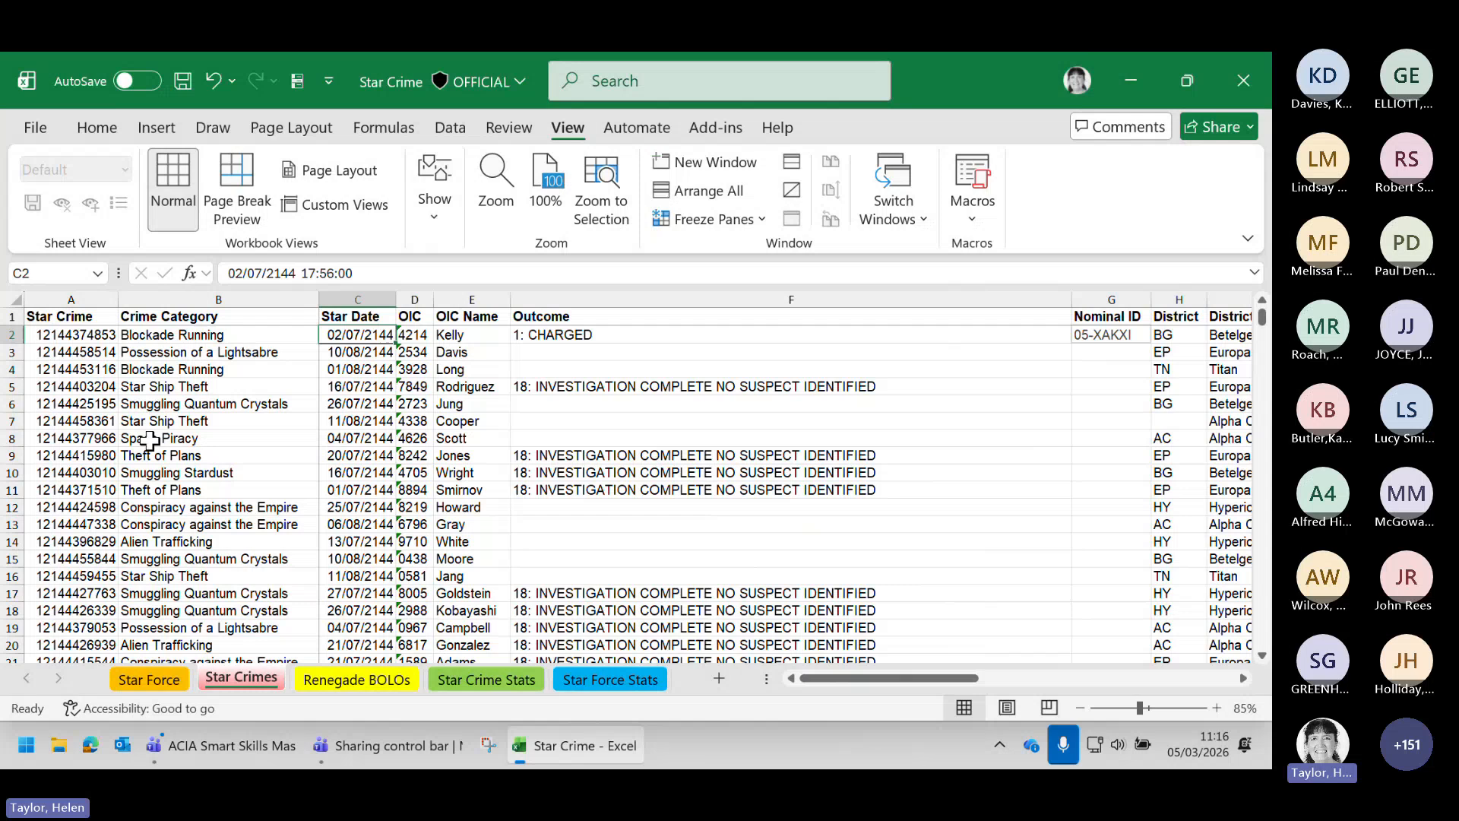
pyautogui.click(152, 334)
pyautogui.click(723, 228)
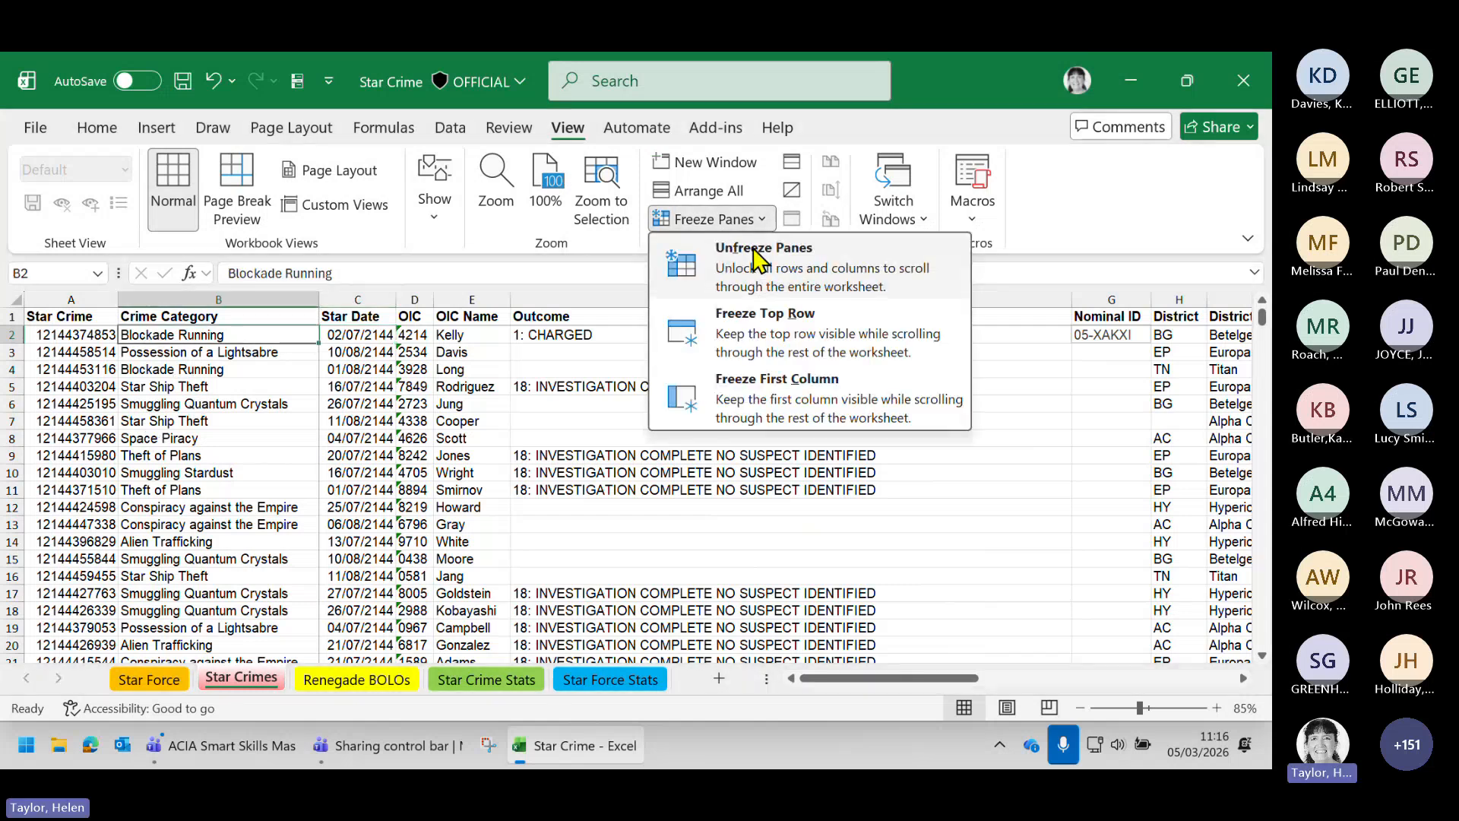
pyautogui.click(730, 247)
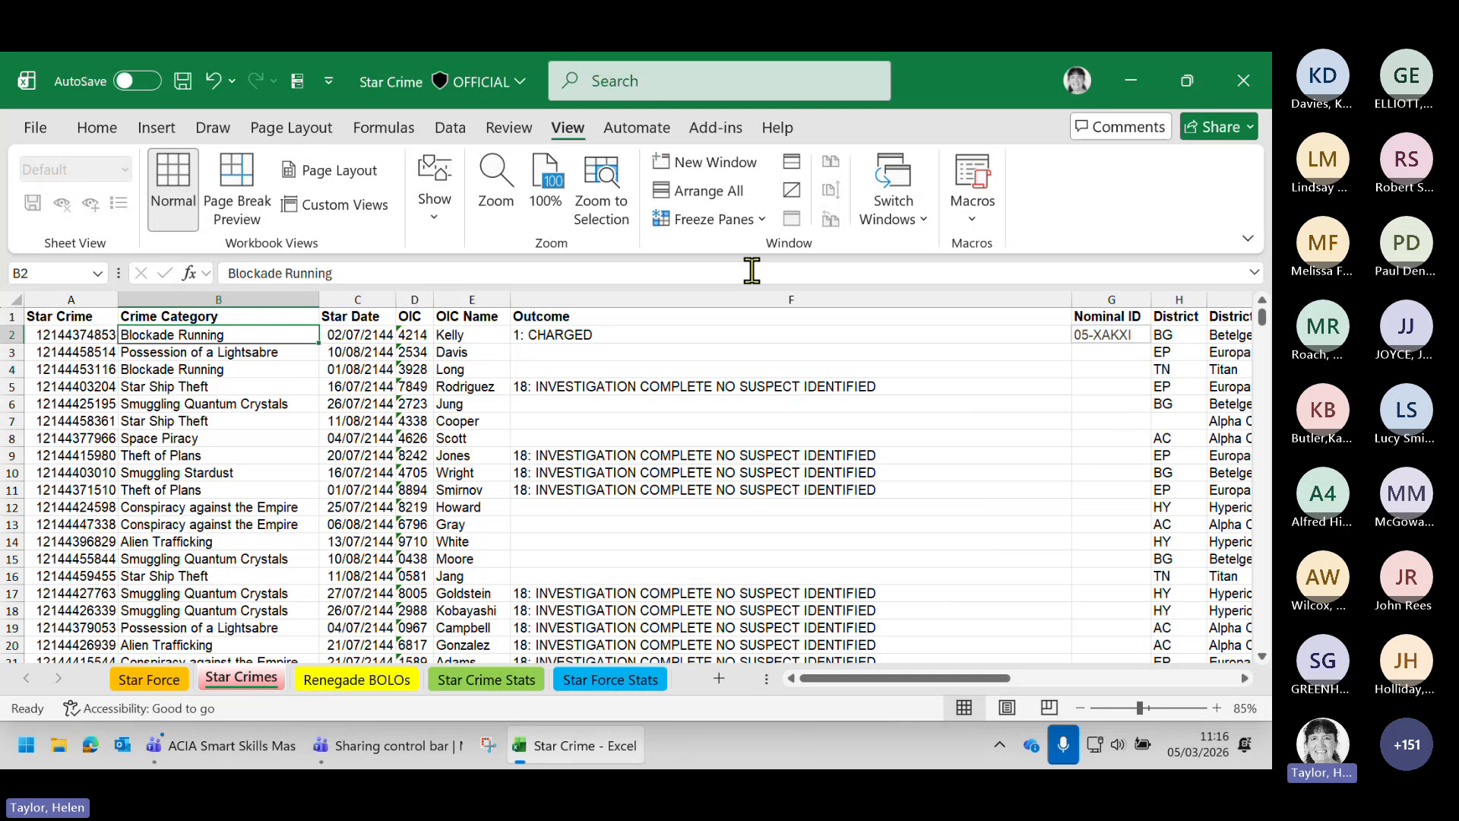
# Hide the formula bar and show it again
pyautogui.click(434, 232)
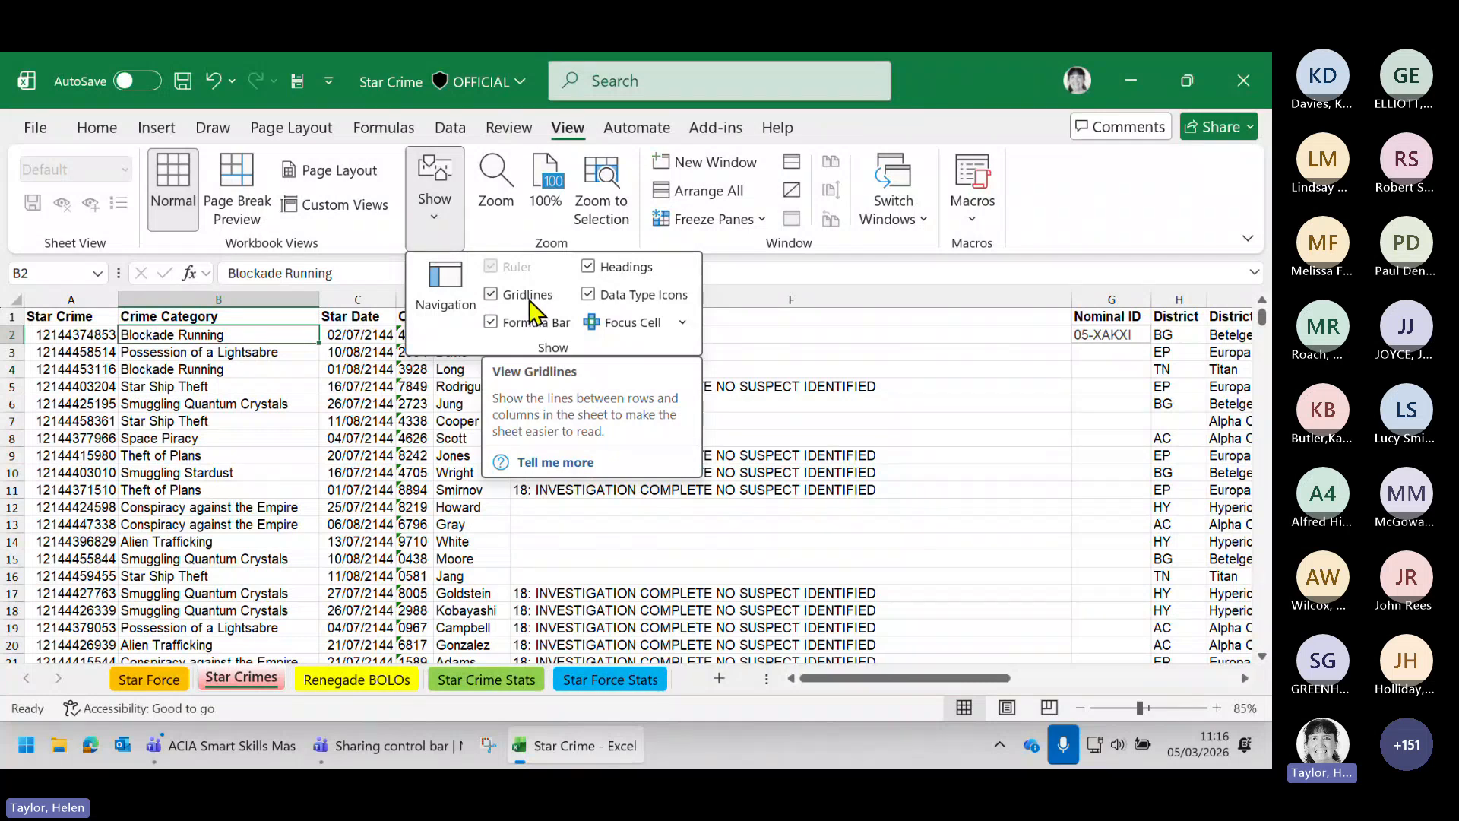
pyautogui.click(527, 322)
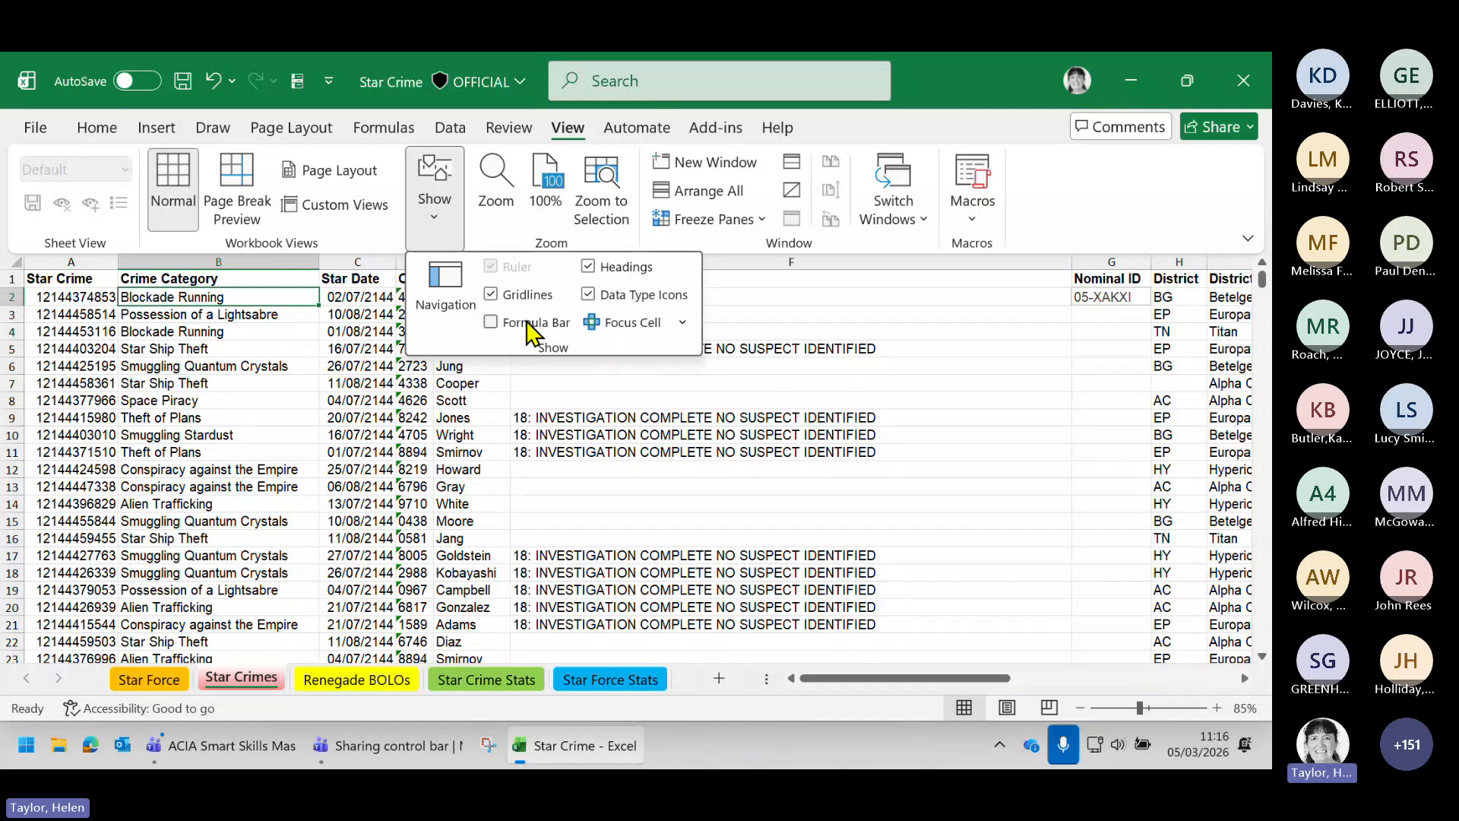
pyautogui.click(530, 327)
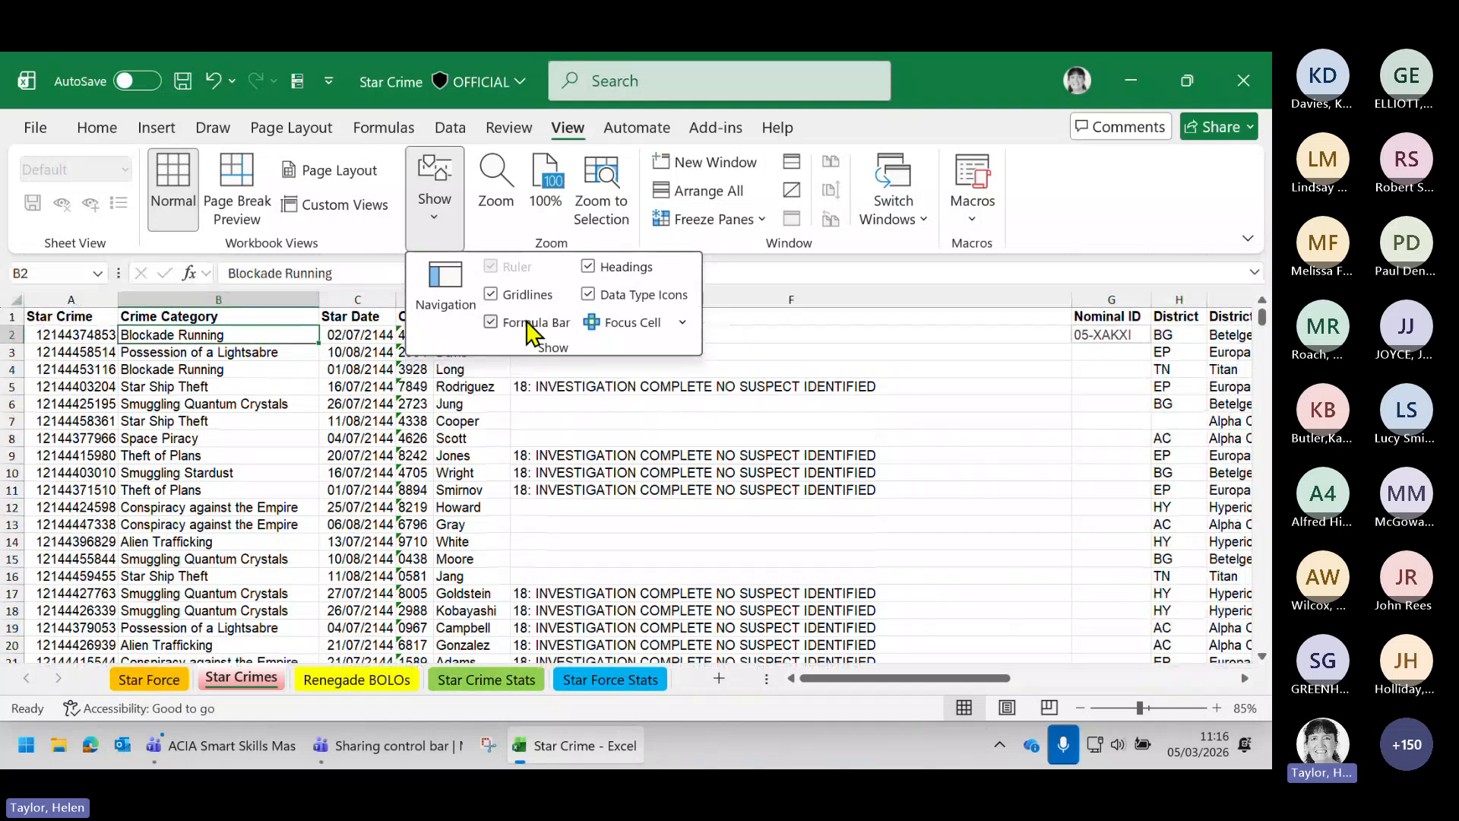
# Expand the formula bar to several lines and collapse it back to a single line
pyautogui.click(1254, 275)
pyautogui.click(1254, 275)
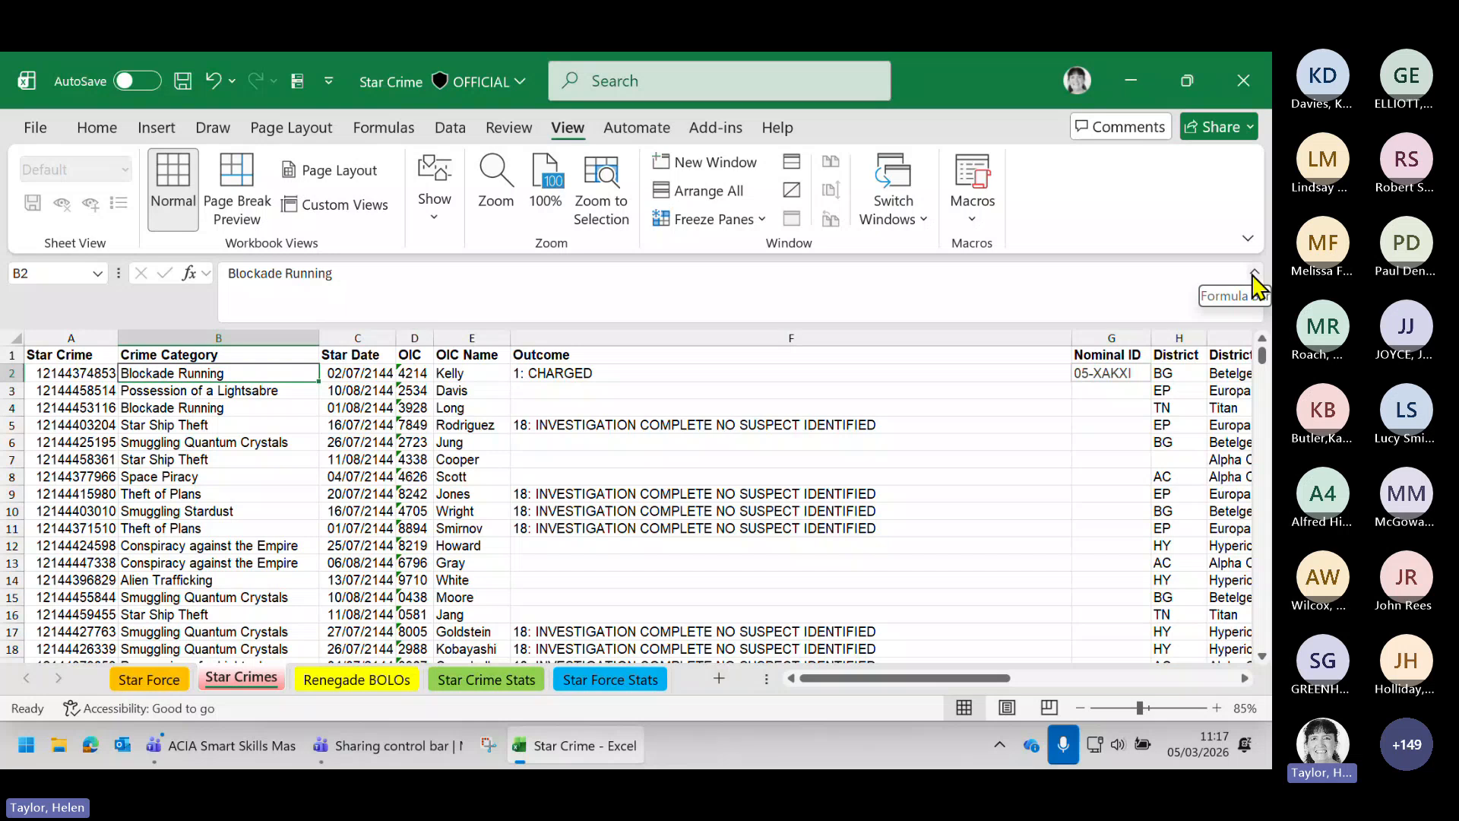
pyautogui.click(1254, 275)
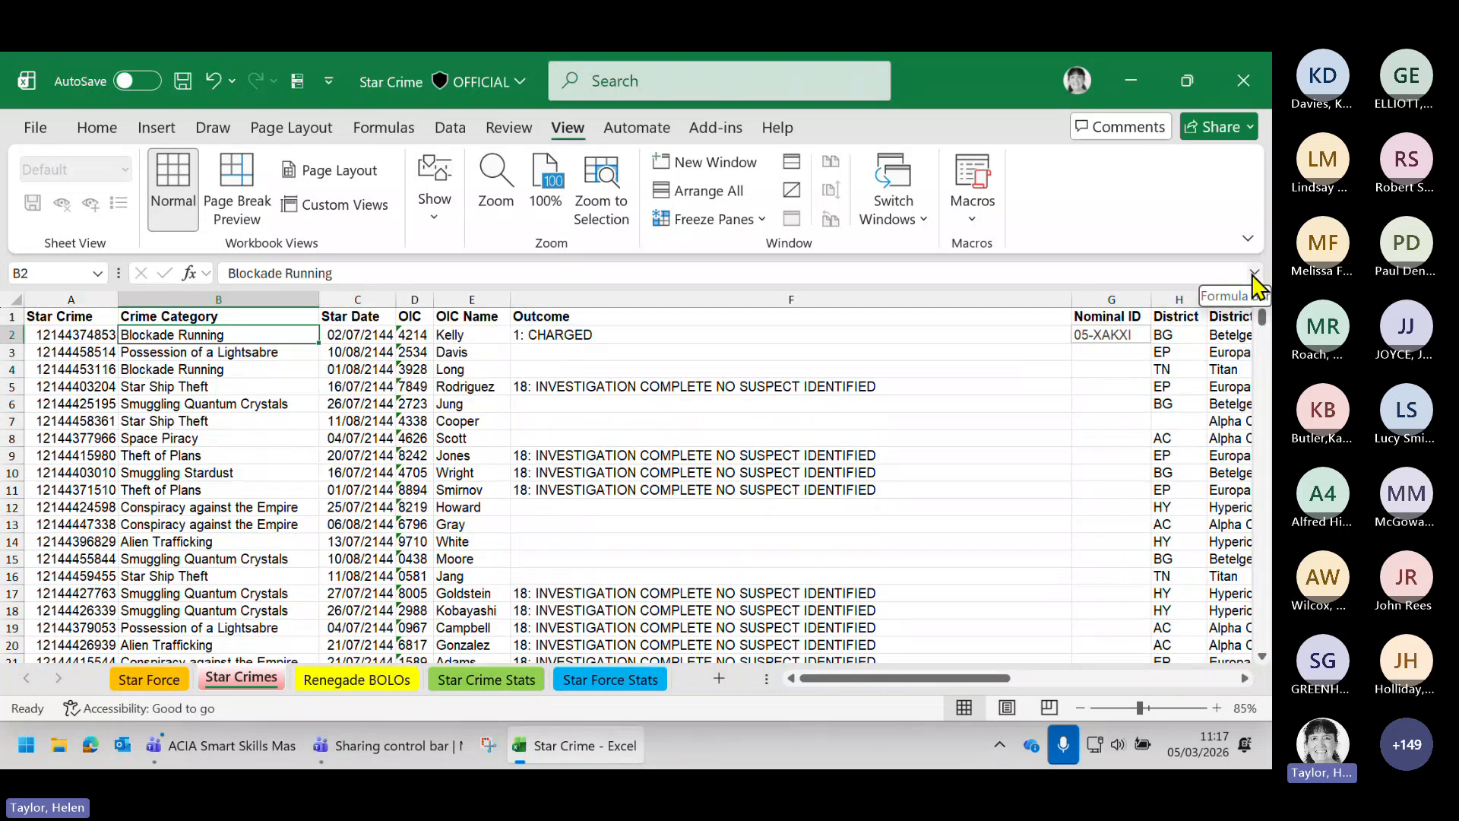
pyautogui.click(1254, 275)
pyautogui.click(1254, 275)
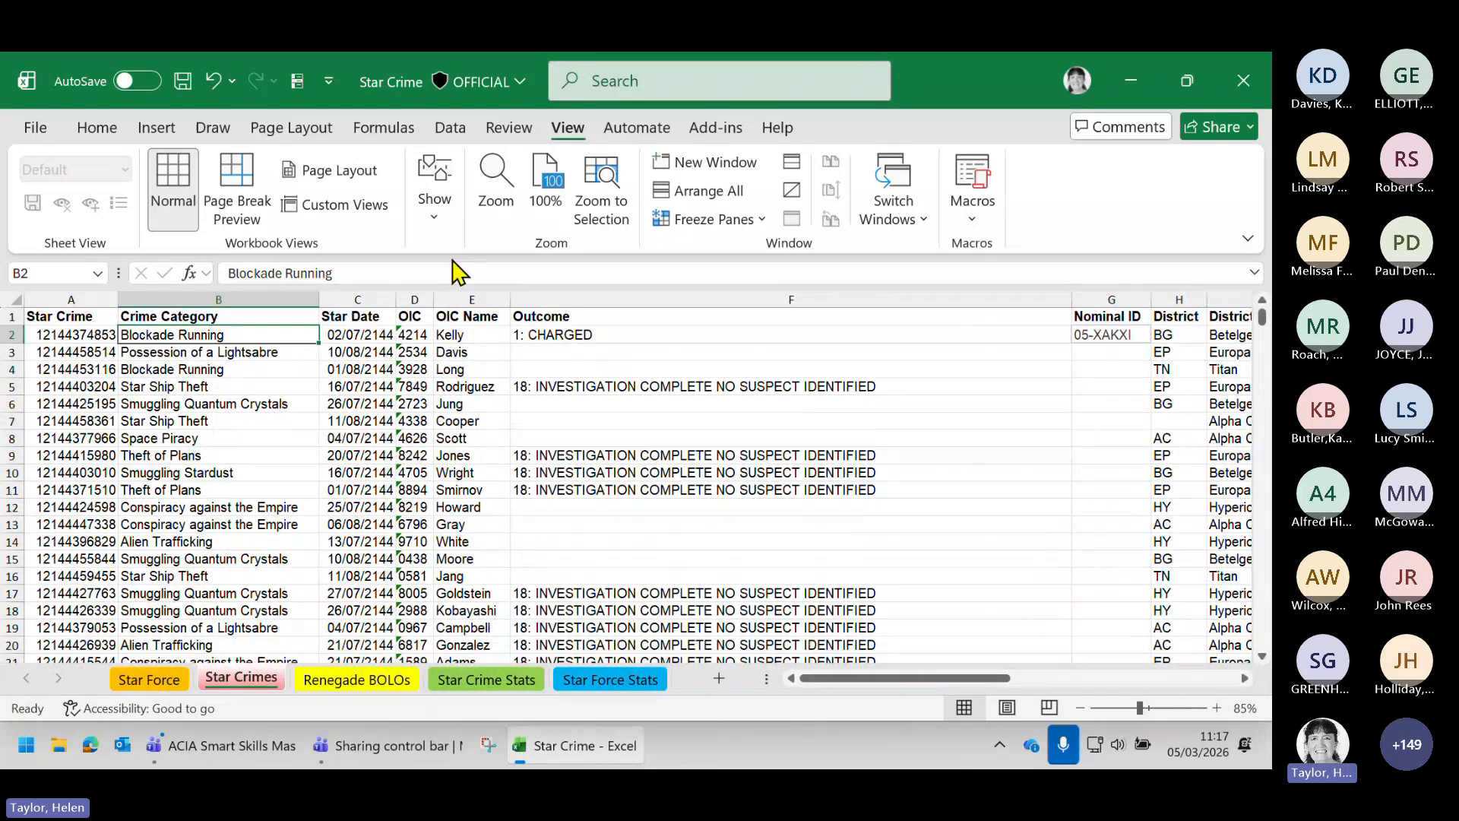
# Turn off the gridlines on the Star Crimes sheet and turn them back on
pyautogui.click(439, 234)
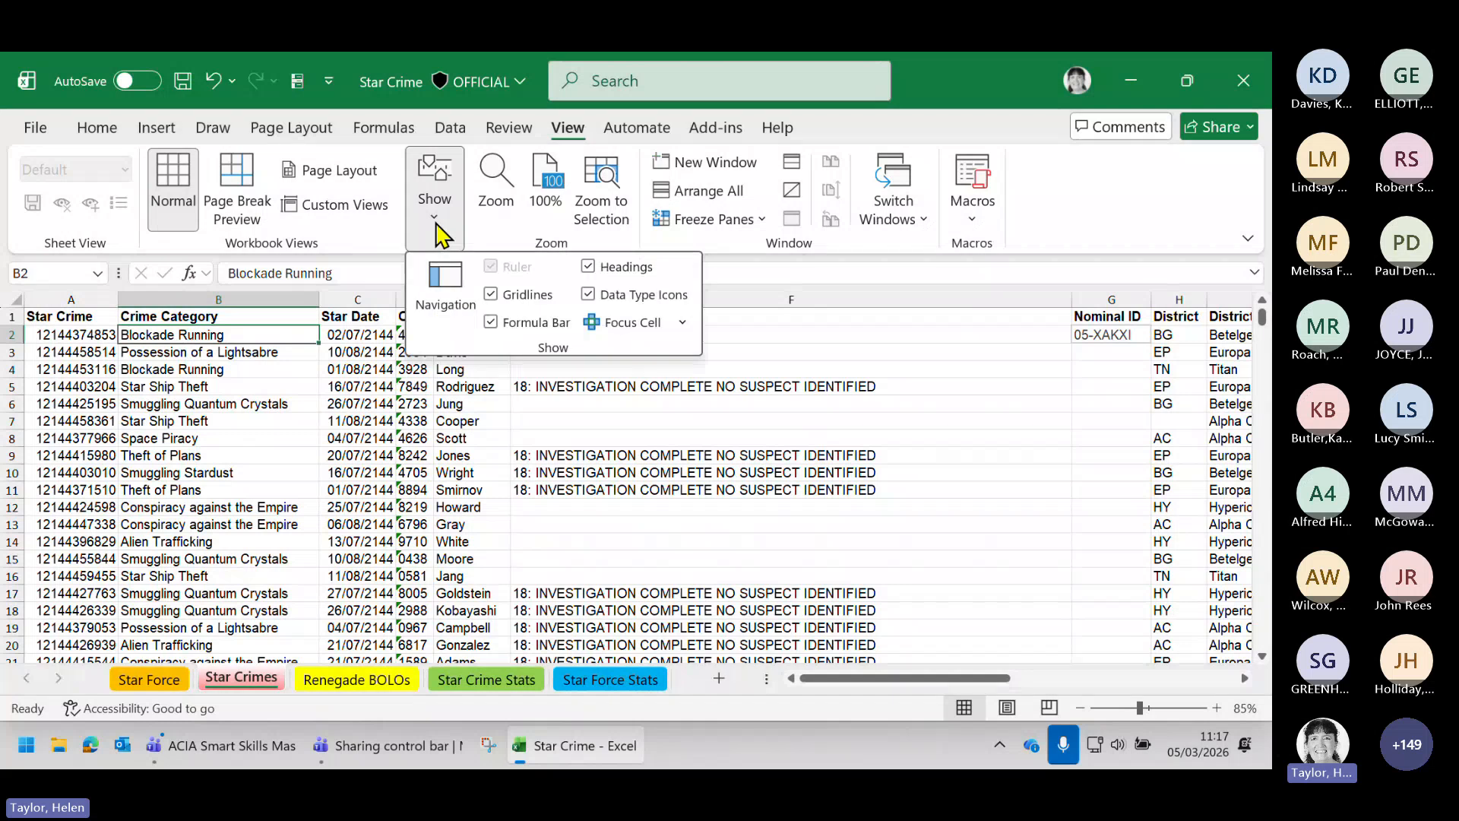
pyautogui.click(518, 301)
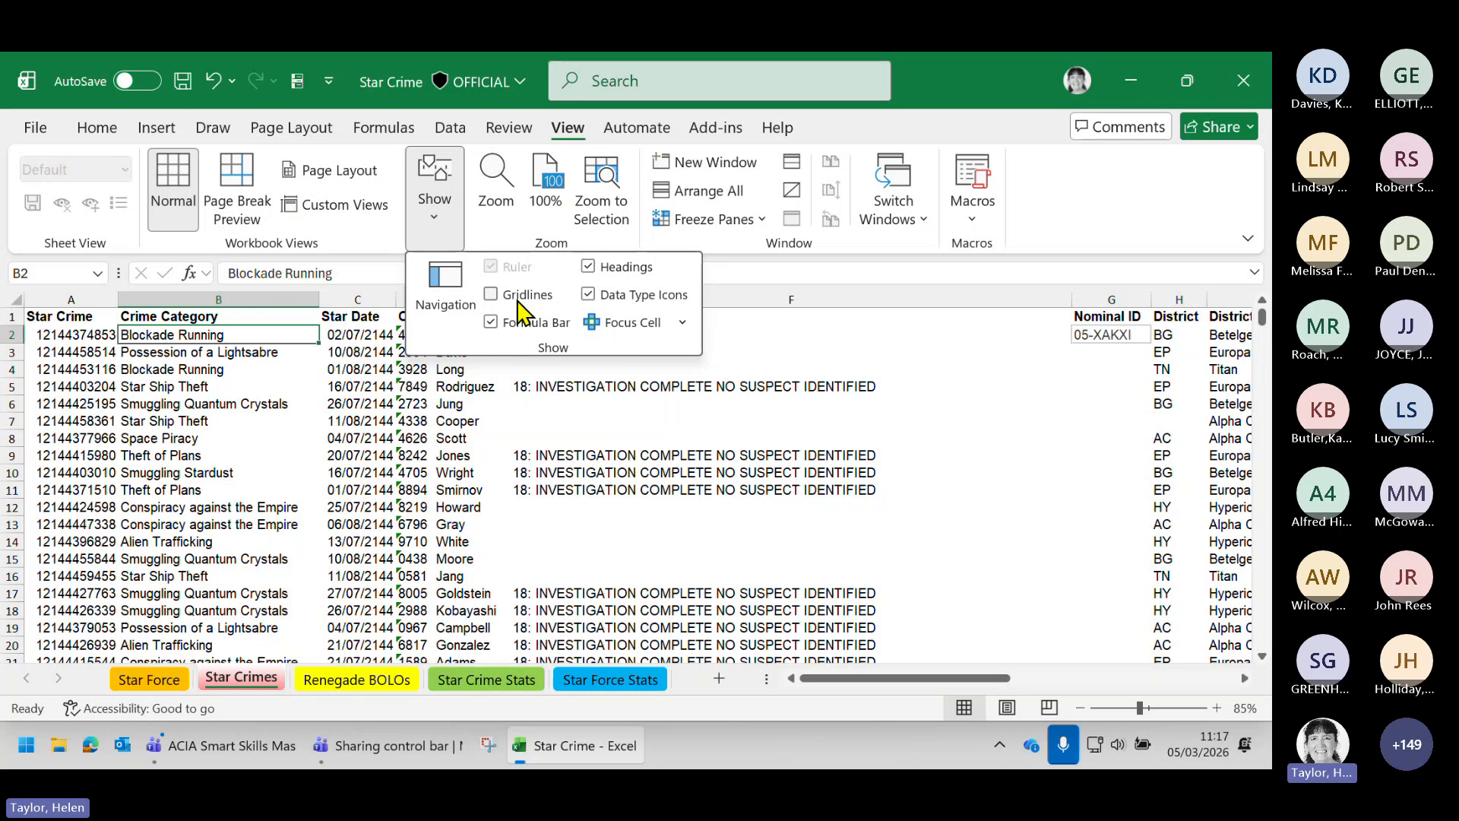
pyautogui.click(518, 300)
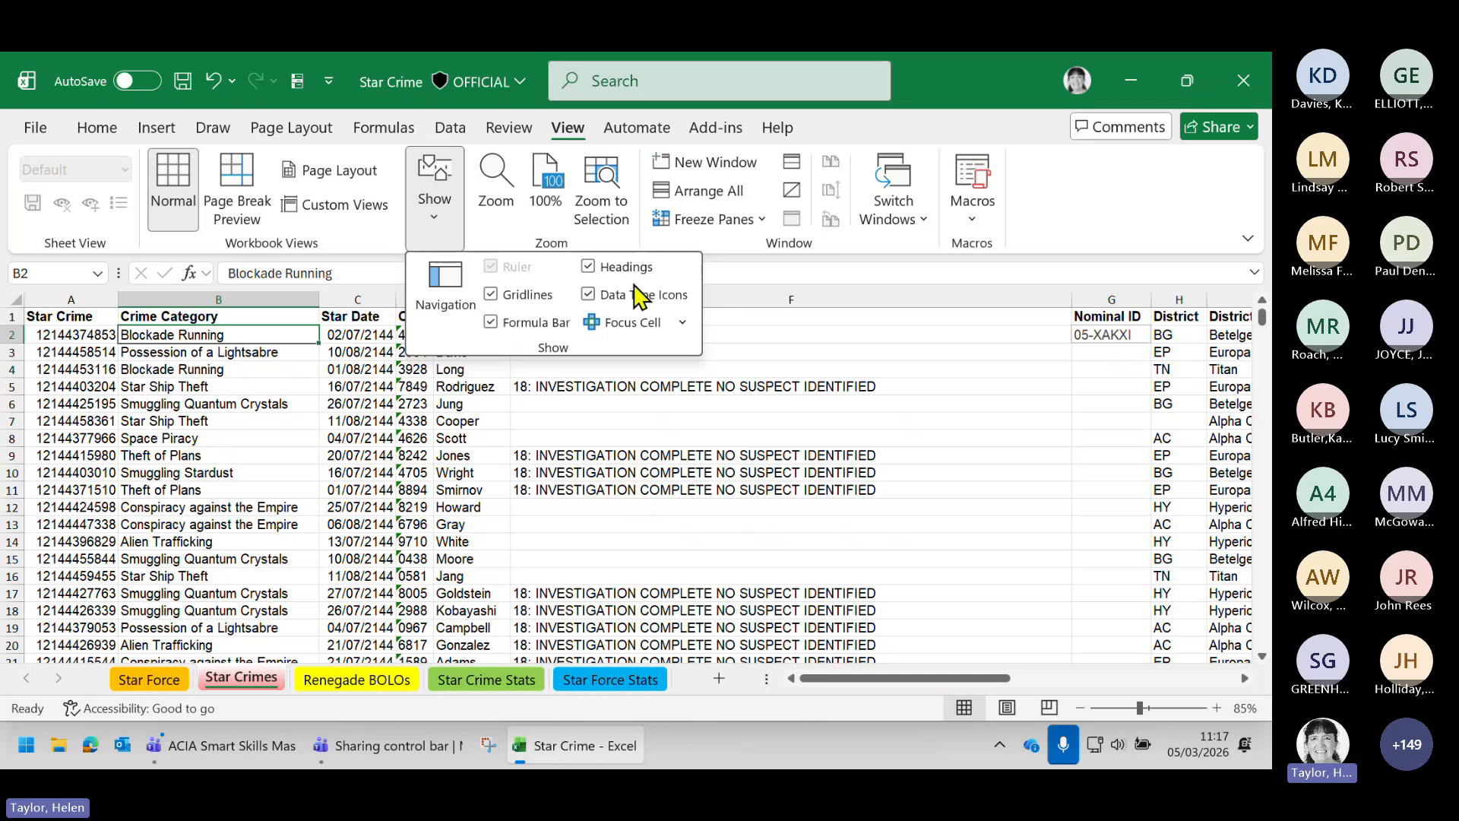
# Hide the row and column headings and show them again, keeping the data type icons enabled
pyautogui.click(608, 272)
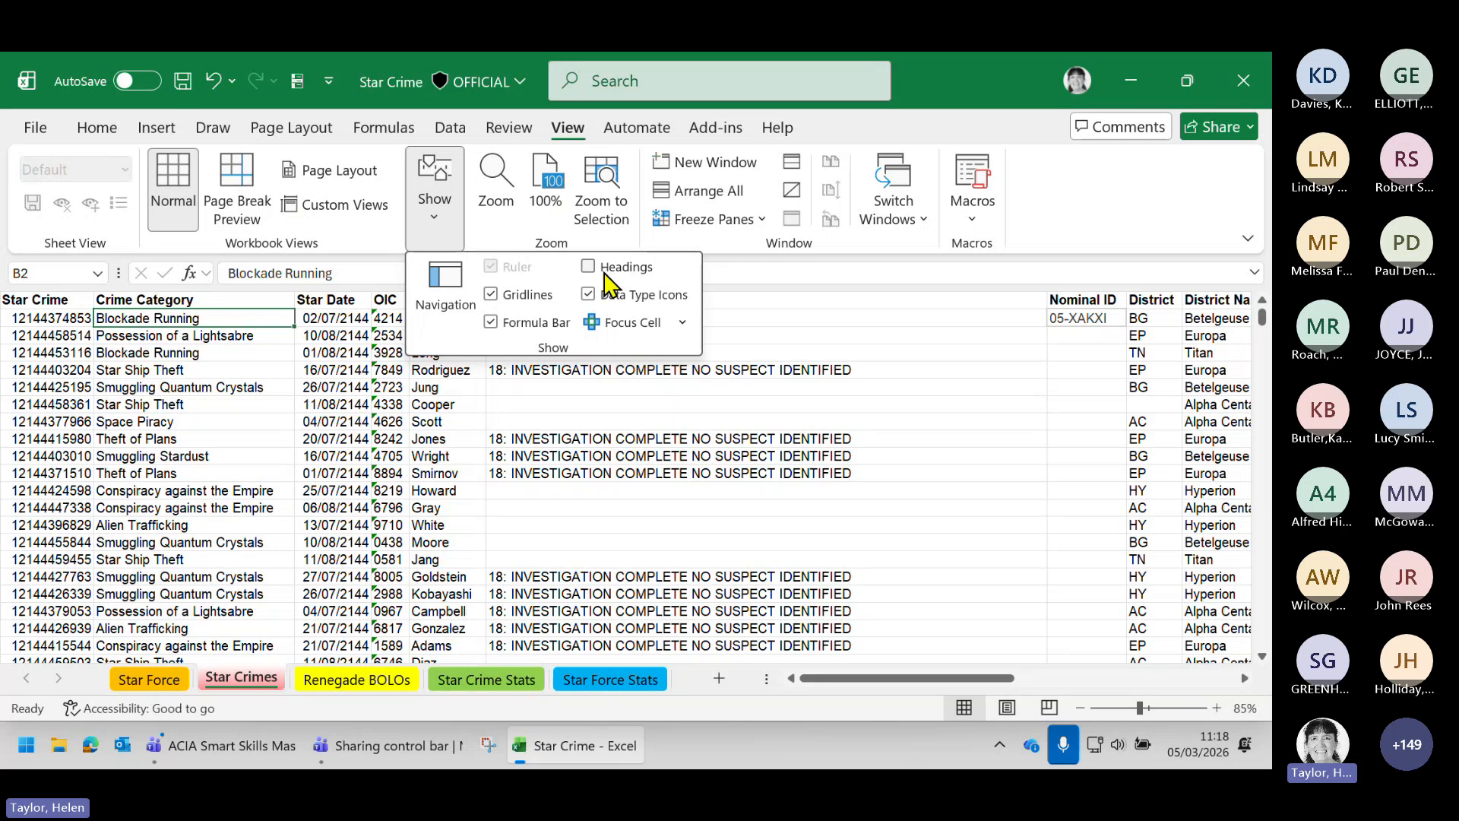
pyautogui.click(612, 268)
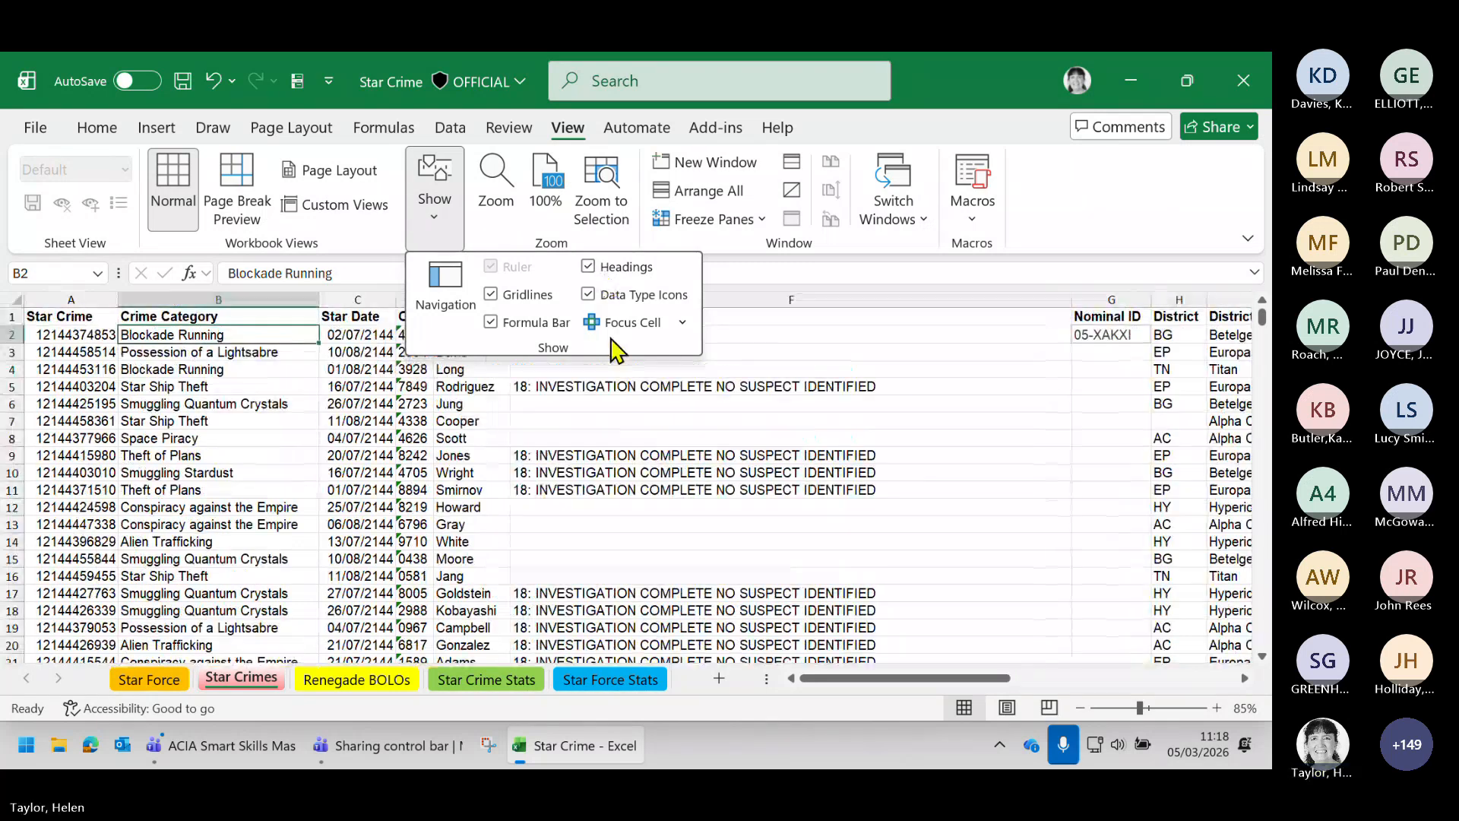
pyautogui.click(604, 302)
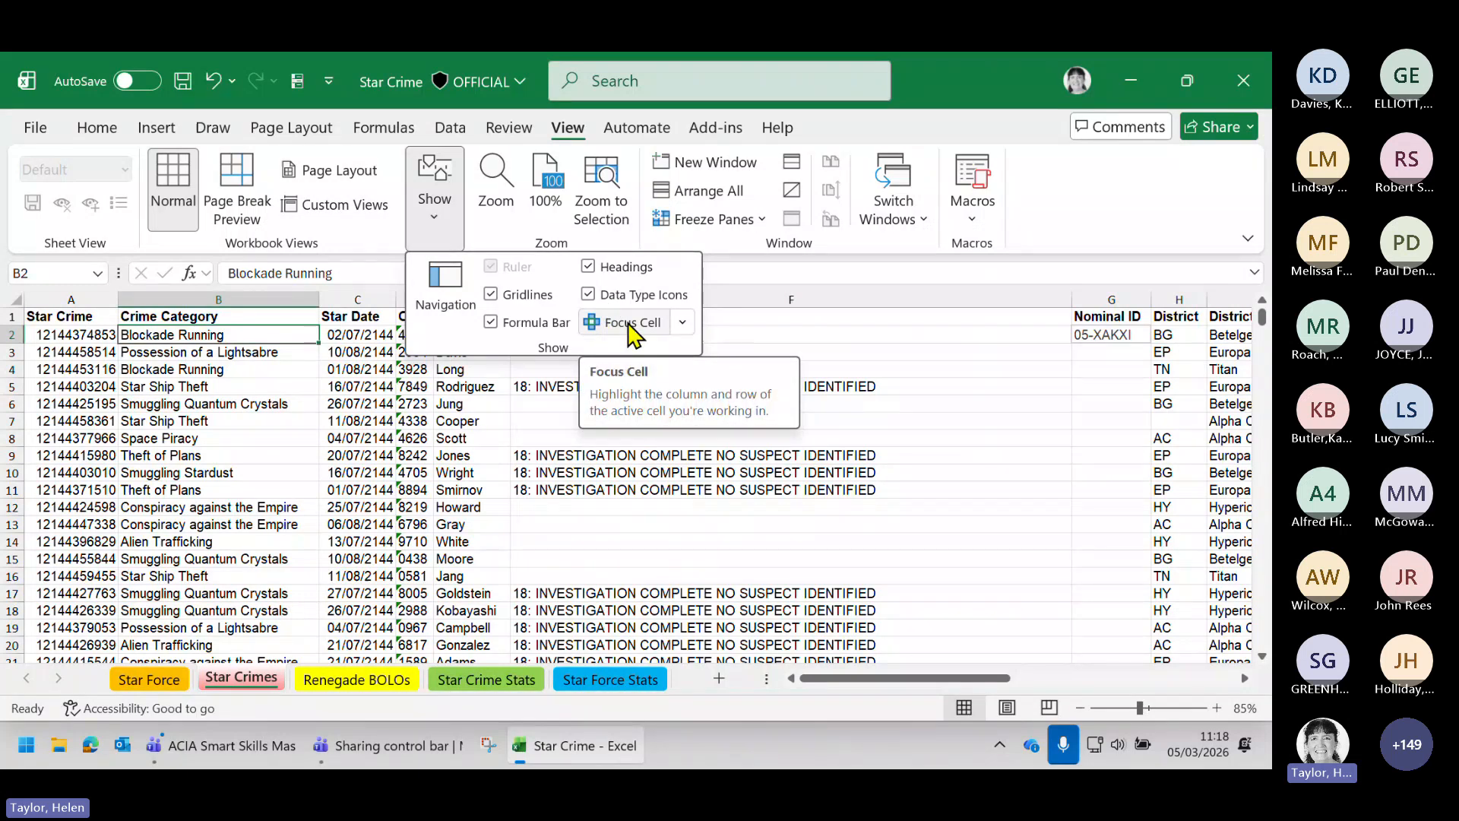
# Turn on Focus Cell and select cell F7 to highlight its row and column
pyautogui.click(630, 327)
pyautogui.click(630, 327)
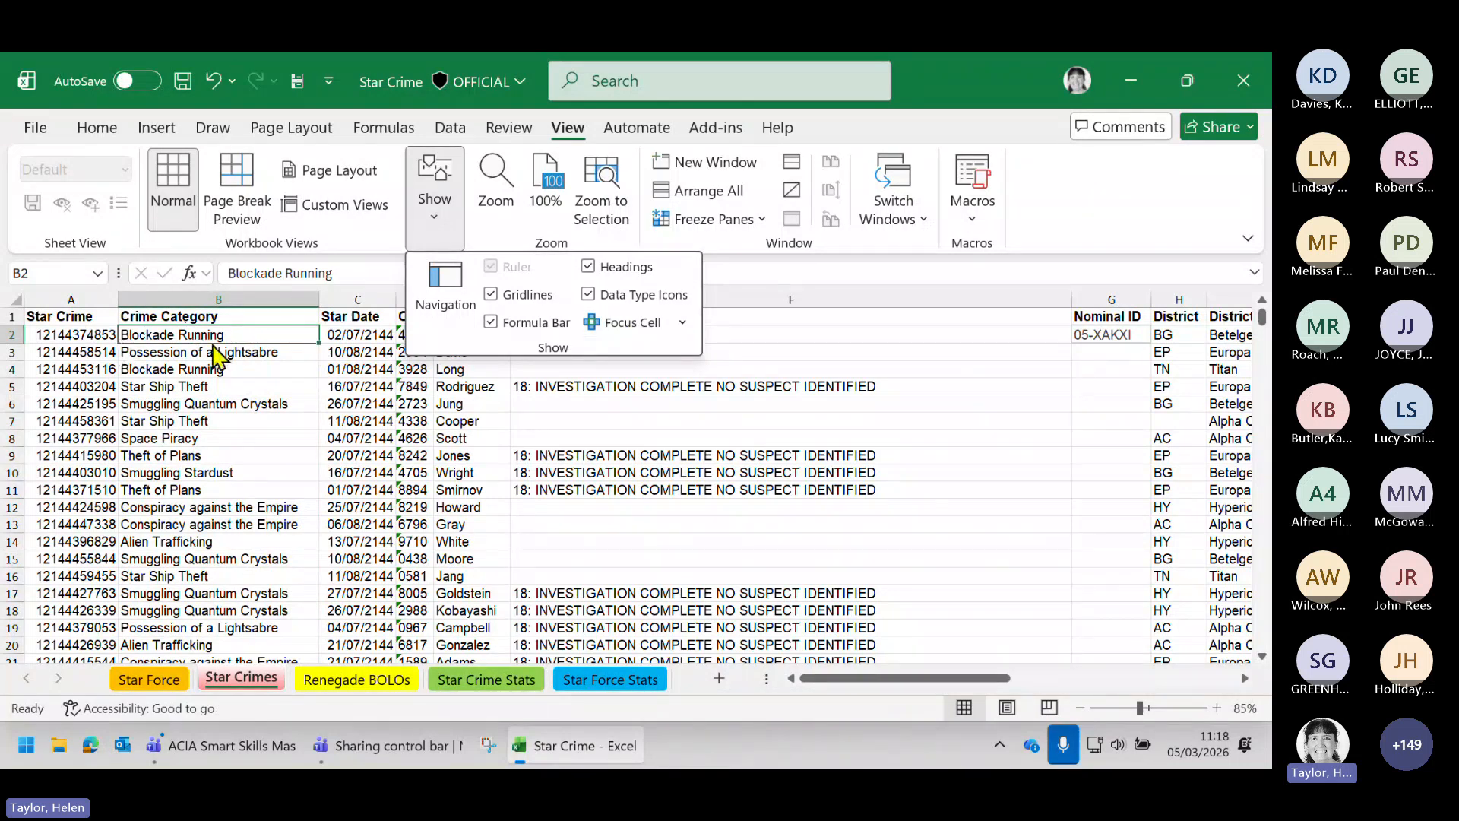
pyautogui.click(630, 327)
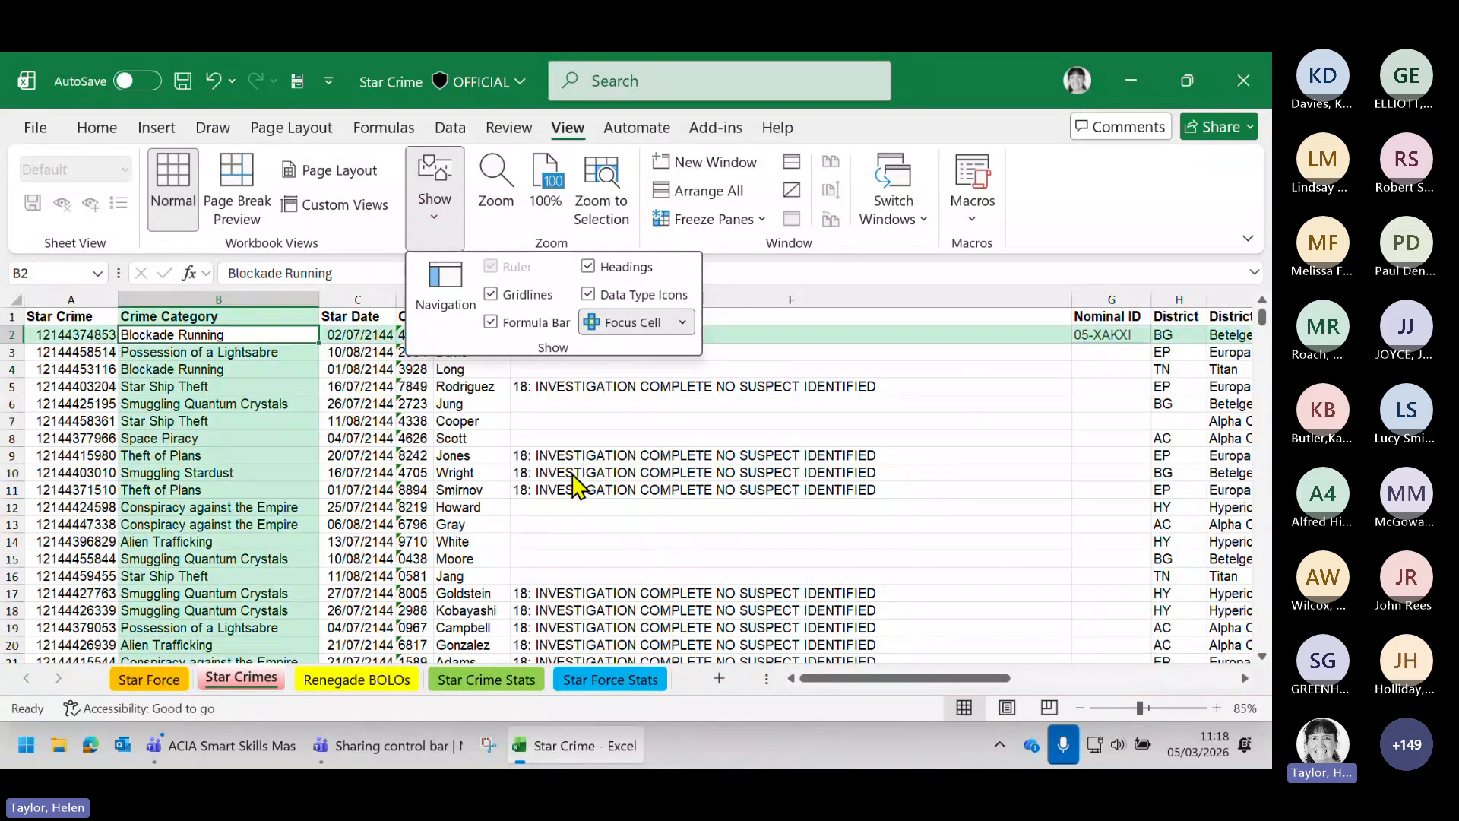
pyautogui.click(472, 472)
pyautogui.click(608, 422)
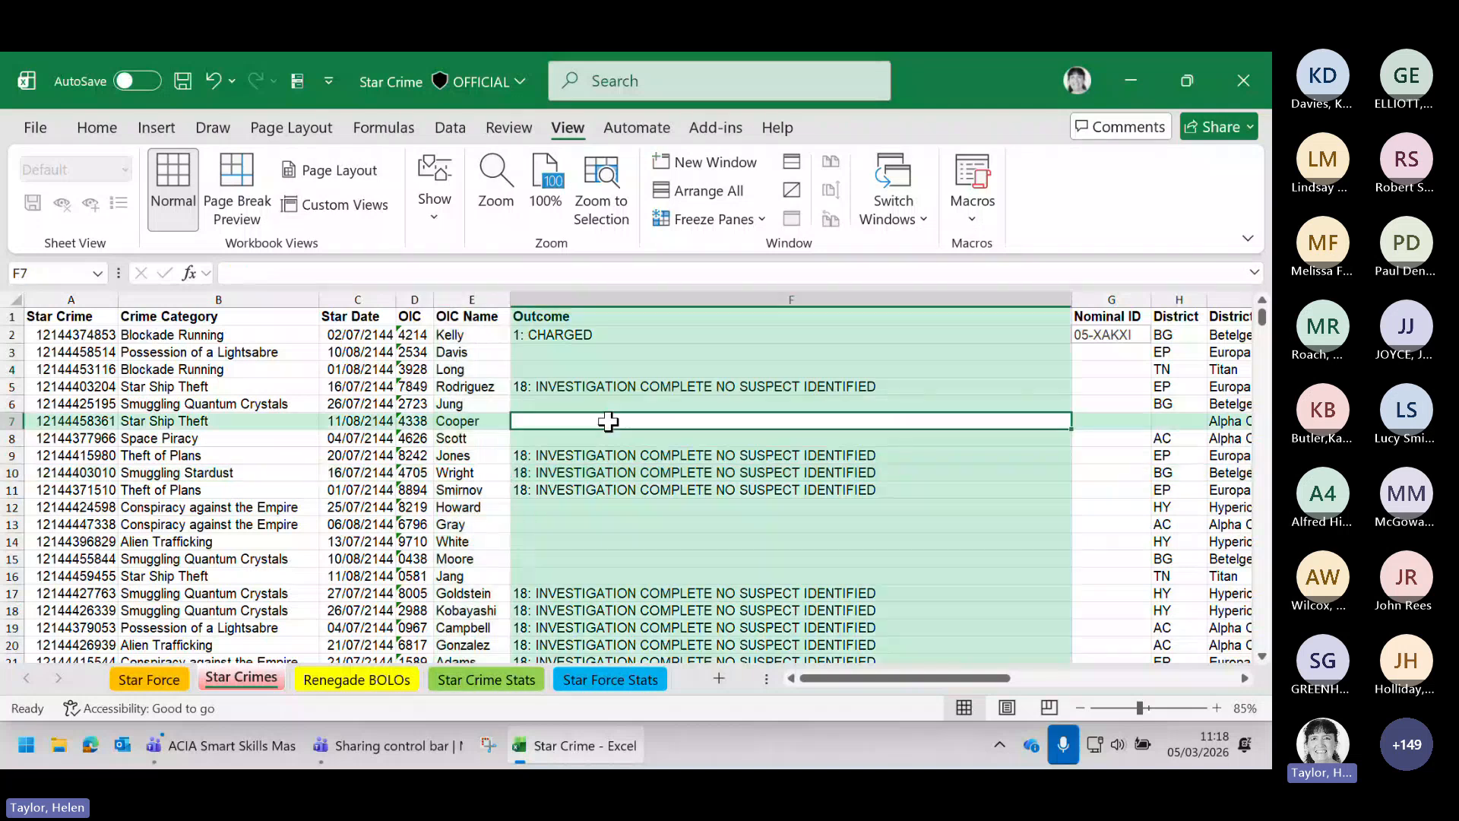
# Select cells C5, E7, G4 and F17 in turn to move the Focus Cell highlight around the sheet
pyautogui.click(341, 386)
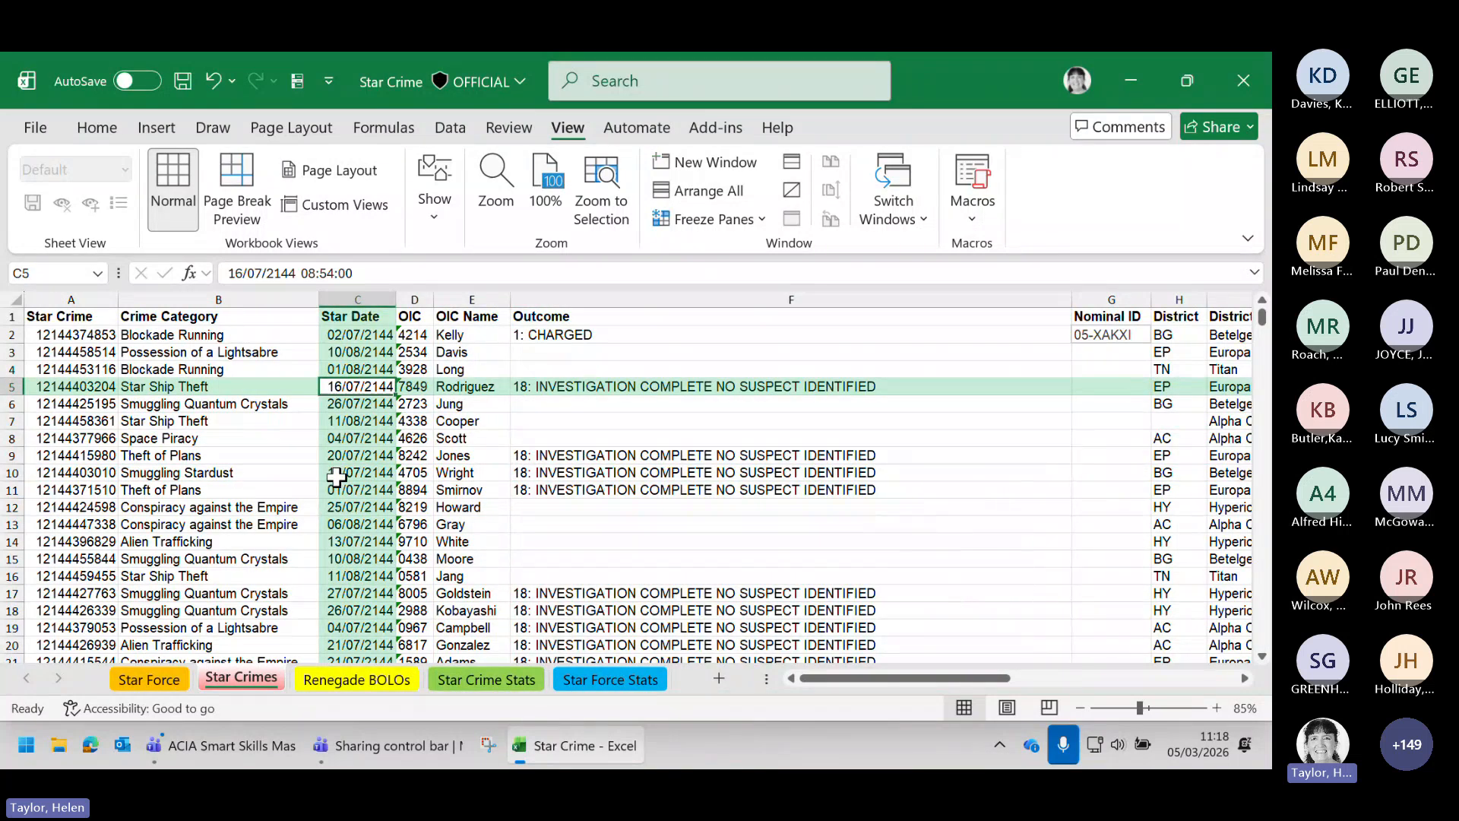
pyautogui.click(456, 423)
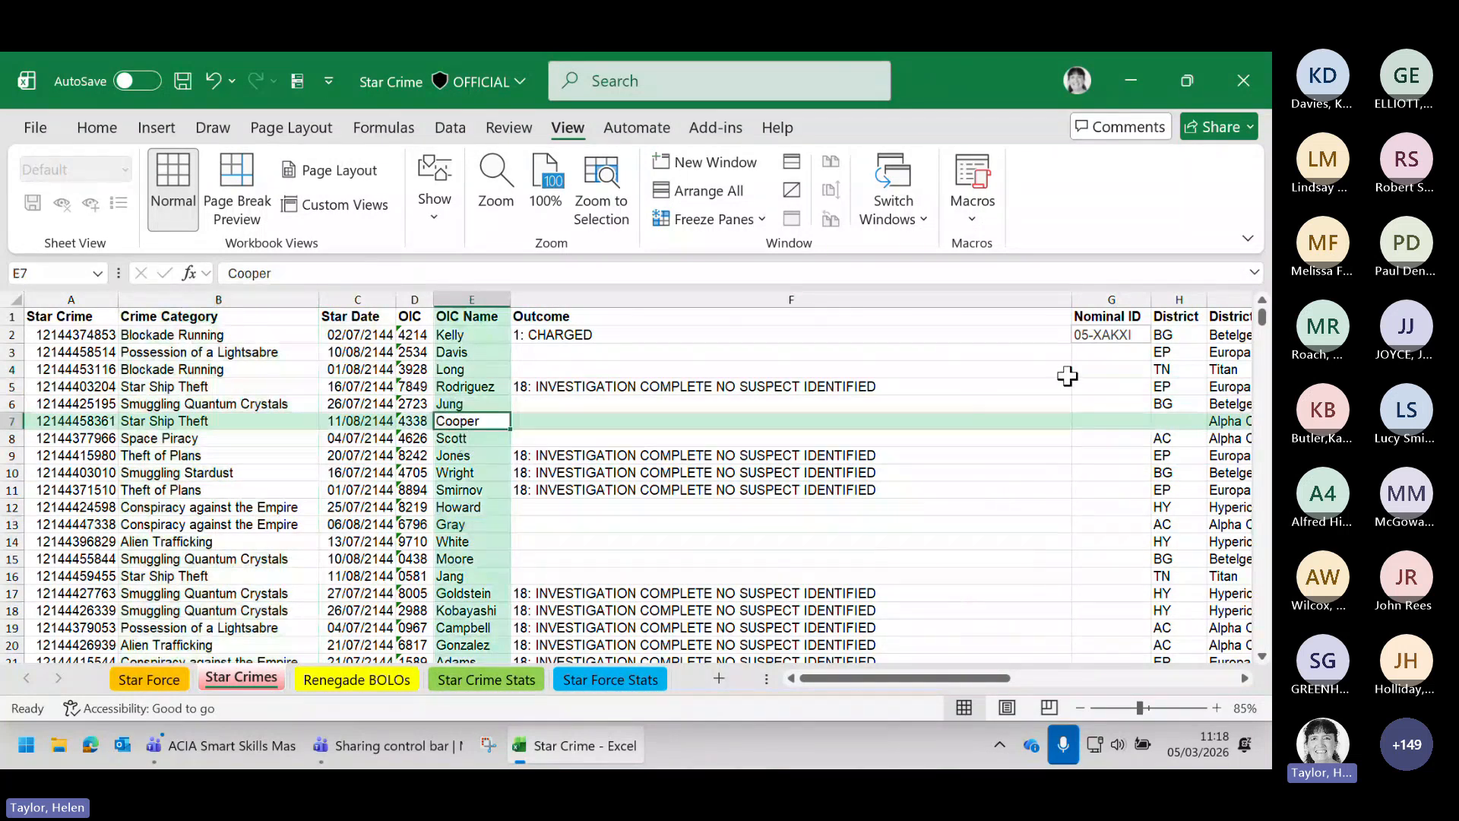
pyautogui.click(1090, 370)
pyautogui.click(640, 592)
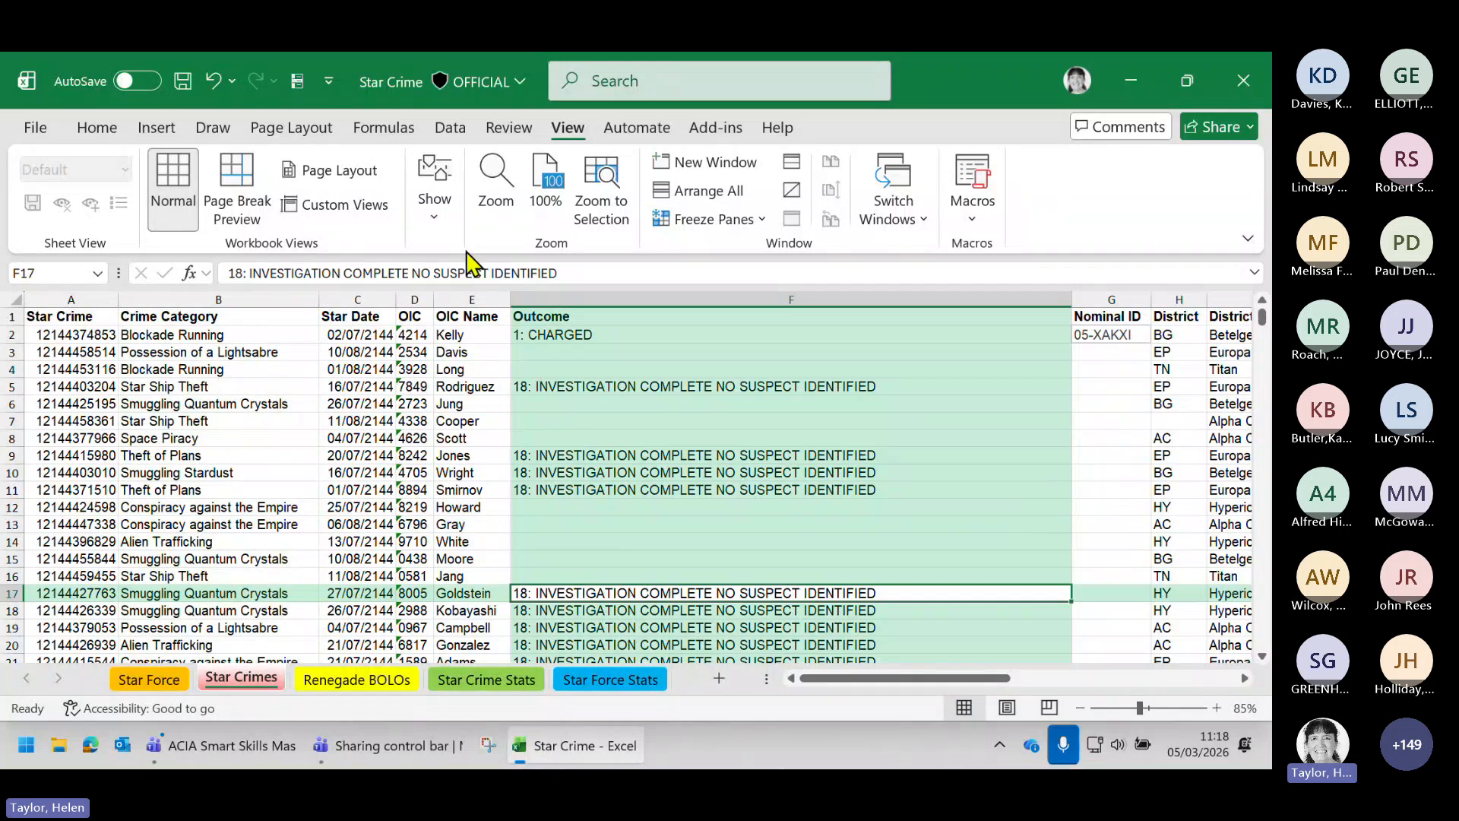
# Show the Focus Cell colour choices and close them without picking a colour
pyautogui.click(431, 222)
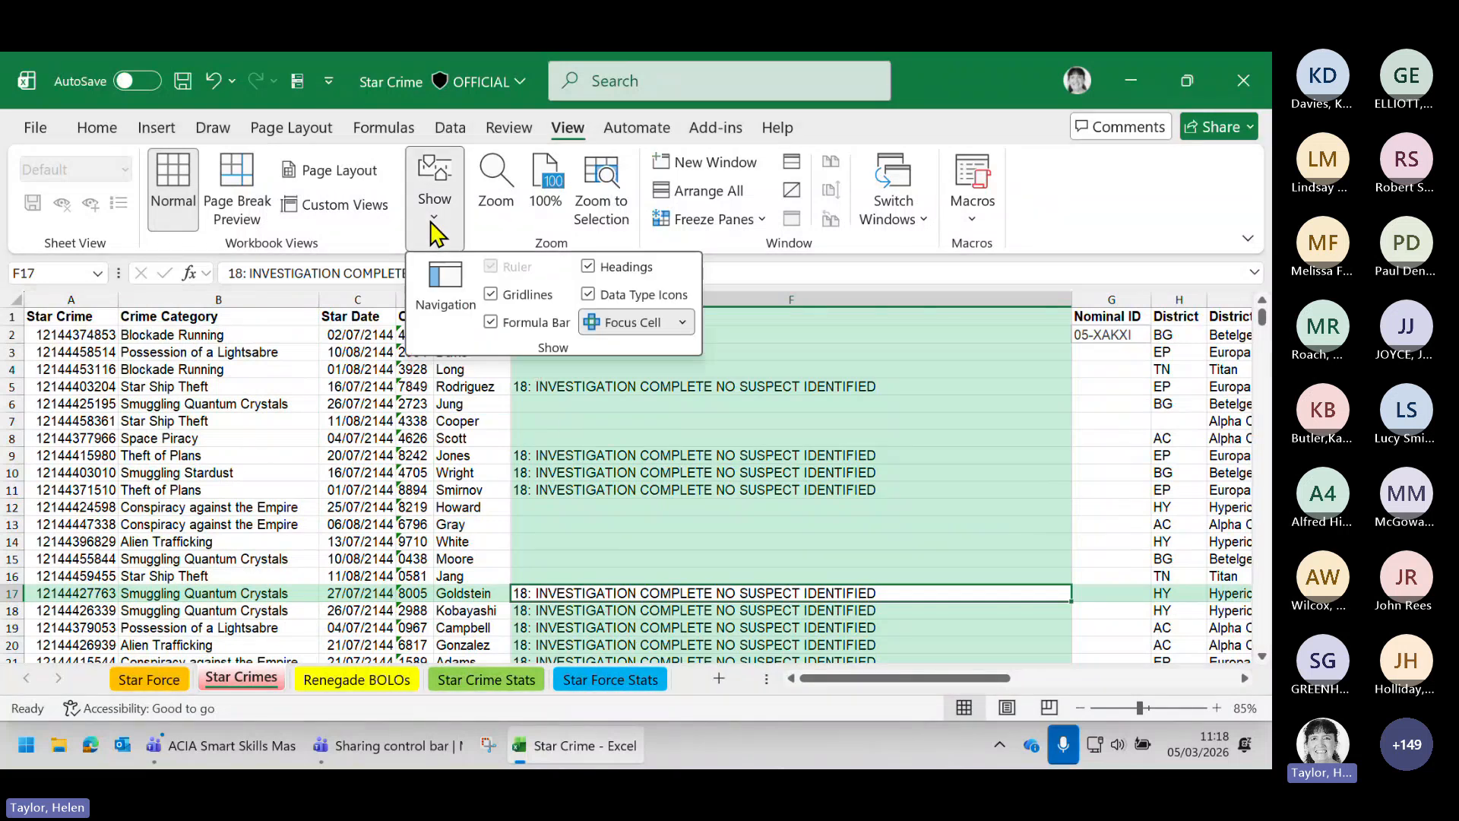
pyautogui.click(684, 323)
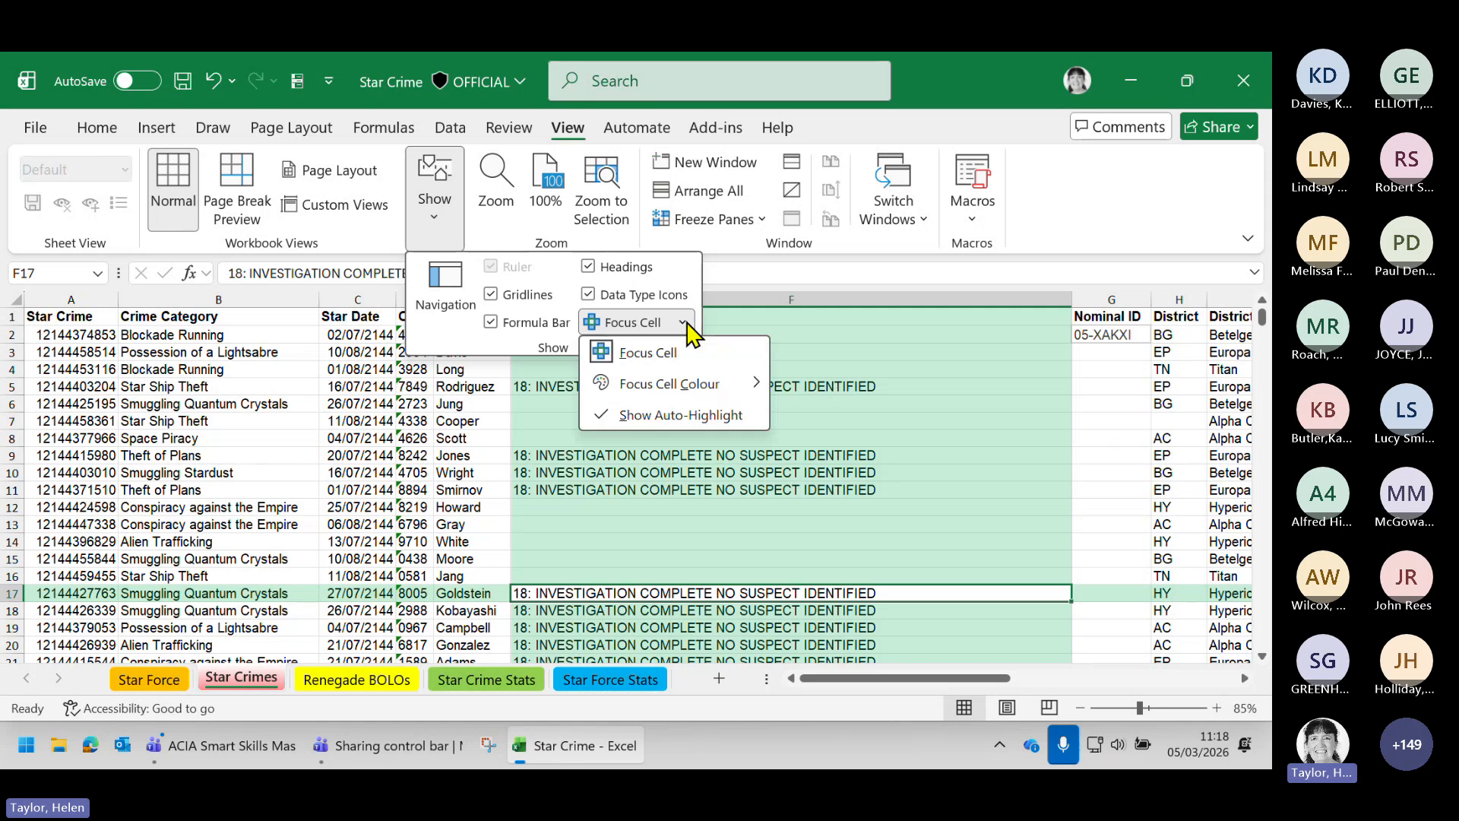
pyautogui.moveTo(673, 403)
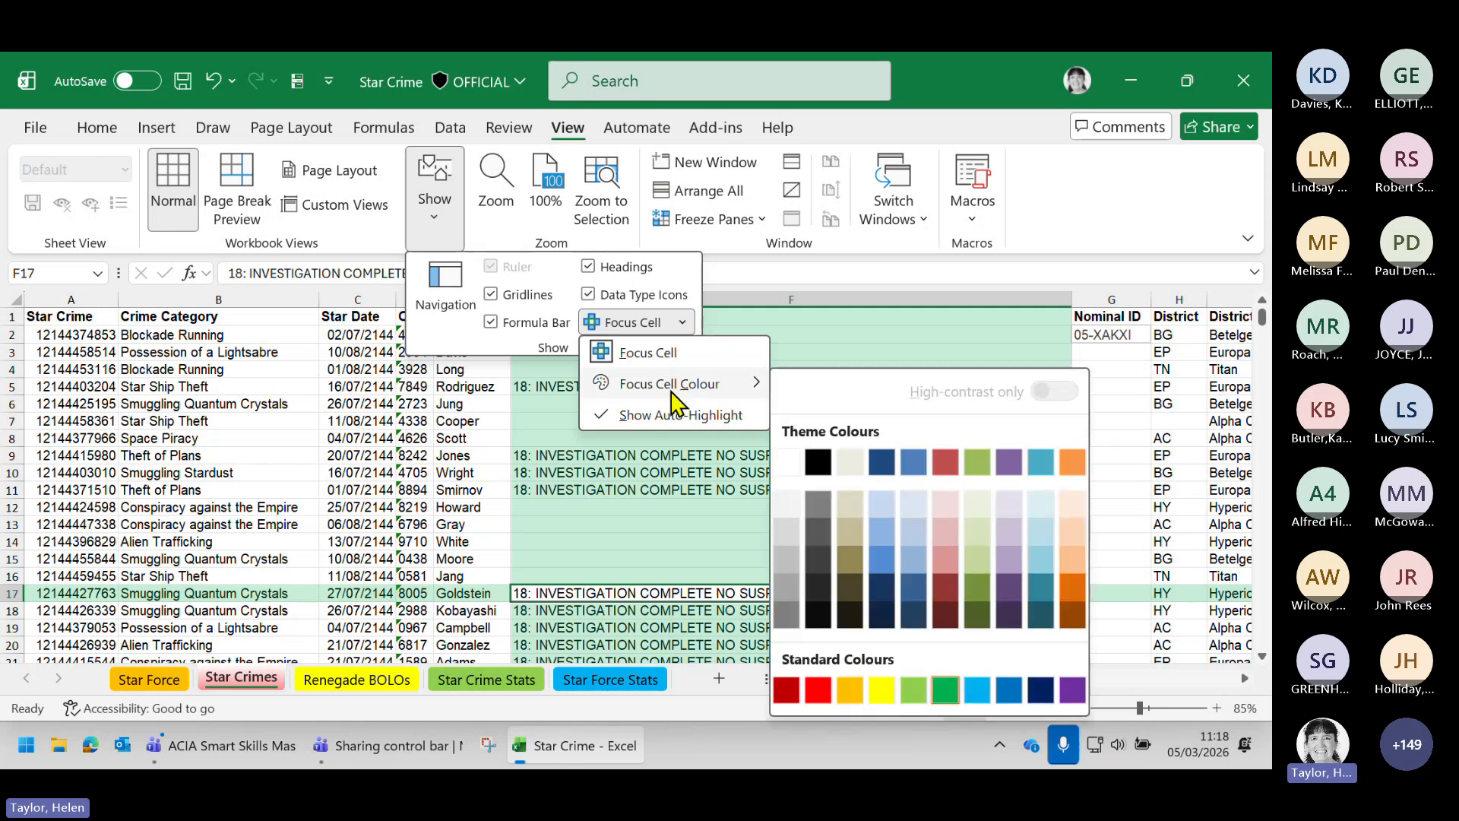
pyautogui.click(677, 321)
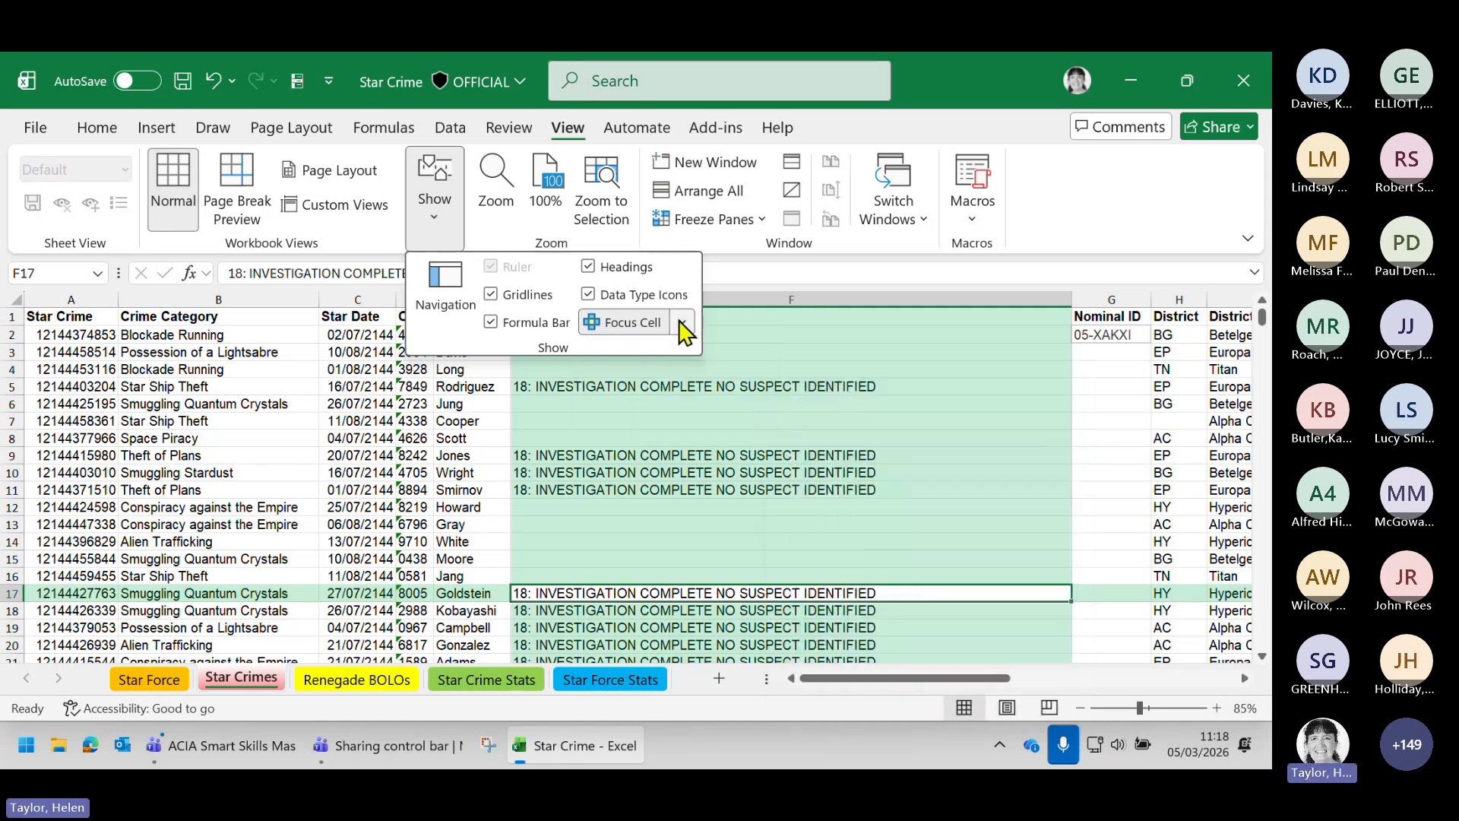
pyautogui.click(440, 445)
# Turn off Focus Cell highlighting
pyautogui.click(460, 228)
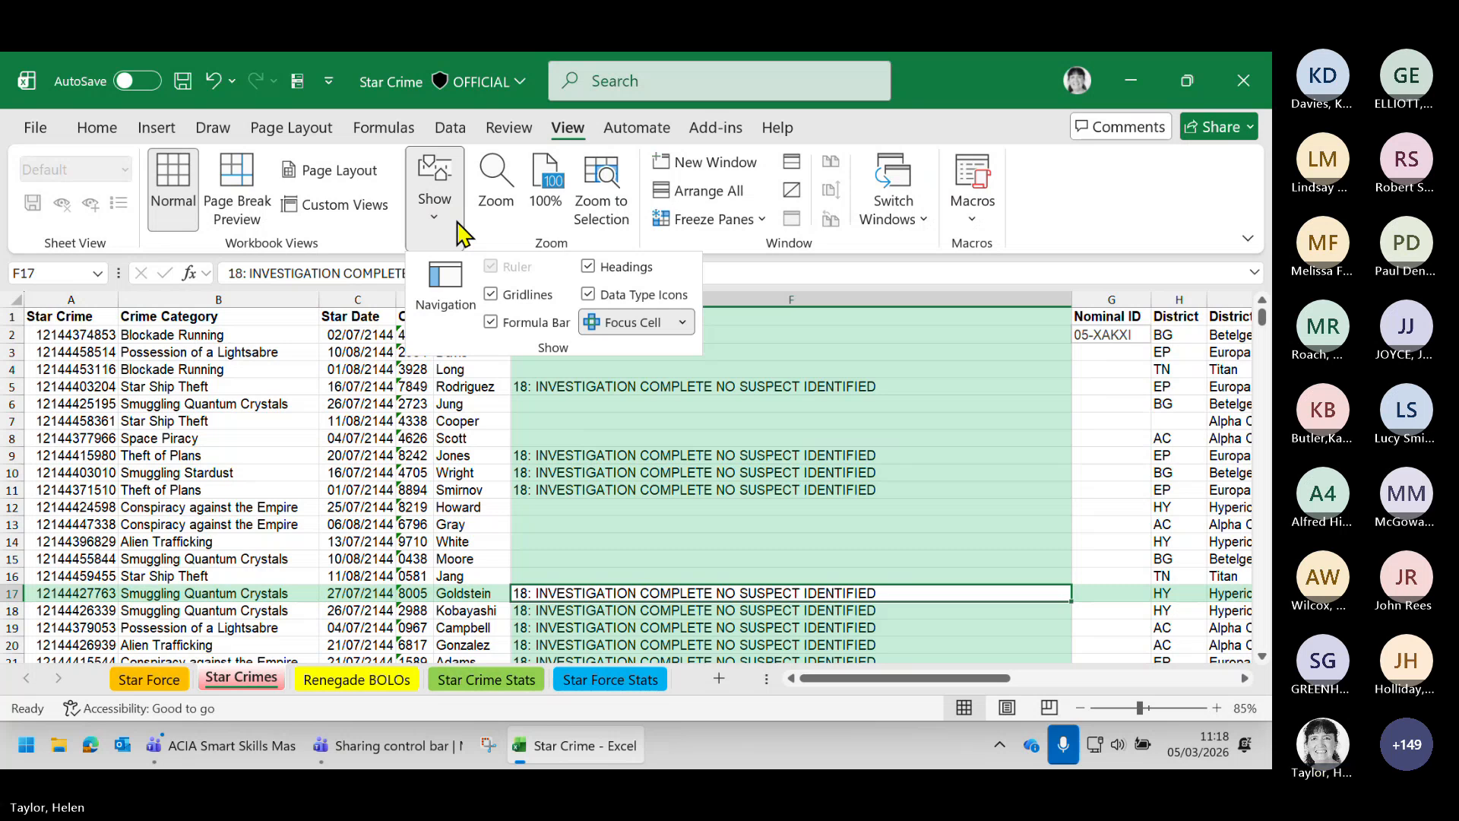
pyautogui.click(660, 323)
pyautogui.click(618, 529)
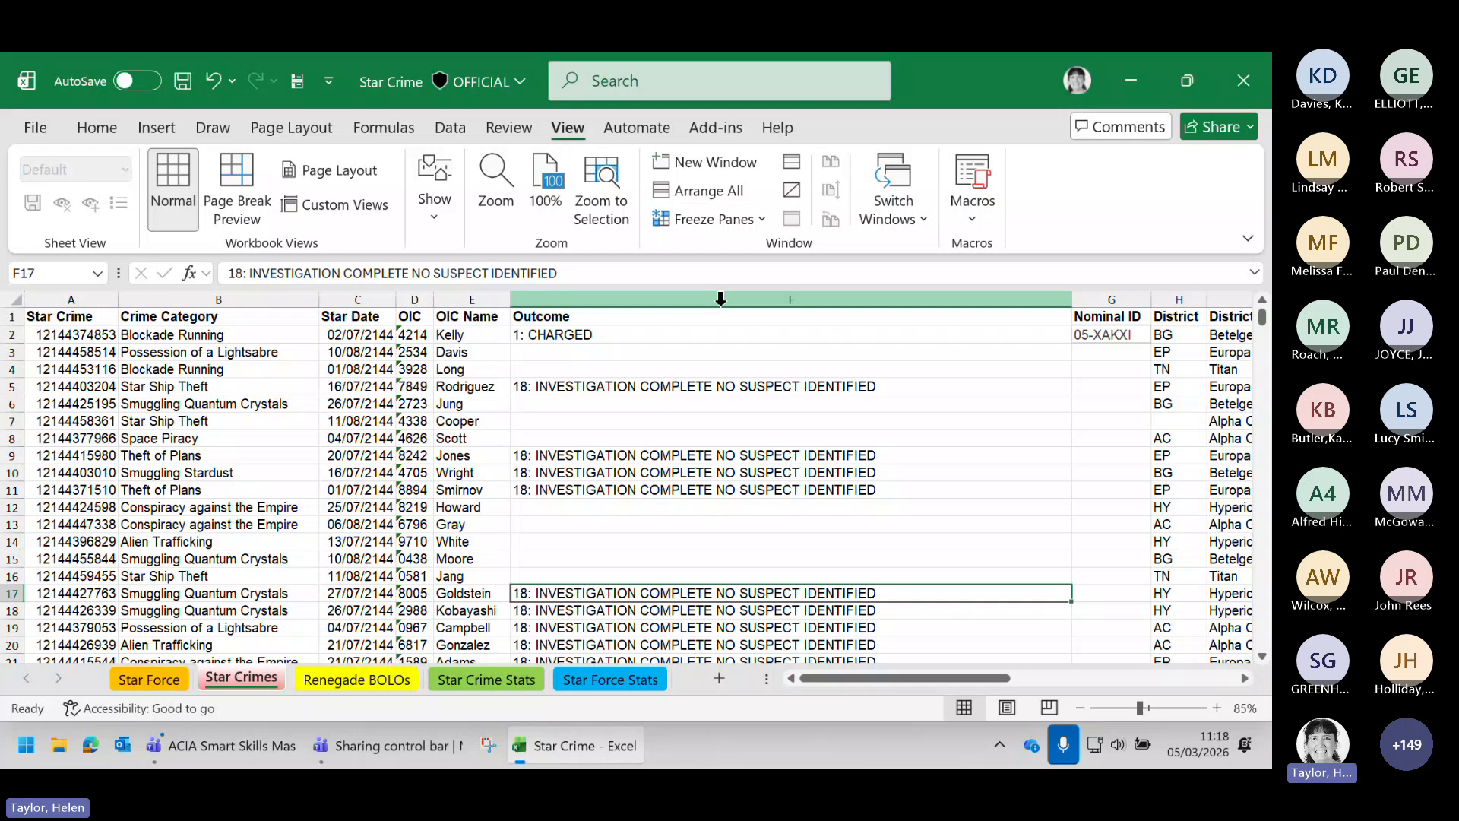
# Narrow the Outcome column until its entries are cut off, and autofit it to its longest entry
pyautogui.click(1244, 678)
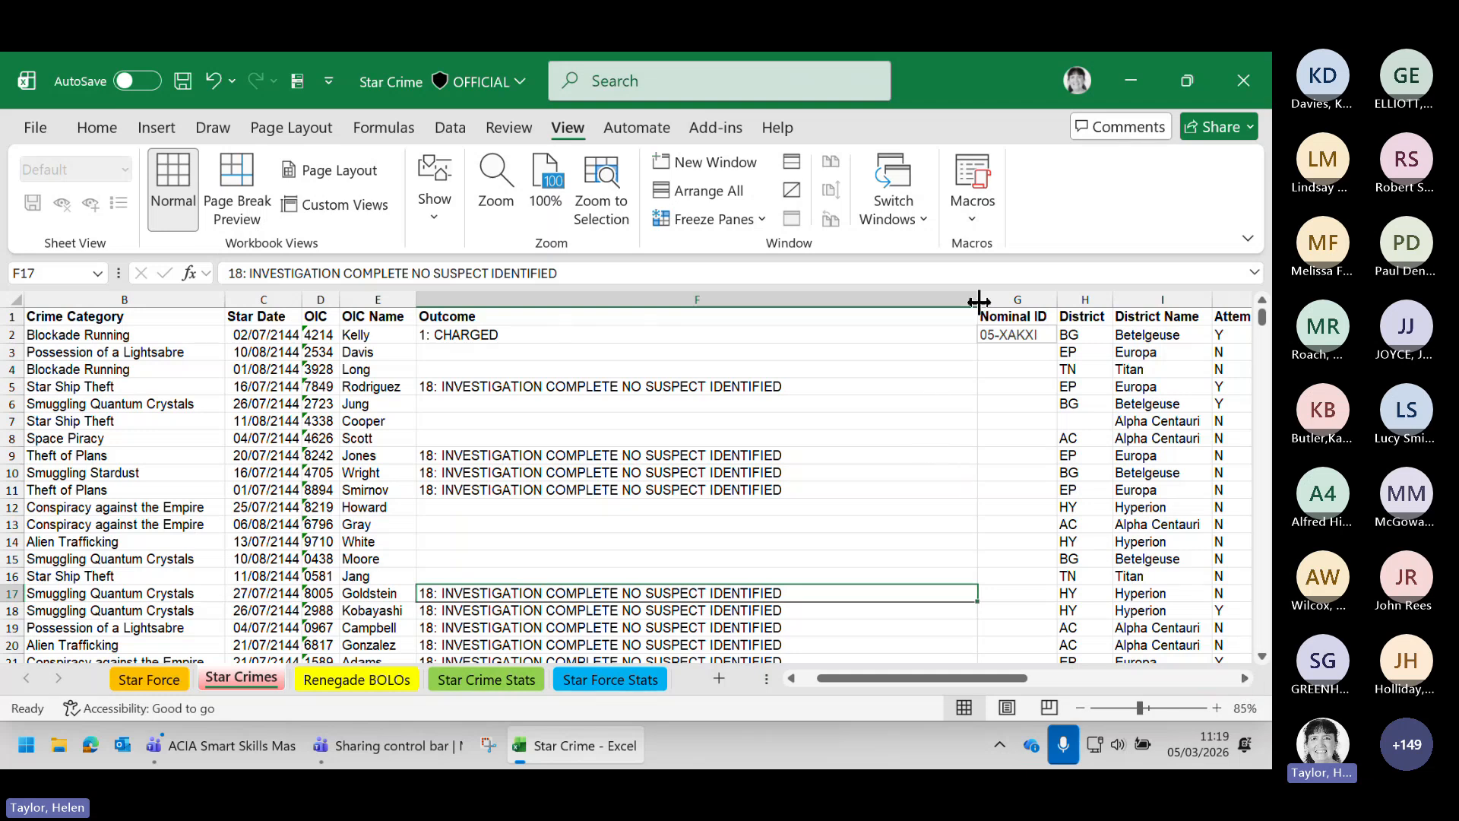
pyautogui.moveTo(979, 301); pyautogui.dragTo(809, 364)
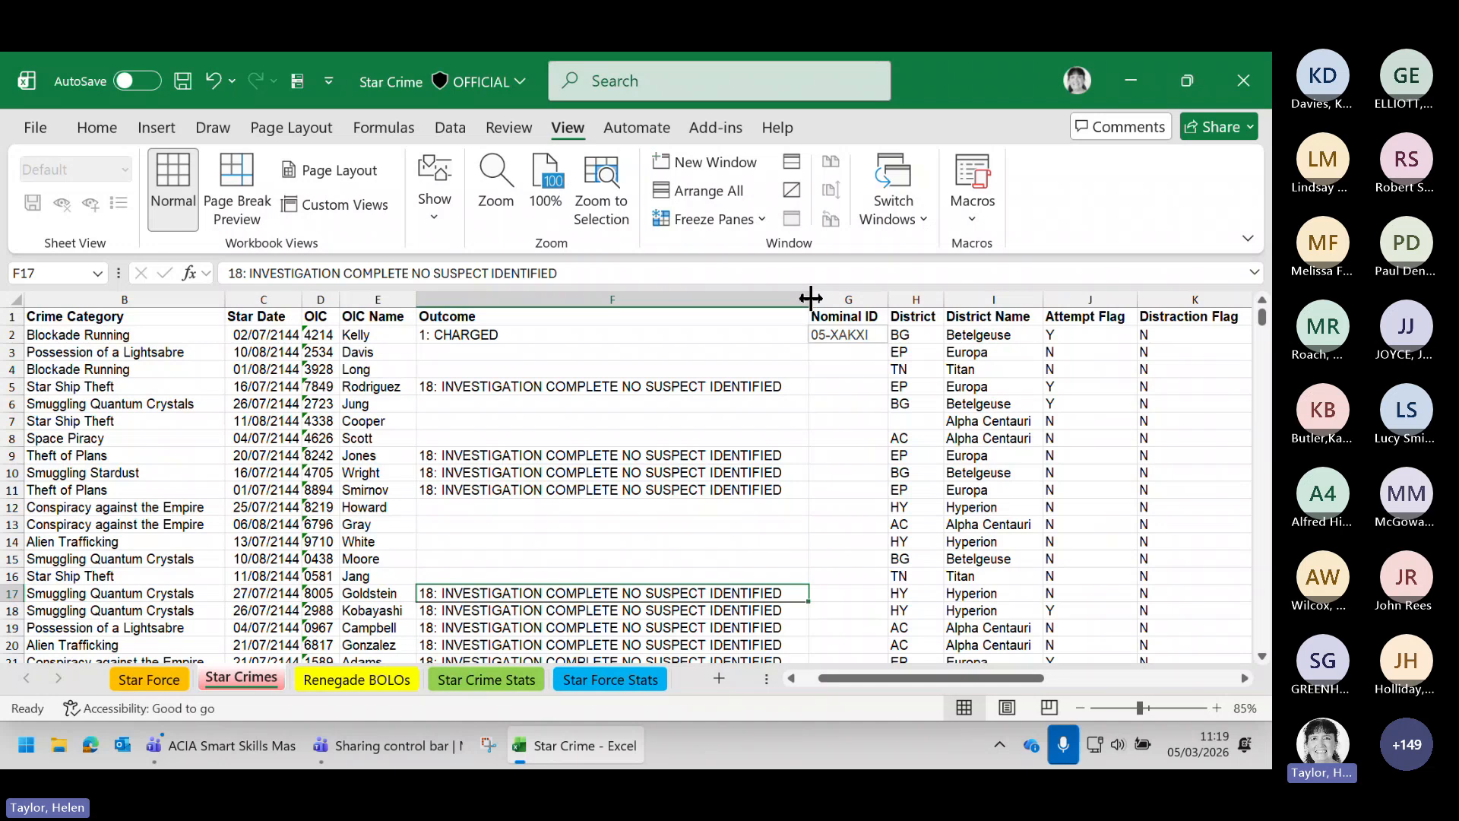
pyautogui.moveTo(810, 299); pyautogui.dragTo(553, 304)
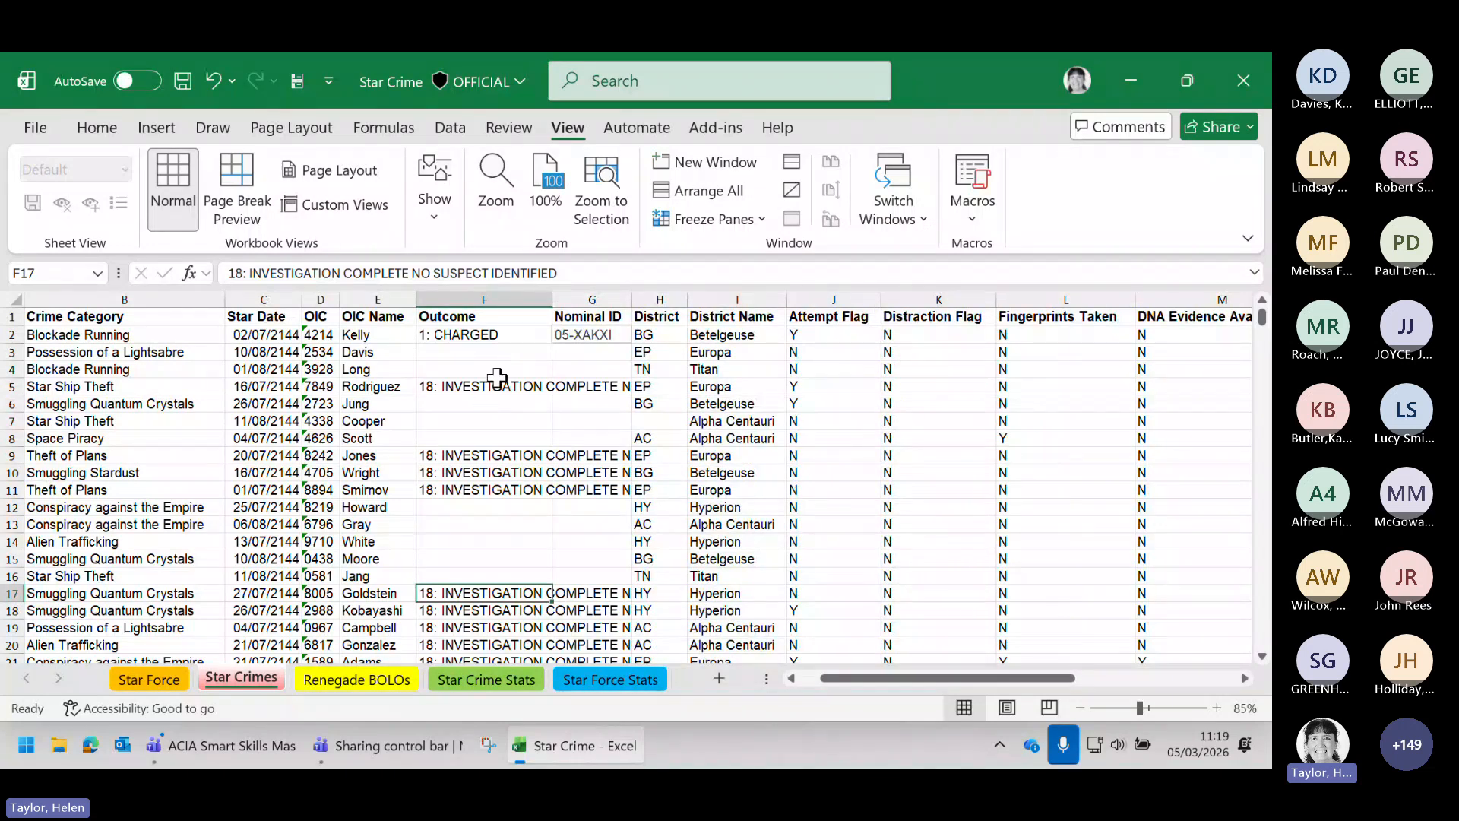
pyautogui.doubleClick(552, 299)
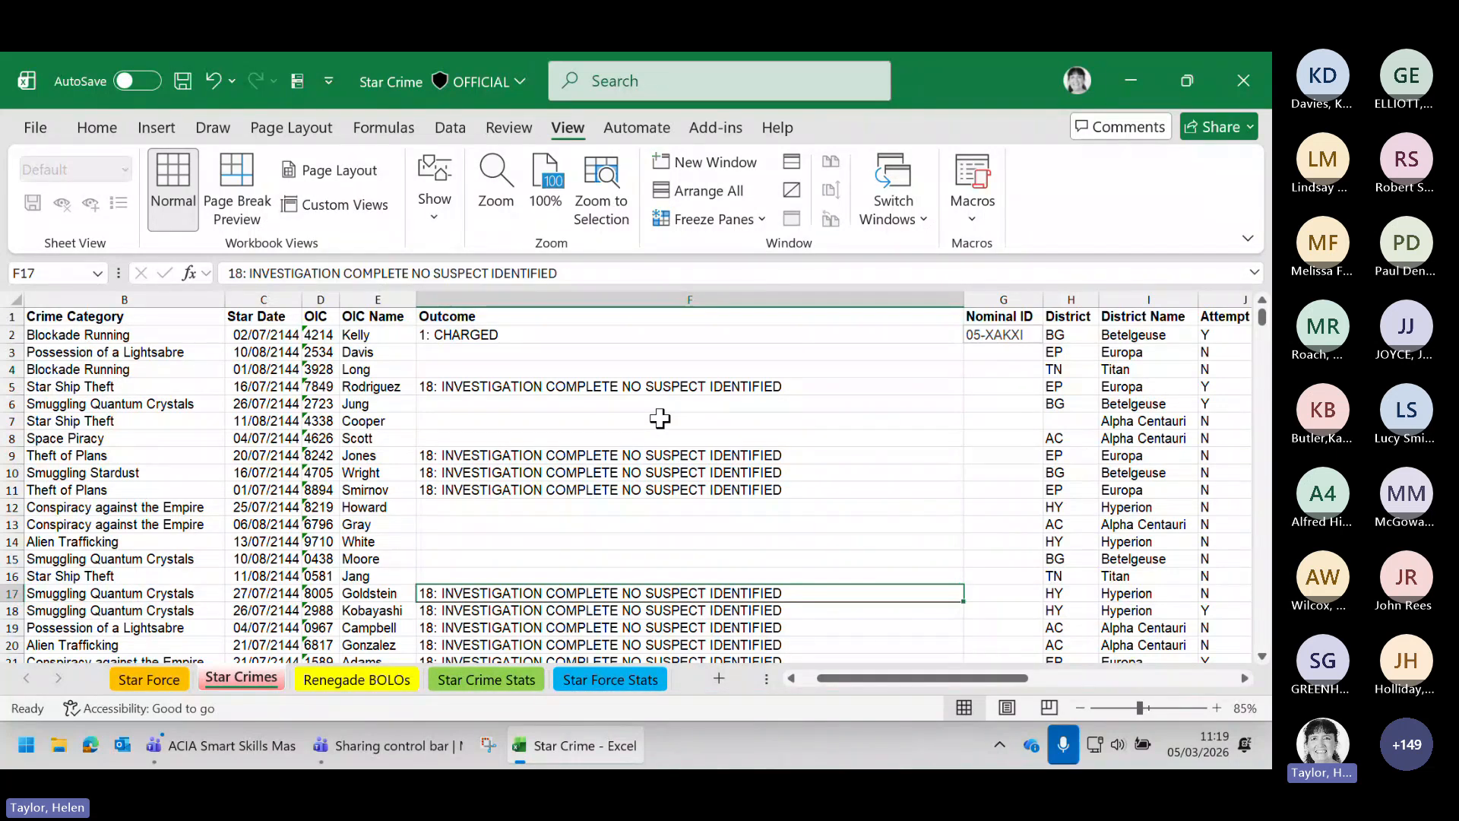
# Set the Outcome column's width to exactly 55 and deselect the column
pyautogui.rightClick(642, 301)
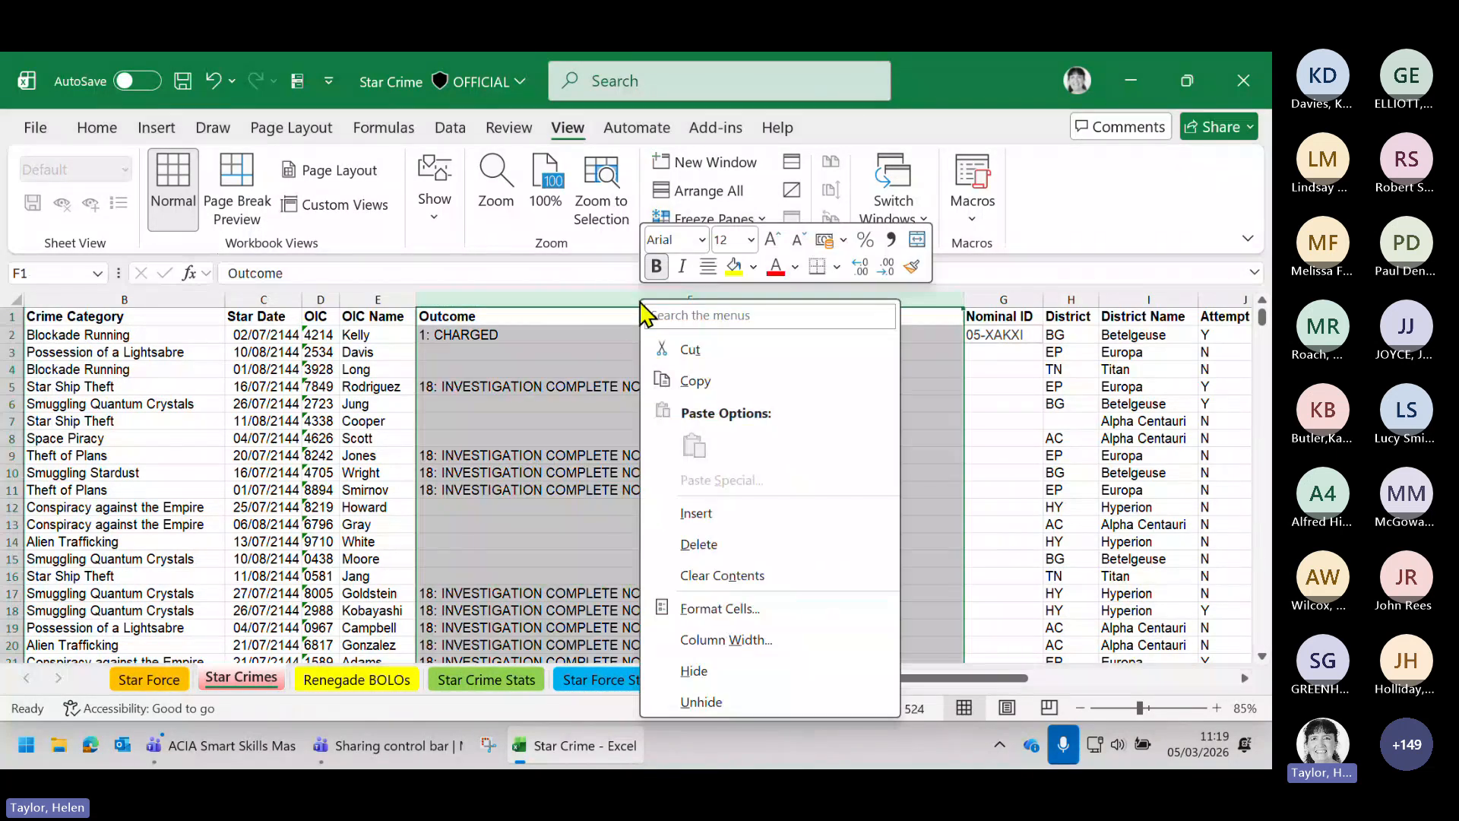
pyautogui.click(732, 642)
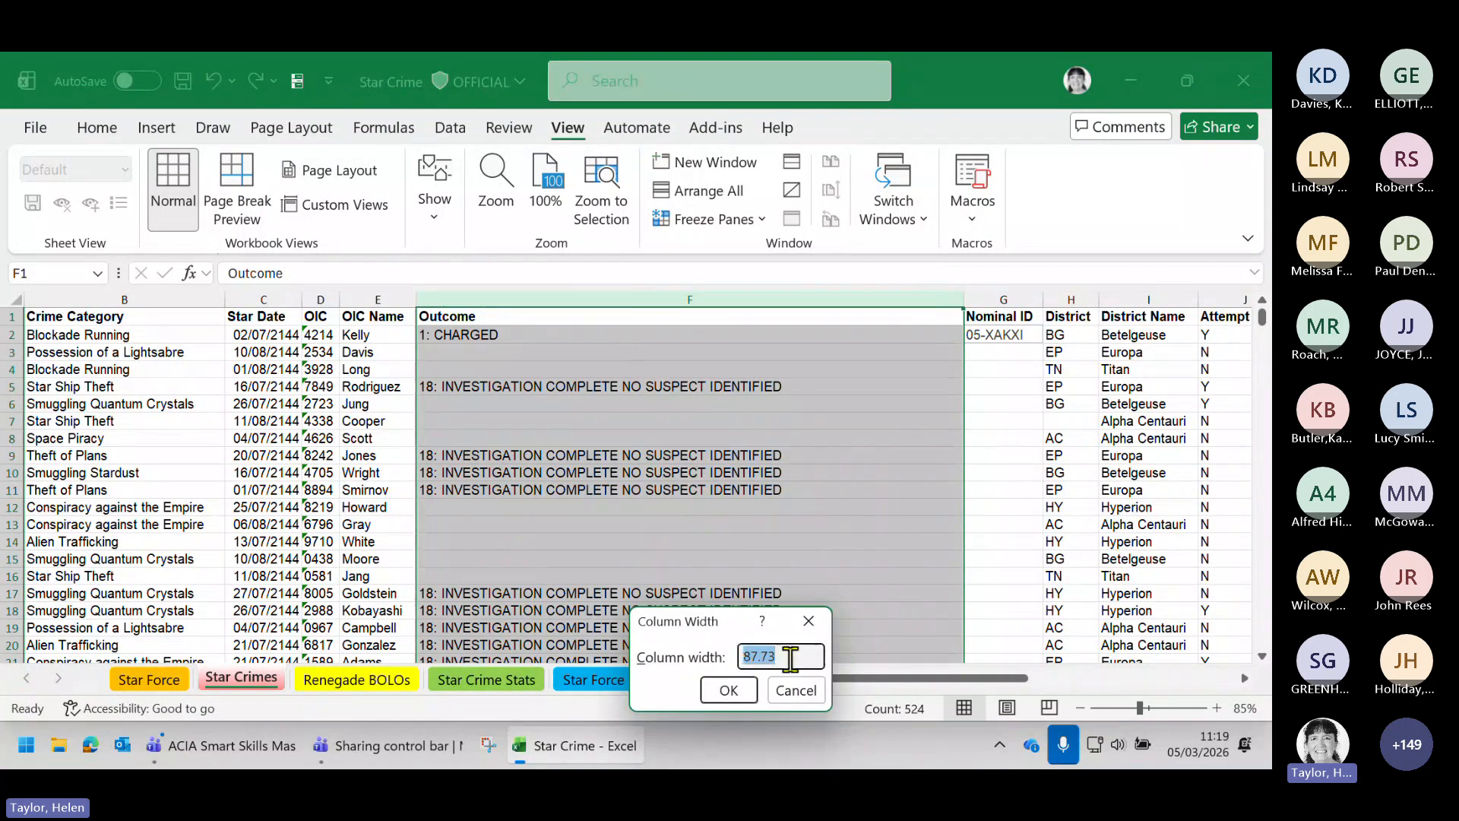
pyautogui.write('55')
pyautogui.press('Return')
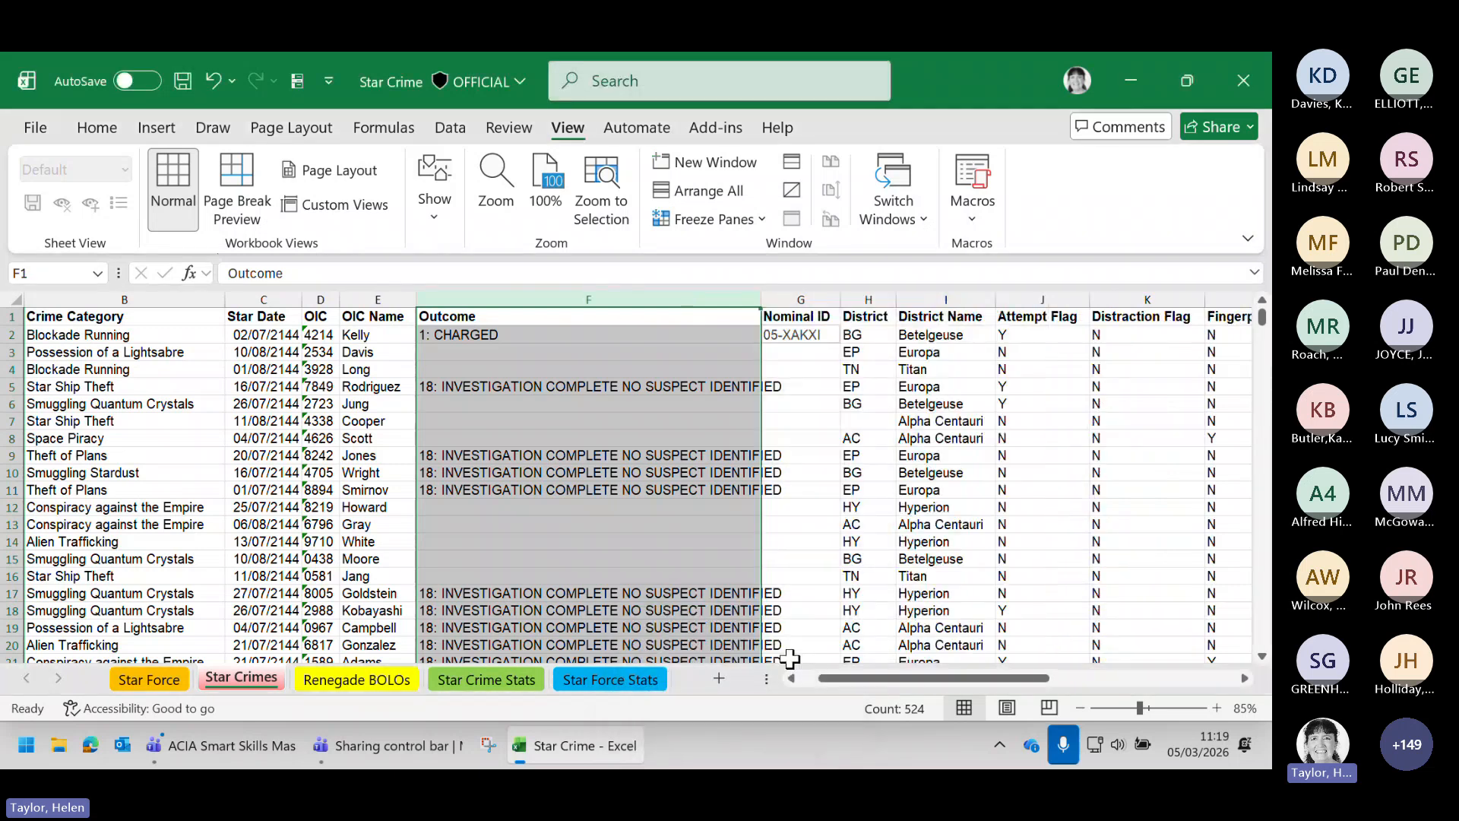
pyautogui.click(780, 526)
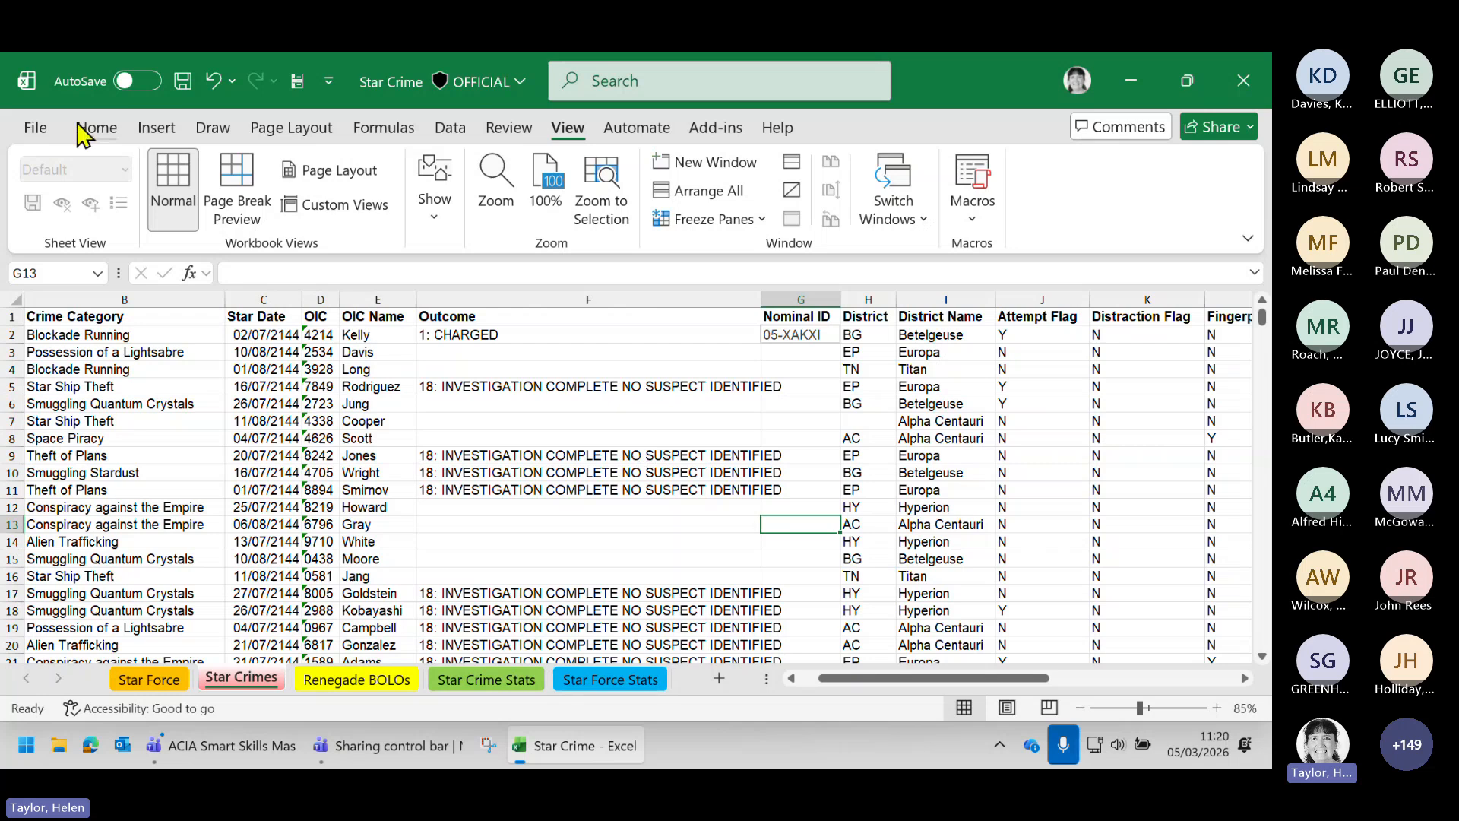
# Show the row height and column width formatting options and close them without choosing one
pyautogui.click(95, 133)
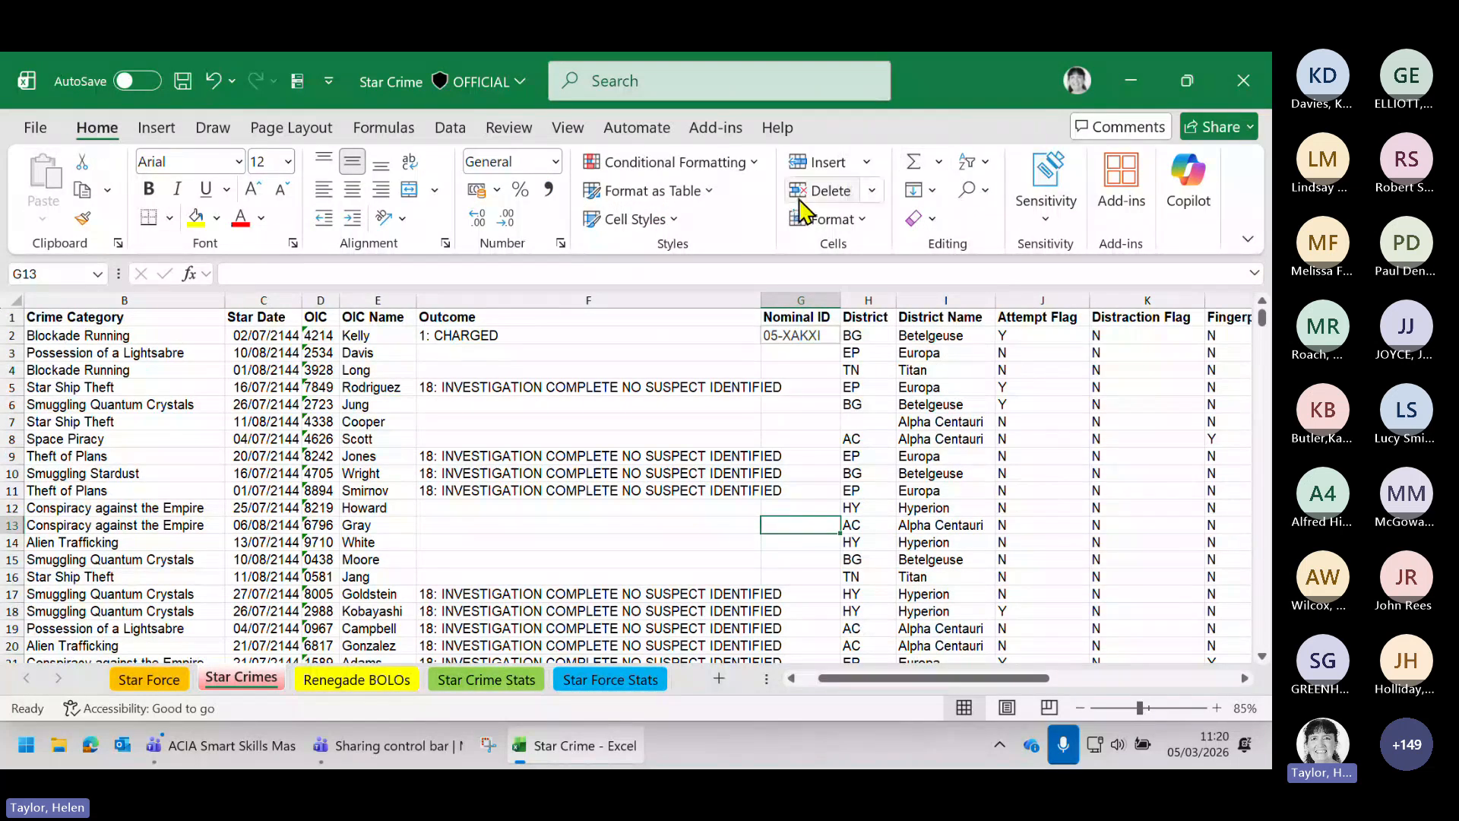
pyautogui.click(863, 223)
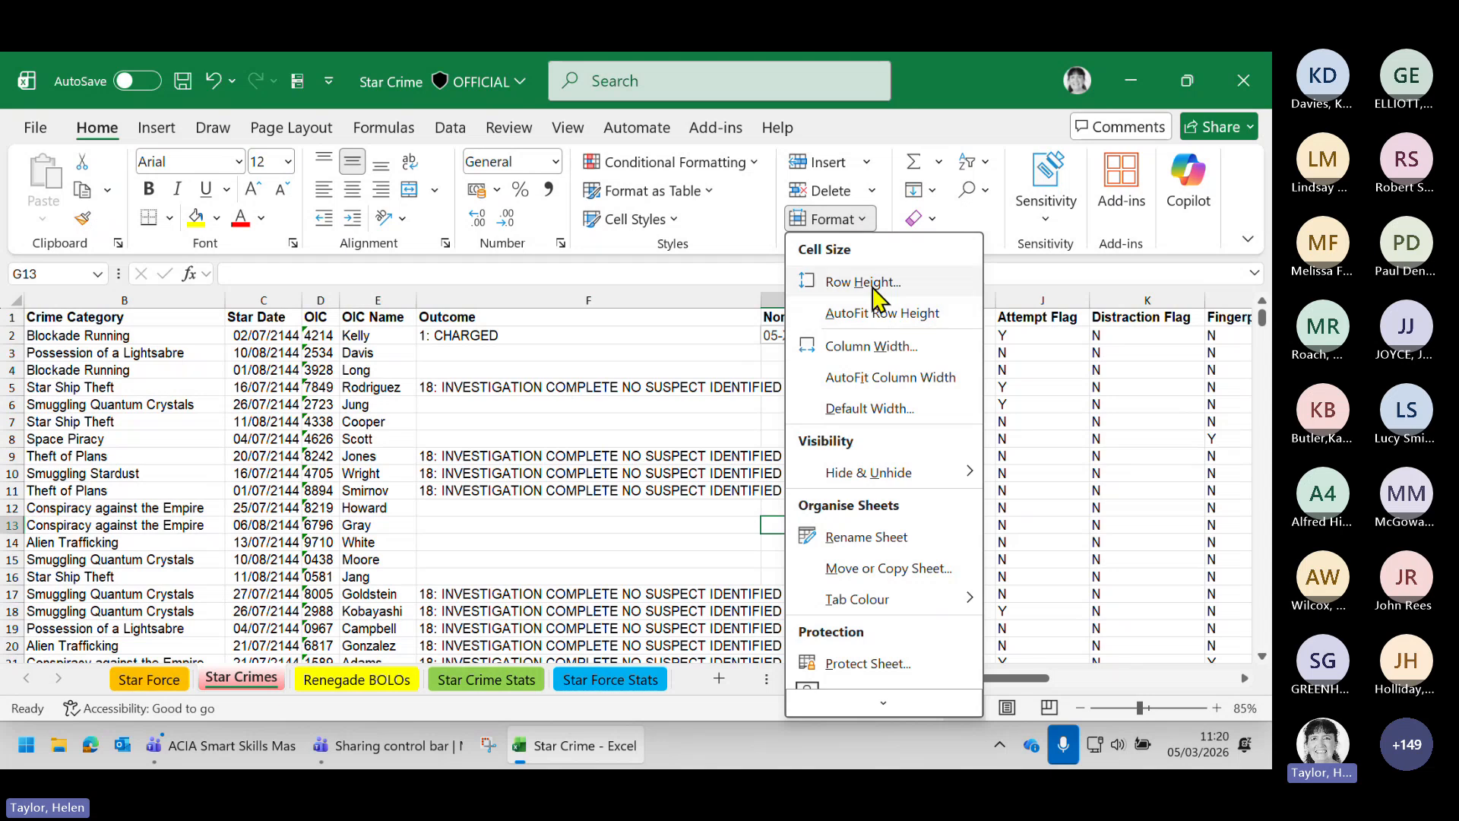
pyautogui.click(570, 426)
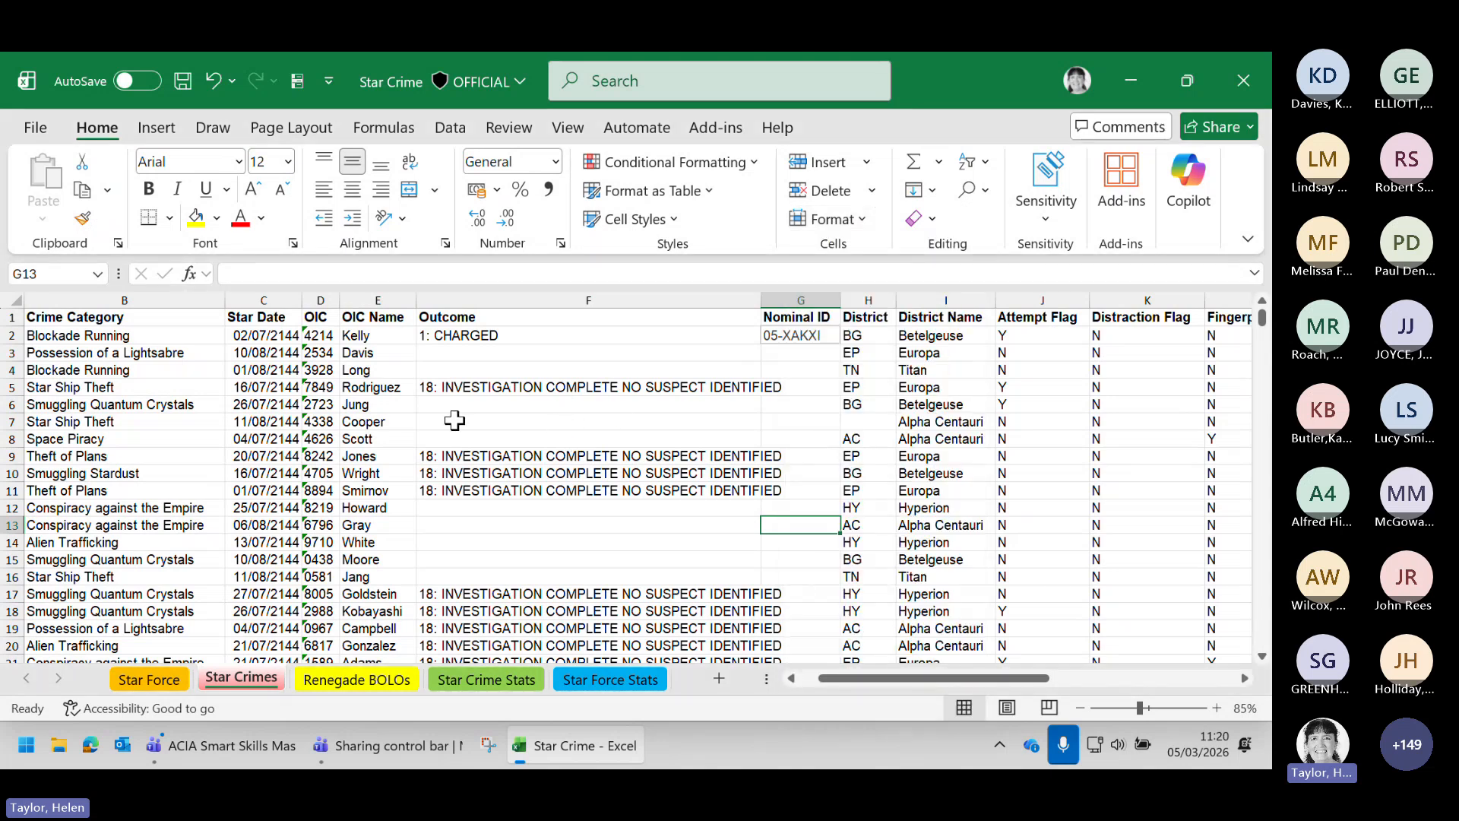
# Narrow the Outcome, OIC Name and District Name columns so their contents are cut off
pyautogui.moveTo(762, 299); pyautogui.dragTo(557, 310)
pyautogui.moveTo(415, 301); pyautogui.dragTo(384, 301)
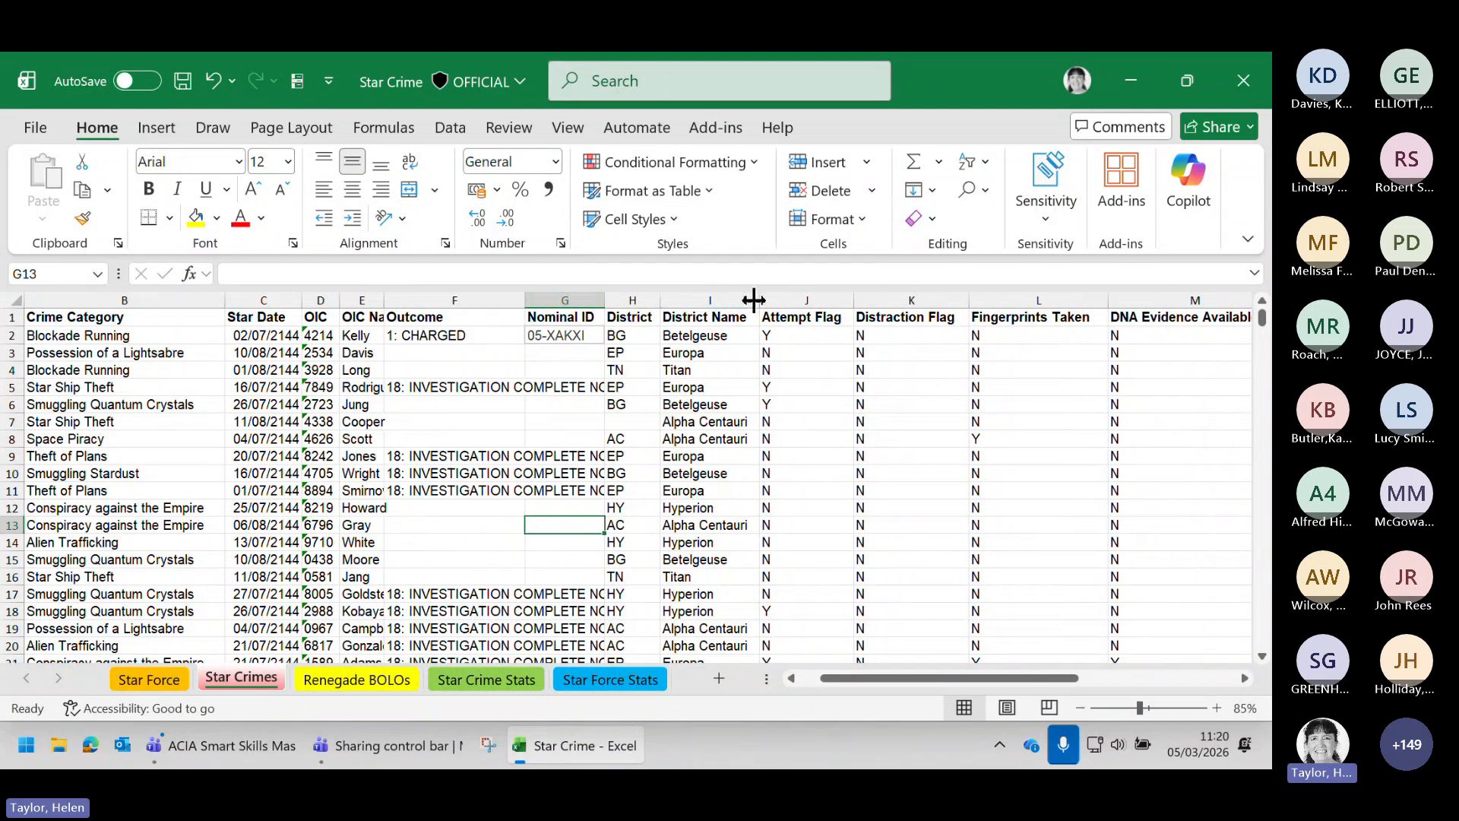
pyautogui.moveTo(760, 300); pyautogui.dragTo(715, 300)
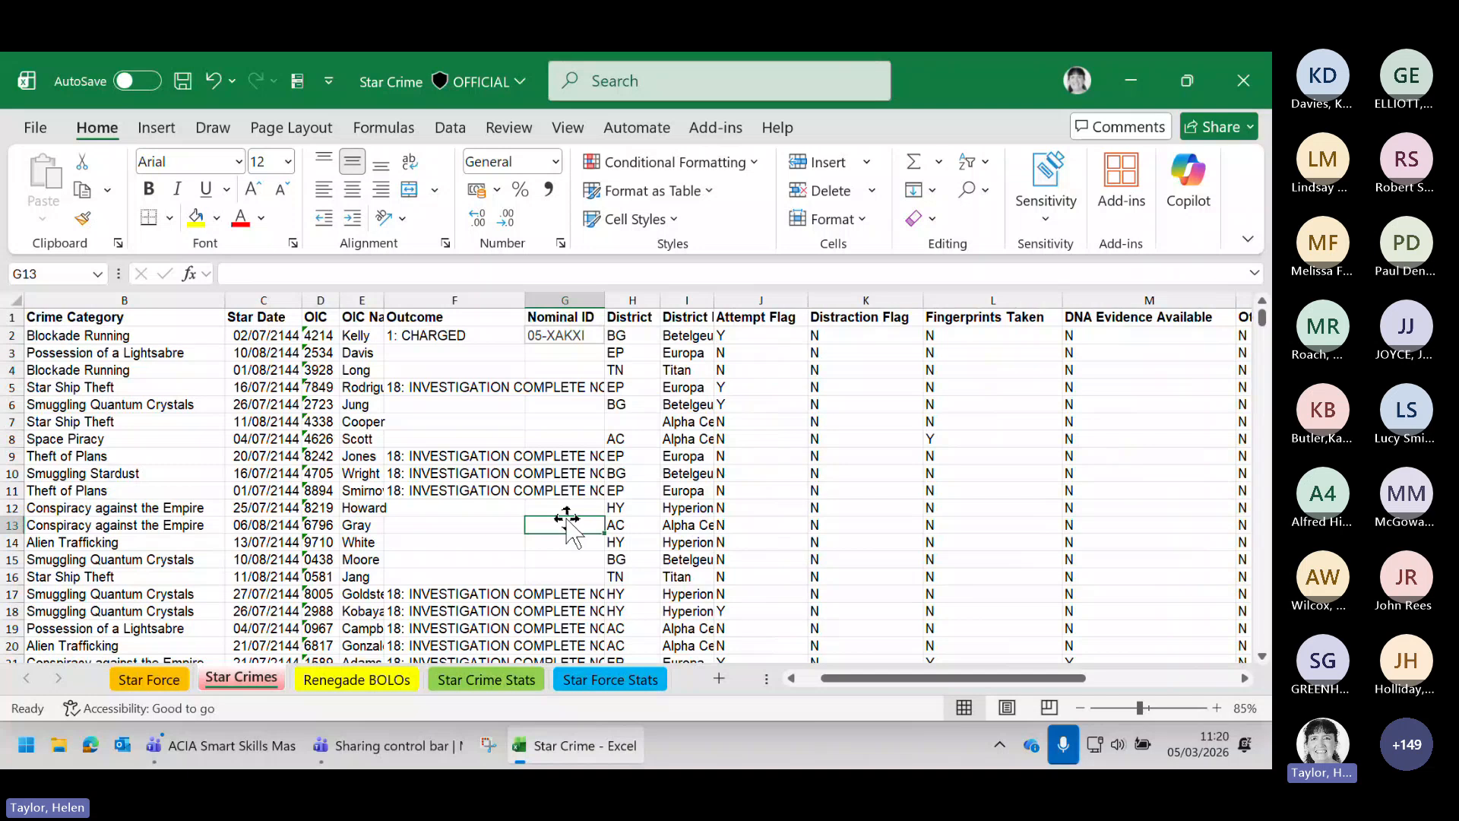
# Autofit all columns of the Star Crimes sheet at once and clear the whole-sheet selection
pyautogui.click(16, 301)
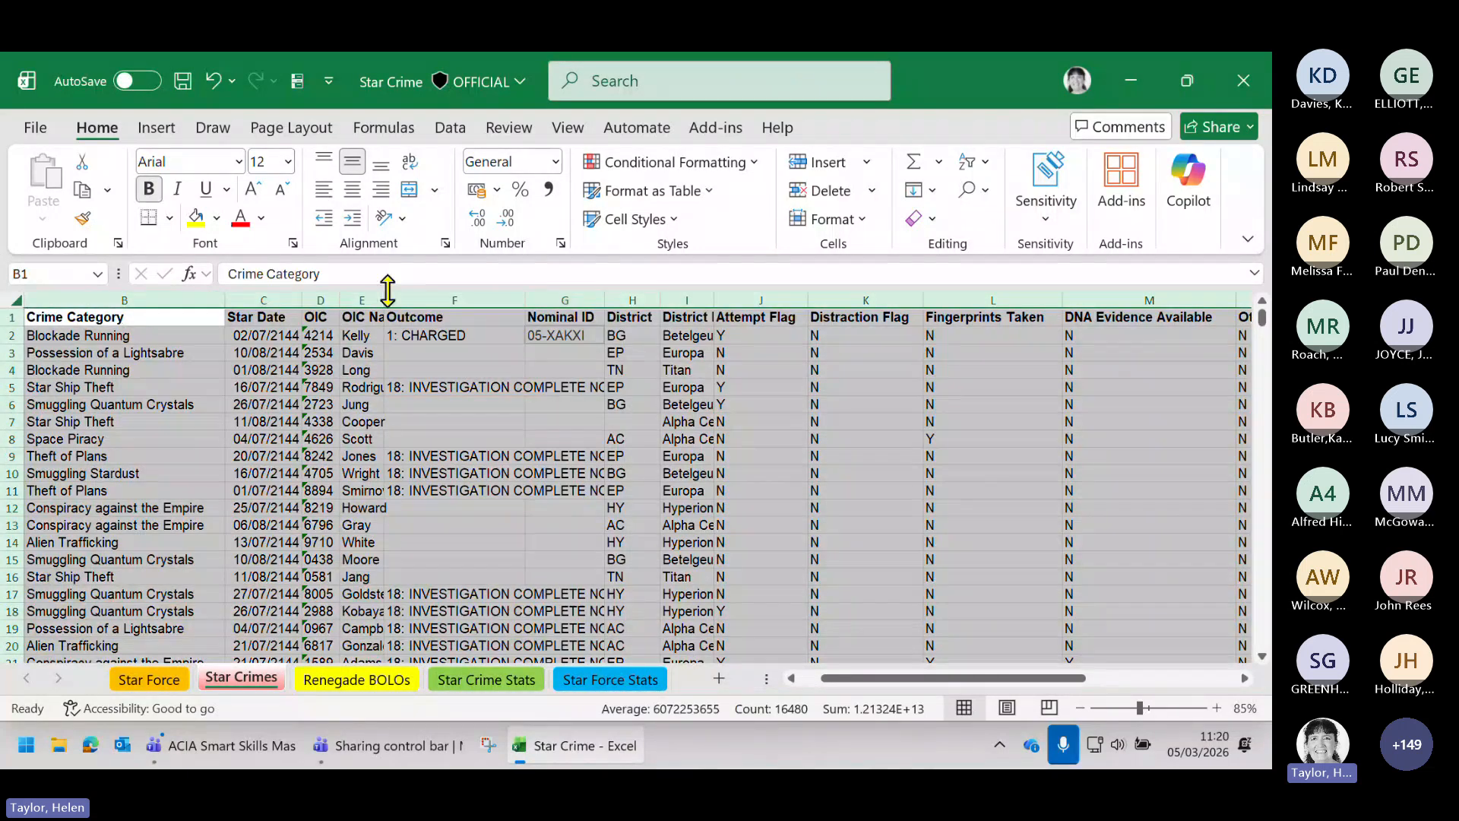
pyautogui.doubleClick(605, 300)
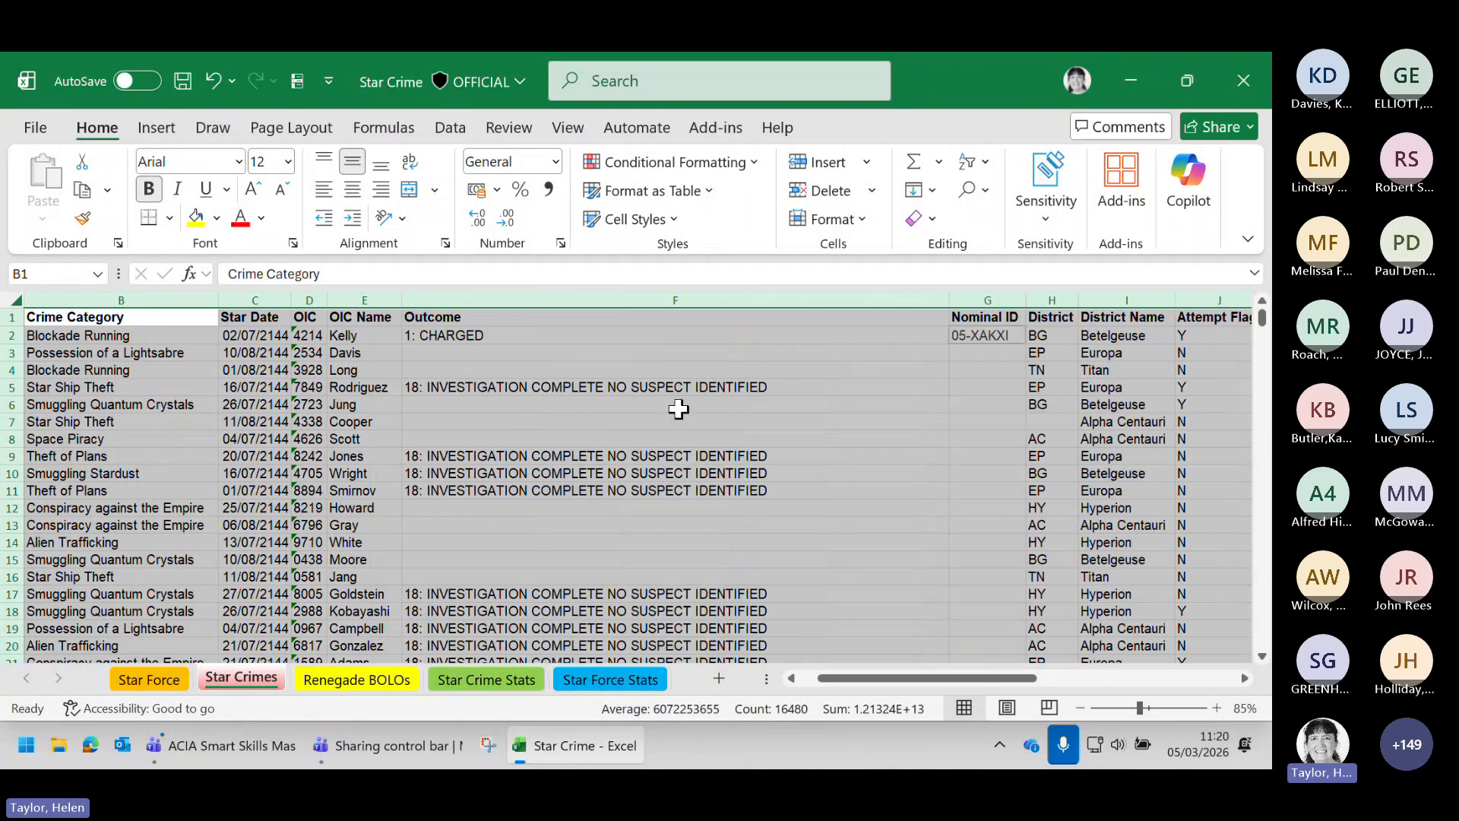
pyautogui.click(823, 441)
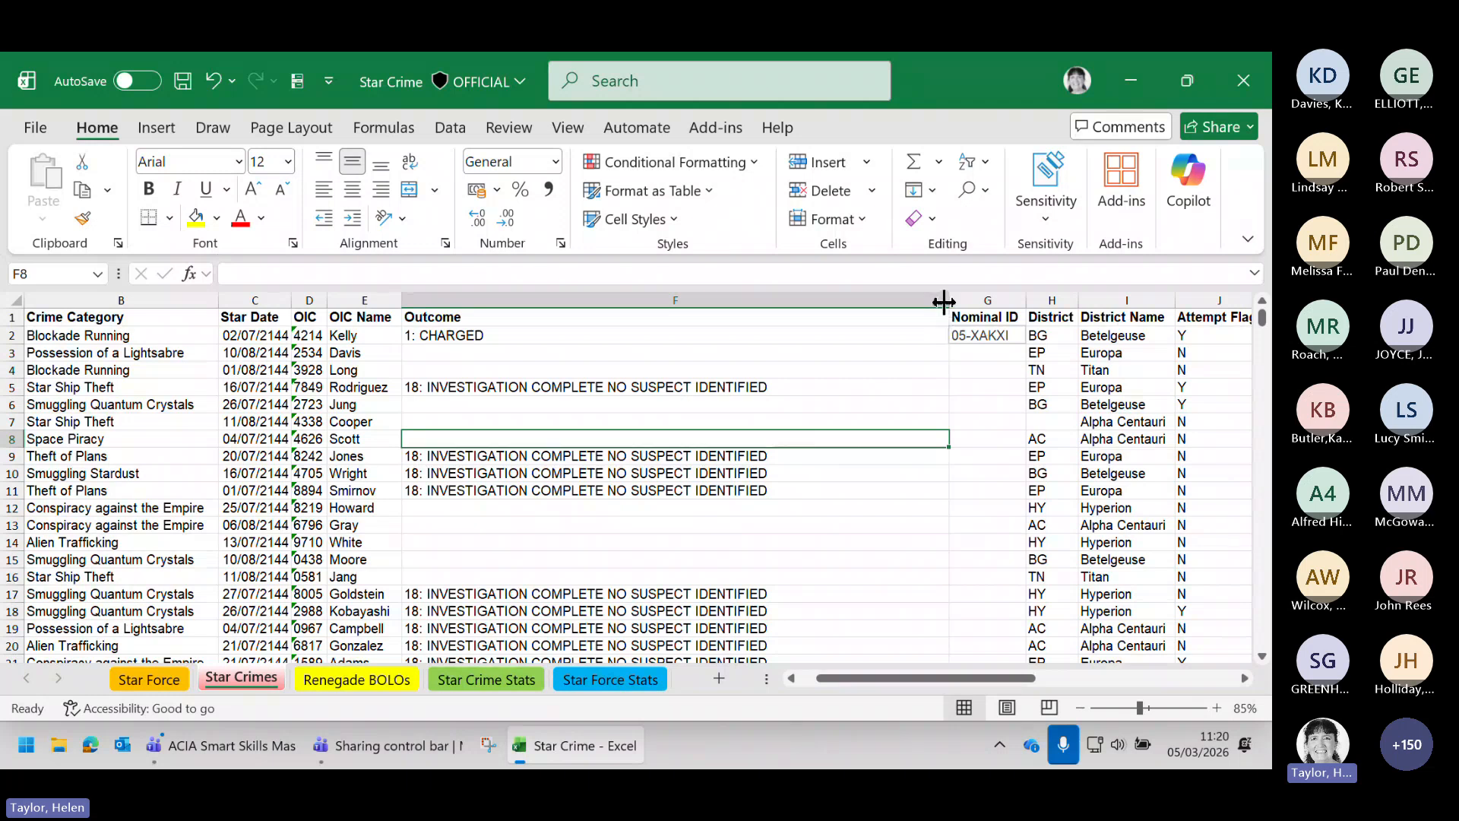
# Narrow the Outcome column to about the width of its heading and compare the full contents of cells F2 and G2
pyautogui.moveTo(948, 304); pyautogui.dragTo(470, 312)
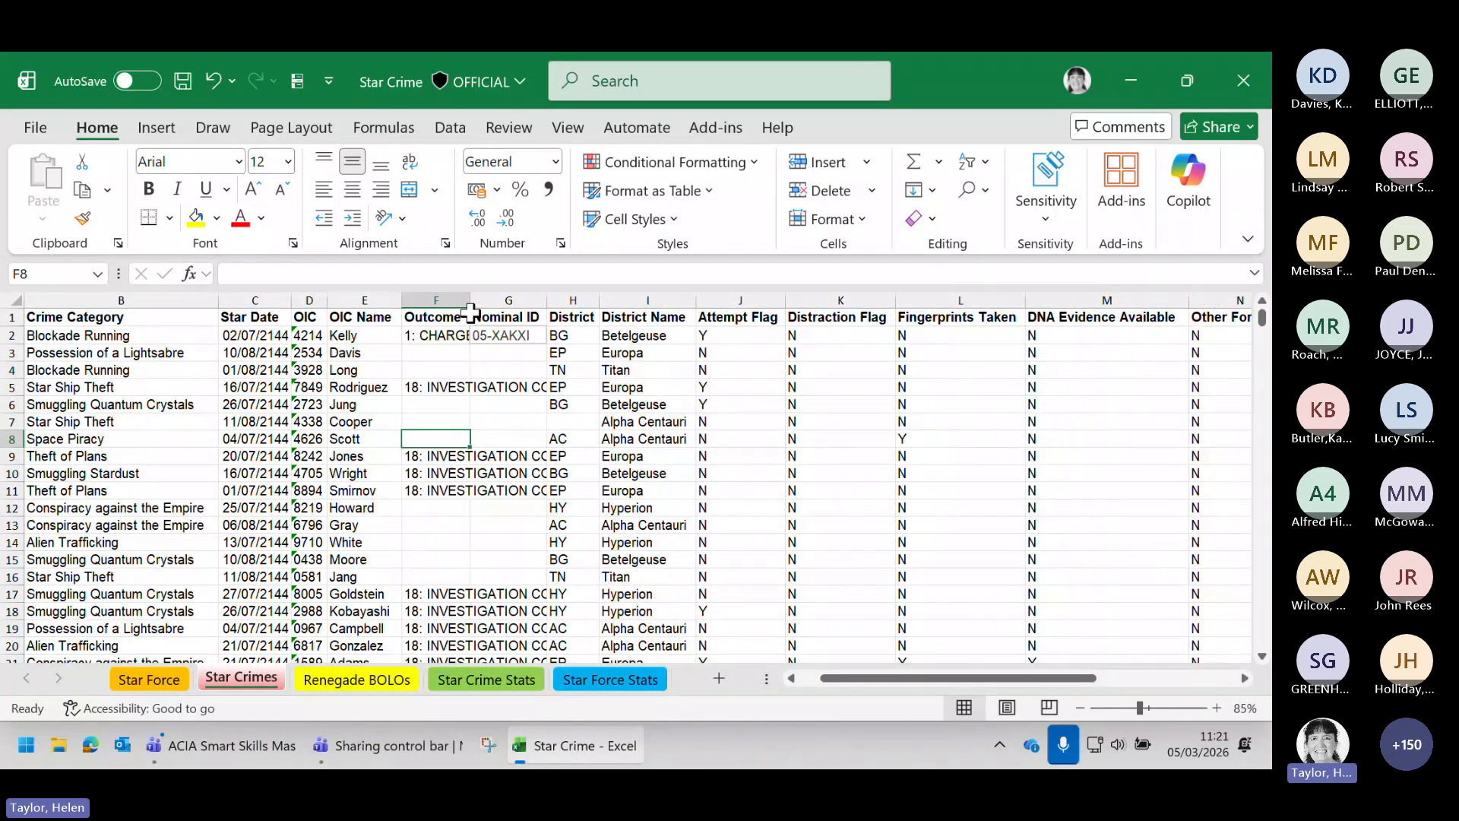
pyautogui.click(446, 340)
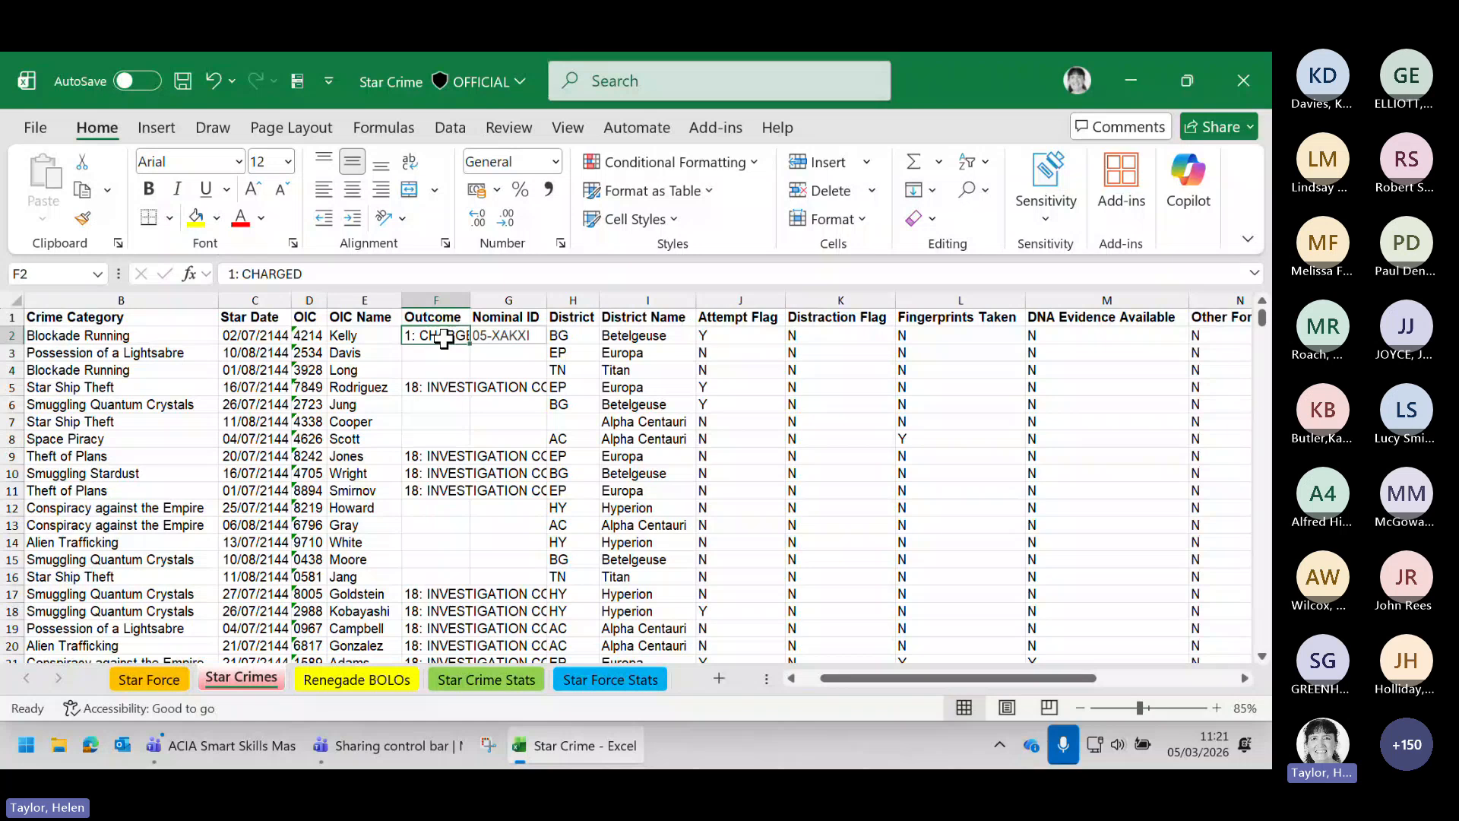
pyautogui.click(528, 335)
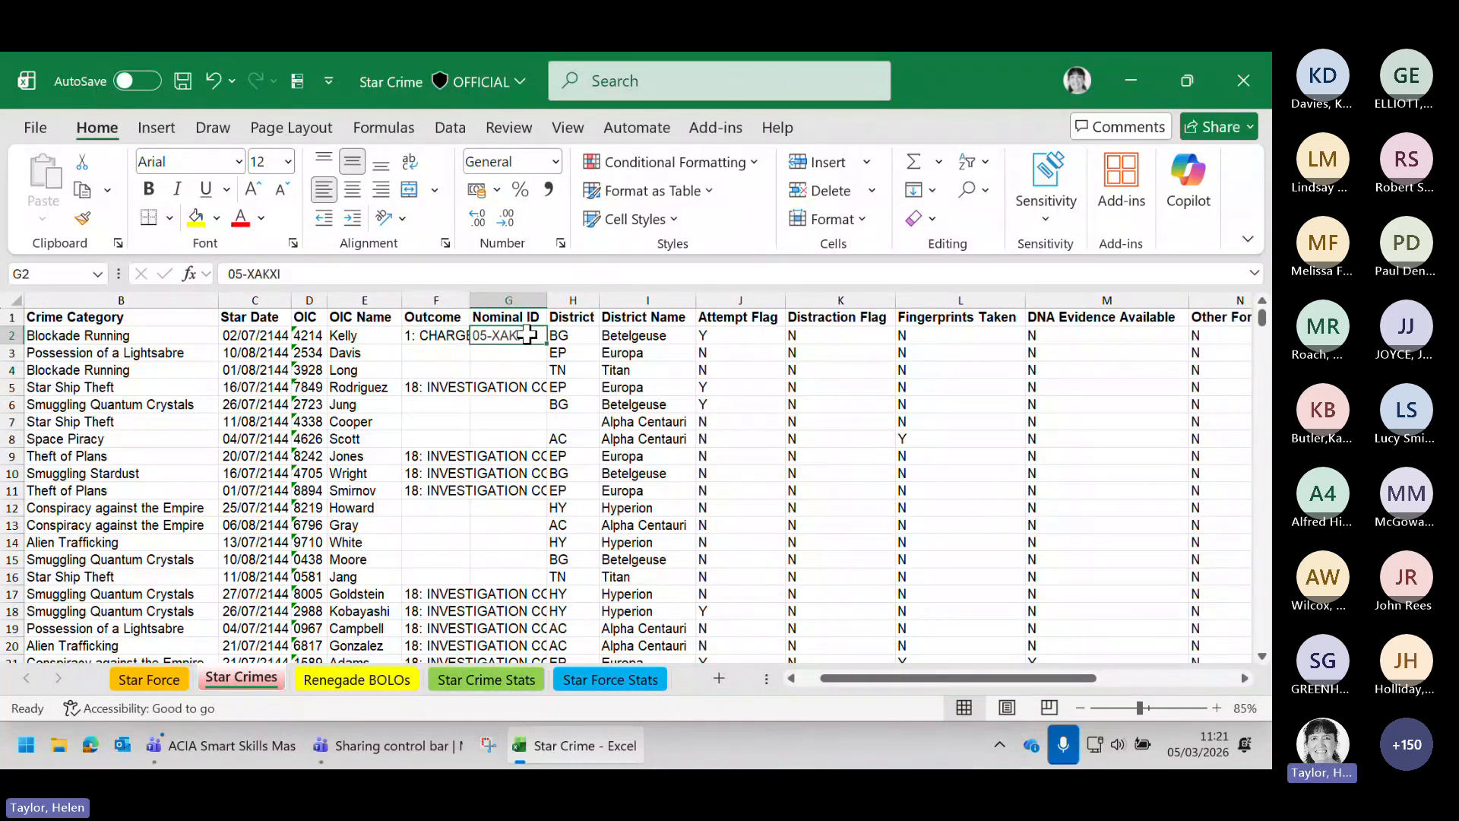
pyautogui.click(454, 339)
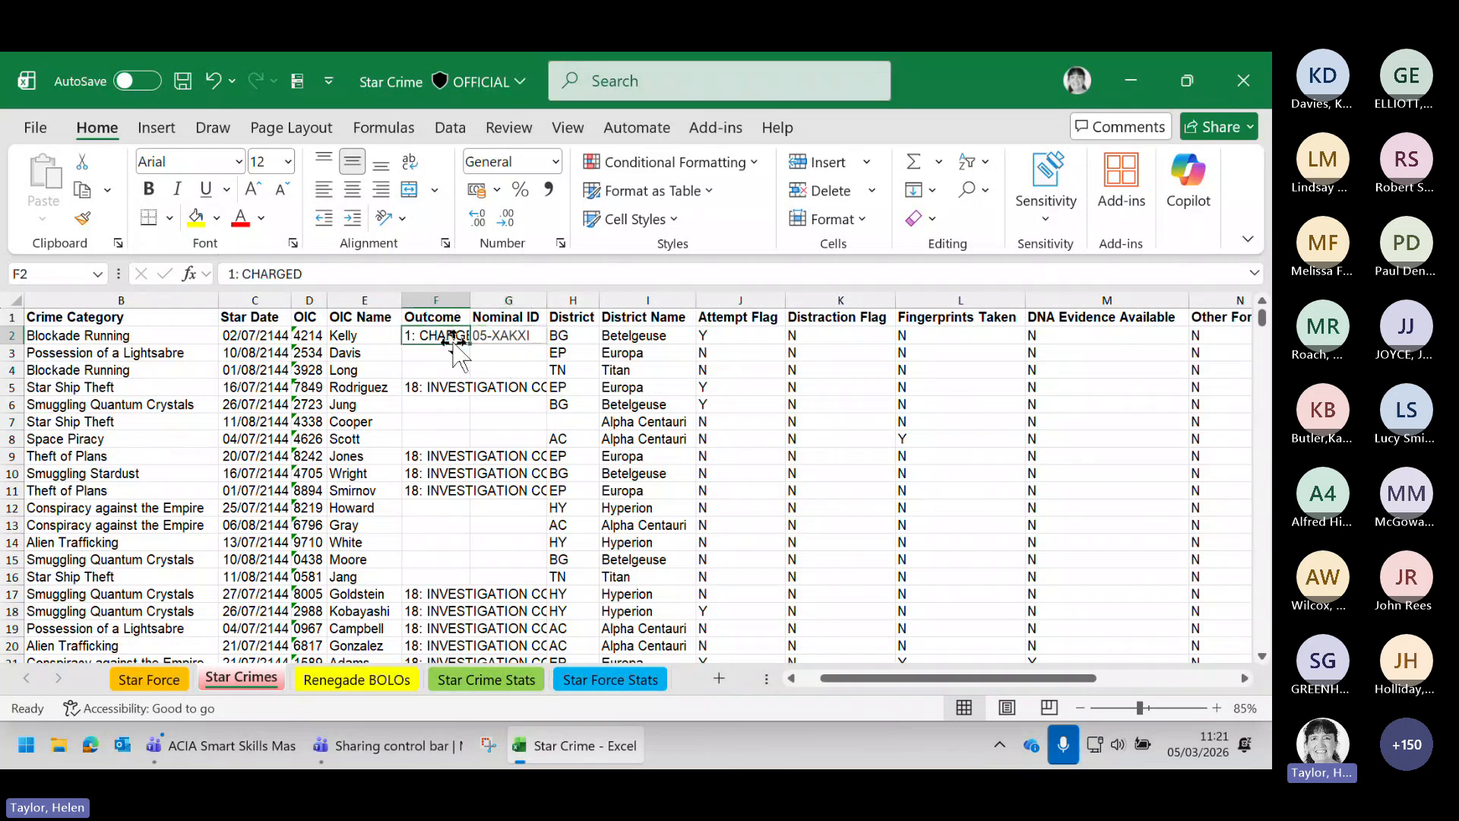
# Wrap the text in cell F2 of the Outcome column
pyautogui.click(495, 337)
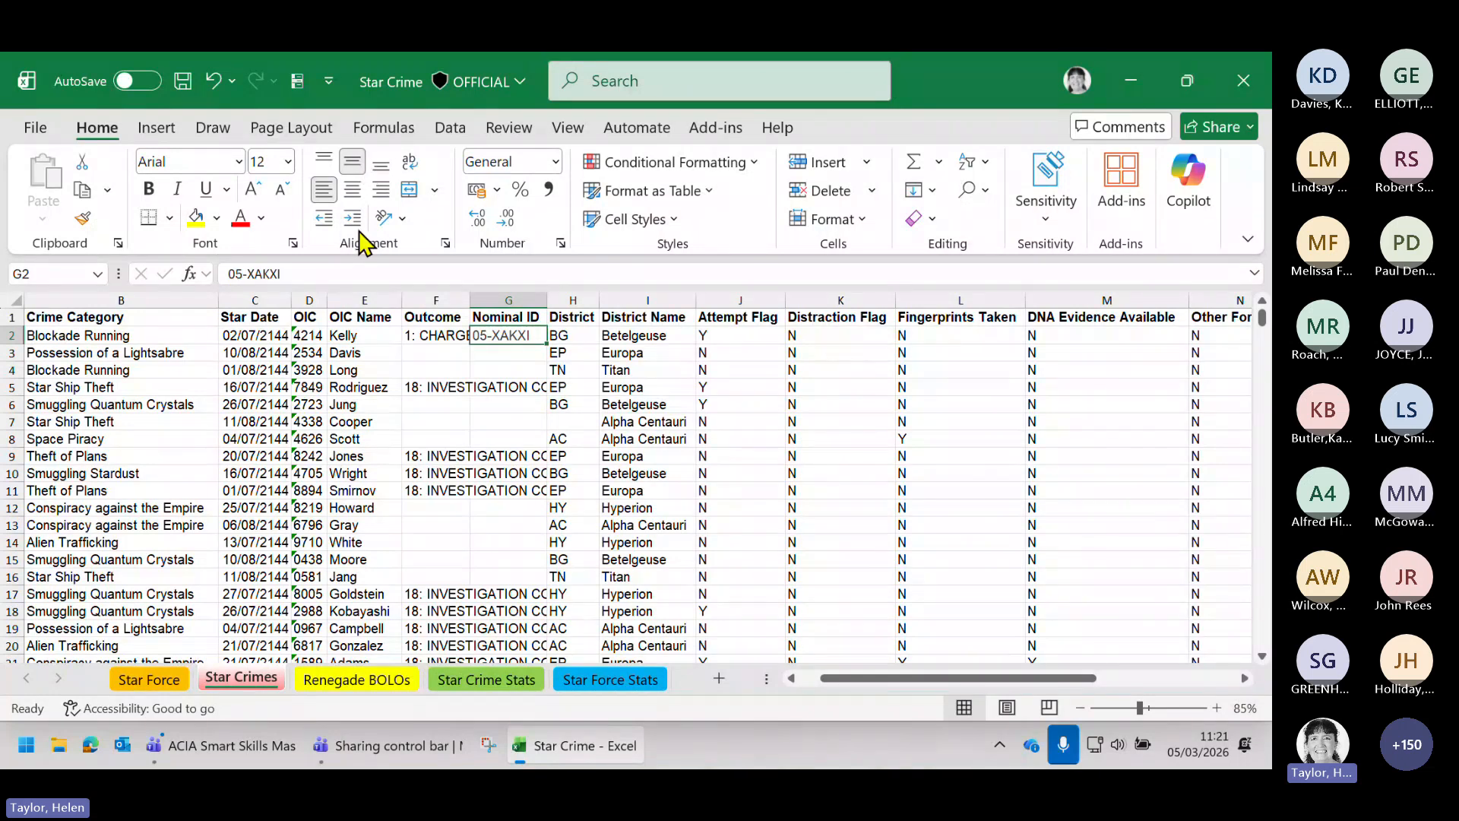
pyautogui.click(430, 336)
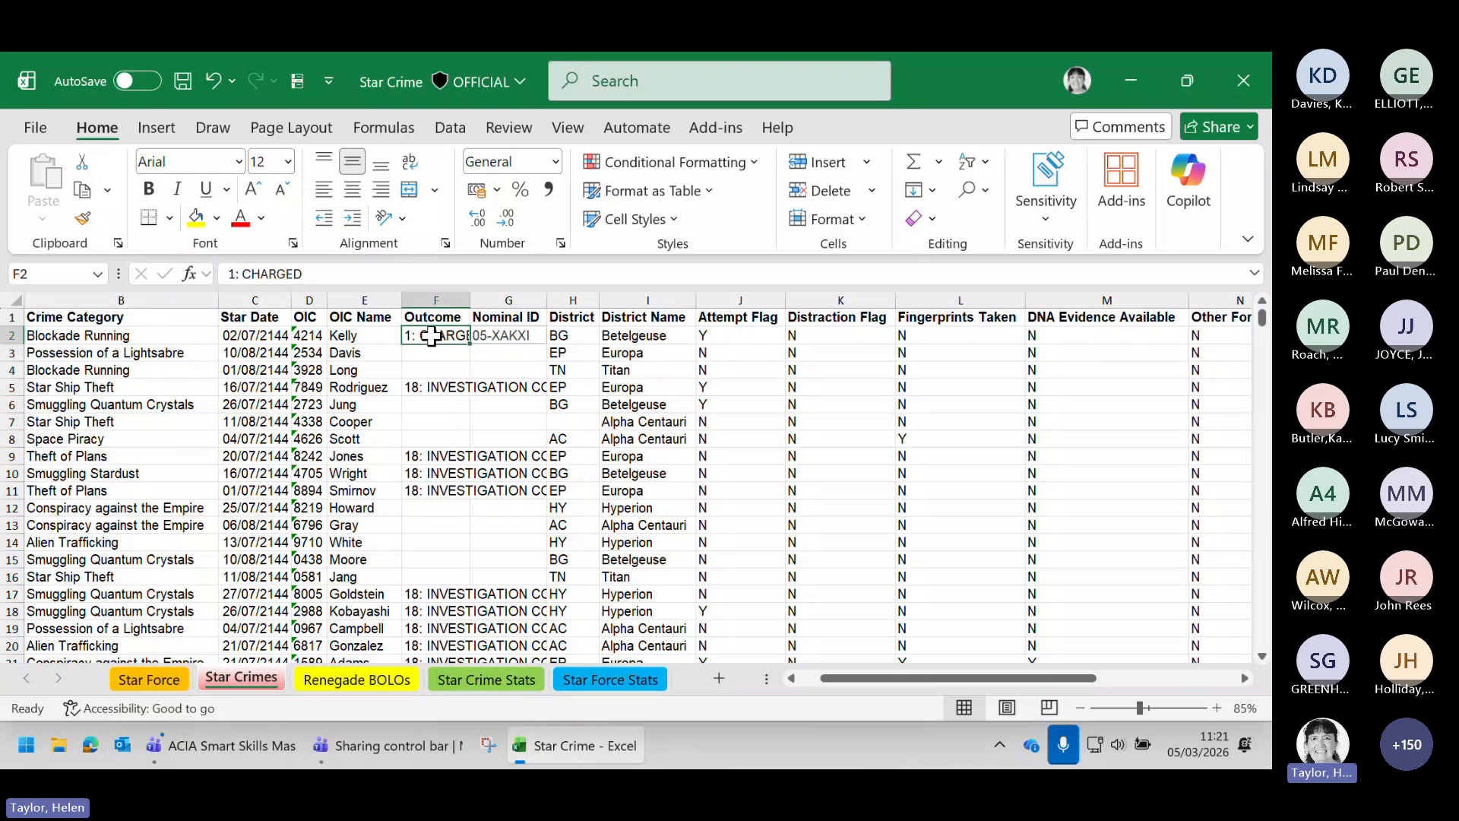
pyautogui.click(410, 162)
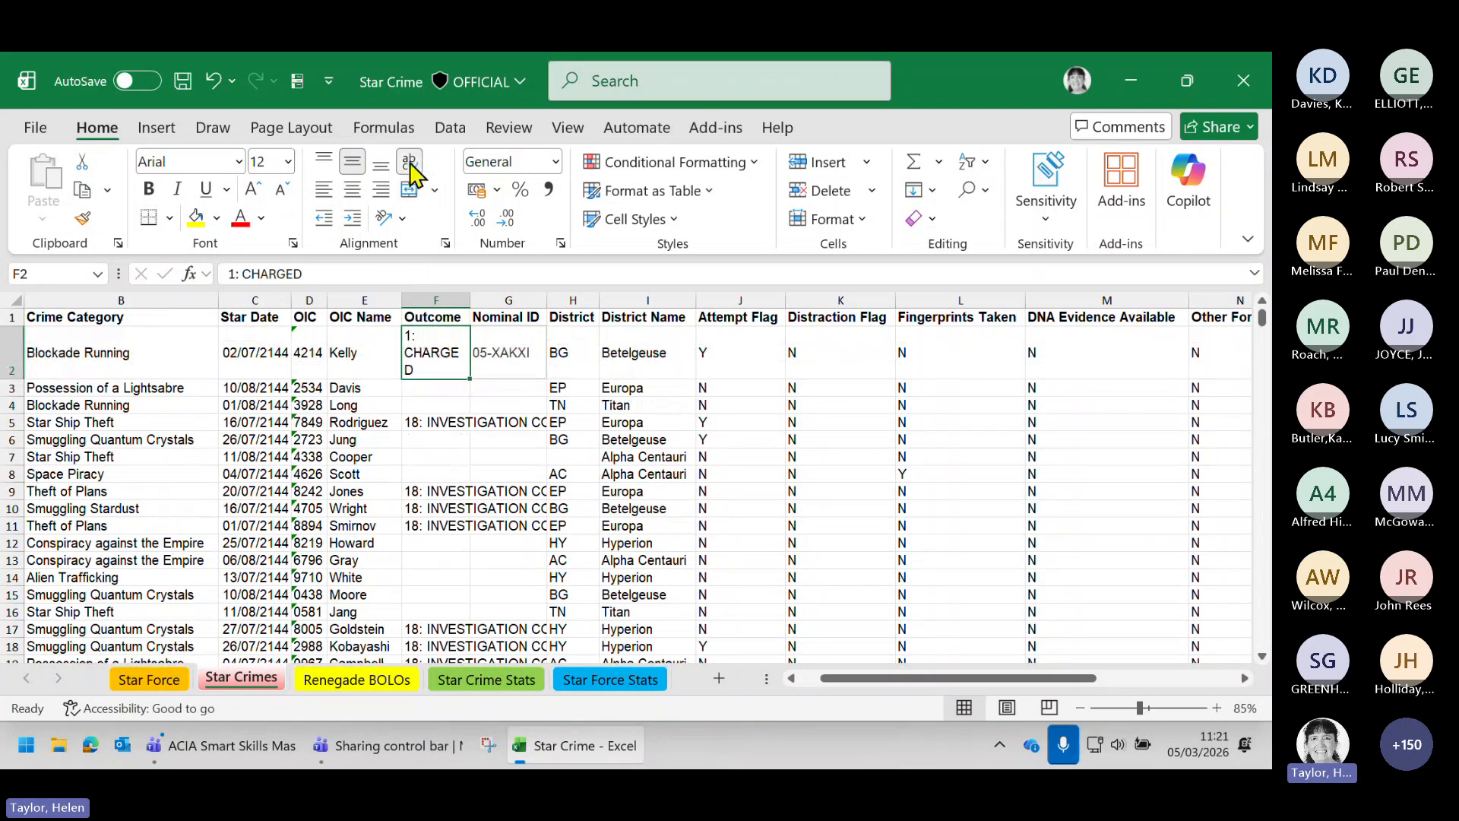
# Autofit the width of the whole Outcome column to its contents
pyautogui.click(449, 301)
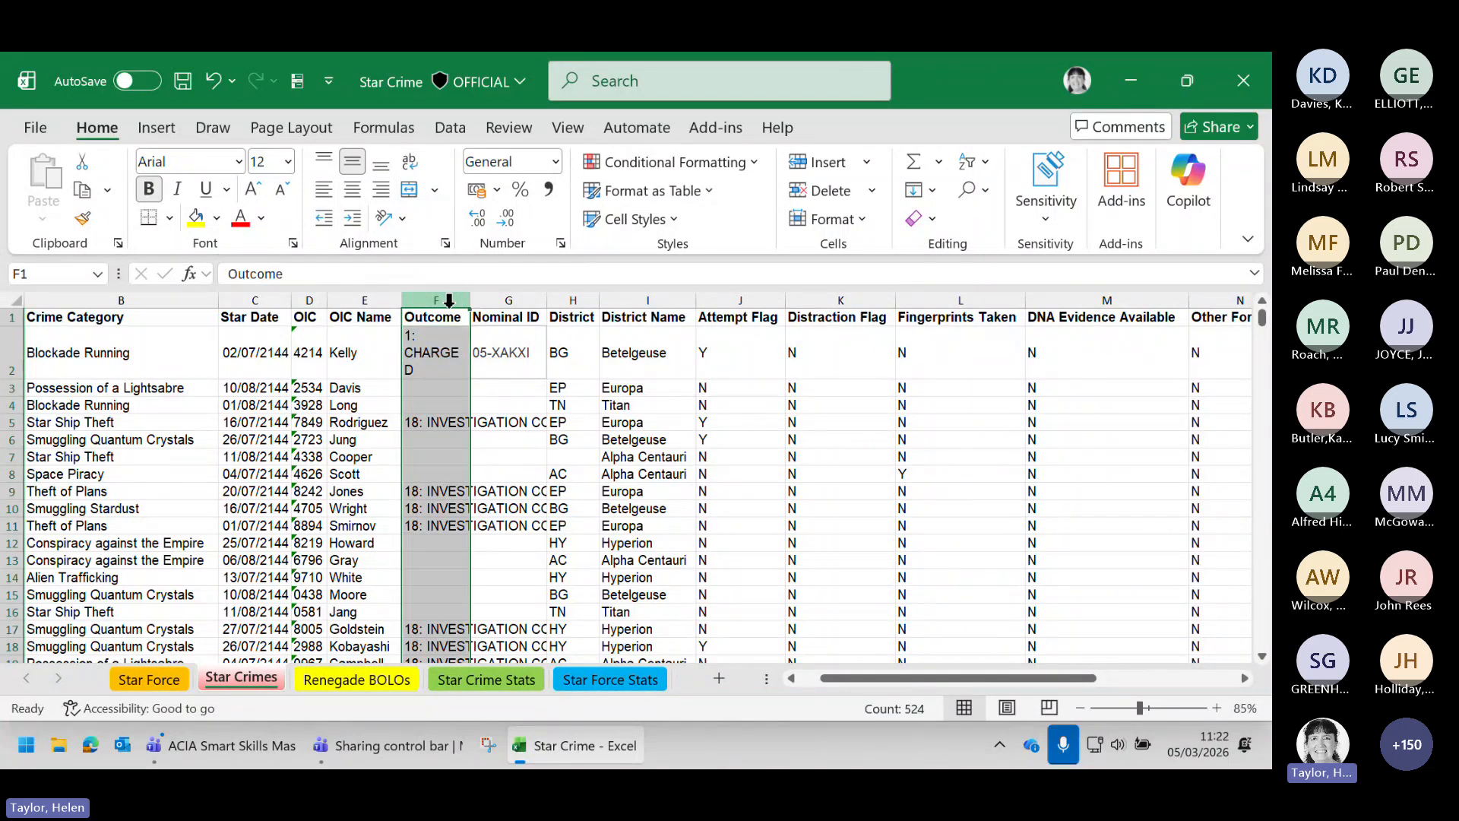
pyautogui.rightClick(448, 301)
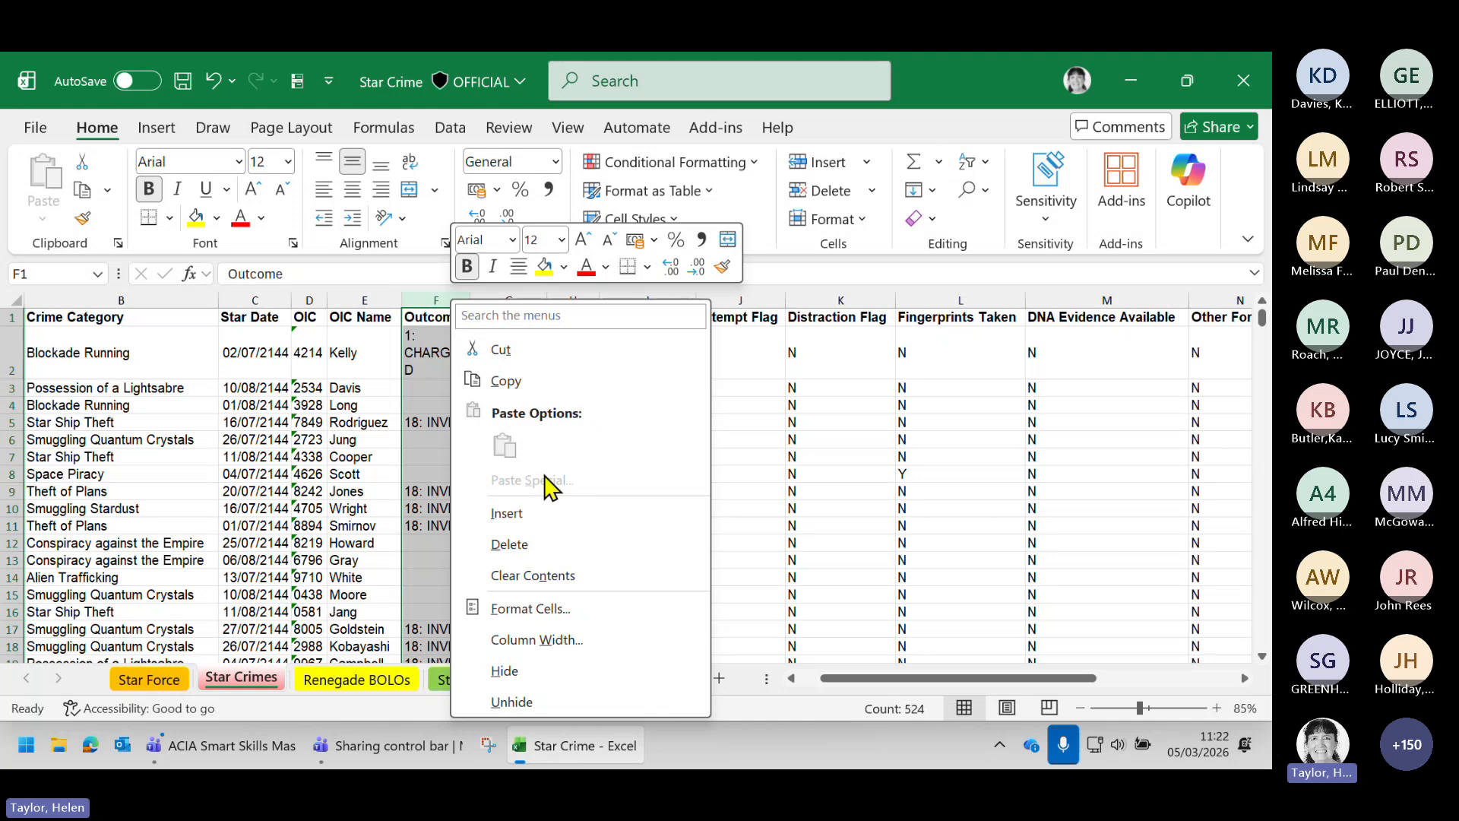
pyautogui.click(92, 133)
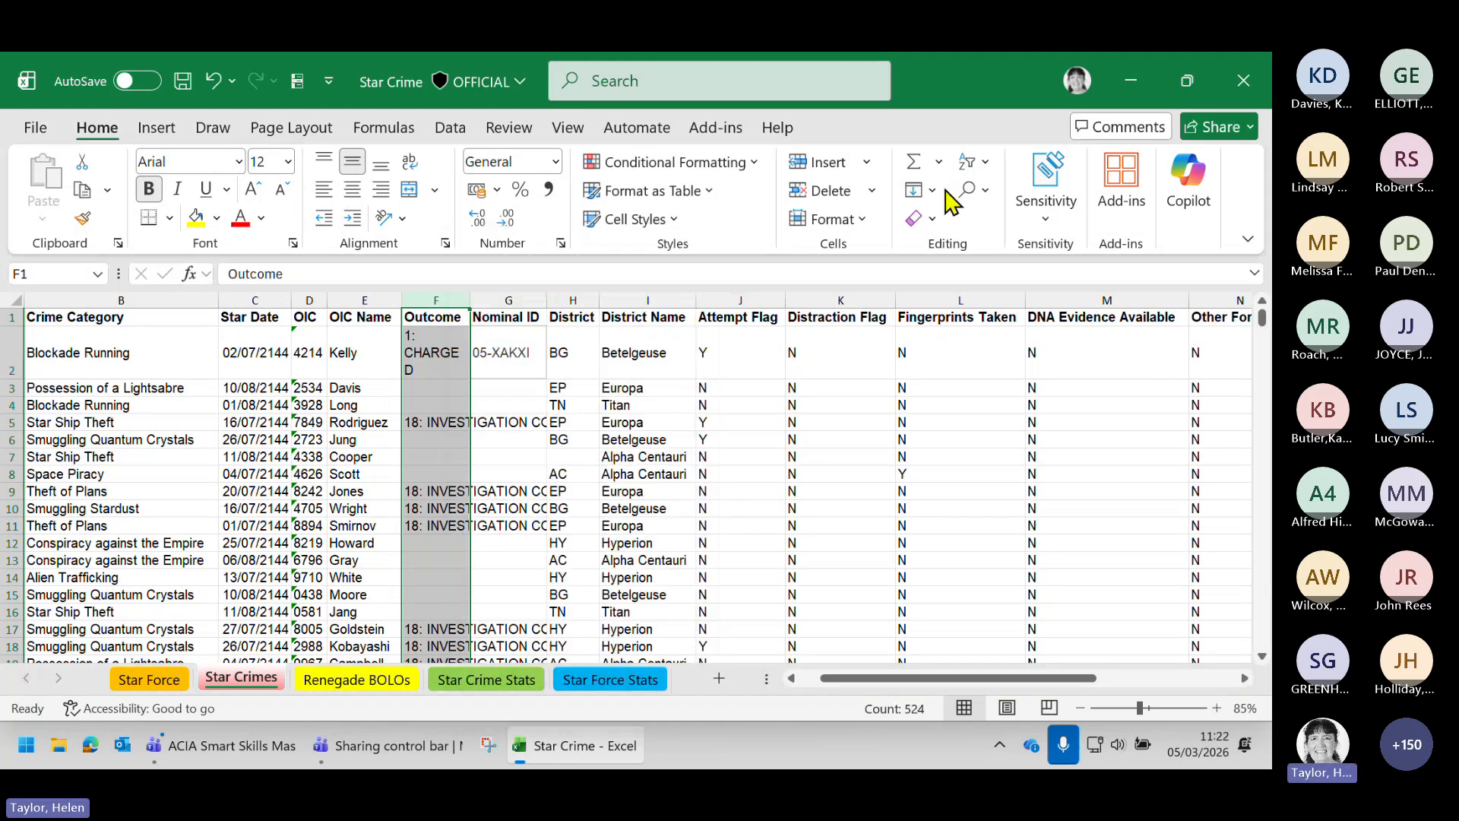
pyautogui.click(867, 225)
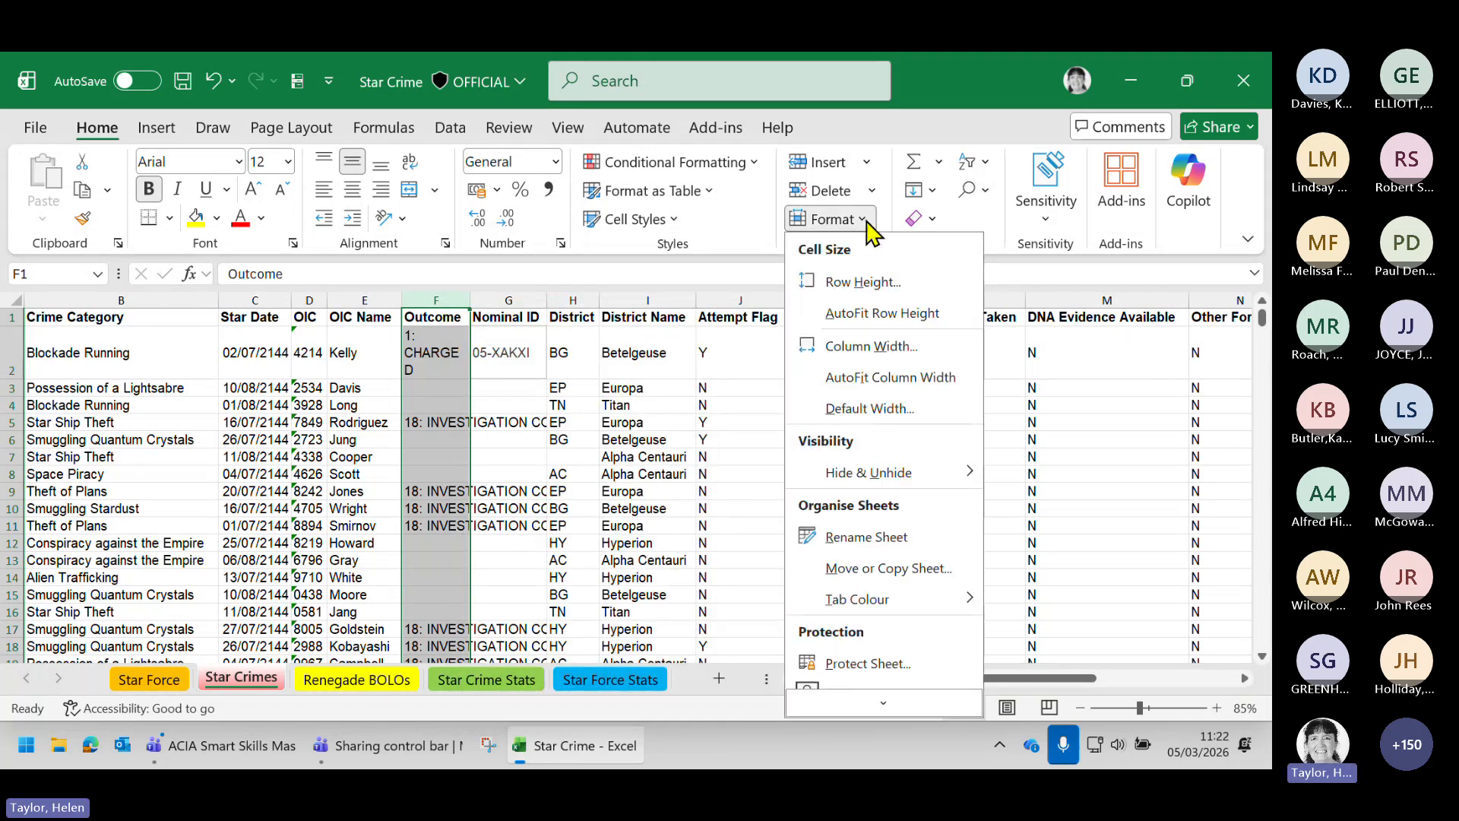
pyautogui.click(907, 383)
# Check the text wrapping option in the alignment formatting of cell F2 and leave without changing it
pyautogui.click(742, 372)
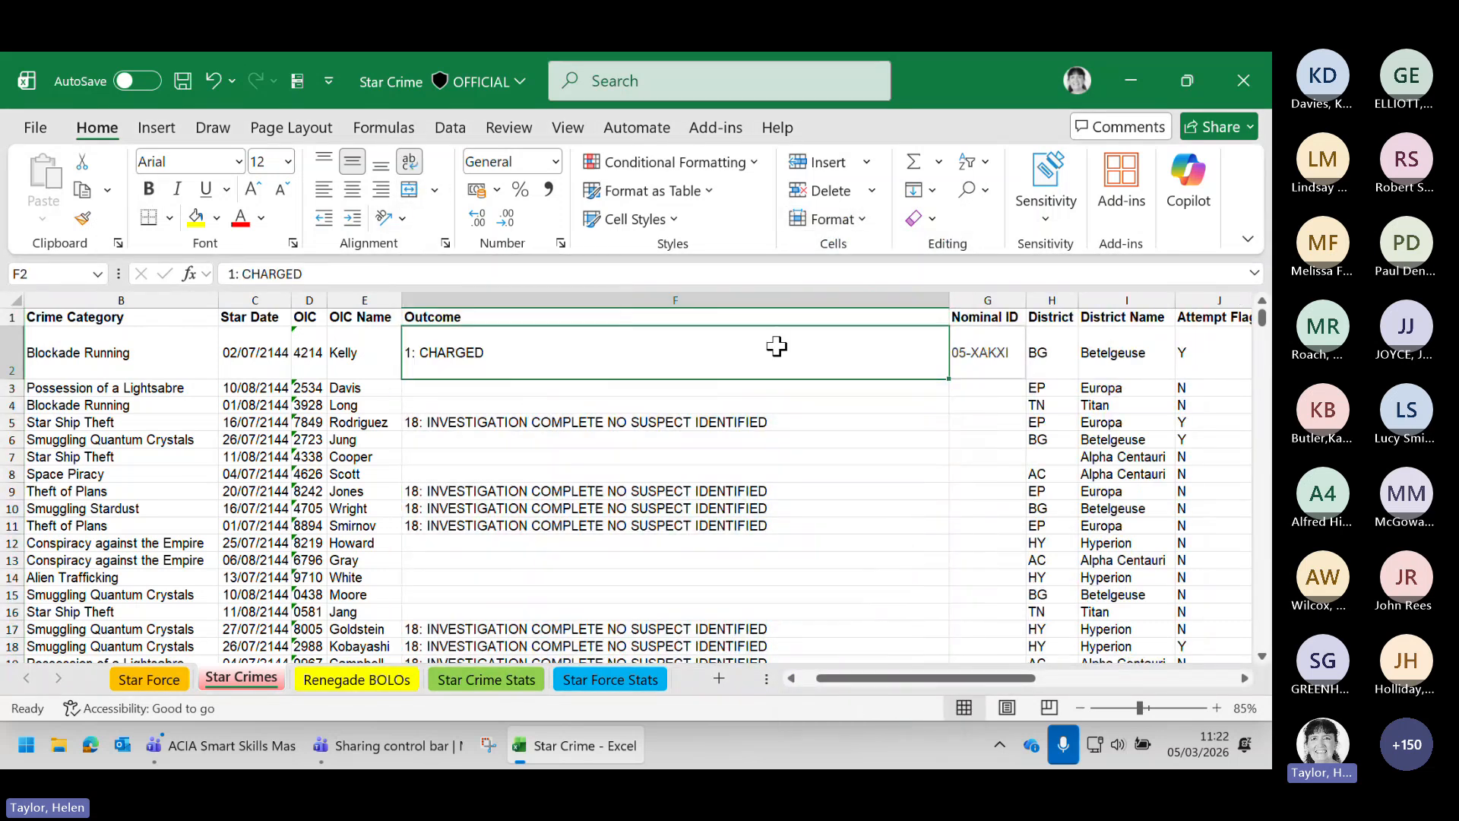
pyautogui.rightClick(548, 355)
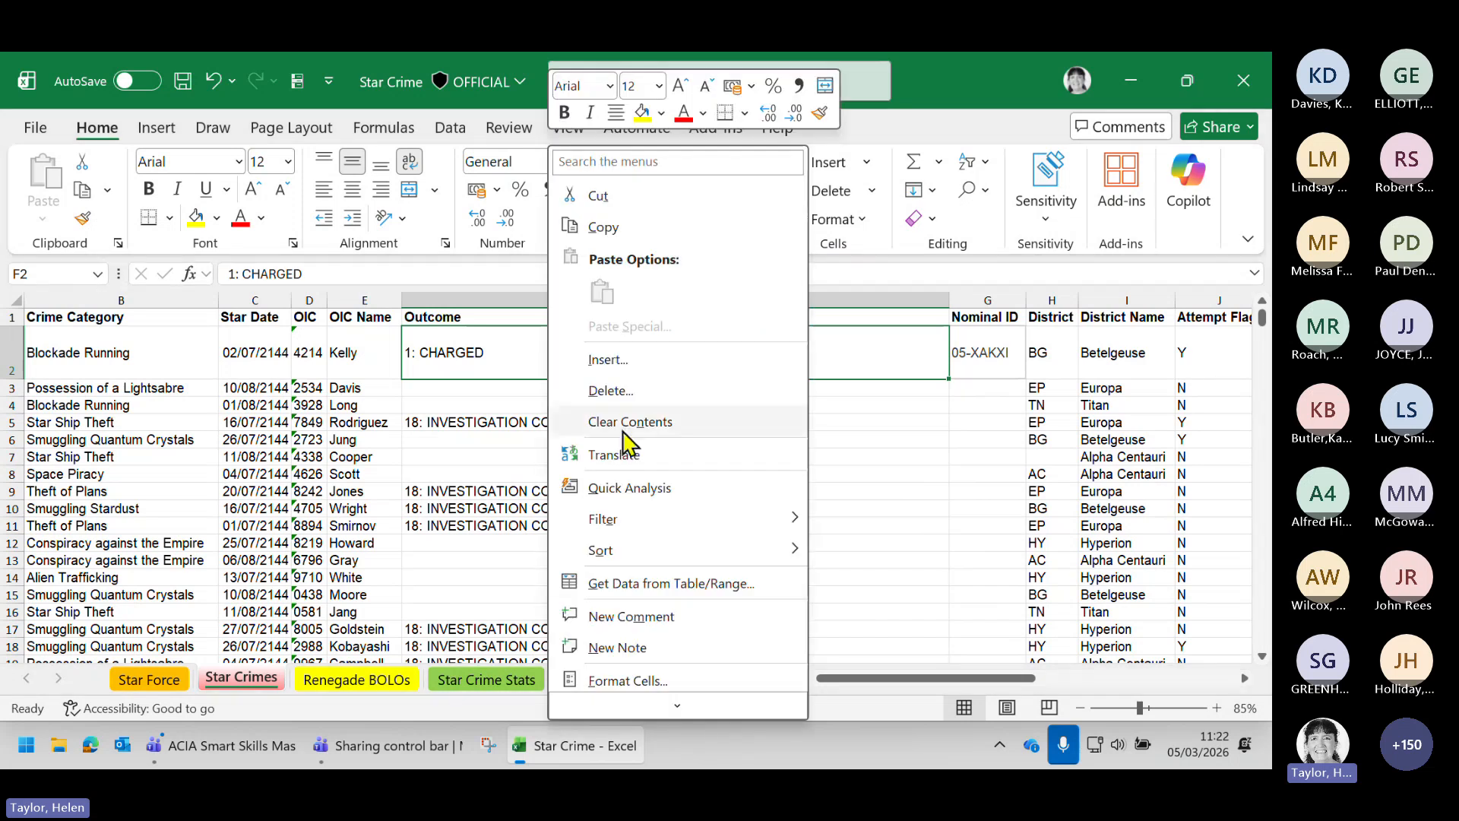
pyautogui.click(639, 680)
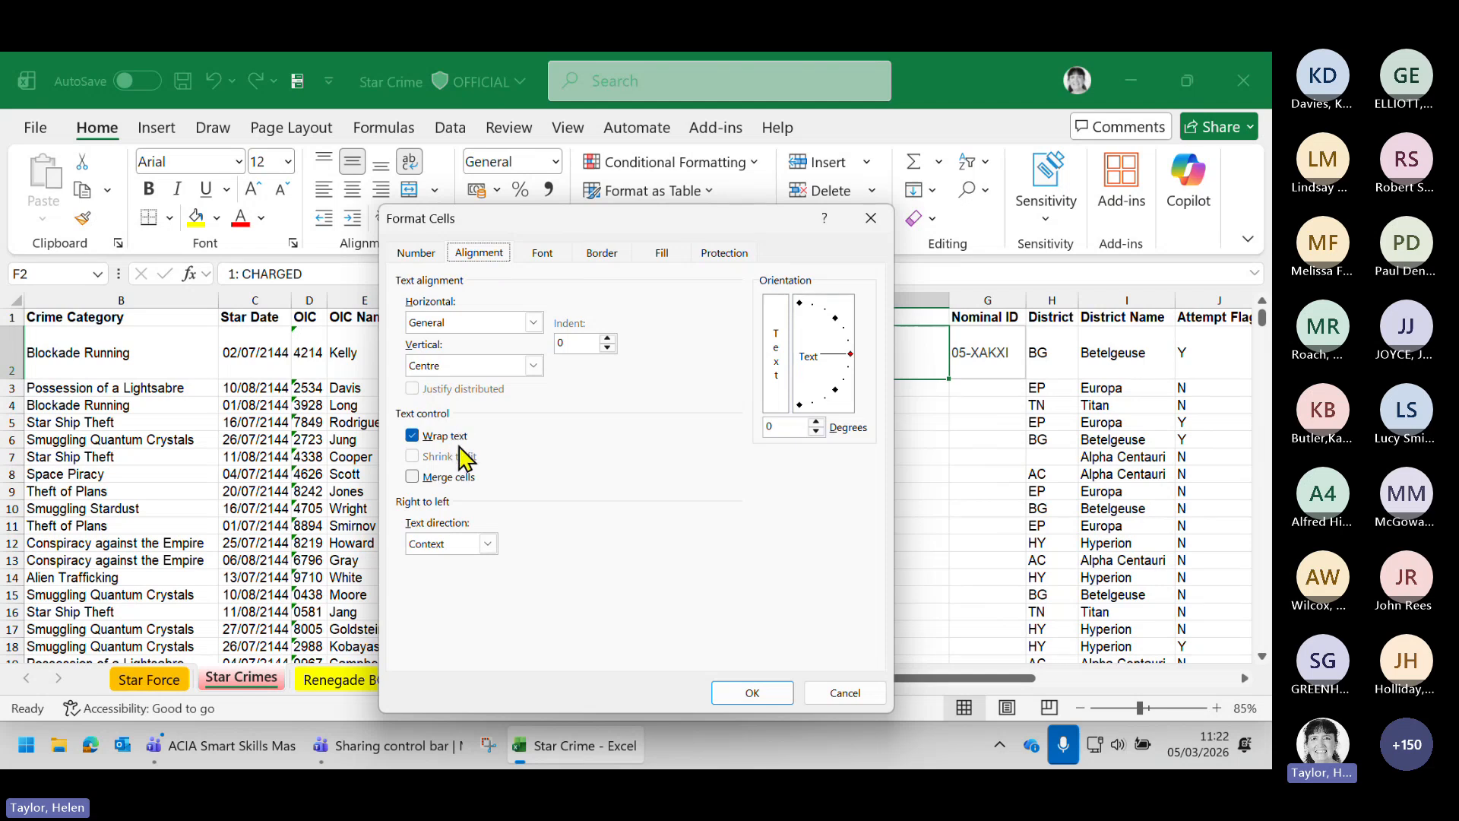
pyautogui.click(845, 699)
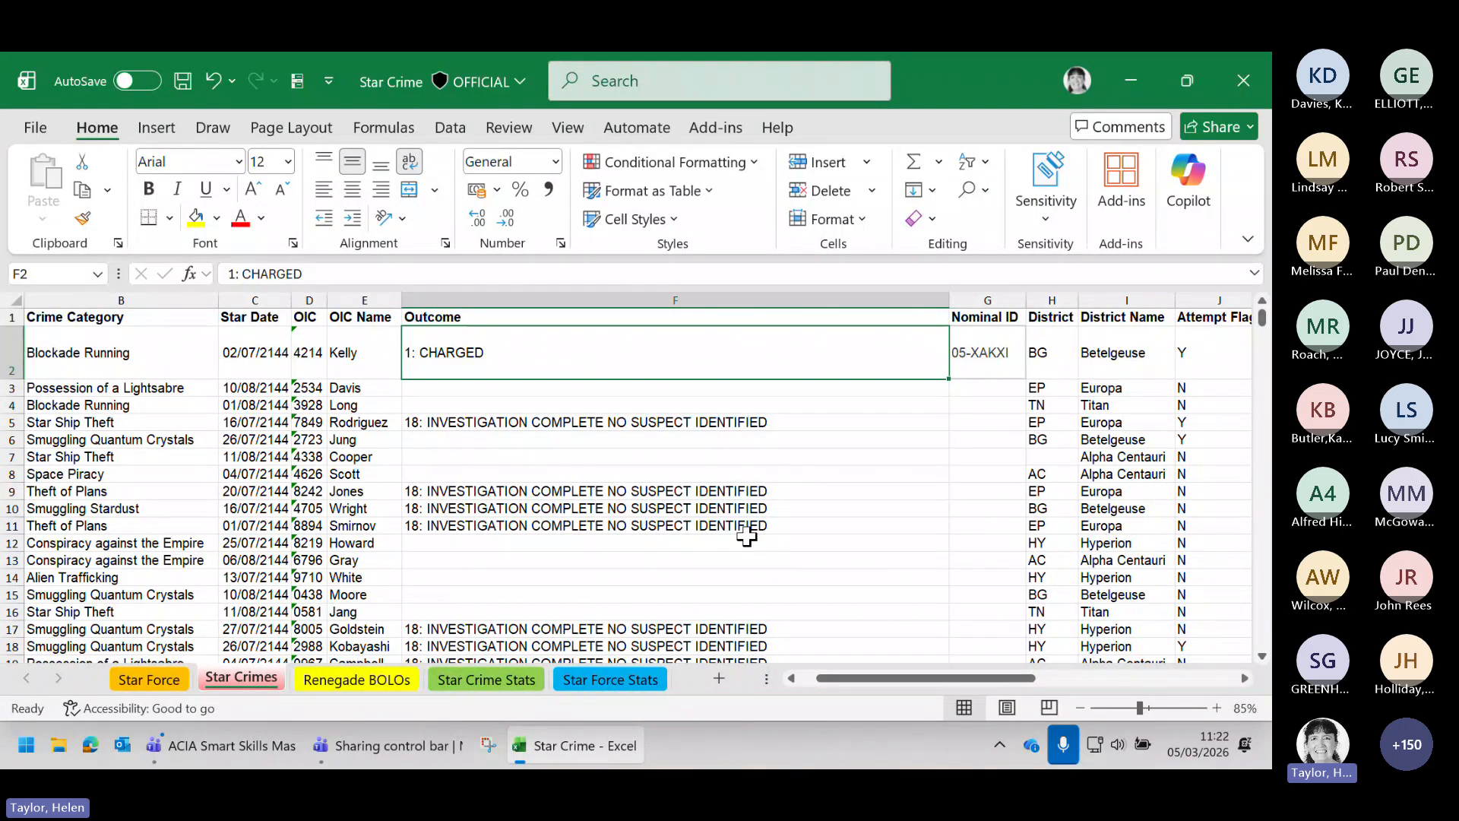
pyautogui.click(559, 419)
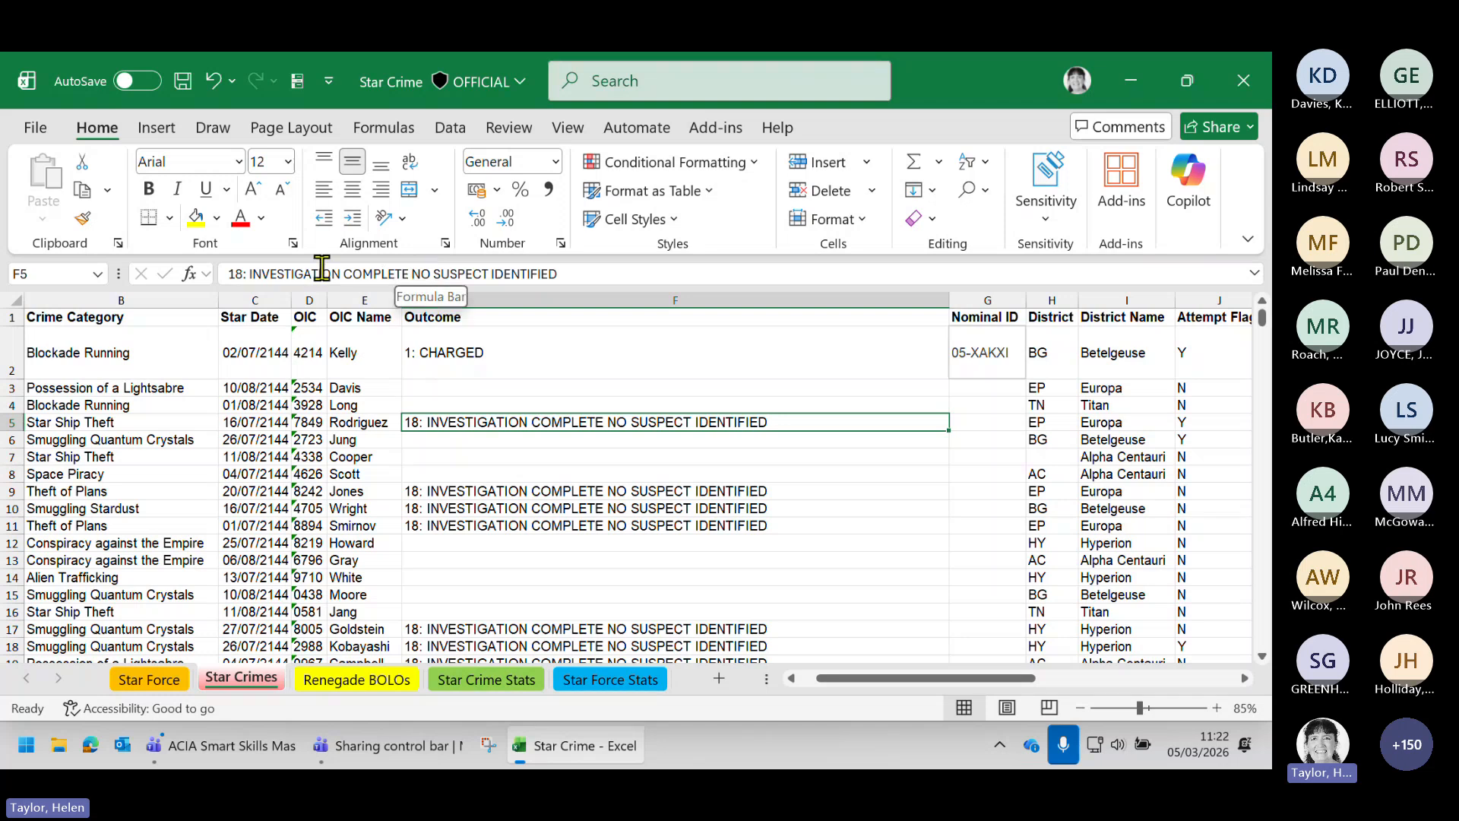
pyautogui.click(419, 273)
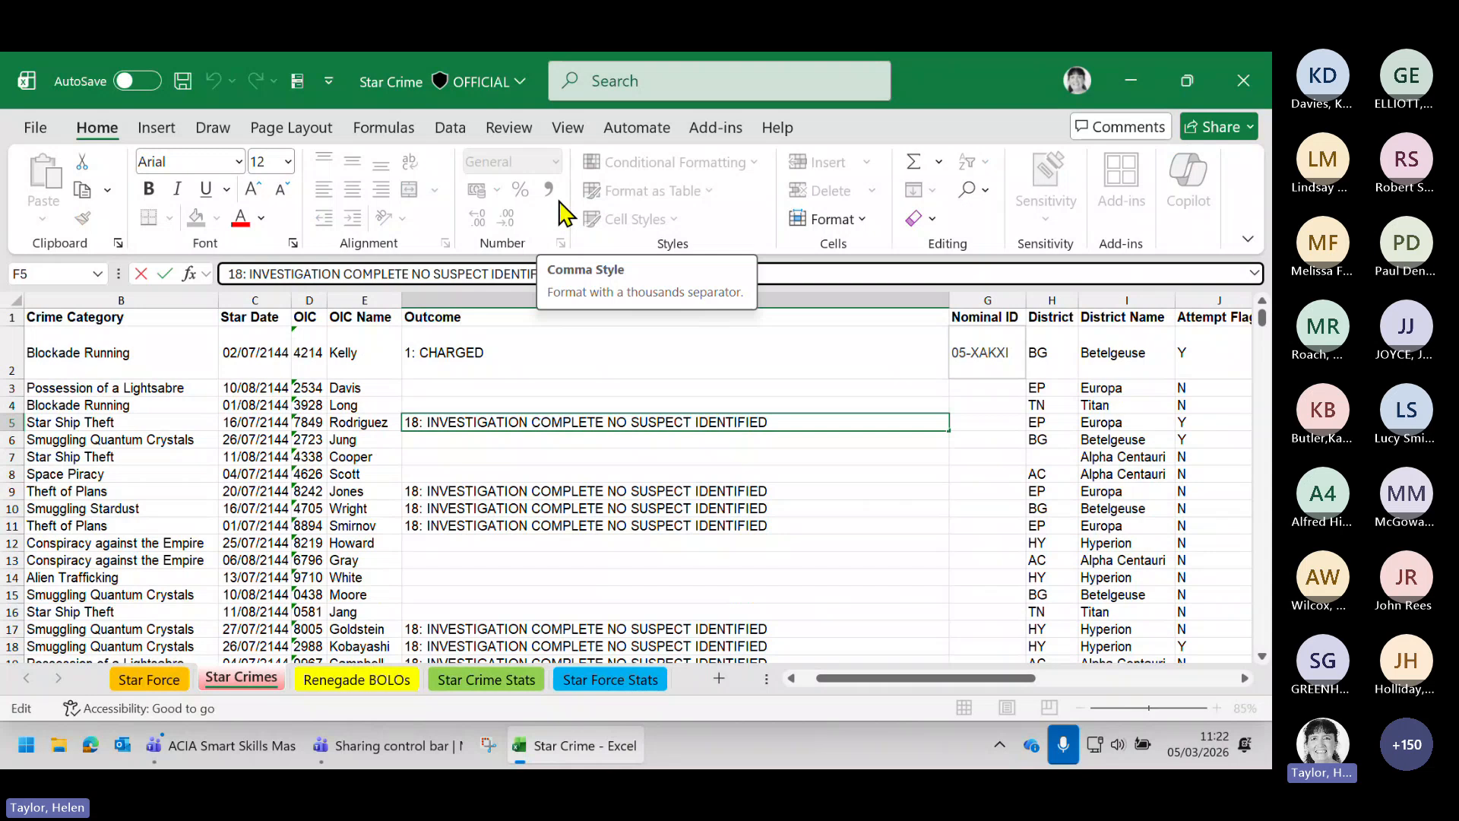
pyautogui.press('Return')
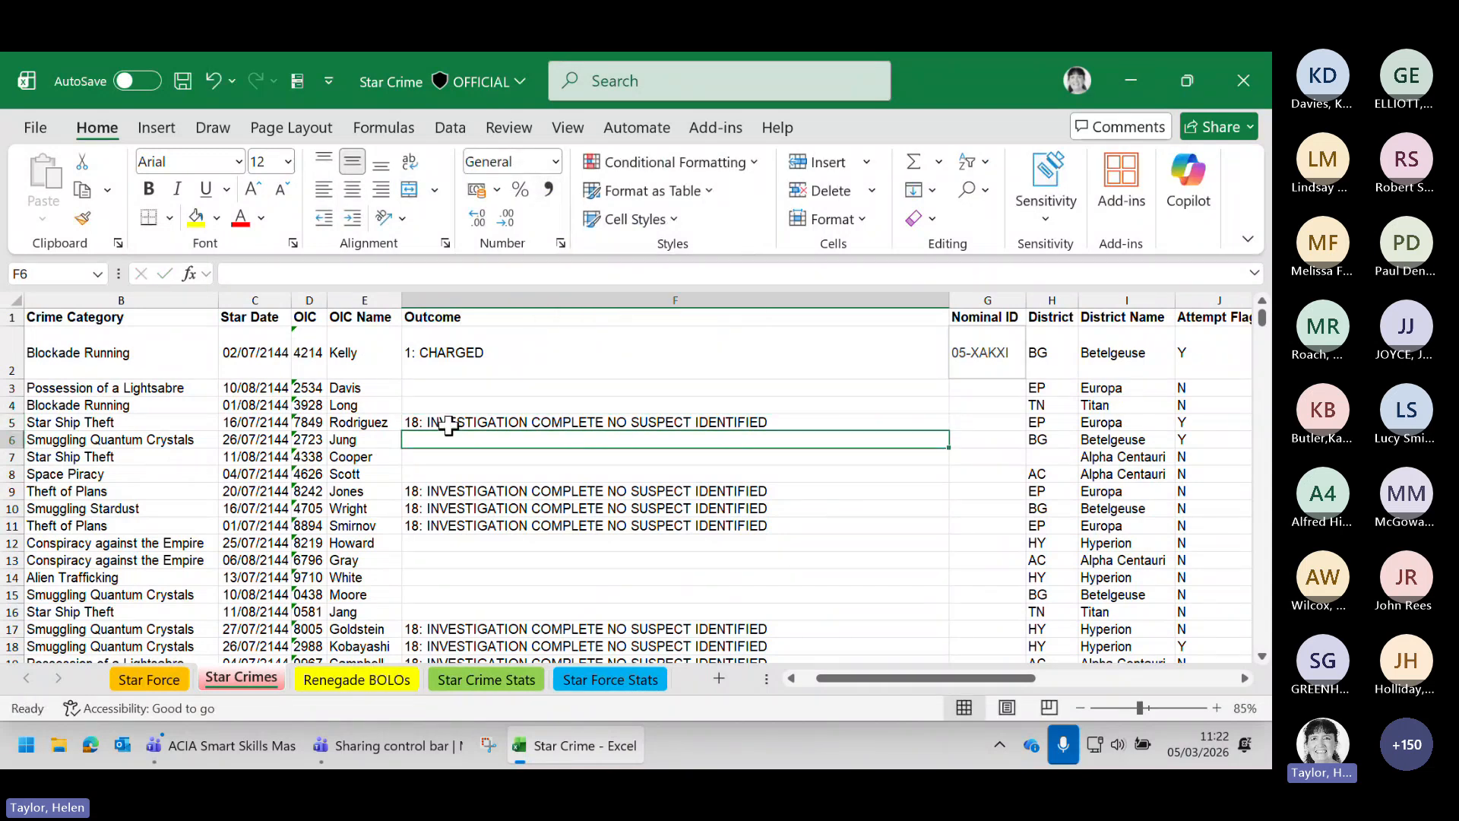
# Insert a manual line break after "COMPLETE" in the Outcome text of cell F5
pyautogui.click(448, 424)
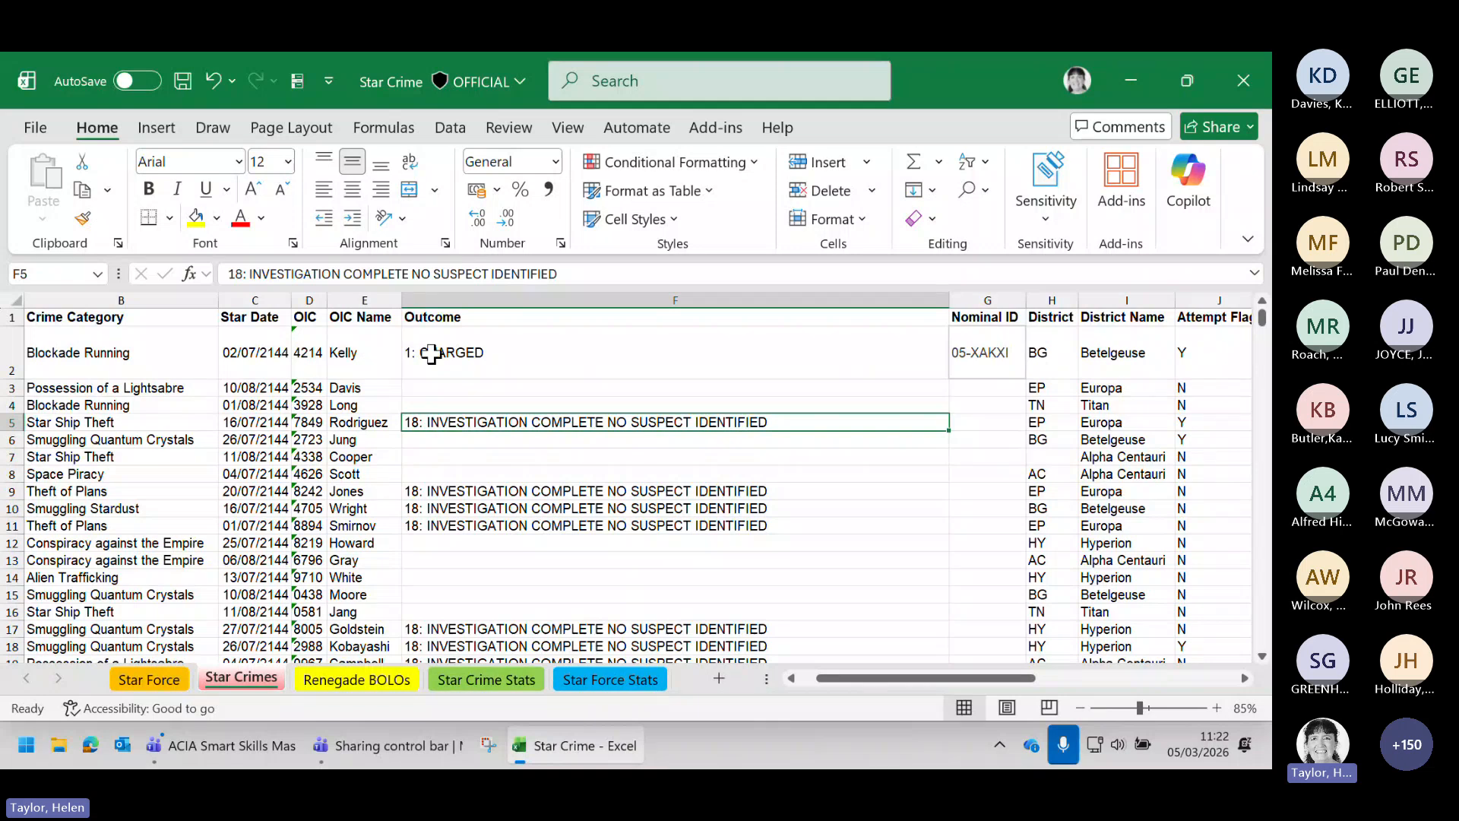
pyautogui.click(410, 272)
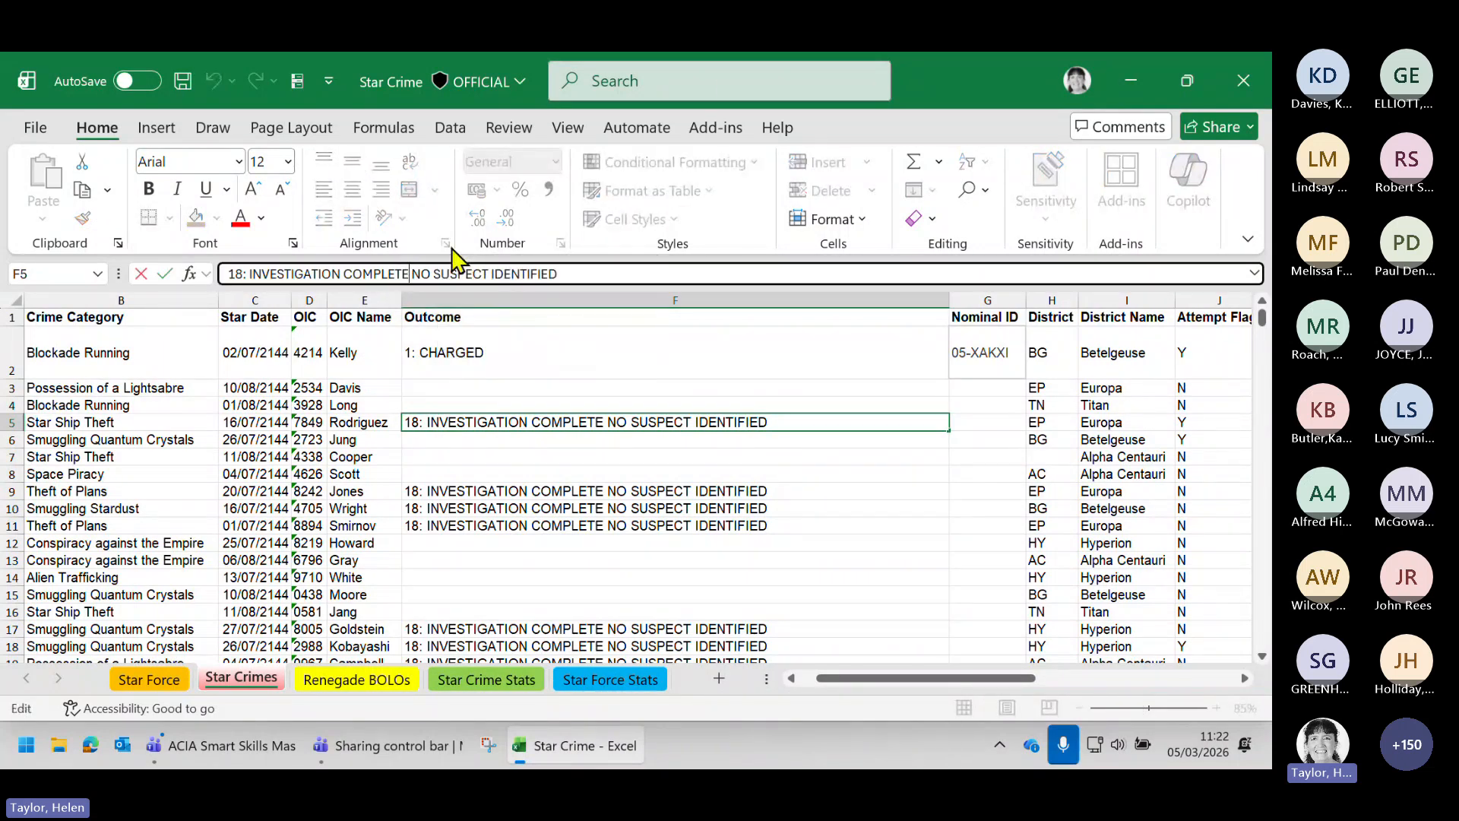
pyautogui.press('alt')
pyautogui.hotkey('alt', 'Return')
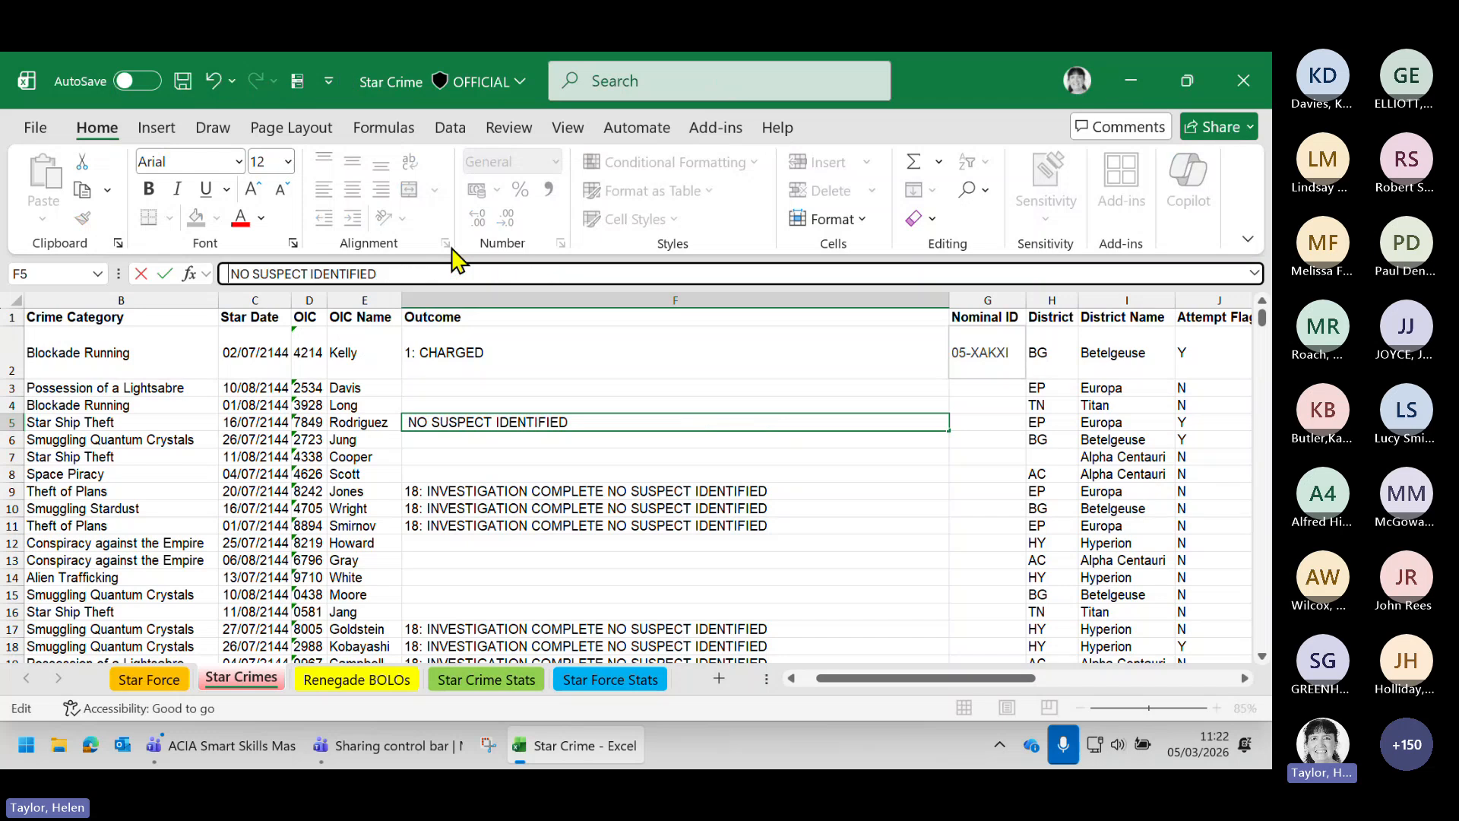
pyautogui.click(530, 521)
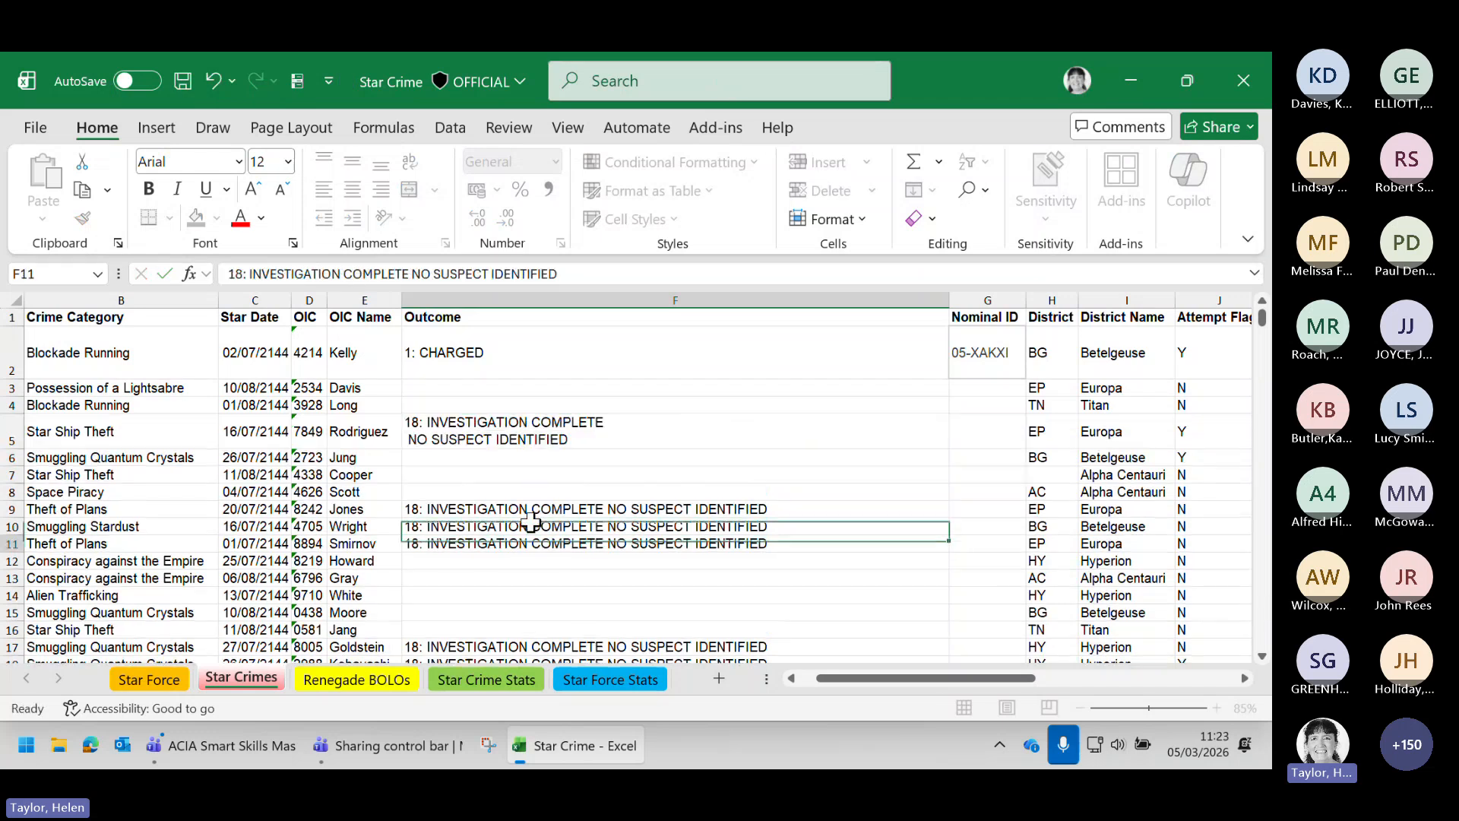
# Expand the formula bar for cell F5 and add another line break between "NO SUSPECT" and "IDENTIFIED"
pyautogui.click(509, 437)
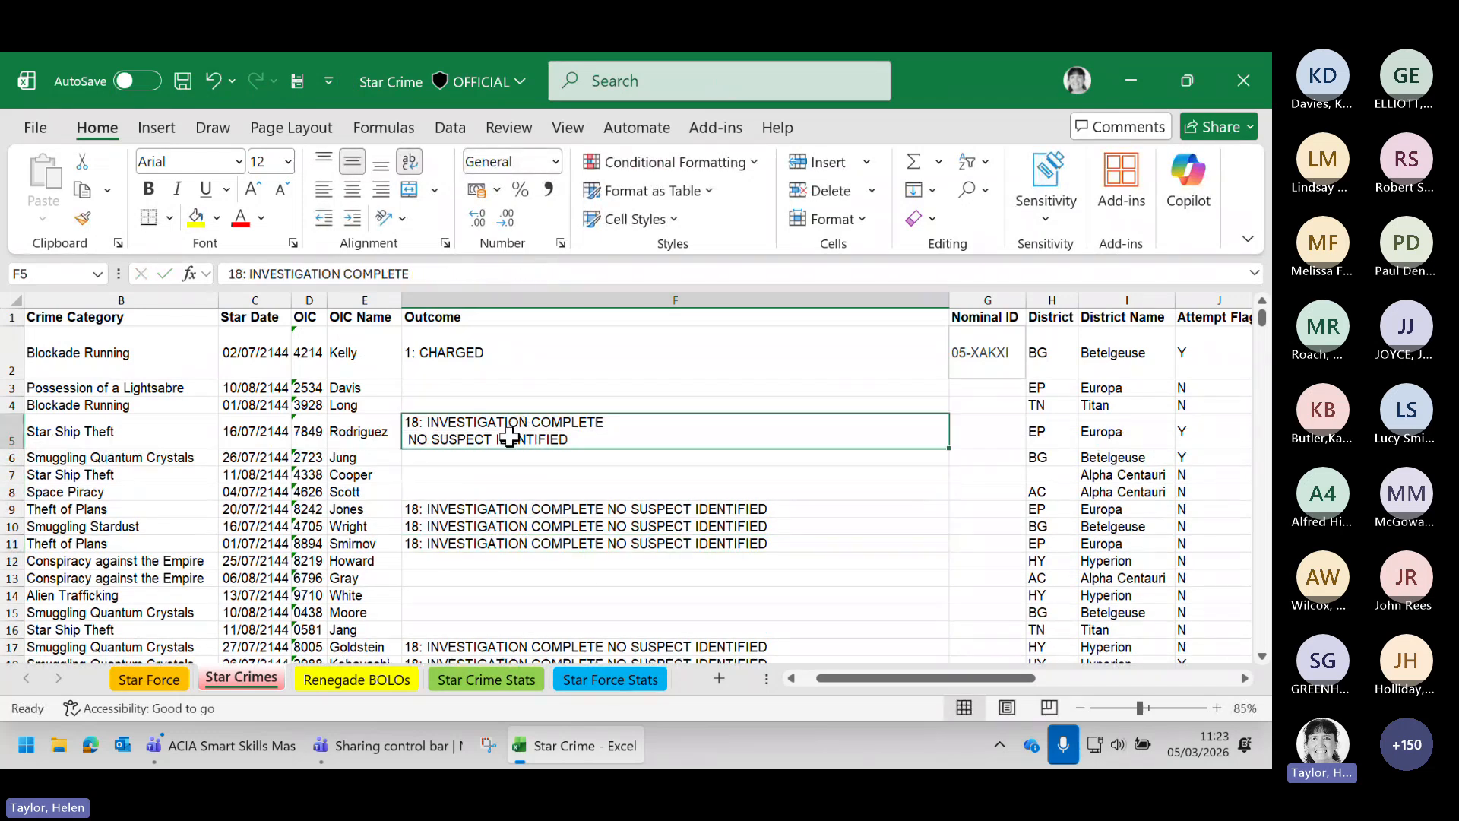
pyautogui.click(1254, 274)
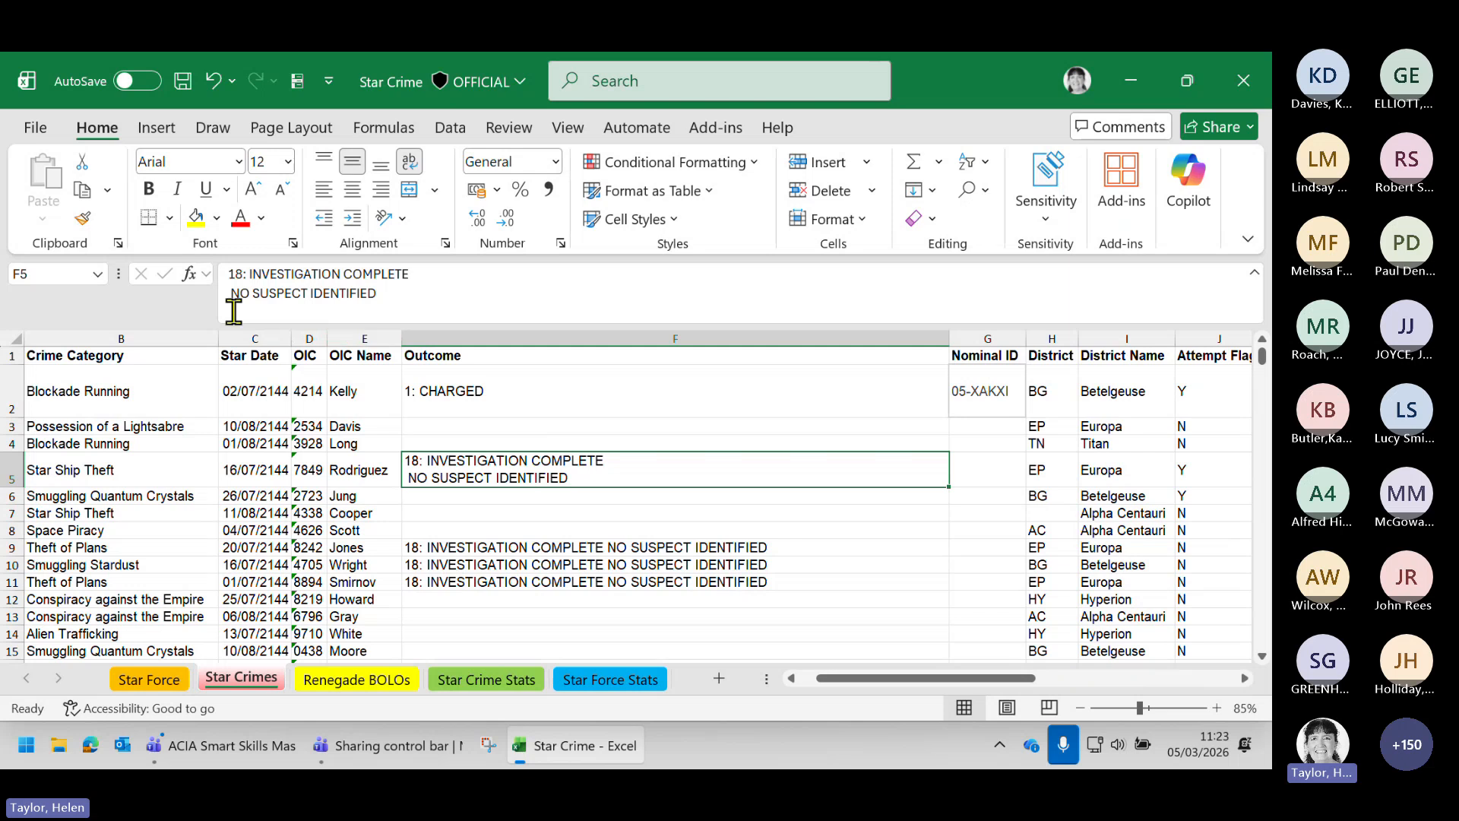
pyautogui.click(308, 293)
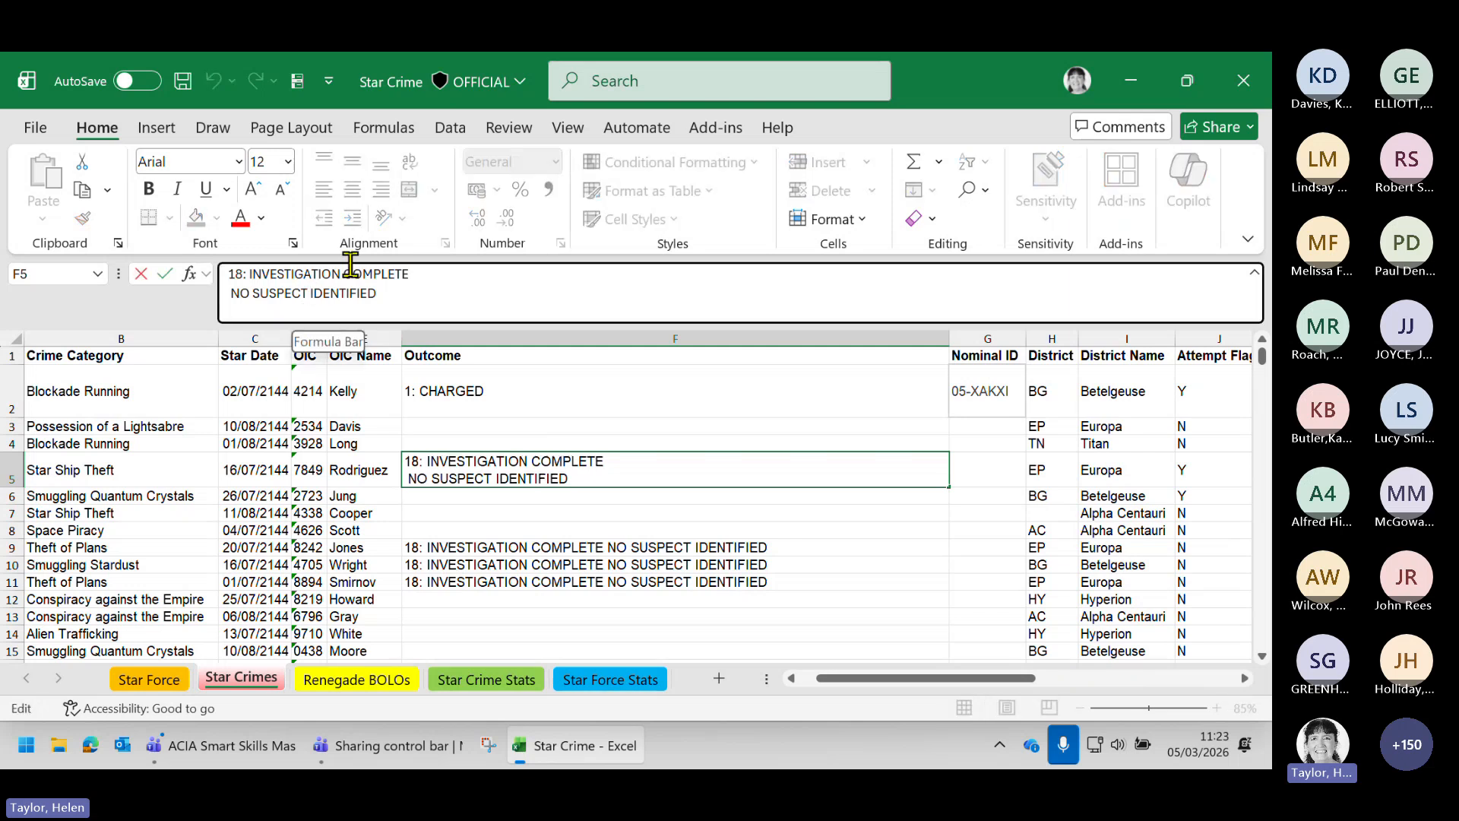
pyautogui.hotkey('alt', 'Return')
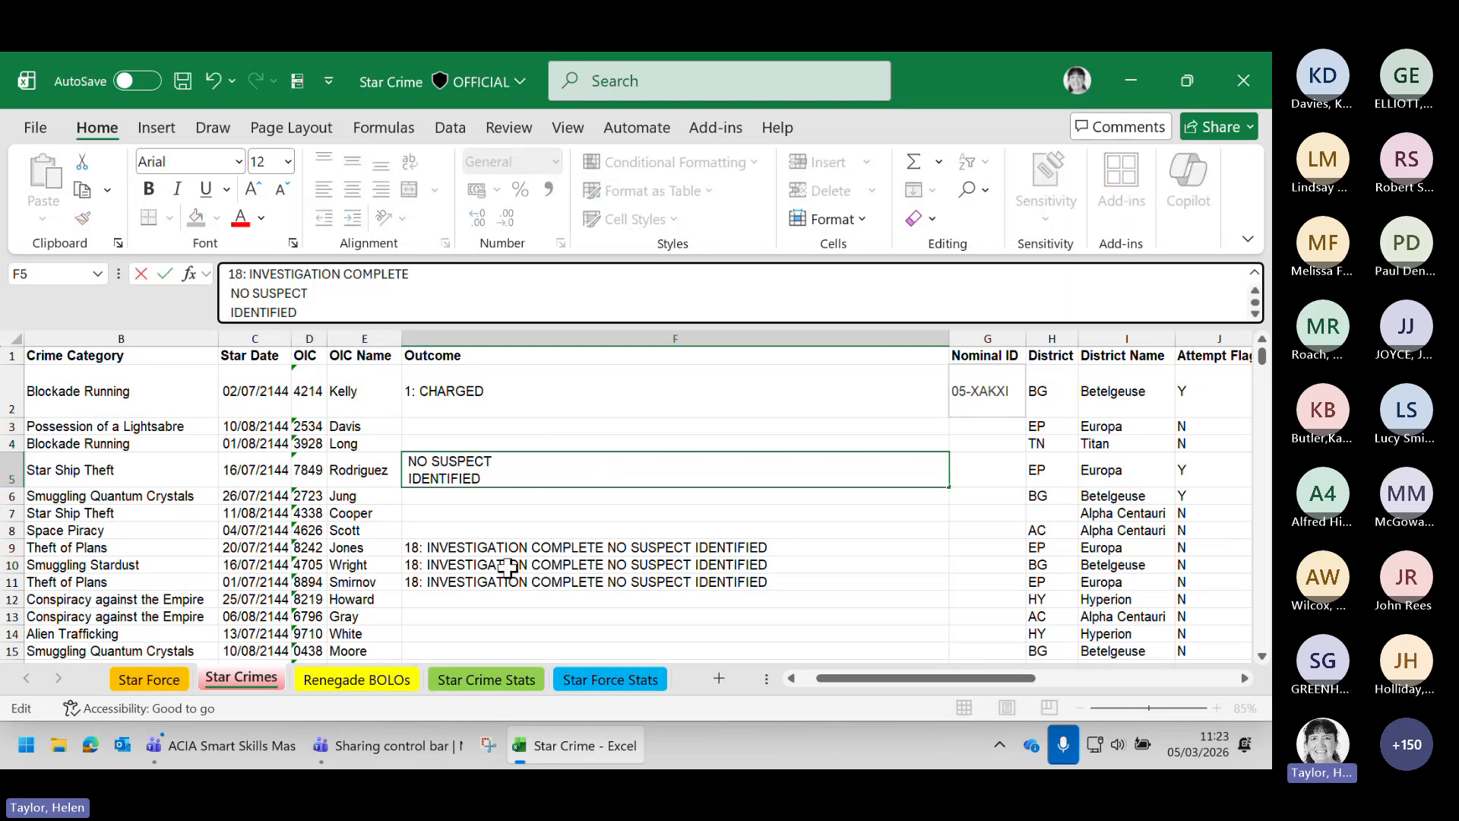
pyautogui.click(499, 527)
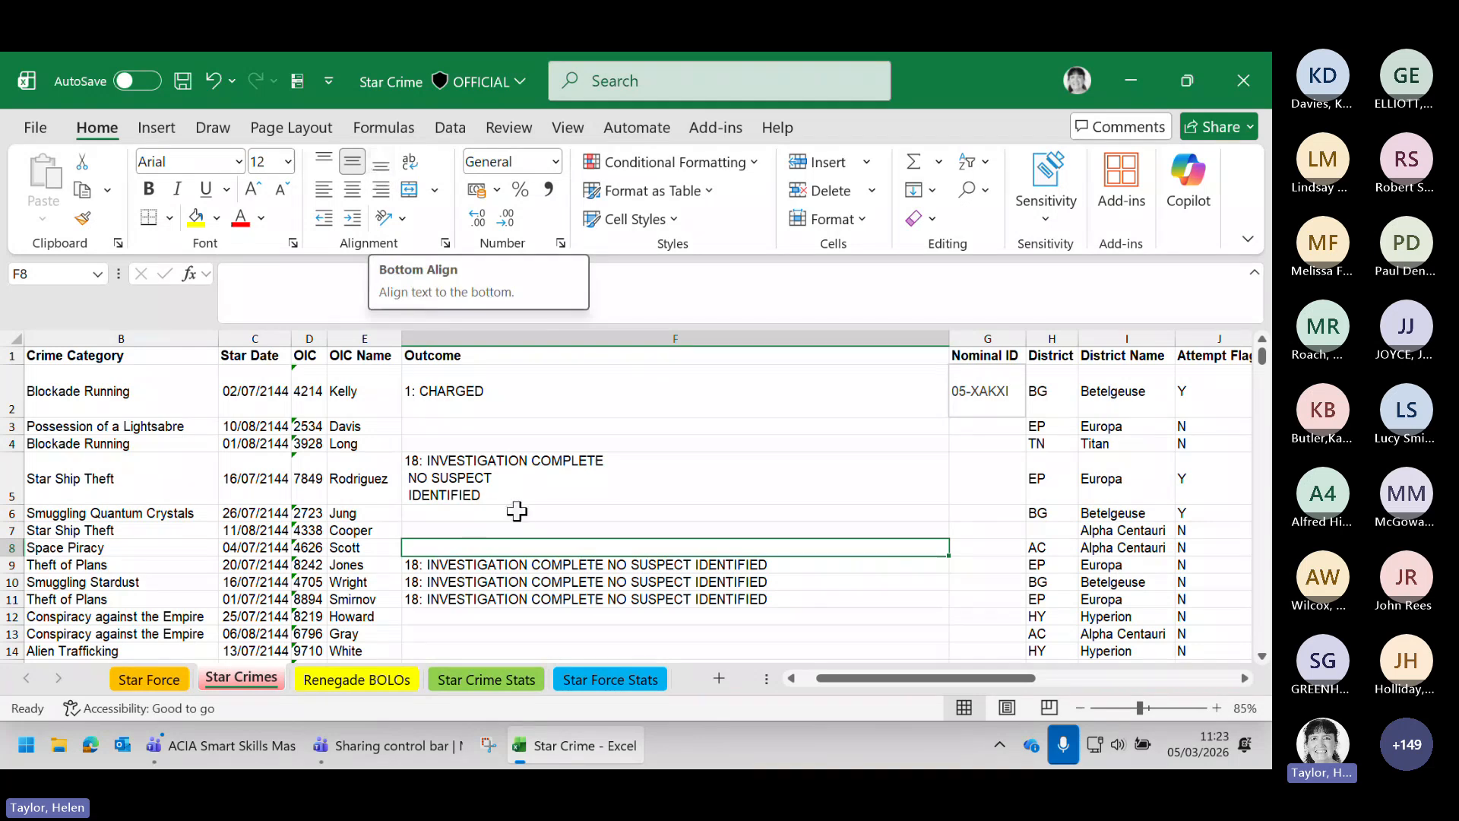
# Enter the sample text "fsdfd fdsfdsf fdsfd fdsfdsfsfds" in cell G3 and wrap it within the cell
pyautogui.click(460, 426)
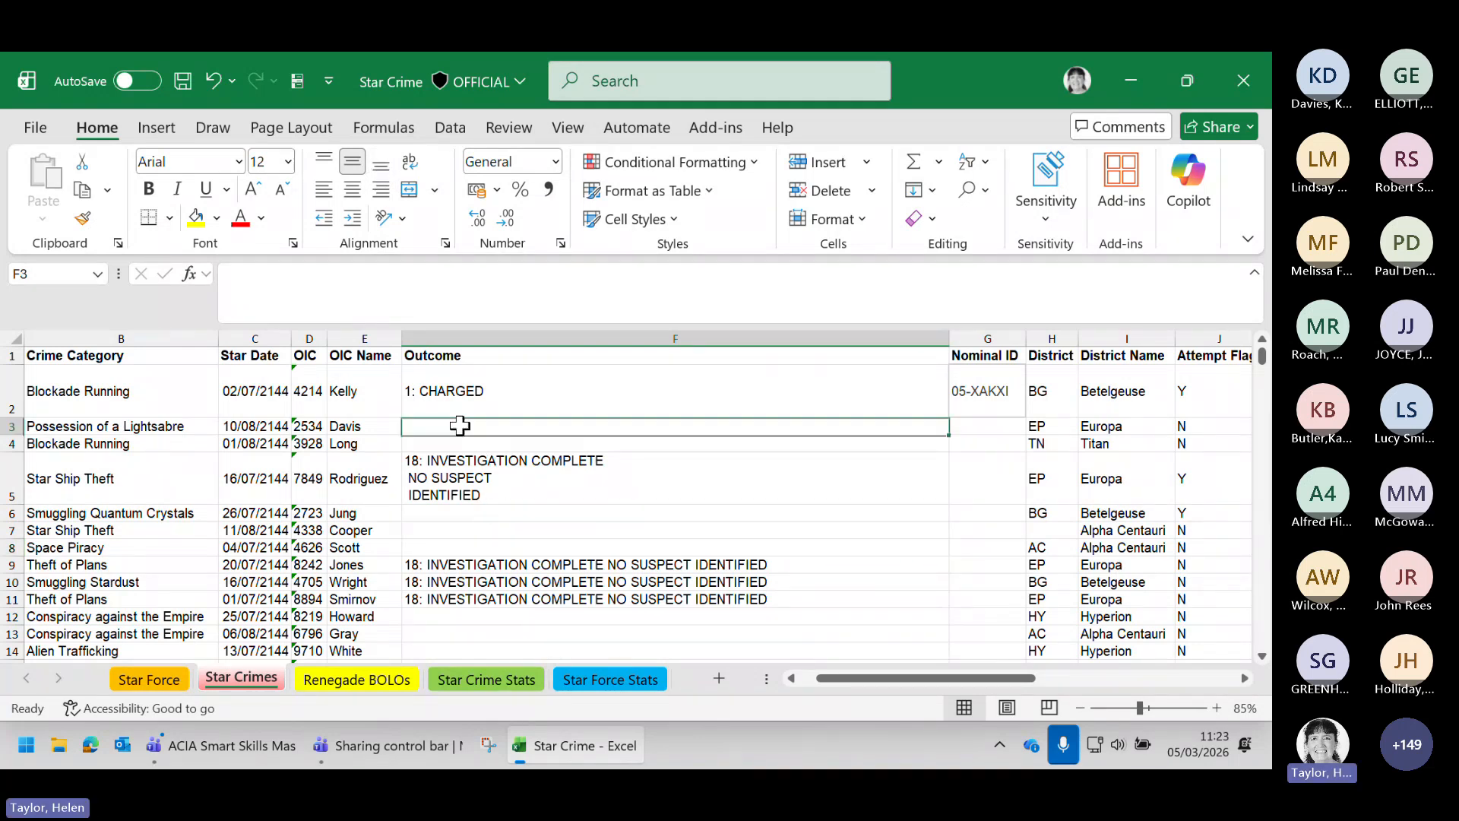
pyautogui.click(969, 427)
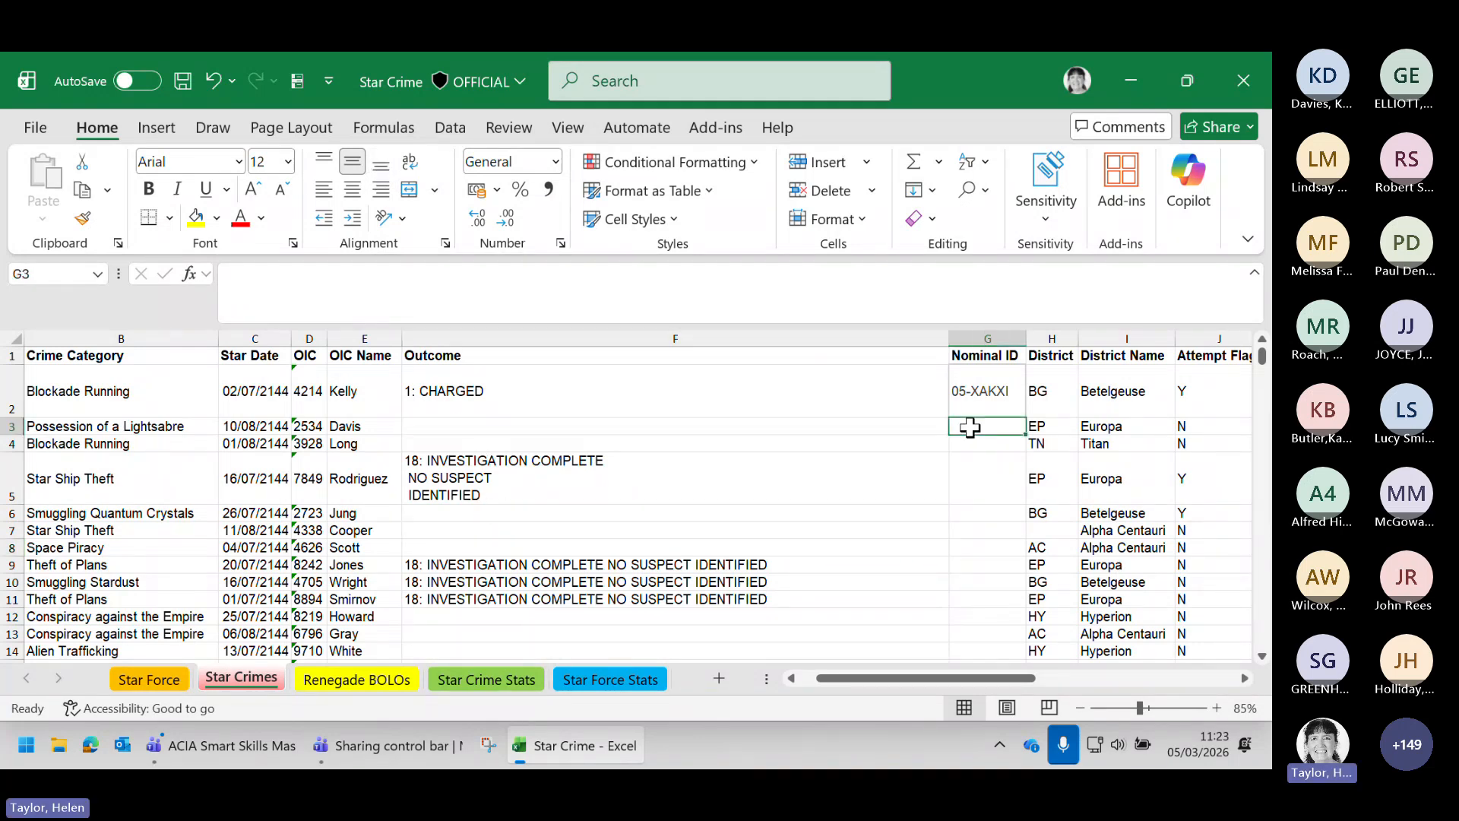
pyautogui.write('fsdfd fdsfdsf')
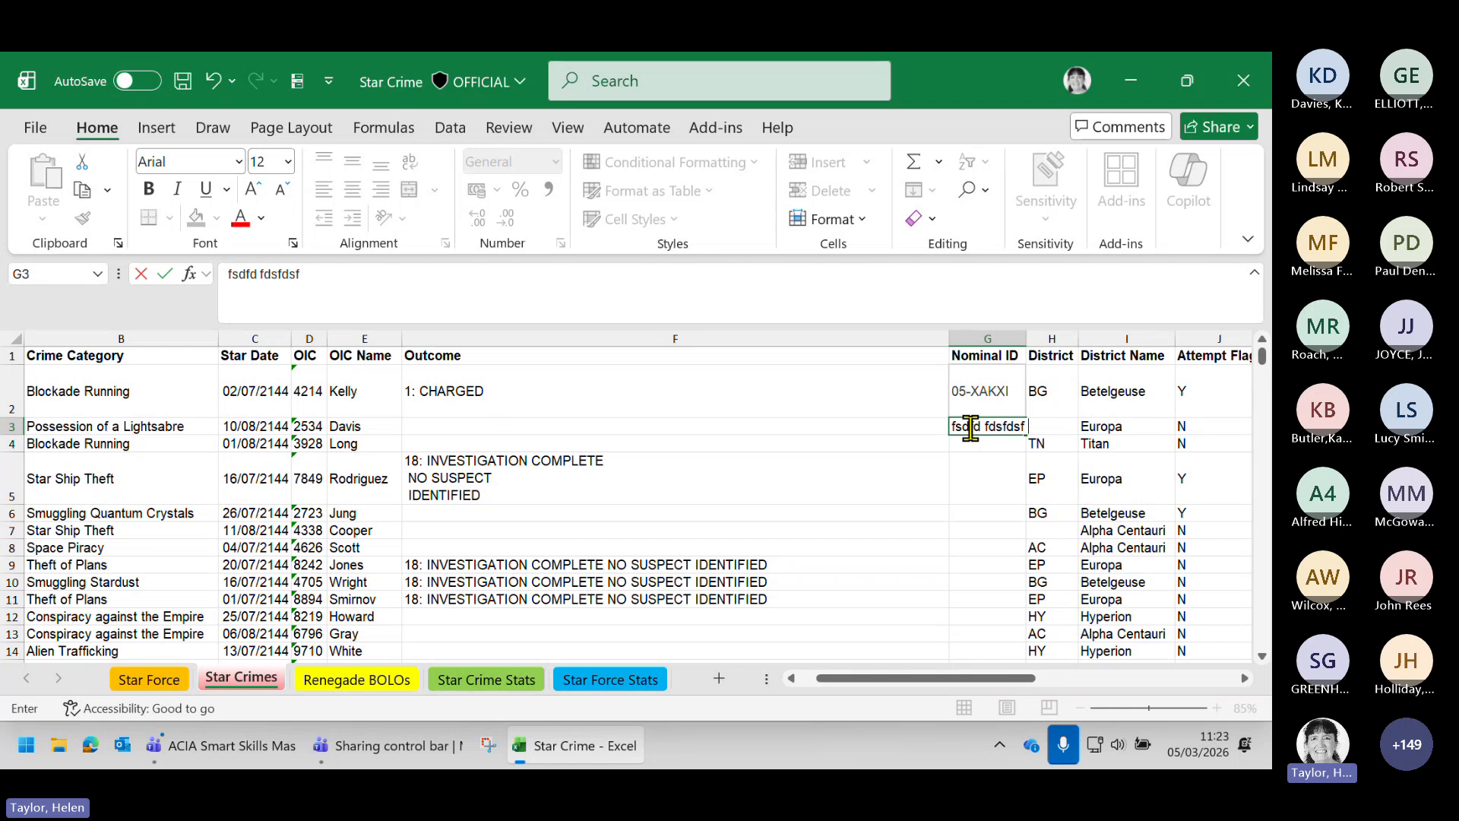
pyautogui.write(' fdsfd fdsfdsfsfds')
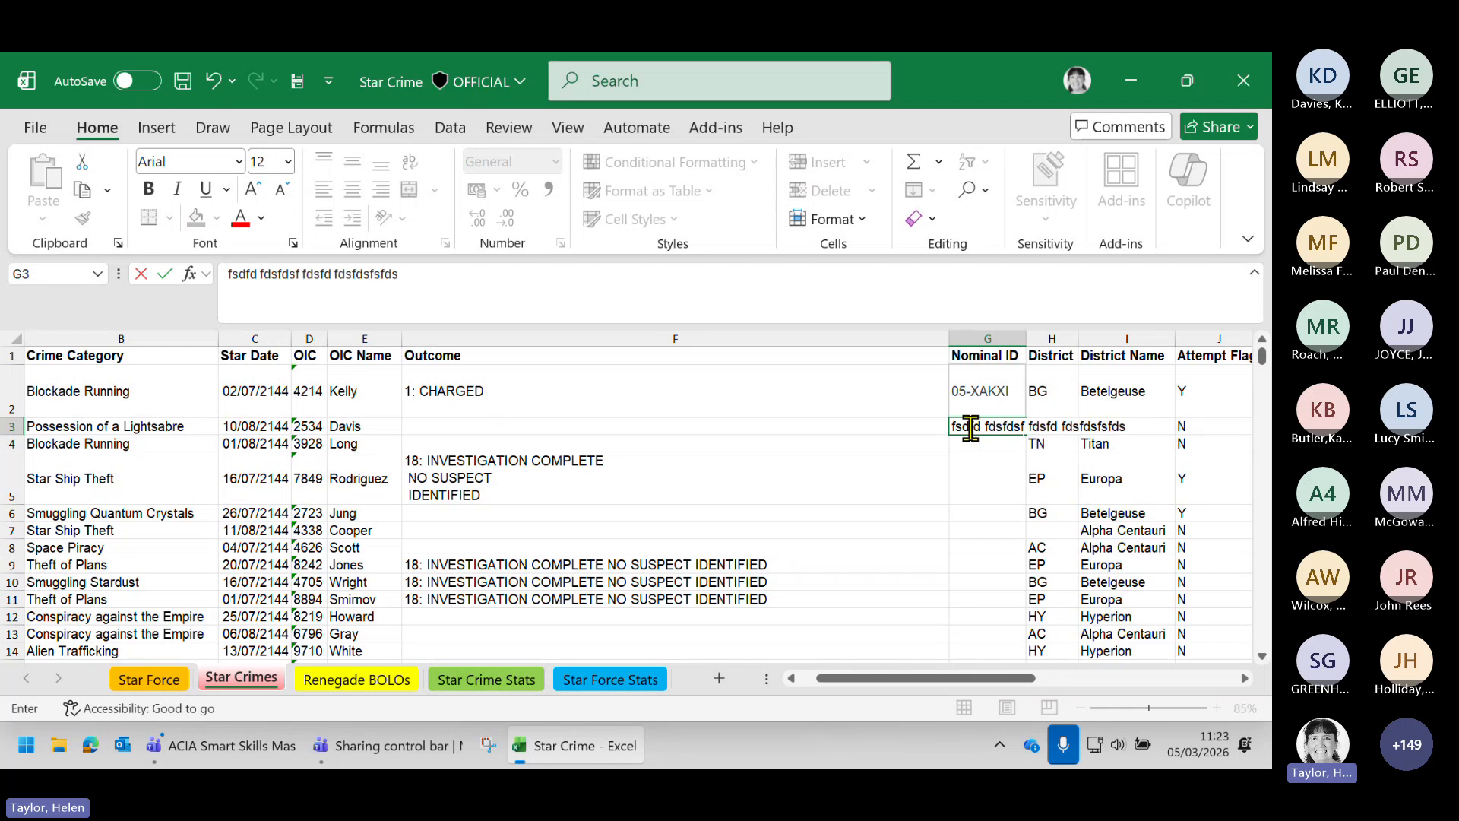
pyautogui.click(987, 534)
pyautogui.click(986, 426)
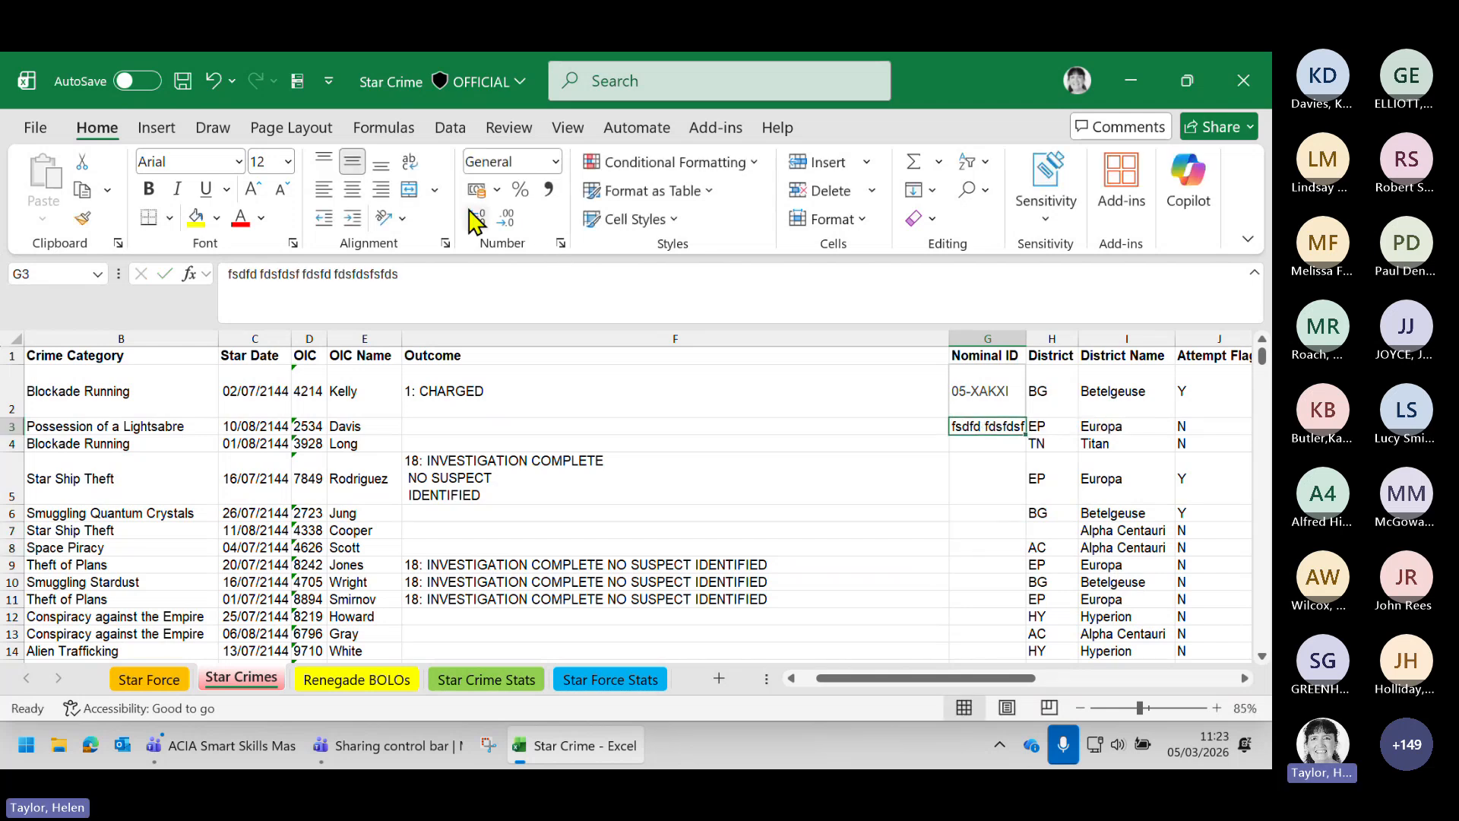
pyautogui.click(410, 165)
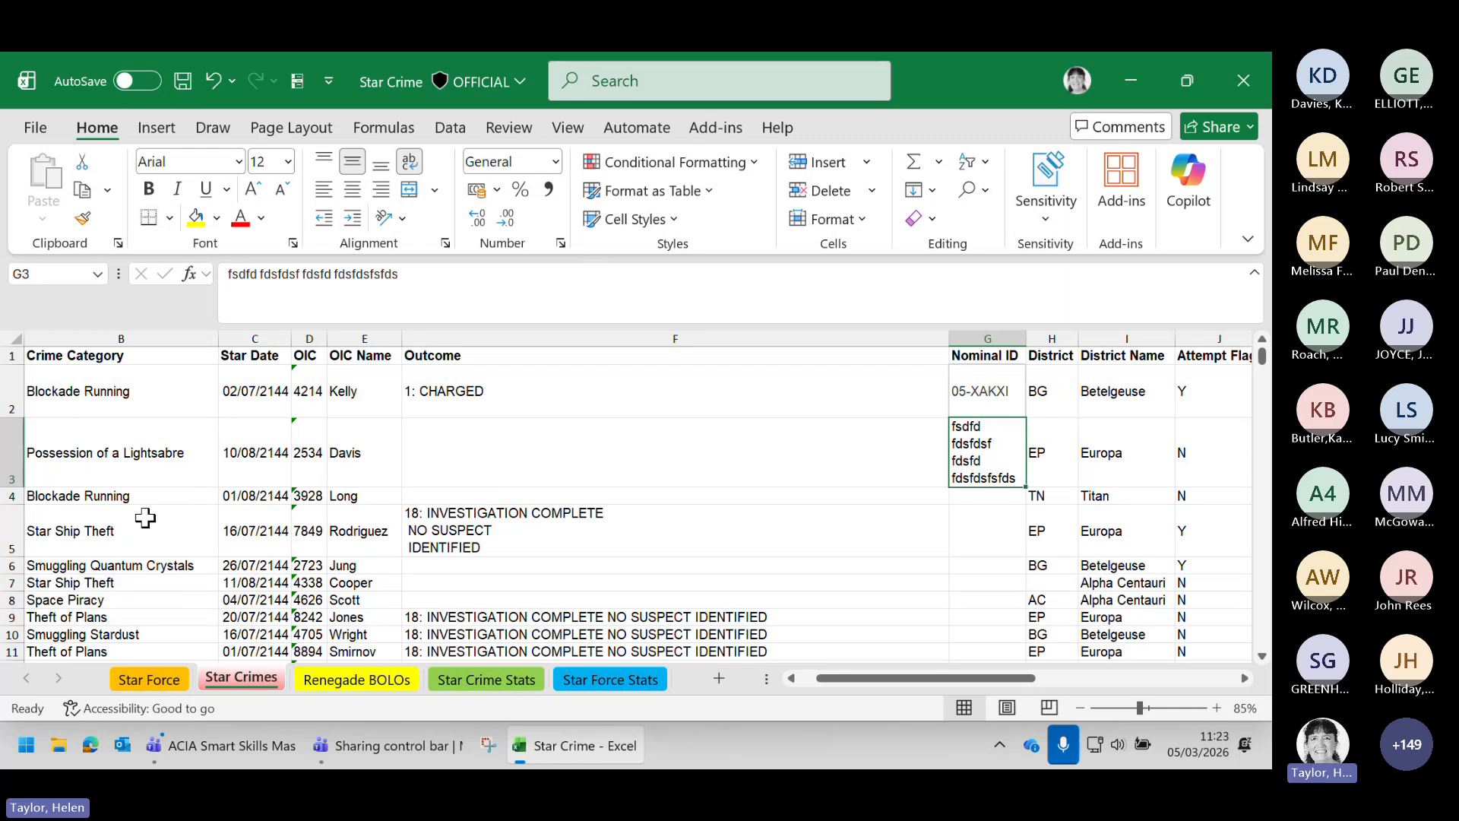
# Make row 3 about twice as tall, then align the text in G3 to the cell's bottom and to its top
pyautogui.moveTo(15, 487); pyautogui.dragTo(14, 562)
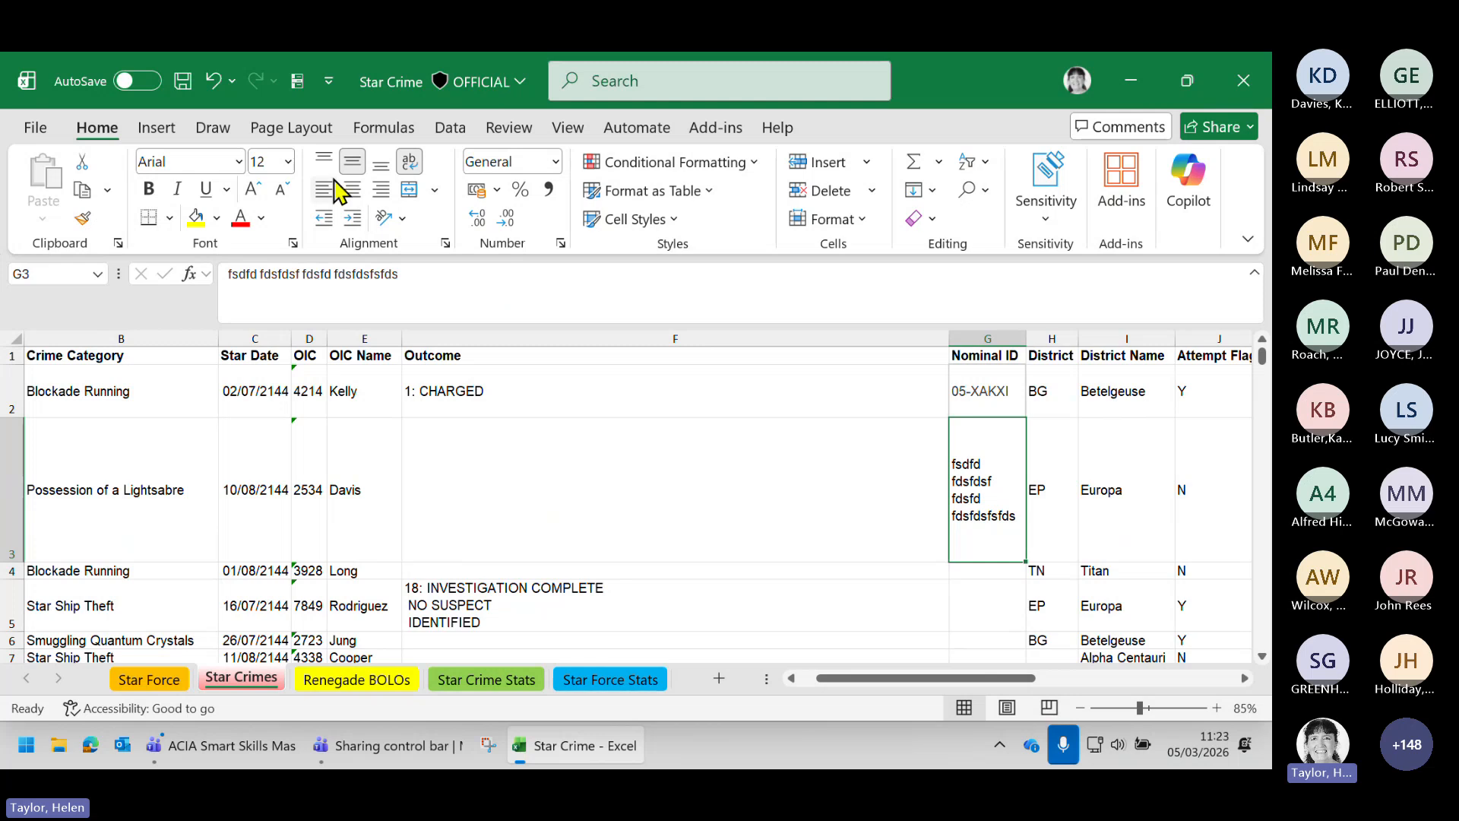
pyautogui.click(381, 163)
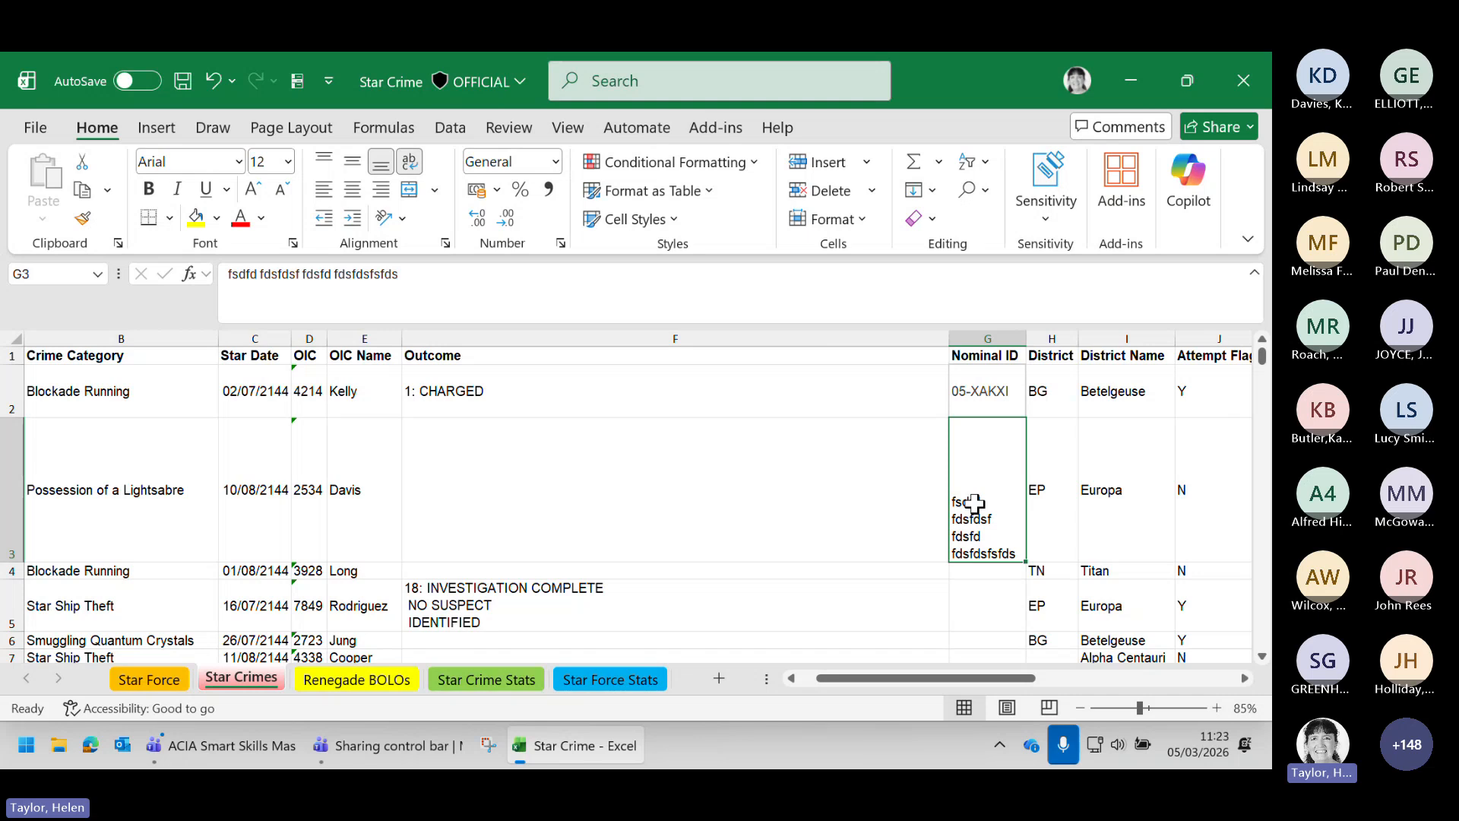
pyautogui.click(325, 163)
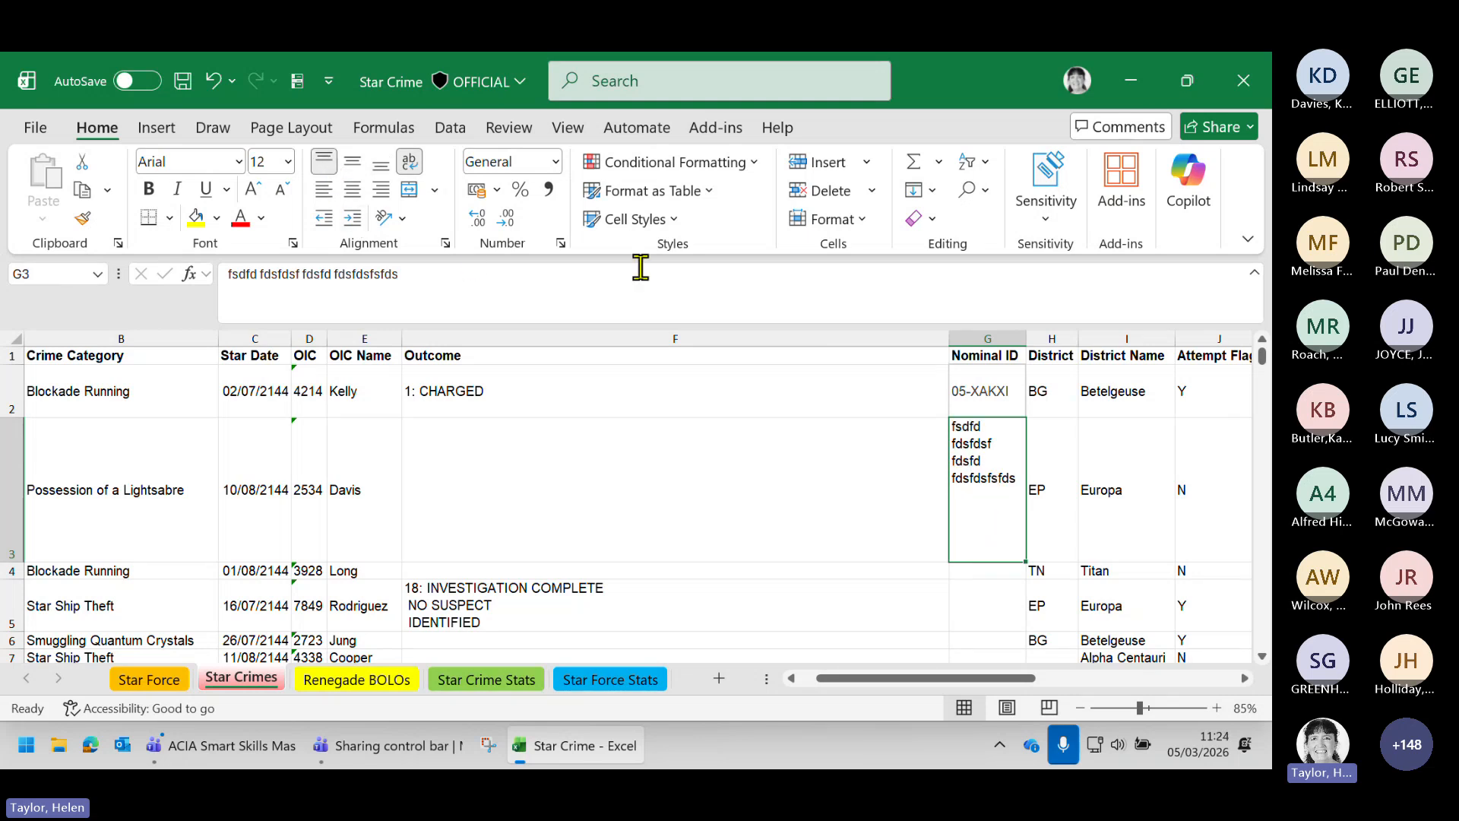
# Replace the sample text in G3 with "g", centred vertically and horizontally in the cell
pyautogui.press('Delete')
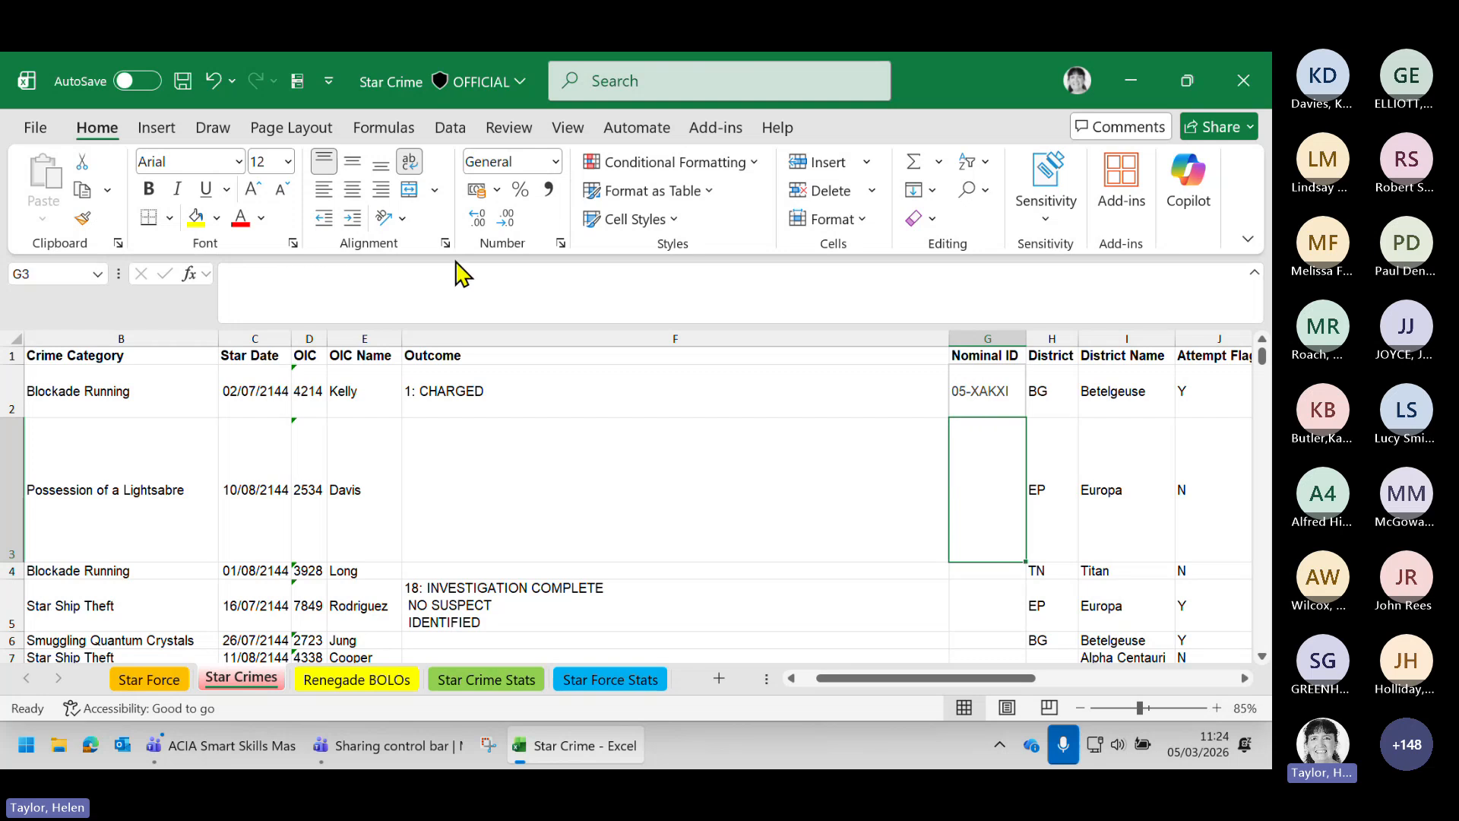
pyautogui.click(352, 162)
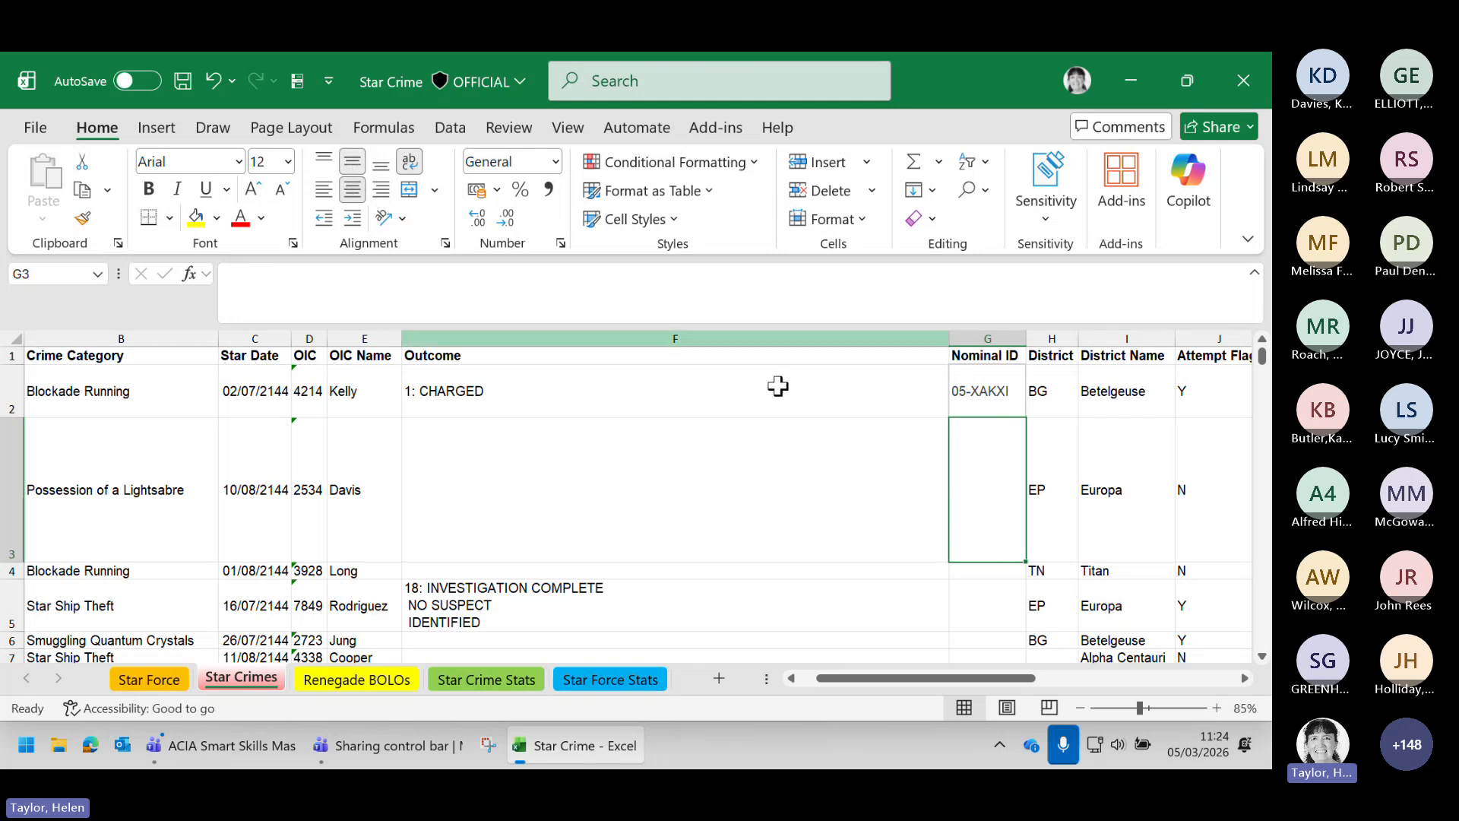
pyautogui.write('g')
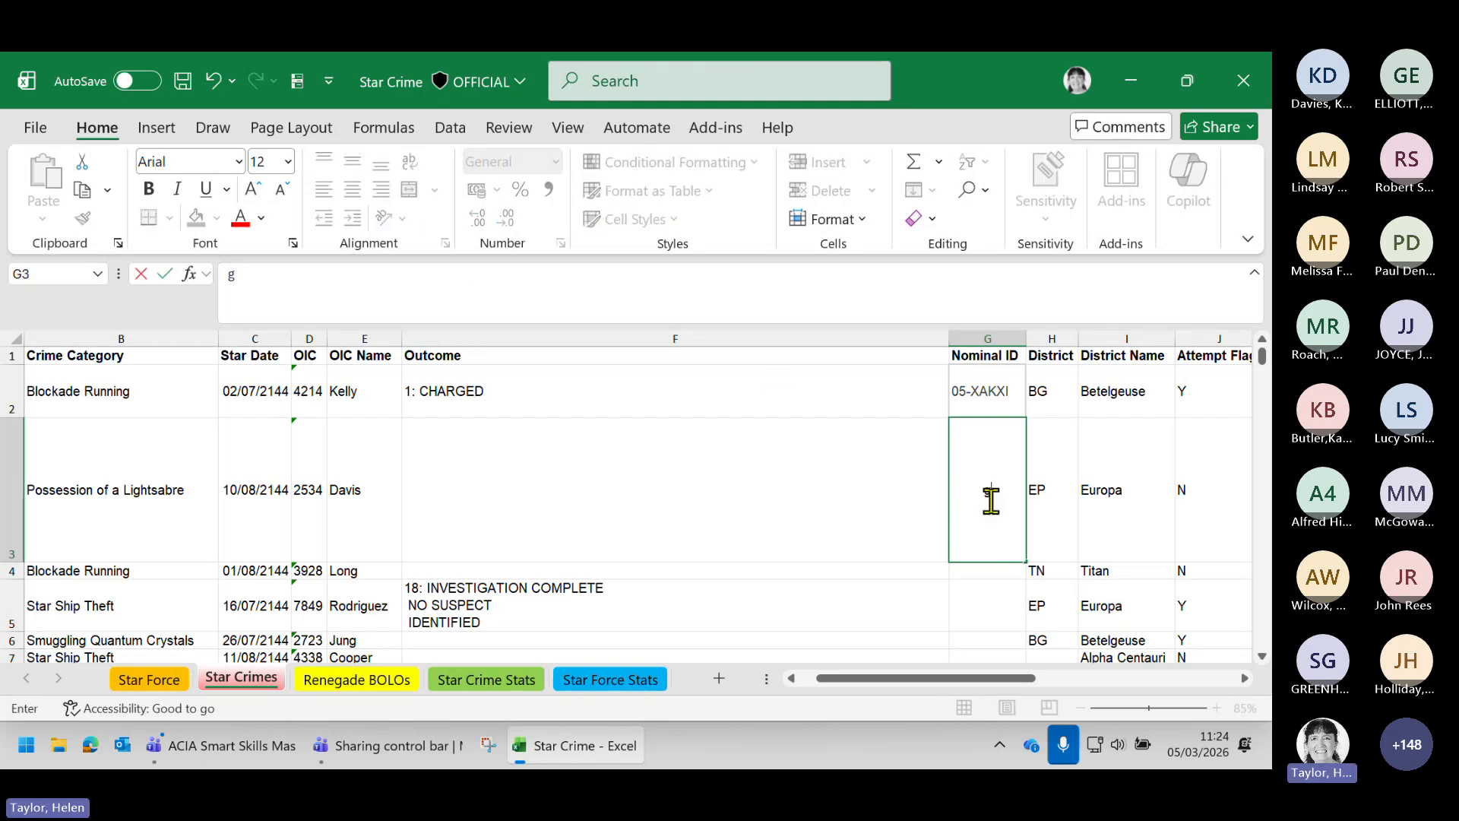
pyautogui.click(1045, 532)
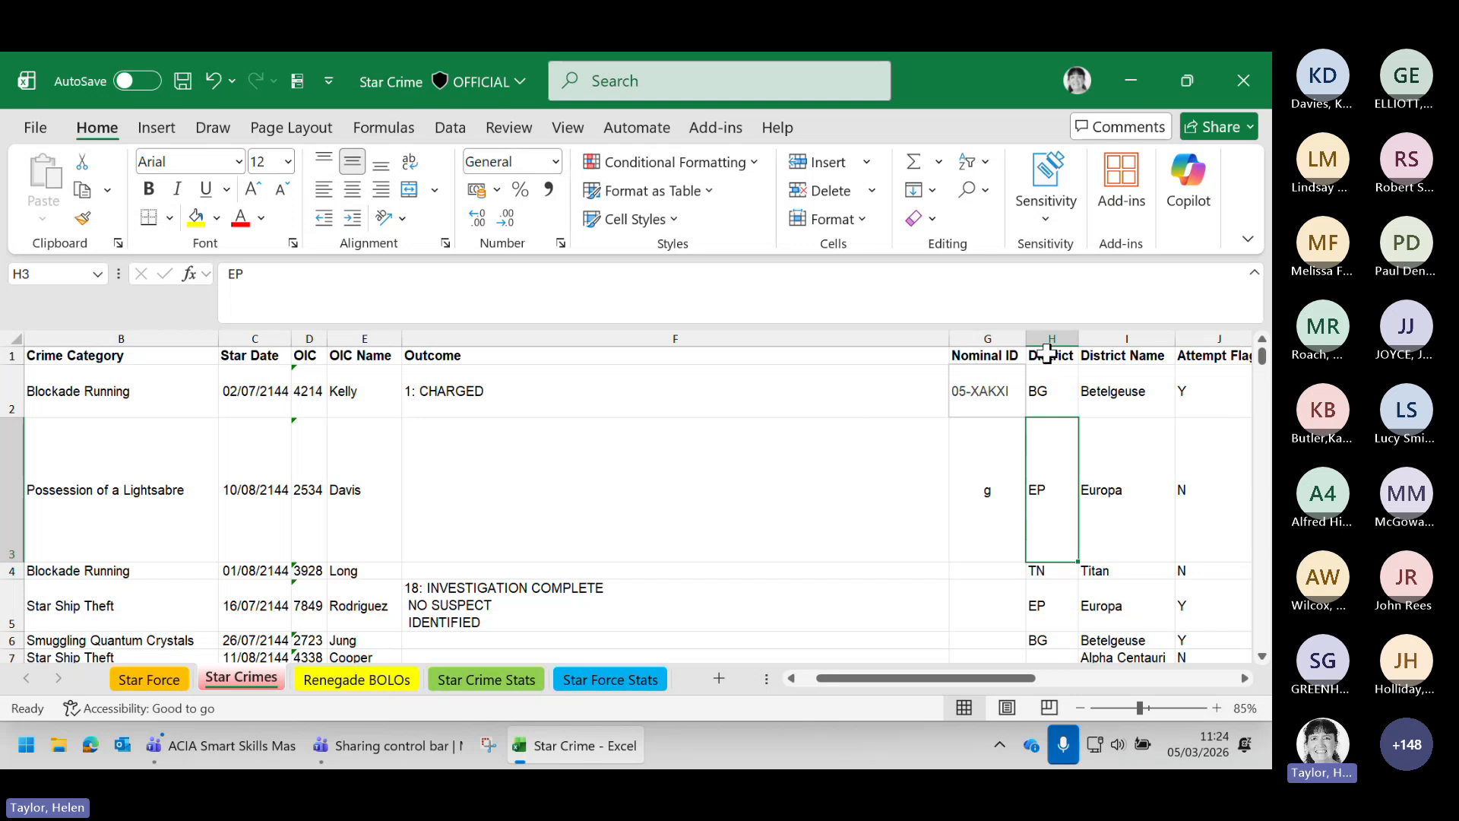
pyautogui.moveTo(1046, 354); pyautogui.dragTo(980, 351)
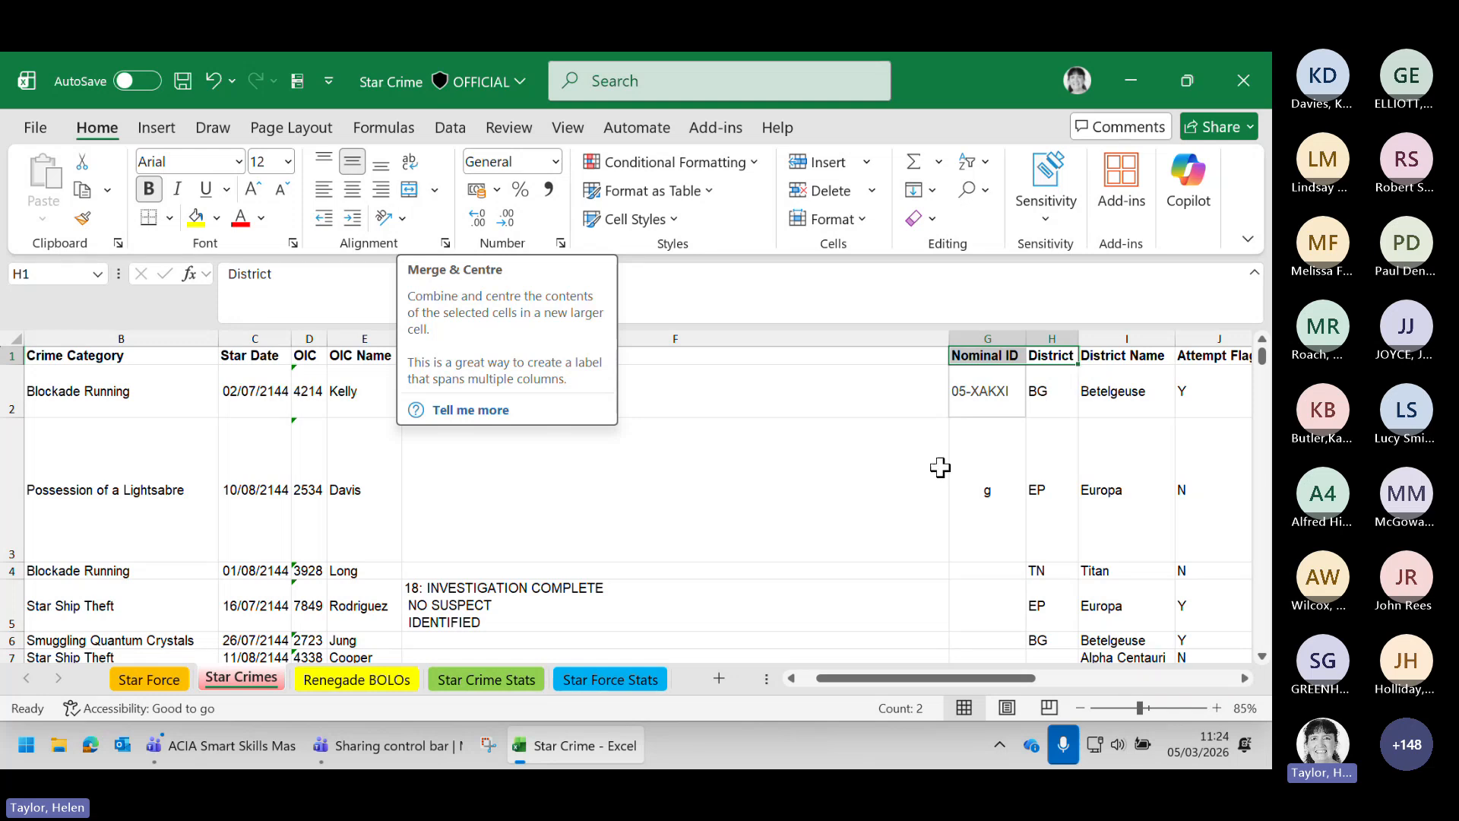
pyautogui.moveTo(985, 355); pyautogui.dragTo(1032, 534)
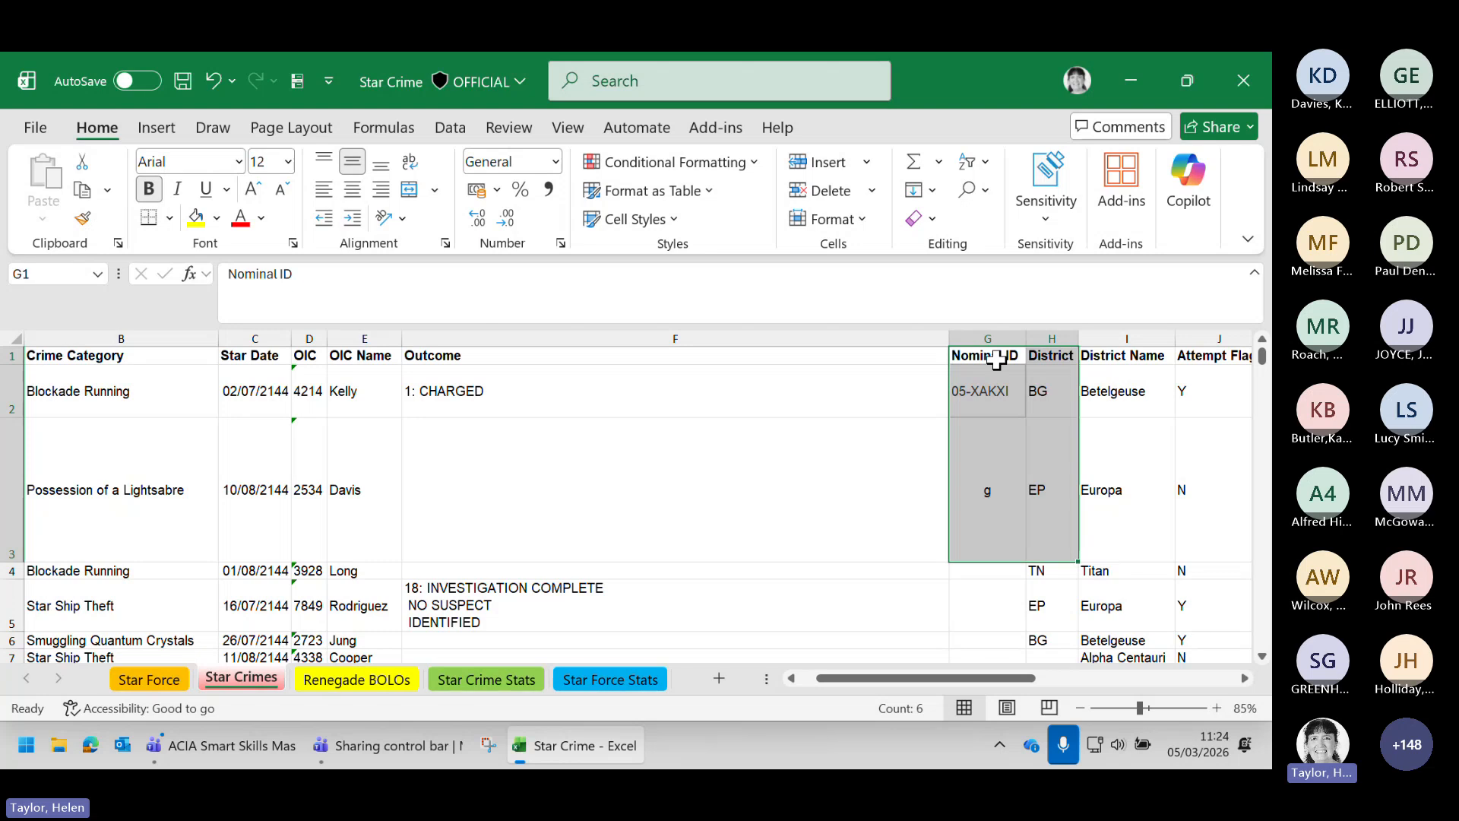
pyautogui.click(890, 458)
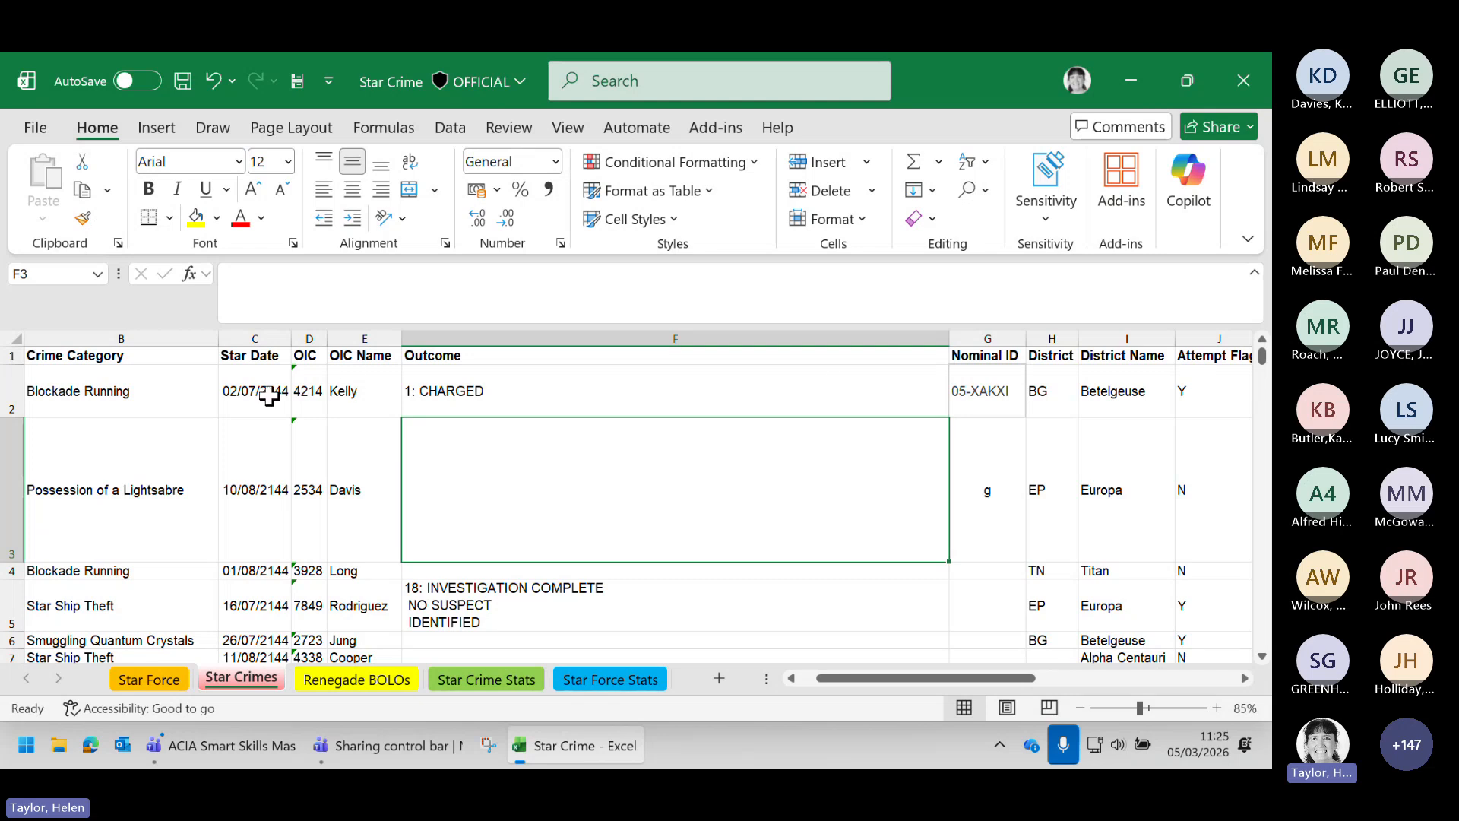
# Delete header row 1 of the Star Crimes sheet, and undo the deletion
pyautogui.click(12, 355)
pyautogui.rightClick(11, 355)
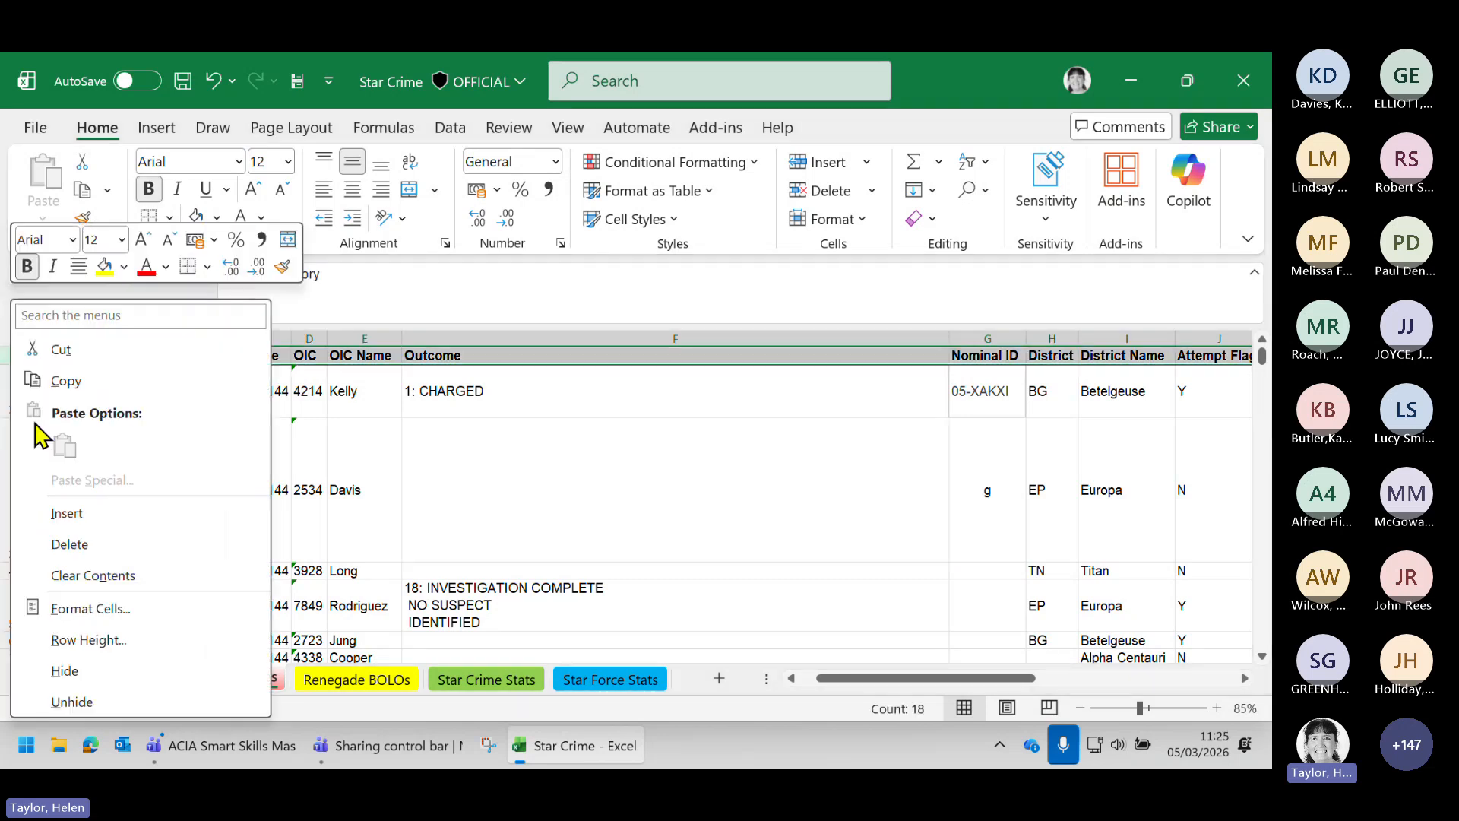
pyautogui.click(57, 544)
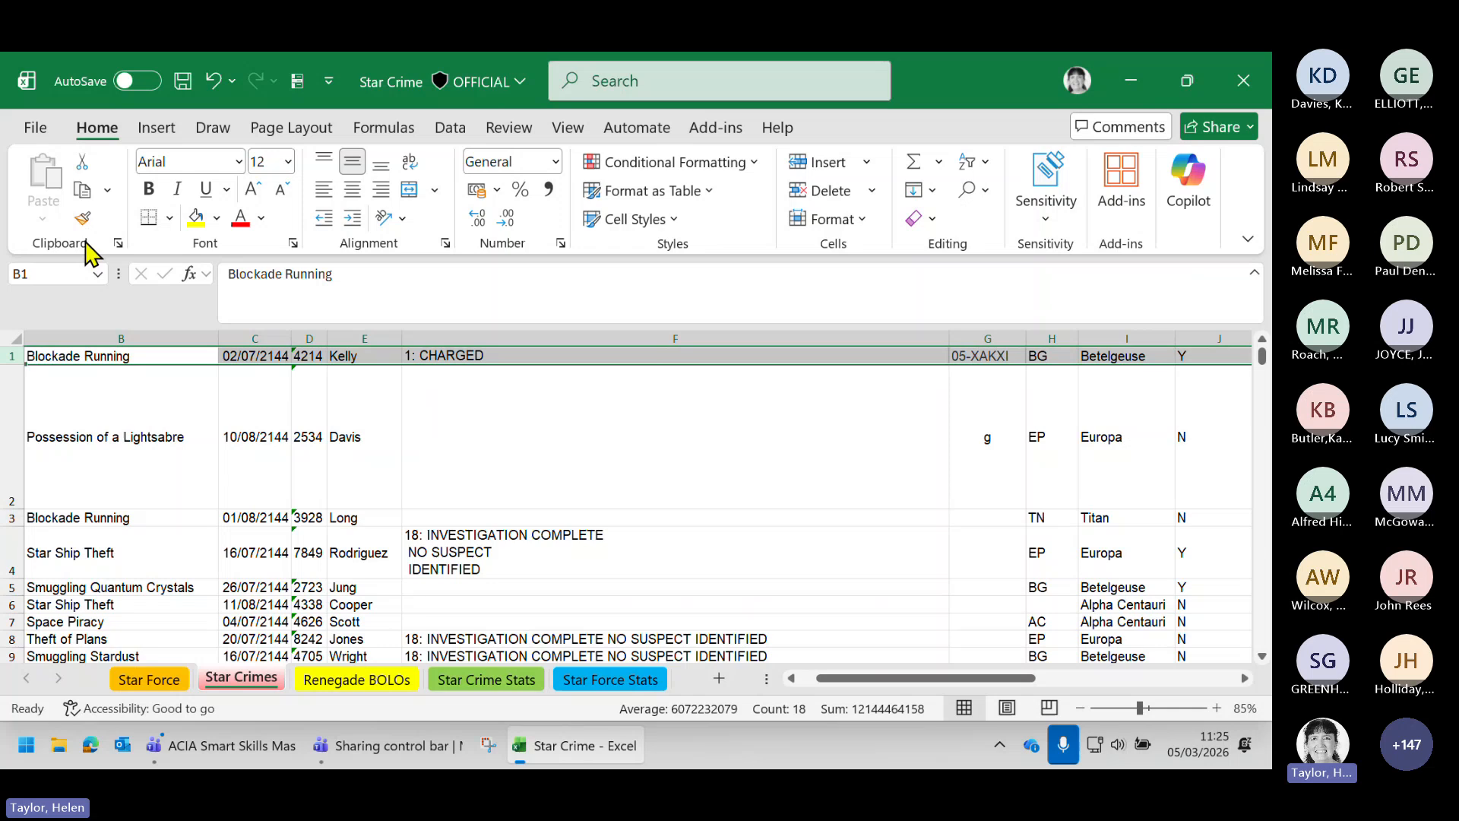
pyautogui.click(213, 81)
# Insert two blank rows above the header row of the Star Crimes sheet
pyautogui.rightClick(12, 357)
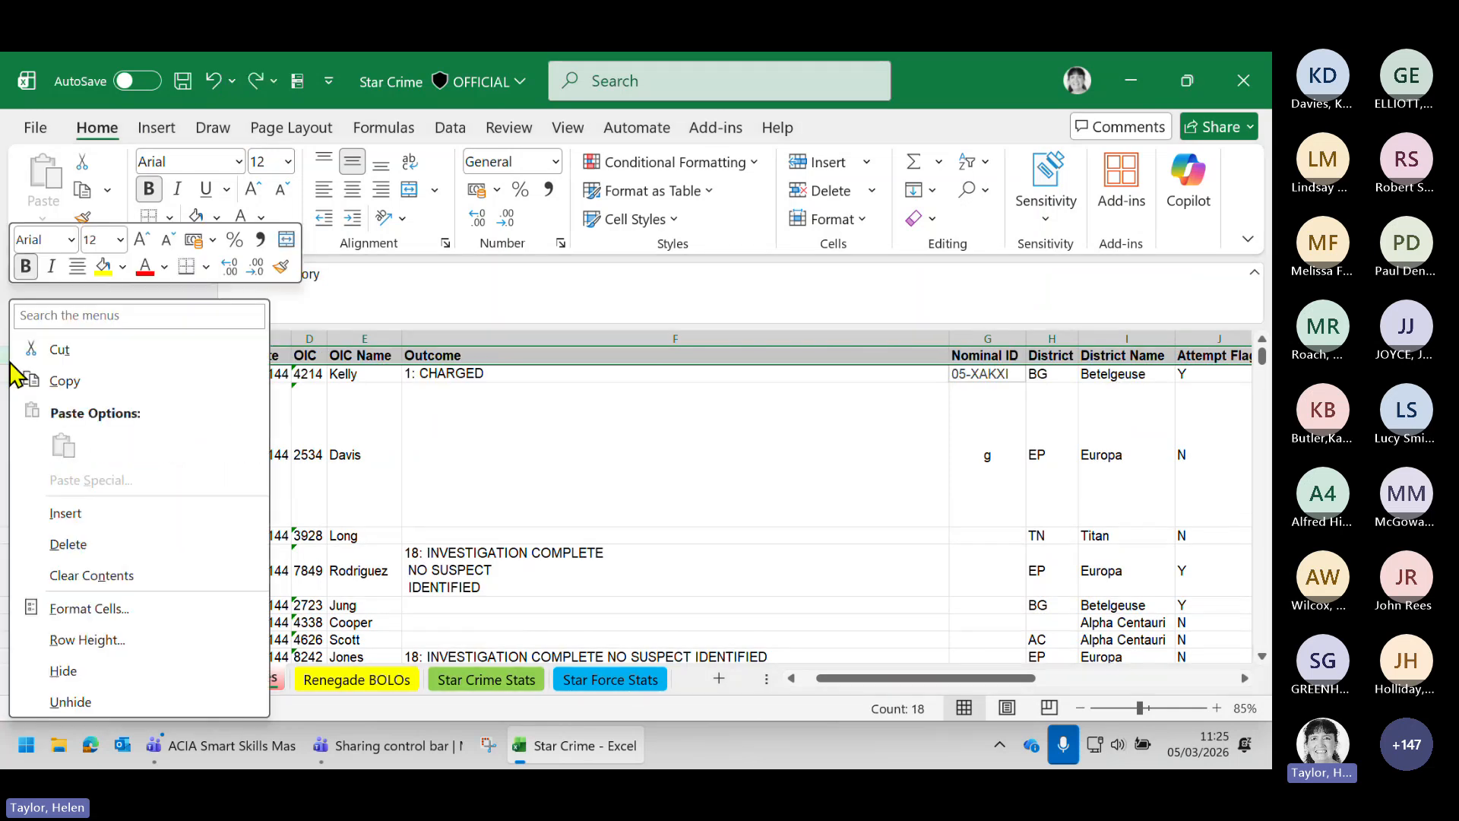
pyautogui.click(66, 512)
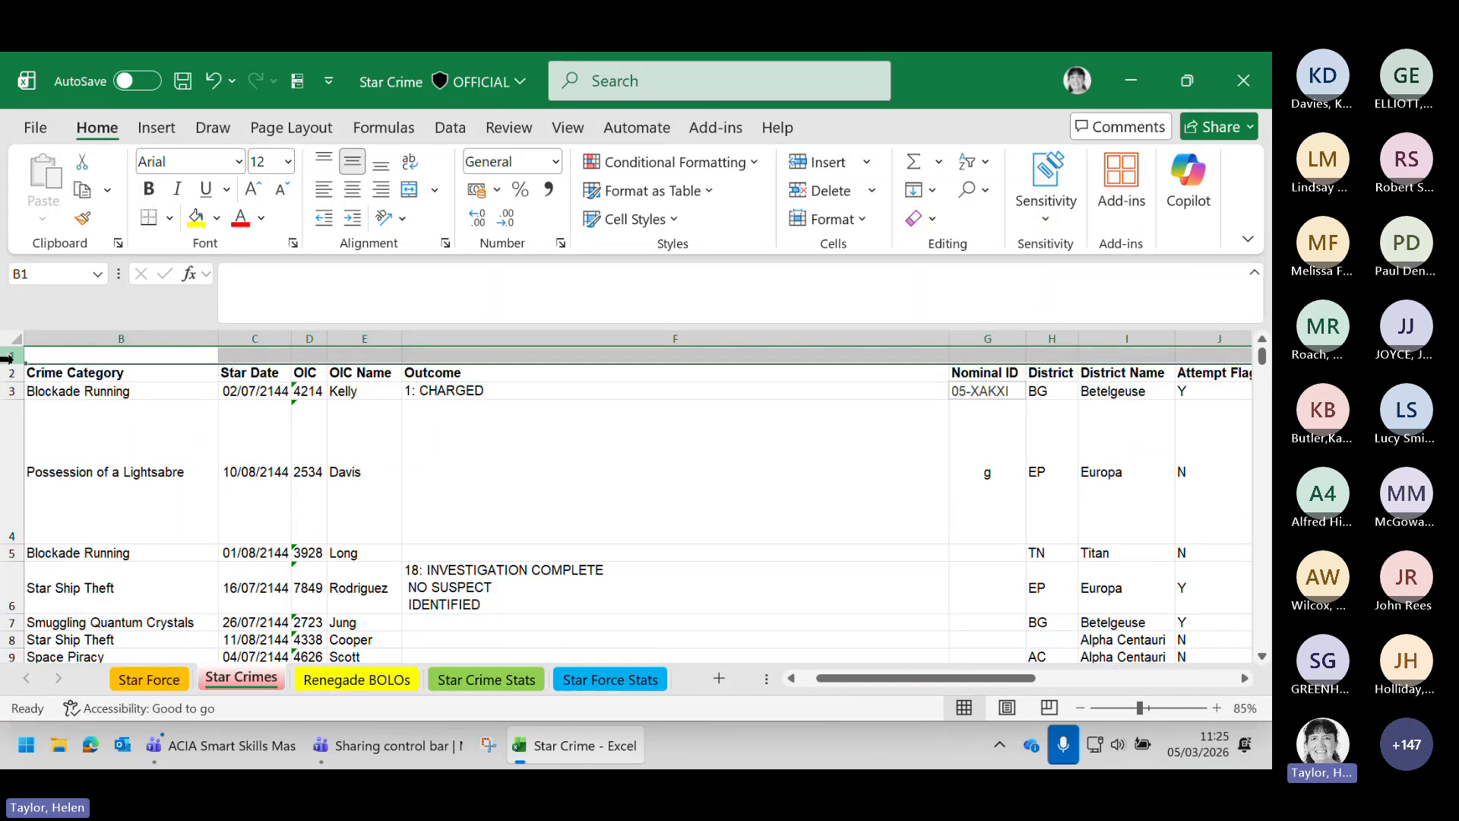
pyautogui.rightClick(11, 372)
pyautogui.click(86, 515)
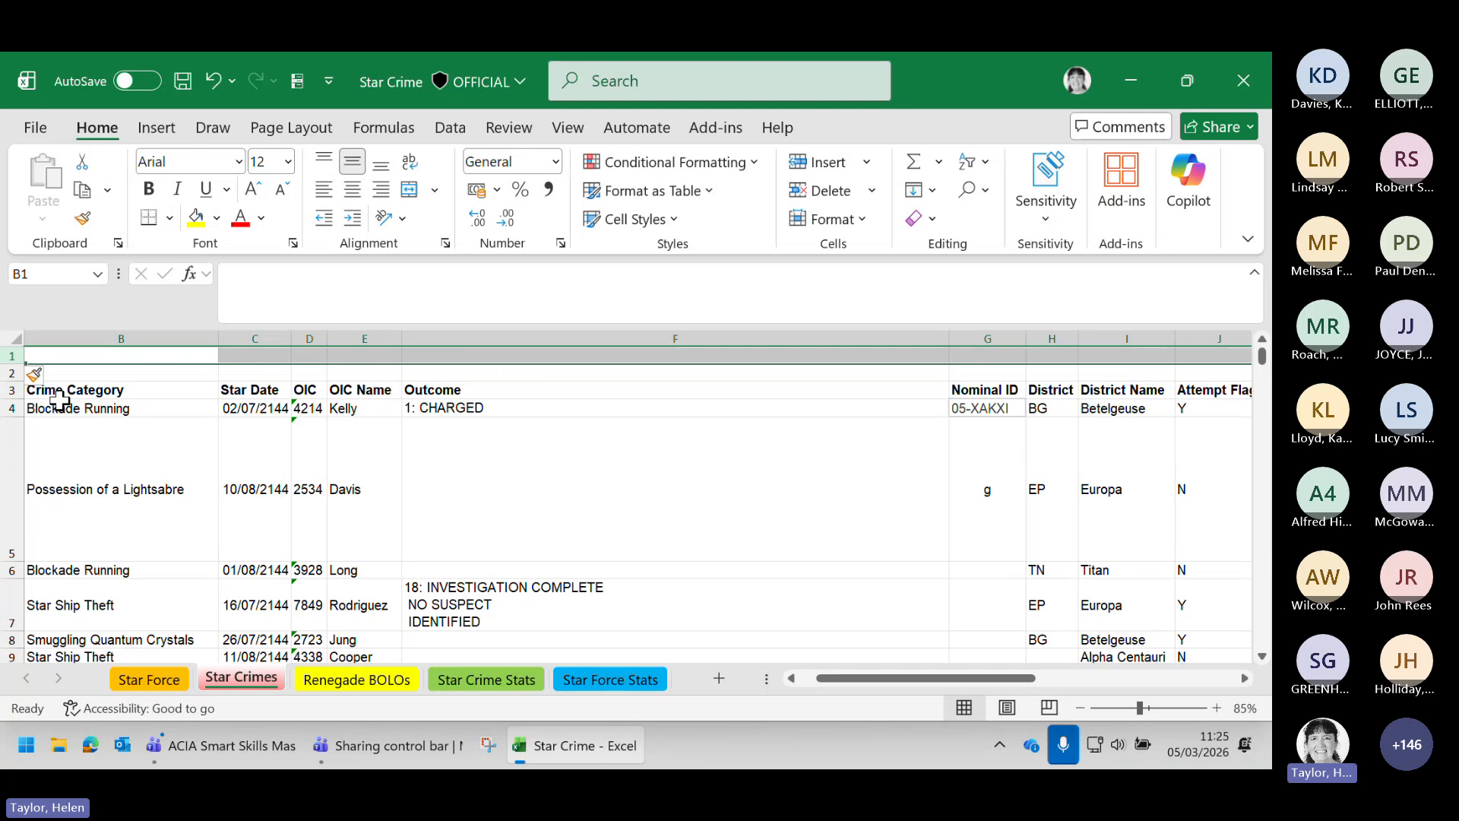
# Delete the two blank rows 1 and 2 above the header row
pyautogui.moveTo(9, 356); pyautogui.dragTo(12, 373)
pyautogui.rightClick(12, 373)
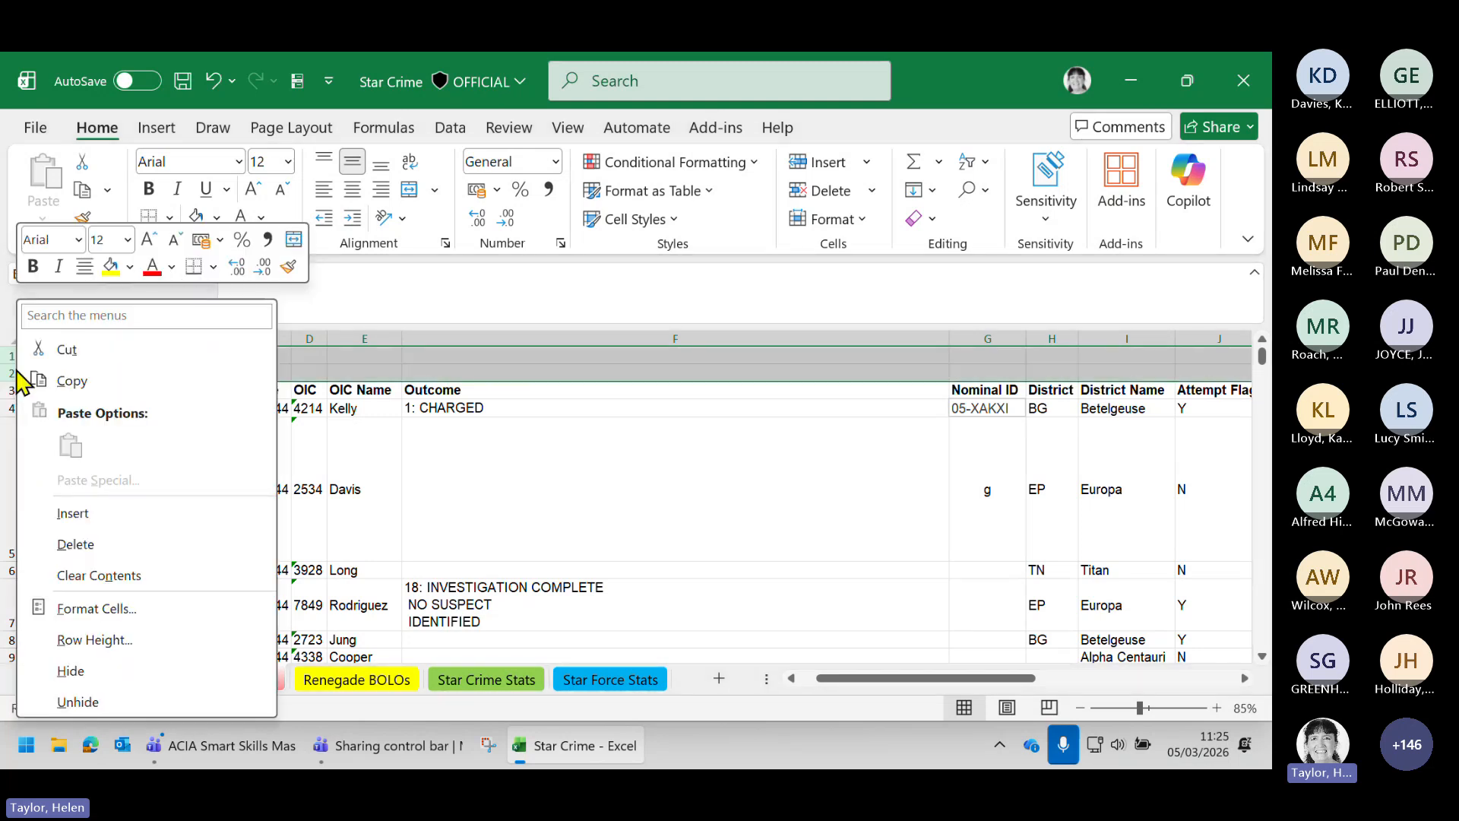
pyautogui.click(103, 544)
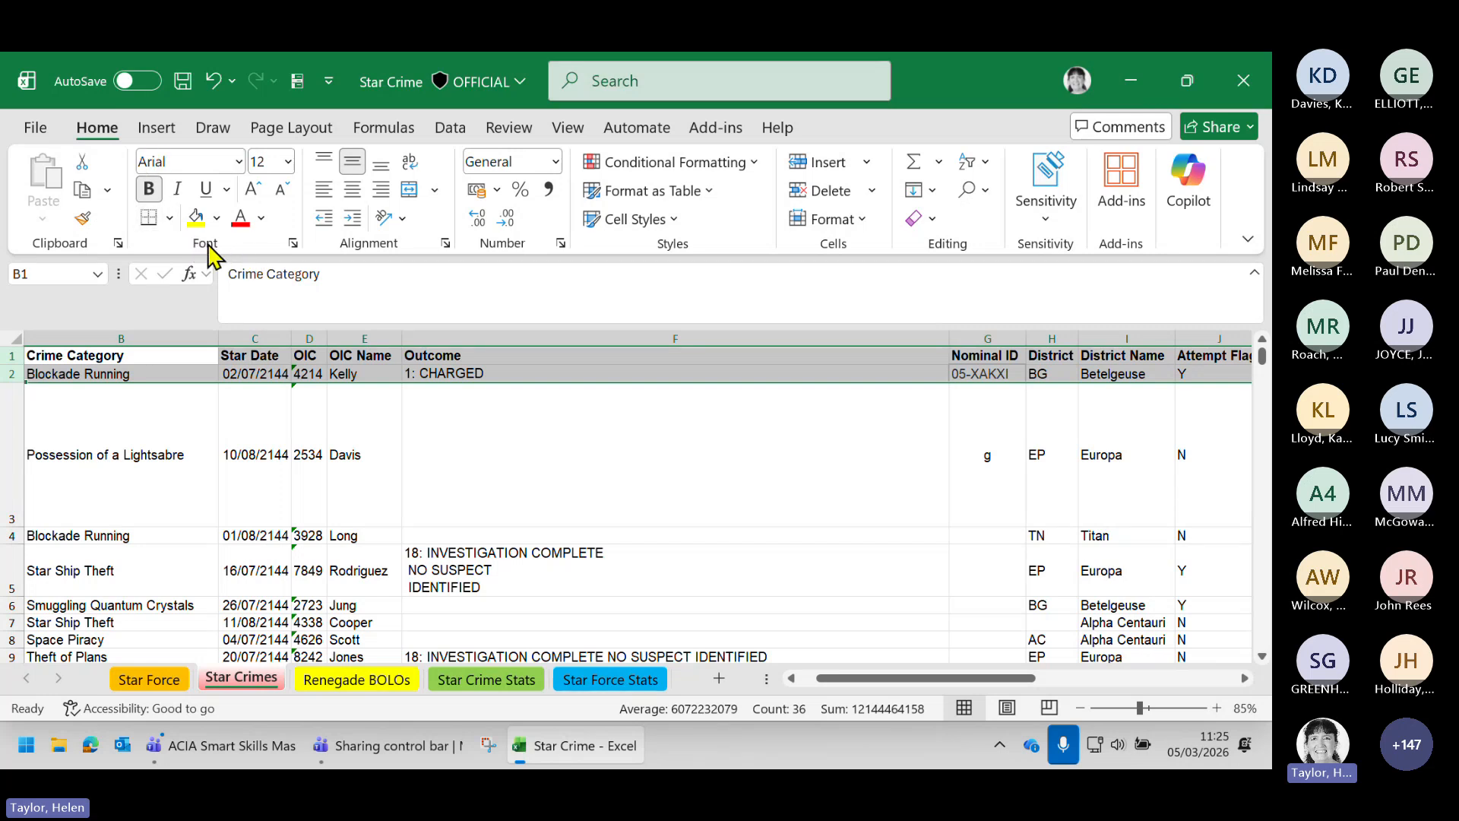
# Examine the border choices for cell F3 and the Border and Fill settings of Format Cells, without applying any
pyautogui.click(522, 440)
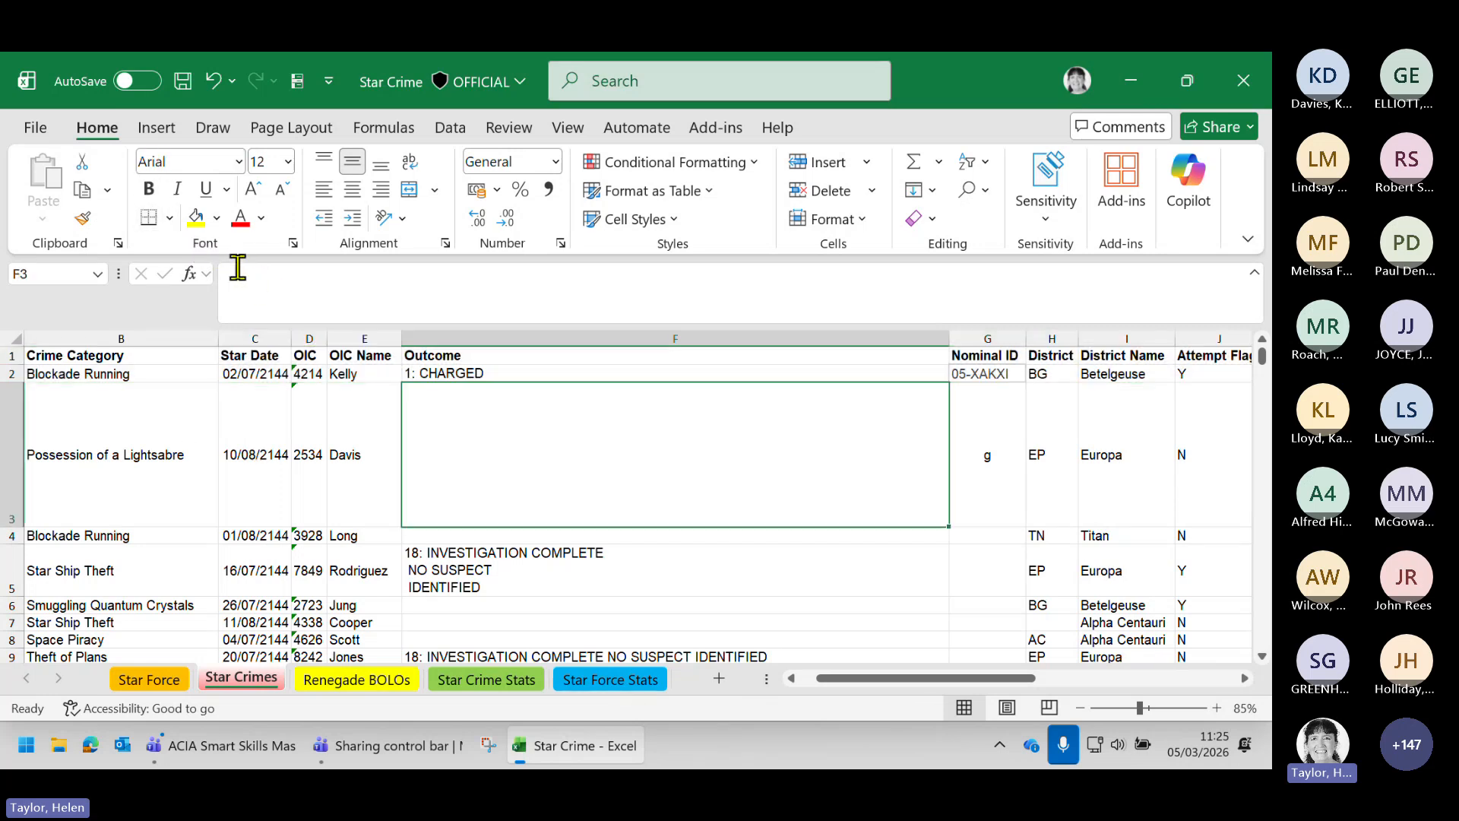
pyautogui.click(171, 219)
pyautogui.click(172, 222)
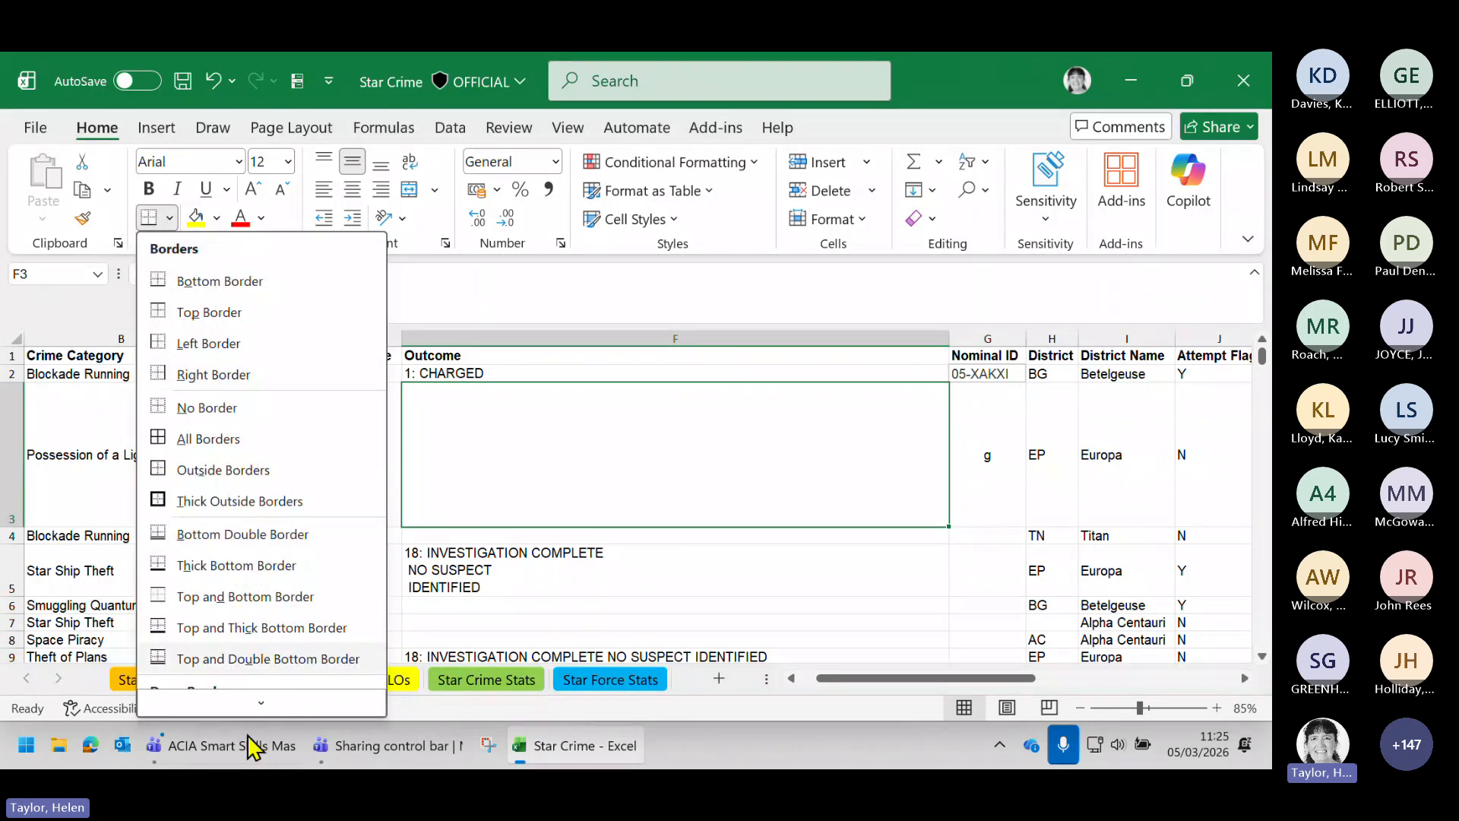
pyautogui.click(293, 217)
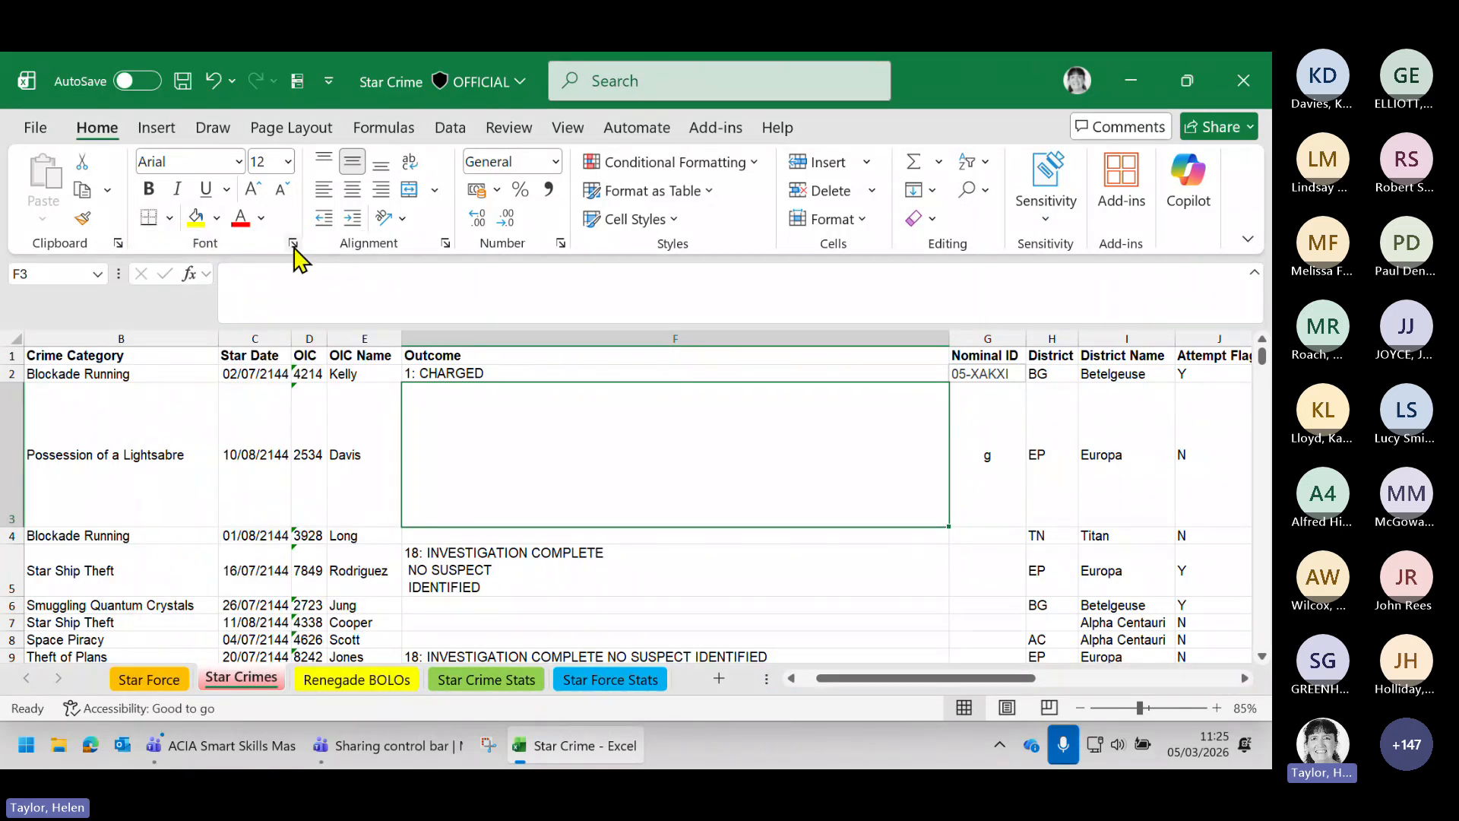
pyautogui.click(293, 242)
pyautogui.click(228, 253)
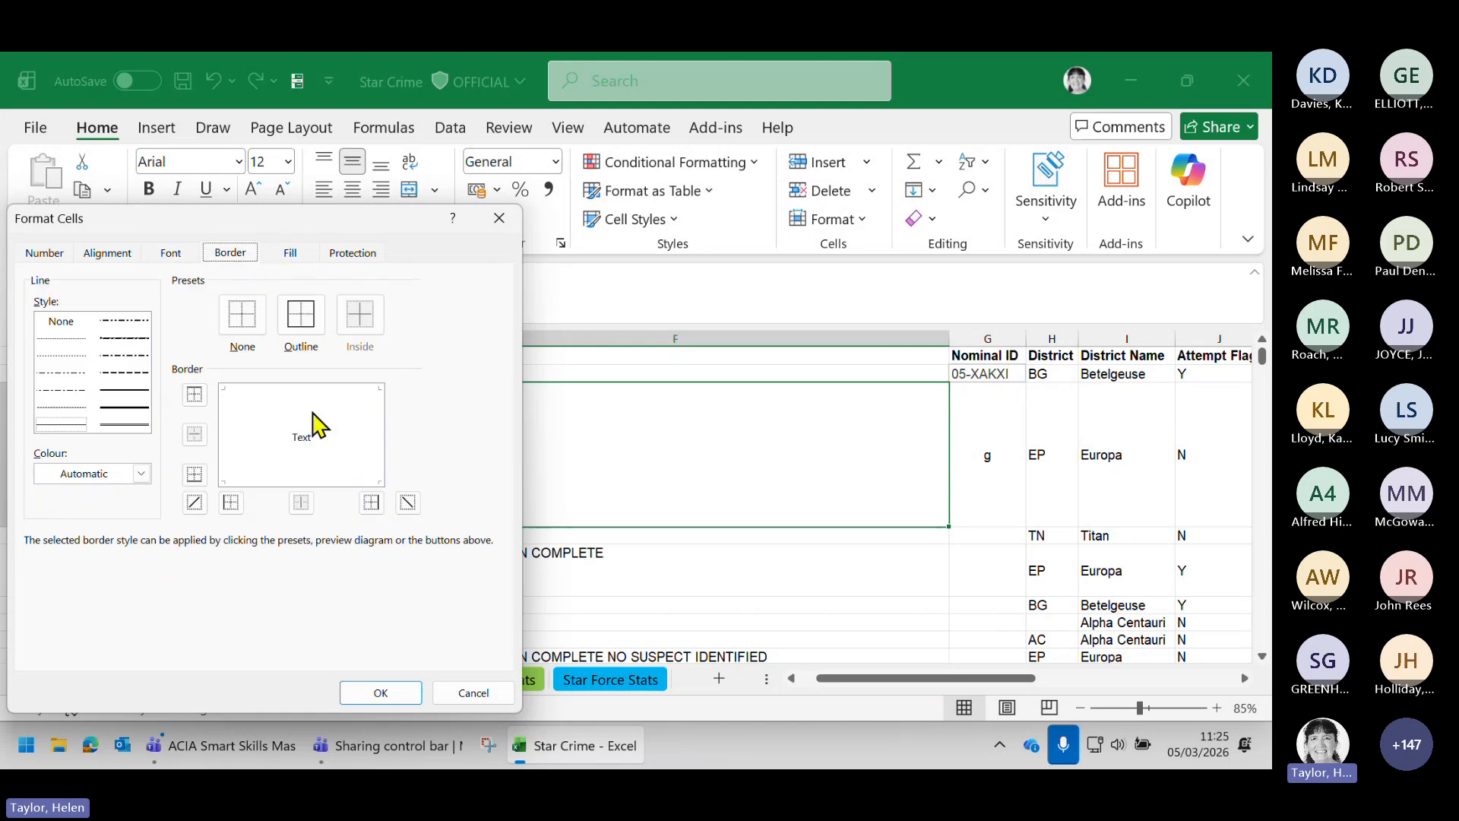
pyautogui.click(291, 256)
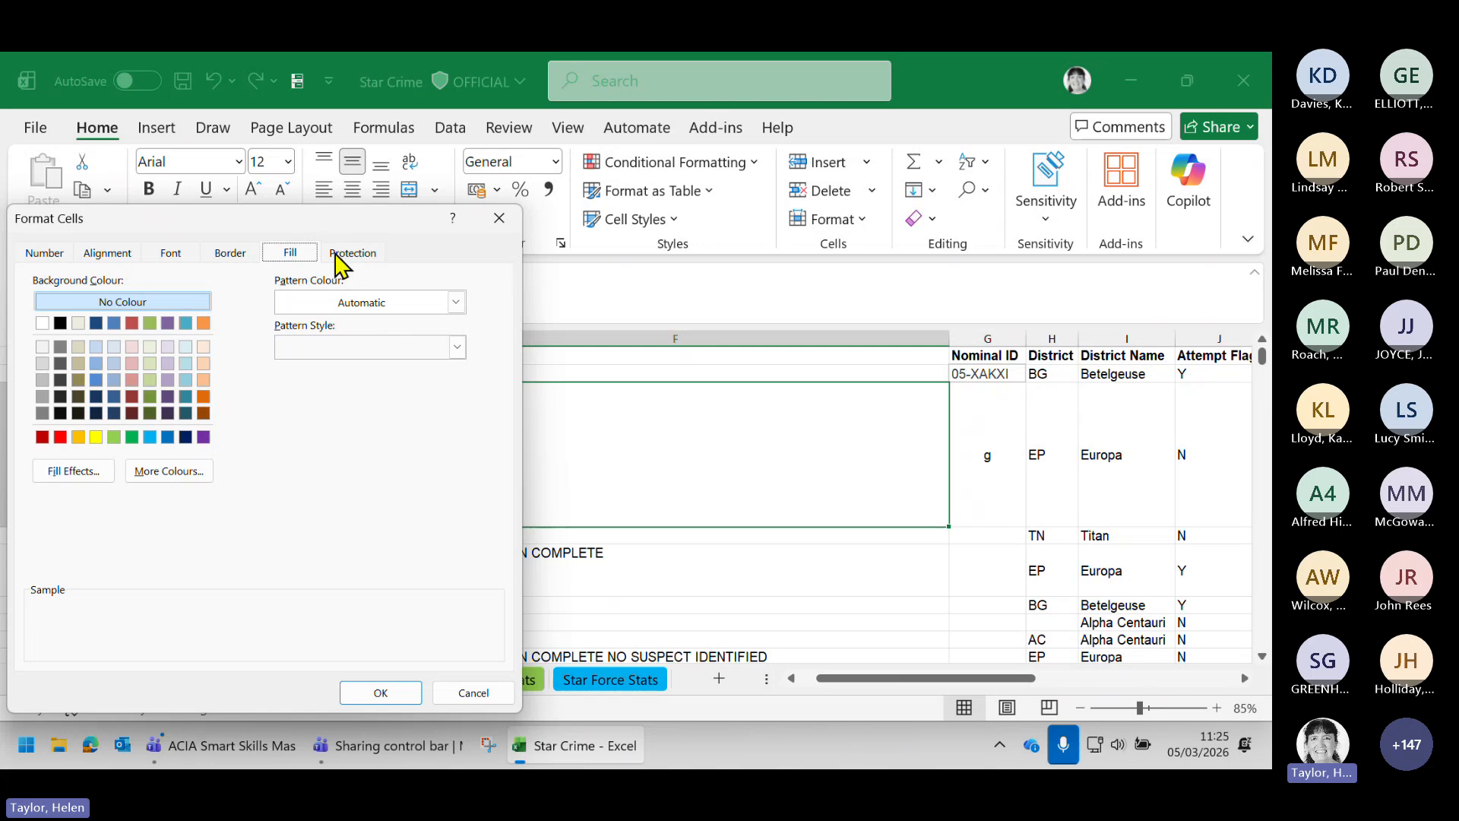
pyautogui.click(499, 219)
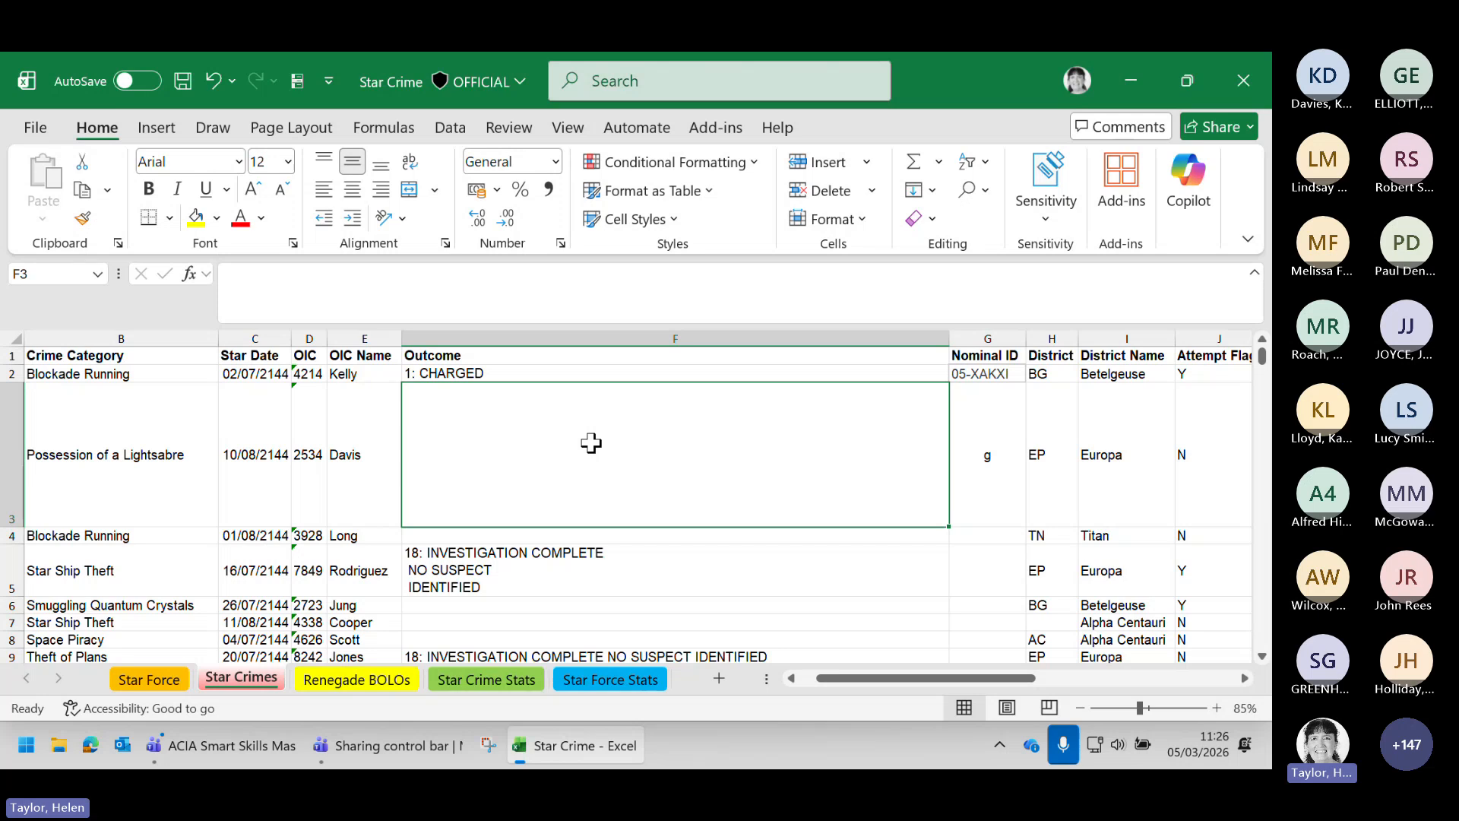
# Format "Blockade Running" in cell B2 as bold, italic, underlined red text with a yellow fill
pyautogui.click(804, 684)
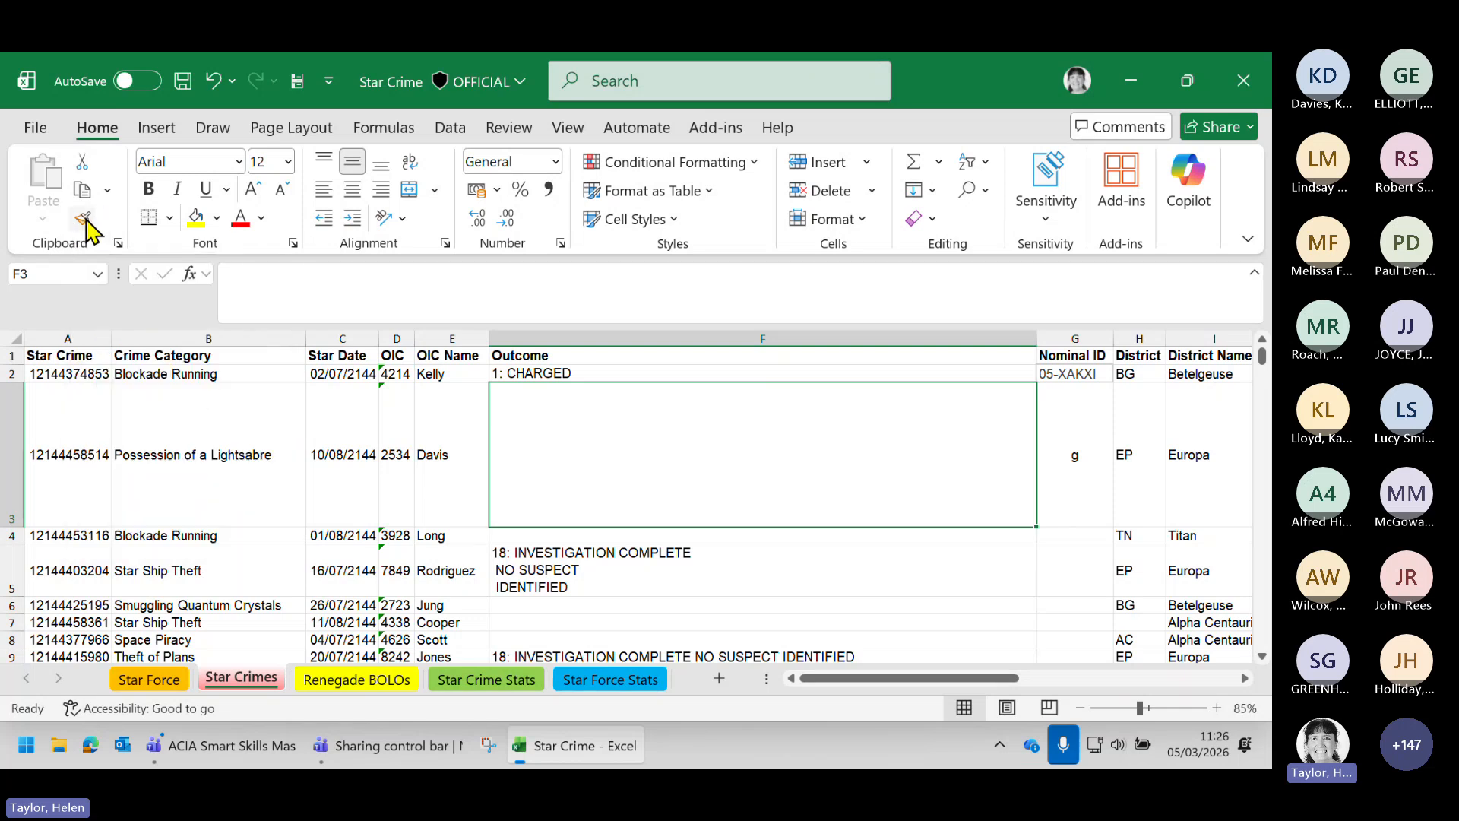
pyautogui.click(349, 583)
pyautogui.click(194, 376)
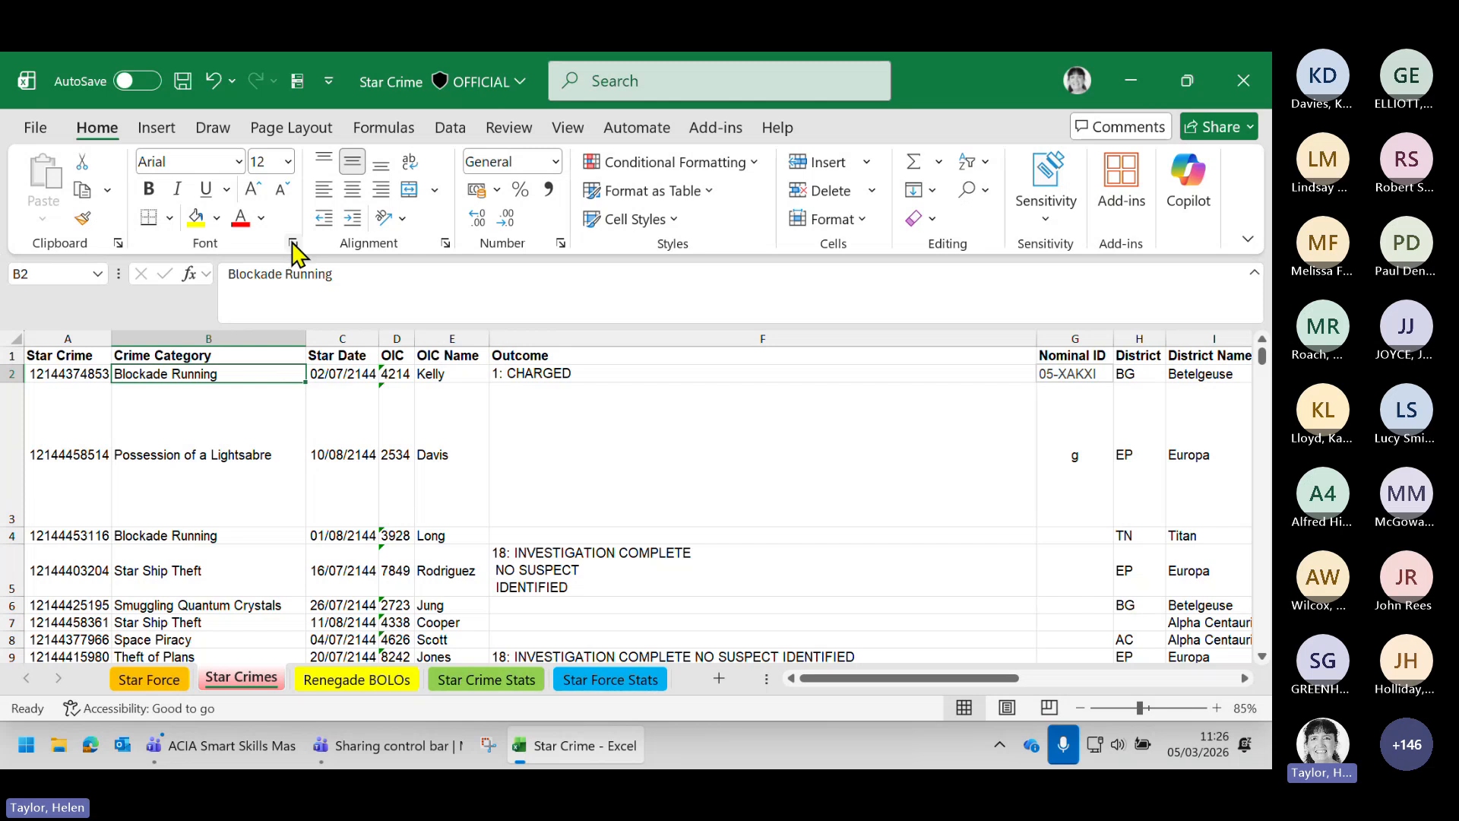
pyautogui.click(149, 188)
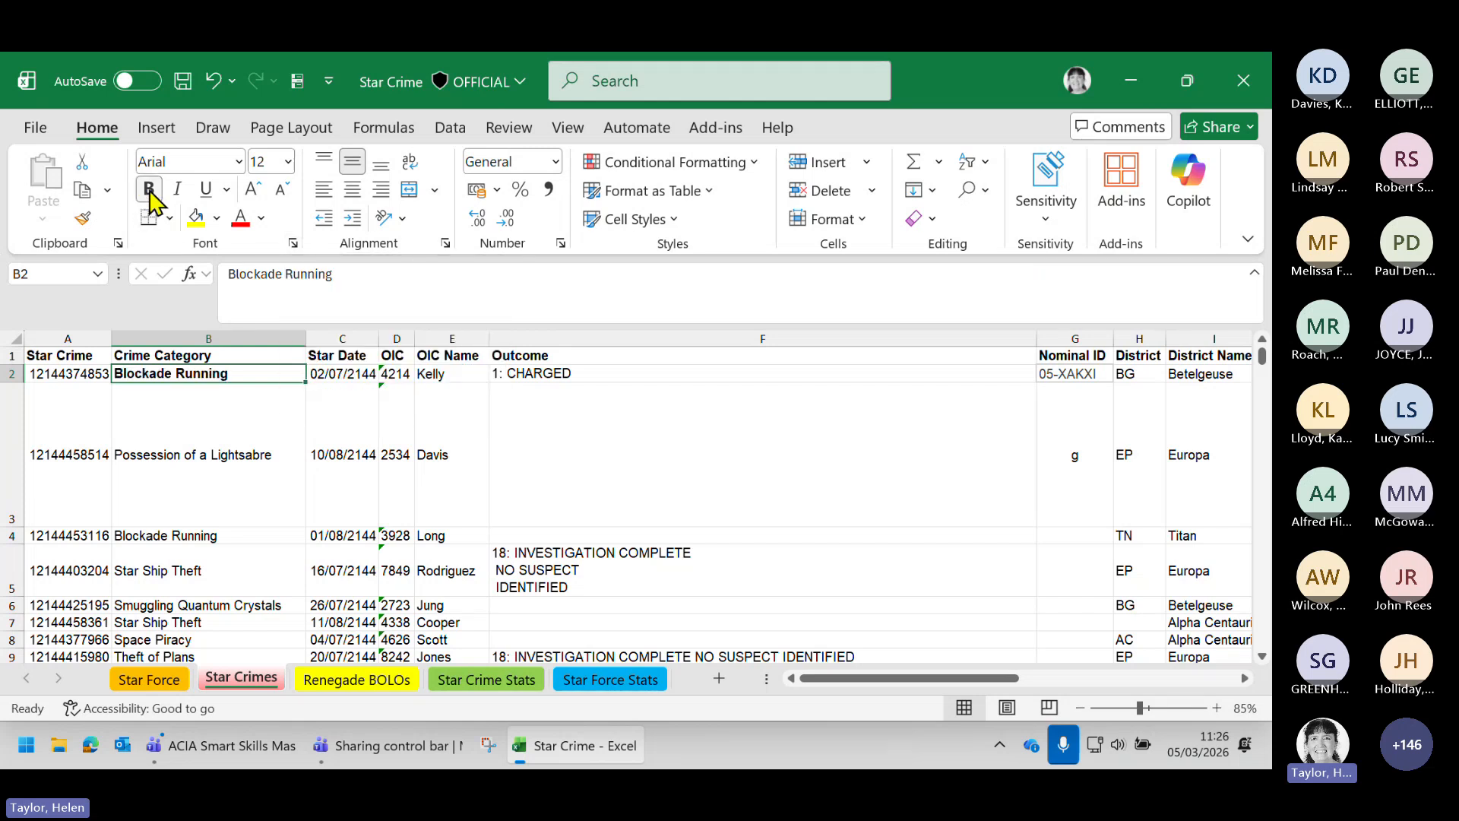
pyautogui.click(177, 188)
pyautogui.click(204, 189)
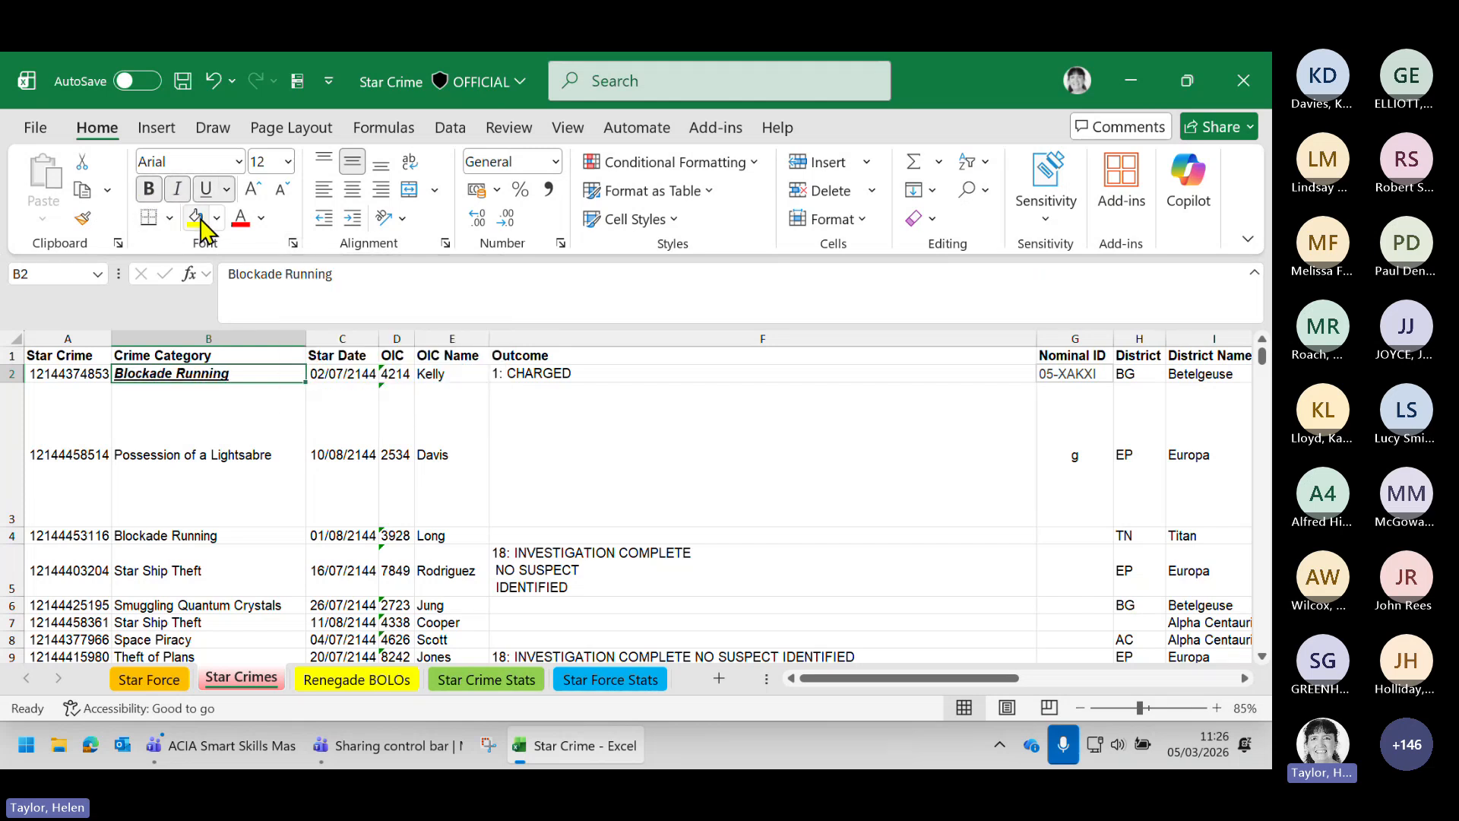
pyautogui.click(197, 220)
pyautogui.click(239, 220)
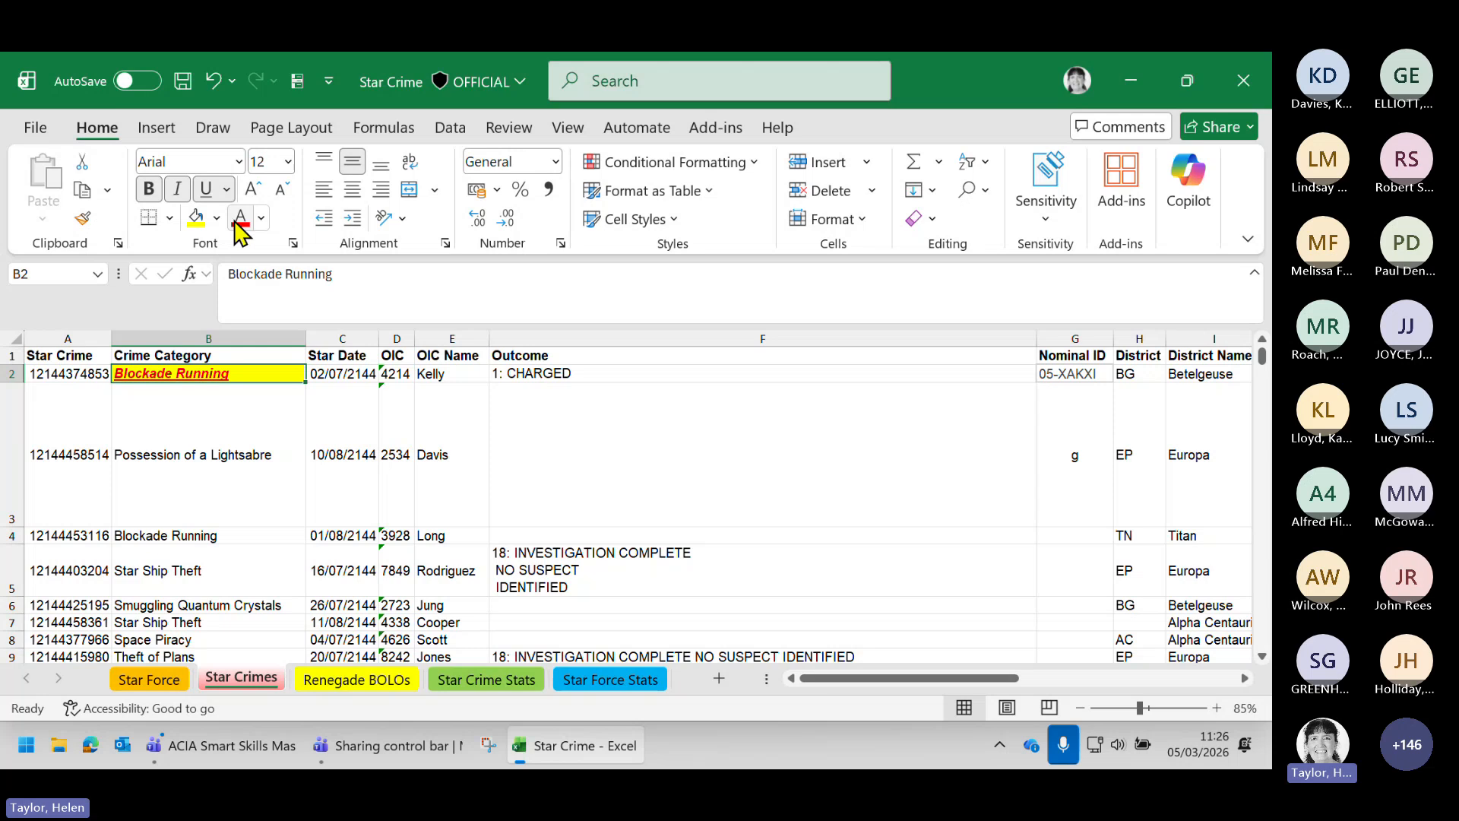
# Make "Possession of a Lightsabre" in cell B3 bold, italic and underlined
pyautogui.click(324, 413)
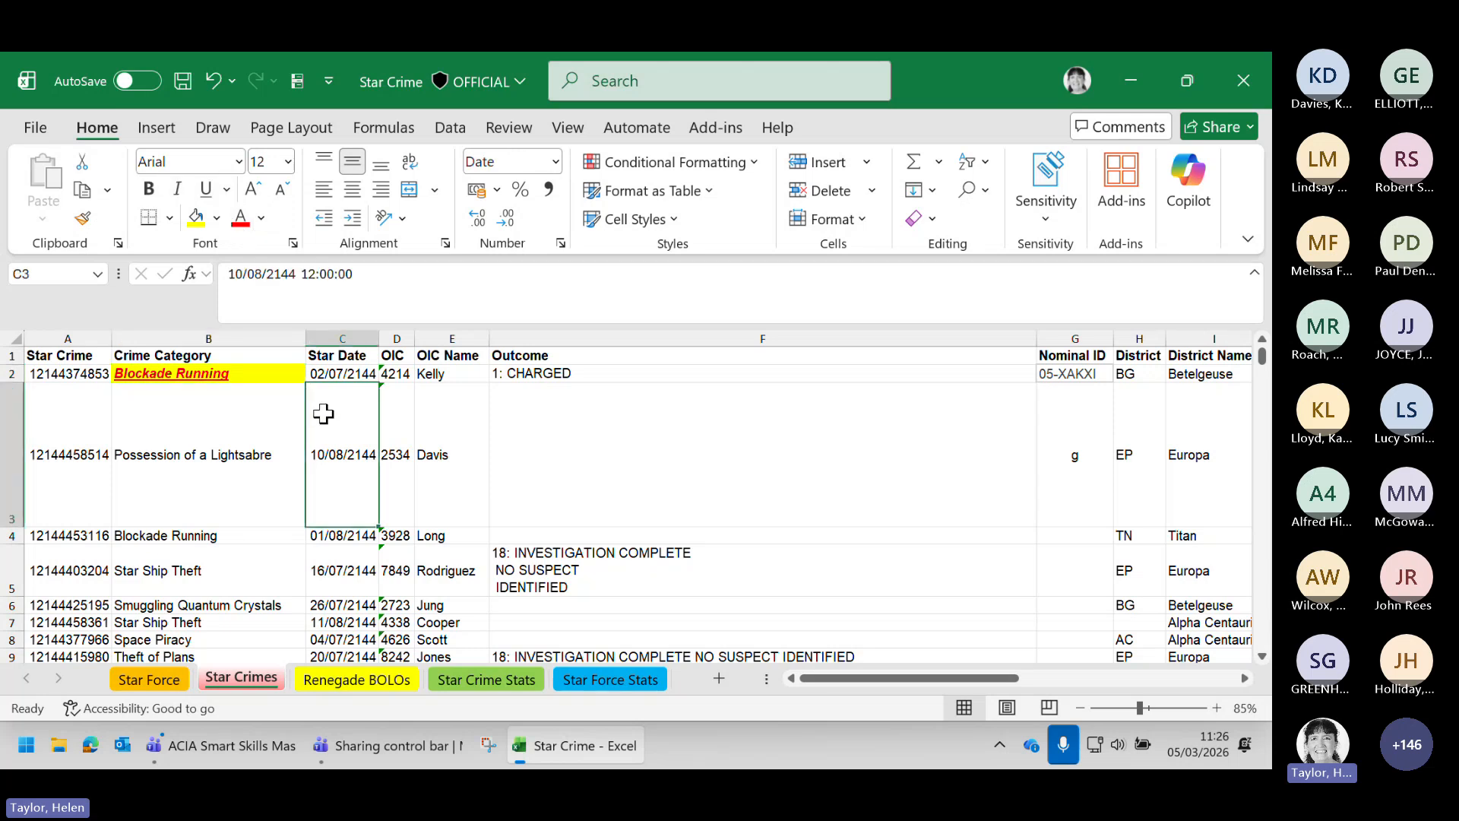
pyautogui.click(217, 426)
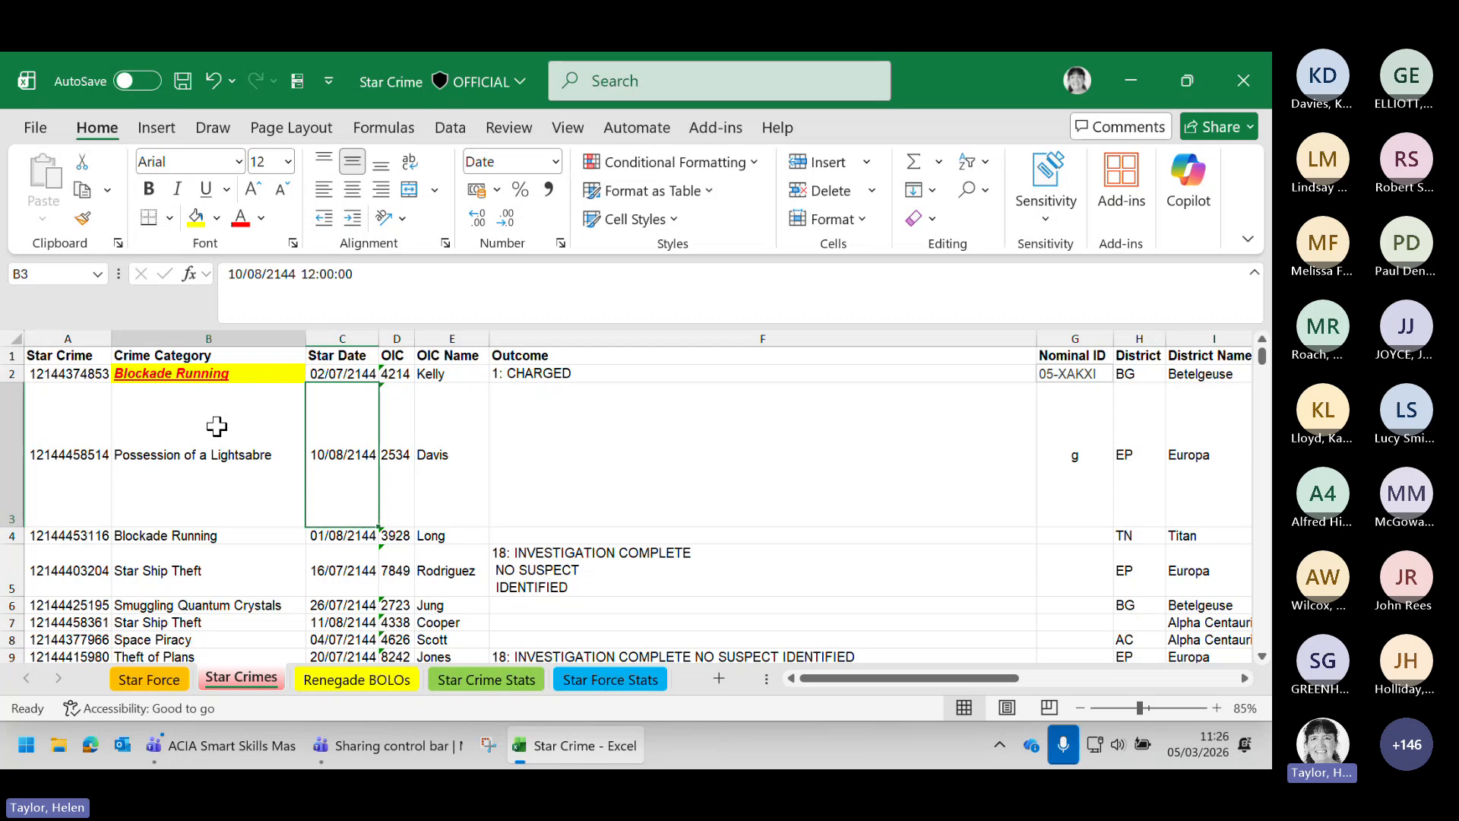
pyautogui.click(149, 189)
pyautogui.click(178, 189)
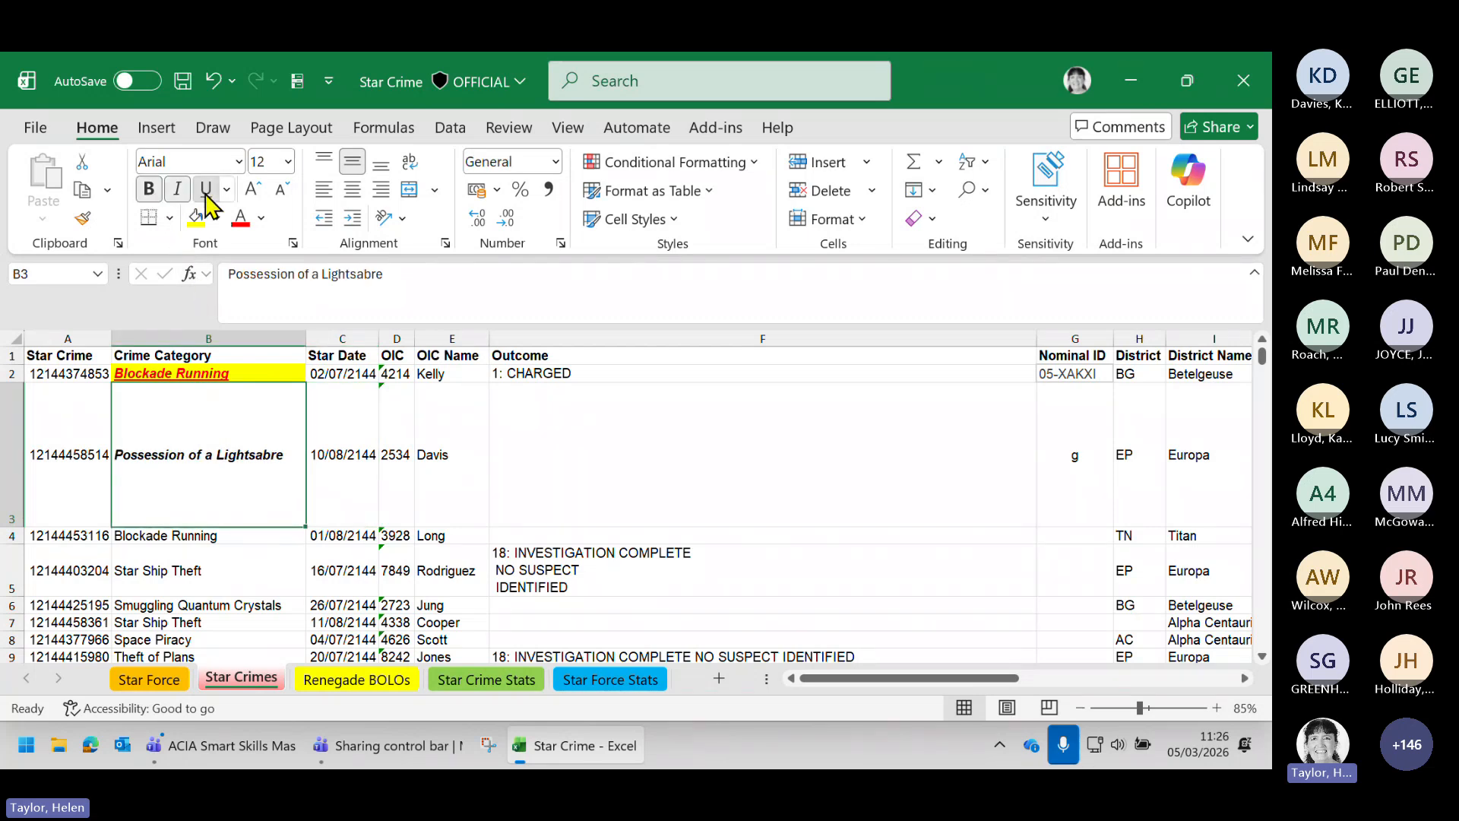
pyautogui.click(205, 190)
pyautogui.click(614, 485)
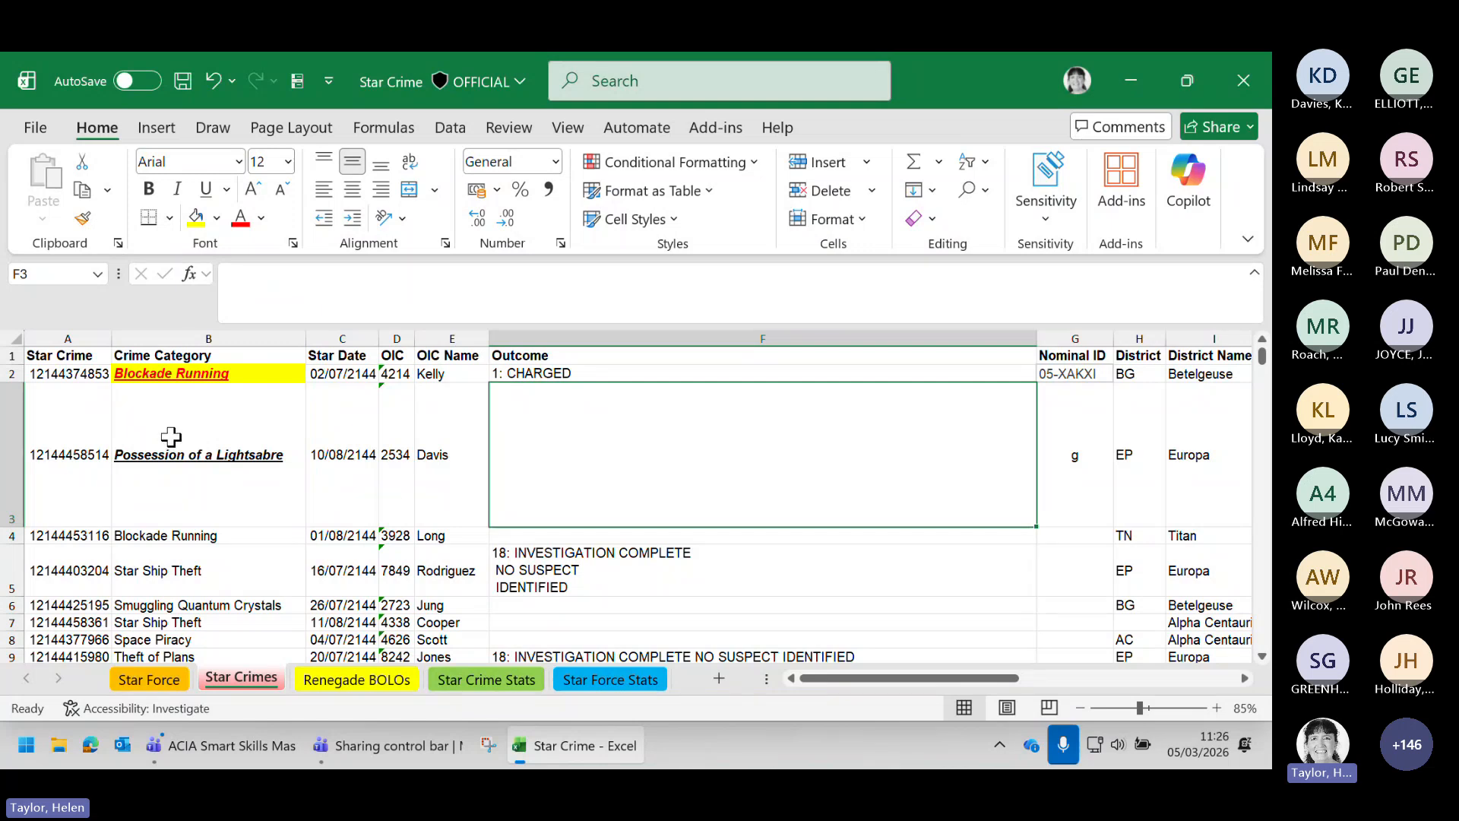
# Copy the formatting of cell B2 onto cells A5 to F5 with Format Painter
pyautogui.click(156, 373)
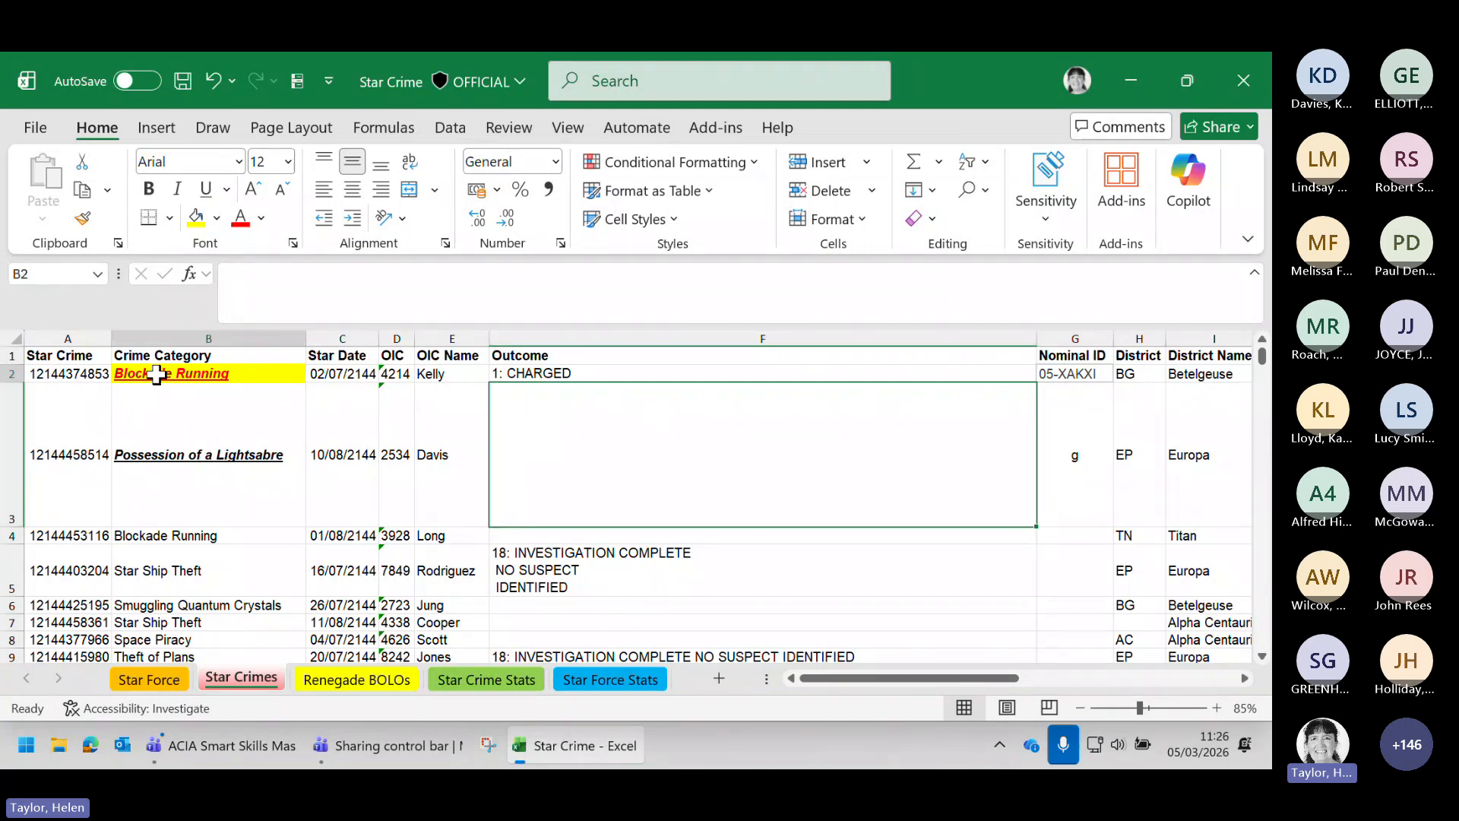
pyautogui.click(82, 222)
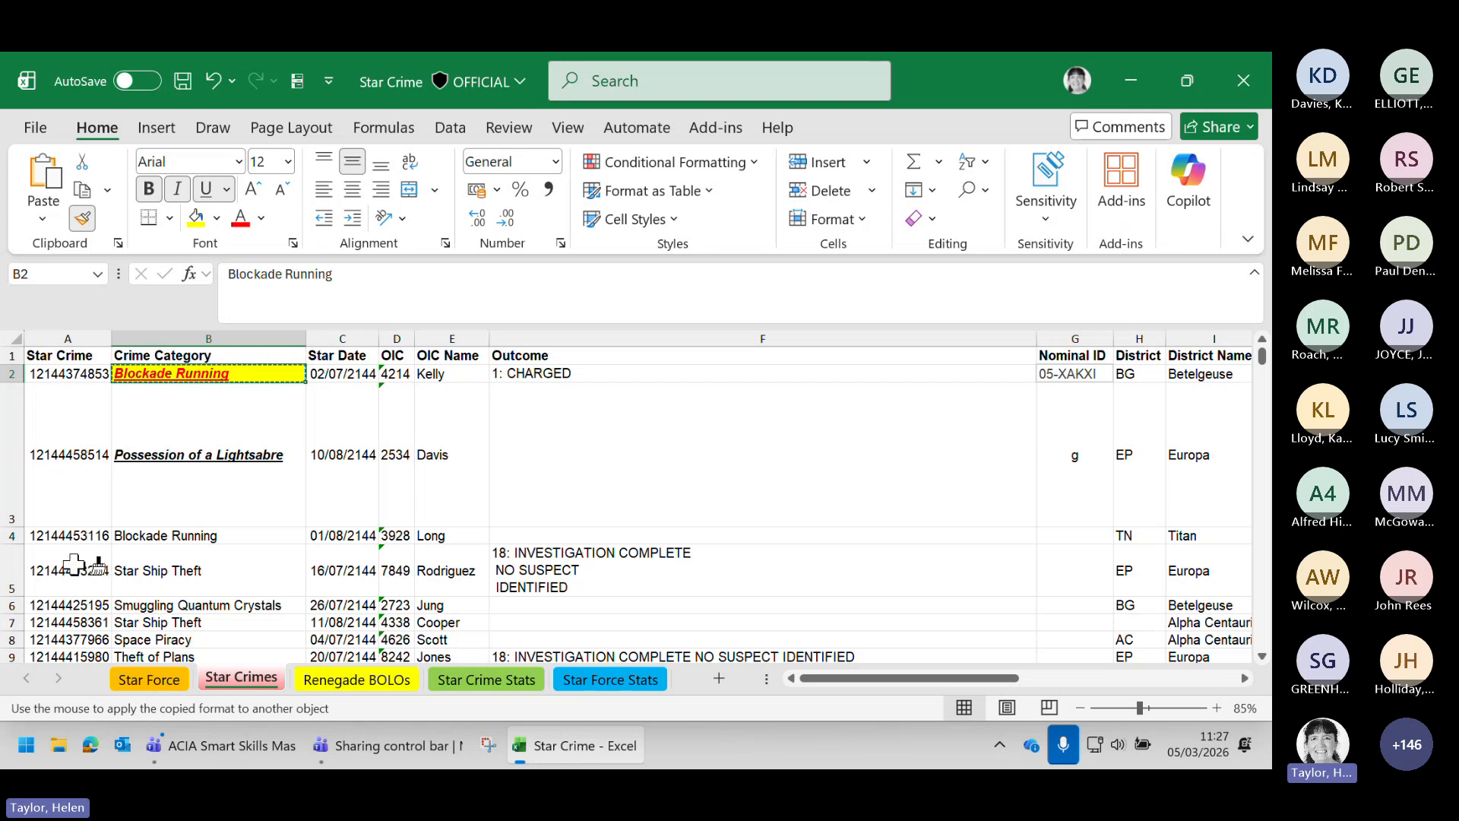
pyautogui.moveTo(73, 564); pyautogui.dragTo(585, 566)
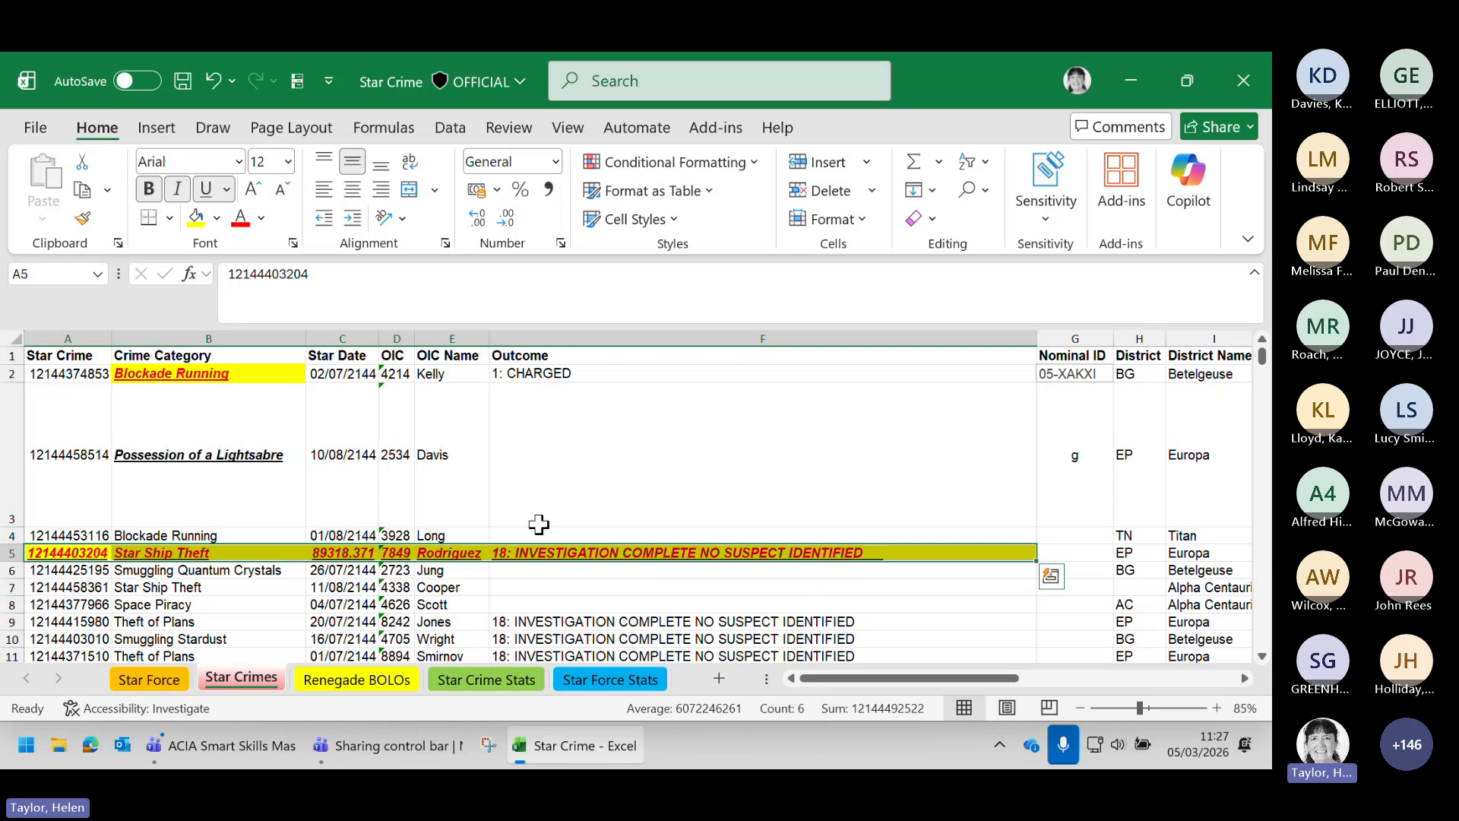
# Lock Format Painter on cell B5's formatting and apply it to B7, F3, G3 and C9:F11, ending with the painter switched off
pyautogui.click(187, 554)
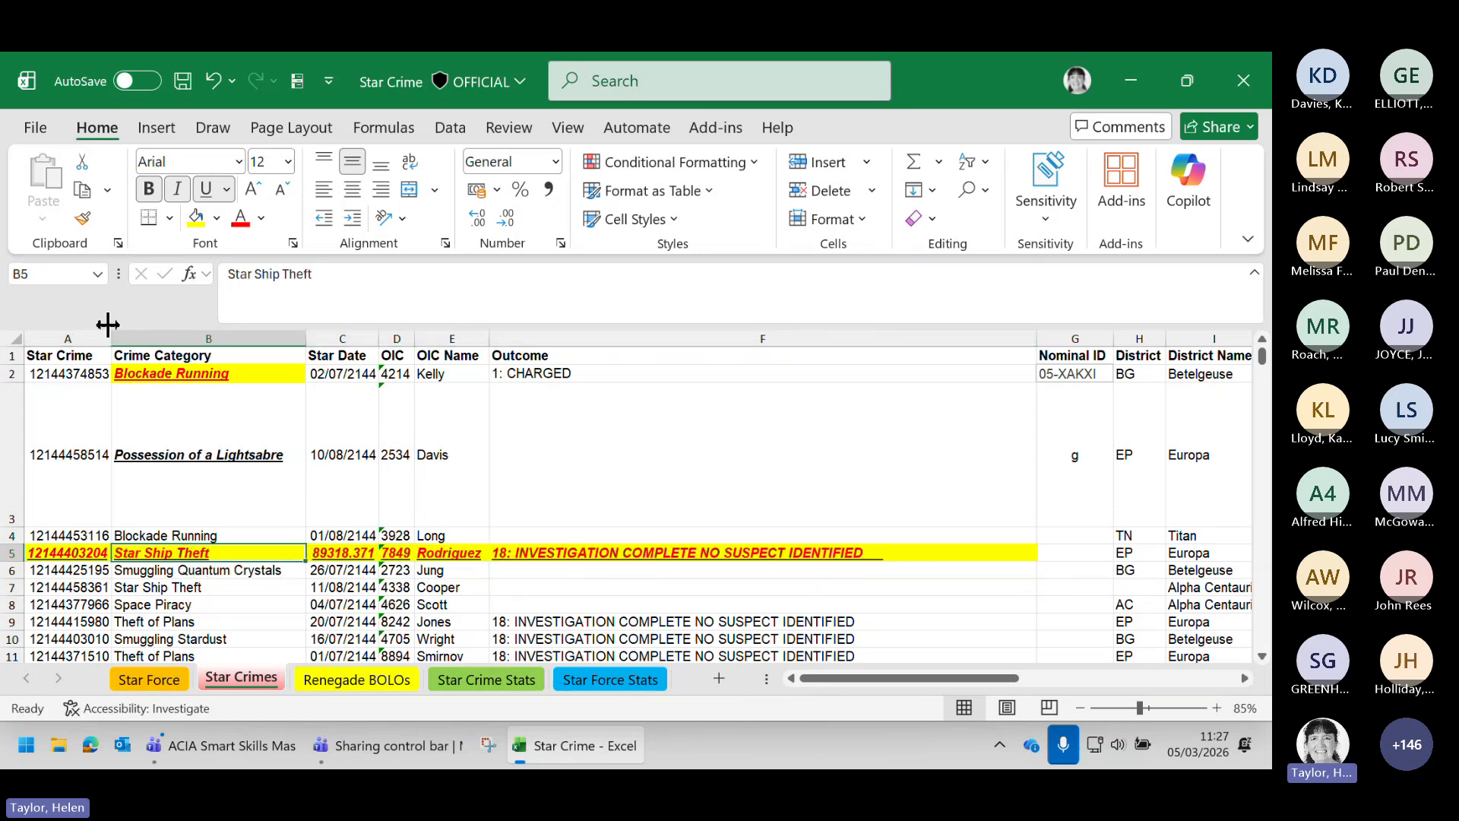
pyautogui.click(84, 219)
pyautogui.click(152, 588)
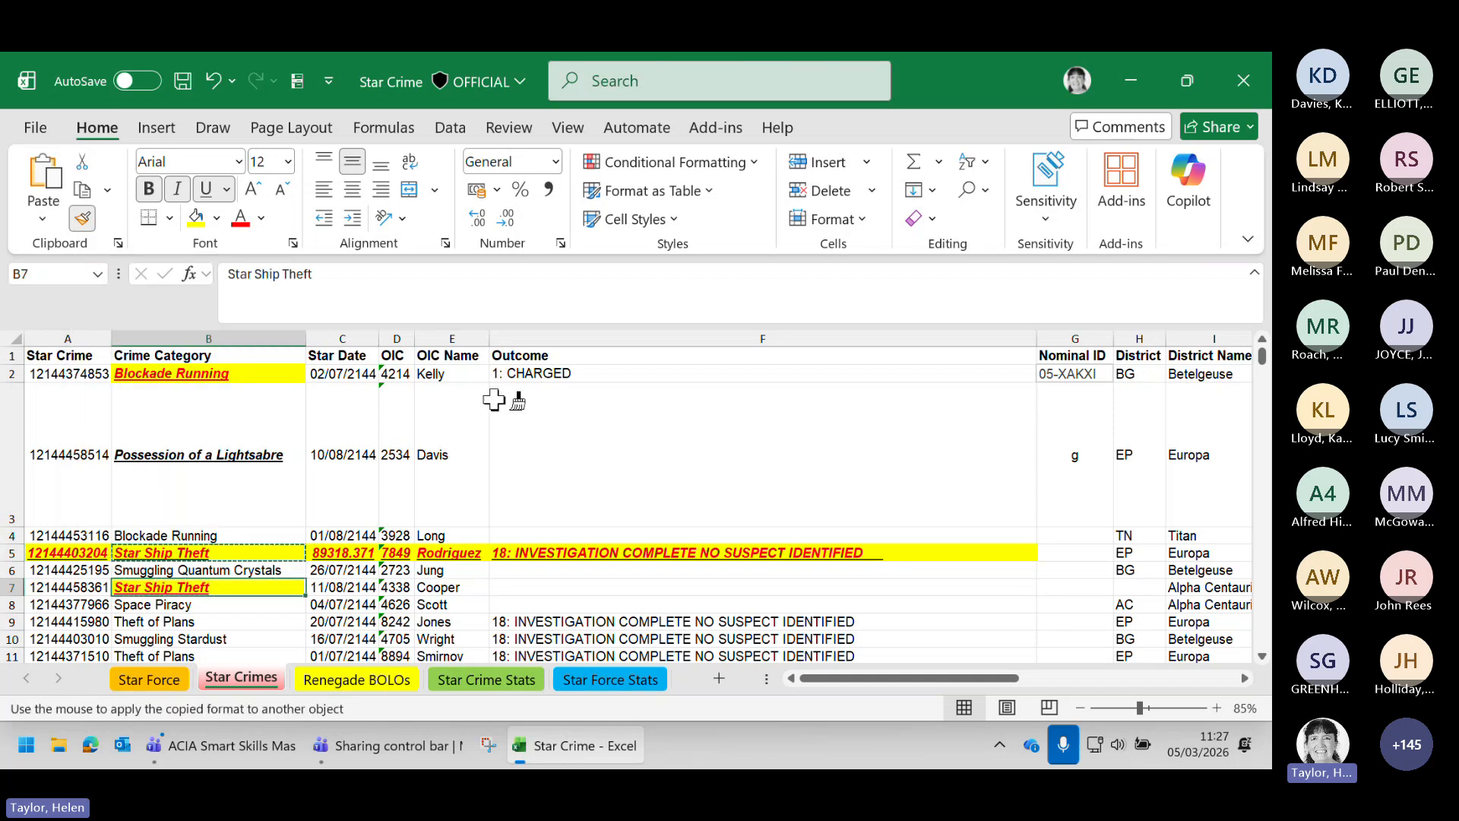
pyautogui.click(509, 403)
pyautogui.click(1057, 435)
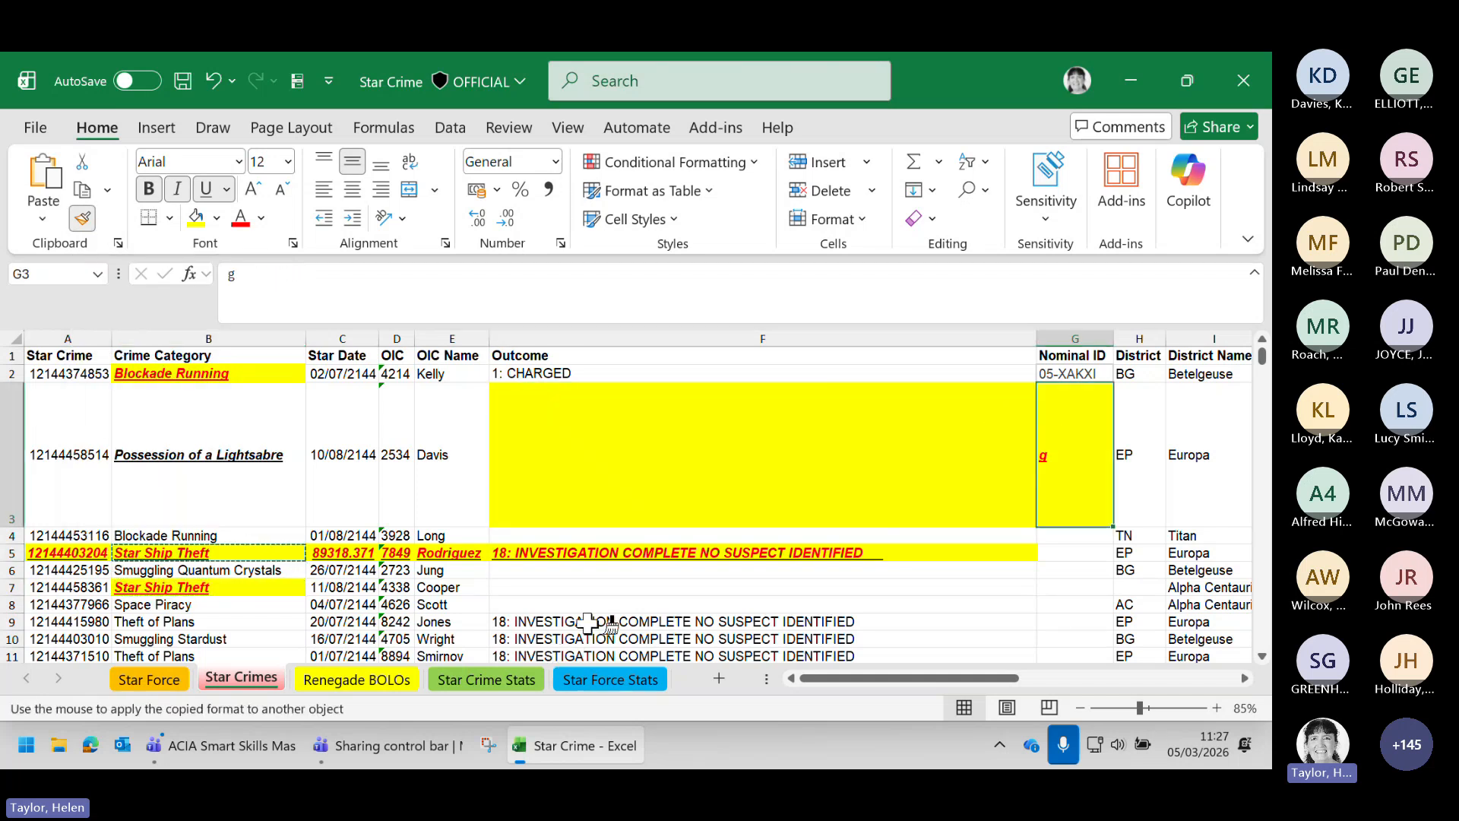
pyautogui.moveTo(603, 620); pyautogui.dragTo(321, 654)
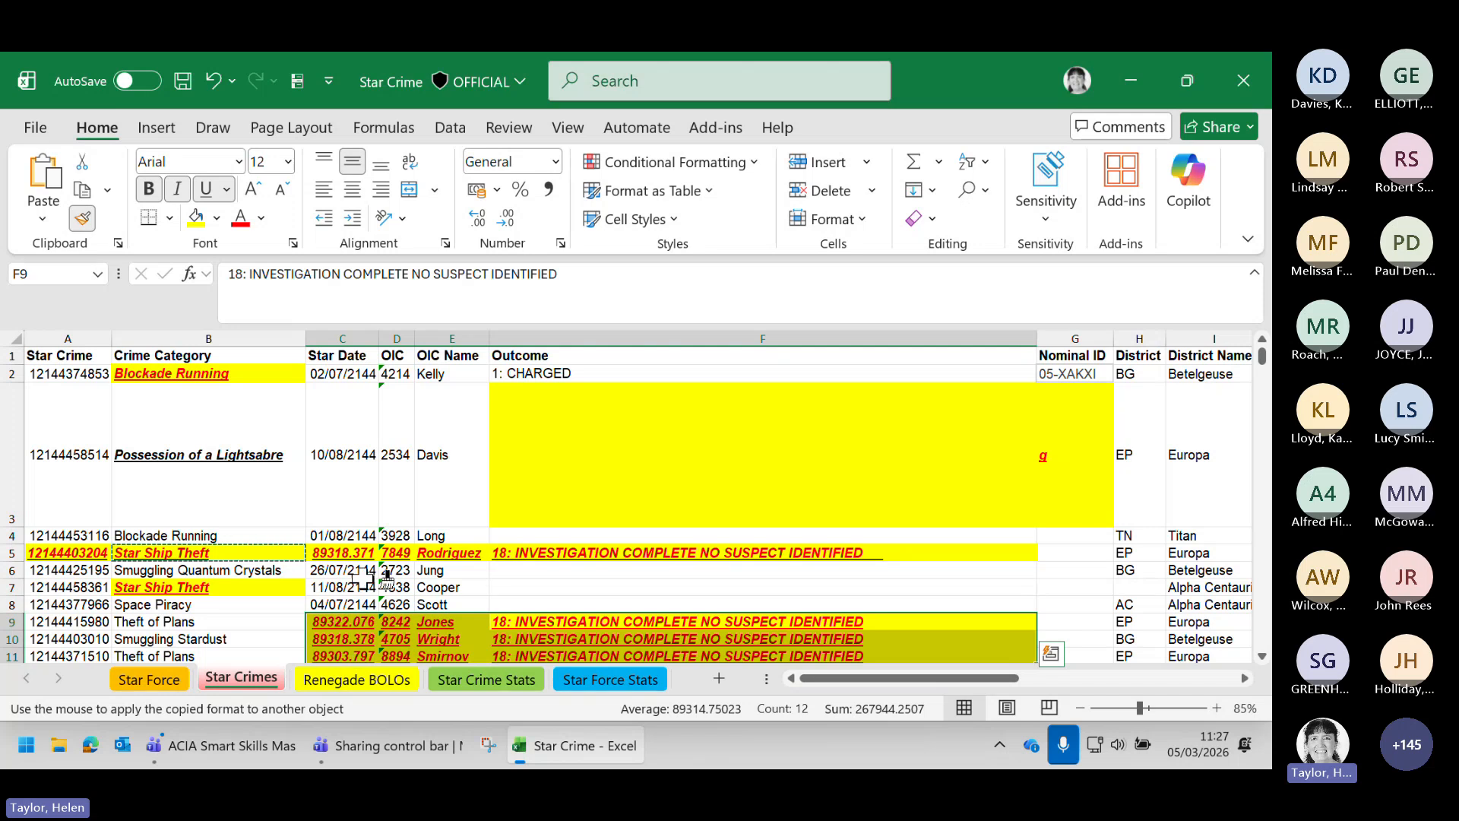
pyautogui.press('Escape')
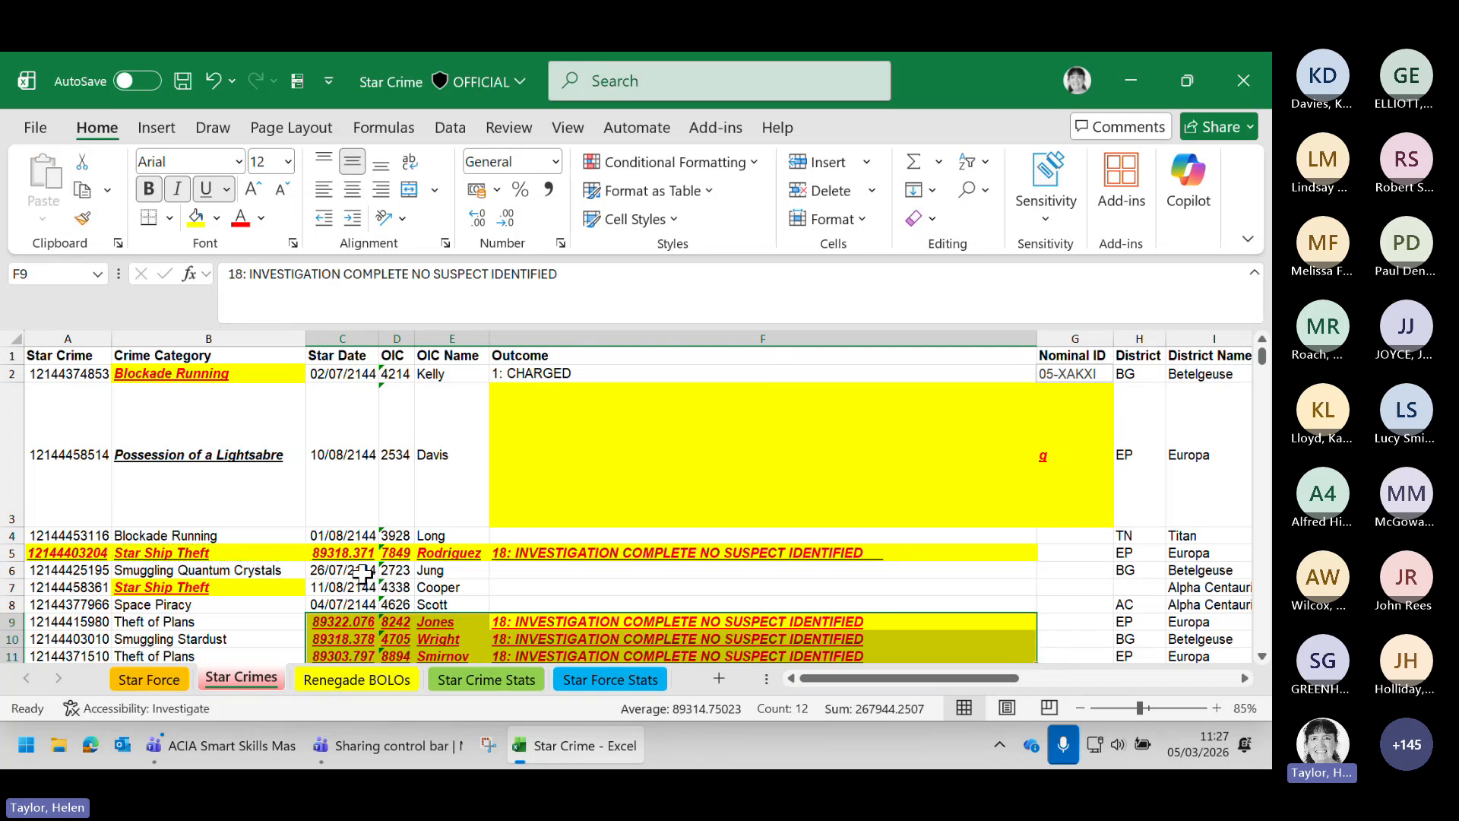
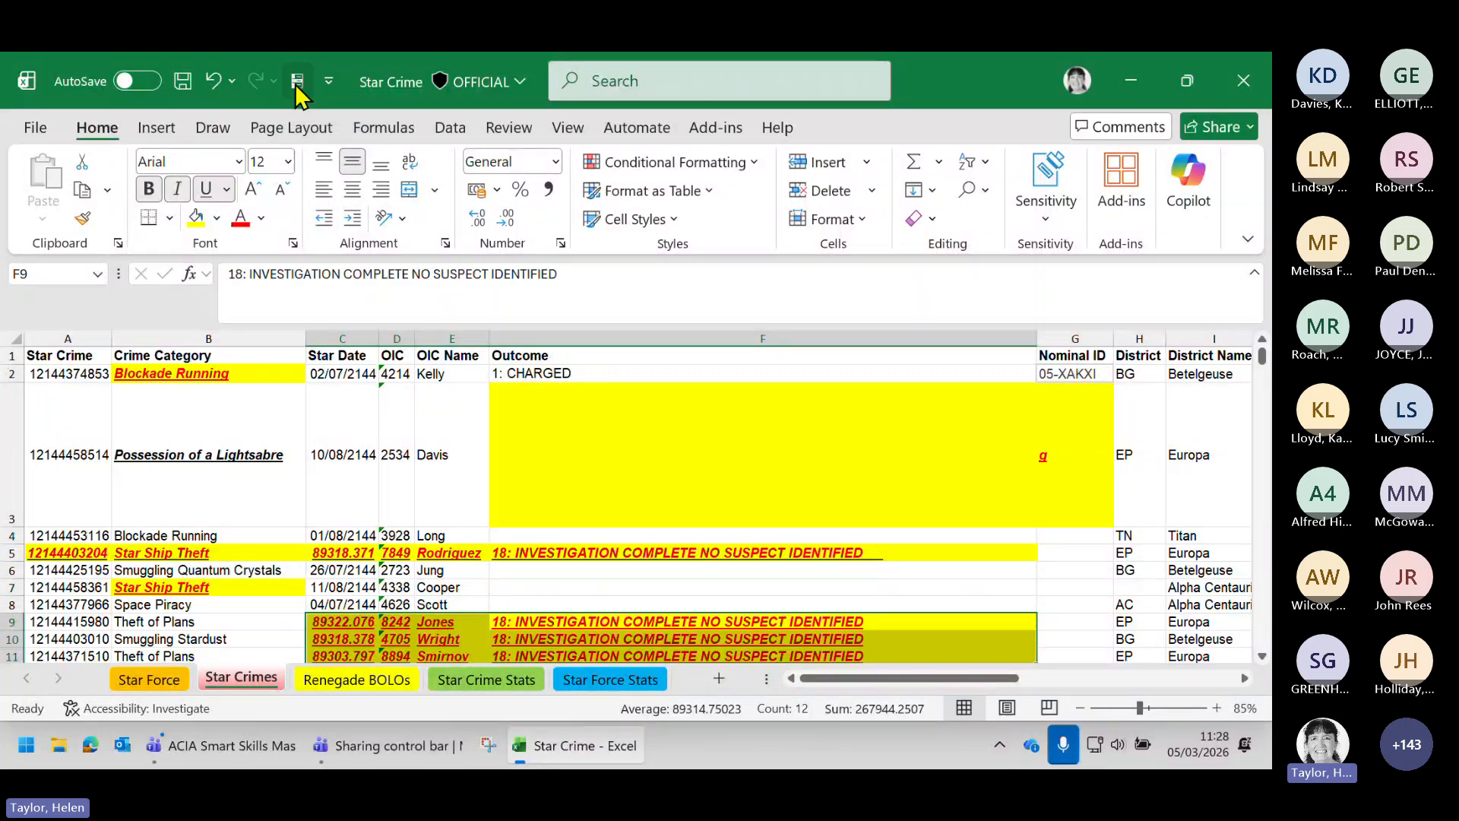
# Add Print Preview and Print to the Quick Access Toolbar
pyautogui.click(297, 81)
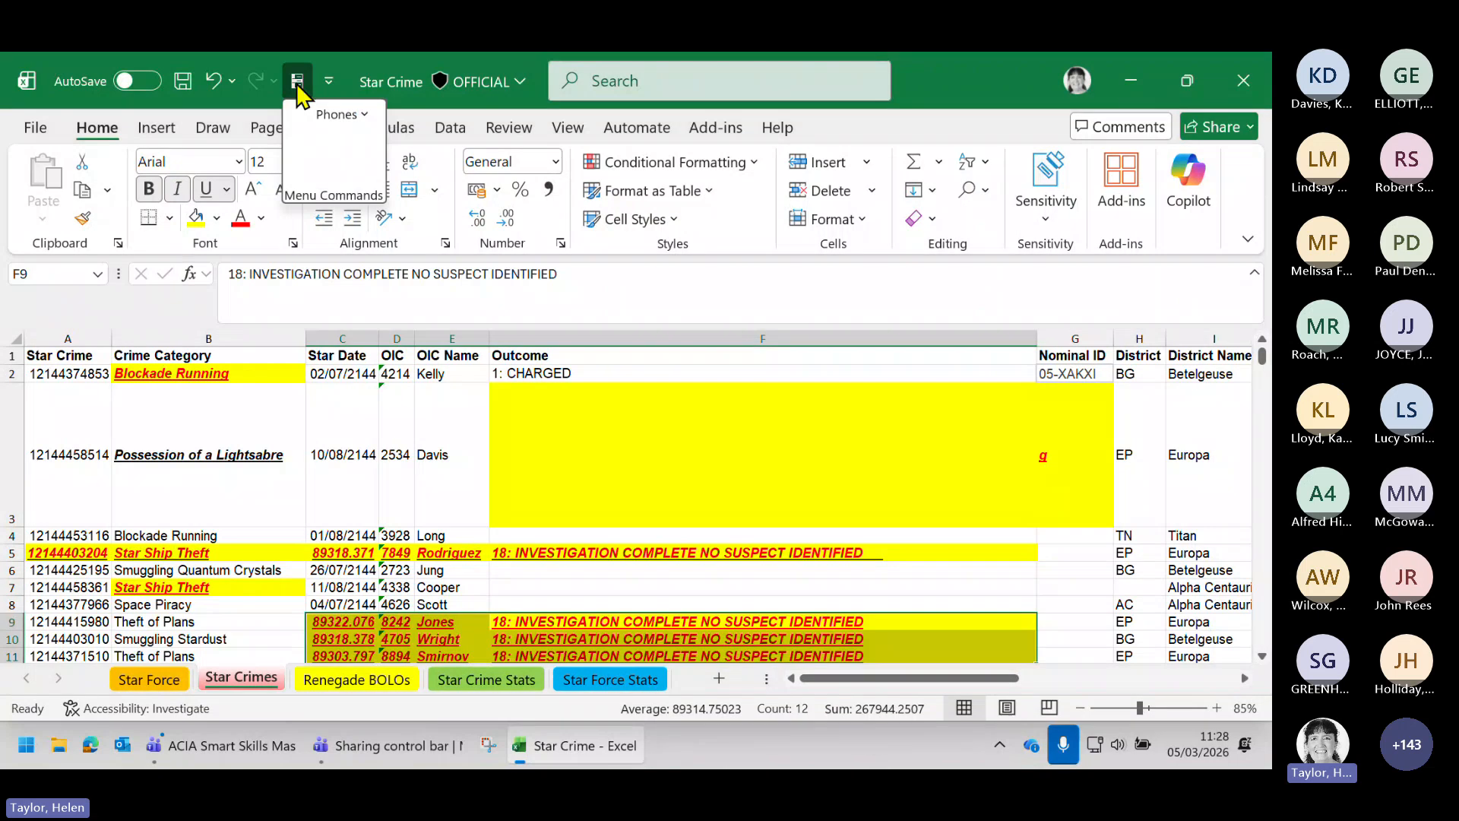
pyautogui.click(297, 84)
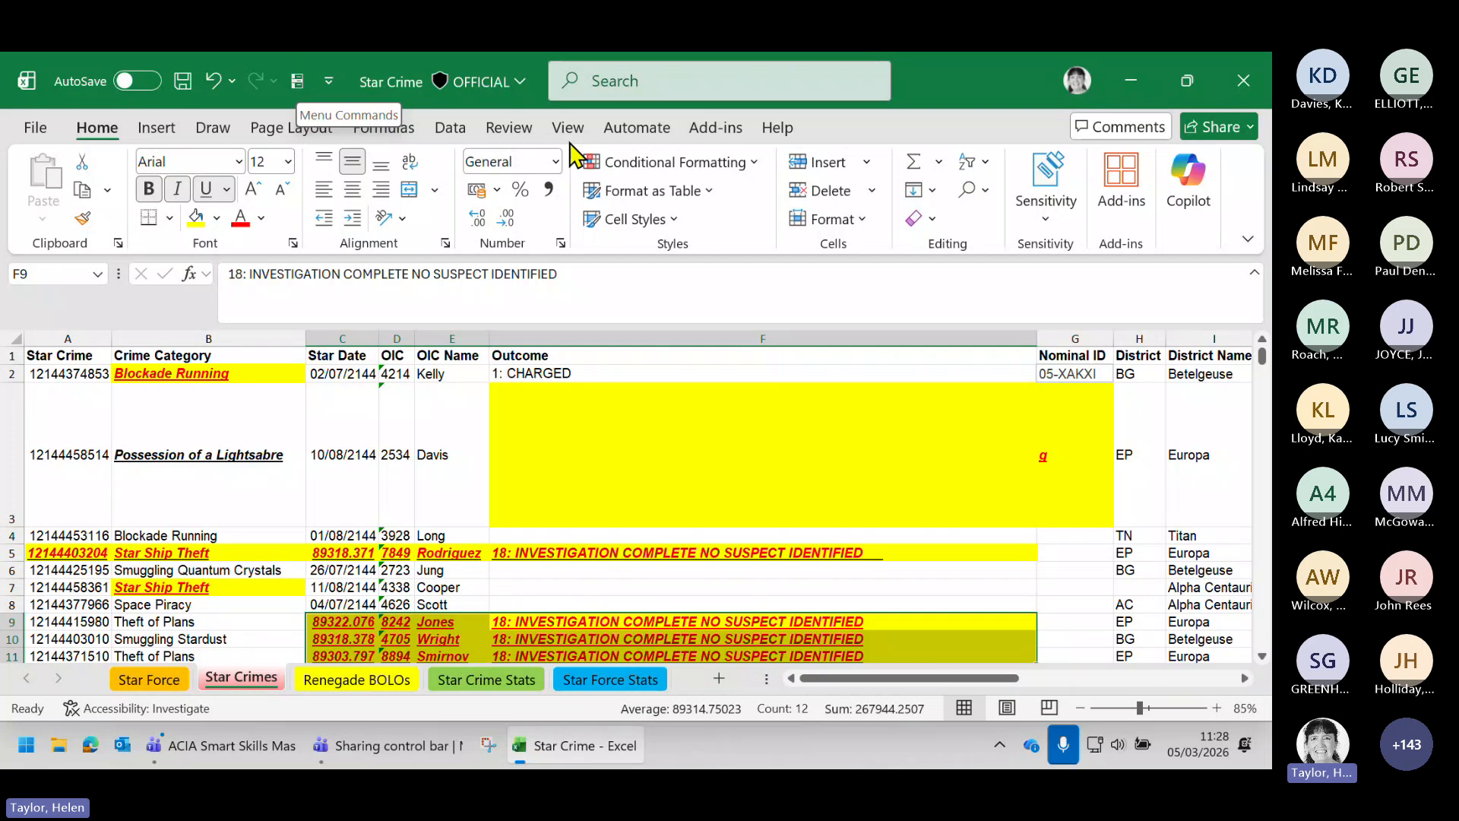
pyautogui.click(330, 82)
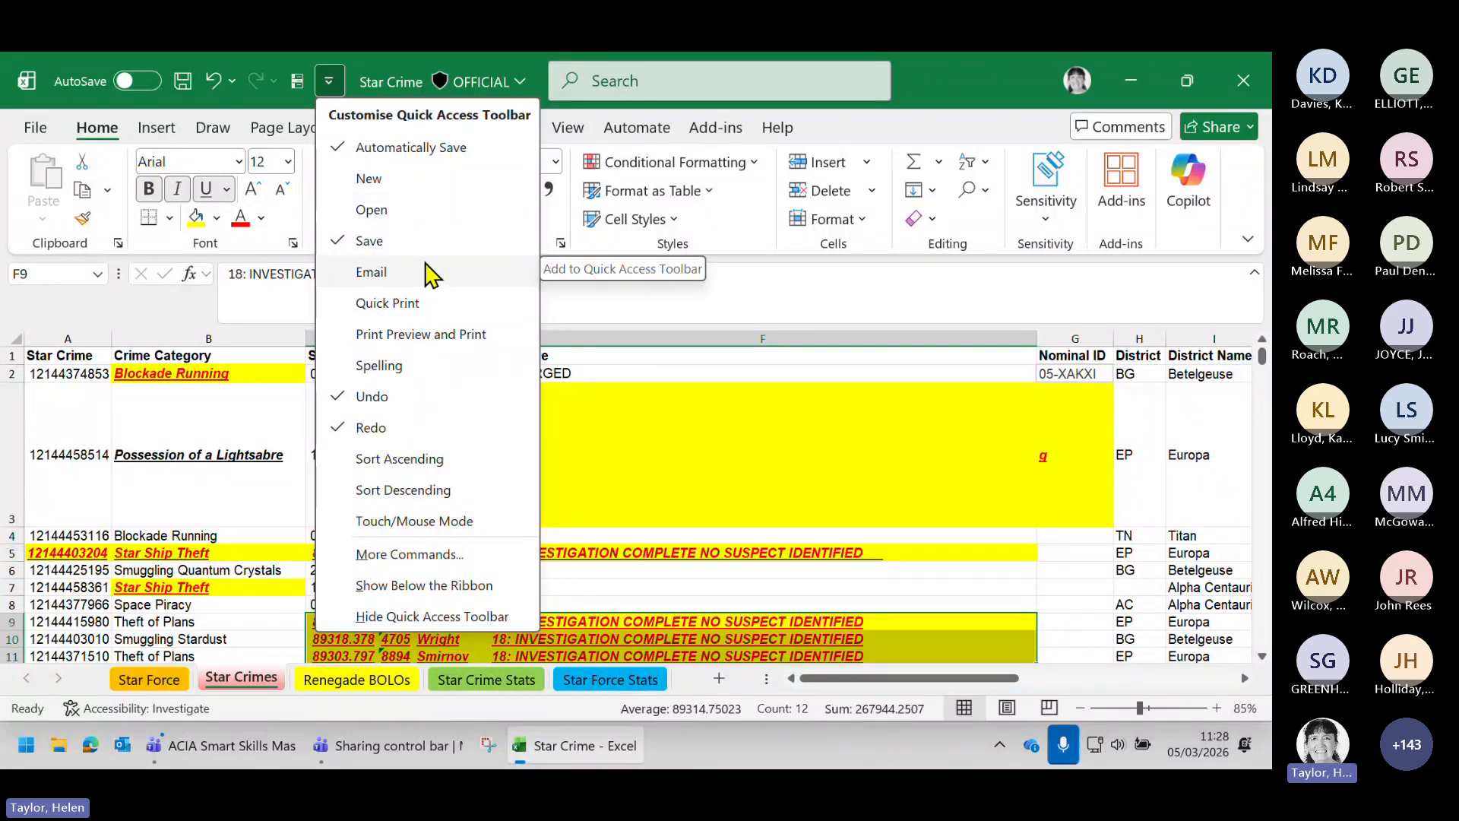
pyautogui.click(411, 352)
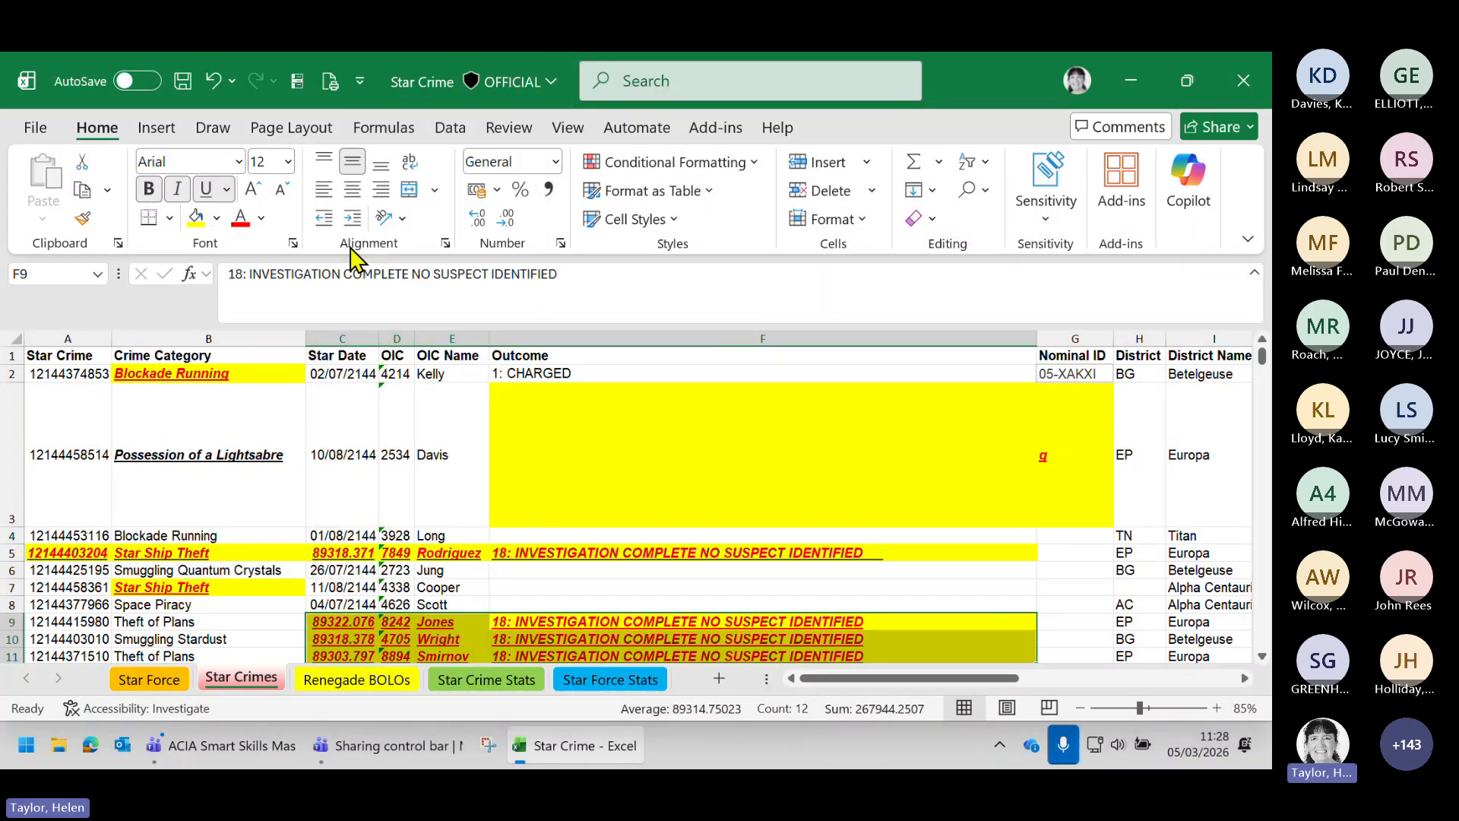
# Remove Save from the Quick Access Toolbar and add it back
pyautogui.click(360, 83)
pyautogui.click(396, 240)
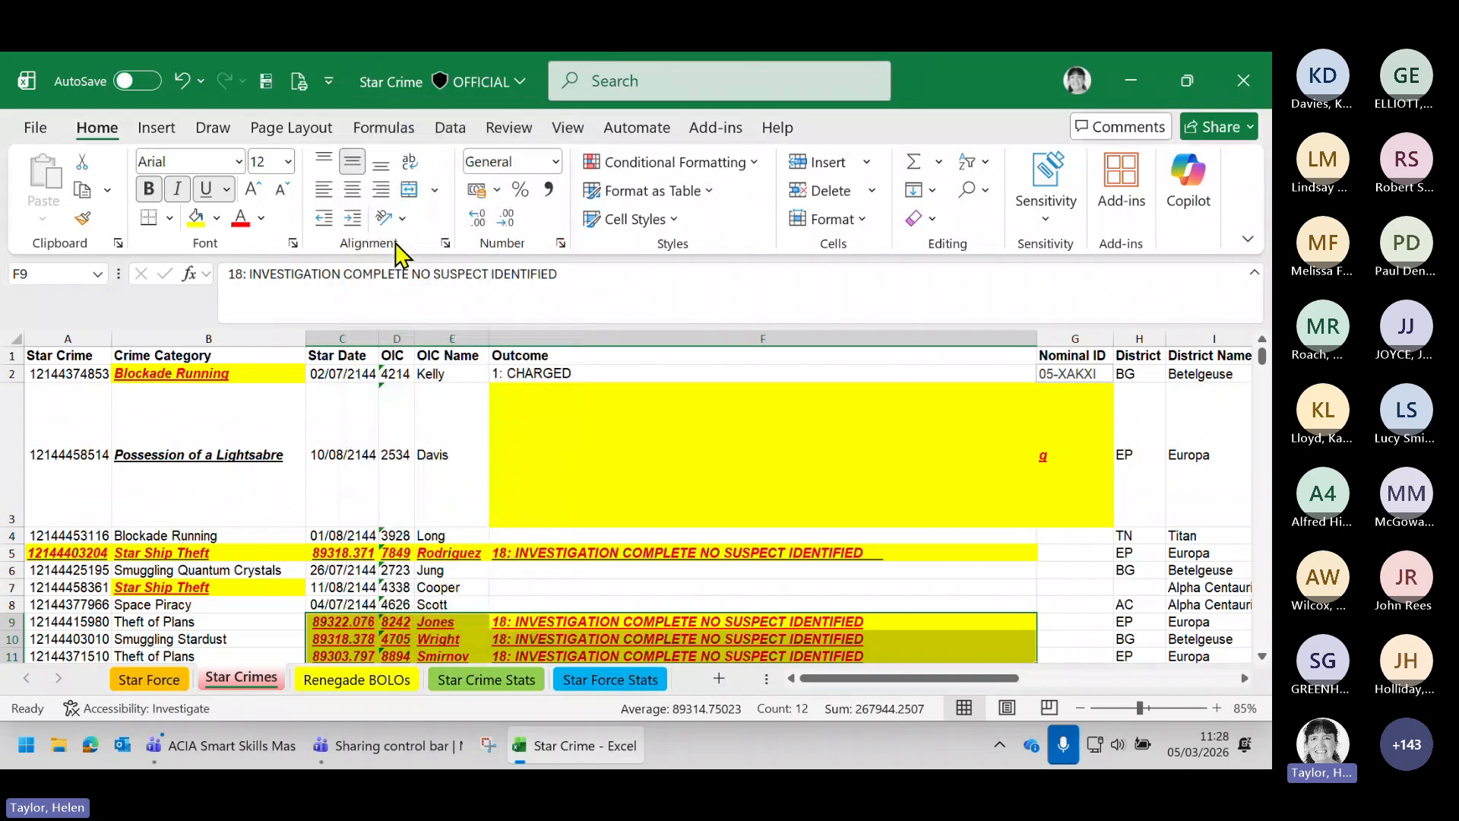
pyautogui.click(328, 82)
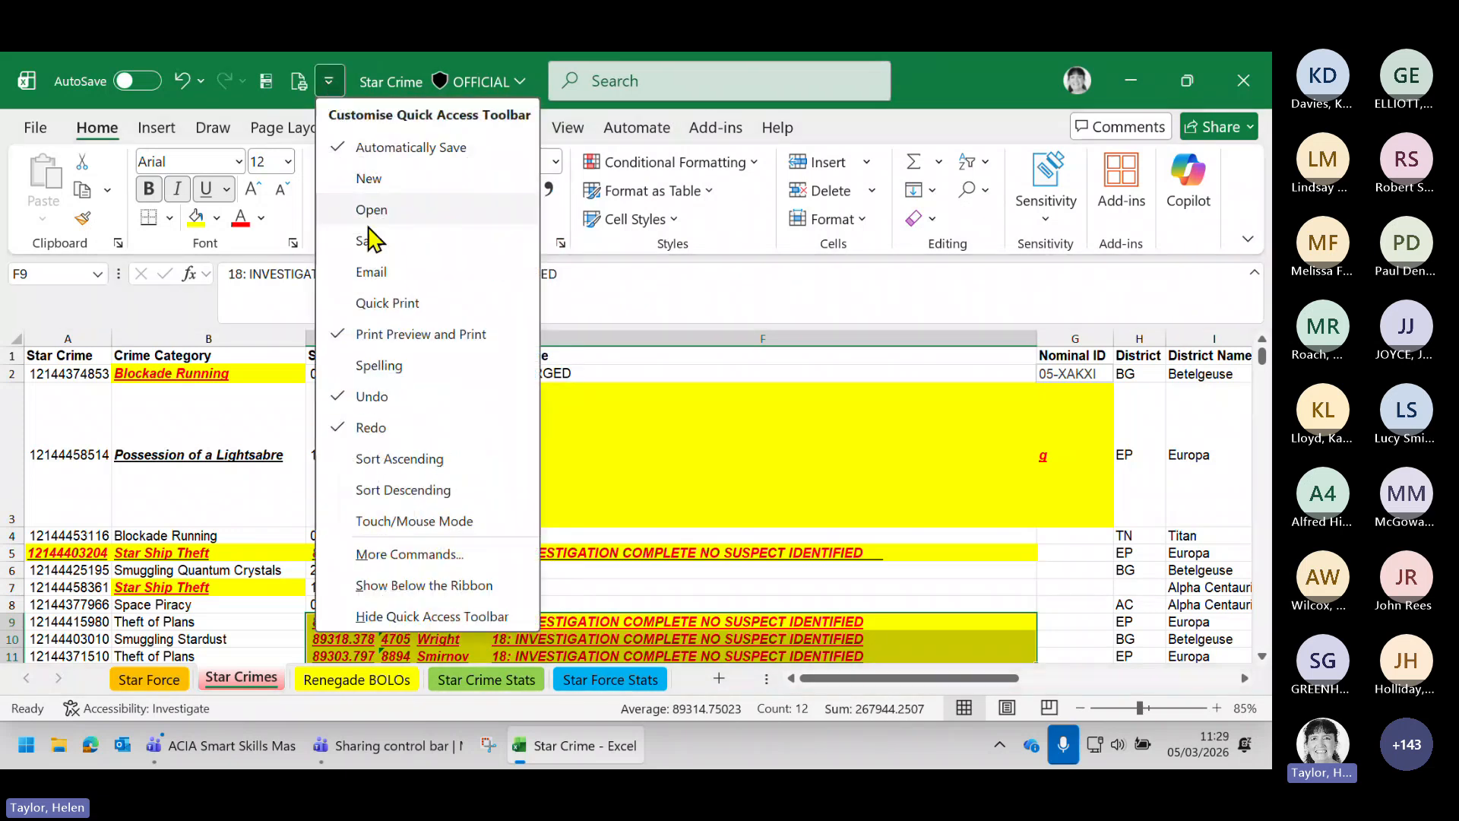
pyautogui.click(371, 241)
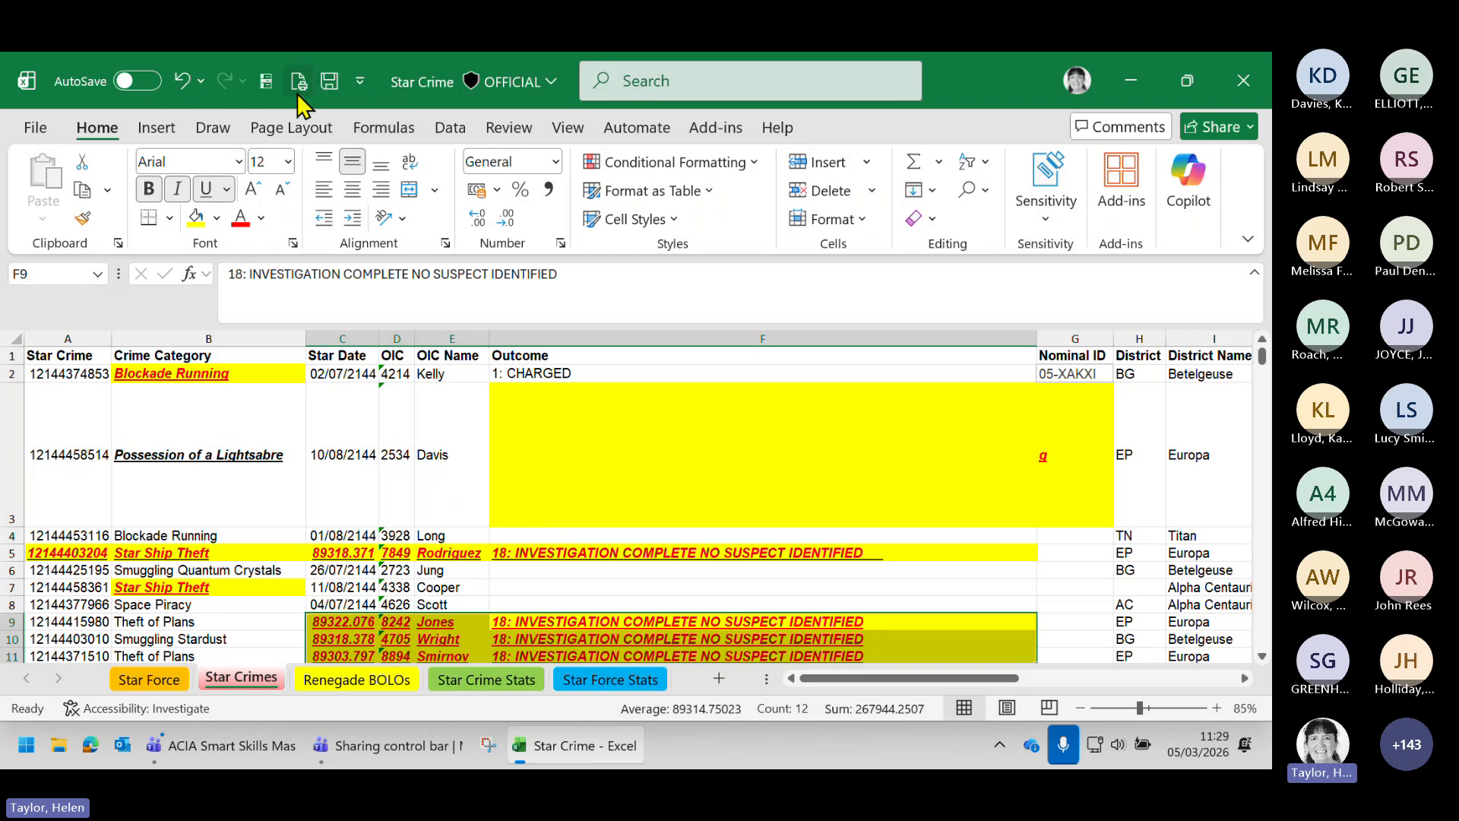
# Reorder the Quick Access Toolbar commands so that Save comes directly after Turn AutoSave On/Off
pyautogui.click(359, 83)
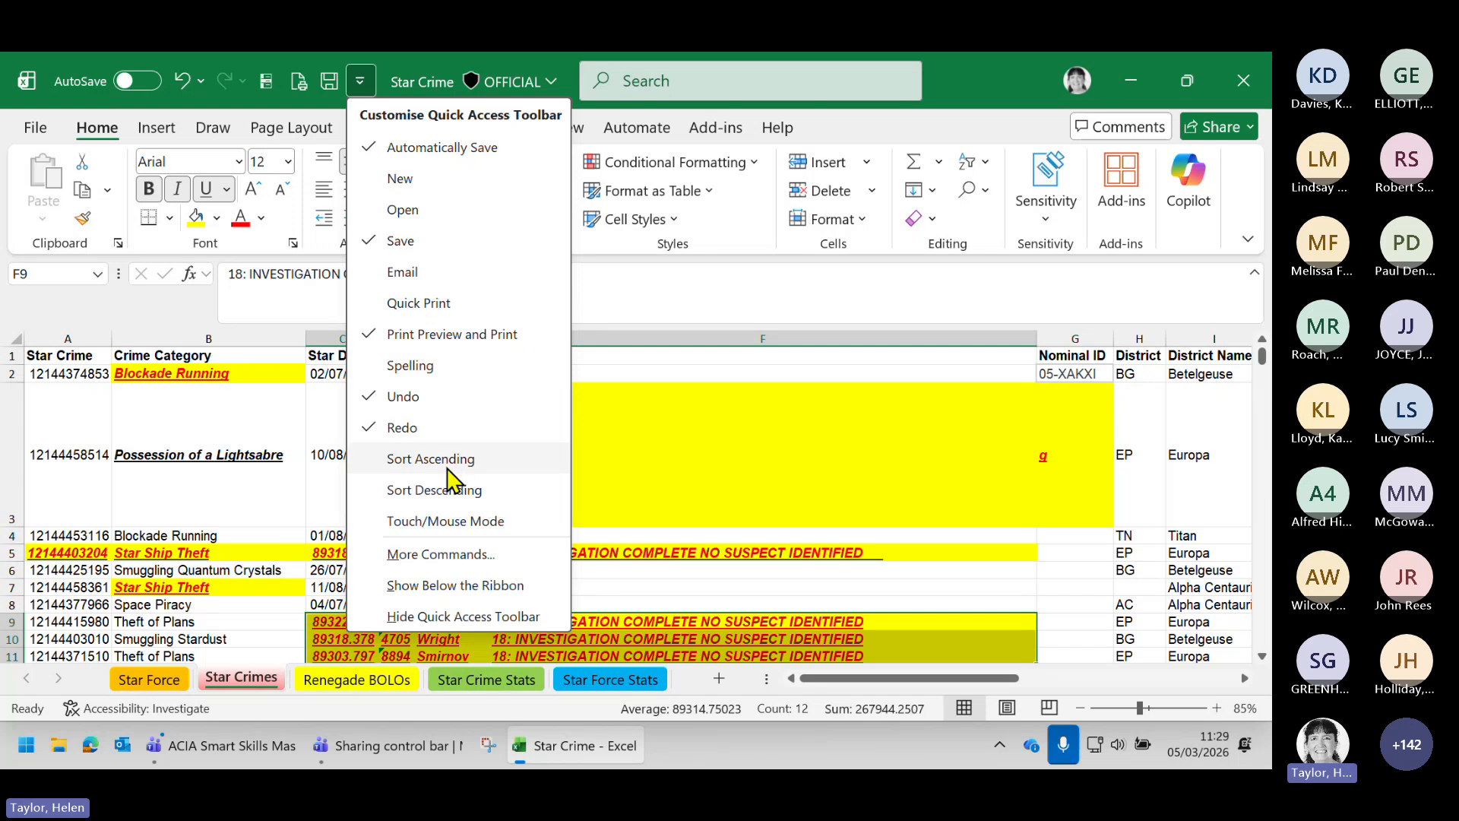
pyautogui.click(452, 559)
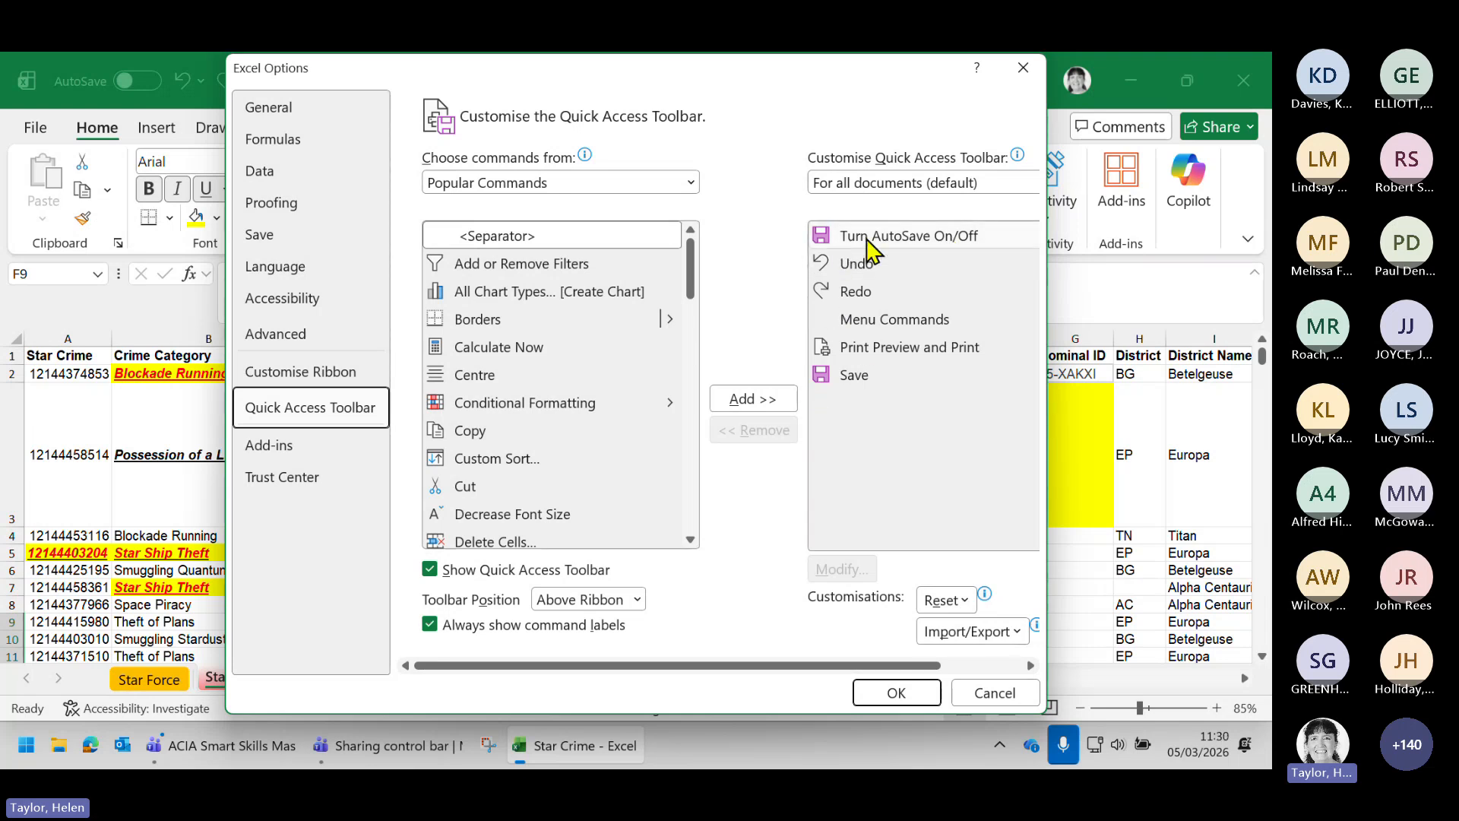
pyautogui.click(866, 376)
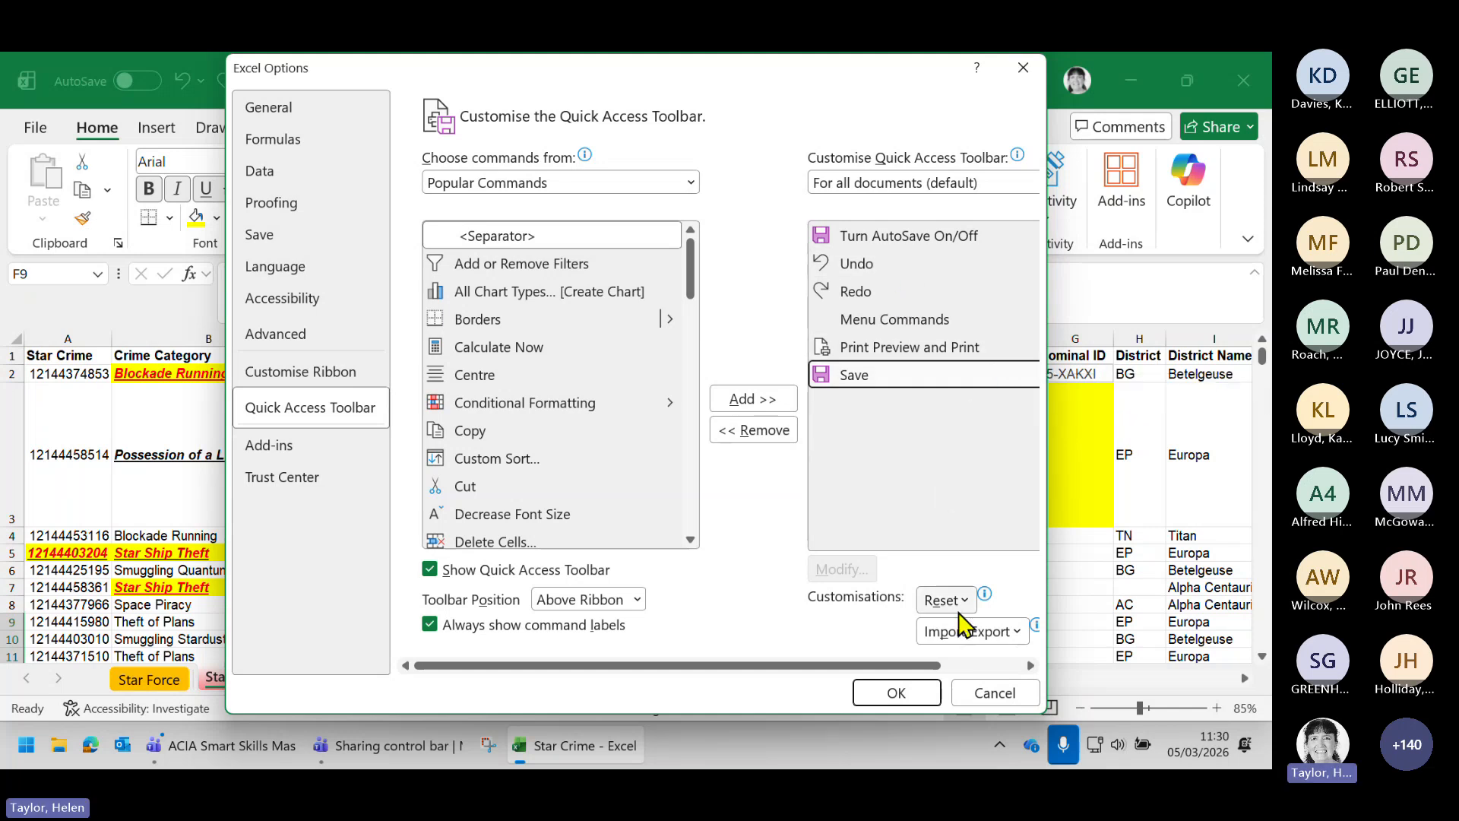
pyautogui.moveTo(914, 669); pyautogui.dragTo(993, 670)
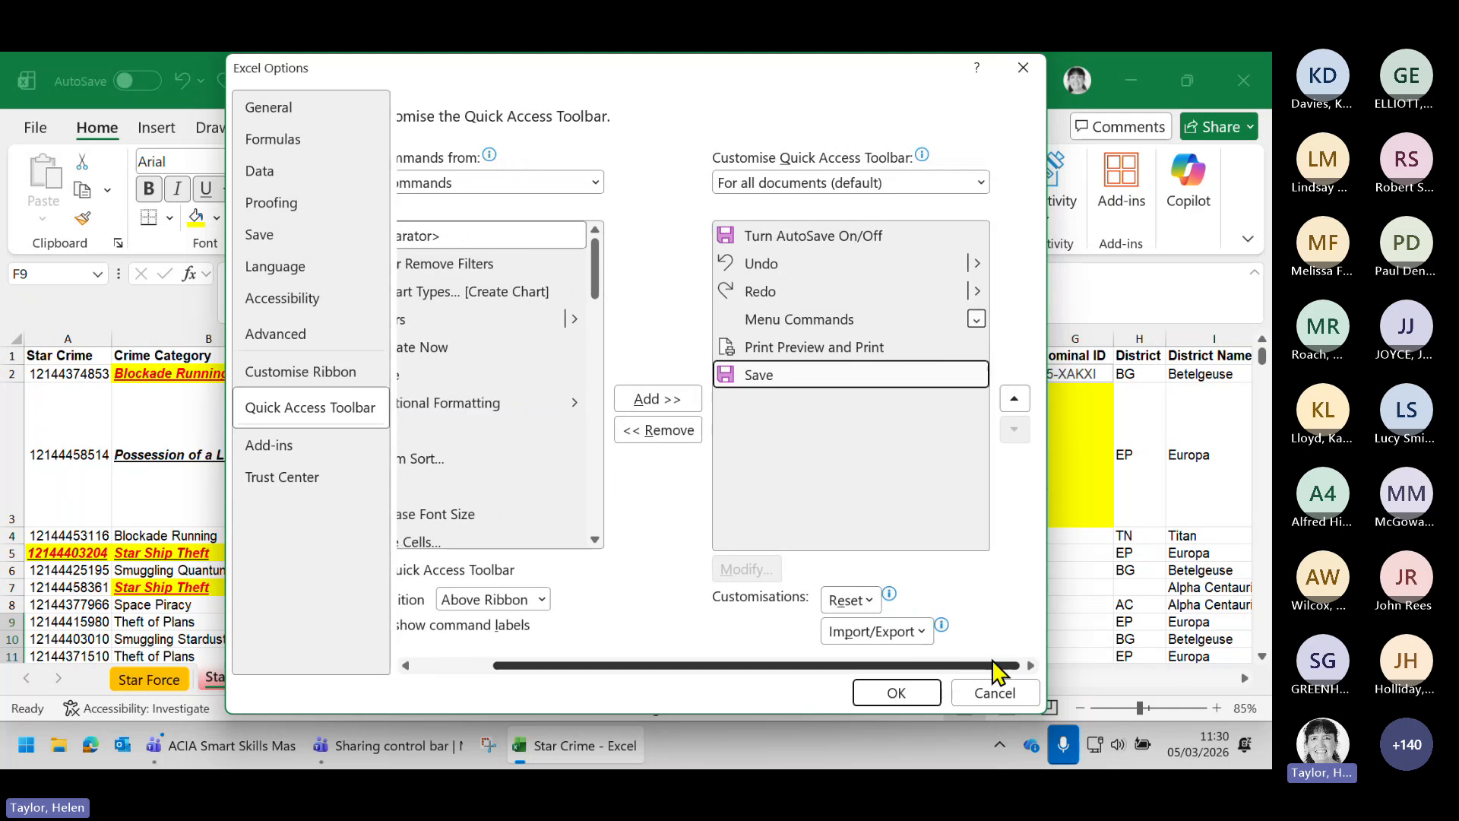
pyautogui.click(1016, 403)
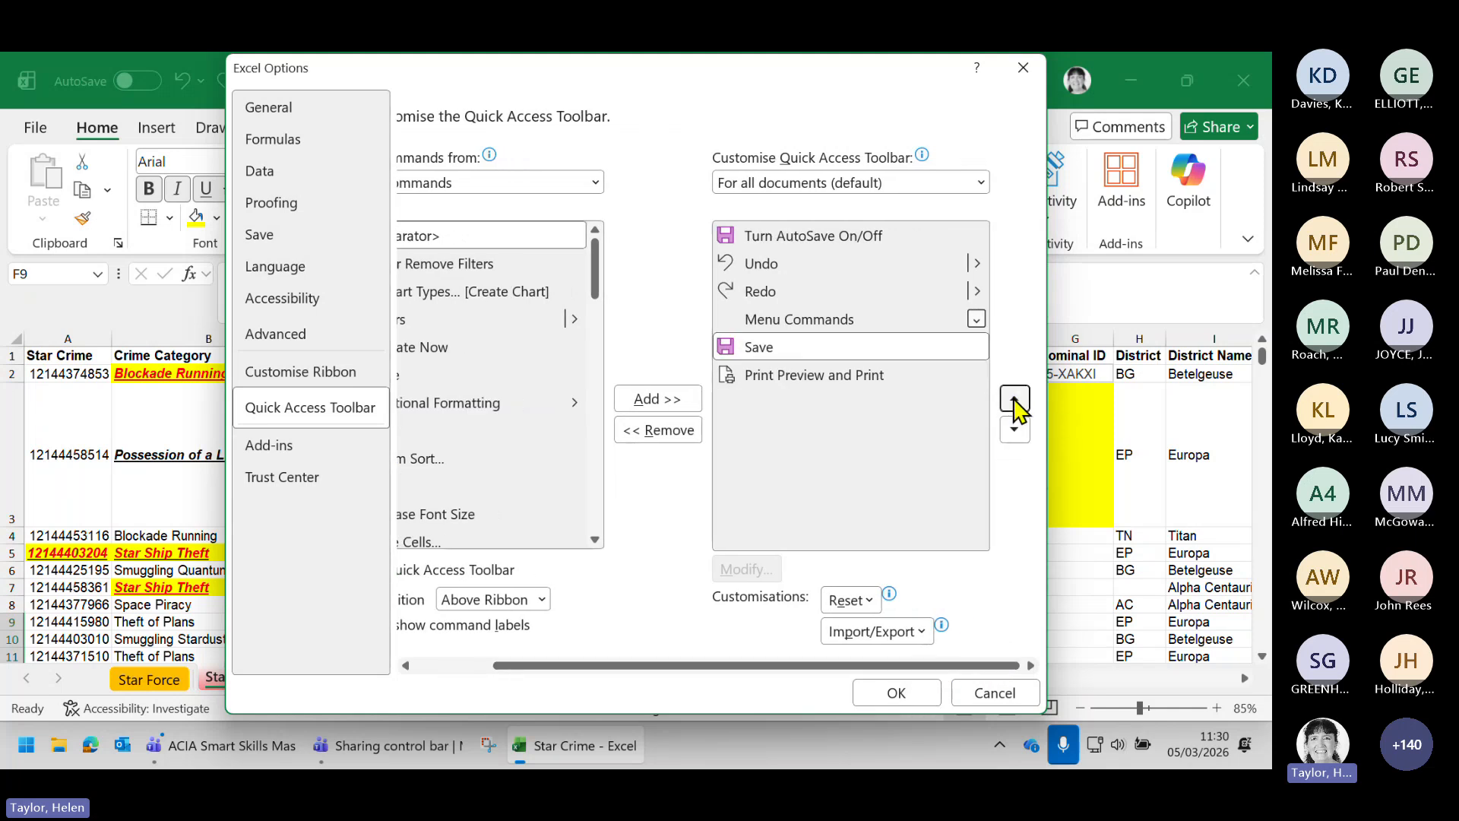
pyautogui.click(1016, 403)
pyautogui.click(1015, 403)
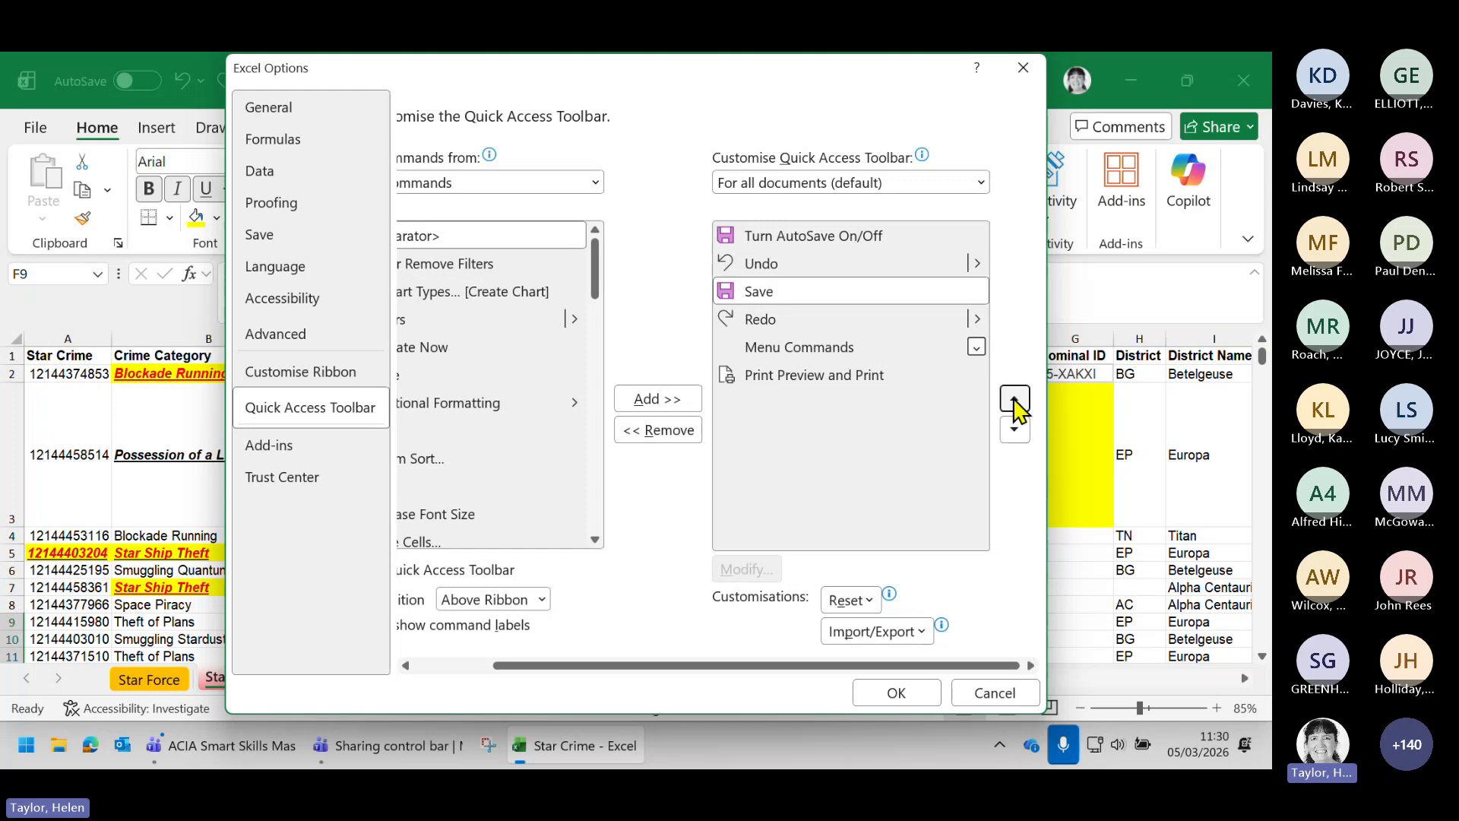
pyautogui.click(1015, 403)
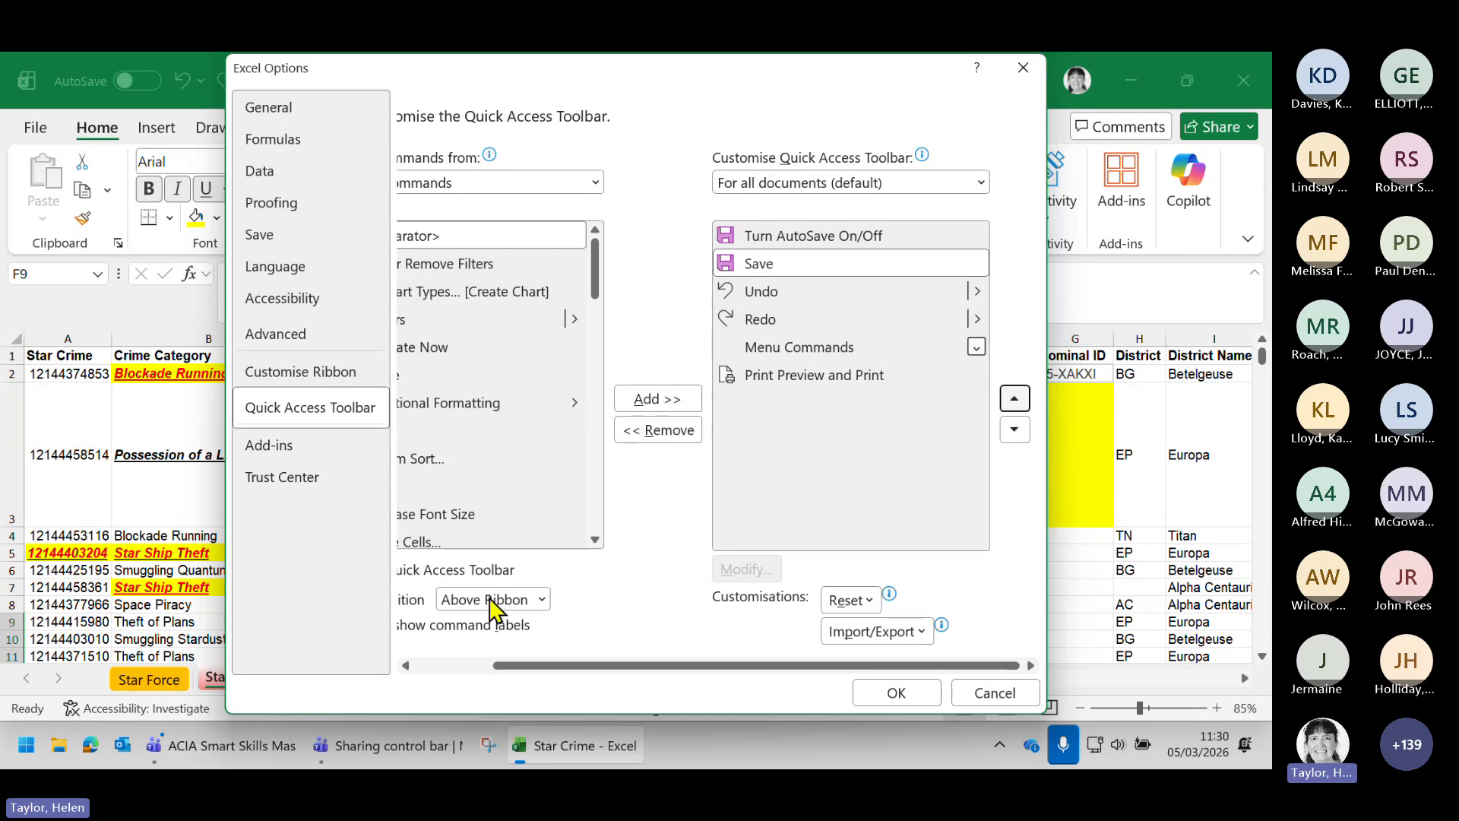
# Add Format Painter from the popular commands after Save on the Quick Access Toolbar and apply the customisation
pyautogui.click(448, 666)
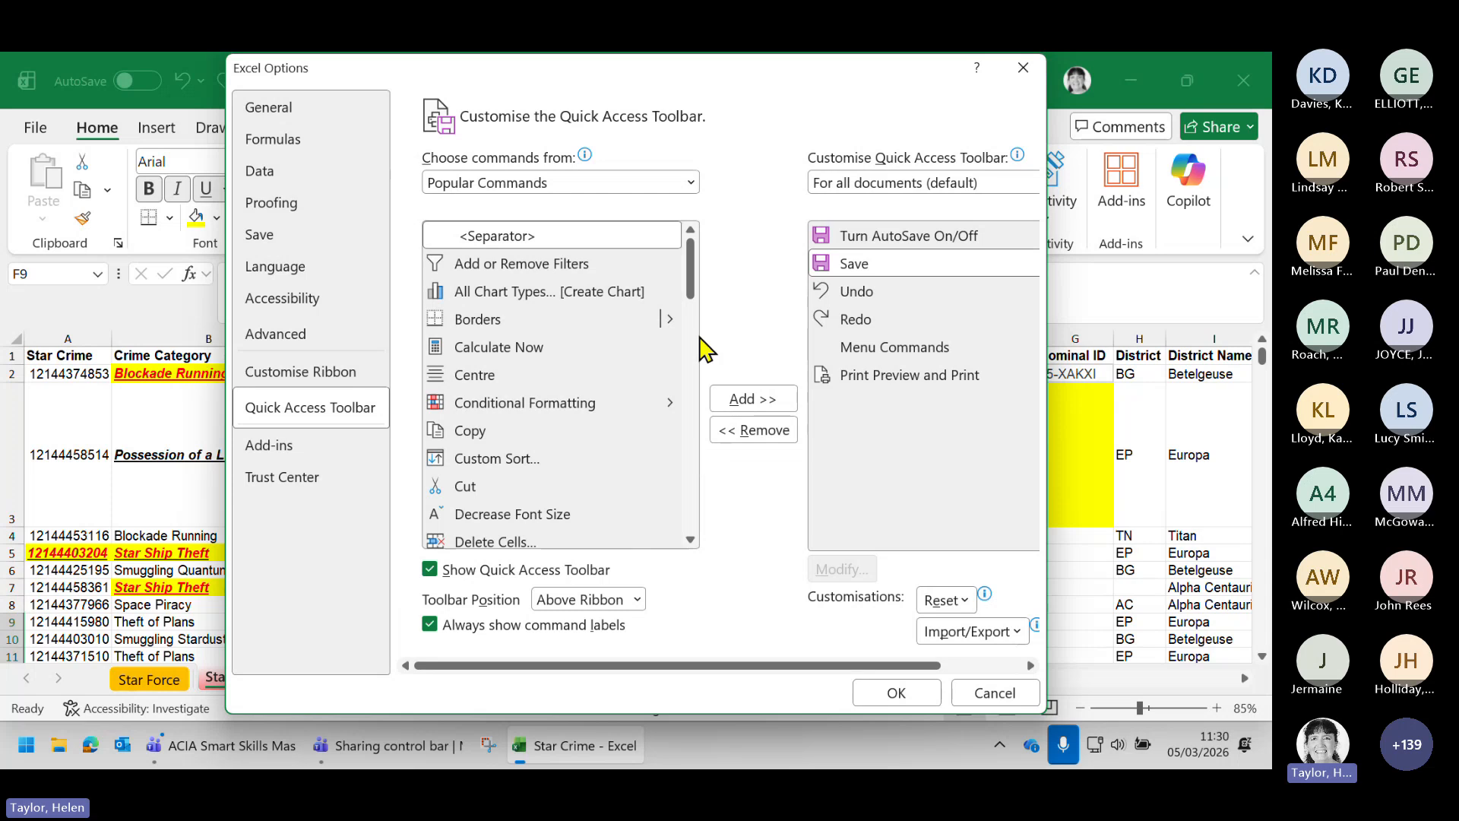
pyautogui.moveTo(698, 300); pyautogui.dragTo(698, 359)
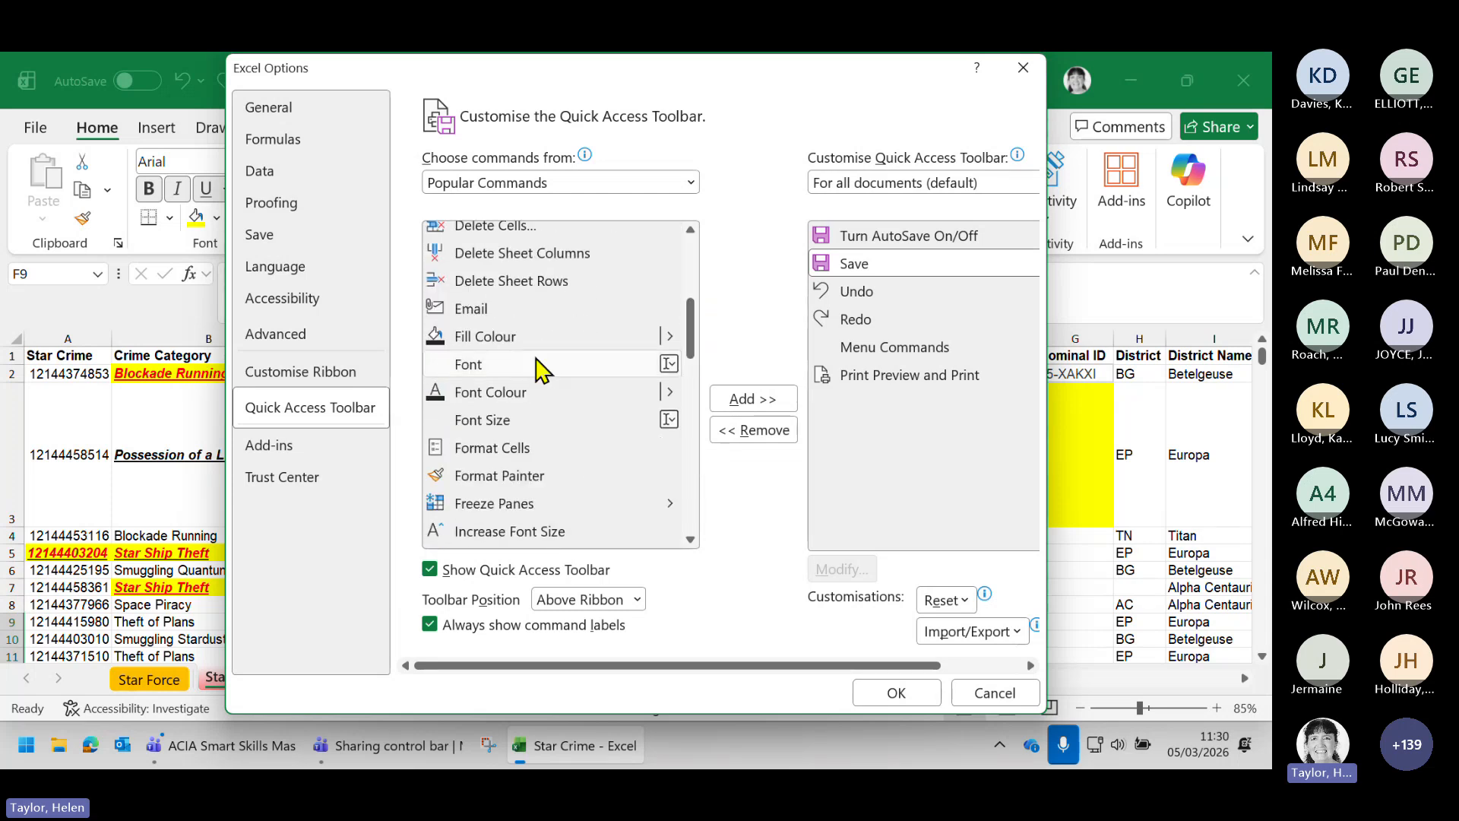
pyautogui.scroll(-1, 524, 455)
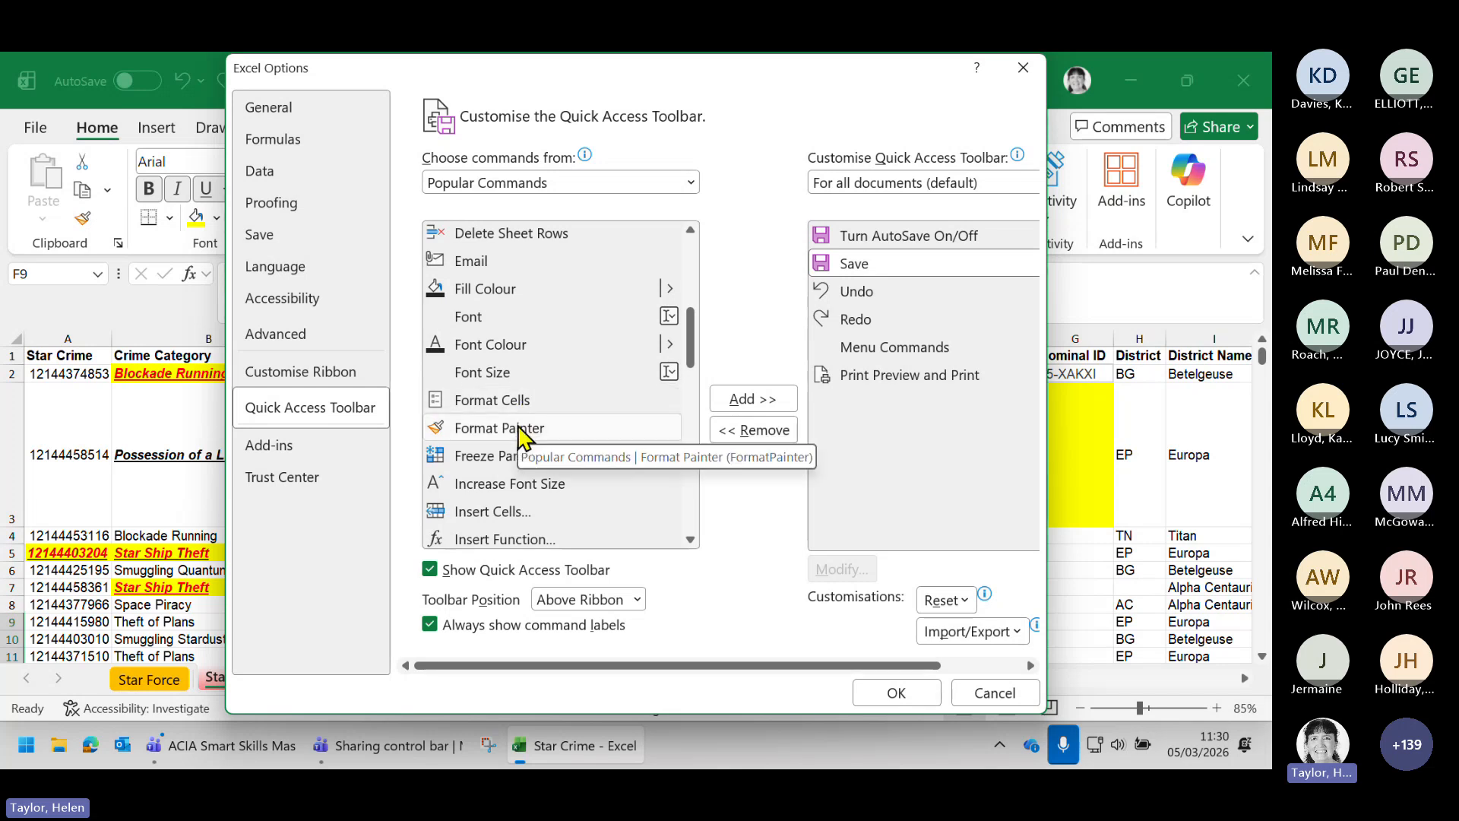
pyautogui.click(519, 430)
pyautogui.click(754, 400)
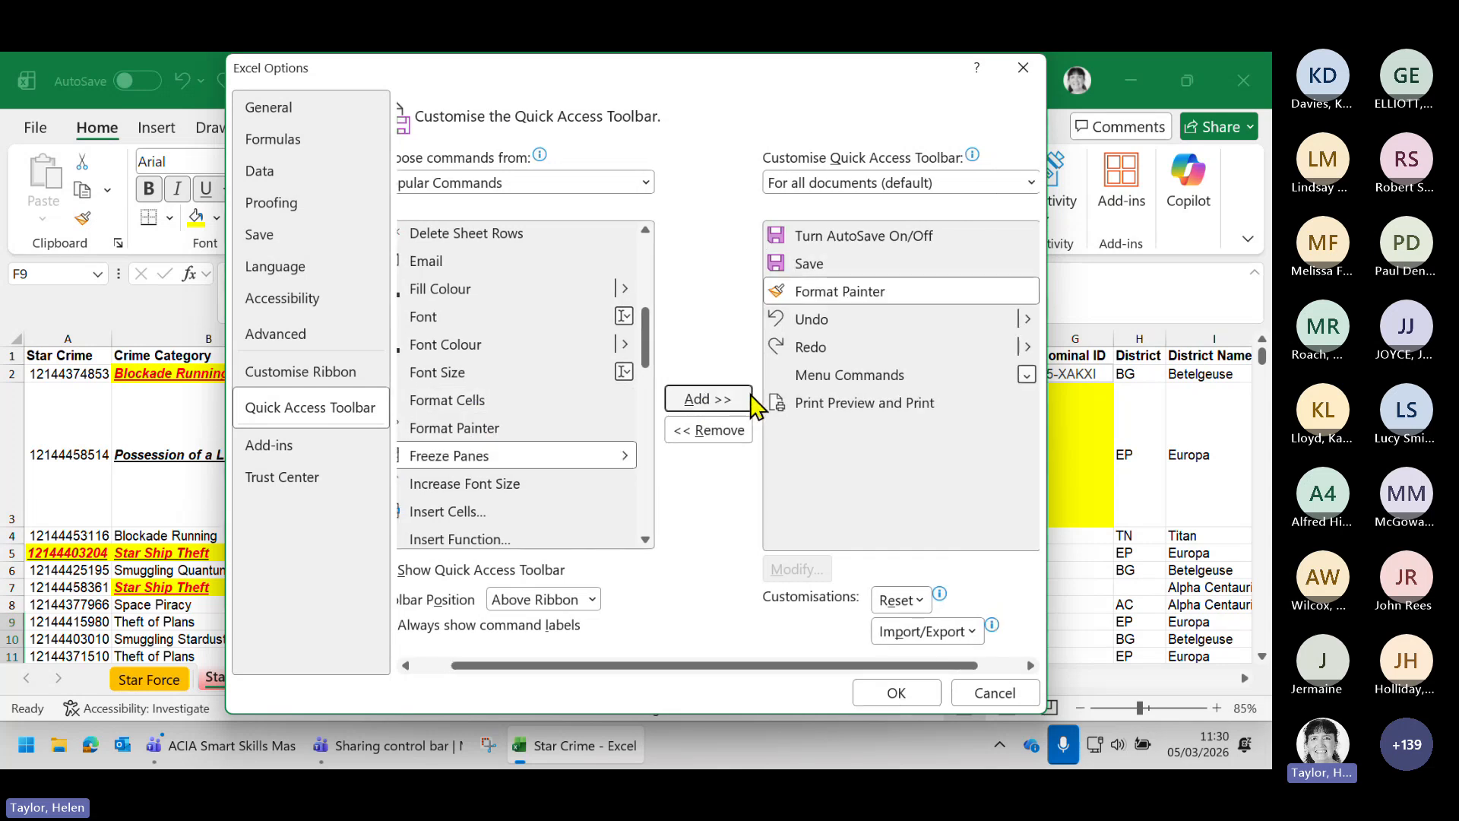
pyautogui.click(896, 692)
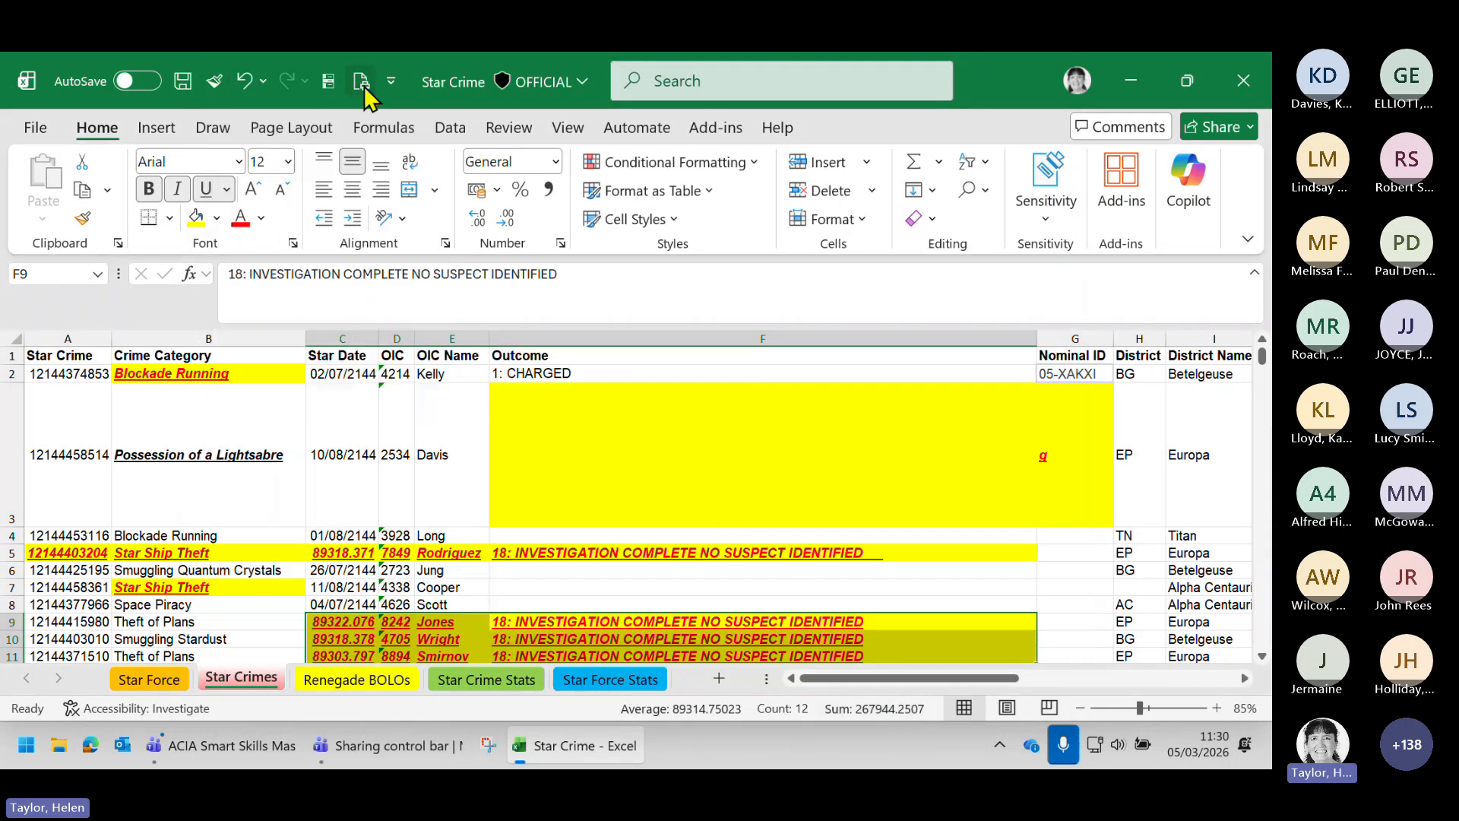
# Add AutoFormat from the Commands Not in the Ribbon to the Quick Access Toolbar and apply the customisation
pyautogui.click(392, 81)
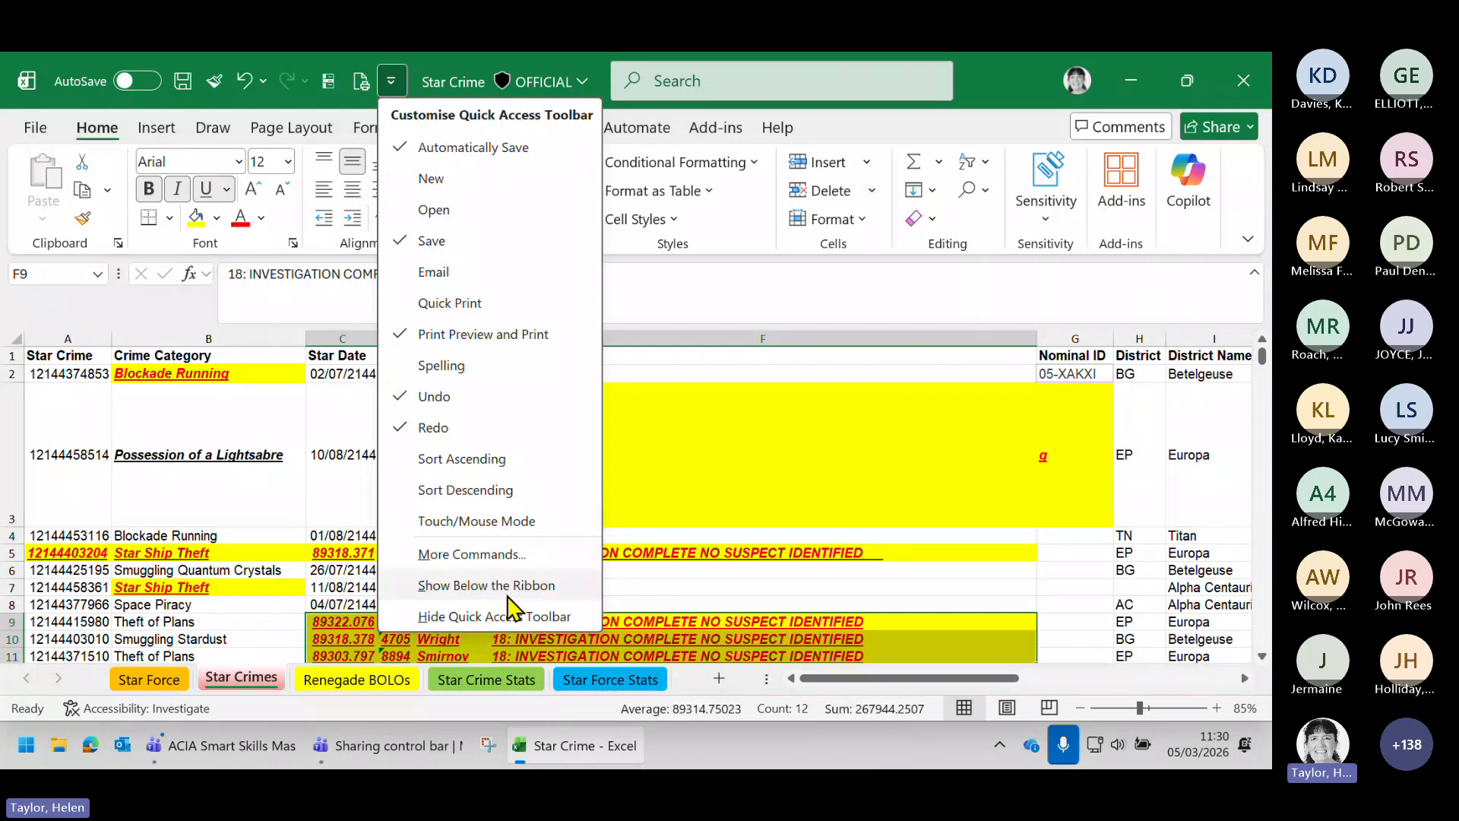
pyautogui.click(481, 562)
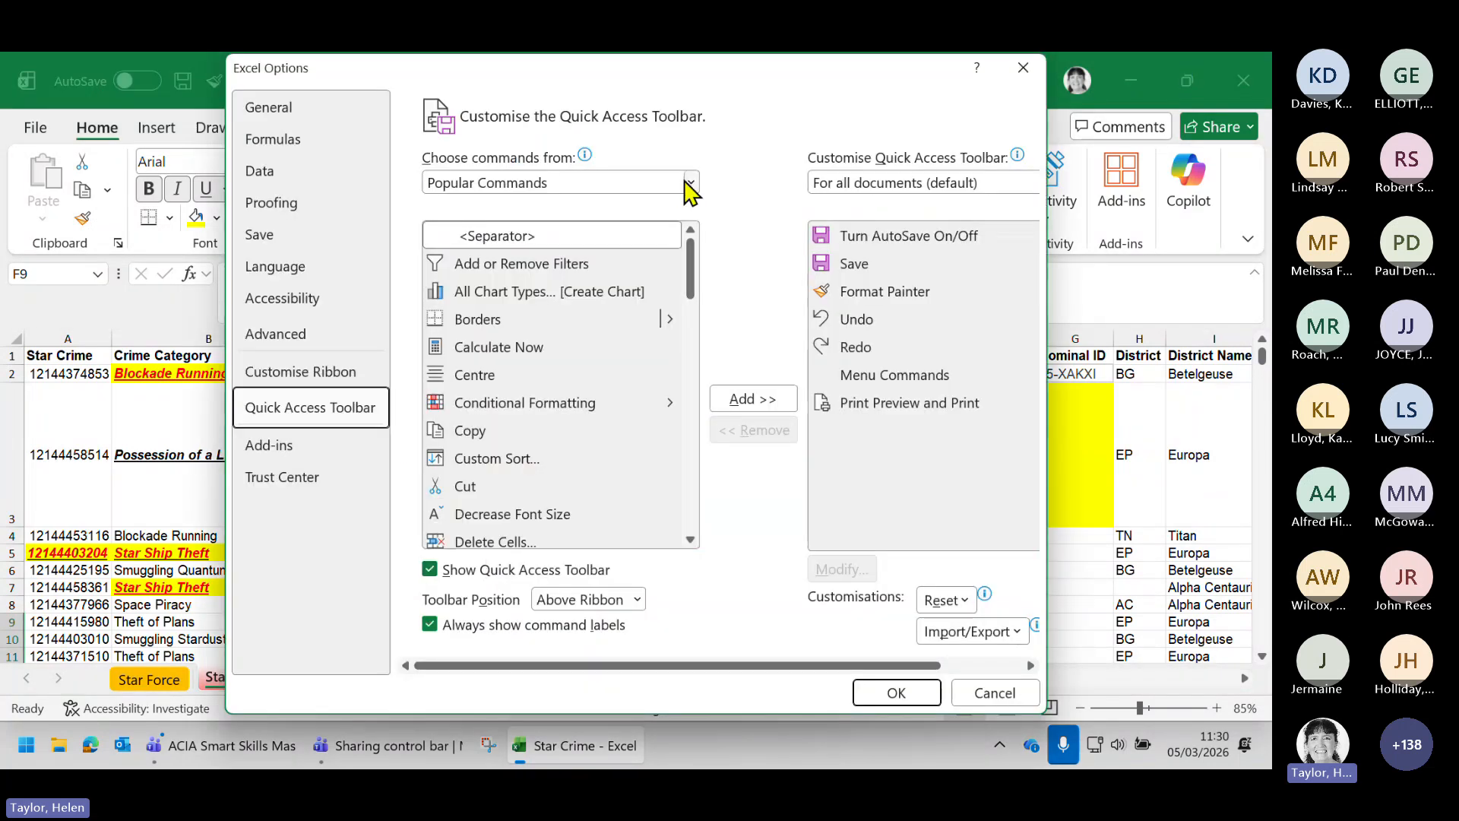
pyautogui.click(691, 183)
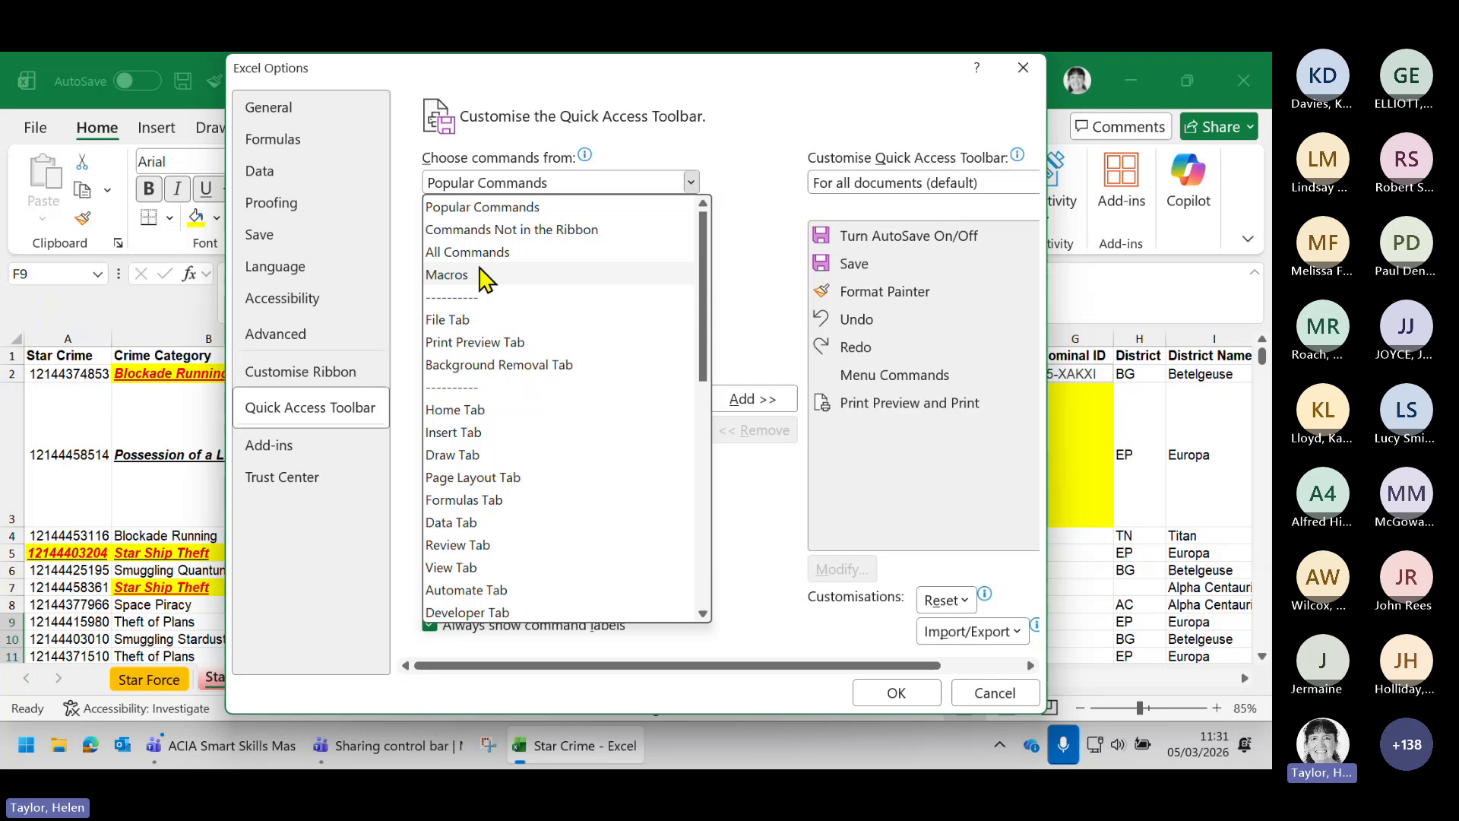
pyautogui.click(516, 231)
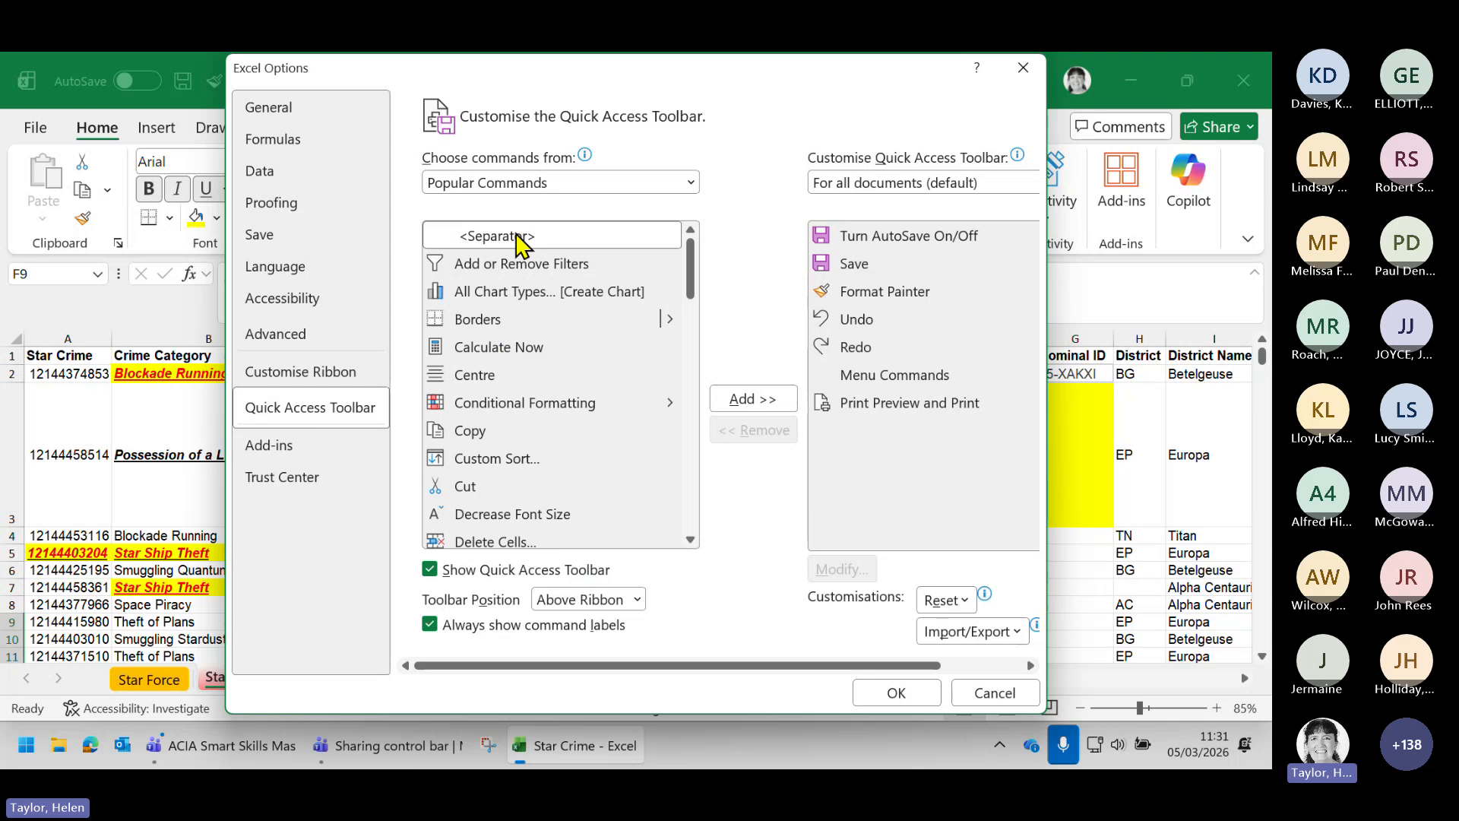
pyautogui.scroll(-3, 684, 273)
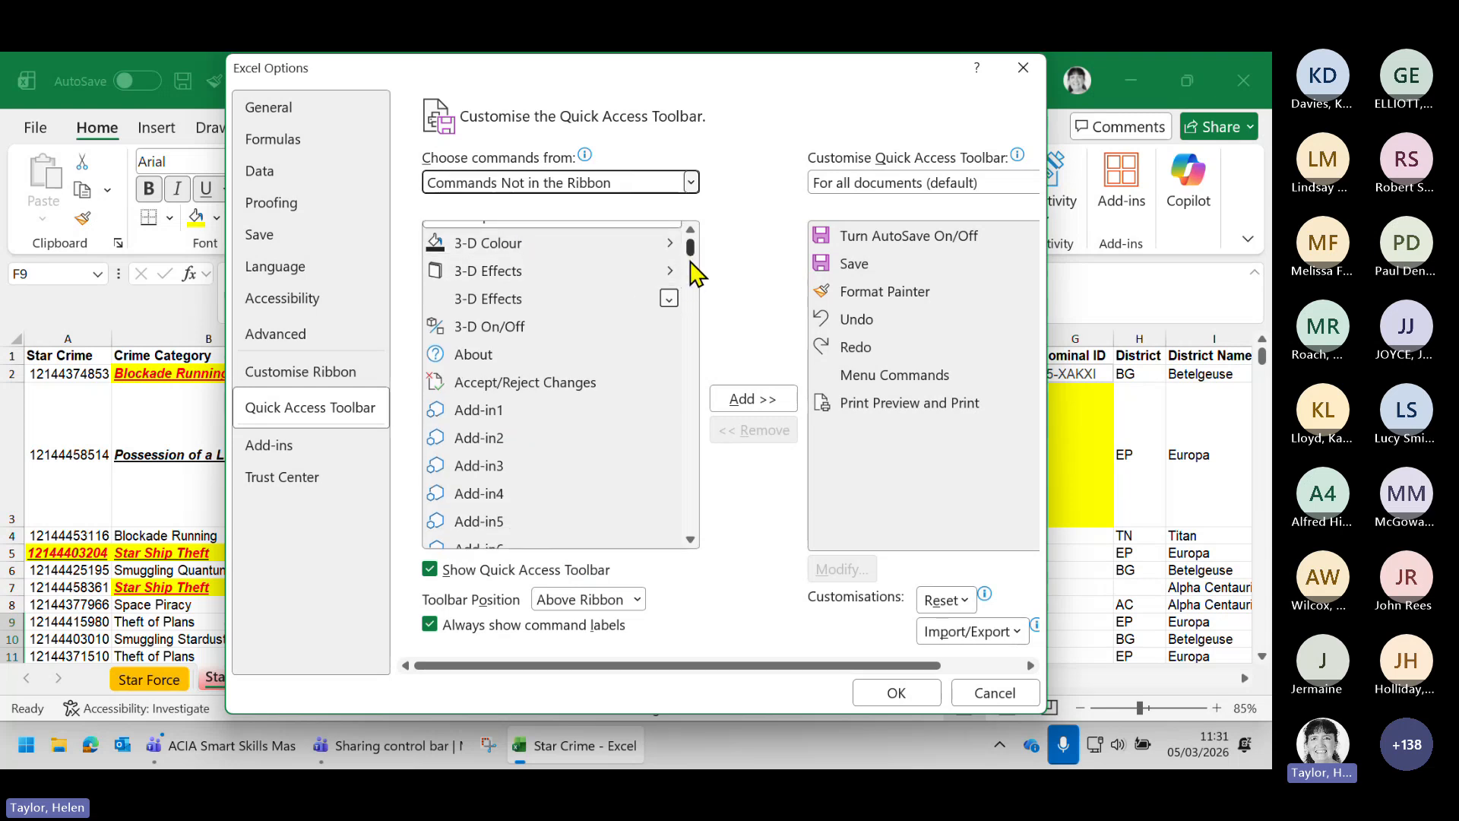
pyautogui.scroll(-1, 543, 493)
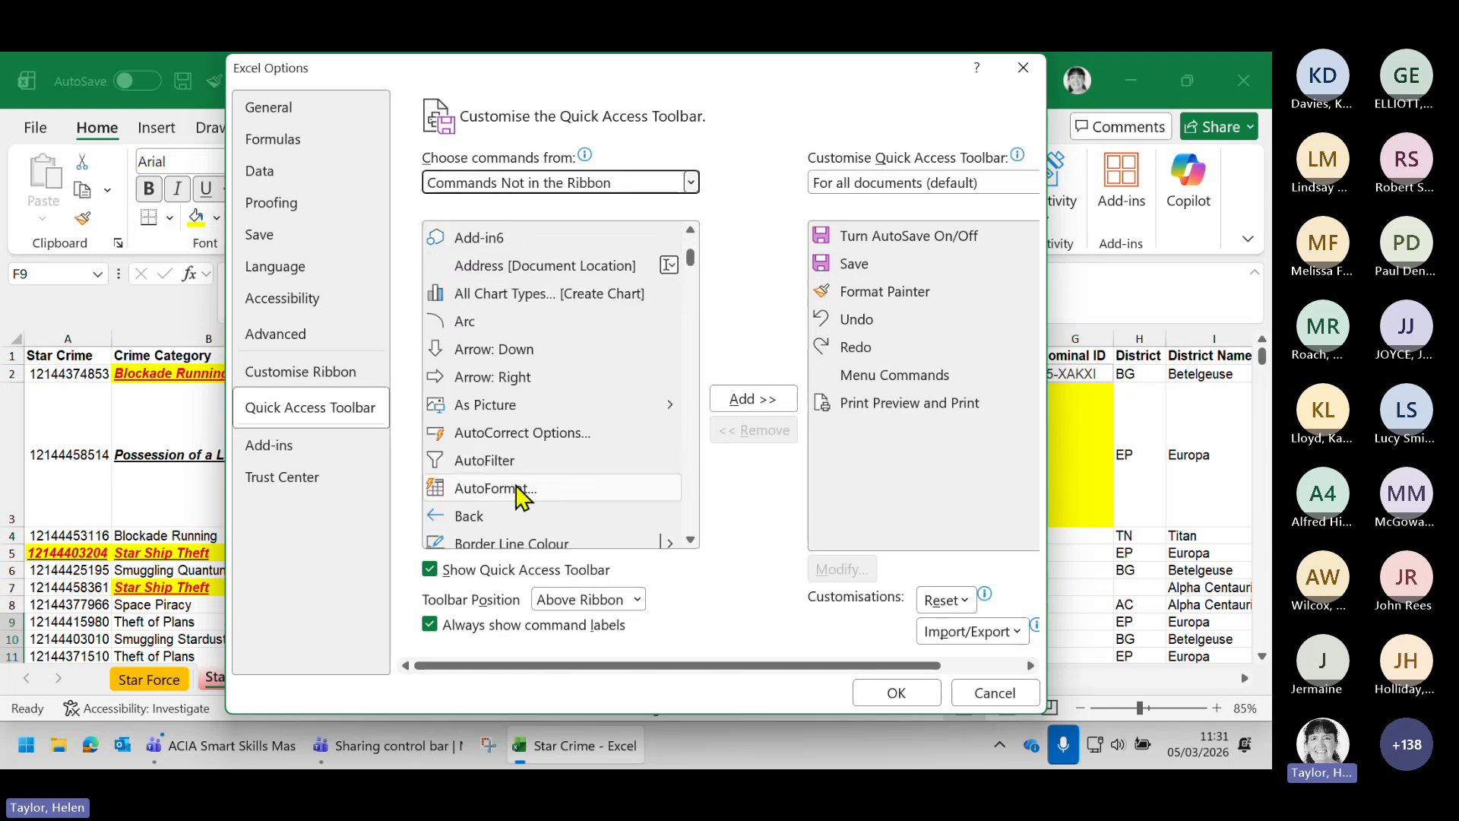
pyautogui.click(544, 488)
pyautogui.click(756, 404)
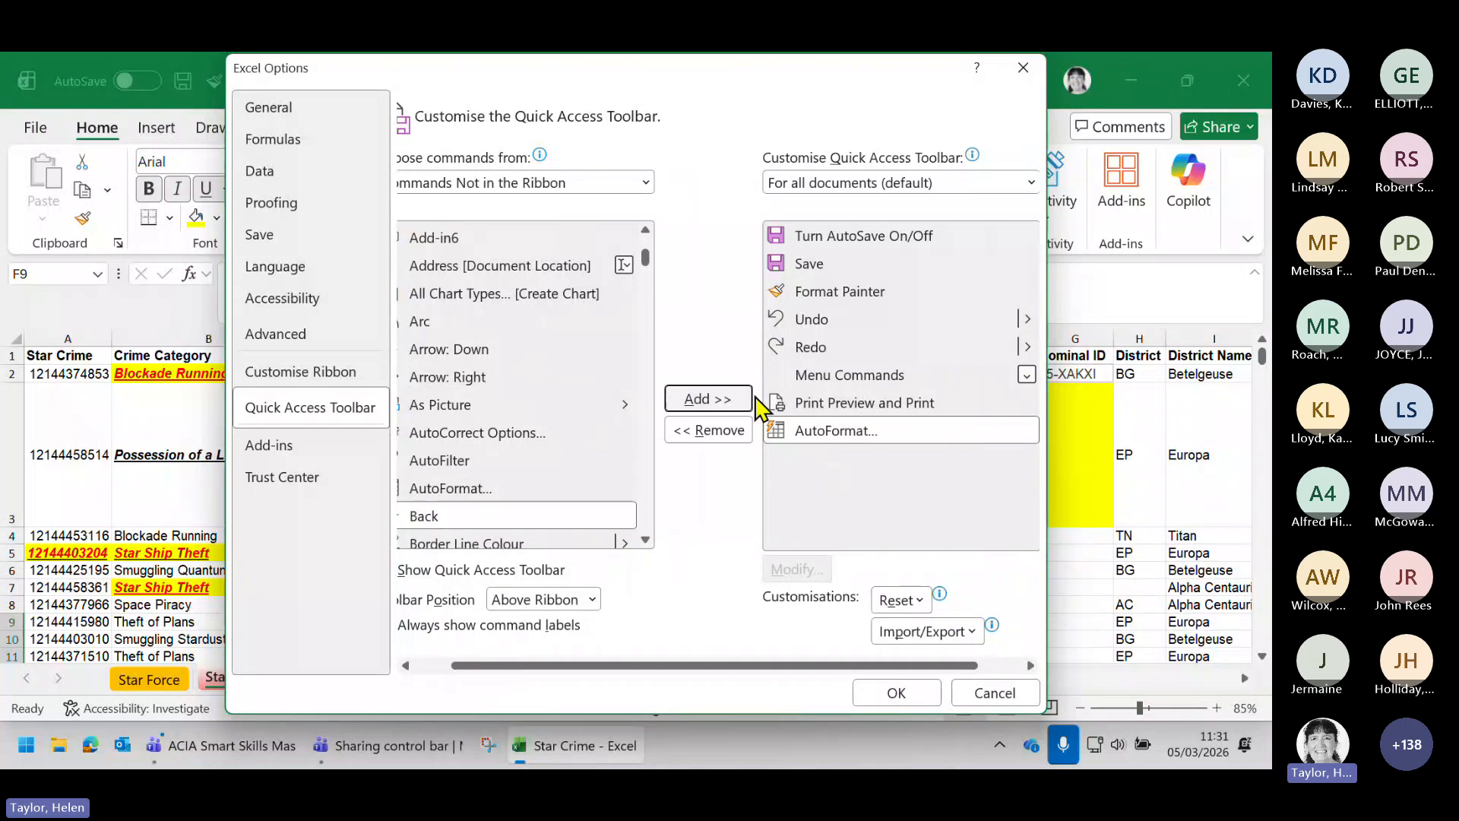
pyautogui.click(897, 693)
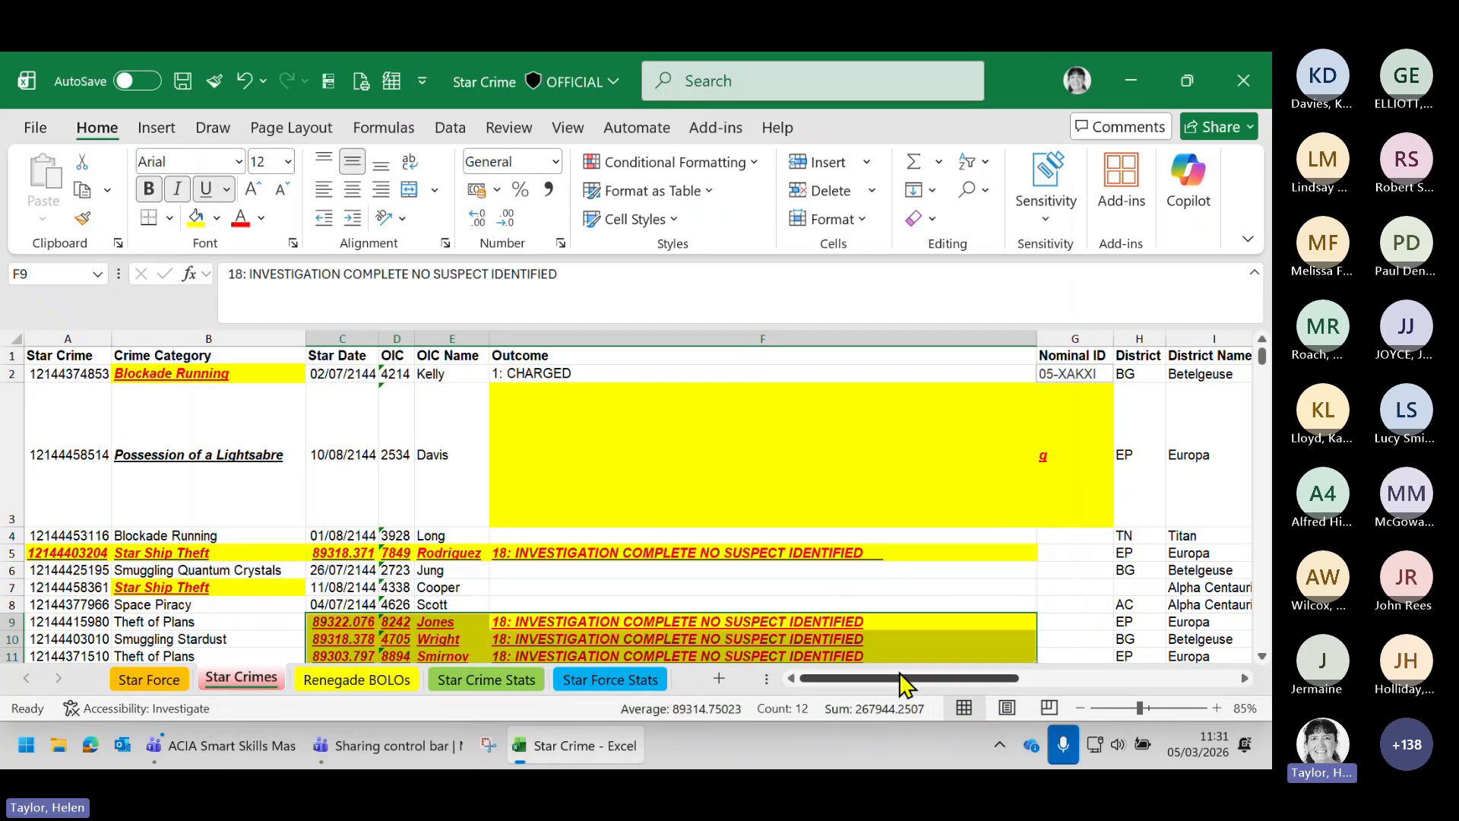
# Try the Colourful 1 AutoFormat on cells J1:P10 and undo it
pyautogui.click(1095, 677)
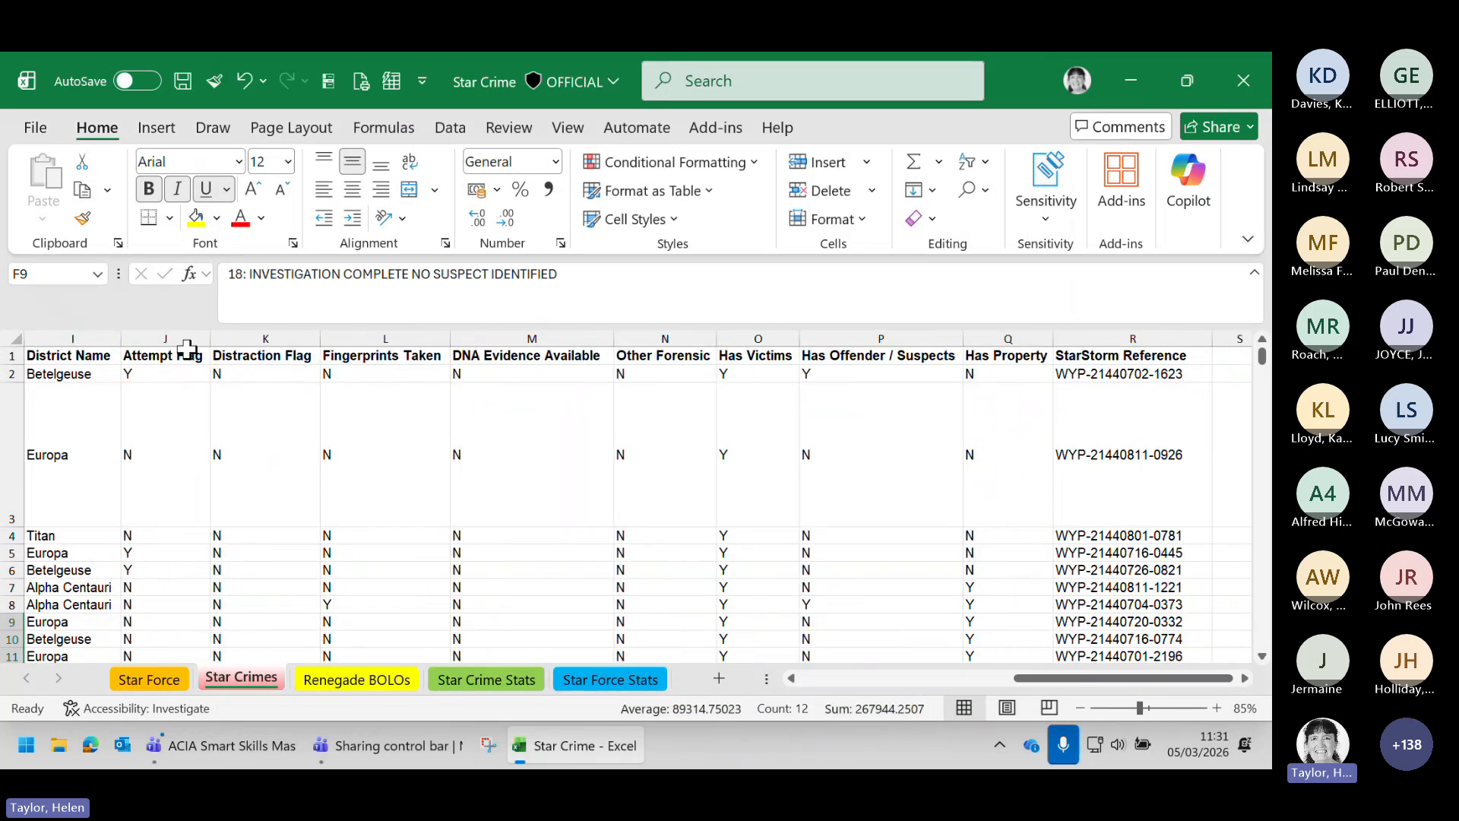
pyautogui.moveTo(187, 355); pyautogui.dragTo(805, 638)
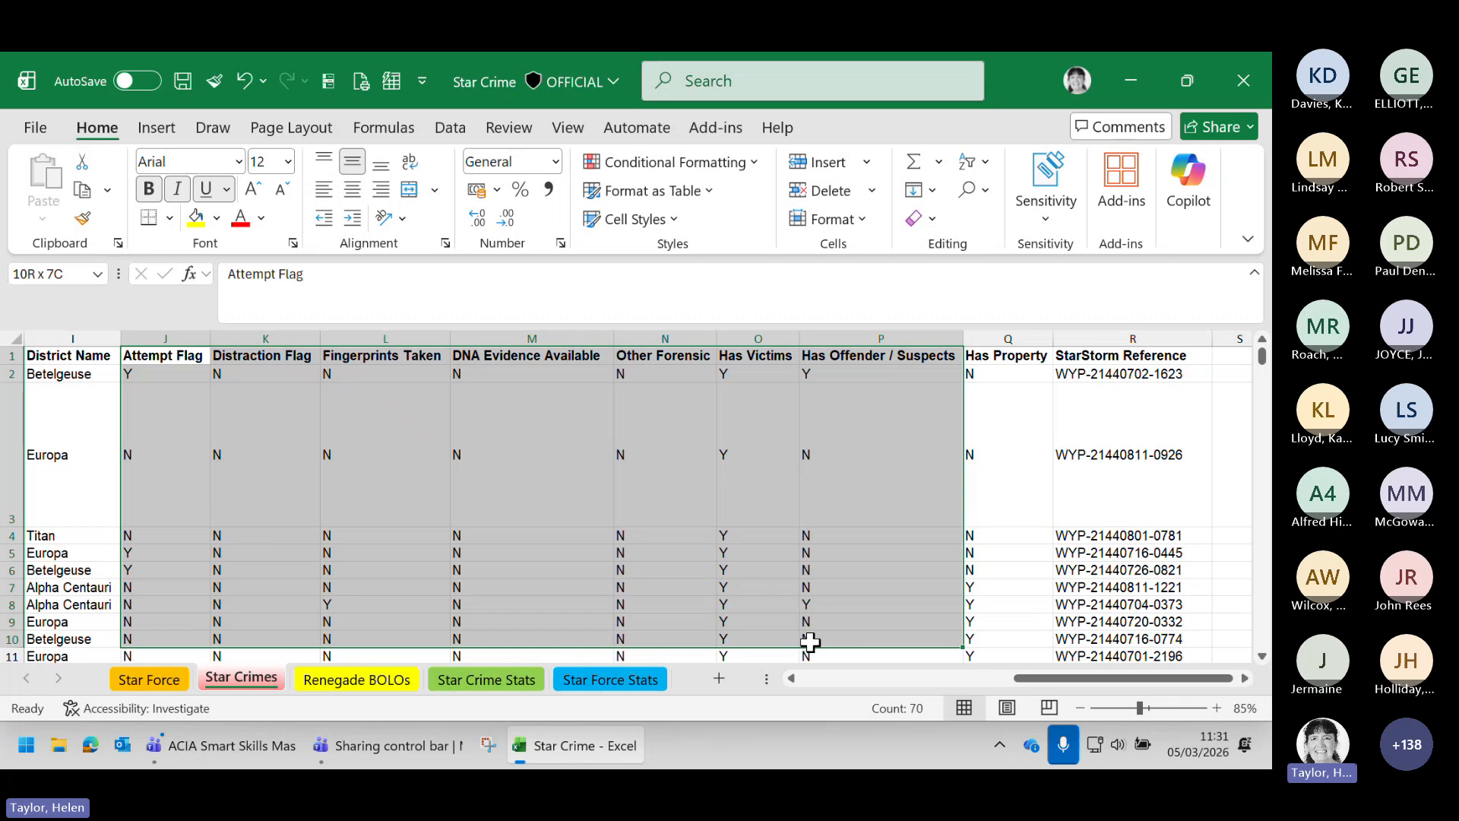
pyautogui.click(391, 81)
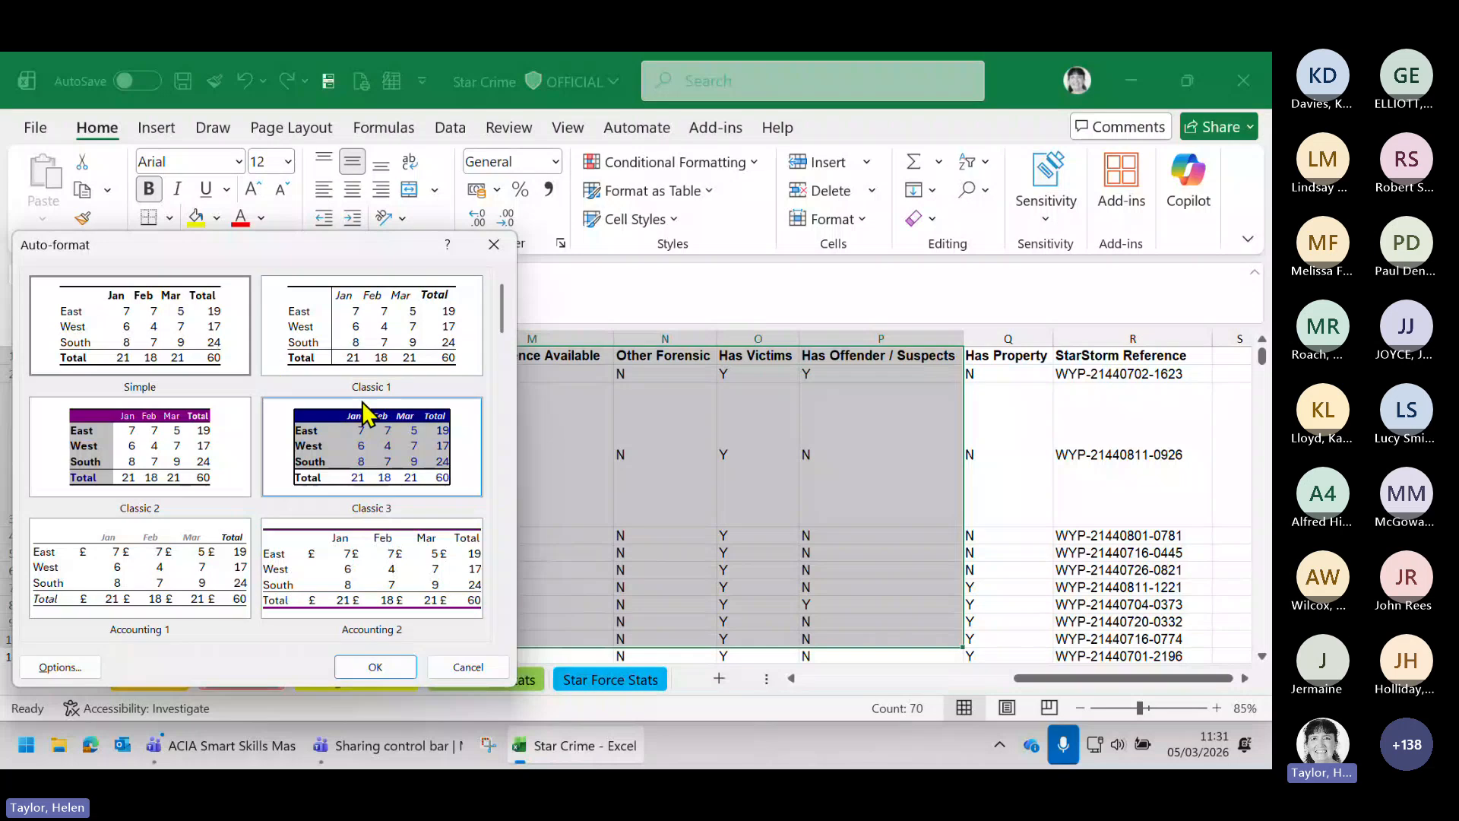
pyautogui.moveTo(500, 316); pyautogui.dragTo(500, 388)
pyautogui.click(504, 449)
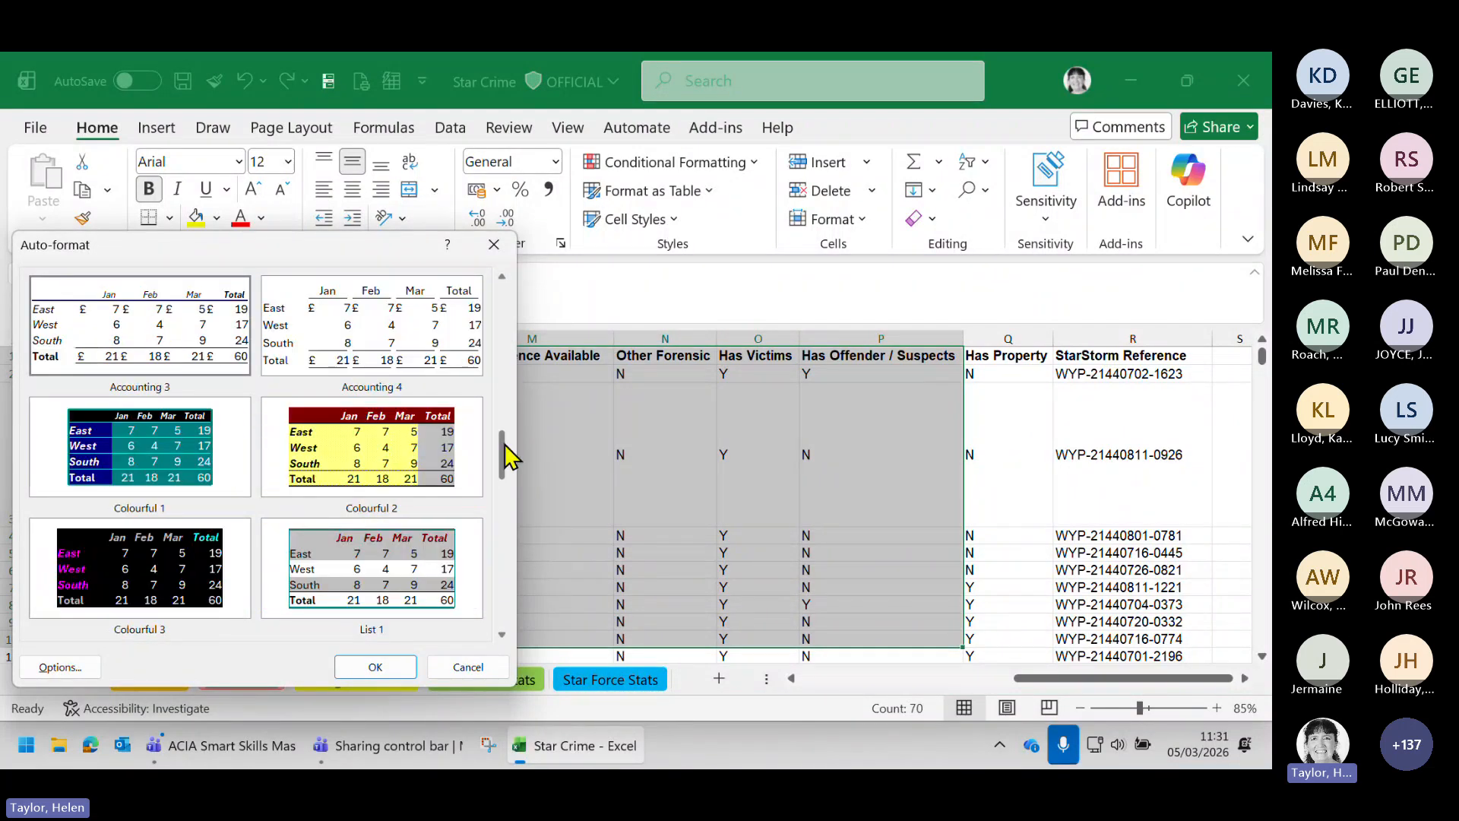
pyautogui.click(119, 456)
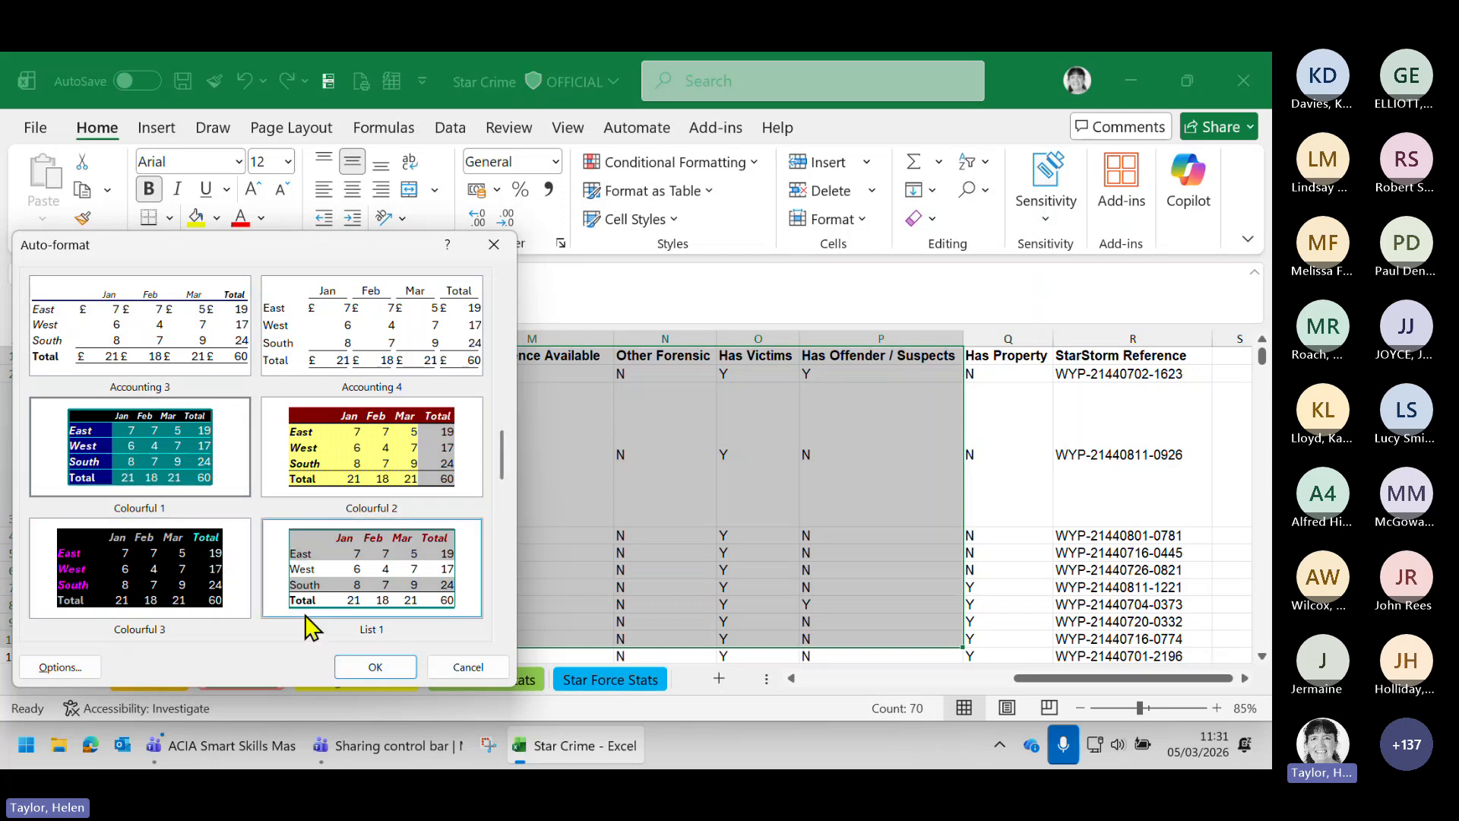
pyautogui.click(355, 663)
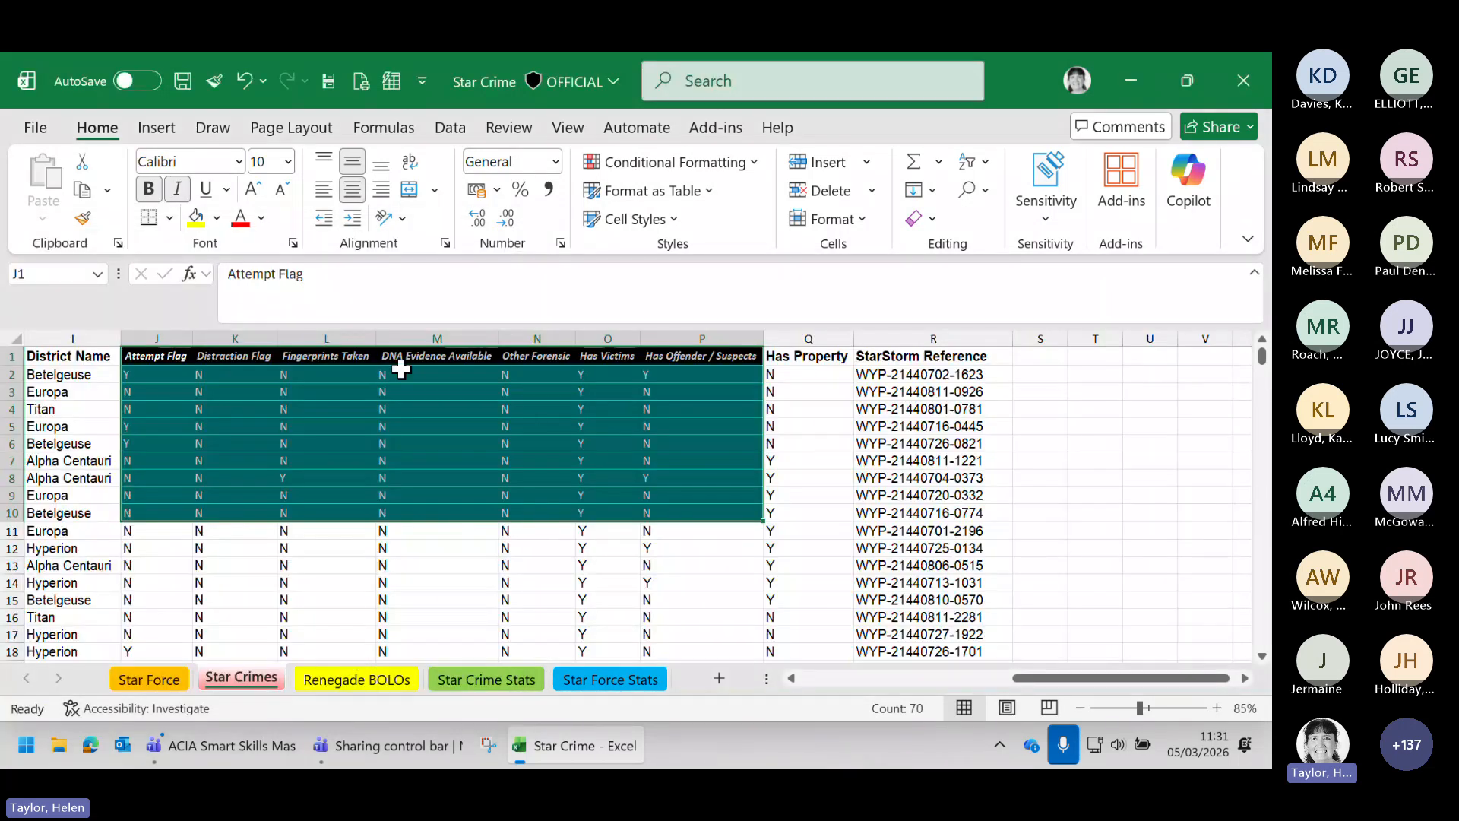
pyautogui.click(244, 81)
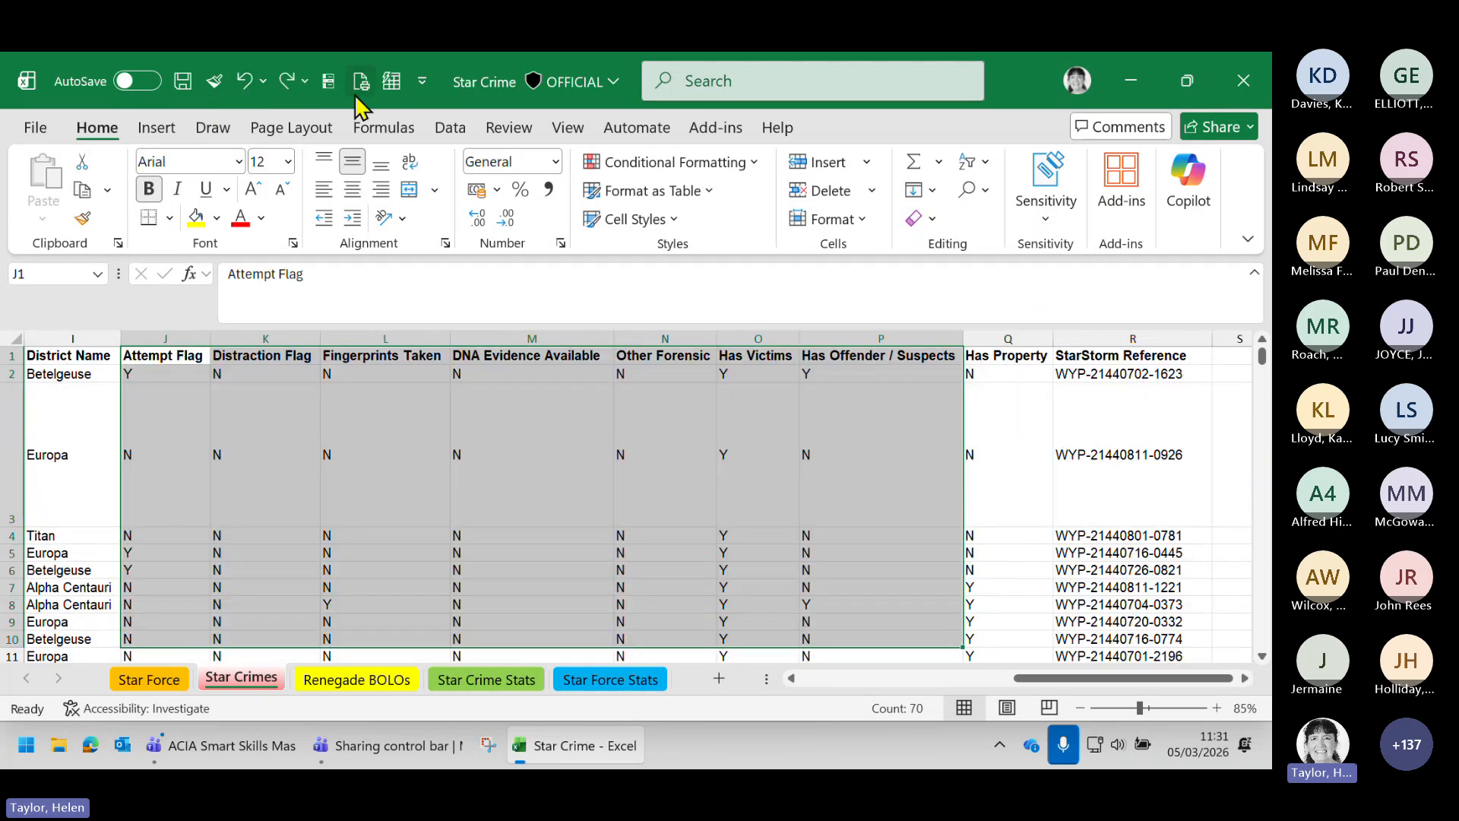
# Limit the AutoFormat for cells J1:P10 to Patterns by excluding Number, Border, Font, Alignment and Width/Height
pyautogui.click(393, 81)
pyautogui.click(60, 666)
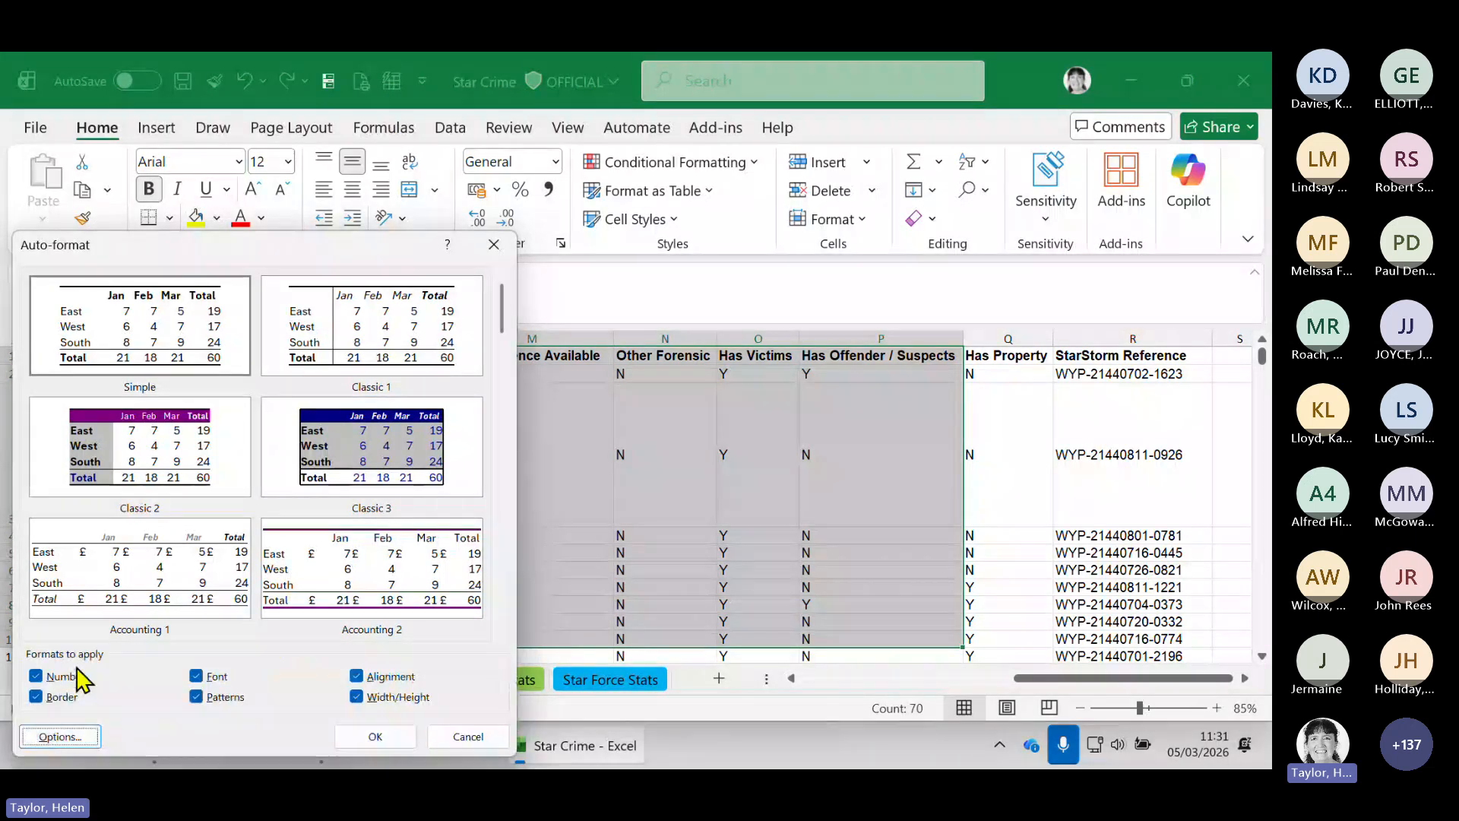
pyautogui.click(73, 675)
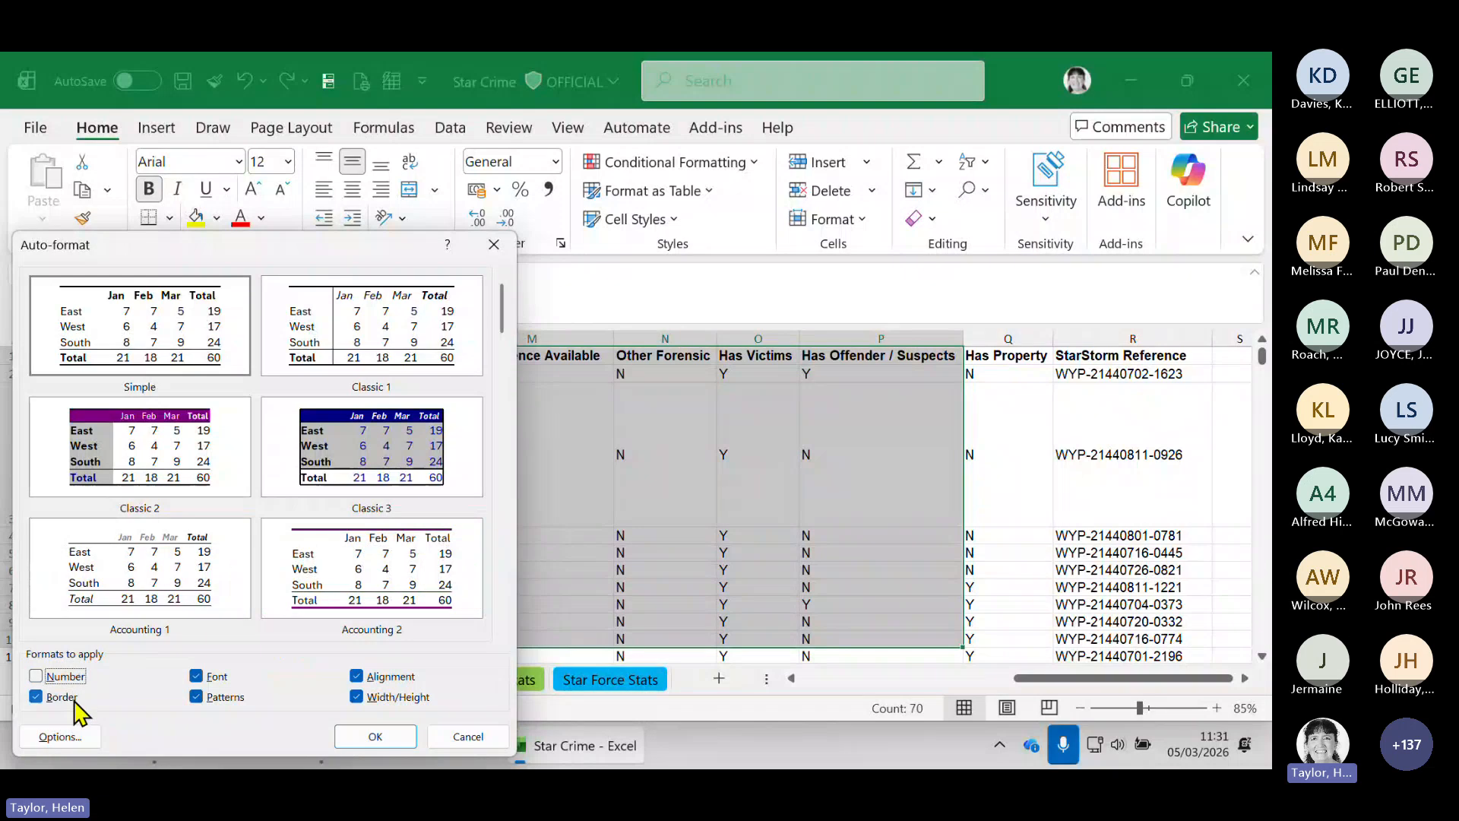
pyautogui.click(57, 697)
pyautogui.click(199, 675)
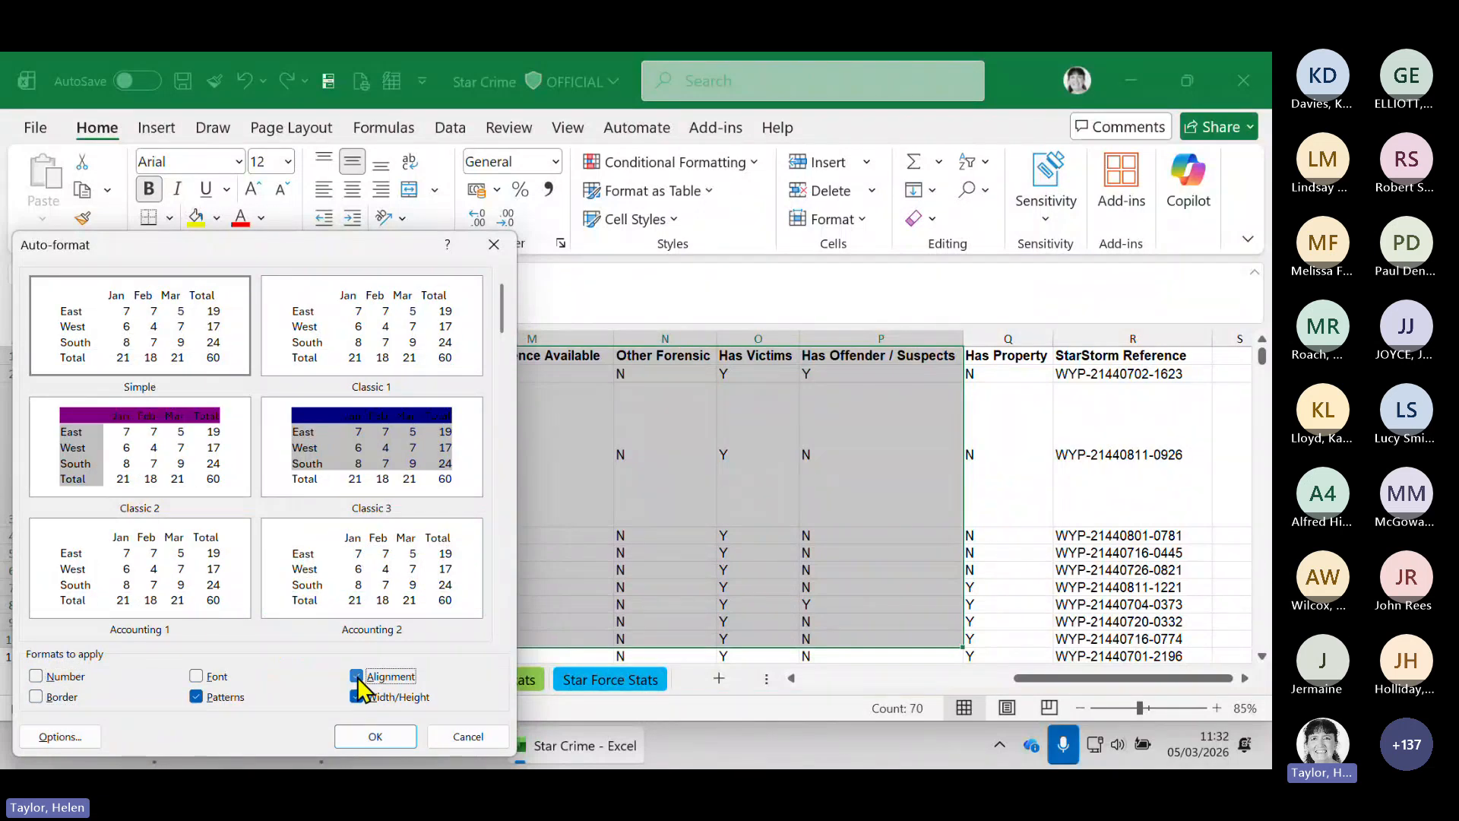
pyautogui.click(357, 677)
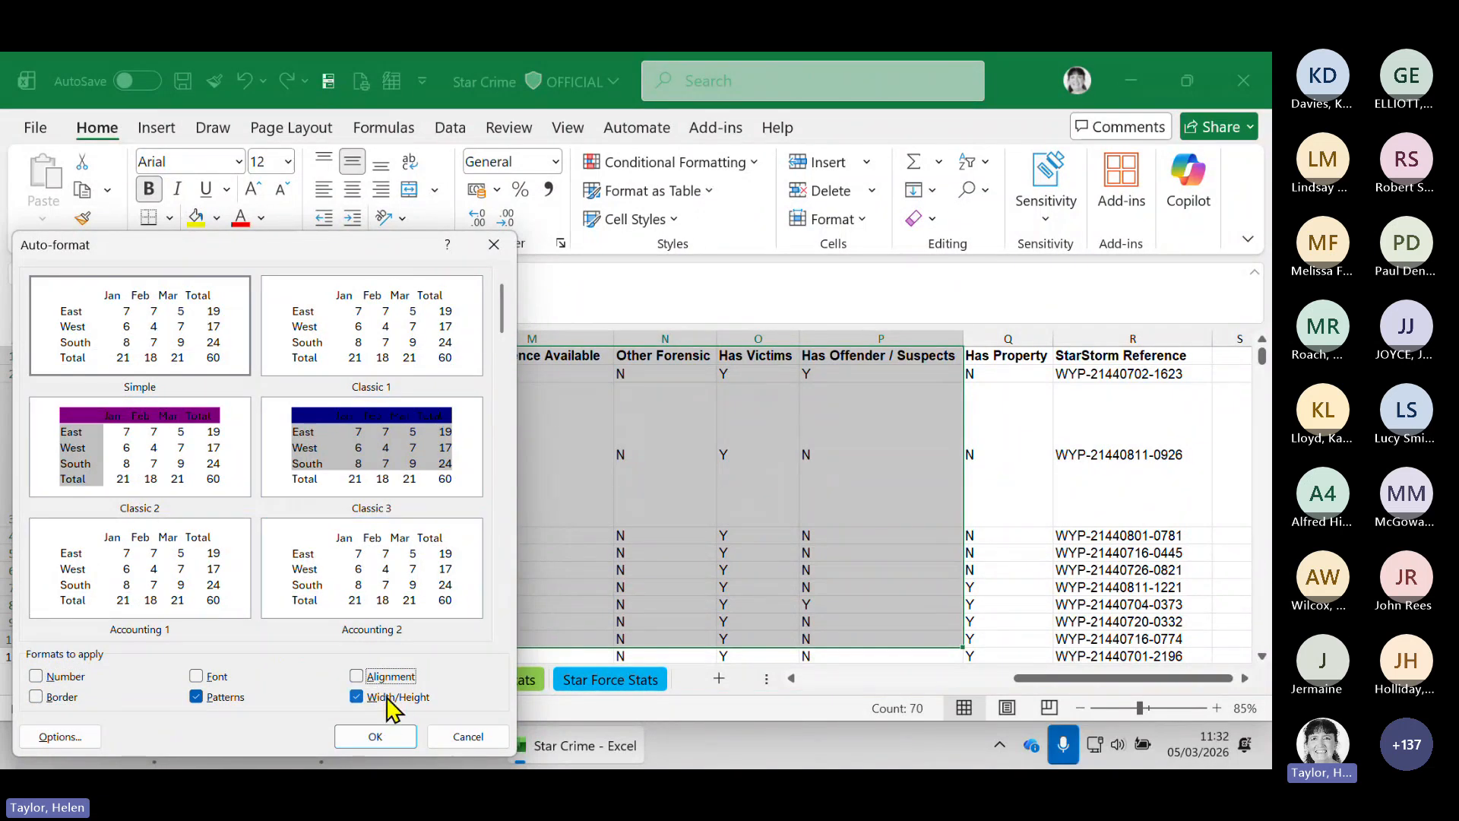
pyautogui.click(377, 697)
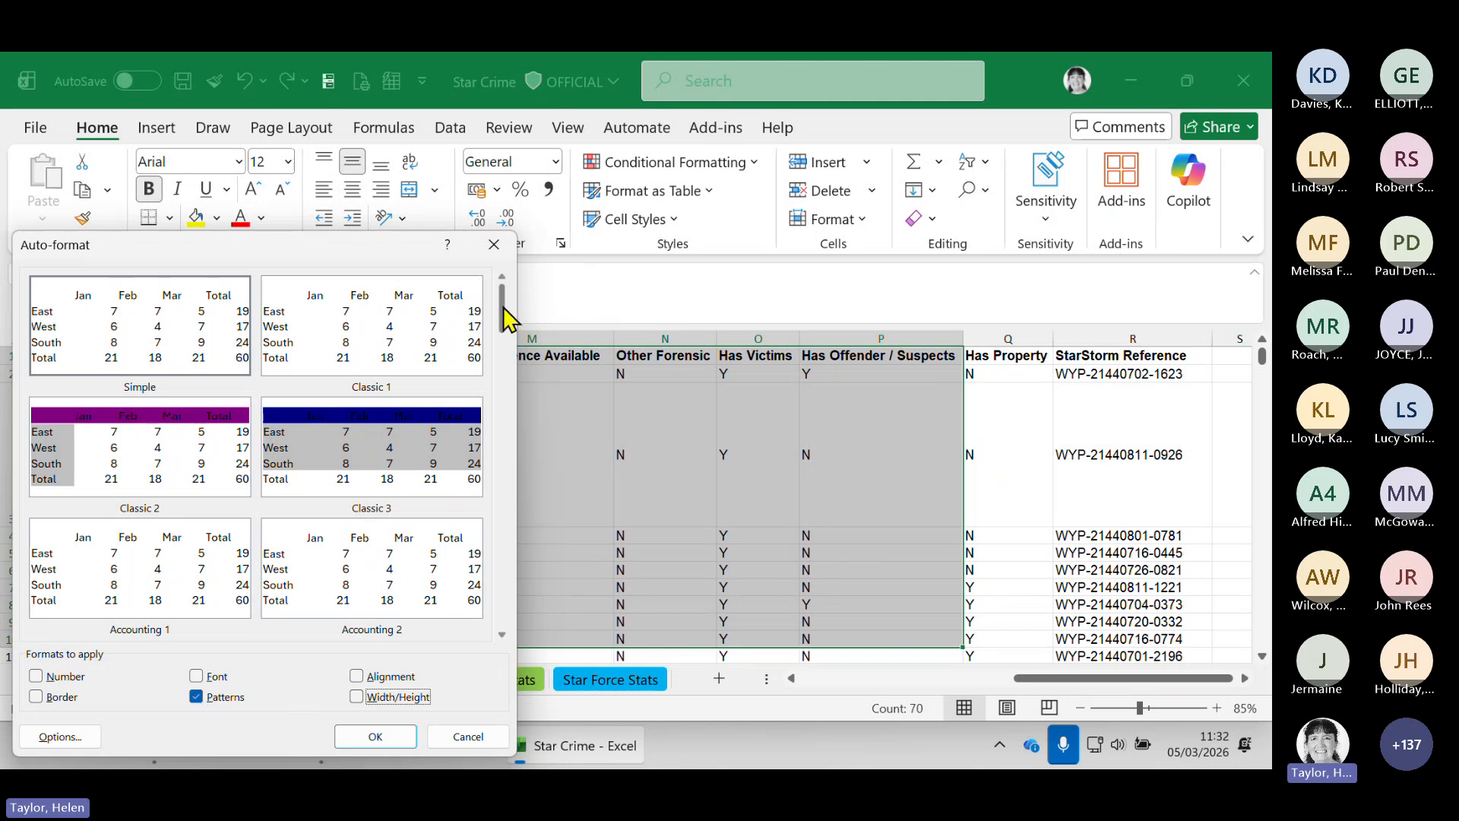
# Apply the Colourful 1 AutoFormat to cells J1:P10
pyautogui.moveTo(503, 312); pyautogui.dragTo(504, 456)
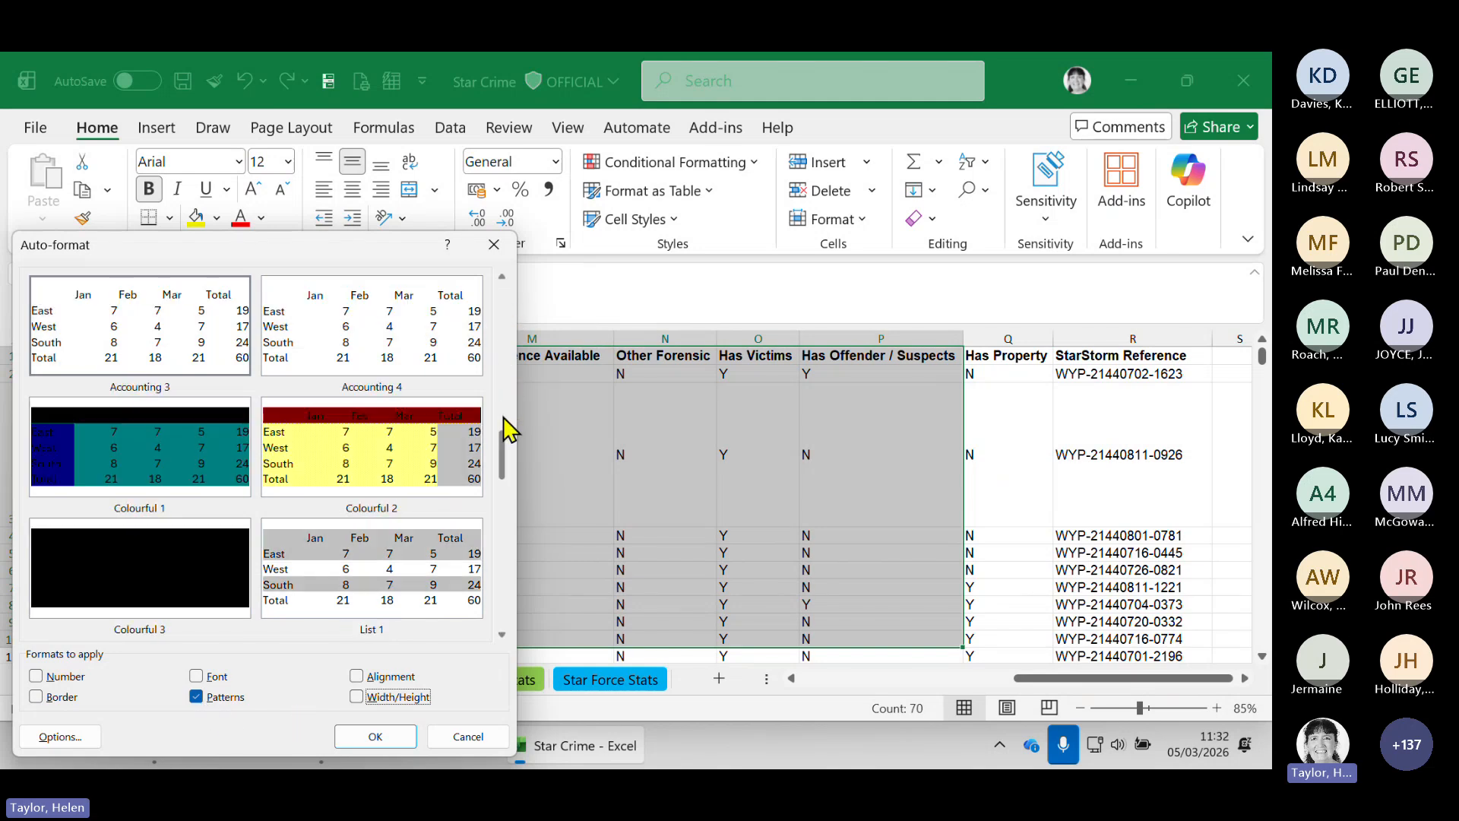
pyautogui.click(120, 441)
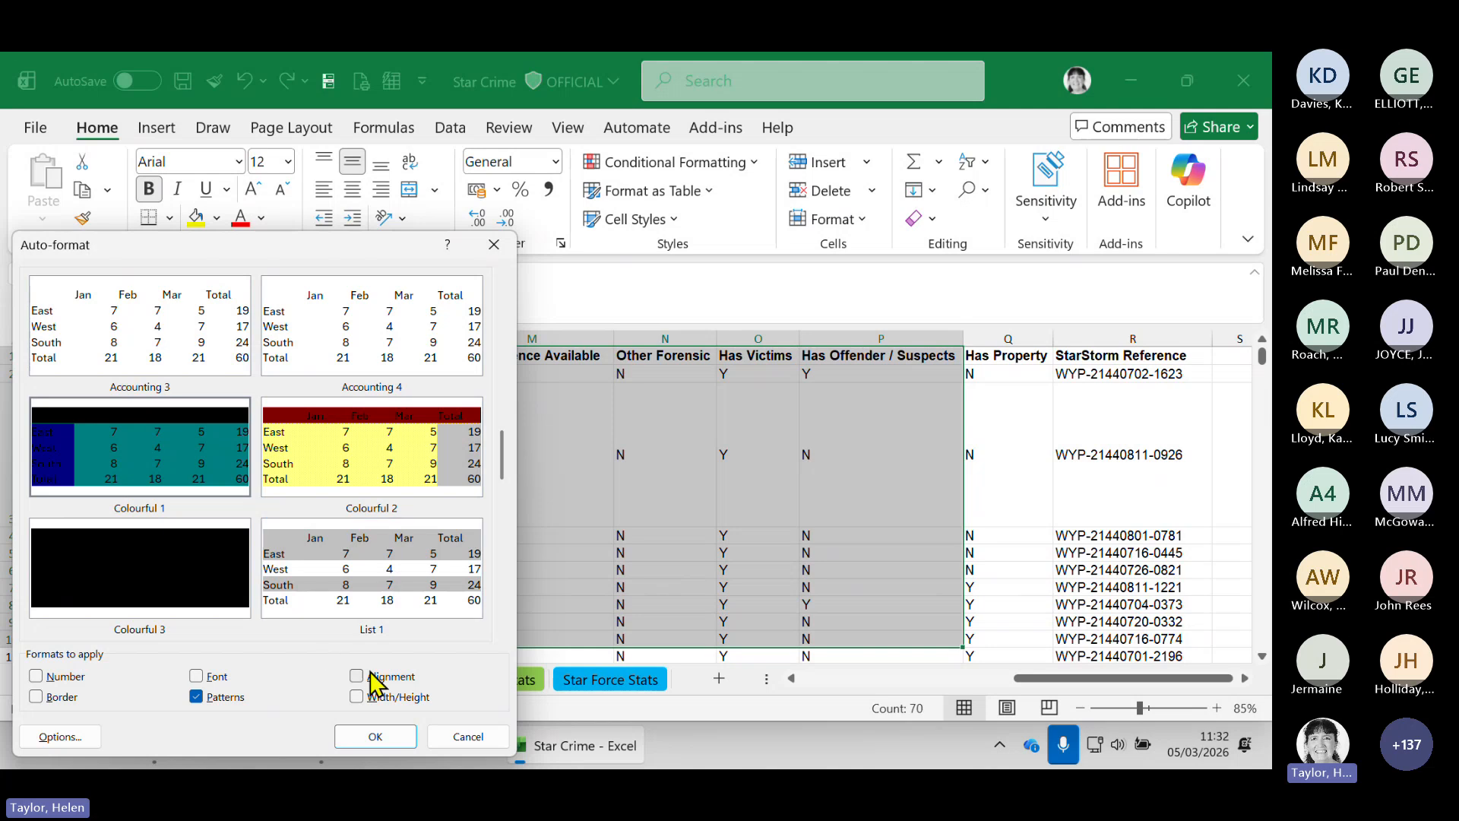
pyautogui.click(375, 736)
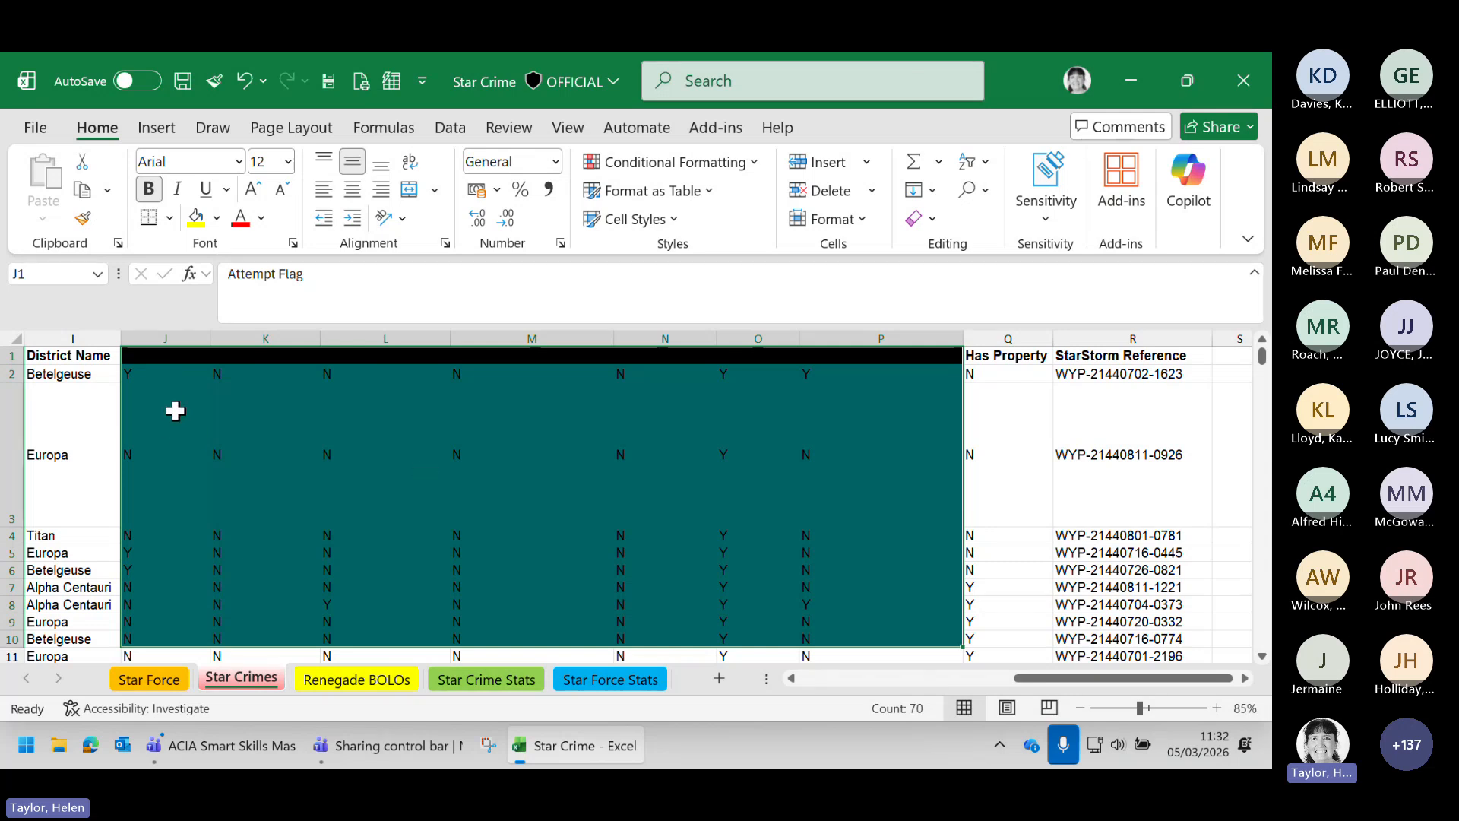
pyautogui.click(390, 85)
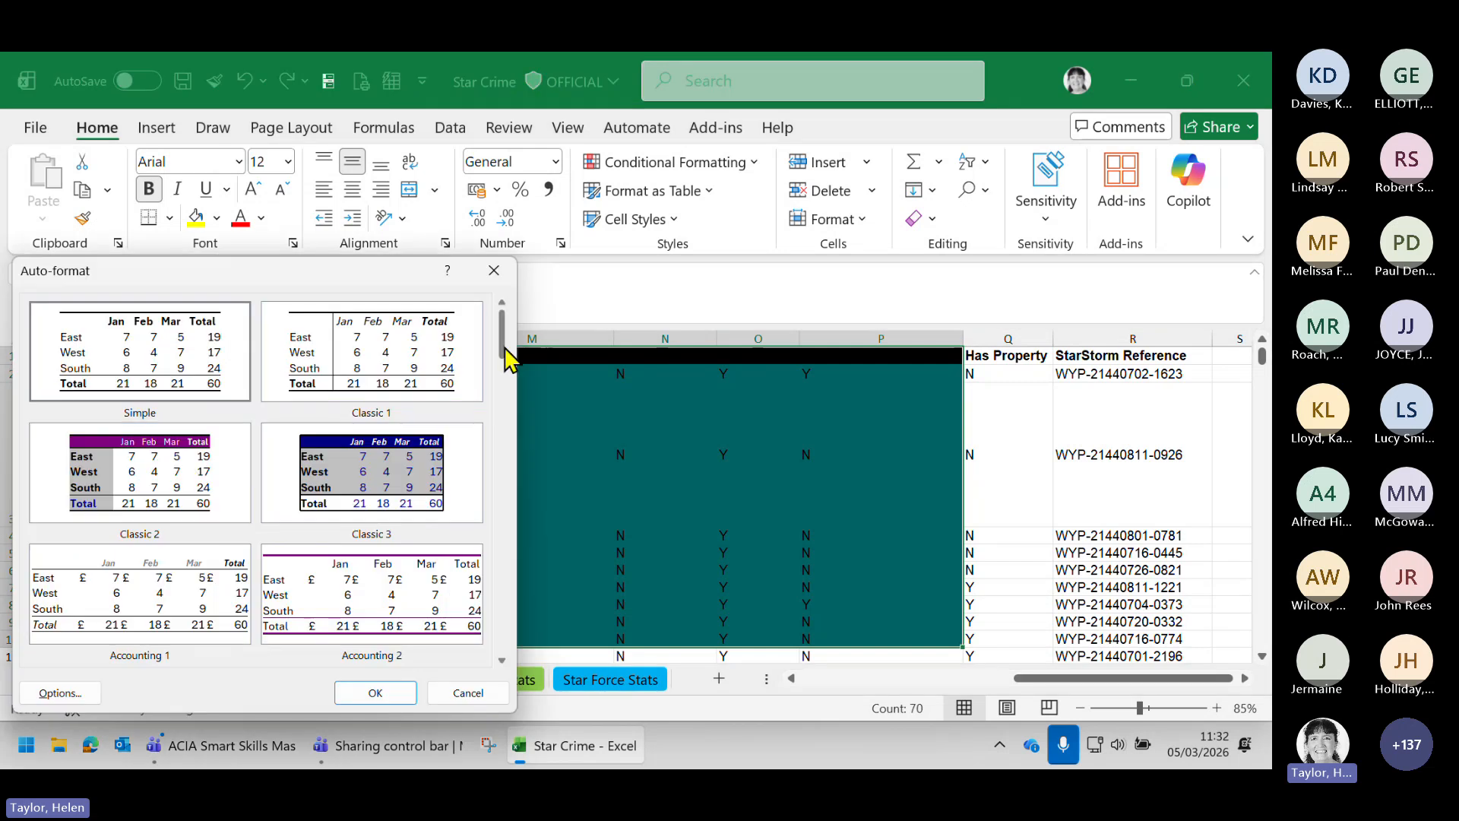
pyautogui.scroll(-1, 509, 376)
pyautogui.scroll(-2, 506, 467)
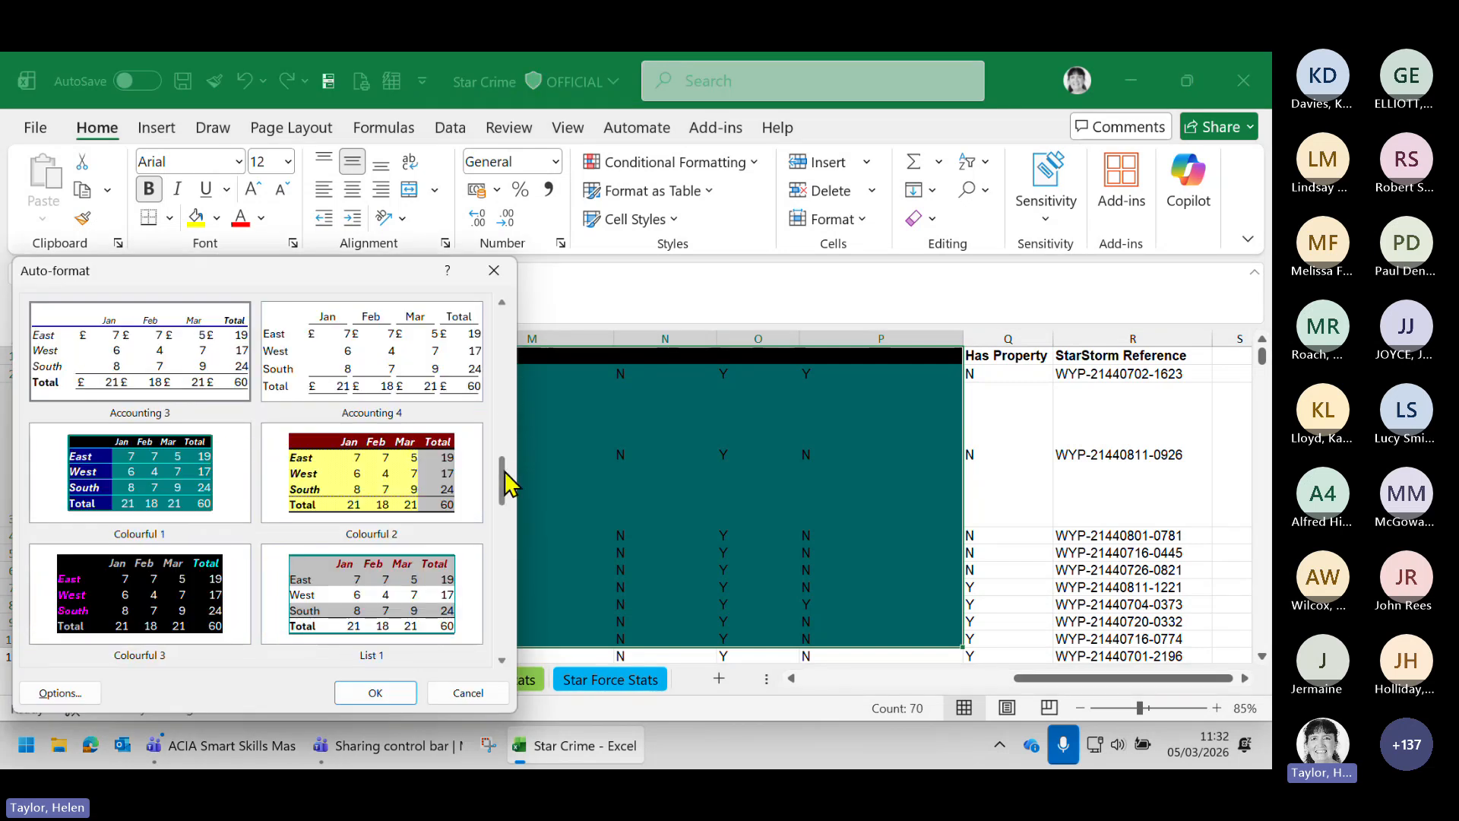
pyautogui.click(142, 502)
pyautogui.click(450, 692)
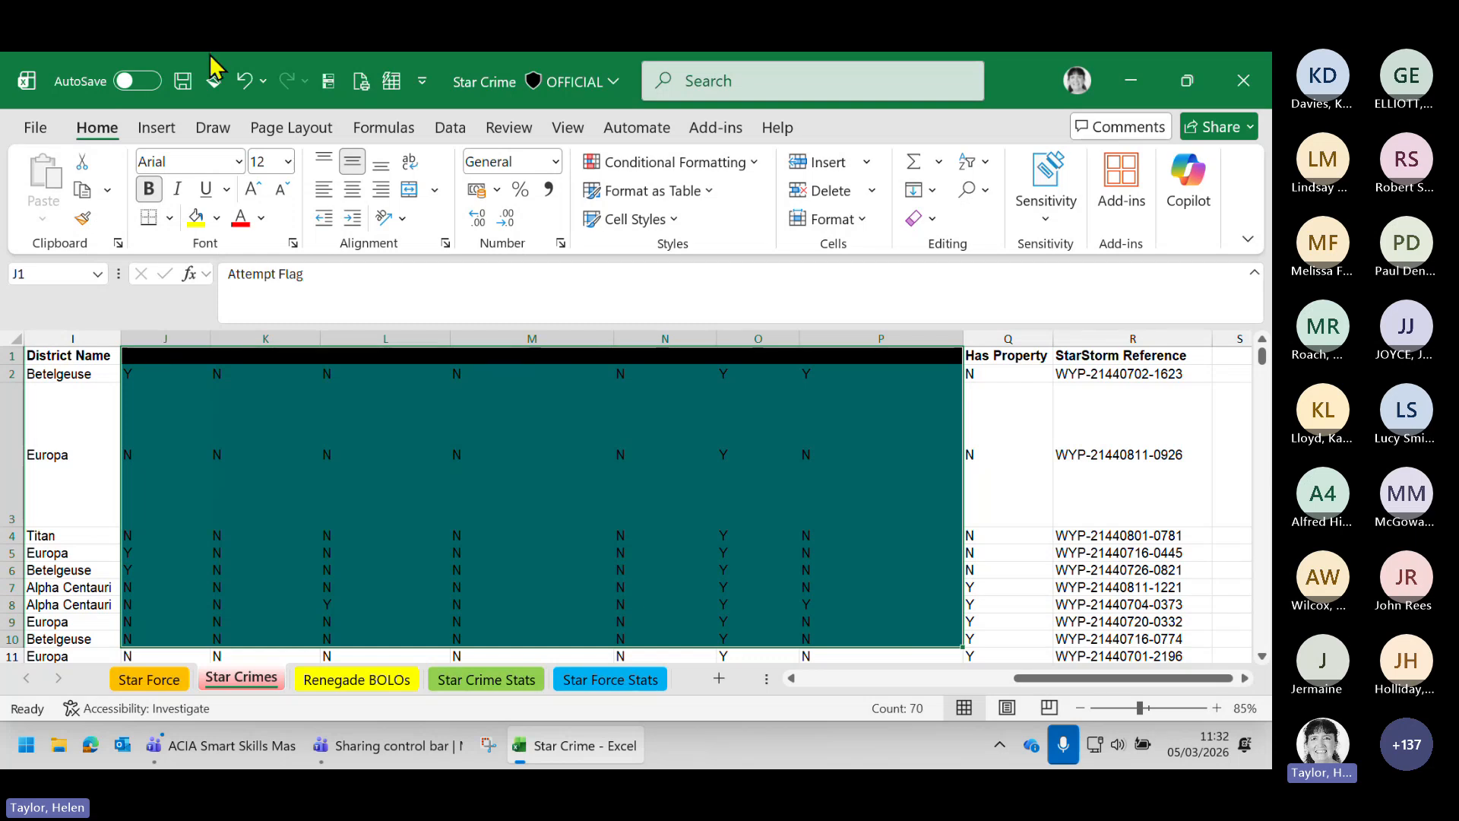
# Remove AutoFormat, Print Preview and Print, and Format Painter from the Quick Access Toolbar and apply the customisation
pyautogui.click(423, 81)
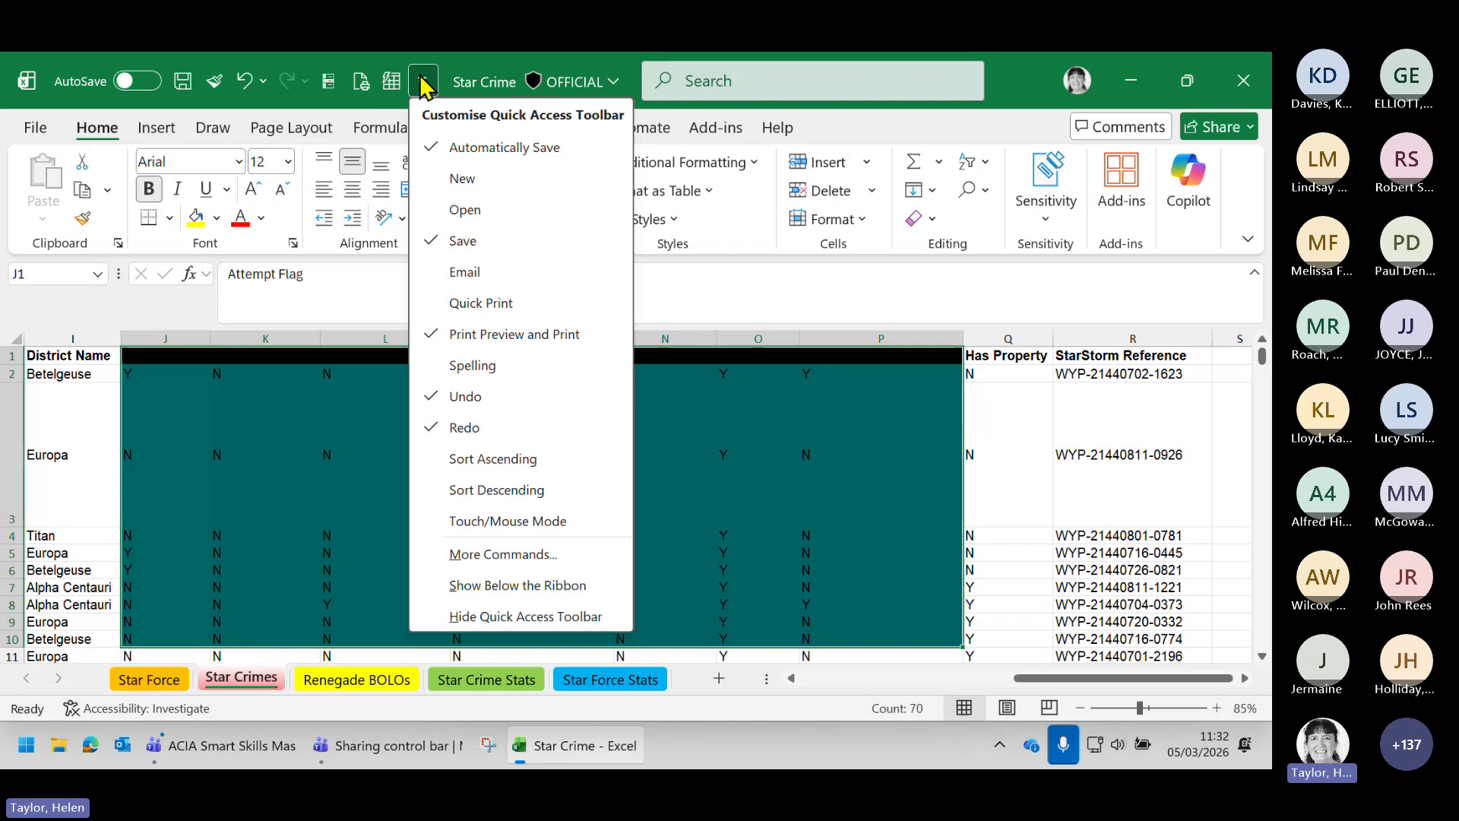
pyautogui.click(504, 554)
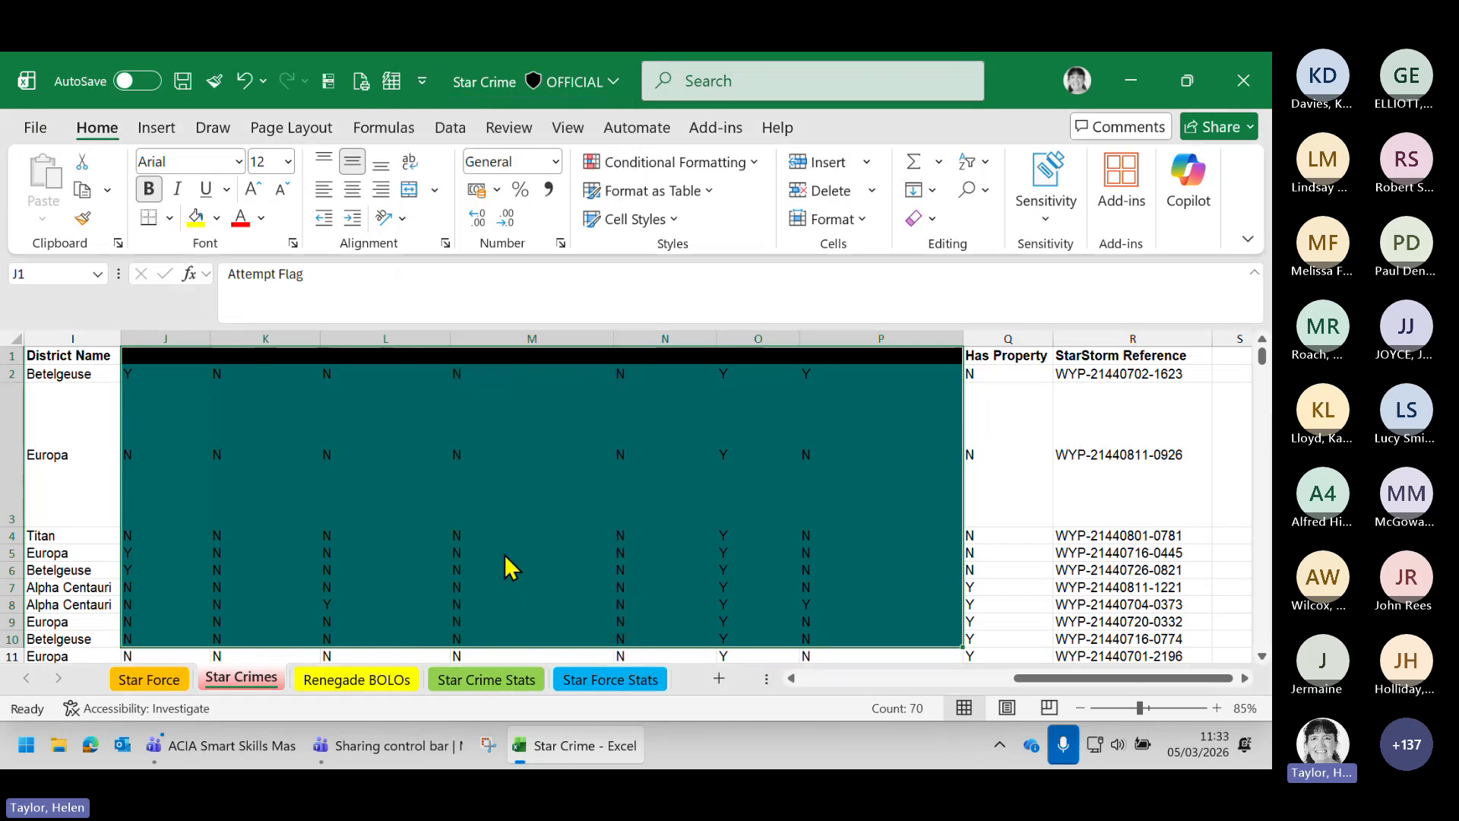
pyautogui.click(867, 433)
pyautogui.doubleClick(867, 433)
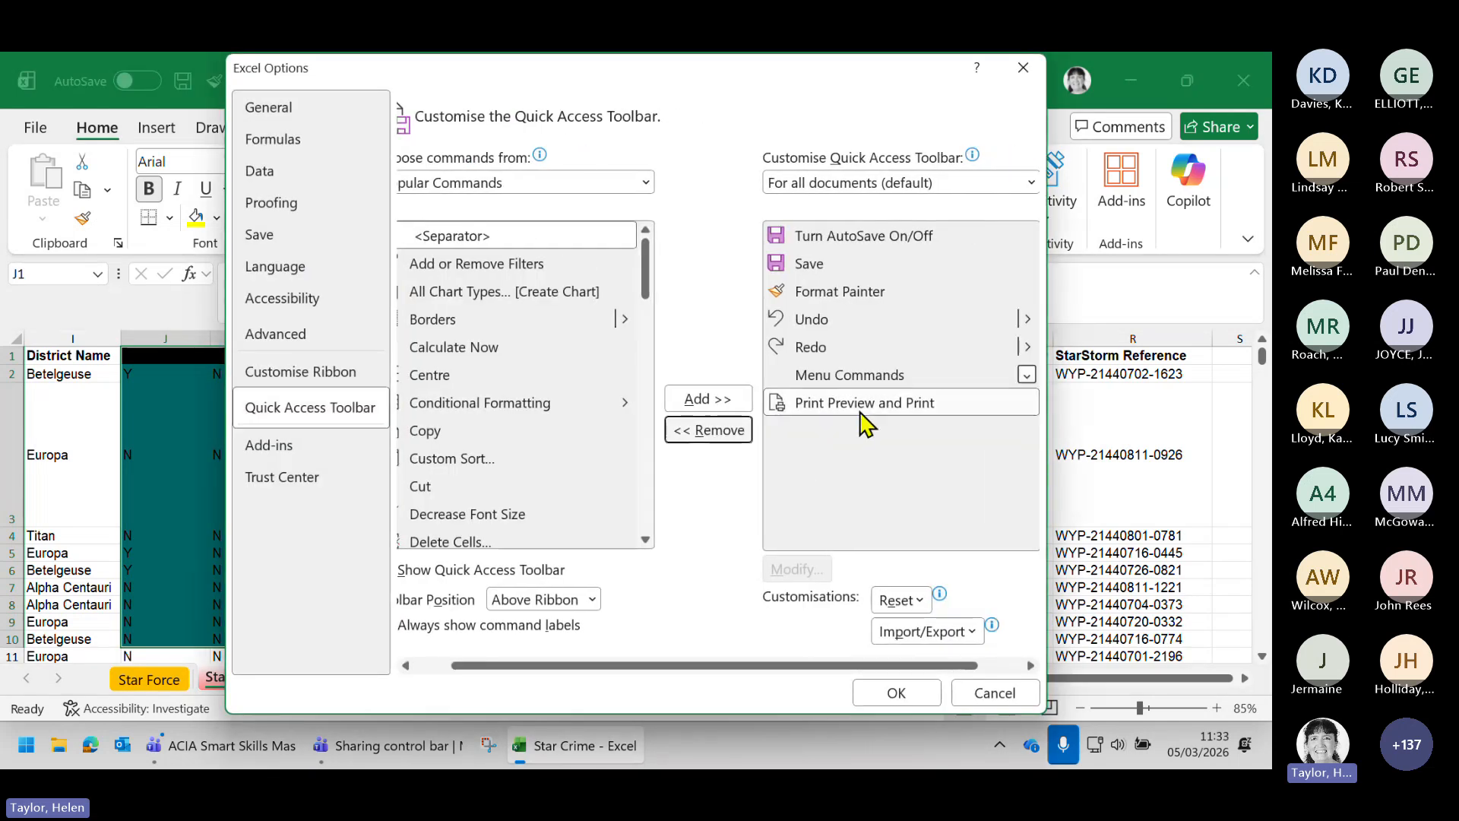
pyautogui.click(710, 430)
pyautogui.click(808, 348)
pyautogui.click(809, 323)
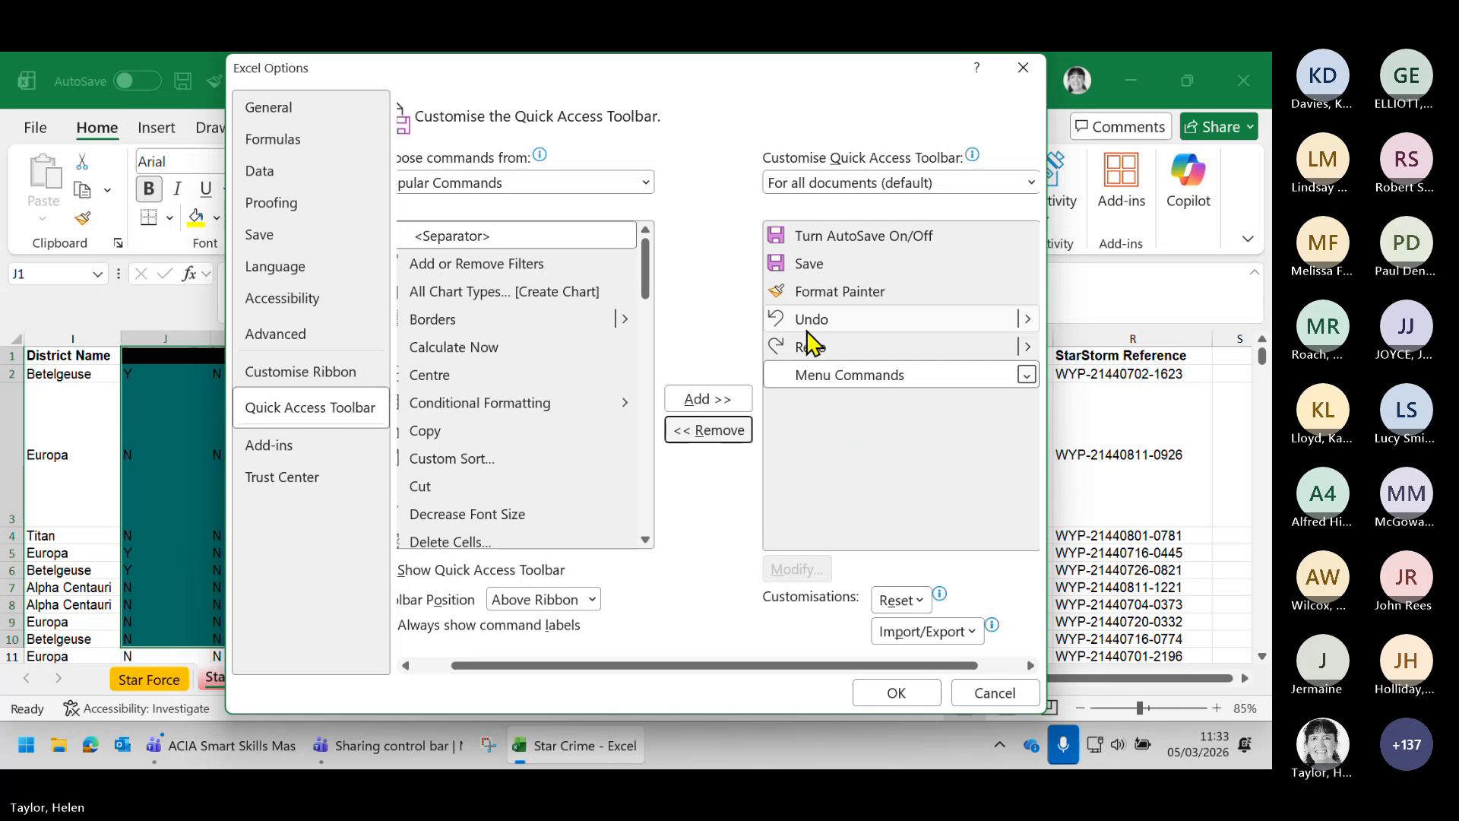
pyautogui.click(819, 295)
pyautogui.click(709, 430)
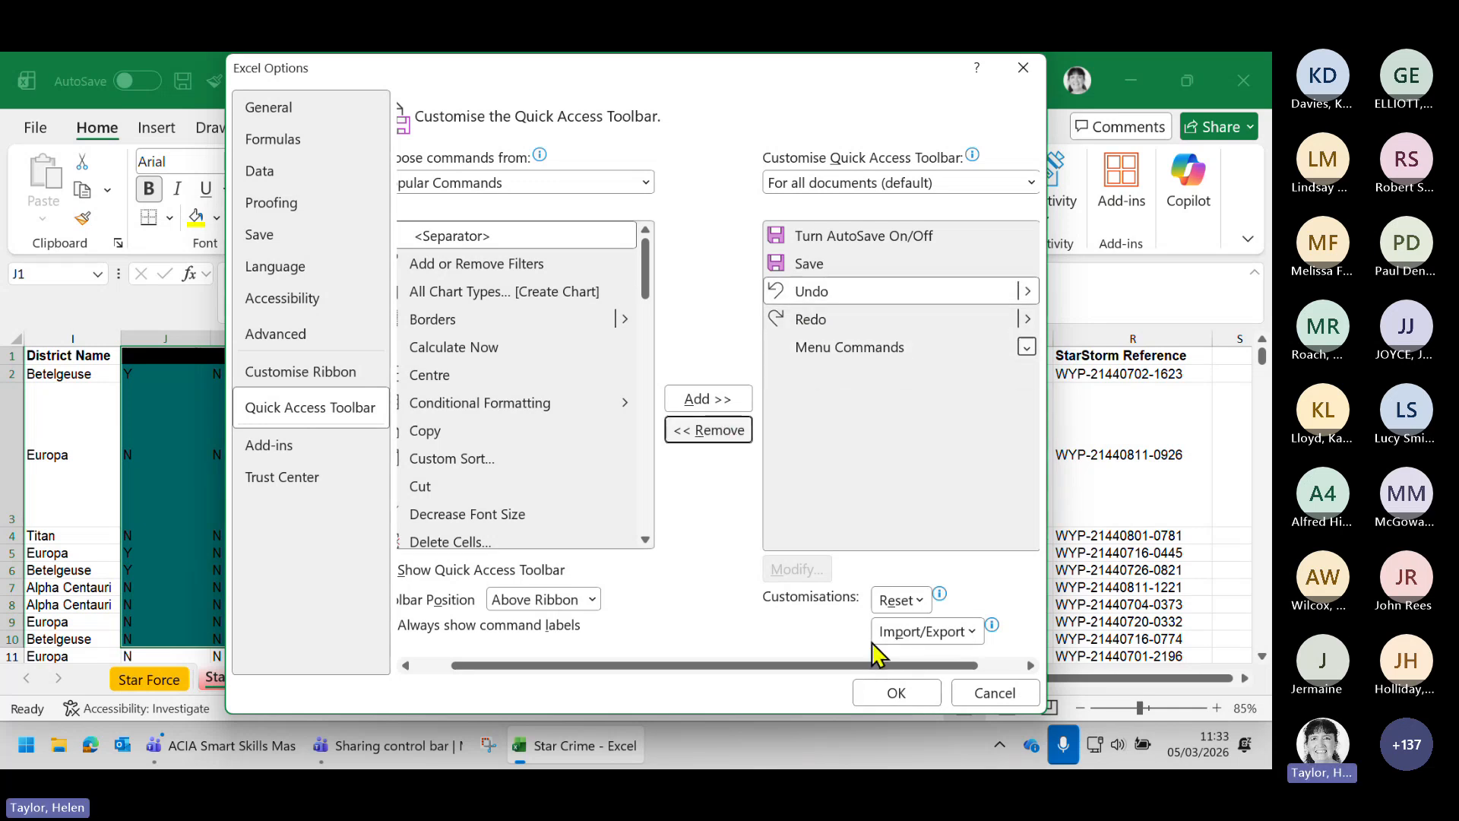
pyautogui.click(895, 693)
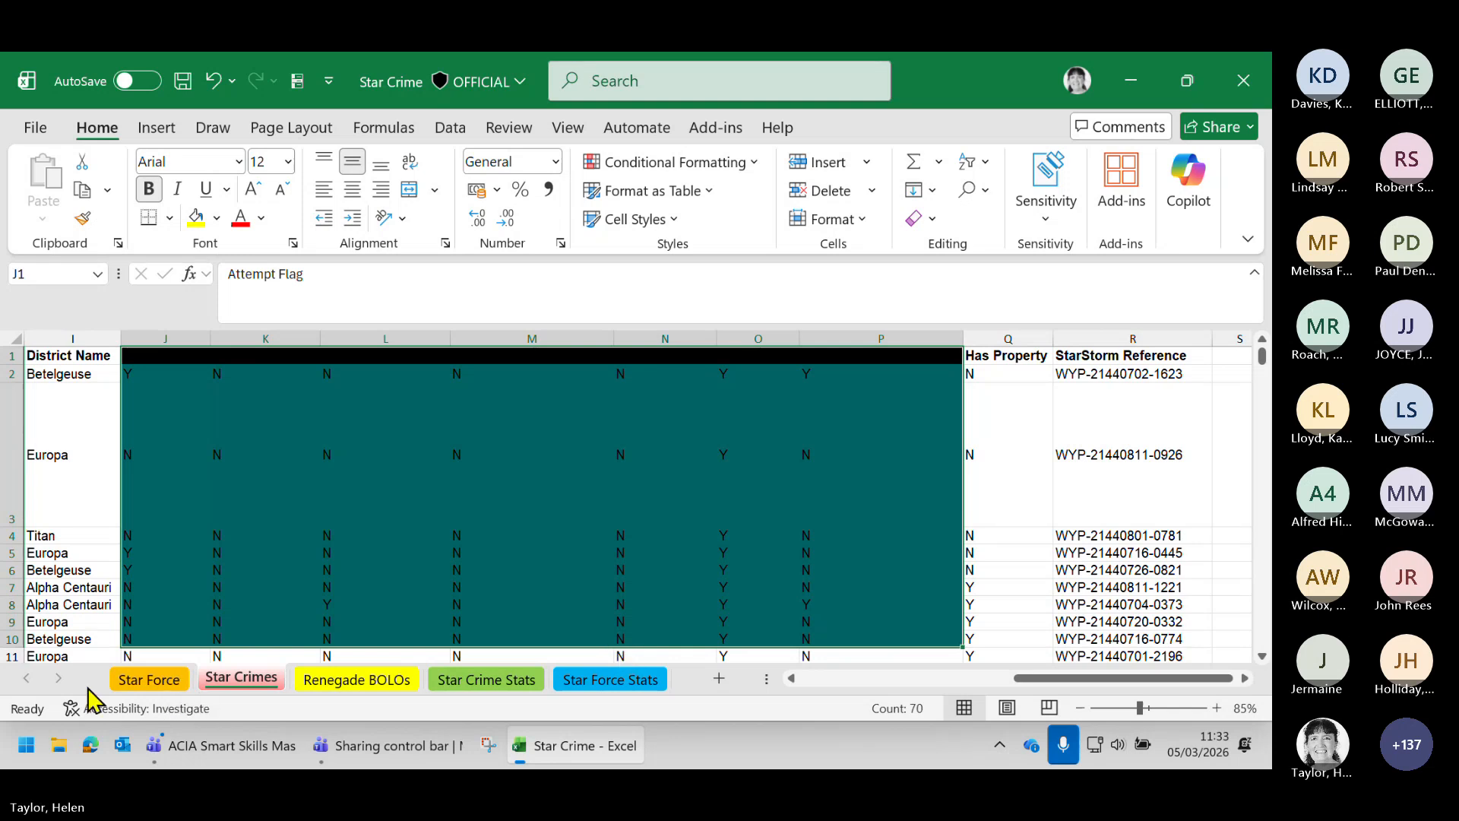
# Show the Star Force sheet and enlarge its view to 130%
pyautogui.click(131, 687)
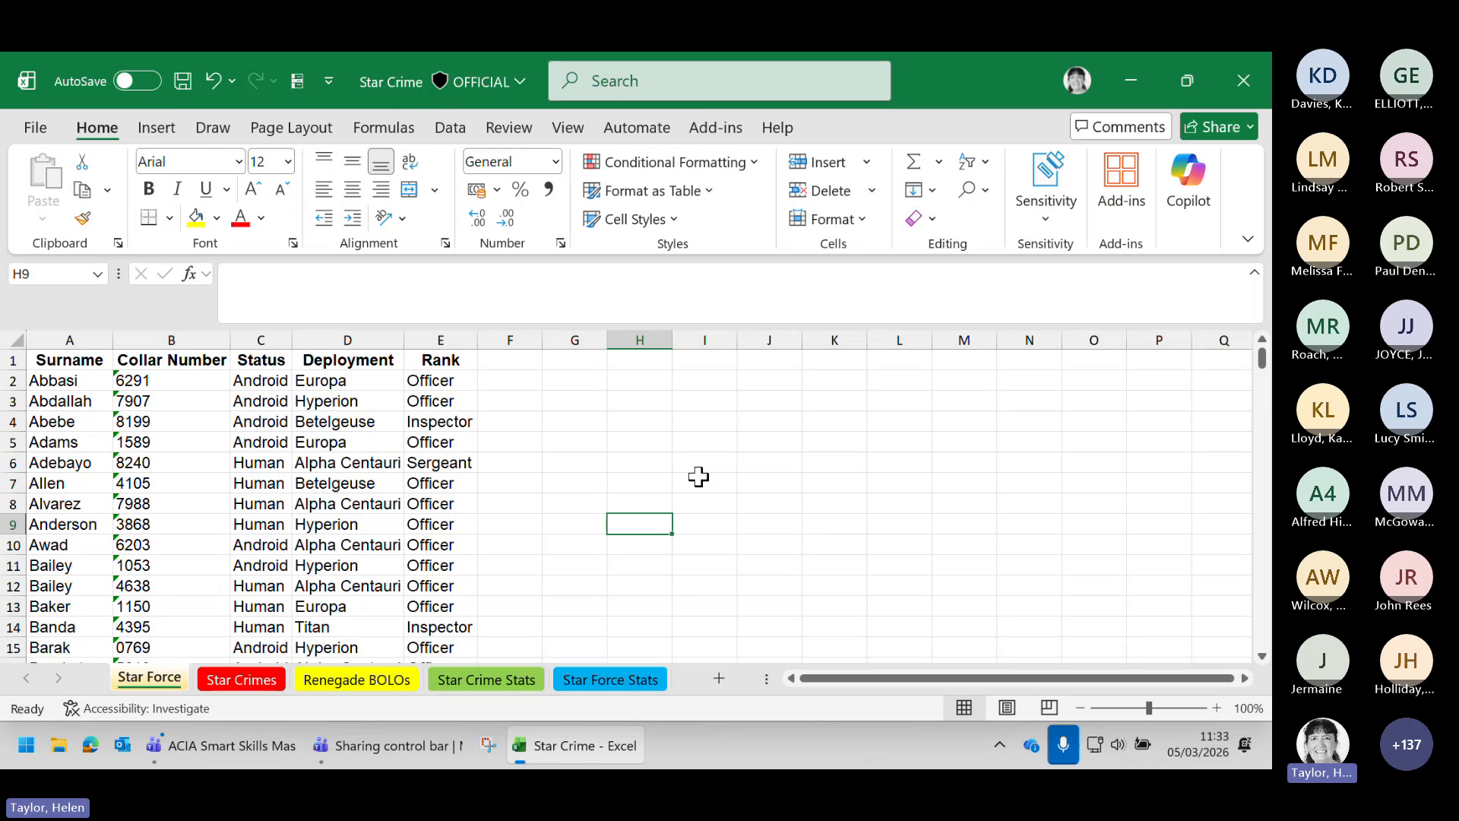
pyautogui.scroll(2, 698, 476)
pyautogui.scroll(1, 699, 476)
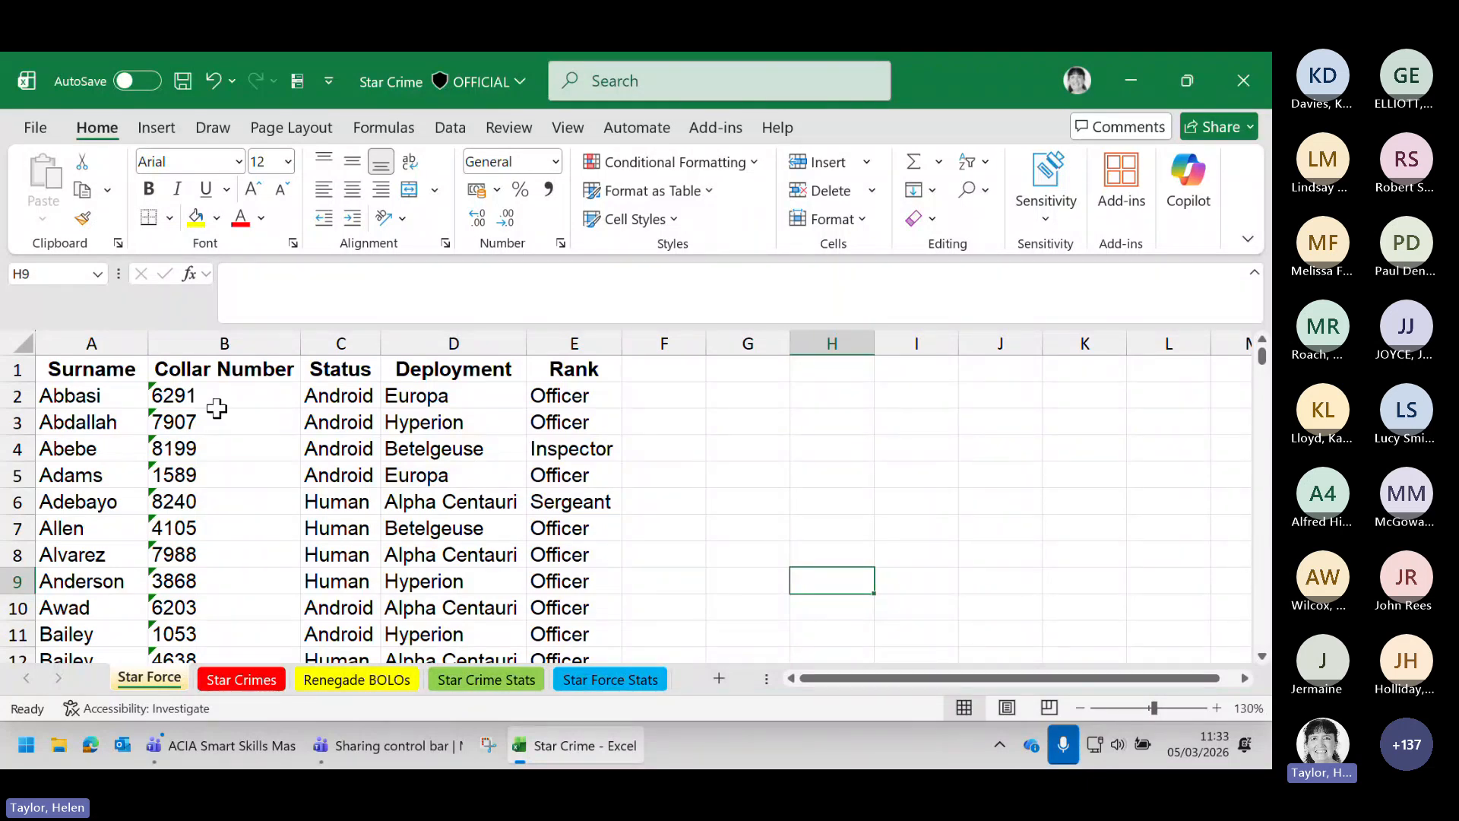
# Sort the Star Force table by Surname from Z to A and back to A to Z
pyautogui.click(84, 370)
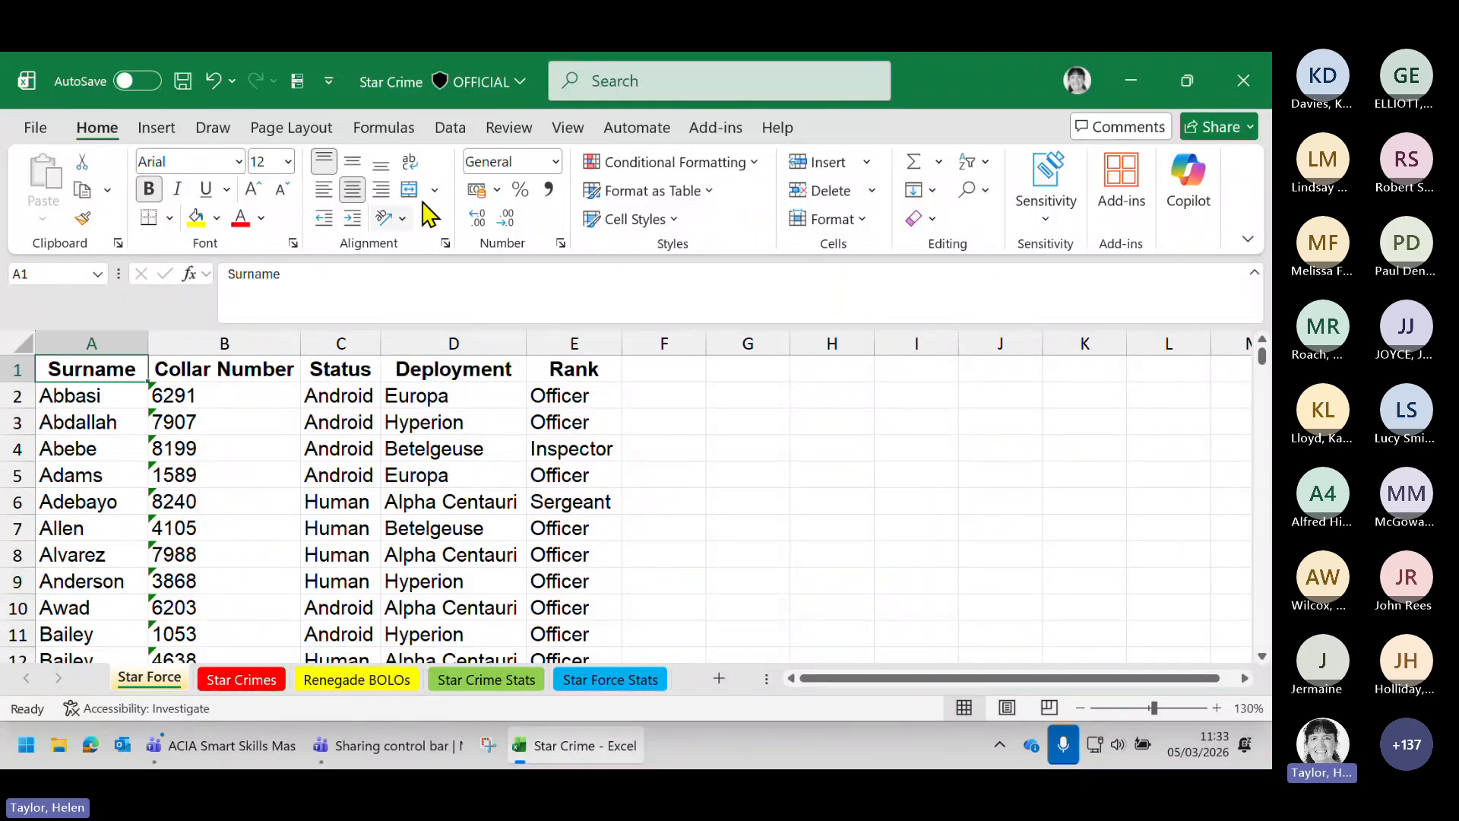
pyautogui.click(452, 129)
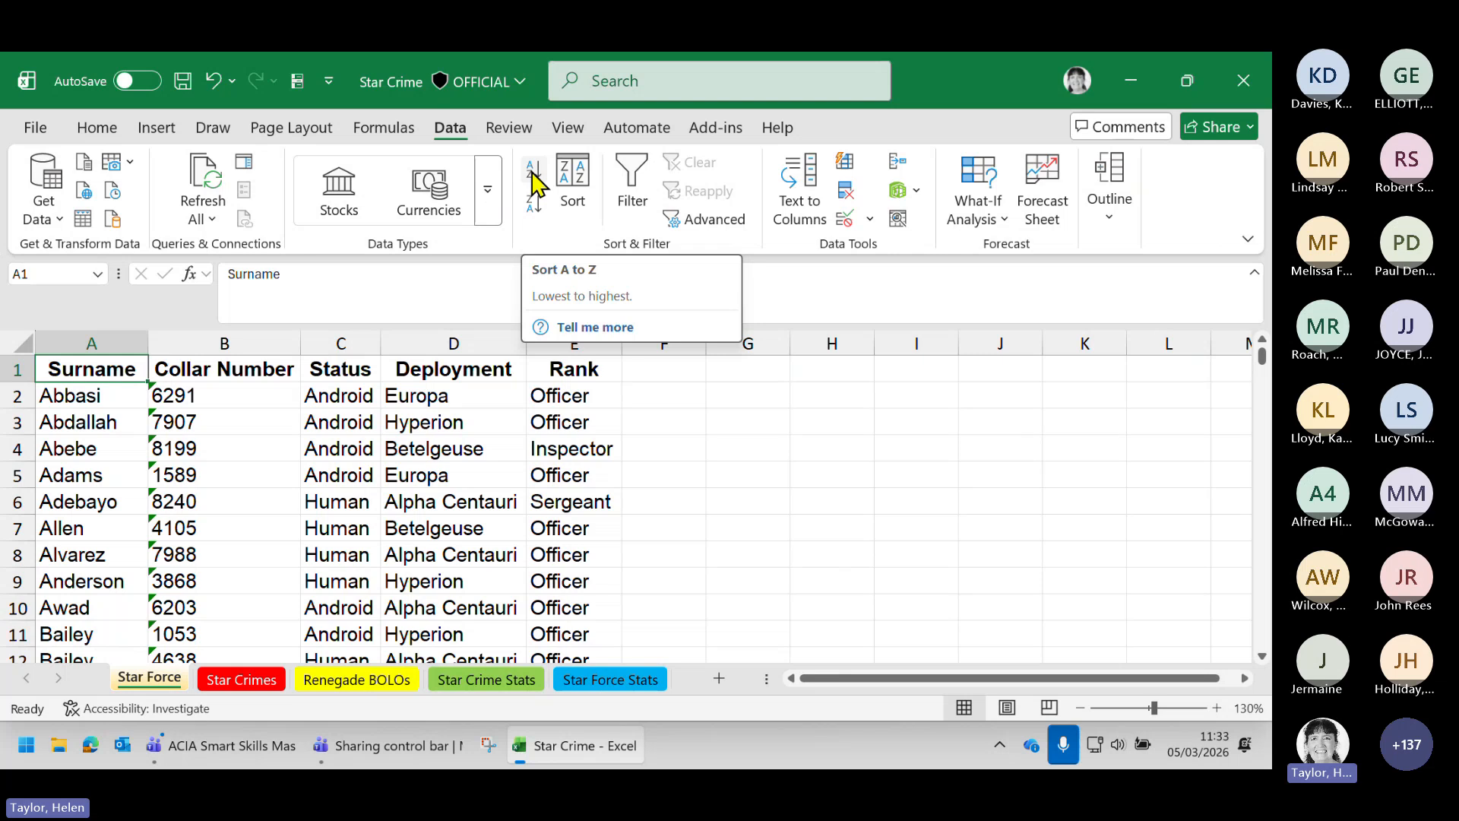
pyautogui.click(535, 205)
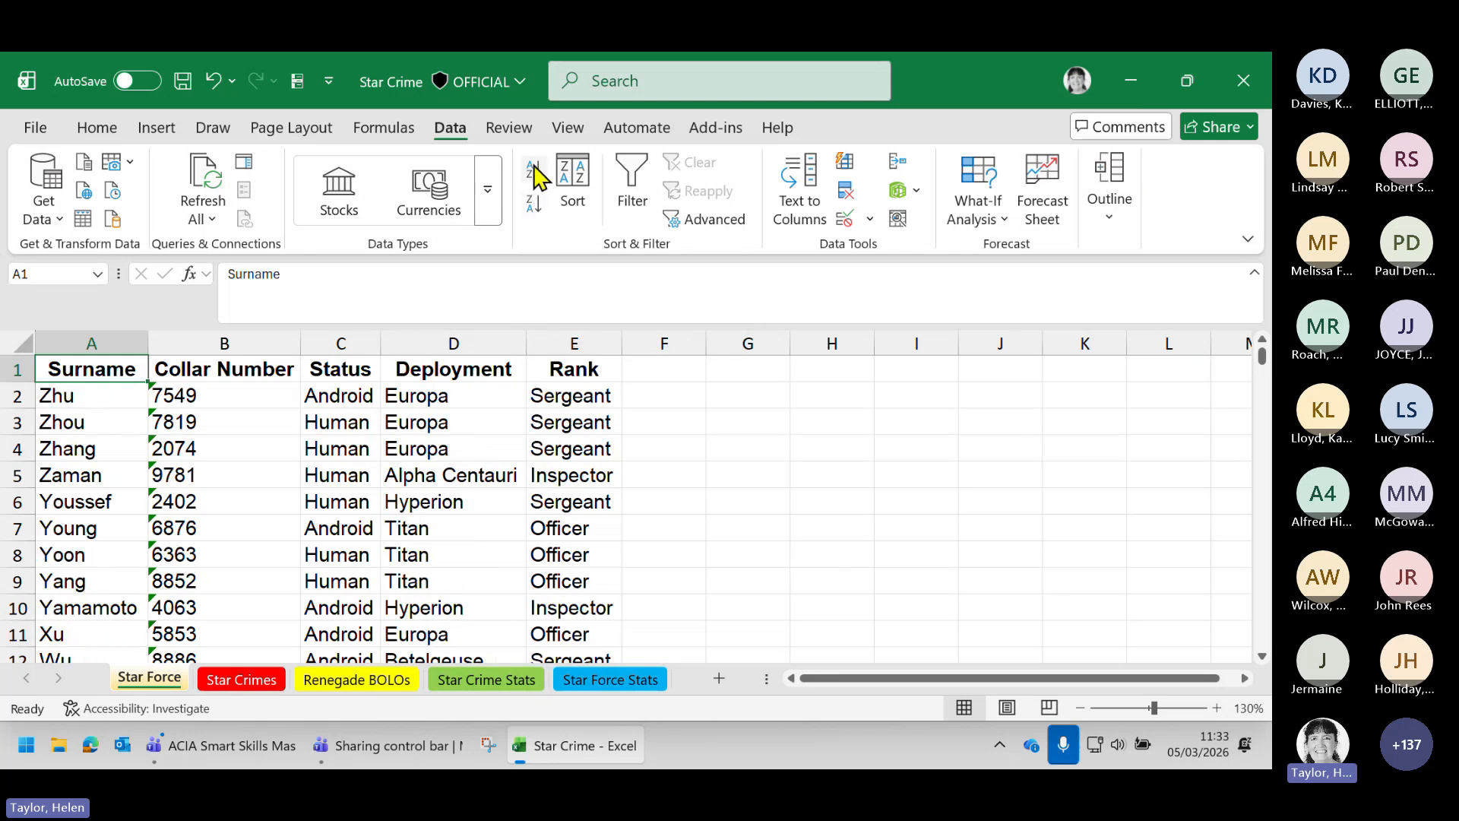
pyautogui.click(539, 177)
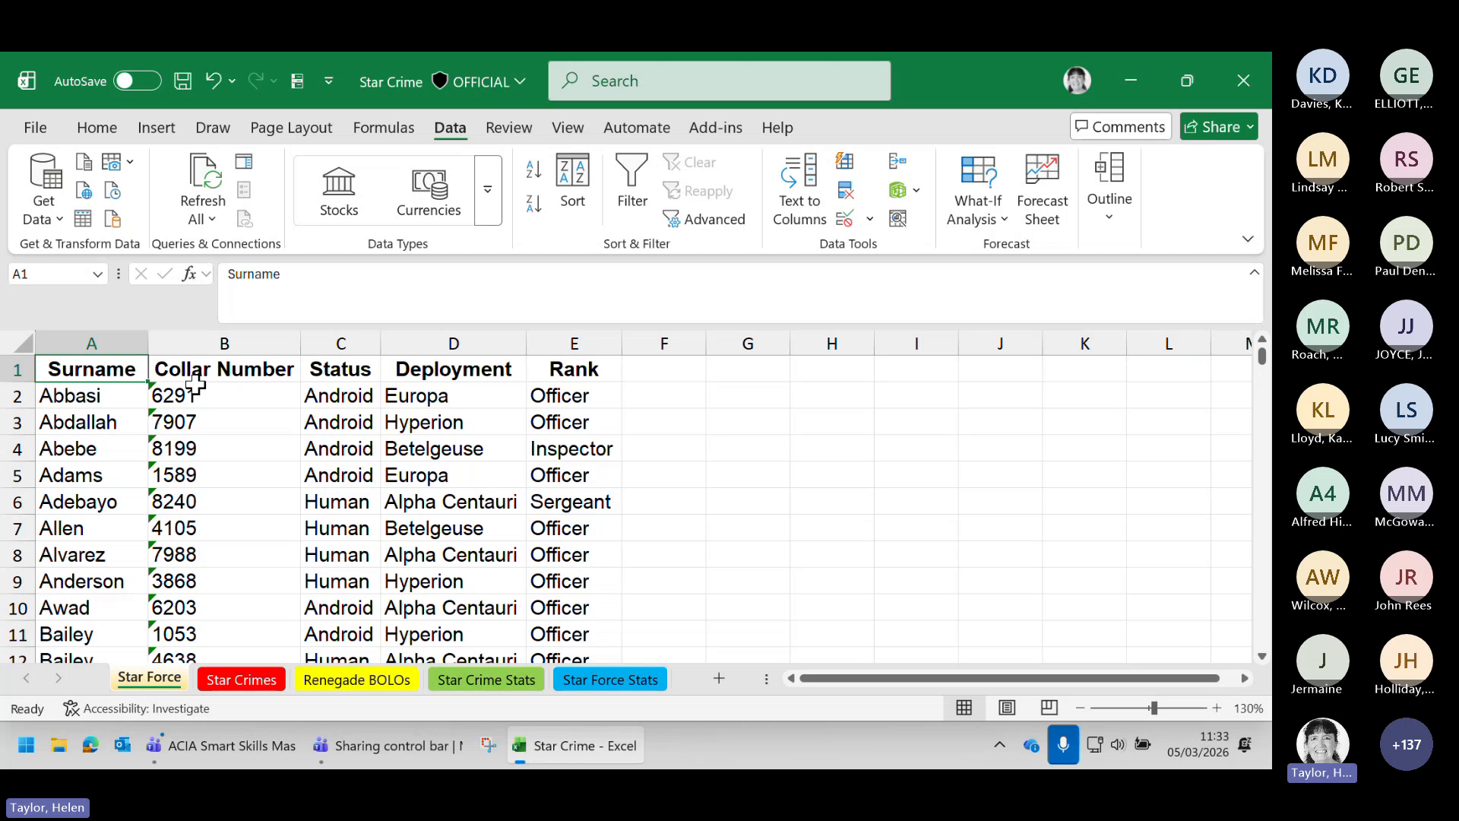
# Try sorting only the partial selection A1:D12 from Z to A, and undo the sort
pyautogui.moveTo(122, 370); pyautogui.dragTo(412, 655)
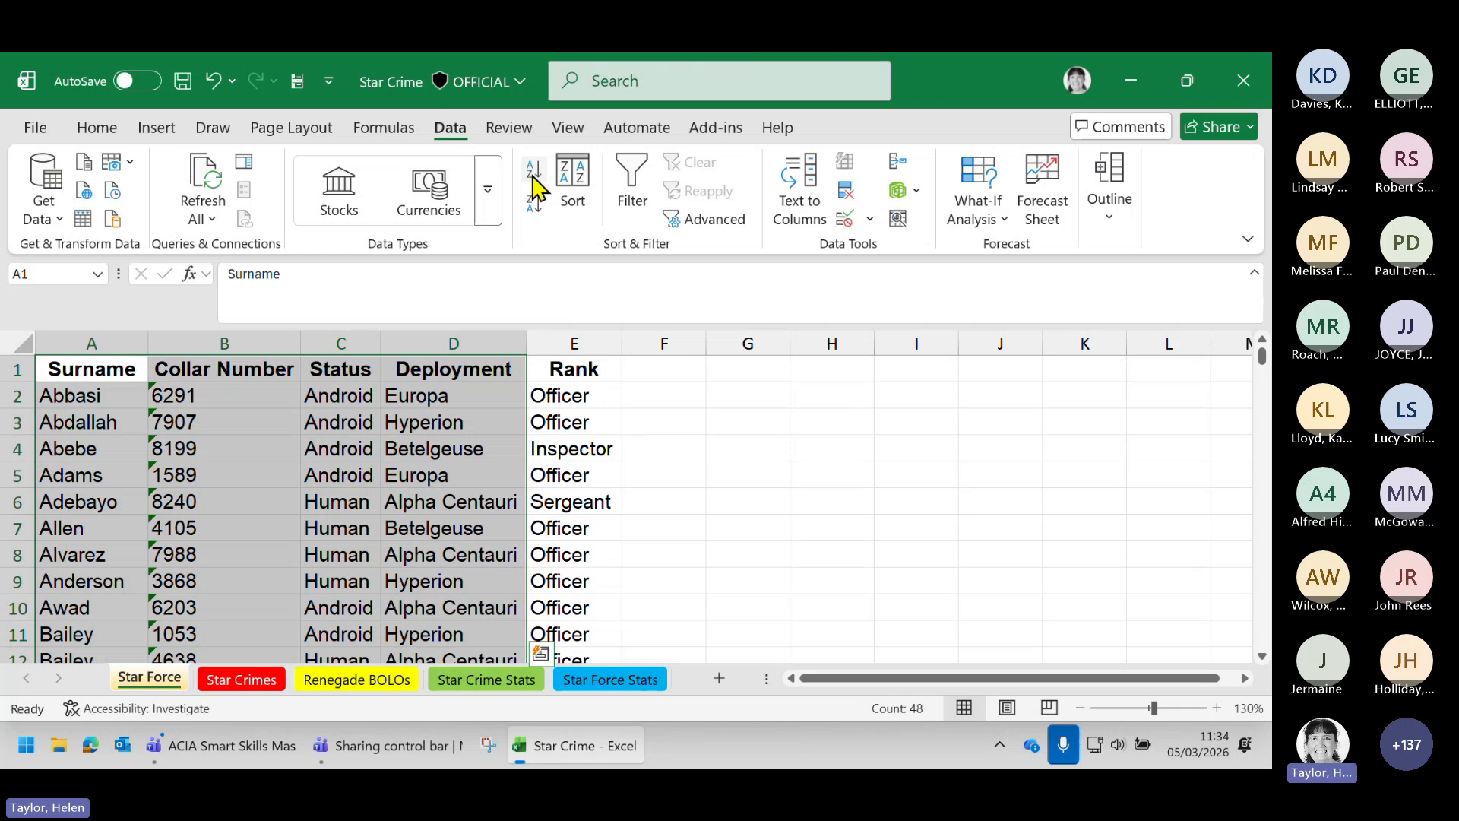
pyautogui.click(533, 204)
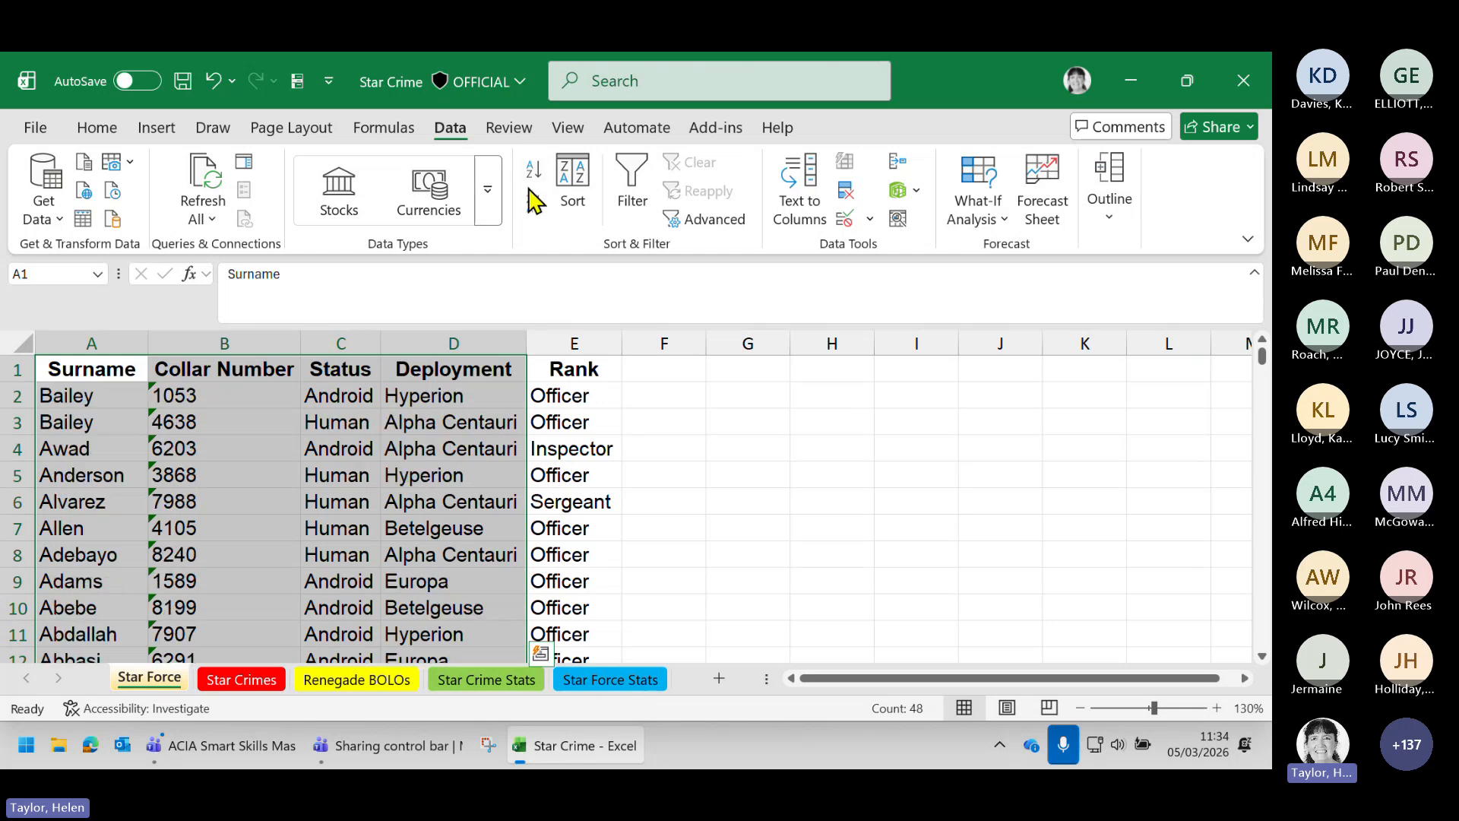
pyautogui.click(633, 448)
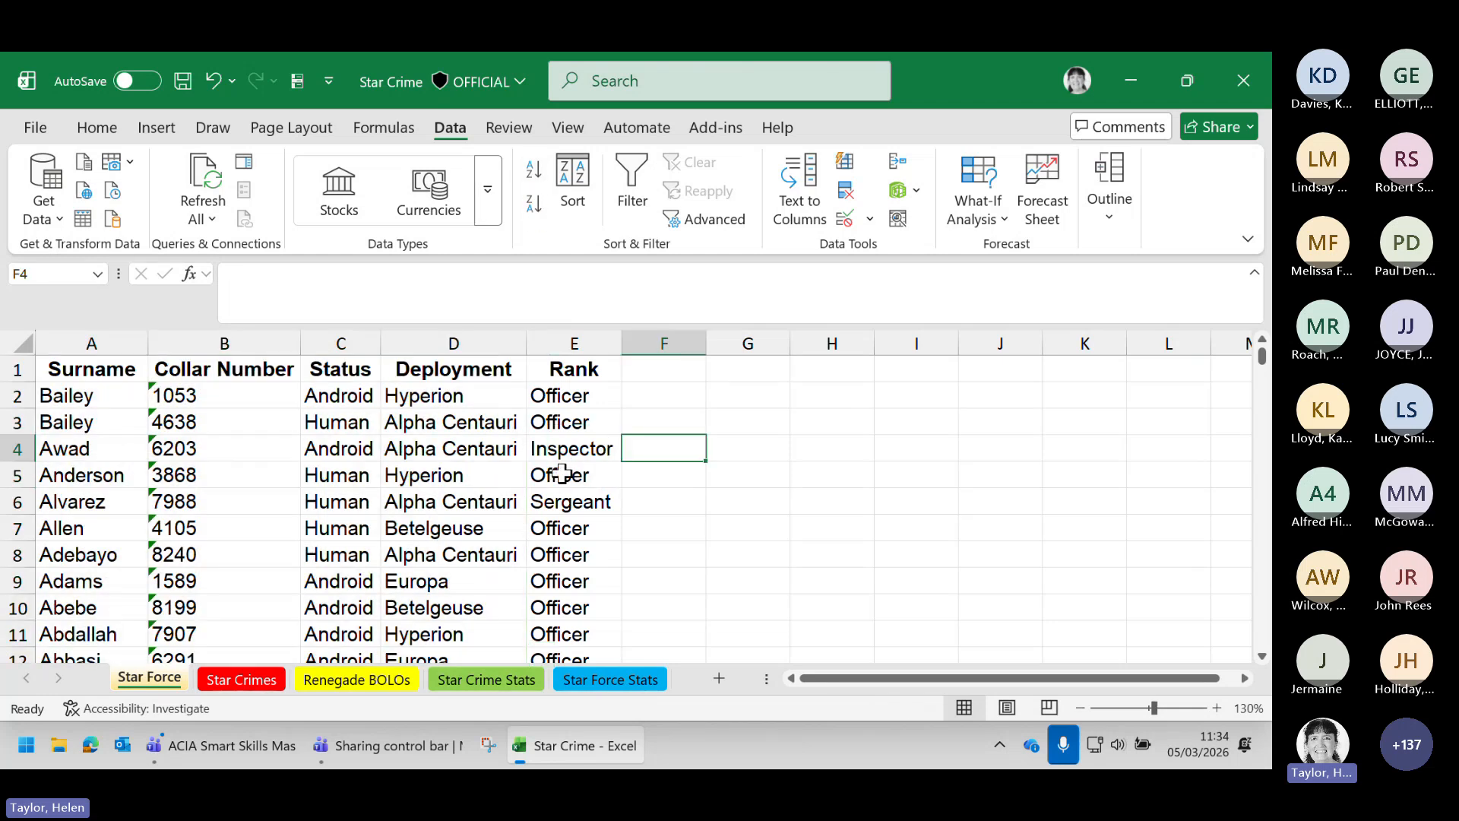
pyautogui.click(214, 89)
pyautogui.click(698, 420)
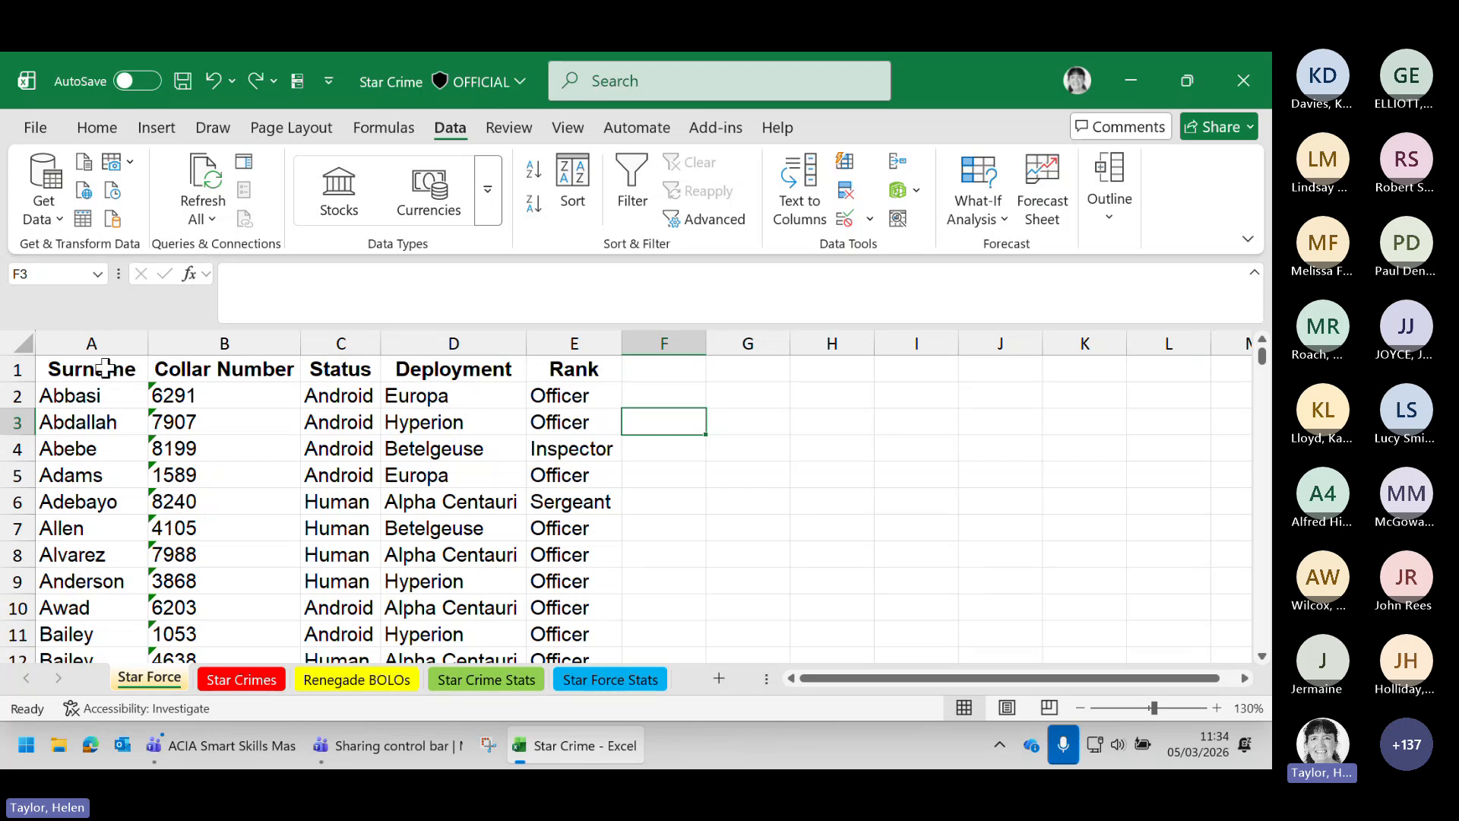
# Start a custom sort of the whole table A1:E201 with Status as the first sort level
pyautogui.click(51, 363)
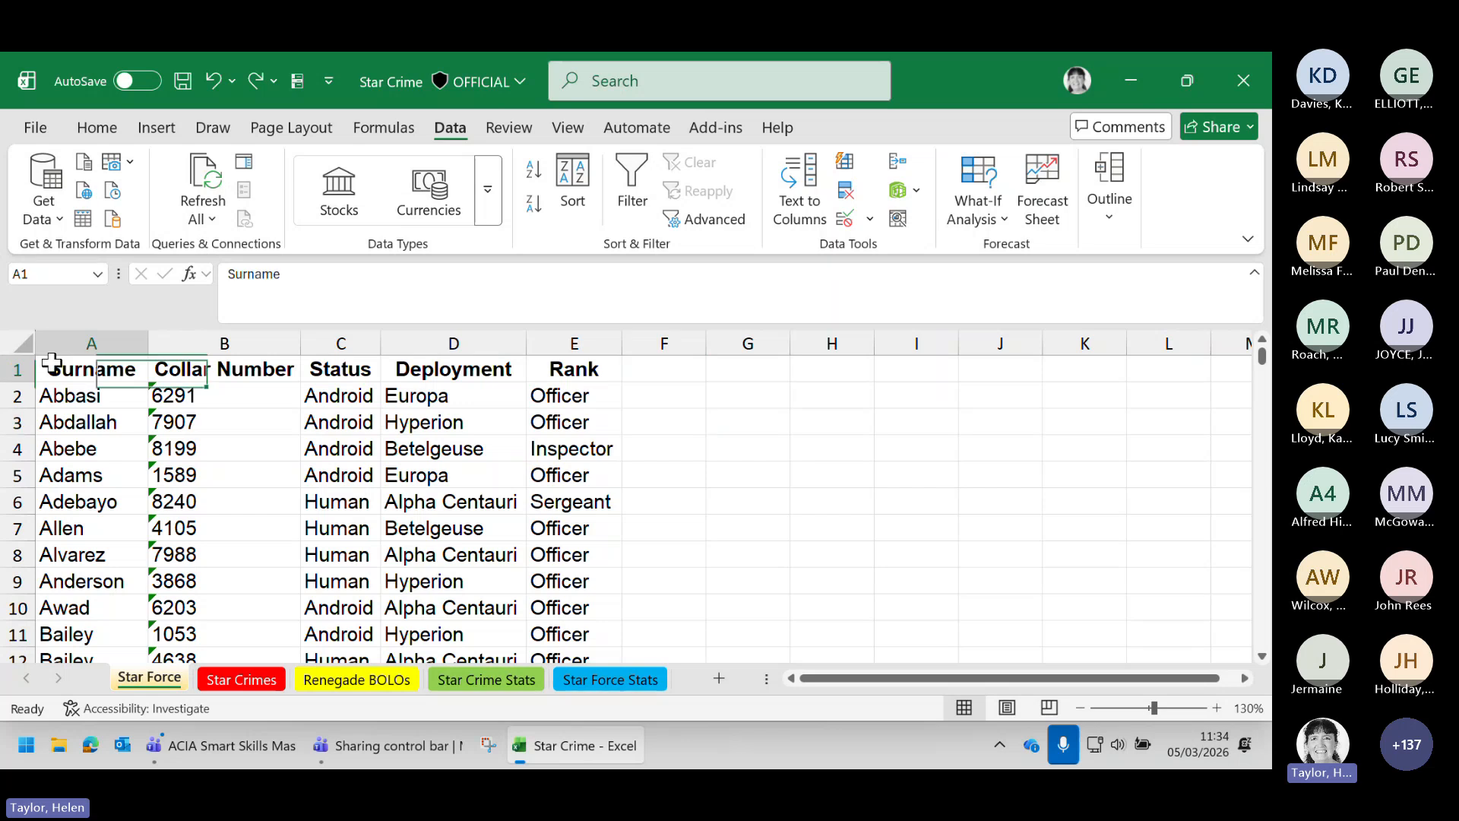
pyautogui.hotkey('ctrl', 'shift', 'End')
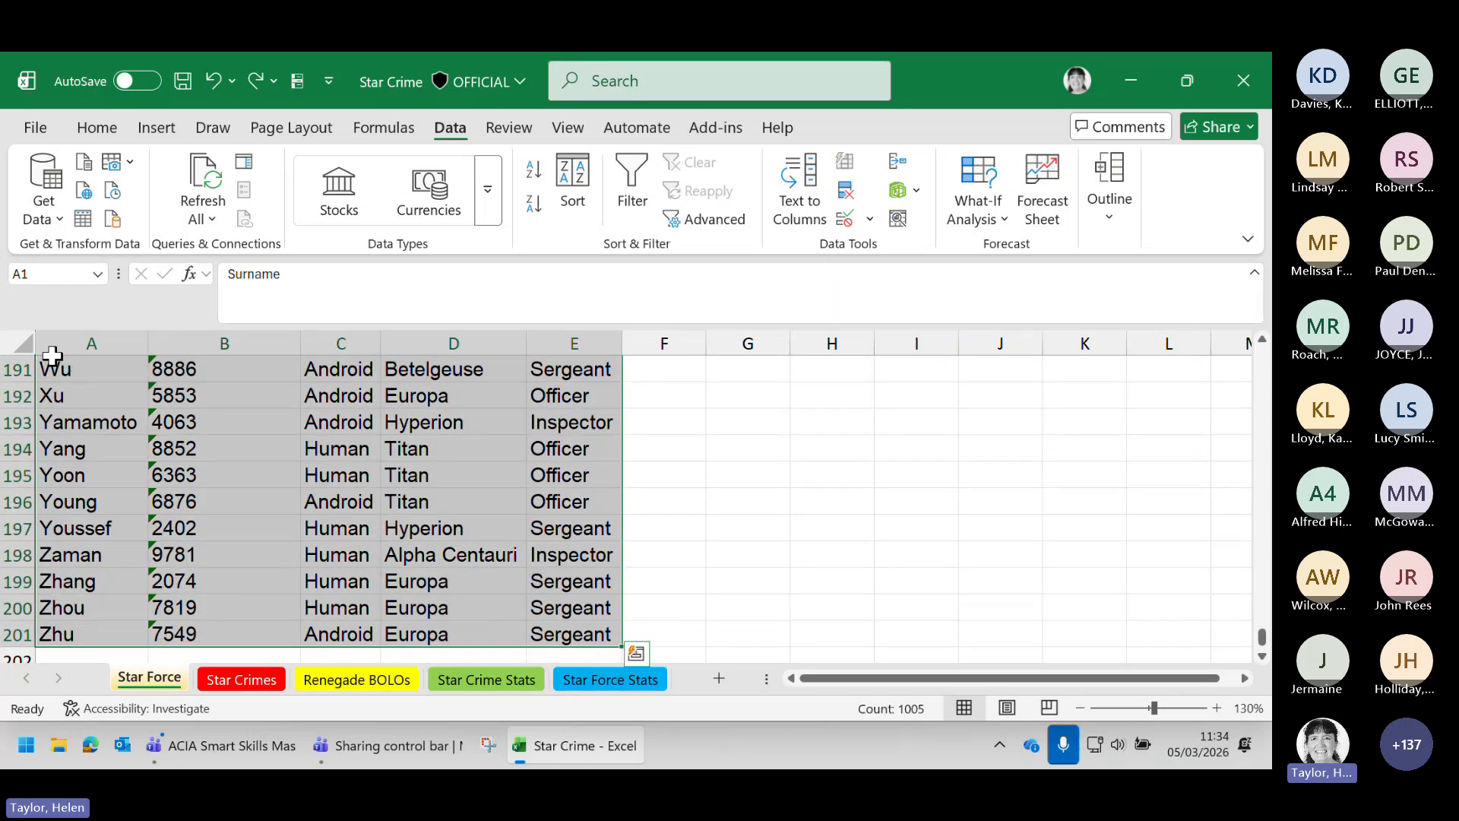
pyautogui.click(576, 183)
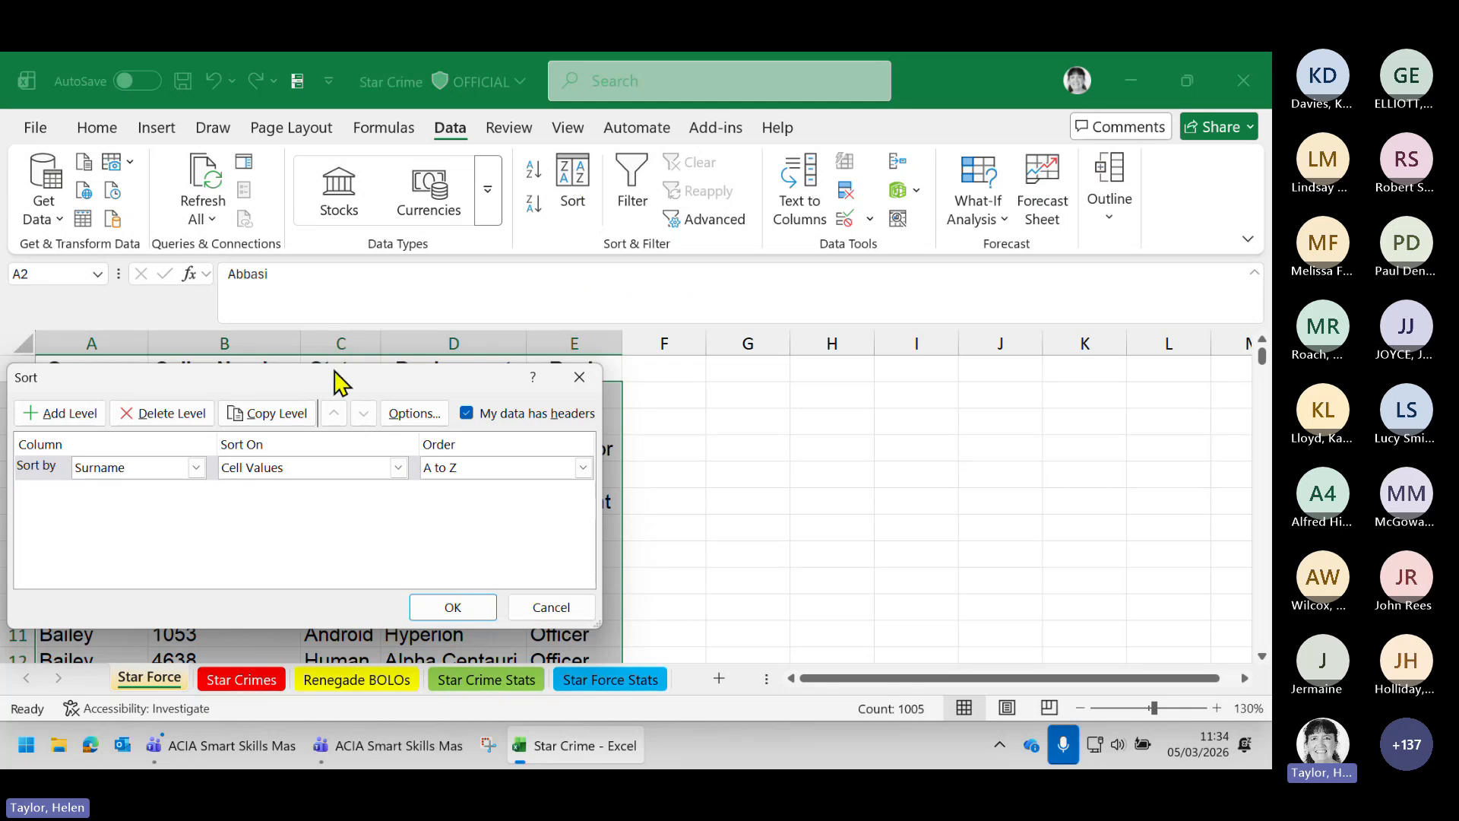
pyautogui.moveTo(339, 380); pyautogui.dragTo(585, 327)
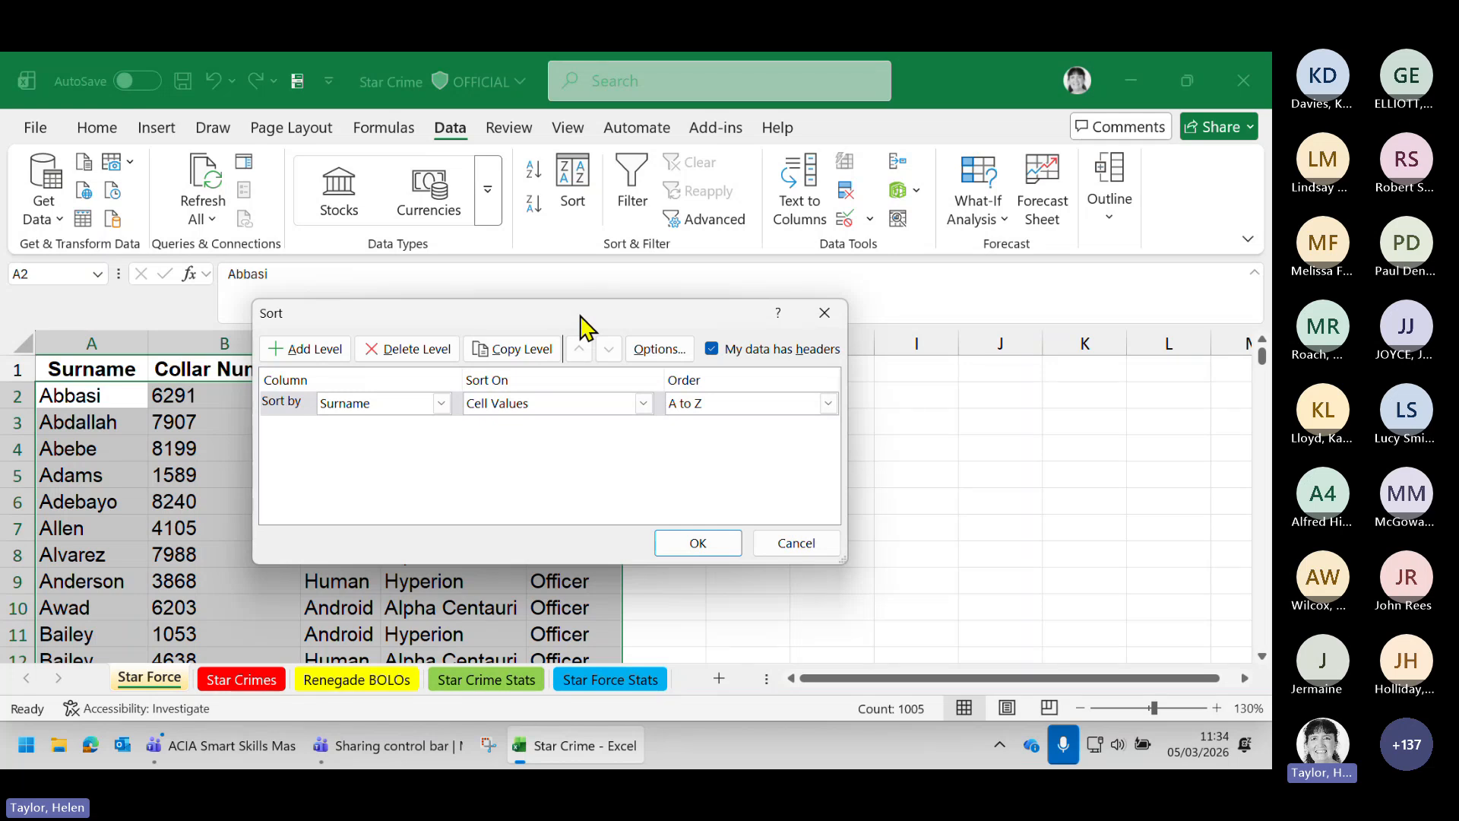
pyautogui.moveTo(582, 327); pyautogui.dragTo(856, 319)
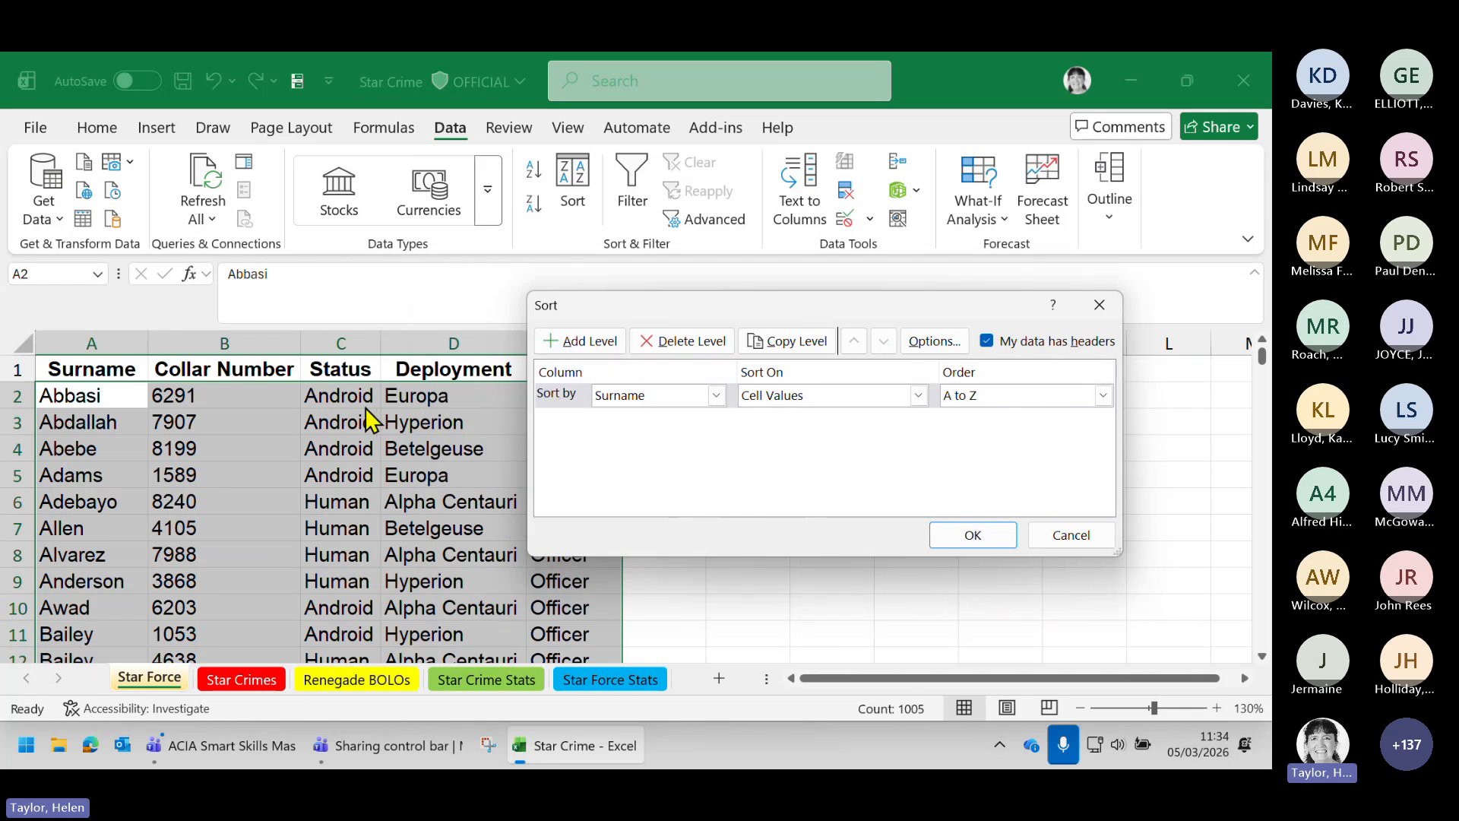
pyautogui.click(716, 396)
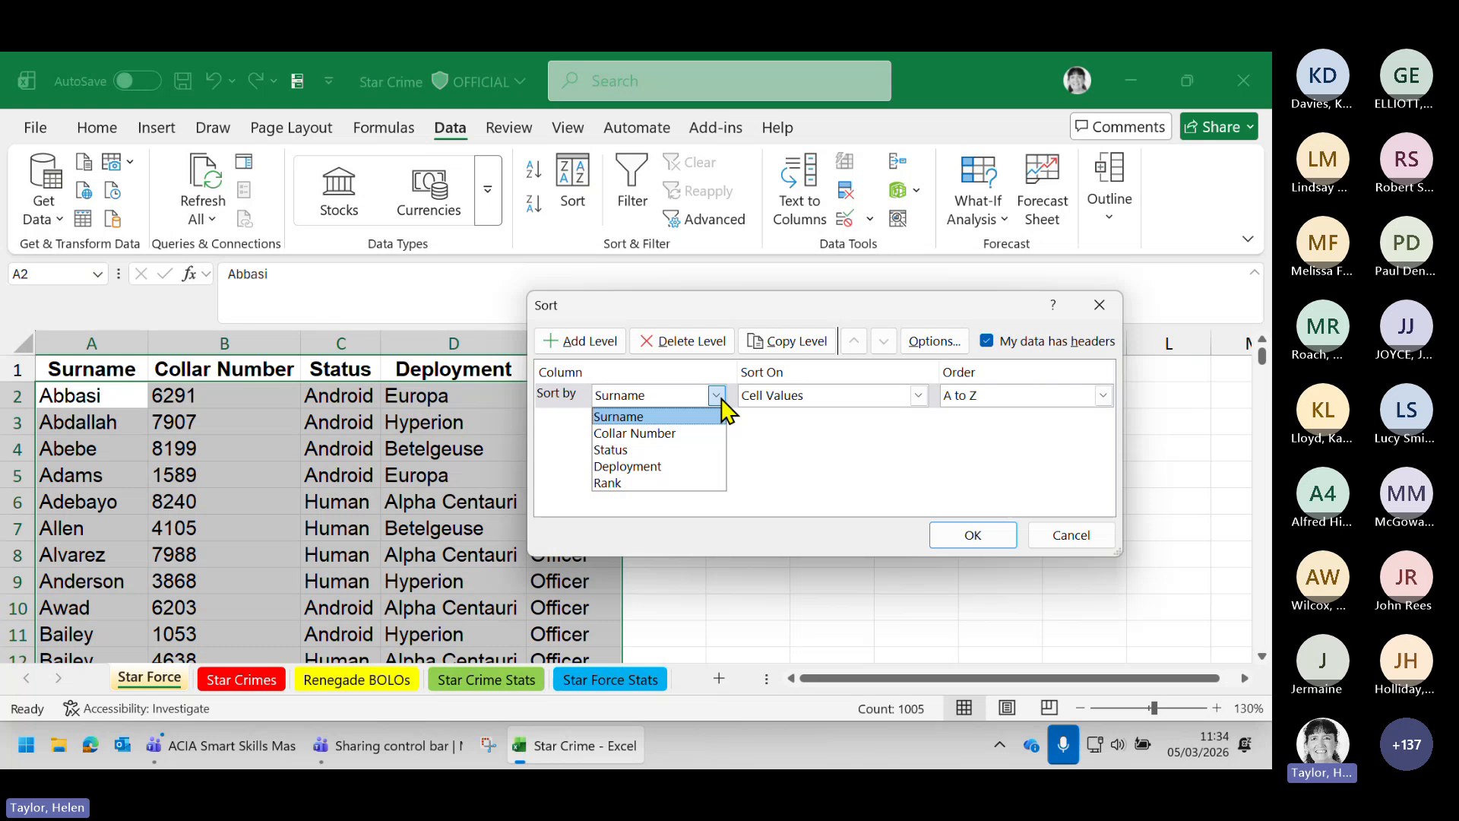
pyautogui.click(650, 450)
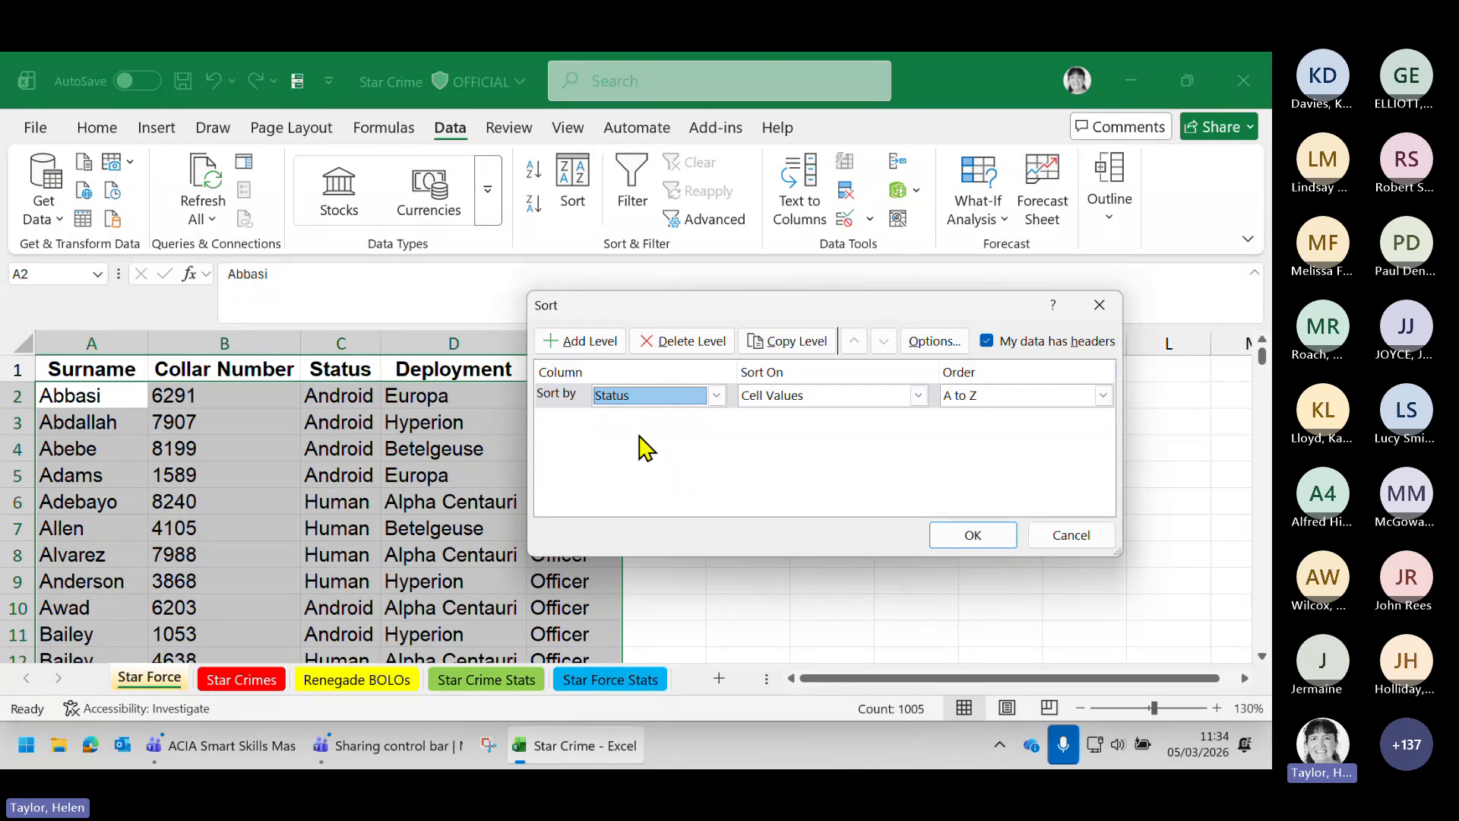
# Add Rank as the second sort level, A to Z on cell values, and apply the custom sort
pyautogui.click(586, 341)
pyautogui.click(690, 421)
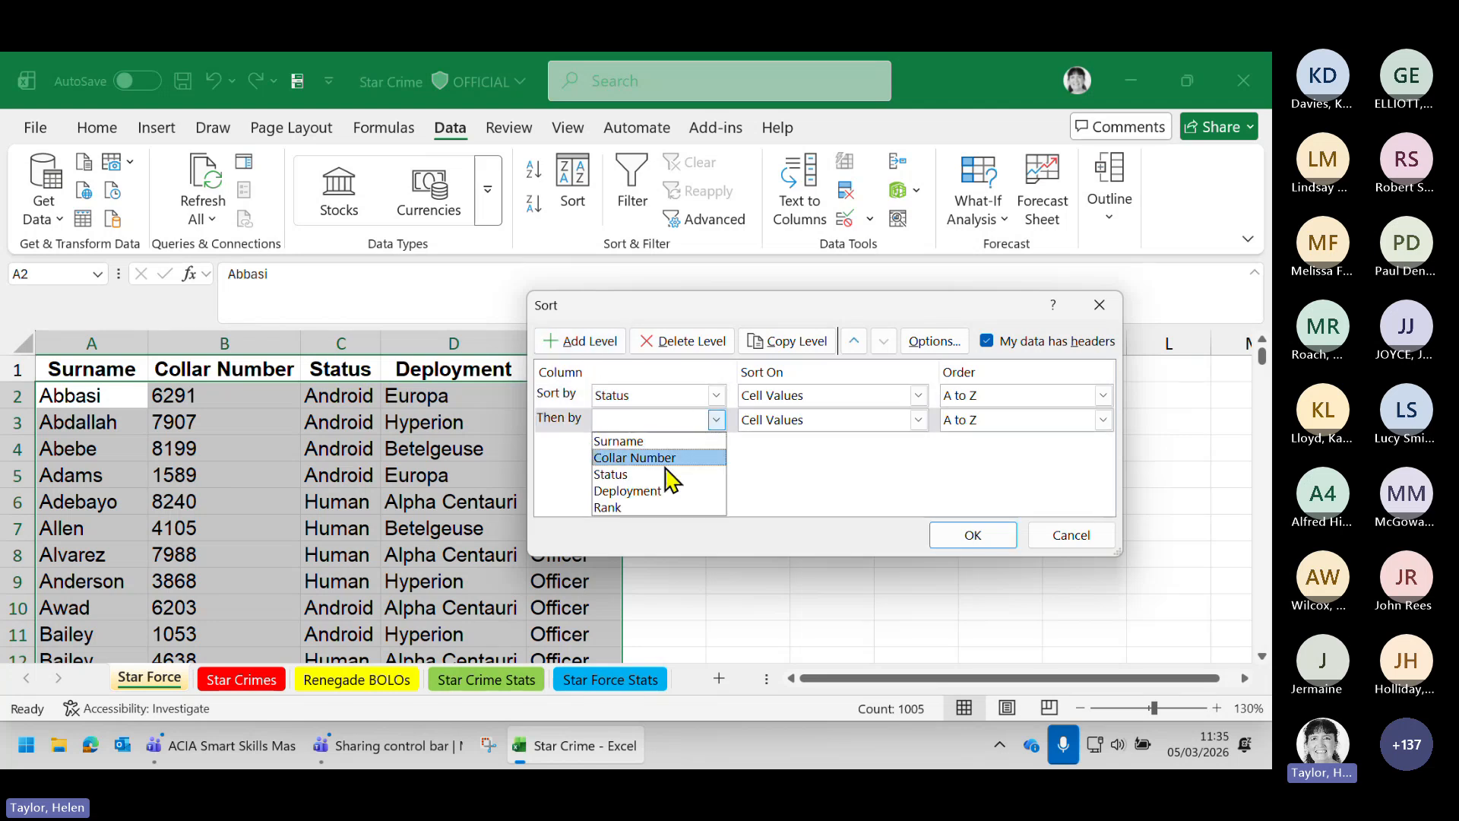
pyautogui.click(651, 508)
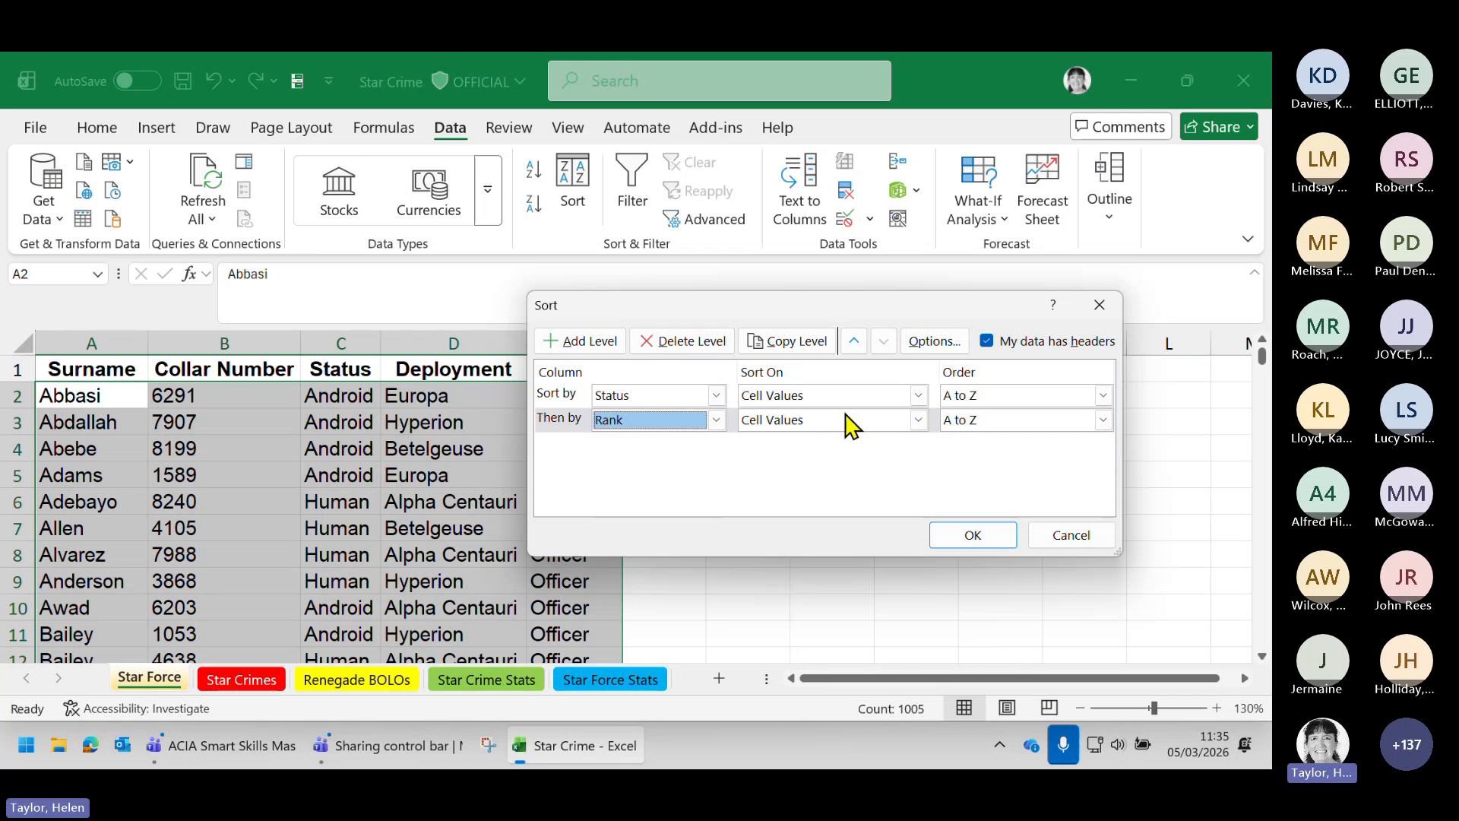
pyautogui.click(956, 537)
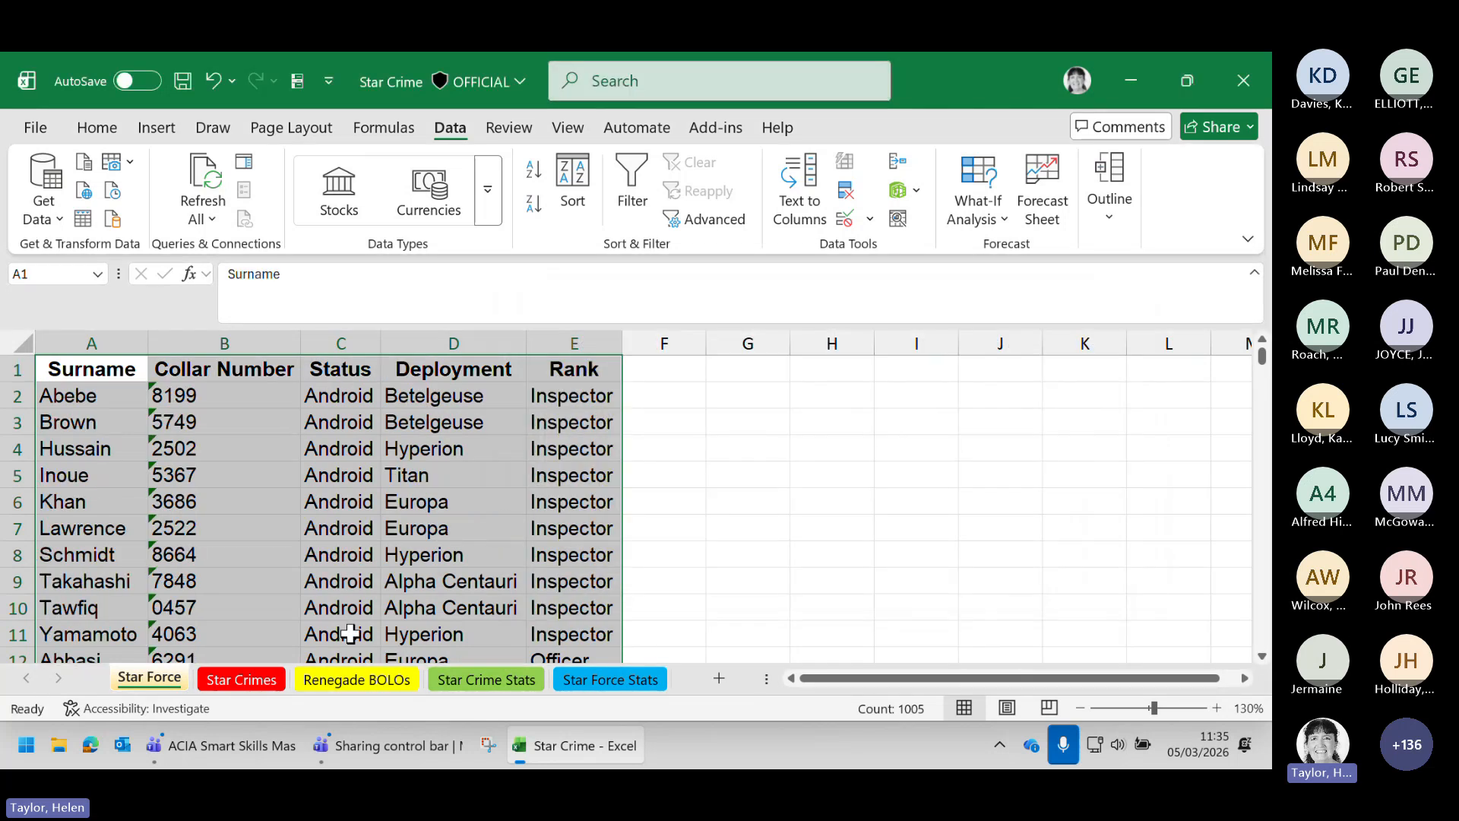
# Review the sorted Star Force rows down to row 201, examining how Rank is ordered within each Status group
pyautogui.scroll(-20, 978, 494)
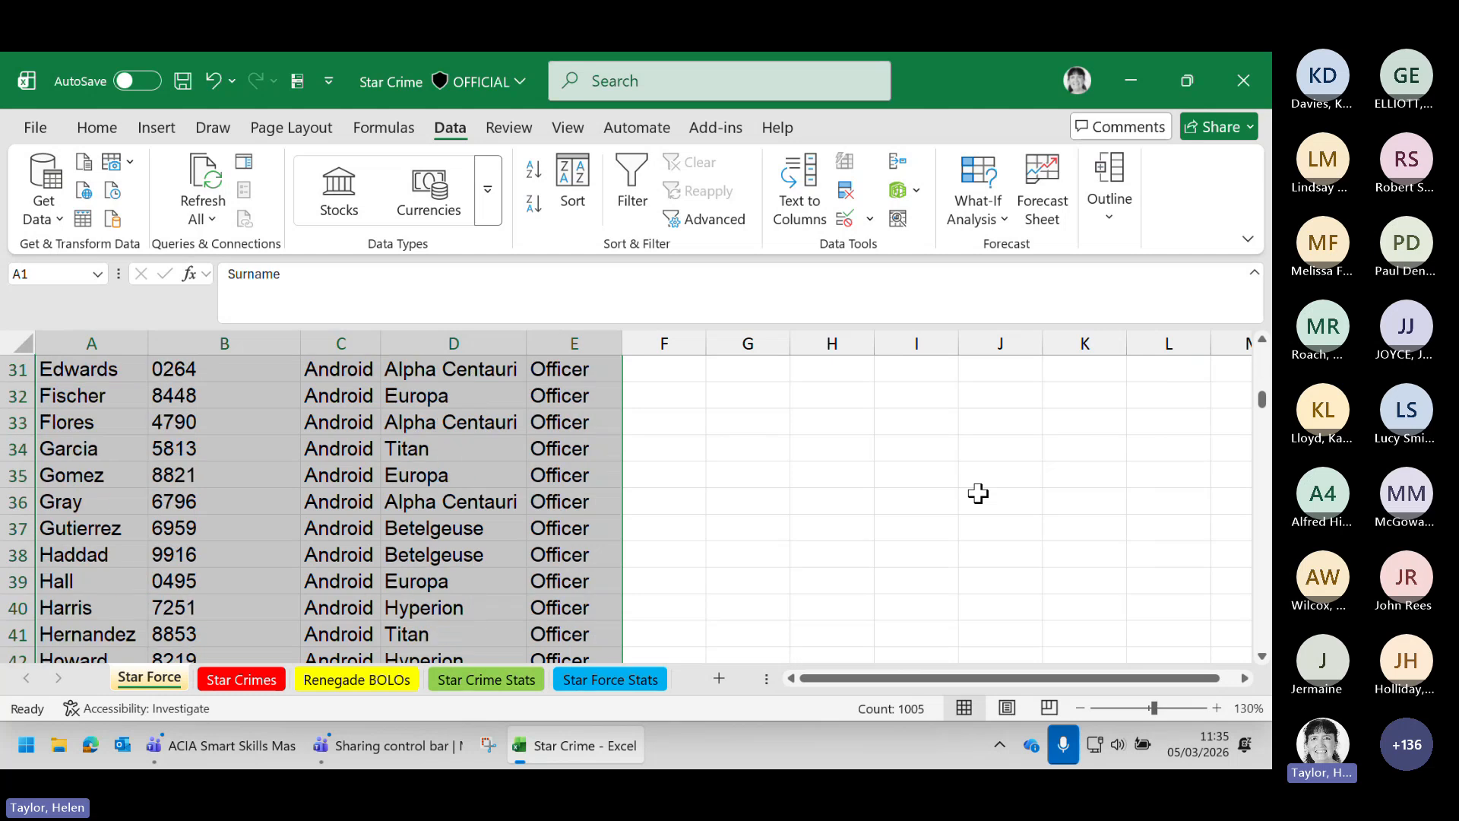
pyautogui.scroll(20, 976, 493)
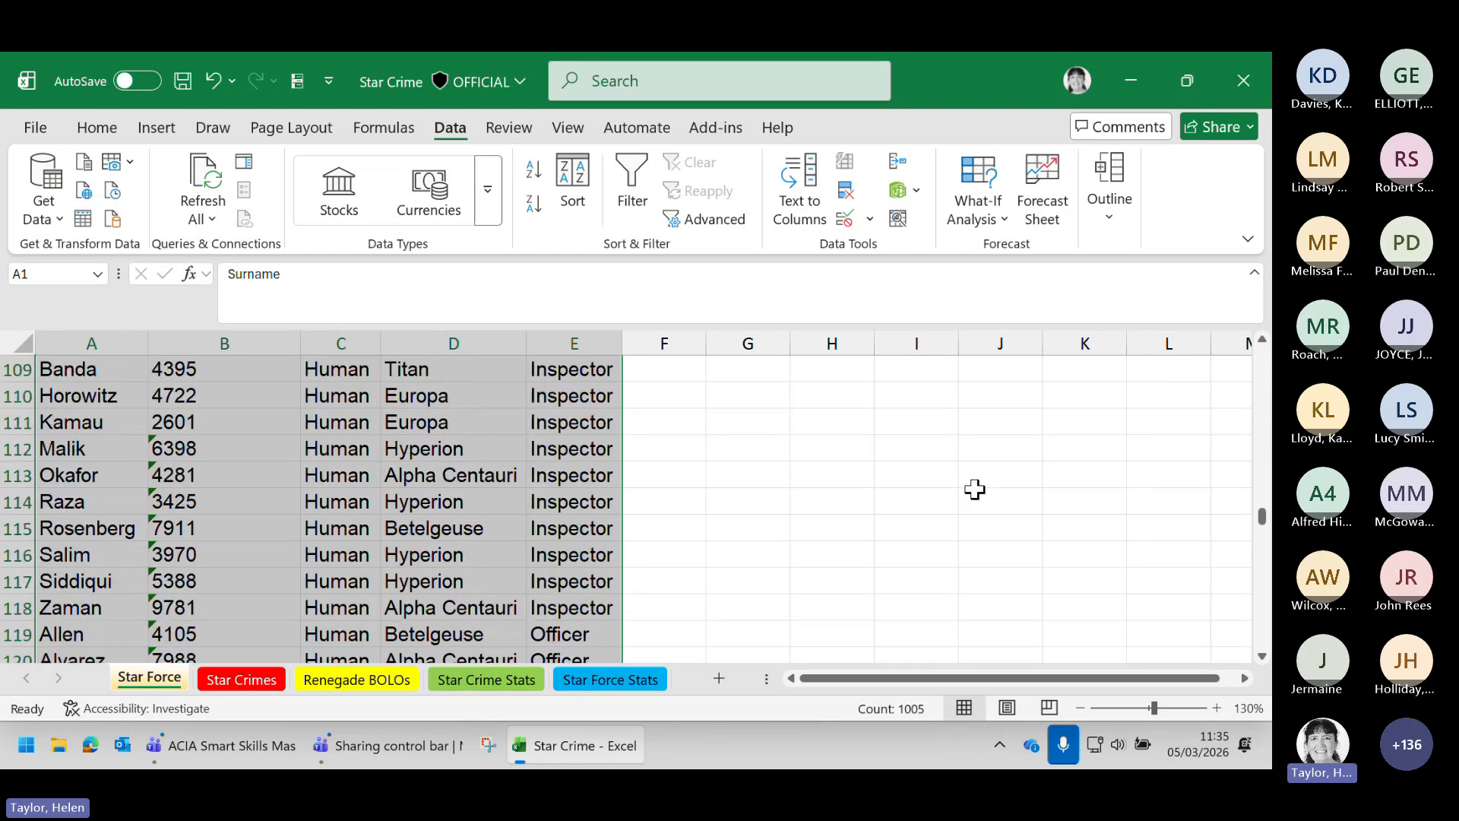
pyautogui.scroll(10, 975, 490)
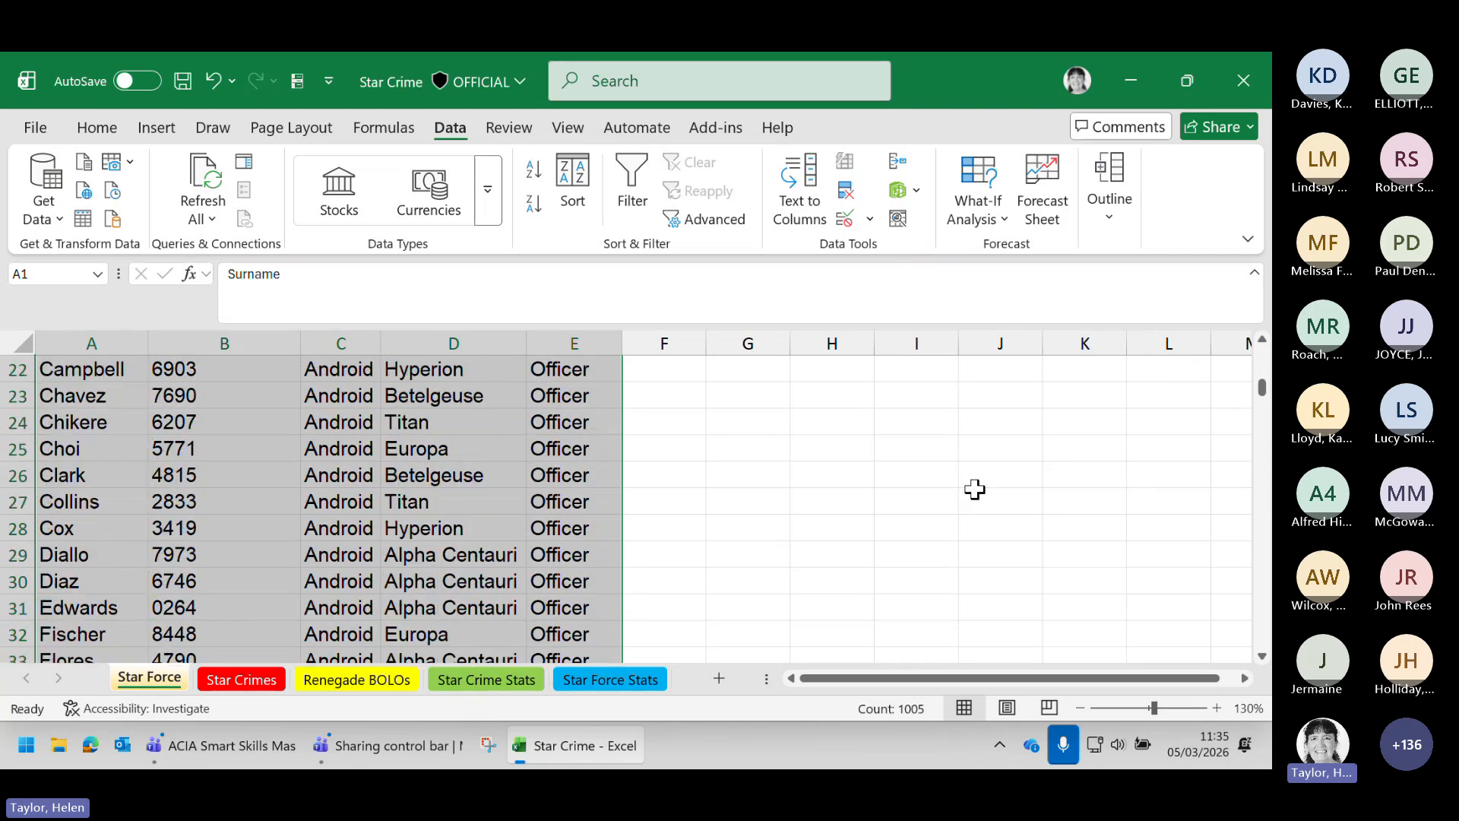
pyautogui.scroll(1, 975, 490)
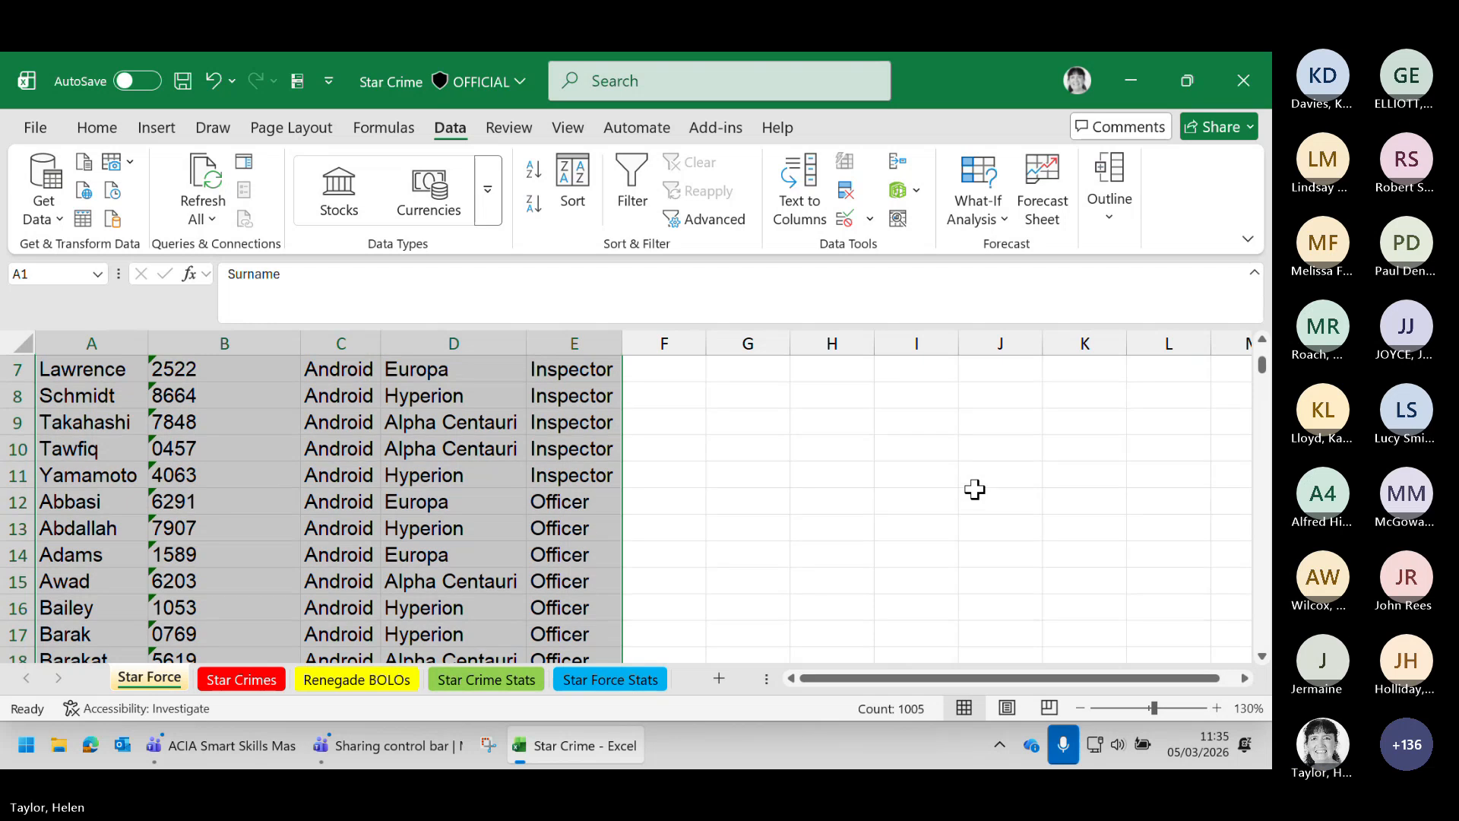
pyautogui.scroll(-9, 976, 490)
pyautogui.scroll(-7, 975, 490)
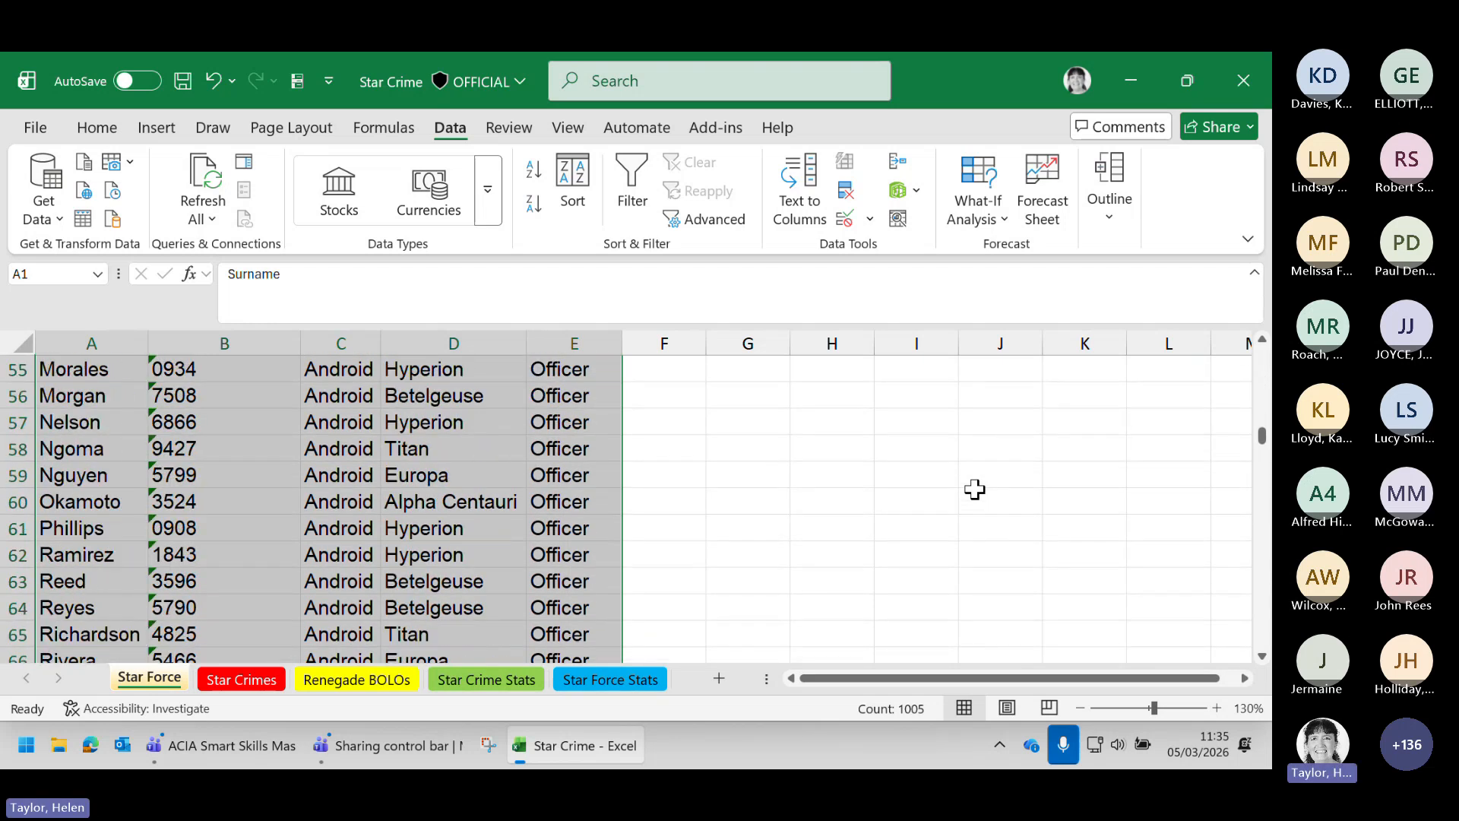
pyautogui.scroll(-10, 975, 490)
pyautogui.scroll(-13, 975, 491)
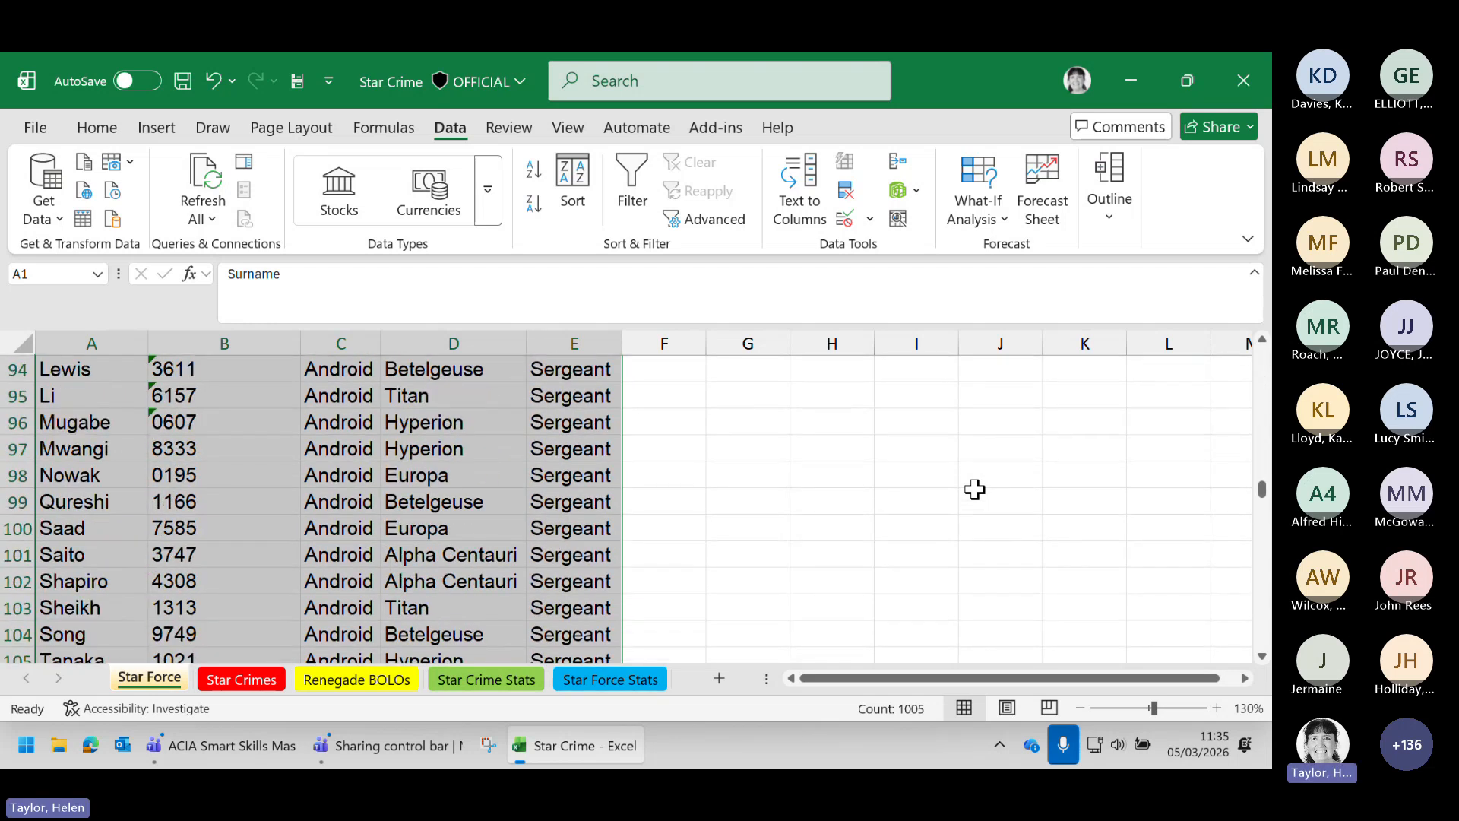
pyautogui.scroll(-18, 975, 490)
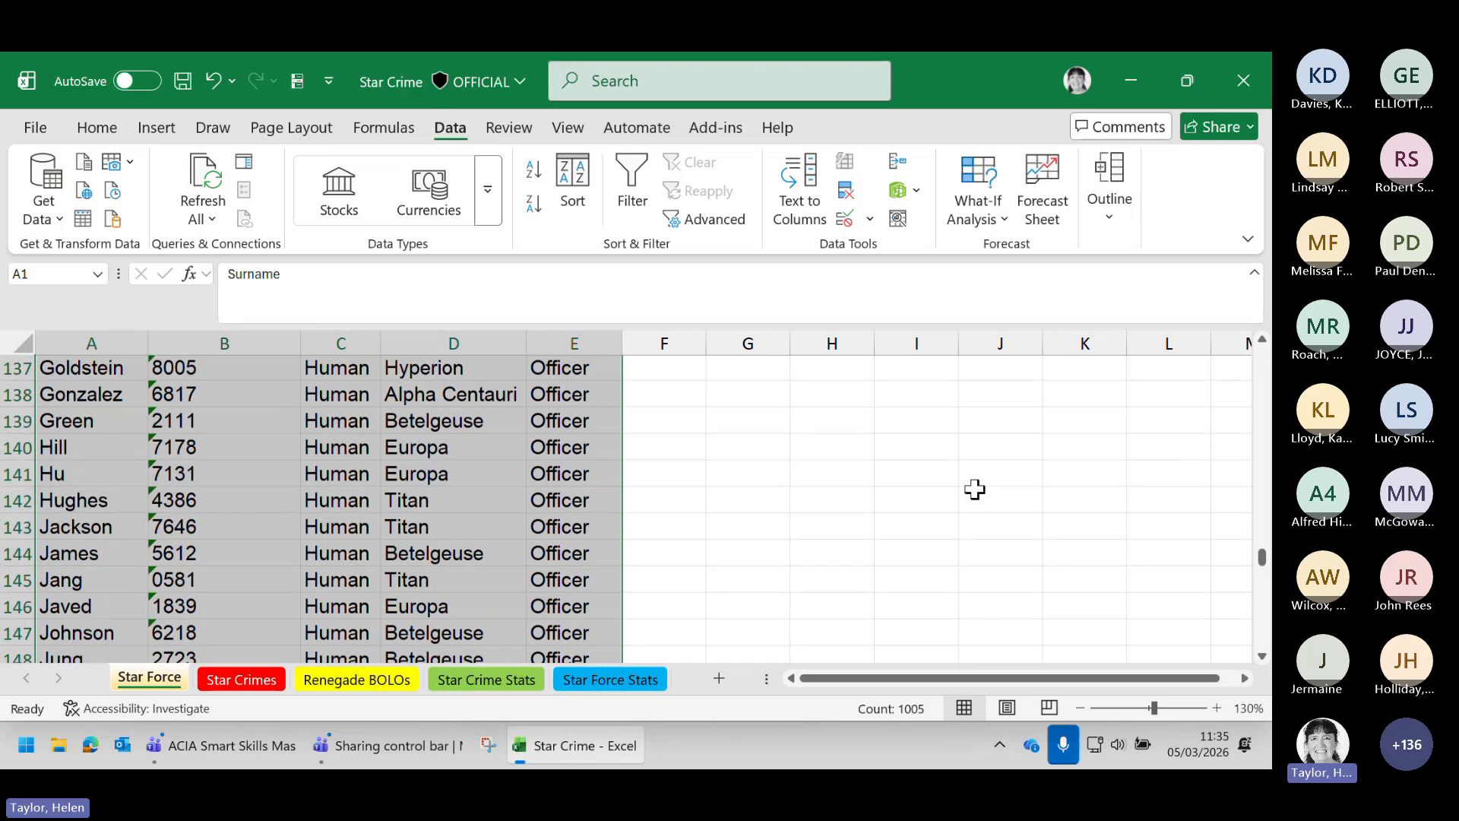
pyautogui.scroll(-6, 975, 490)
pyautogui.scroll(5, 975, 490)
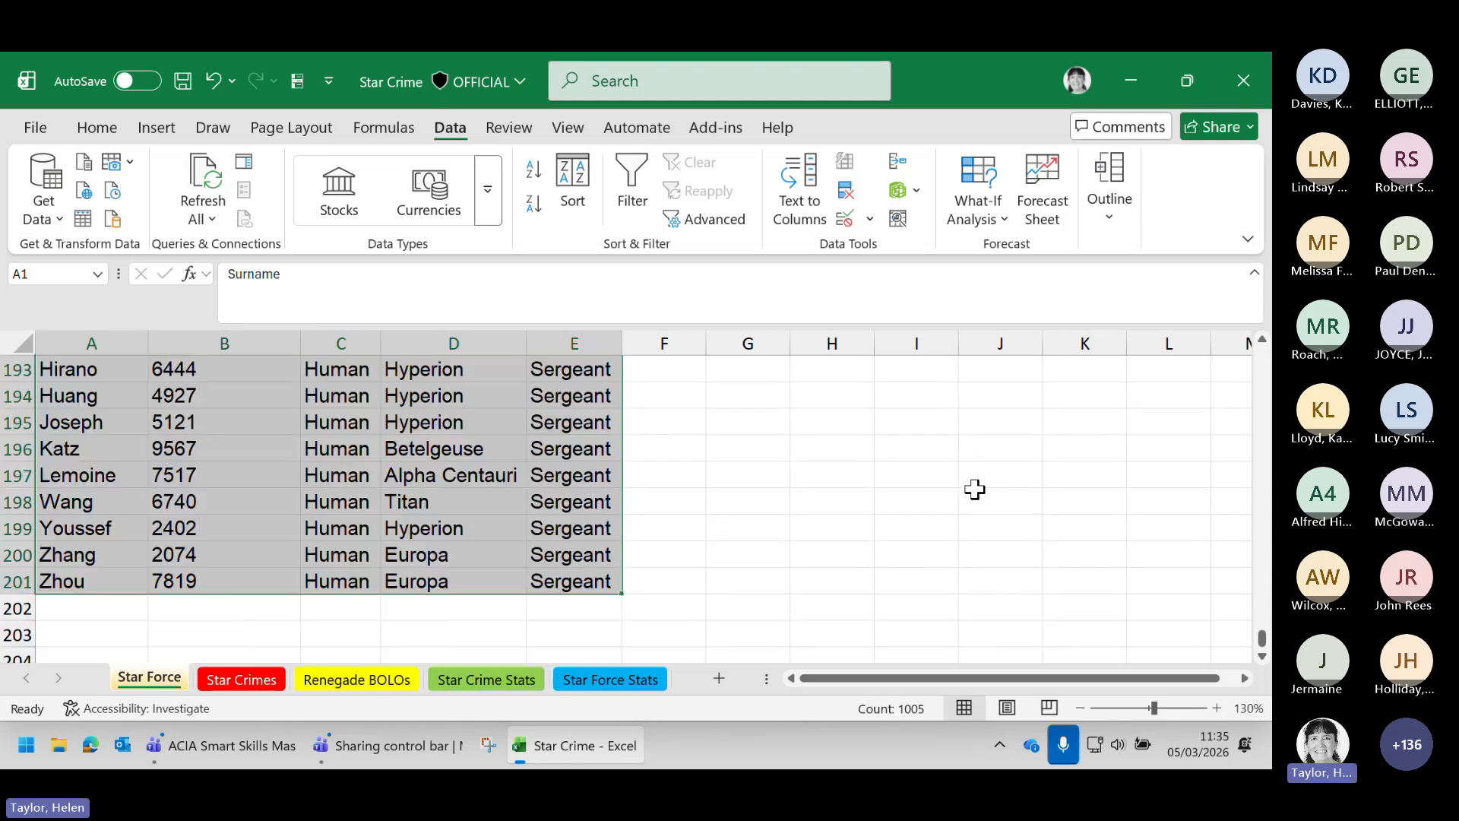
# In the Star Force data's custom sort, delete the Status level and add Deployment as the first level, above Rank
pyautogui.moveTo(1262, 634); pyautogui.dragTo(1268, 346)
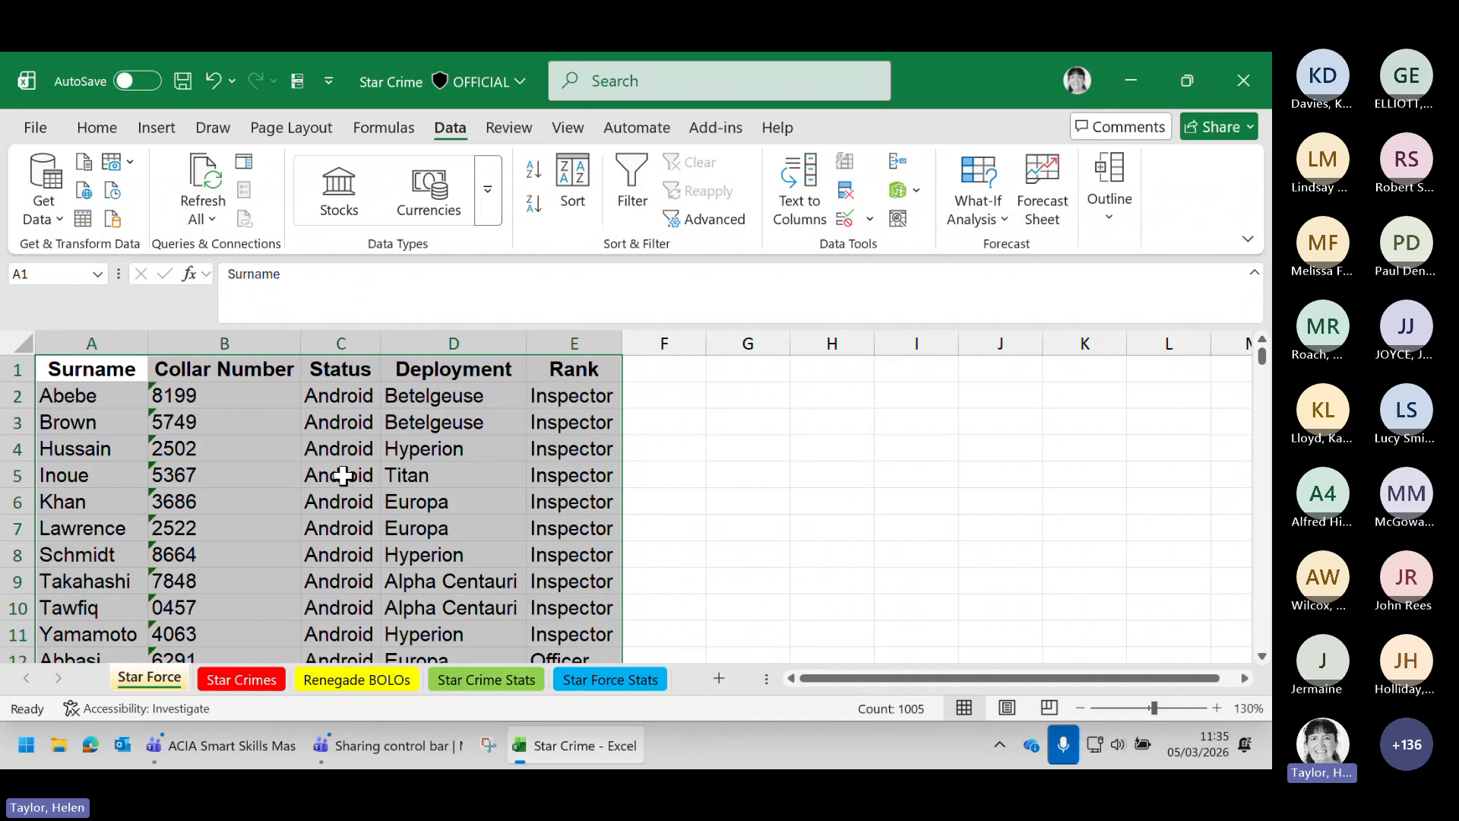
pyautogui.click(574, 199)
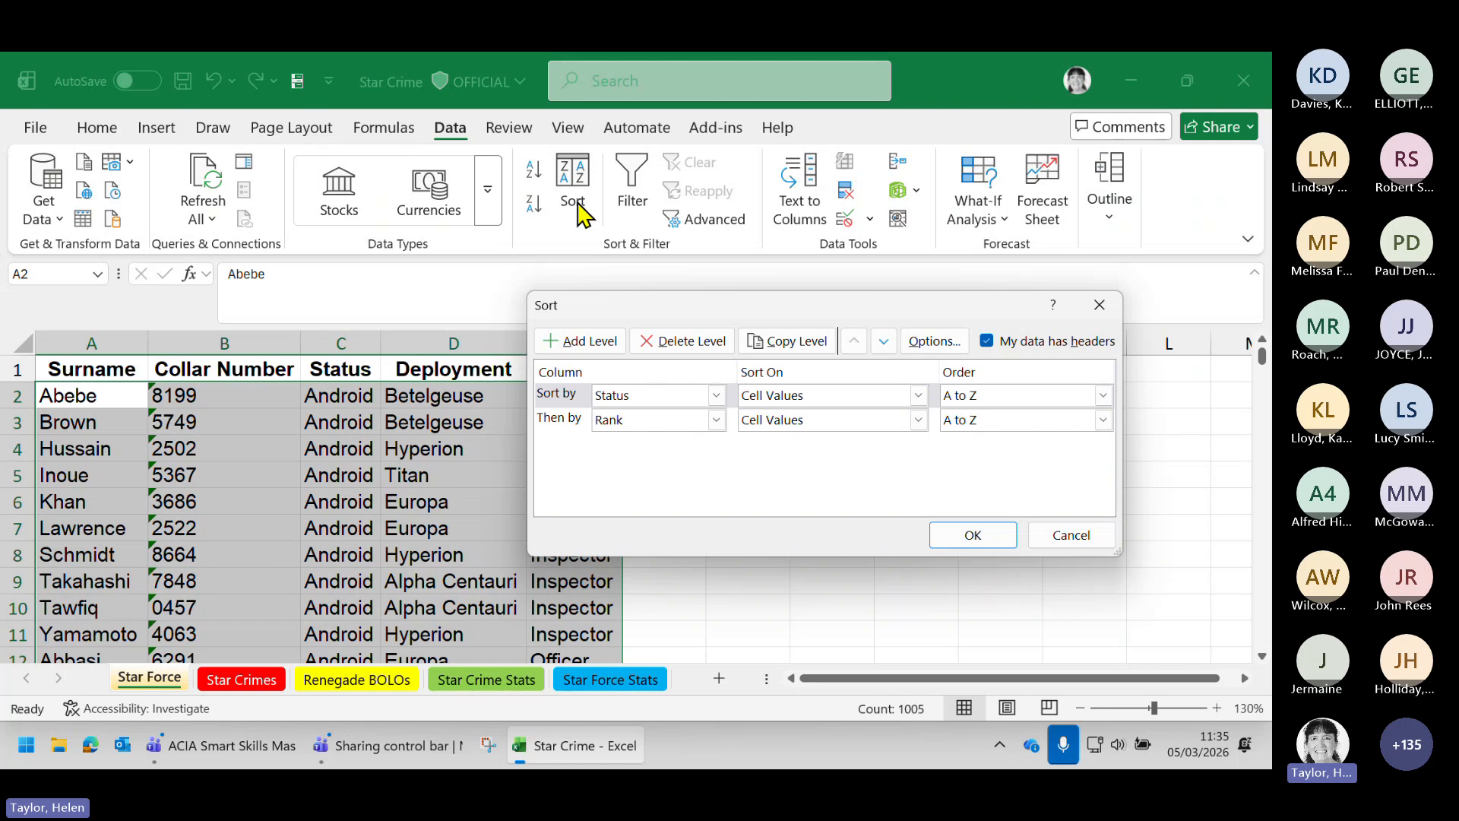
pyautogui.click(720, 388)
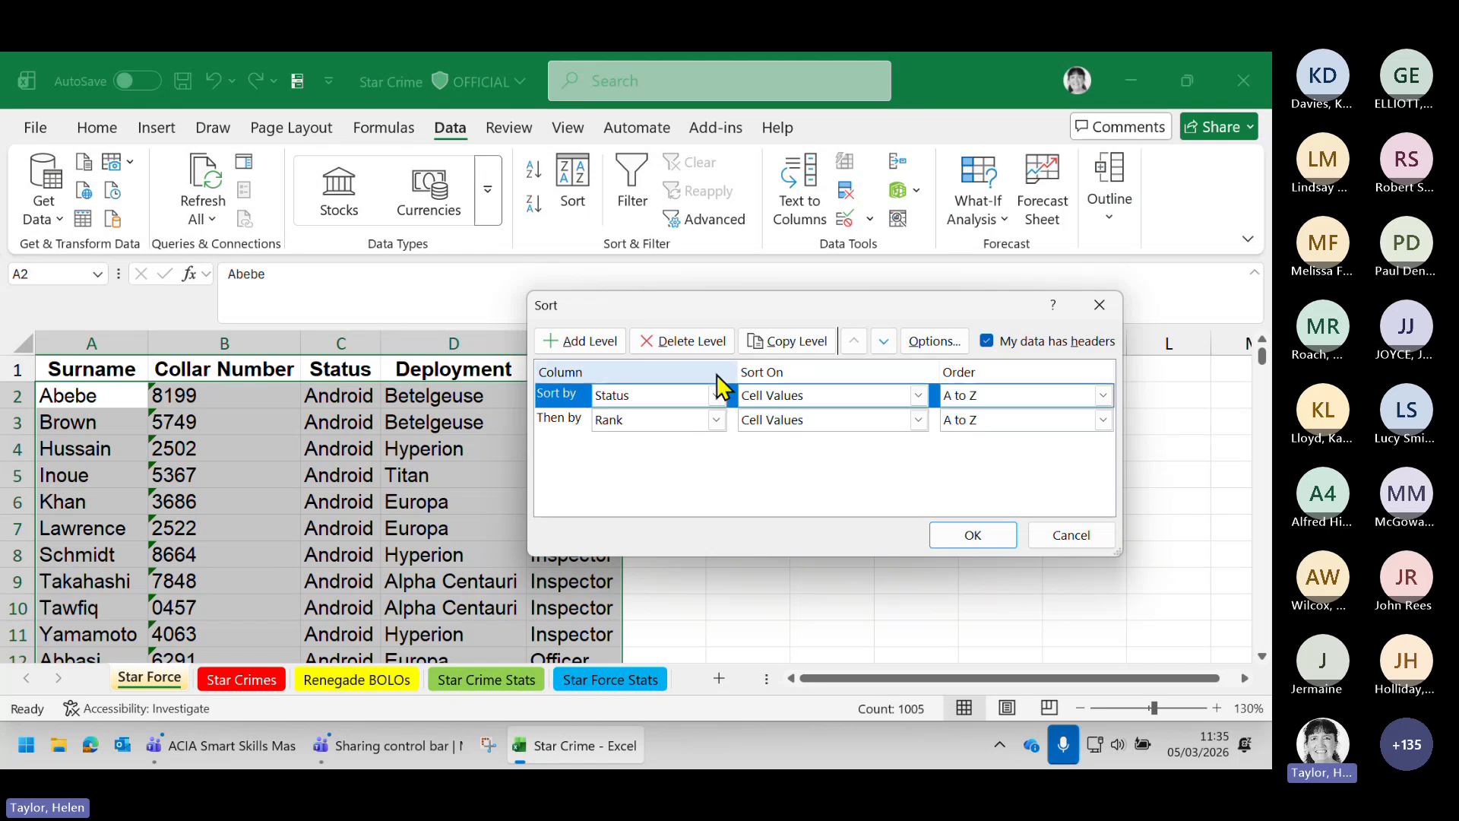
pyautogui.click(679, 354)
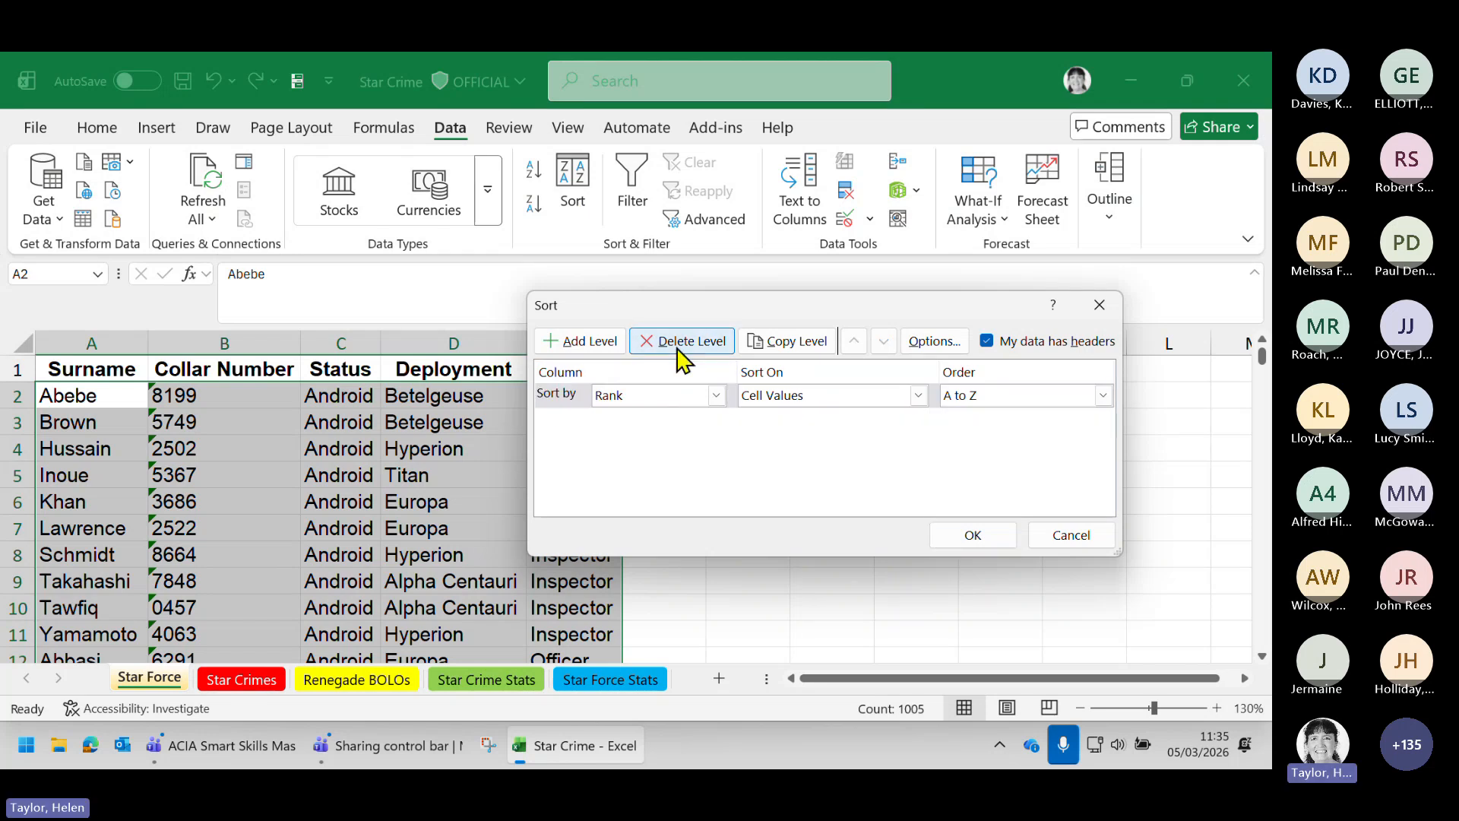
pyautogui.click(598, 346)
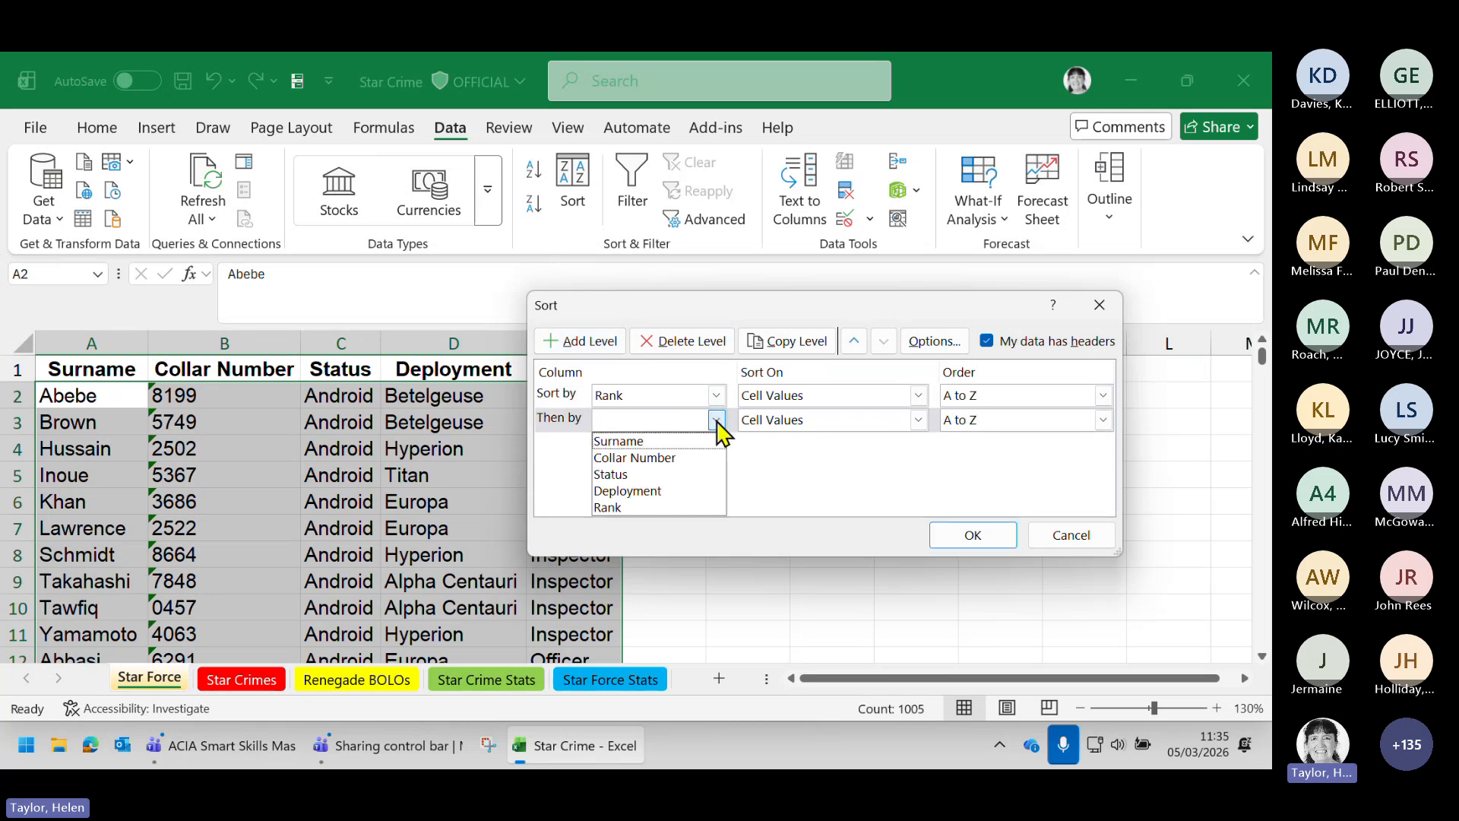
pyautogui.click(660, 491)
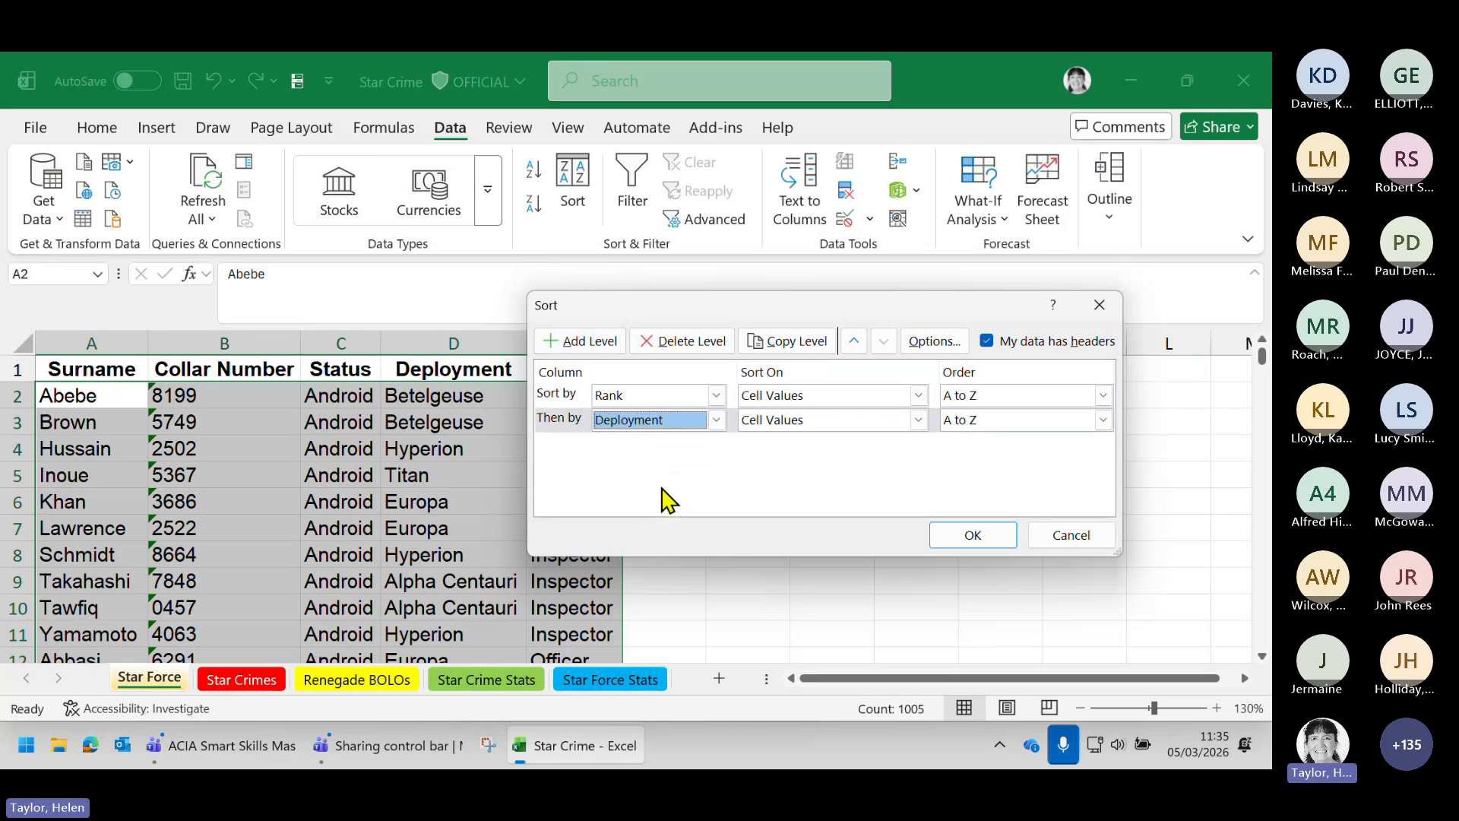
pyautogui.click(854, 342)
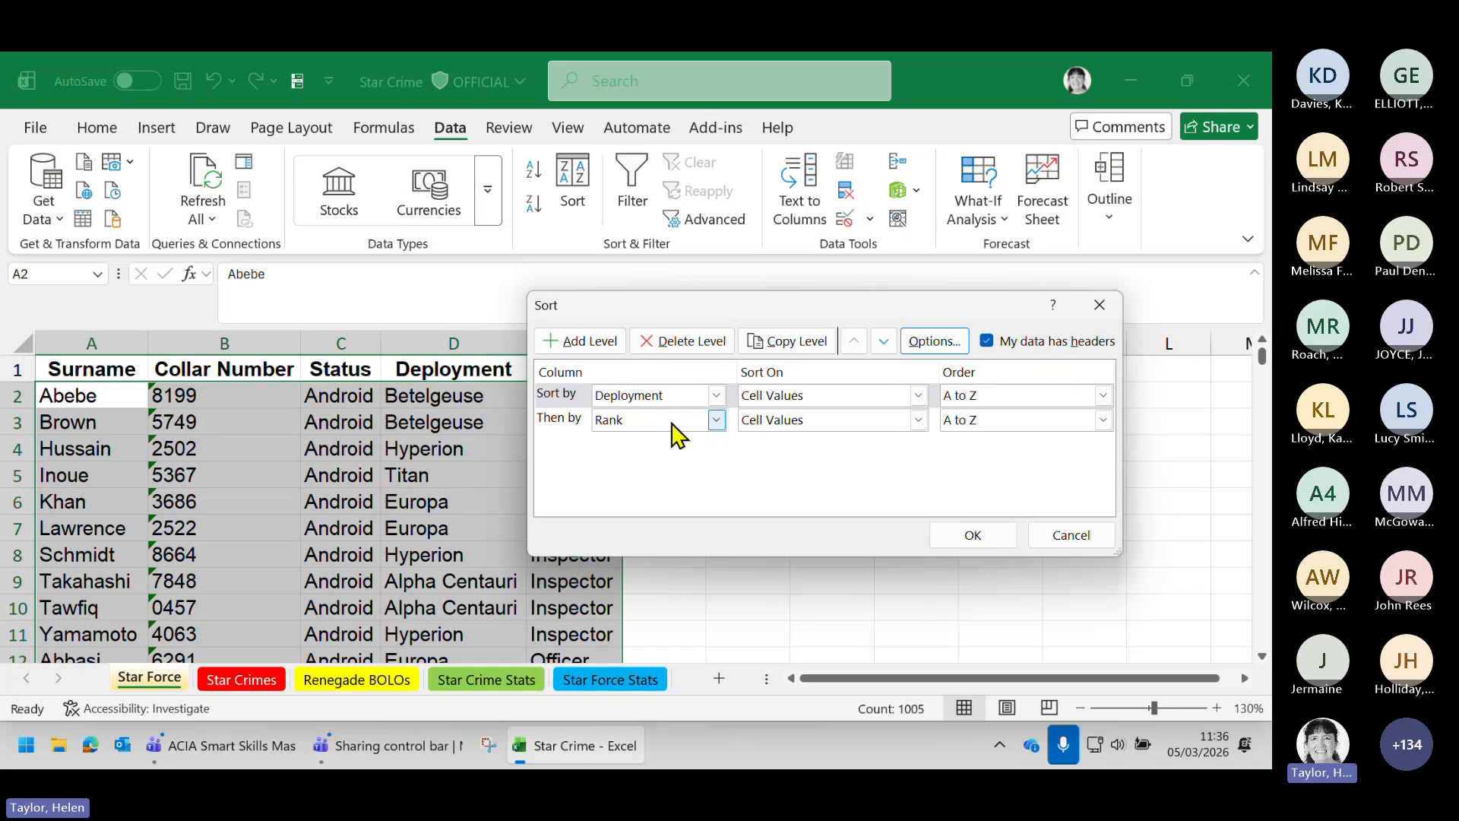
# Add Status sorted Z to A as the last sort level below Rank, apply the sort, and review the reordered rows
pyautogui.click(584, 342)
pyautogui.click(717, 420)
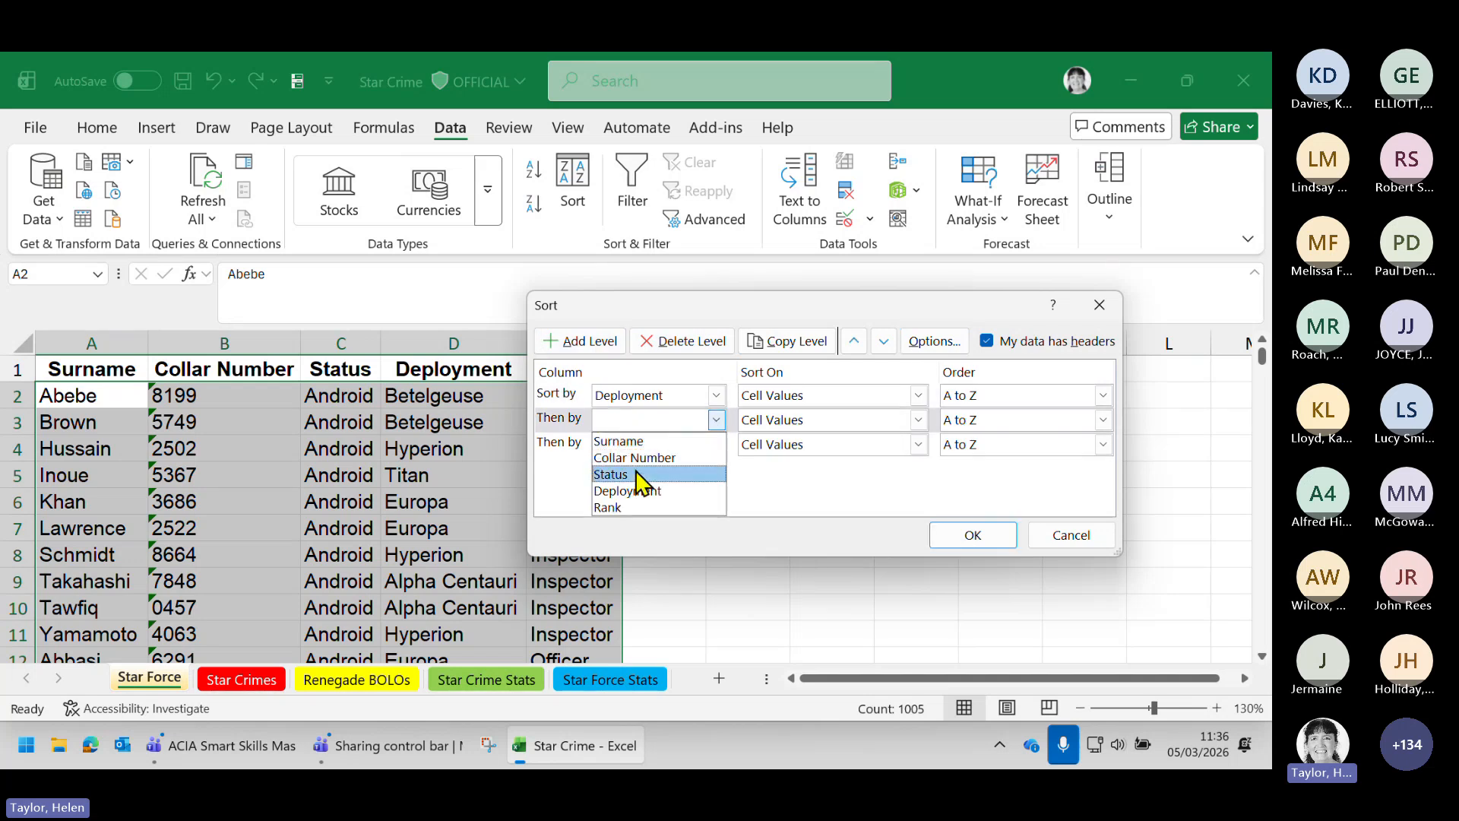
pyautogui.click(638, 475)
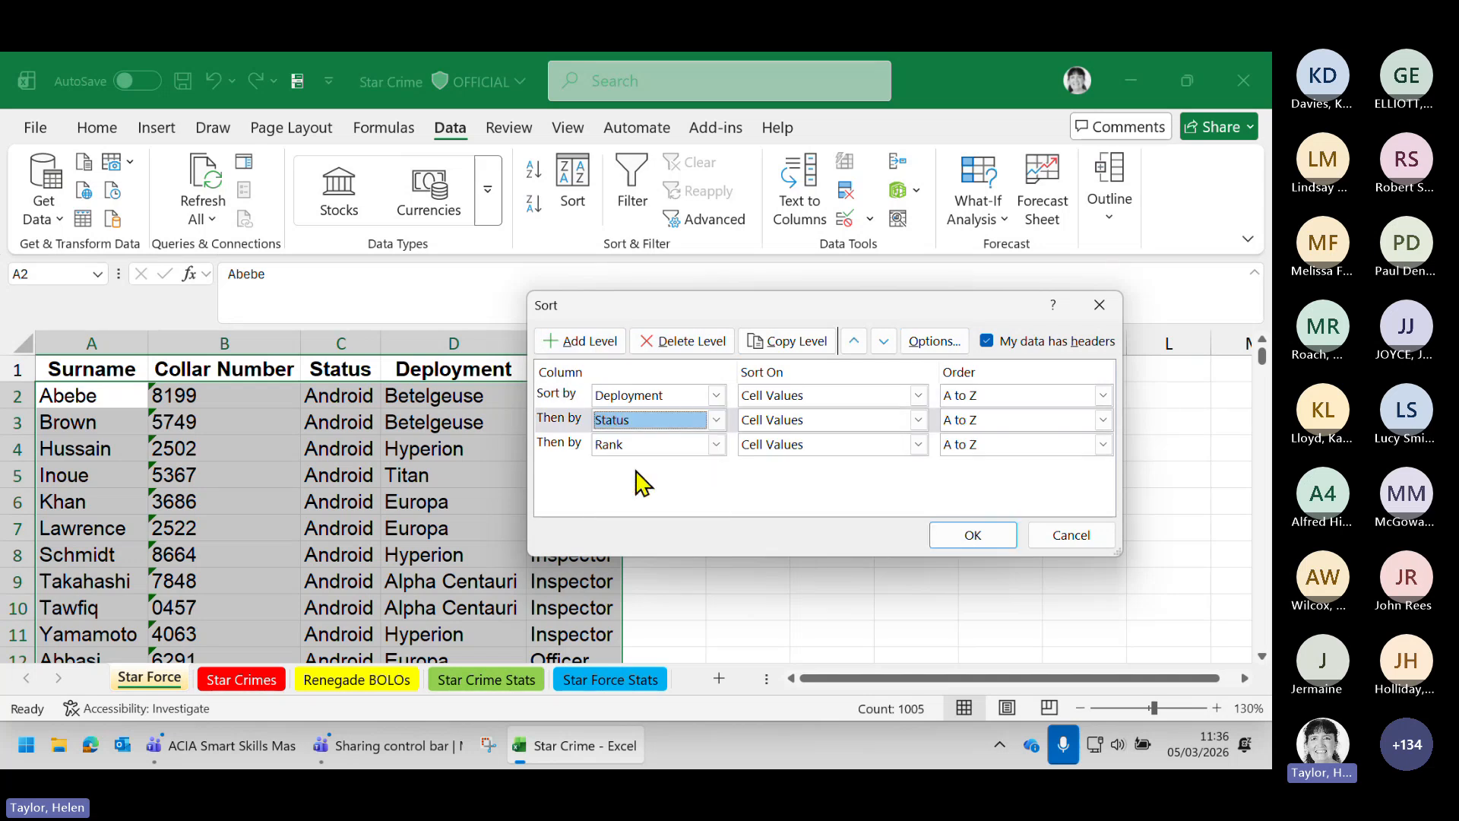
pyautogui.click(1102, 423)
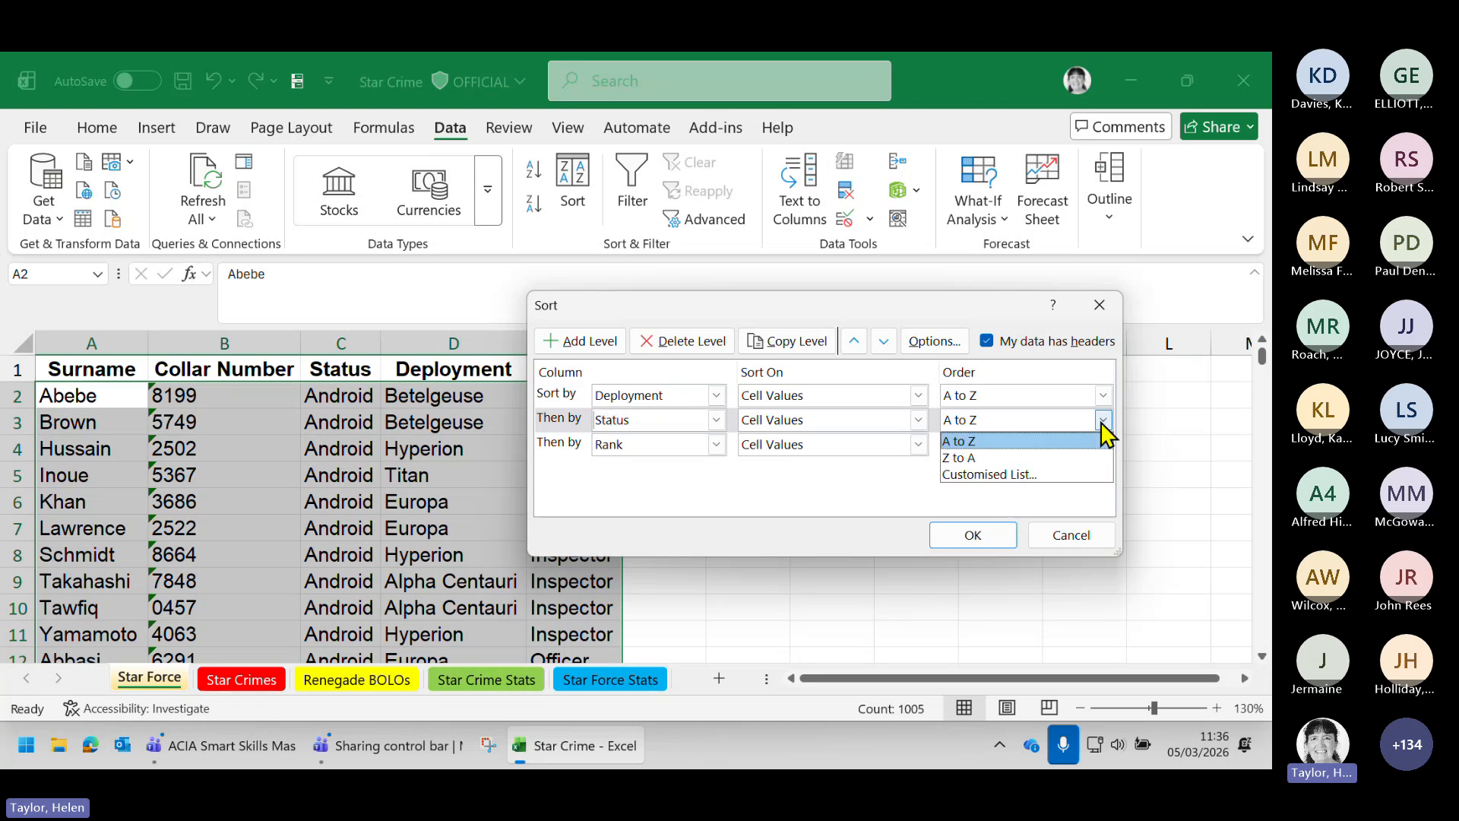
pyautogui.click(969, 459)
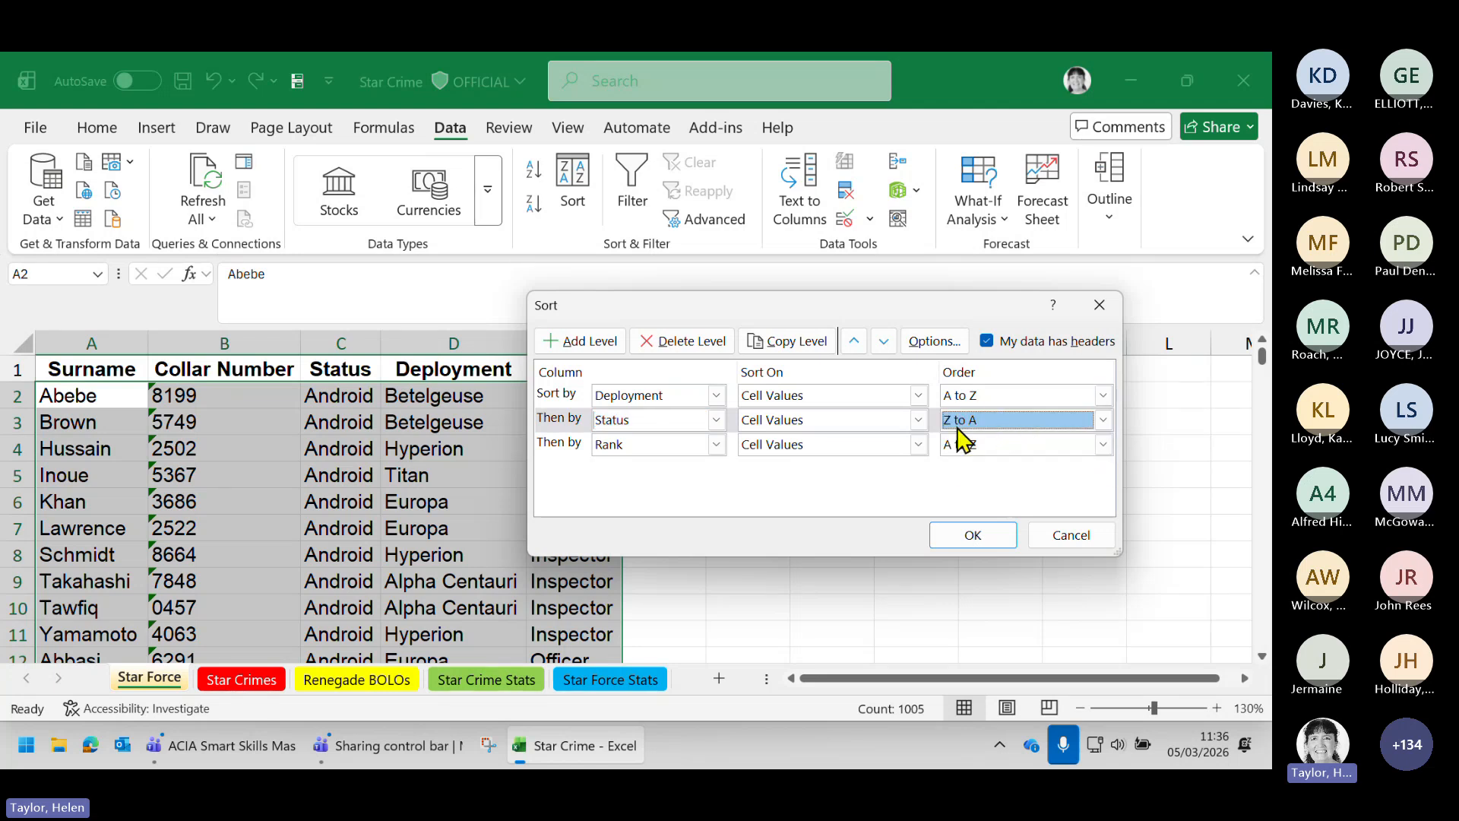
pyautogui.click(882, 342)
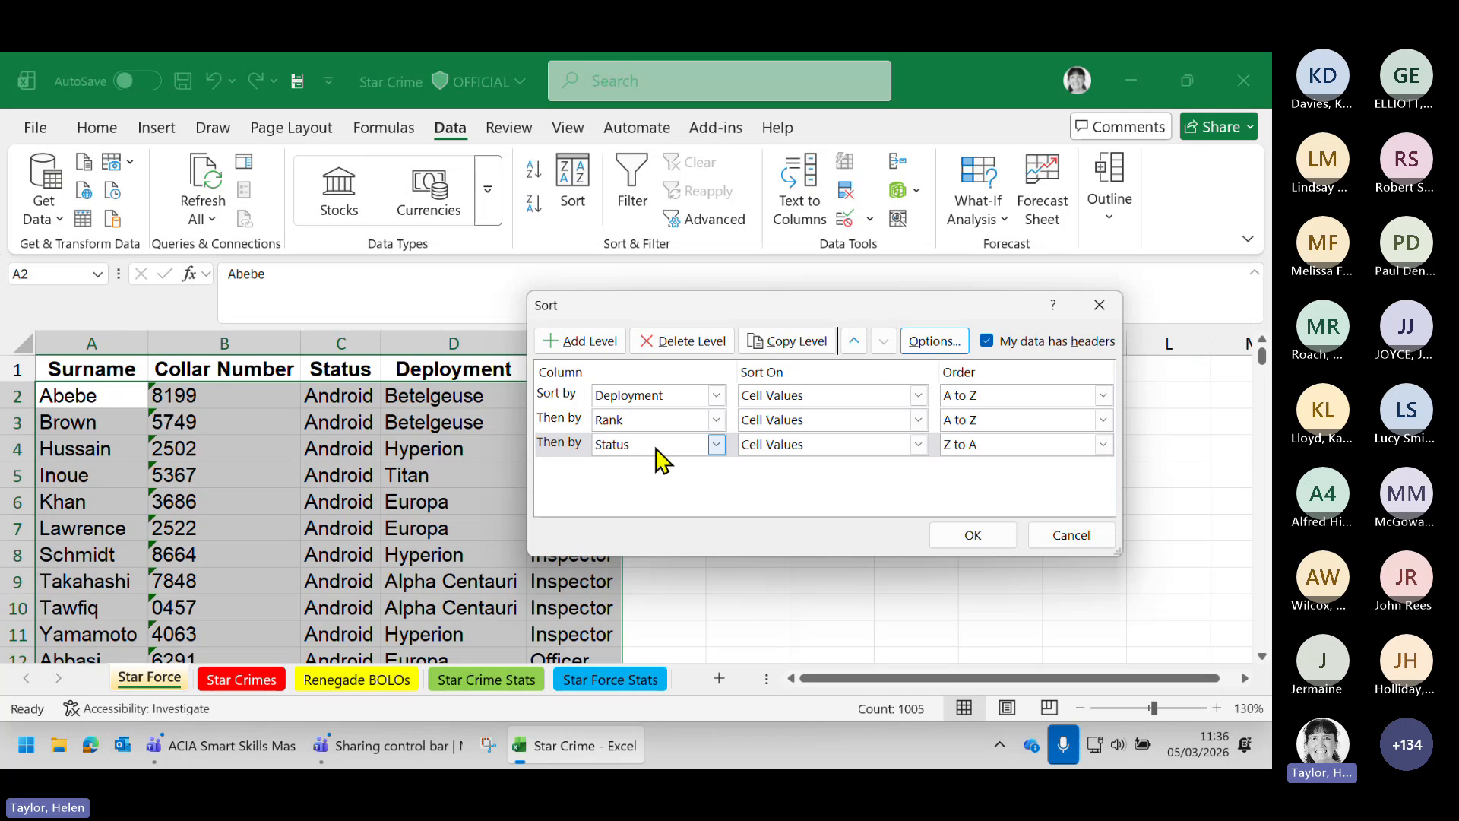
pyautogui.click(971, 541)
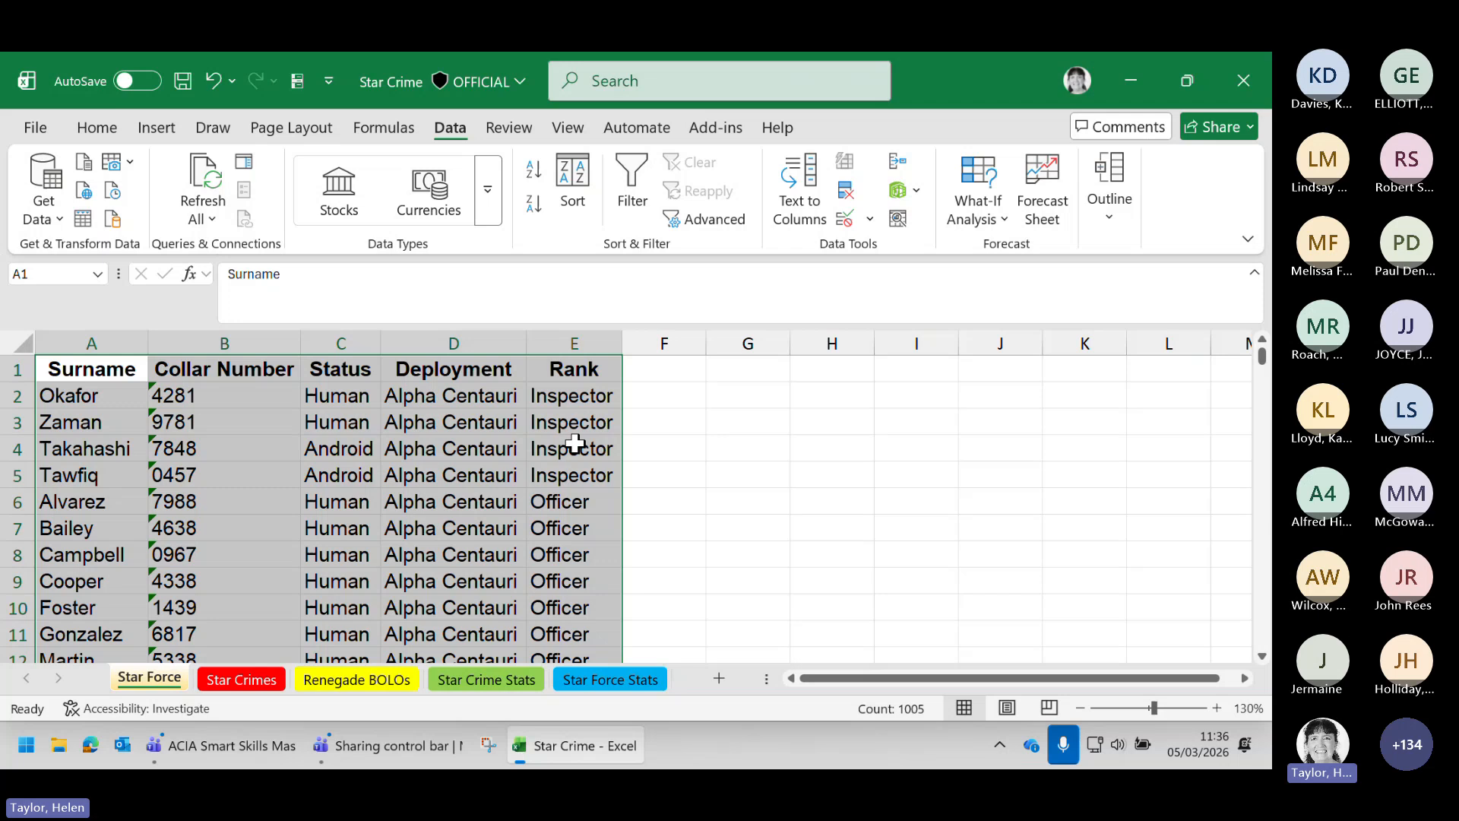
pyautogui.scroll(-2, 598, 488)
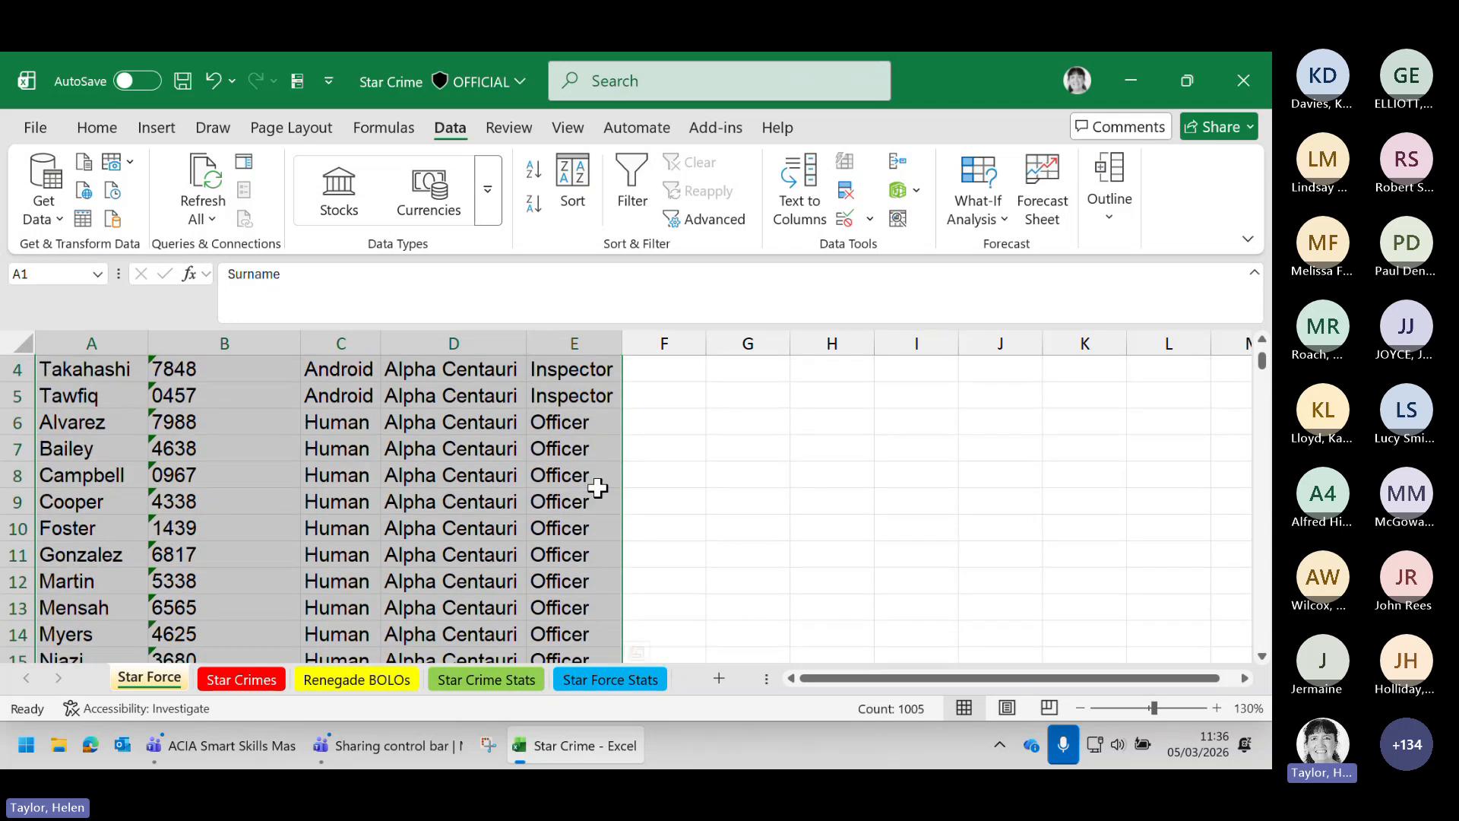
pyautogui.scroll(-6, 597, 488)
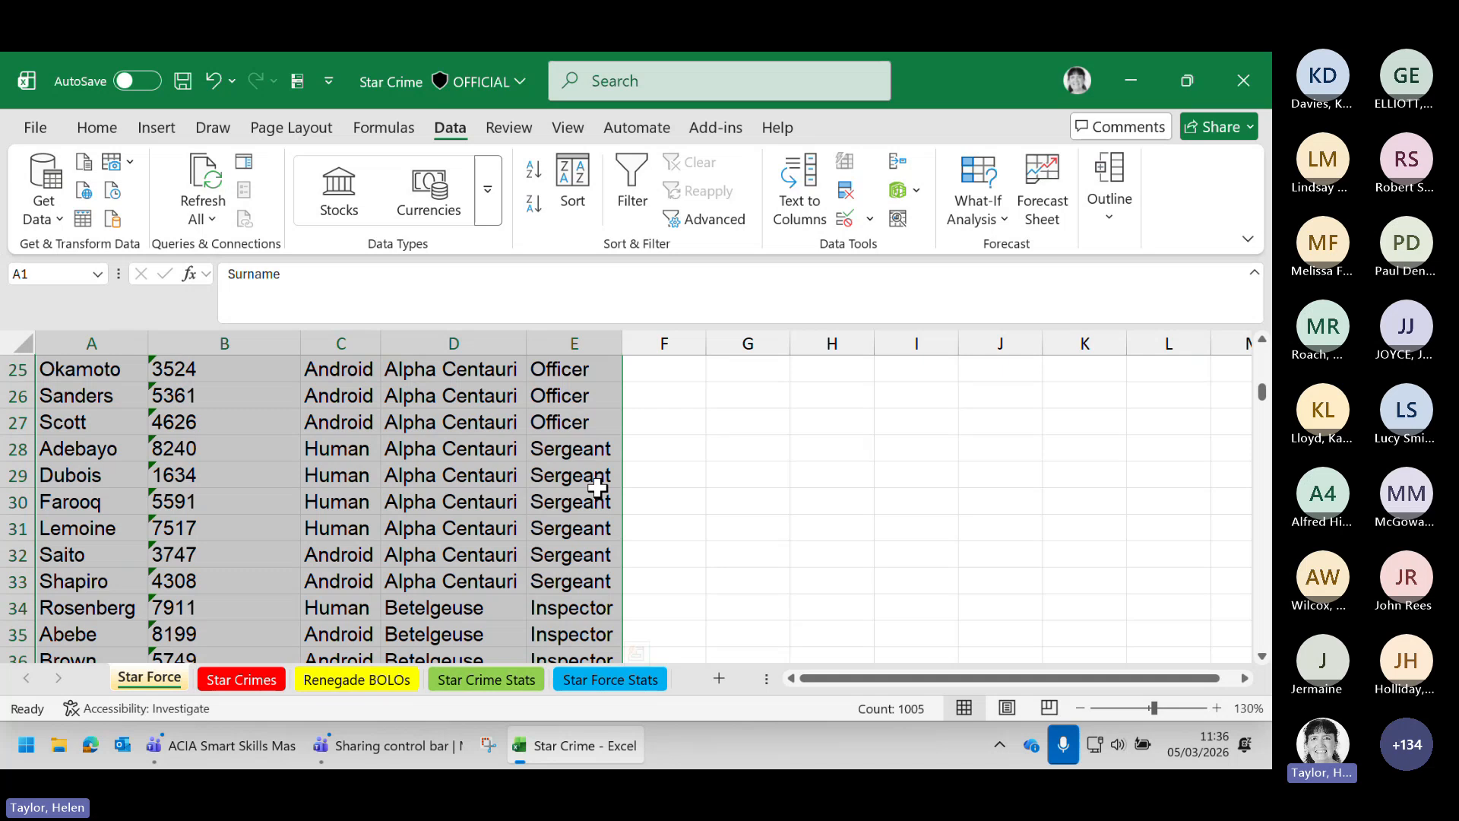
pyautogui.scroll(-1, 597, 487)
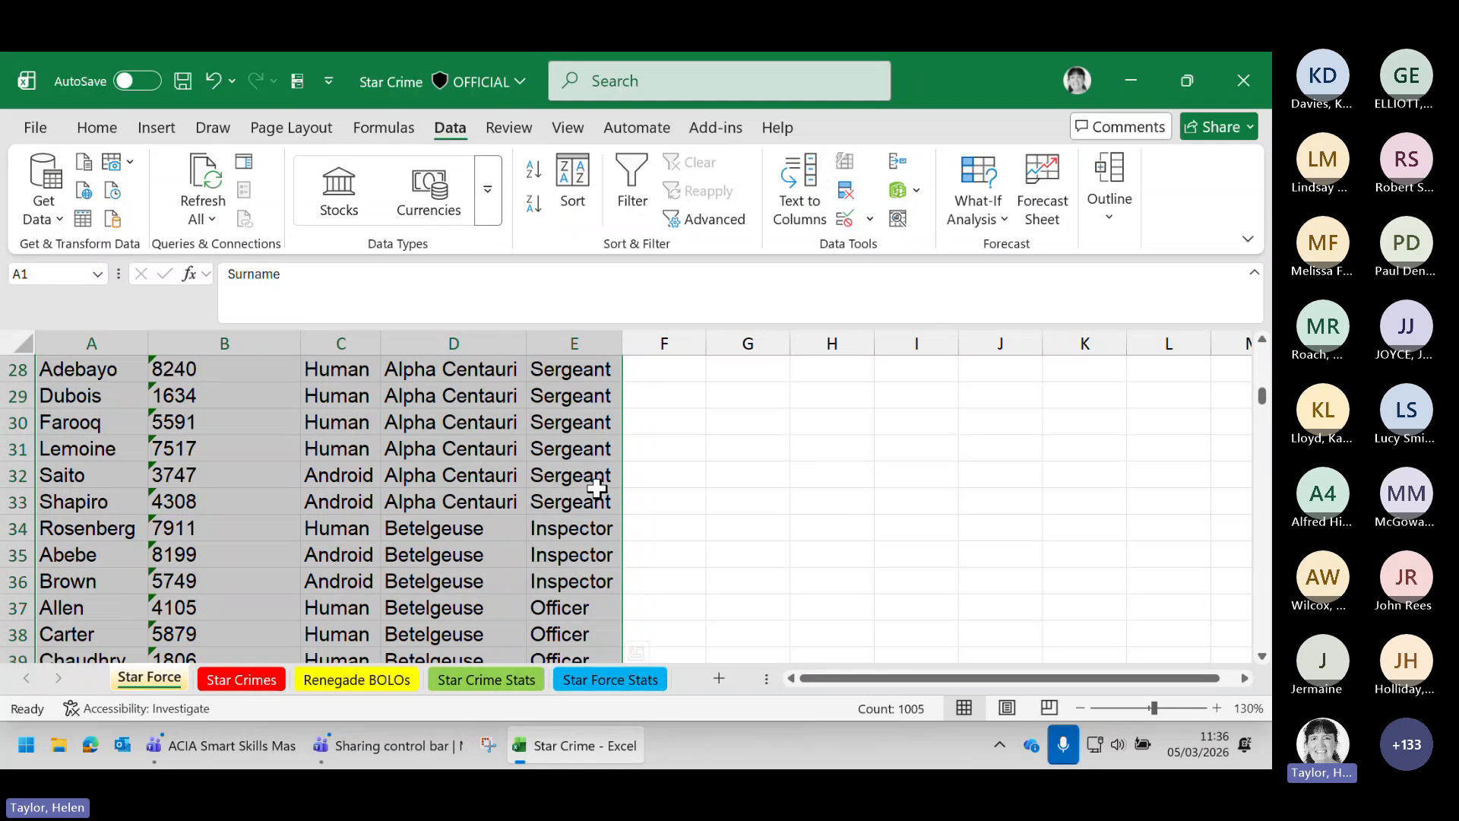
# On the Renegade BOLOs sheet, collapse the formula bar and turn on filters for the header row
pyautogui.click(392, 684)
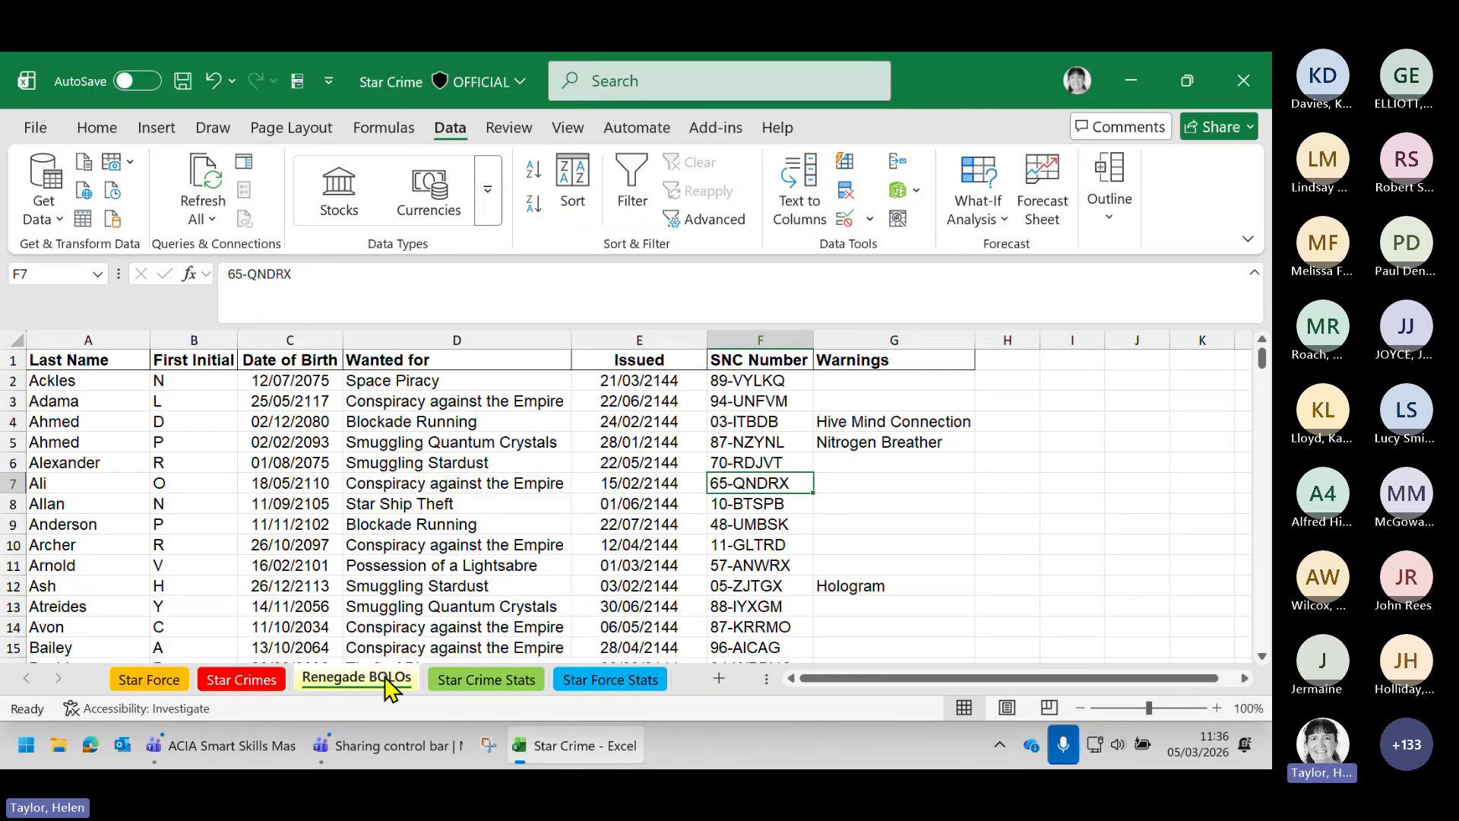
pyautogui.click(1254, 272)
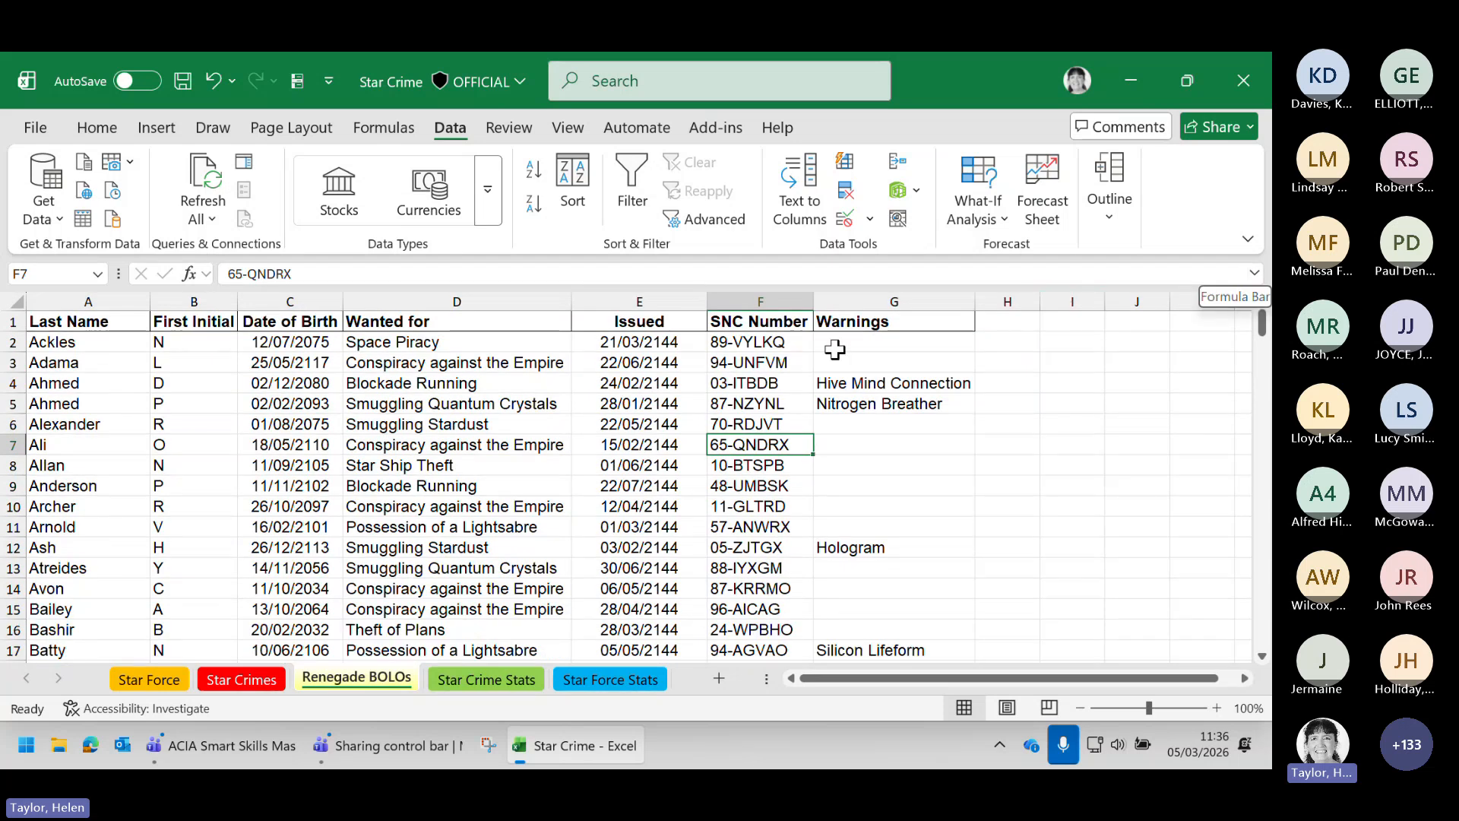
pyautogui.click(9, 321)
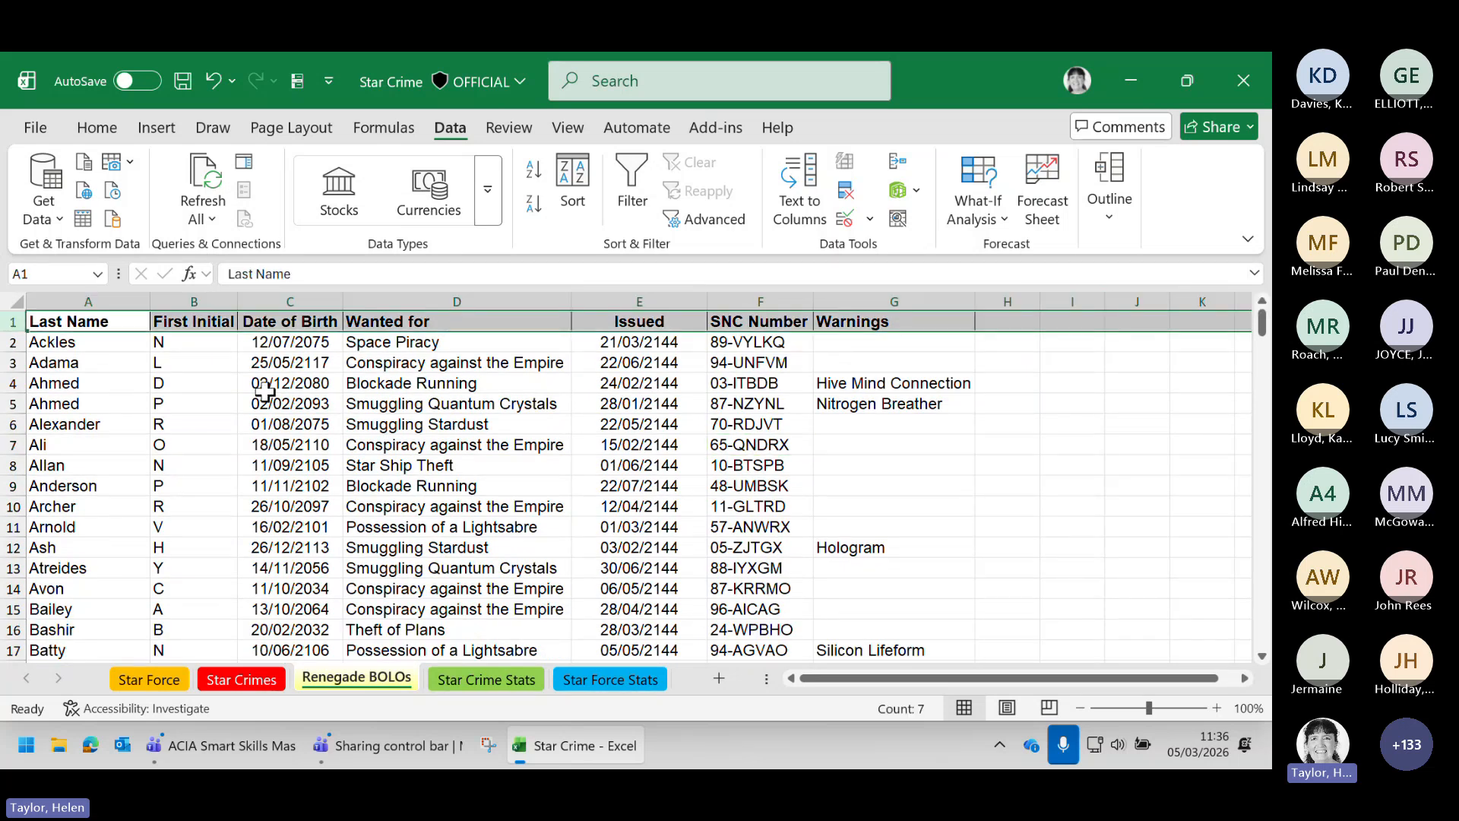
pyautogui.click(114, 301)
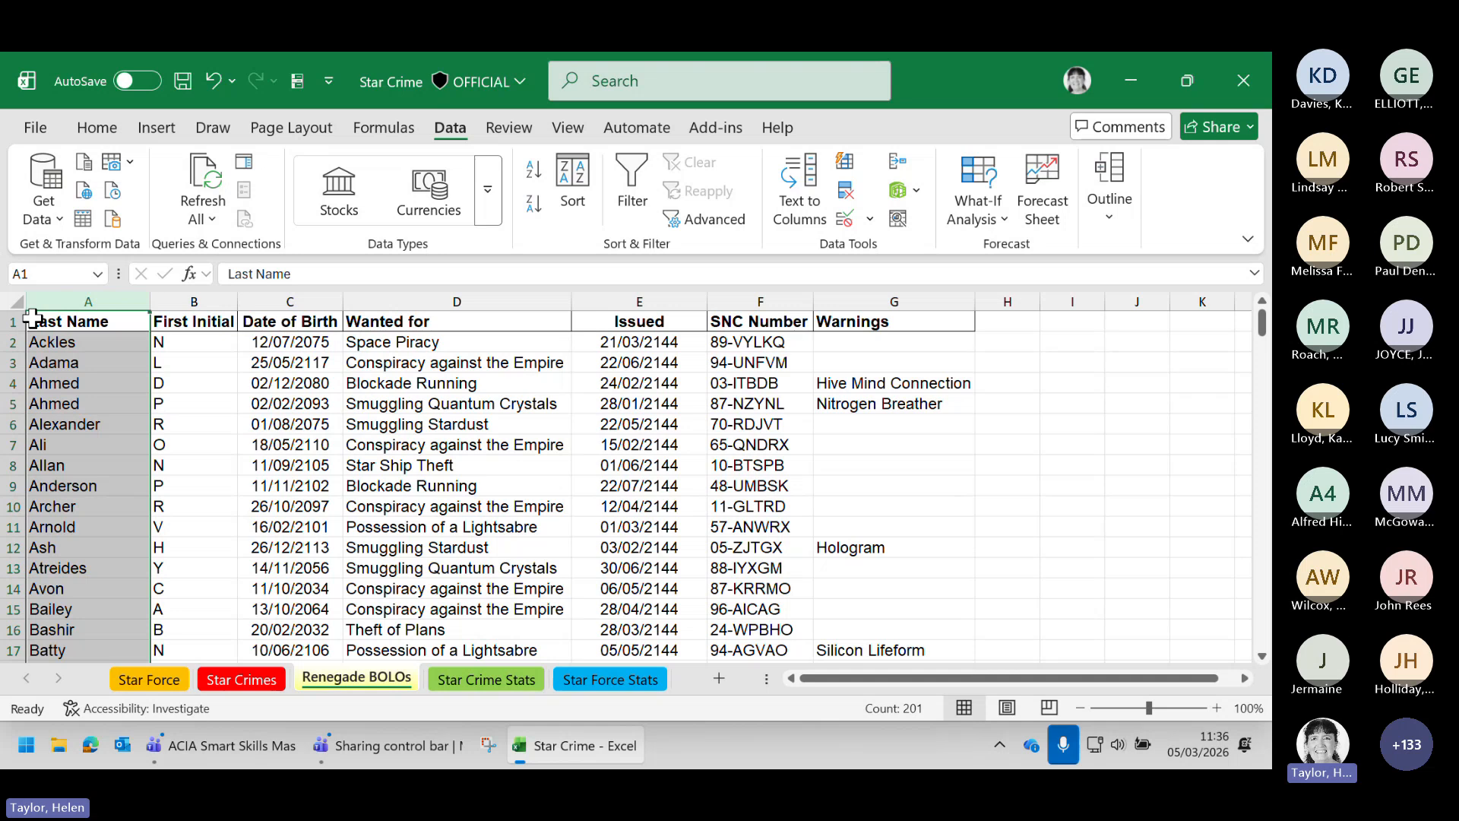
pyautogui.click(9, 321)
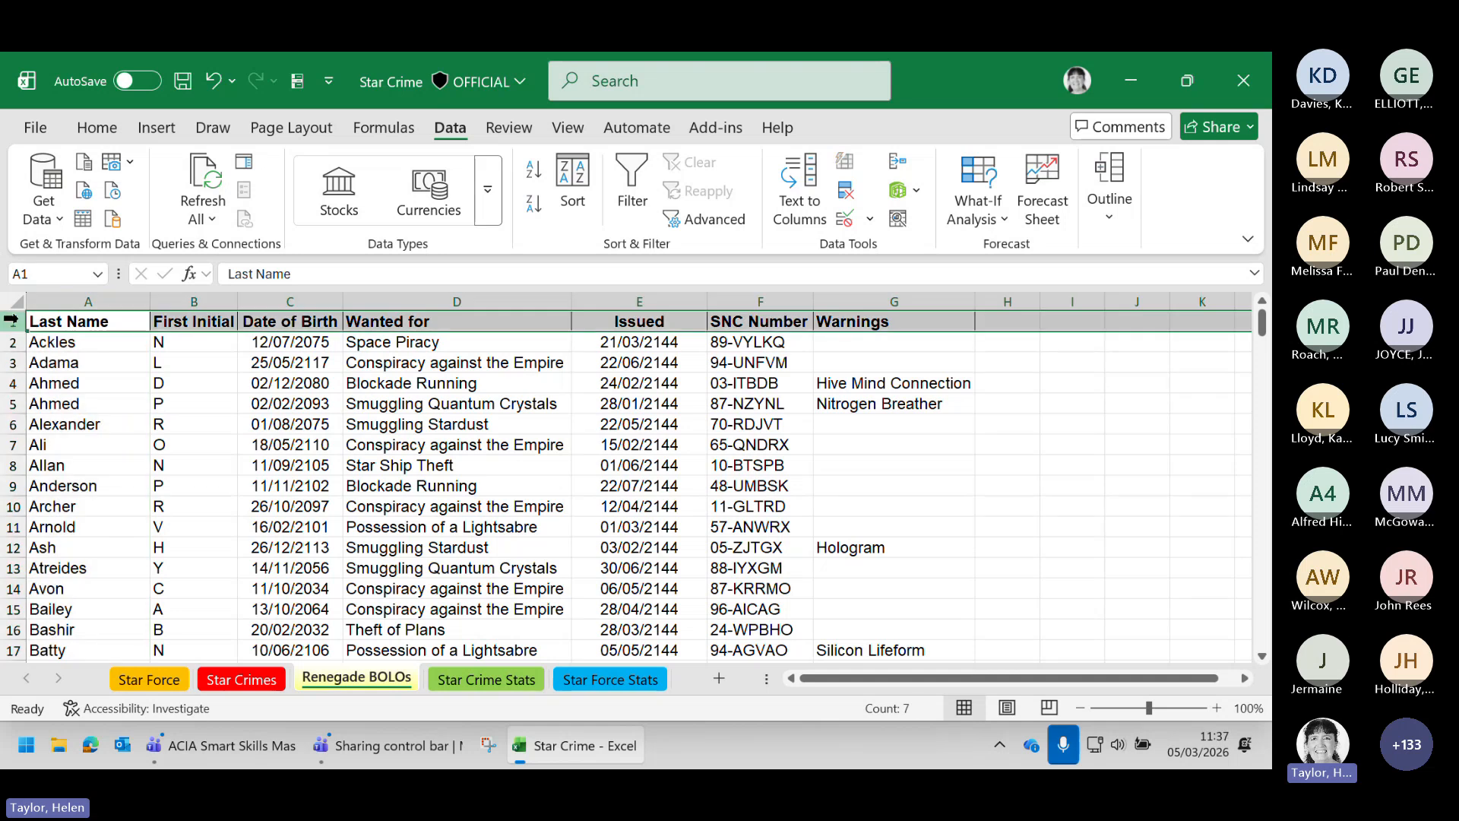
pyautogui.click(643, 188)
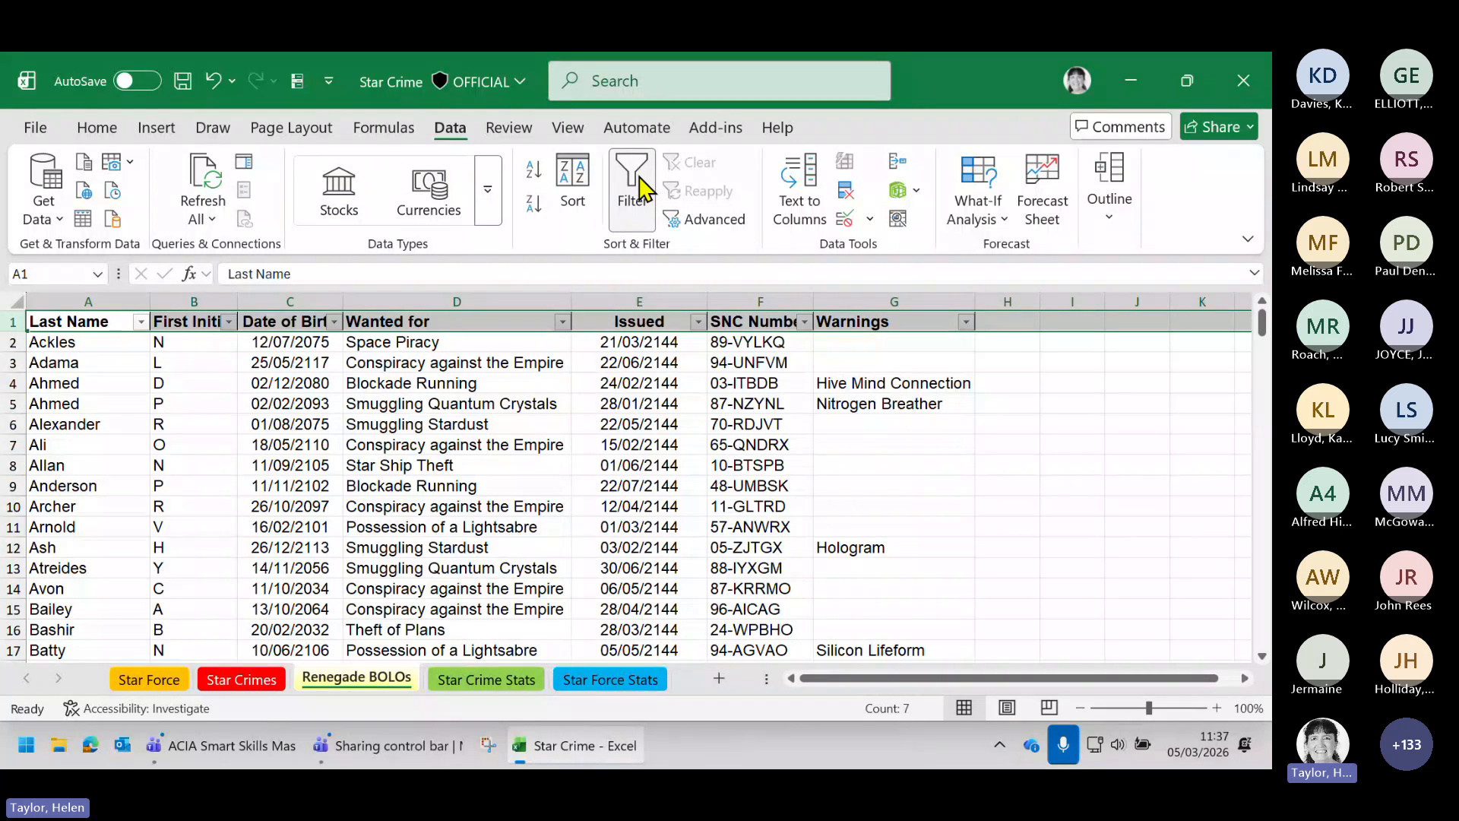
pyautogui.click(643, 188)
pyautogui.click(643, 188)
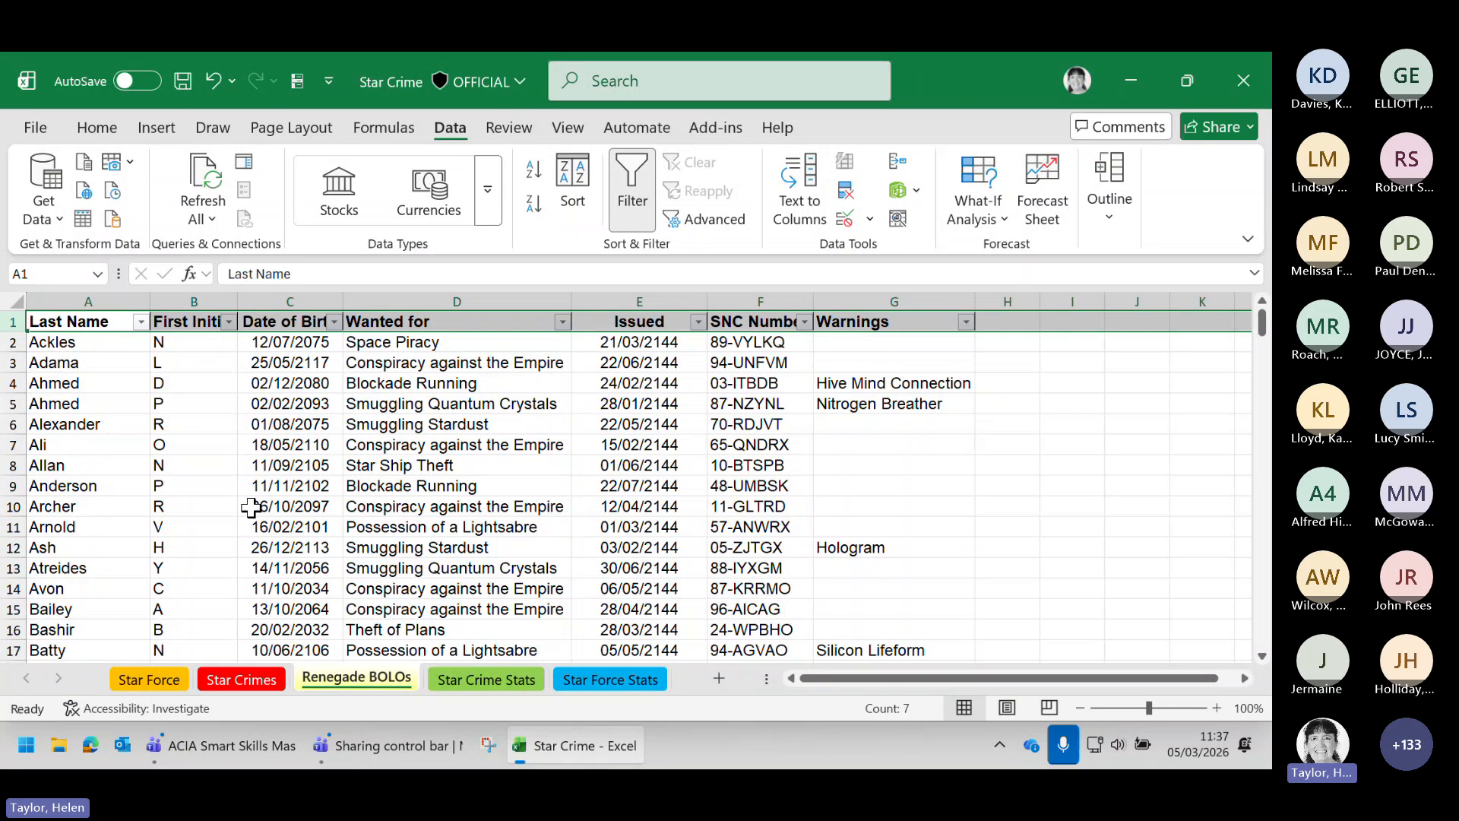
# Filter the Last Name column to only the first surname in the list
pyautogui.click(141, 322)
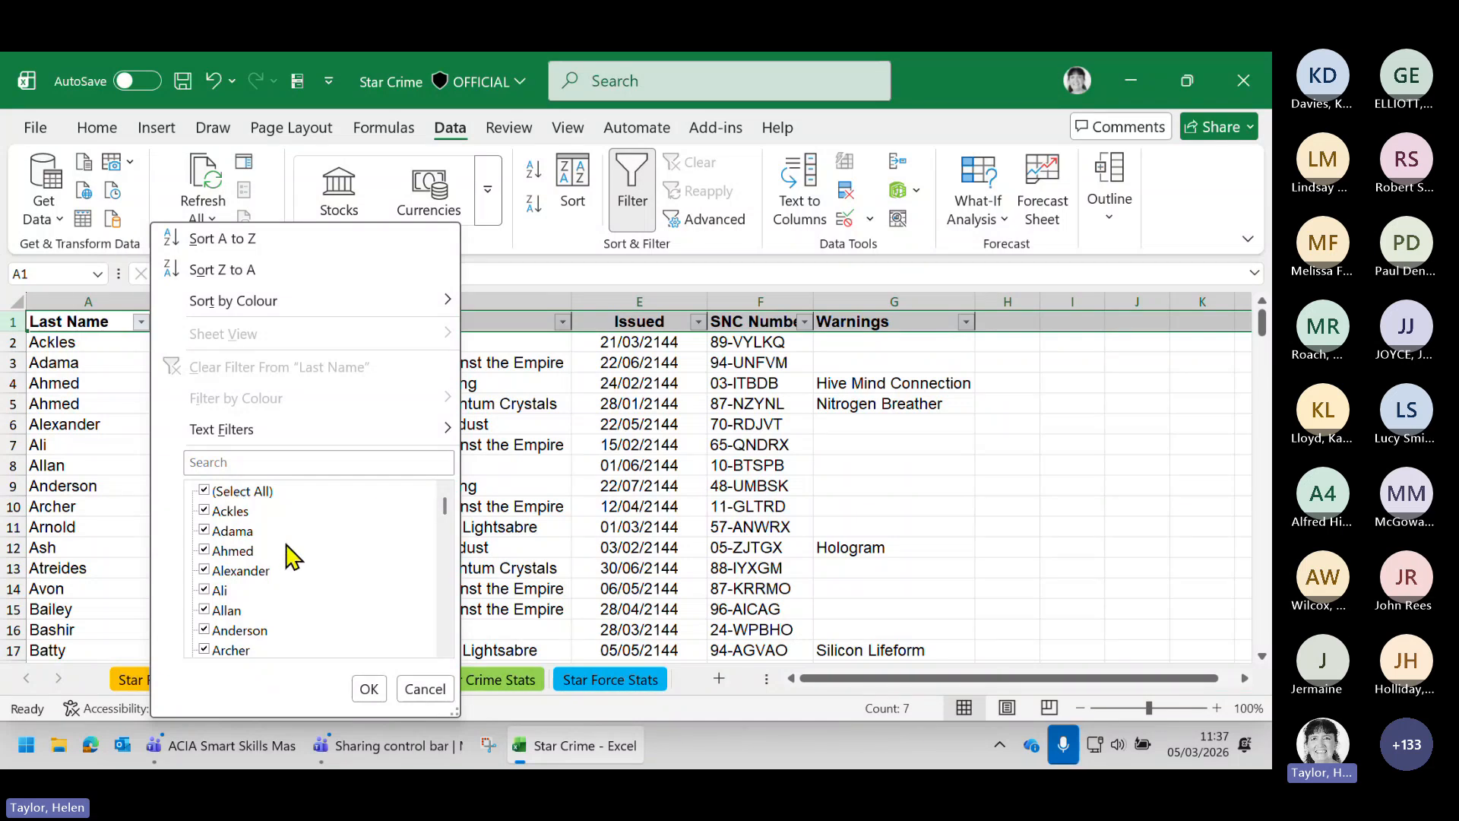
pyautogui.click(230, 493)
pyautogui.click(227, 512)
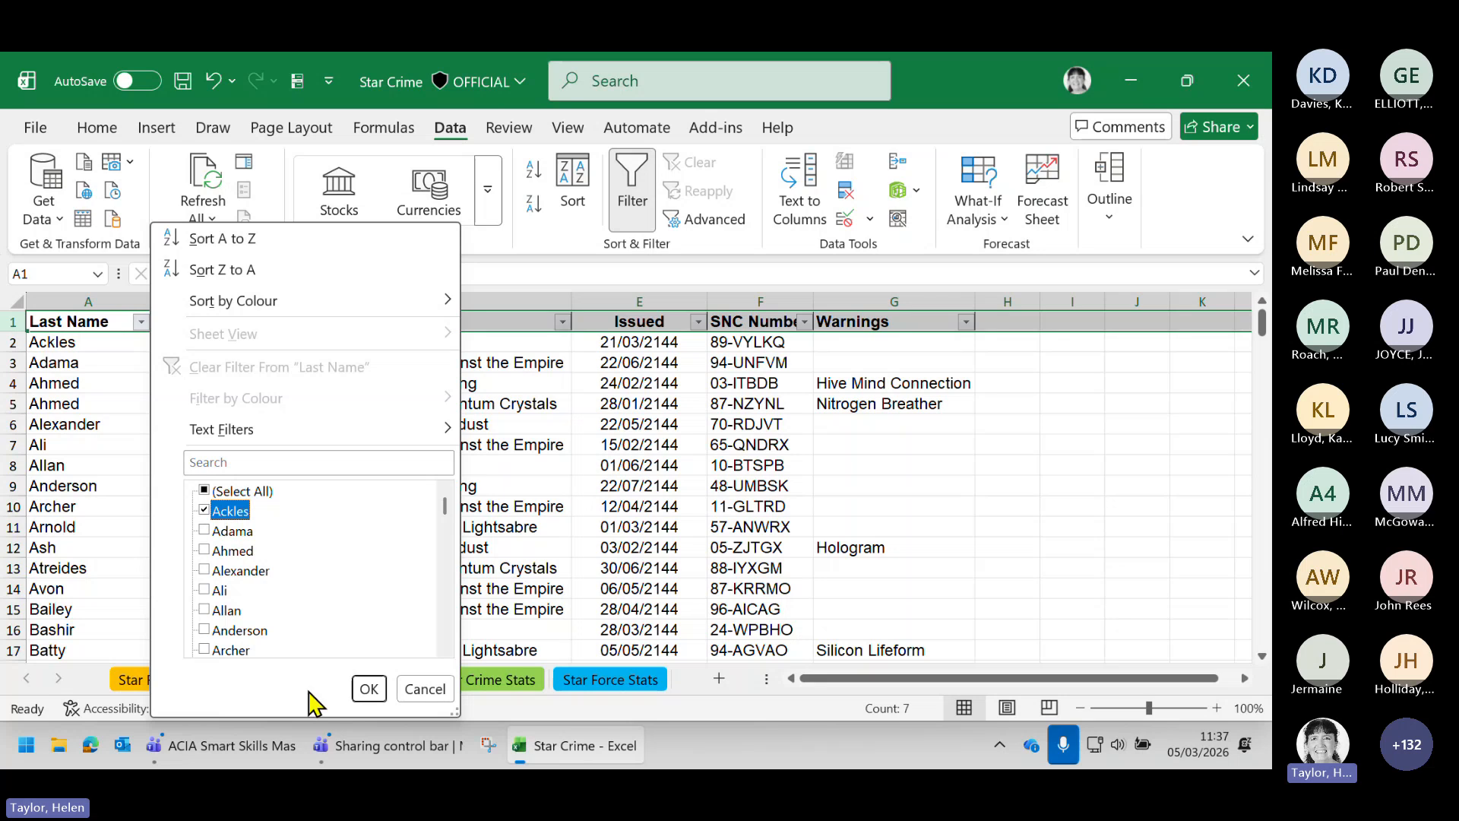
pyautogui.click(370, 689)
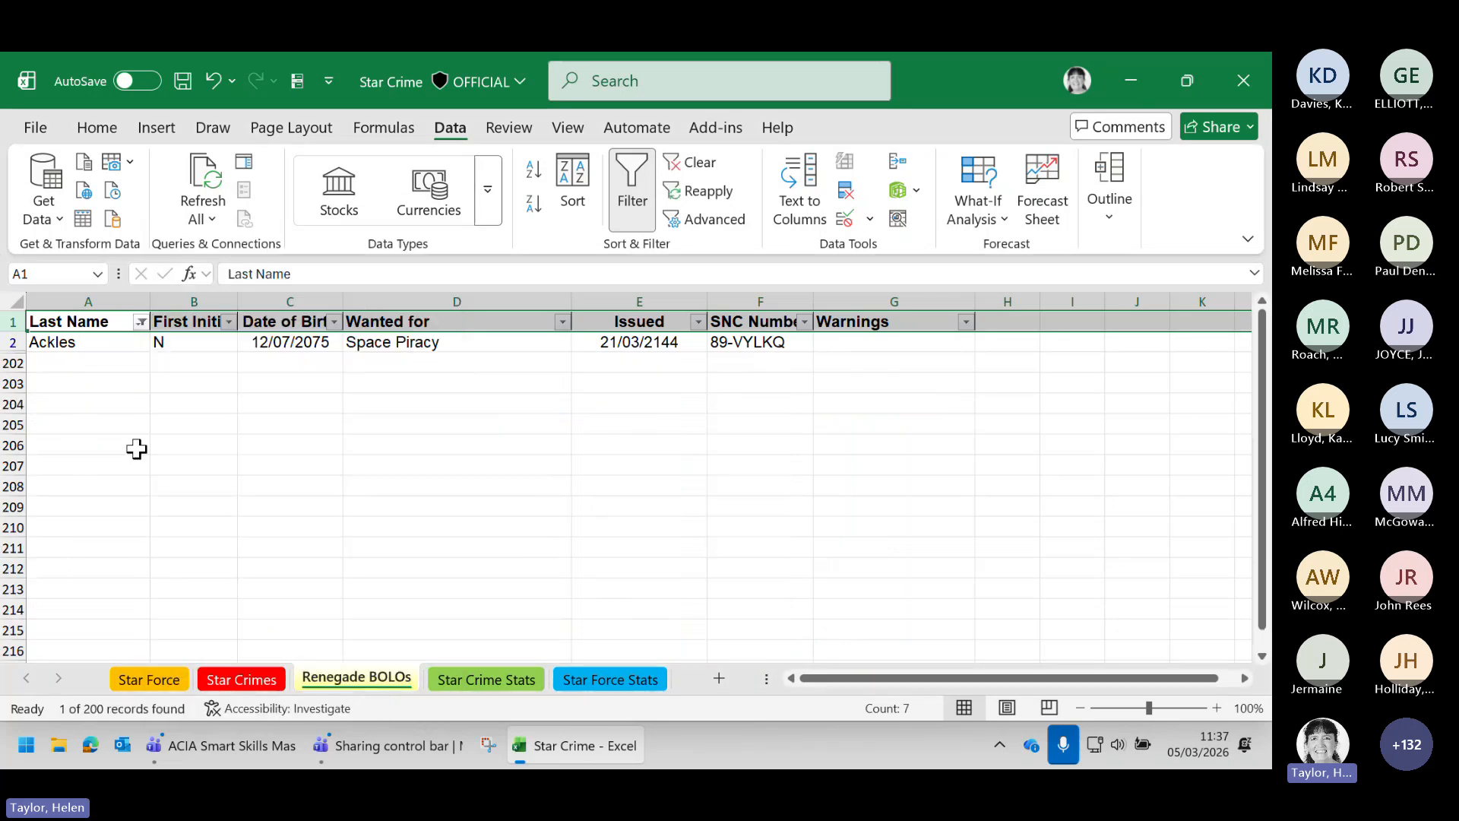
# Reselect all surnames in the Last Name filter to show every record again
pyautogui.click(140, 322)
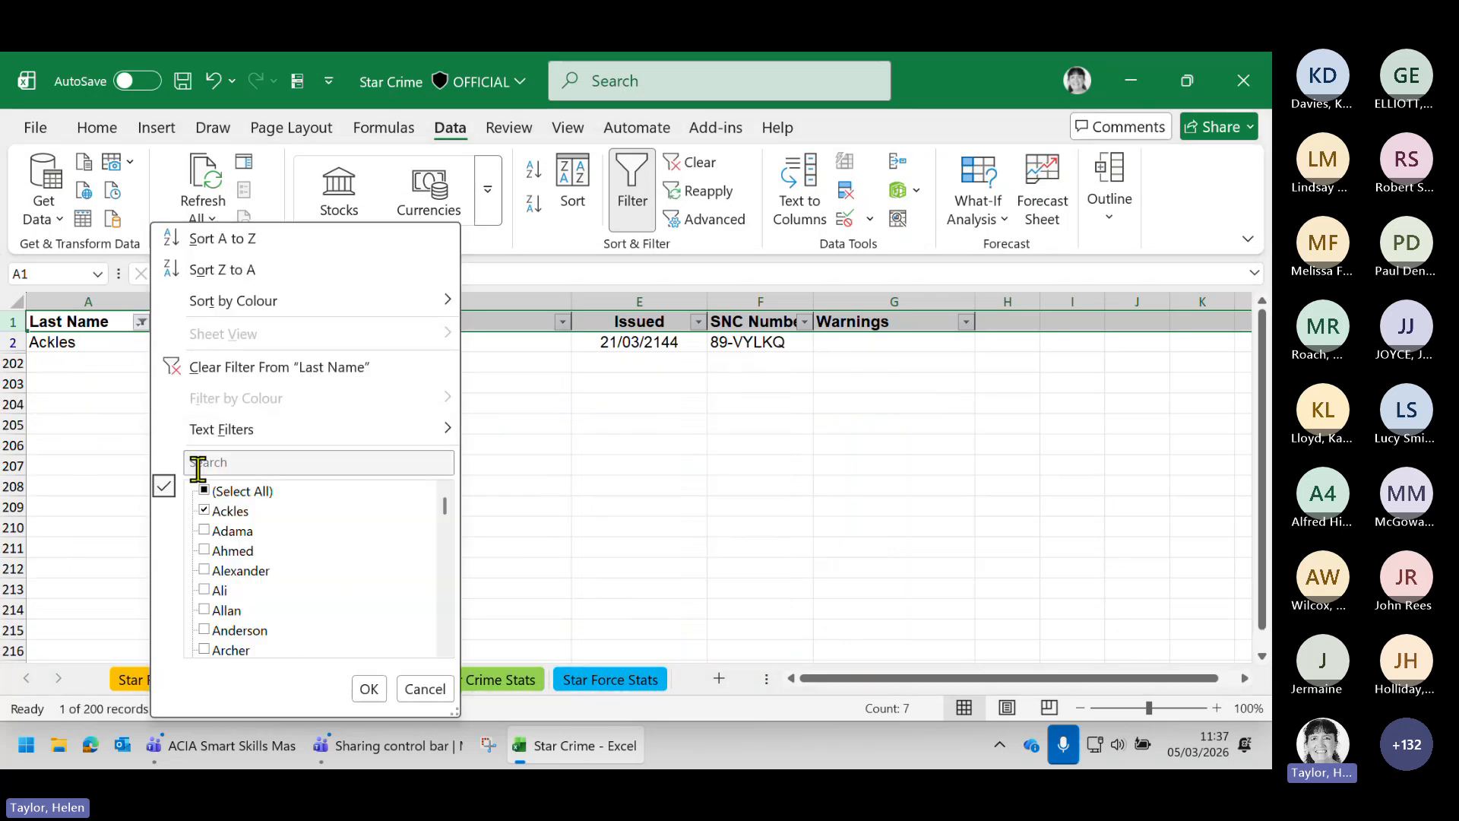
pyautogui.click(216, 491)
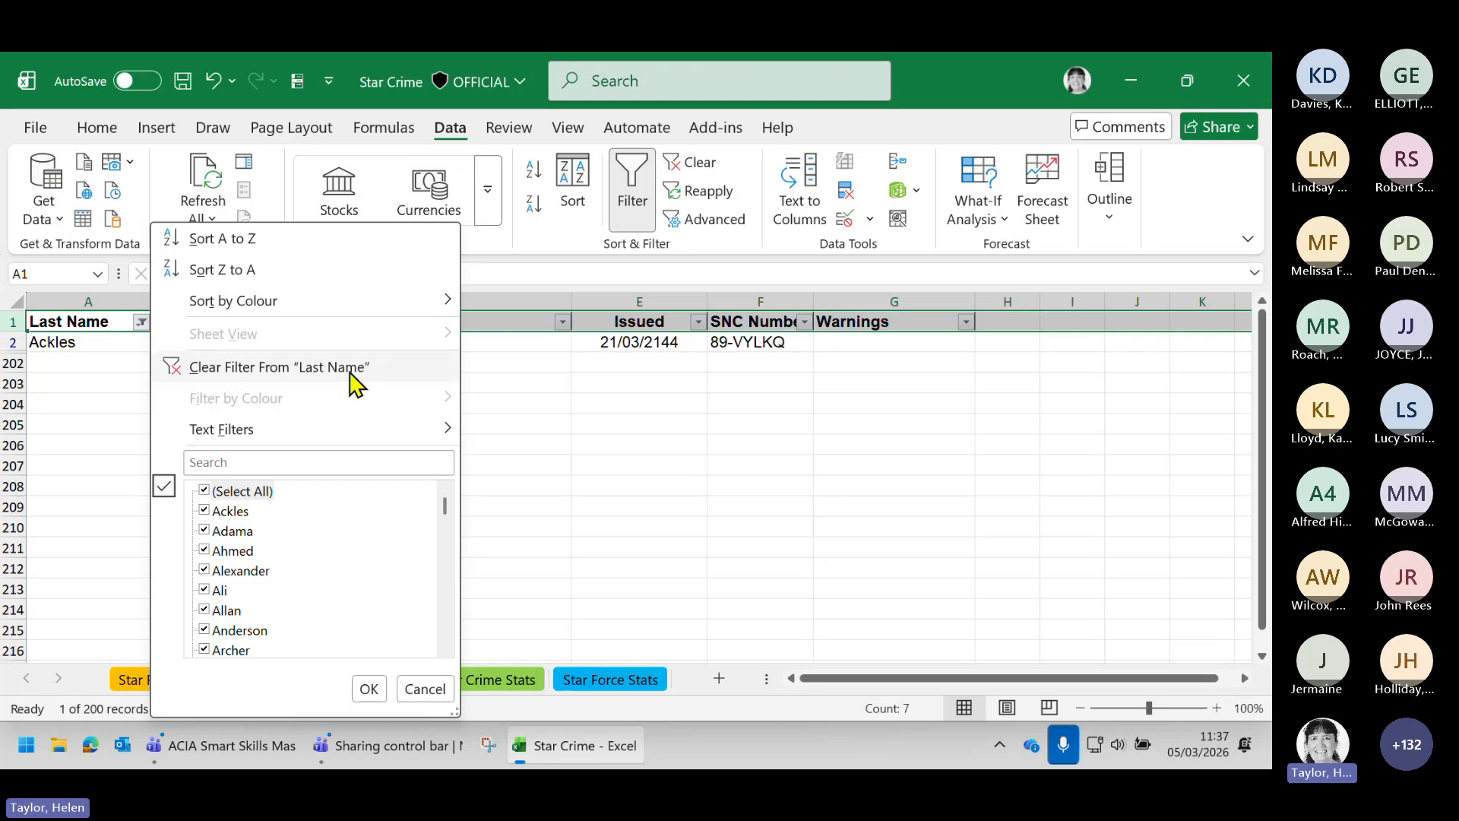
pyautogui.click(369, 688)
# With only cell C7 selected, turn the header filters off and back on
pyautogui.click(308, 444)
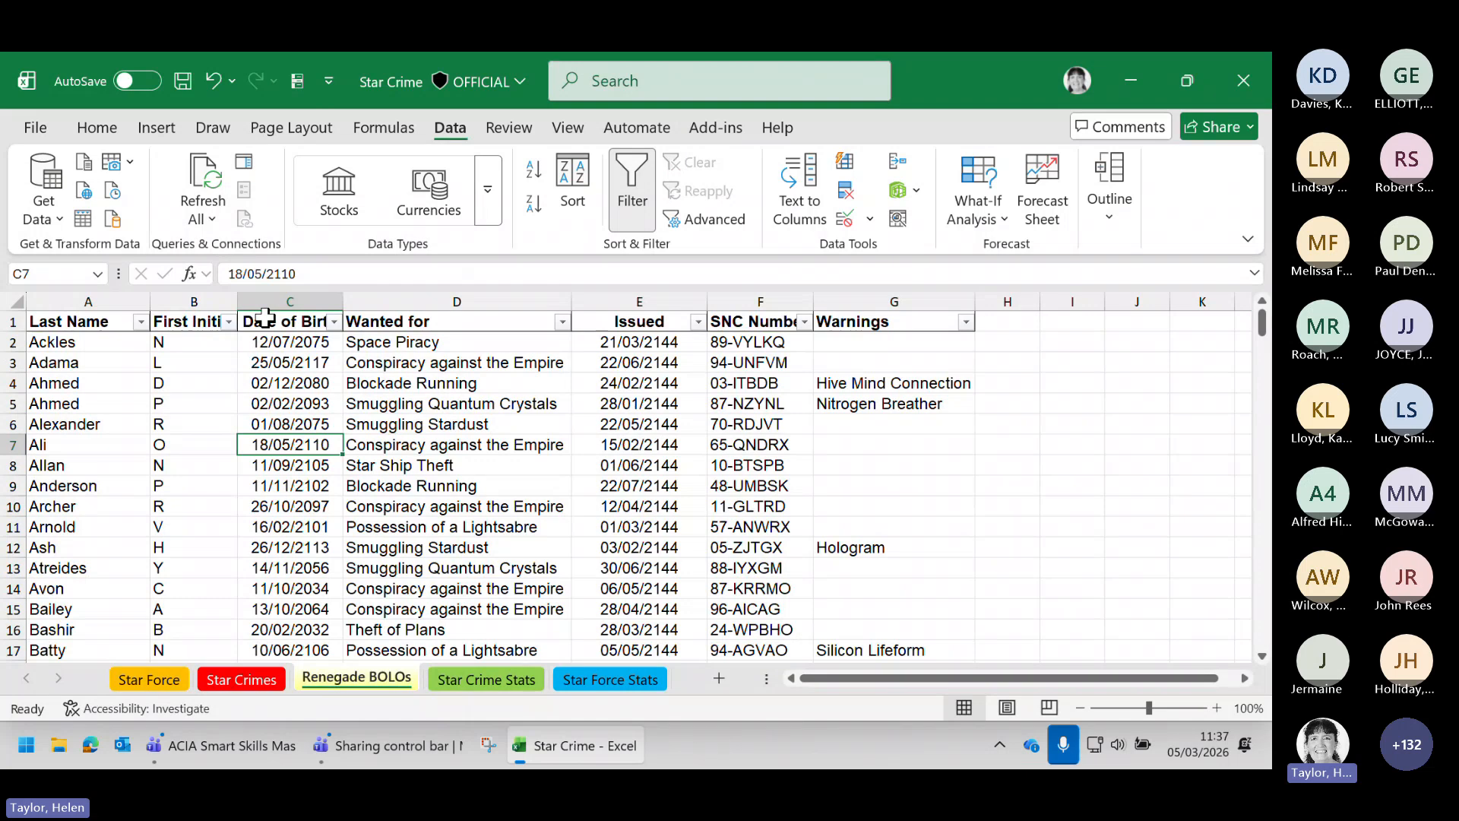
pyautogui.click(630, 196)
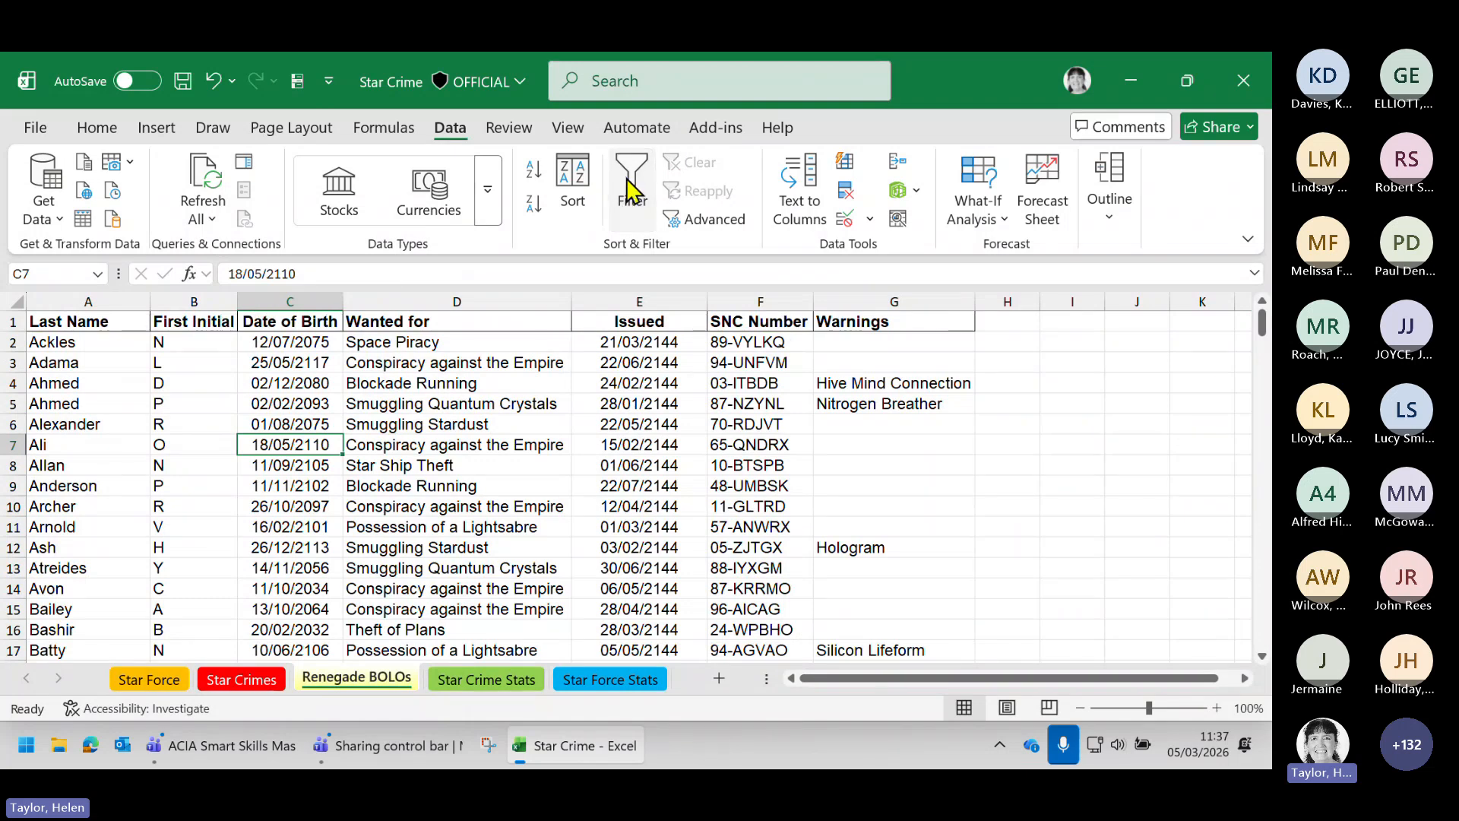
pyautogui.click(630, 190)
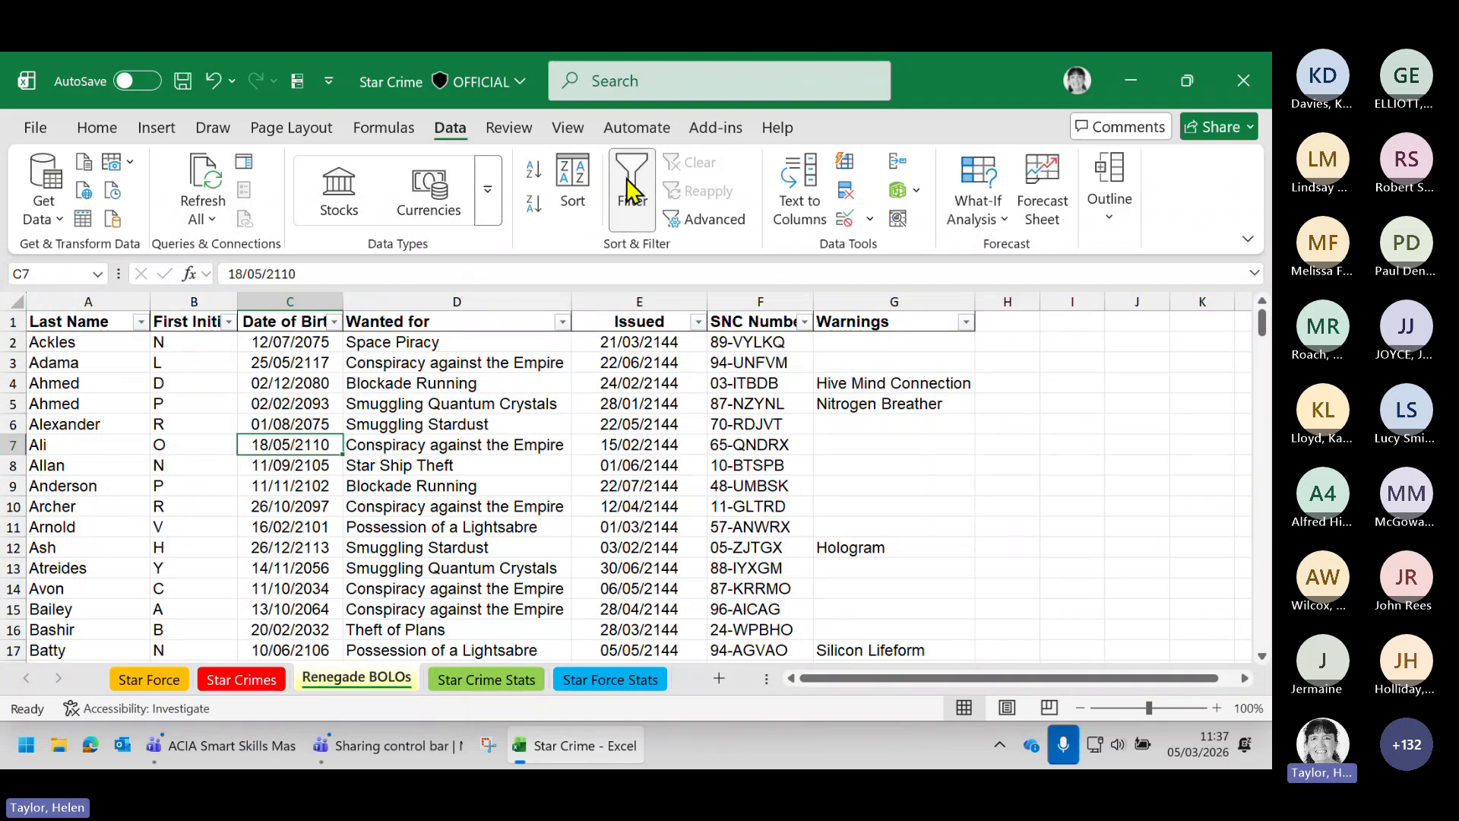
# Filter the Last Name column to only the second and third surnames in the list
pyautogui.click(142, 323)
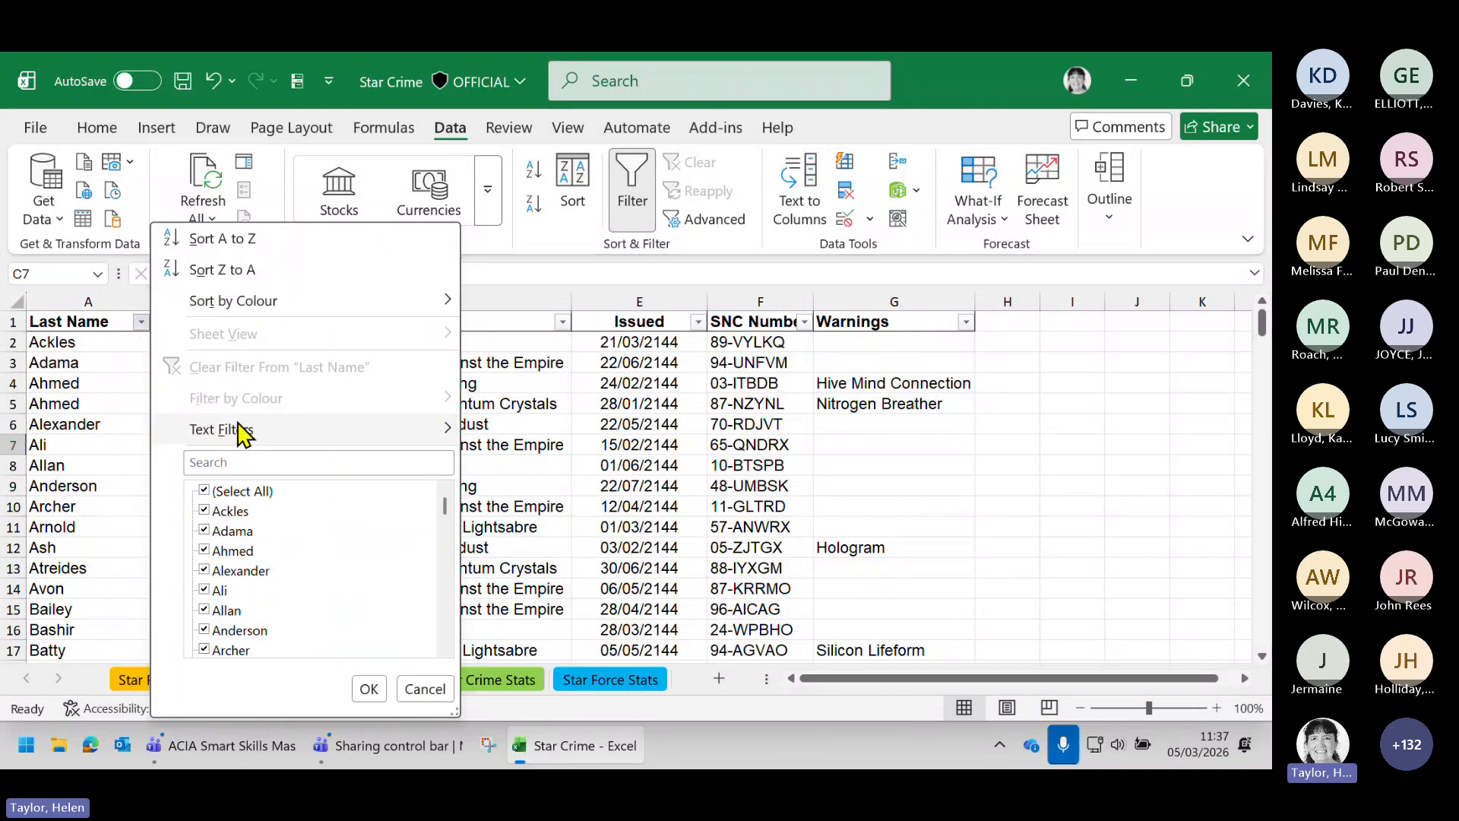
pyautogui.click(231, 492)
pyautogui.click(231, 531)
pyautogui.click(231, 550)
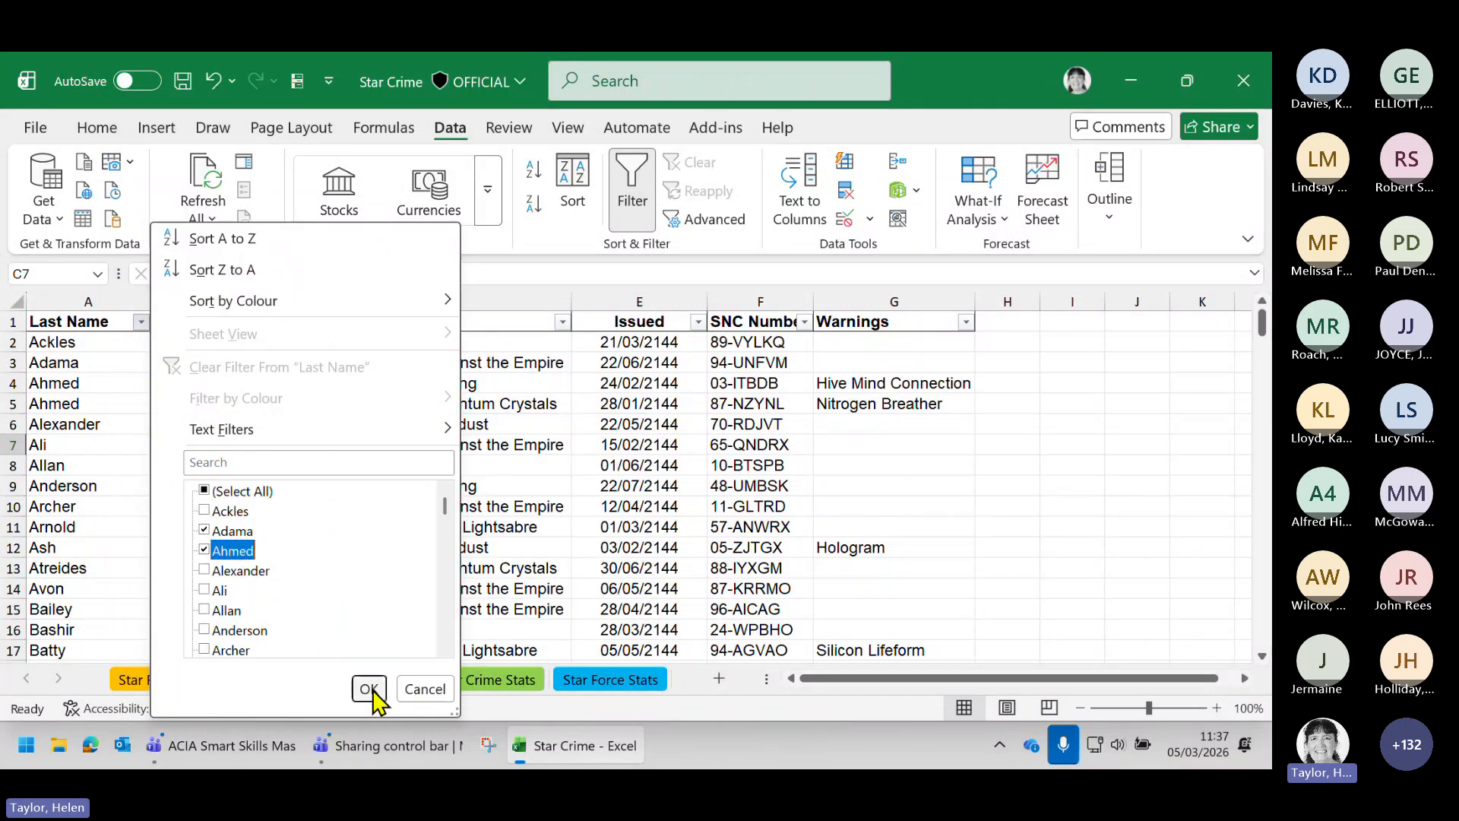
pyautogui.click(369, 689)
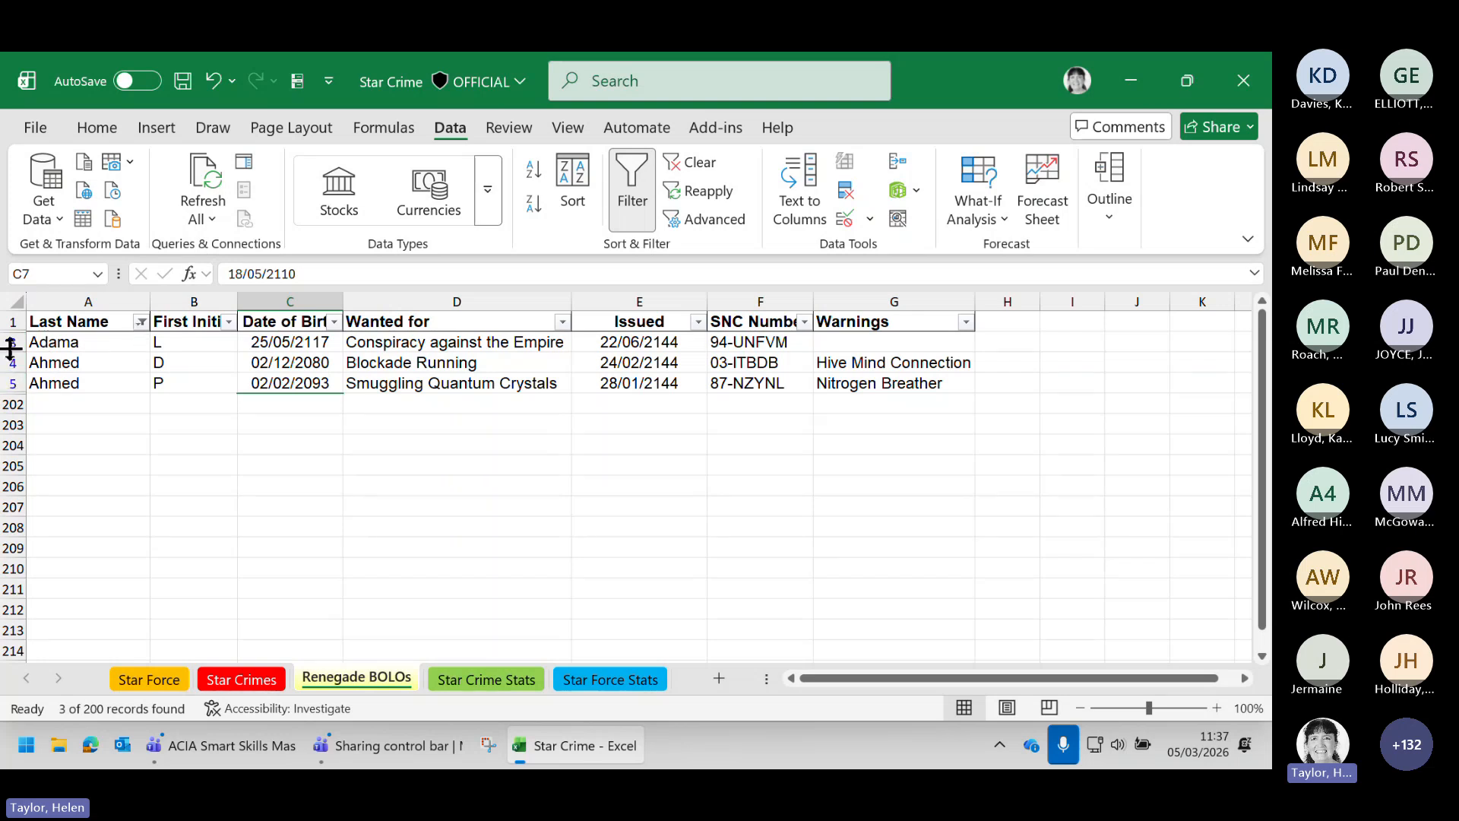
# Clear the Last Name filter and fill the whole of row 2 with yellow
pyautogui.click(141, 323)
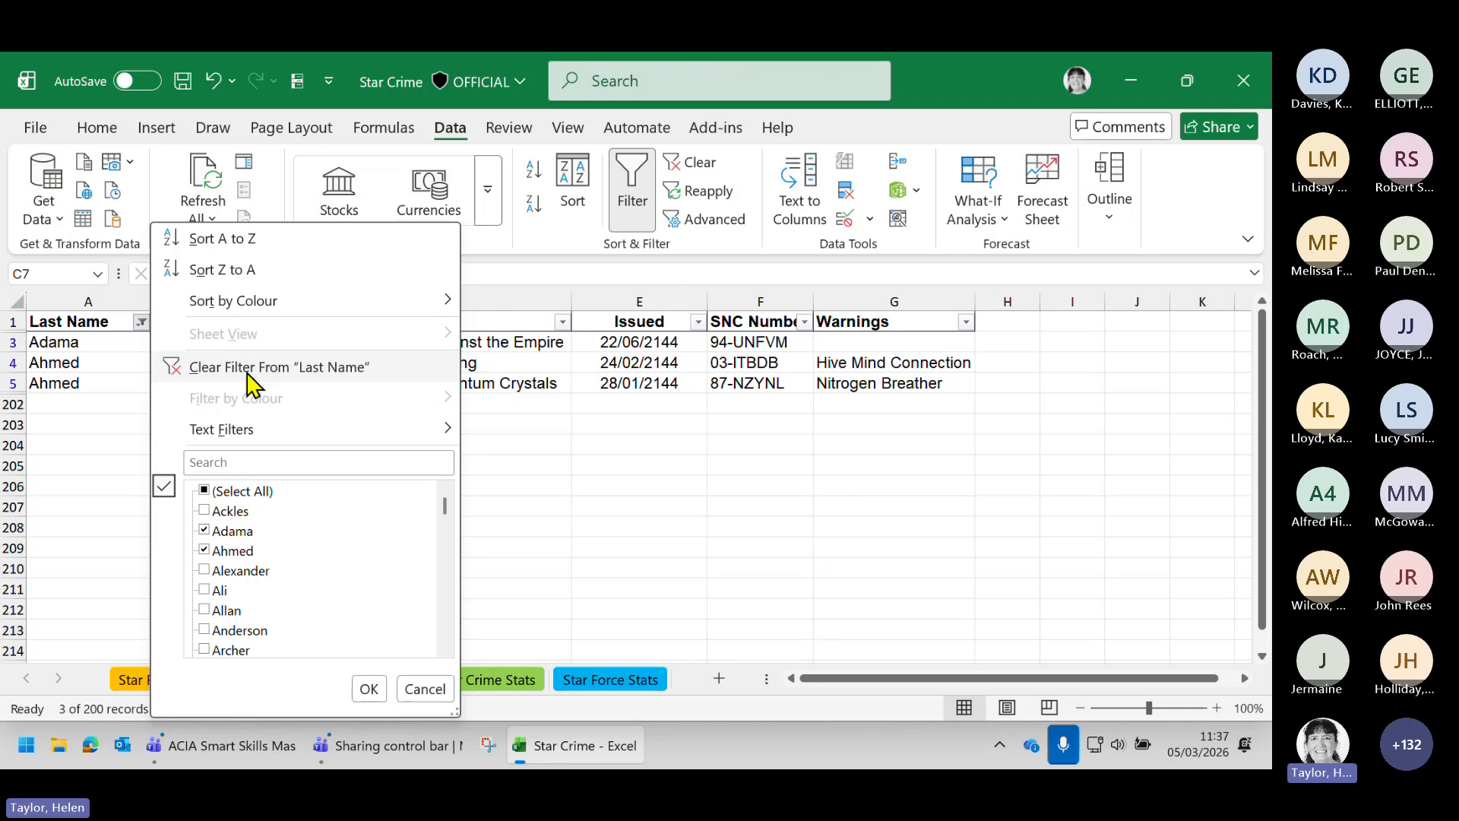
pyautogui.click(251, 368)
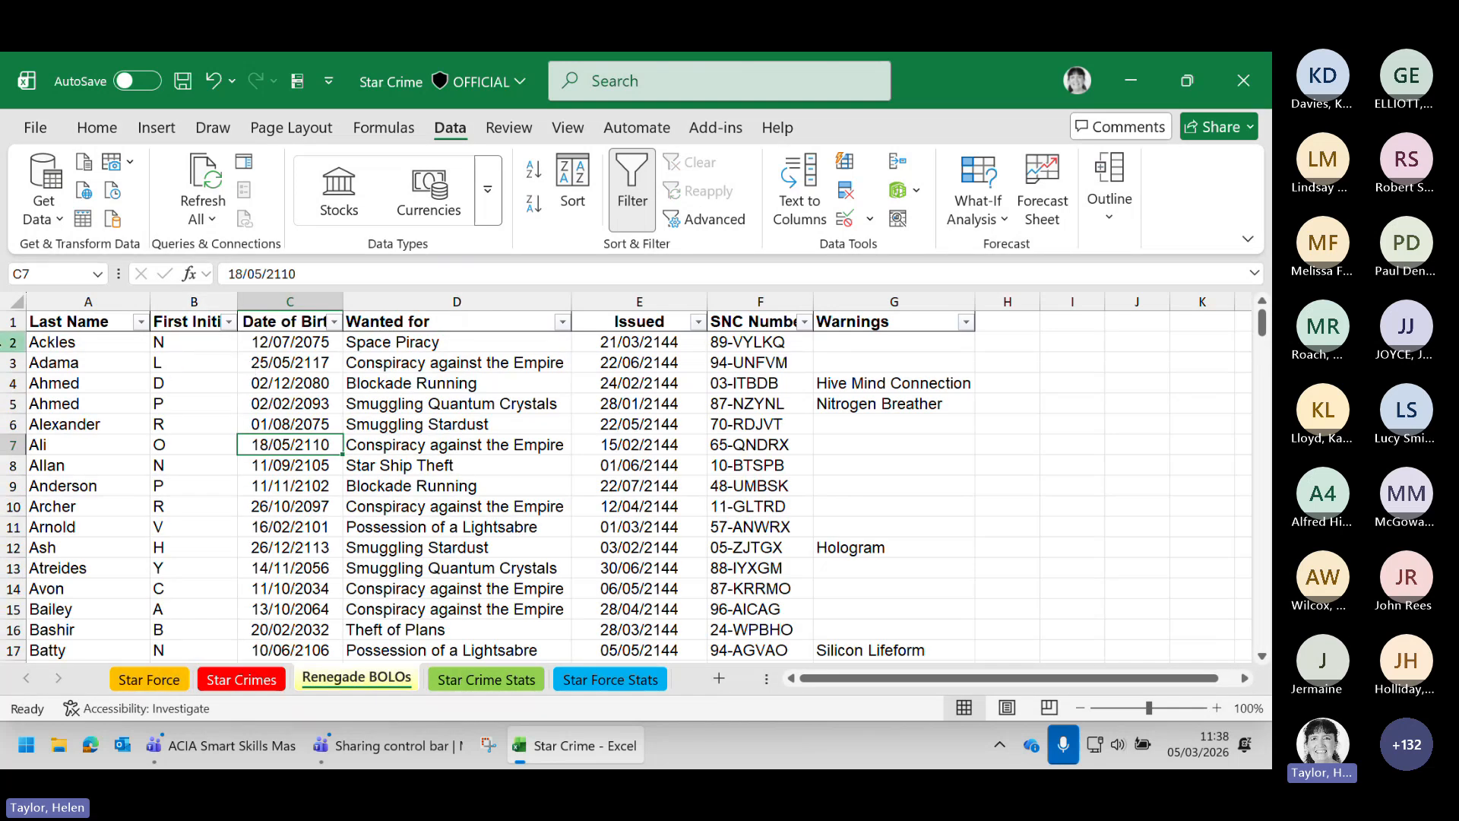
pyautogui.click(8, 342)
pyautogui.click(97, 127)
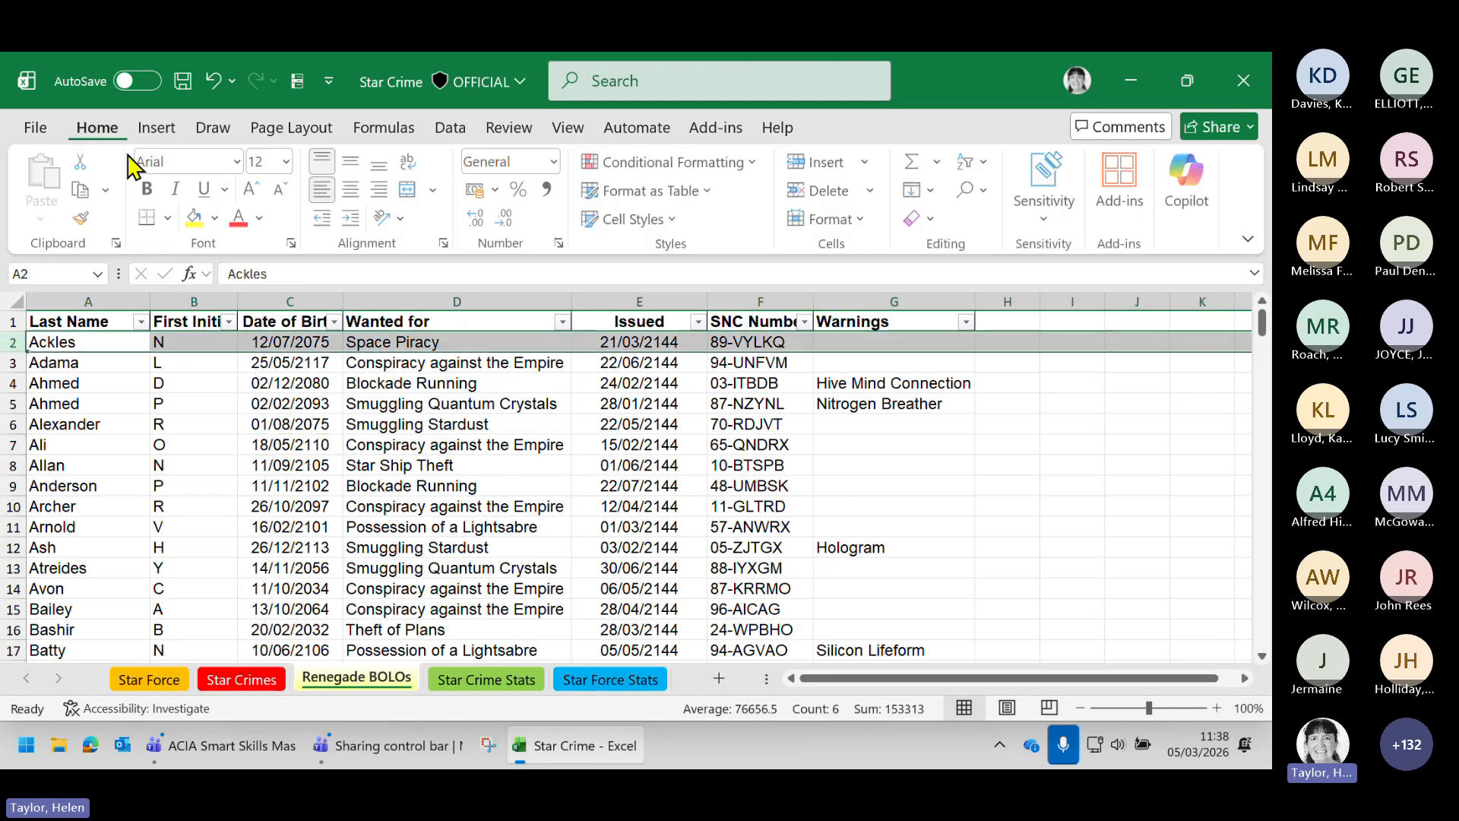
pyautogui.click(191, 219)
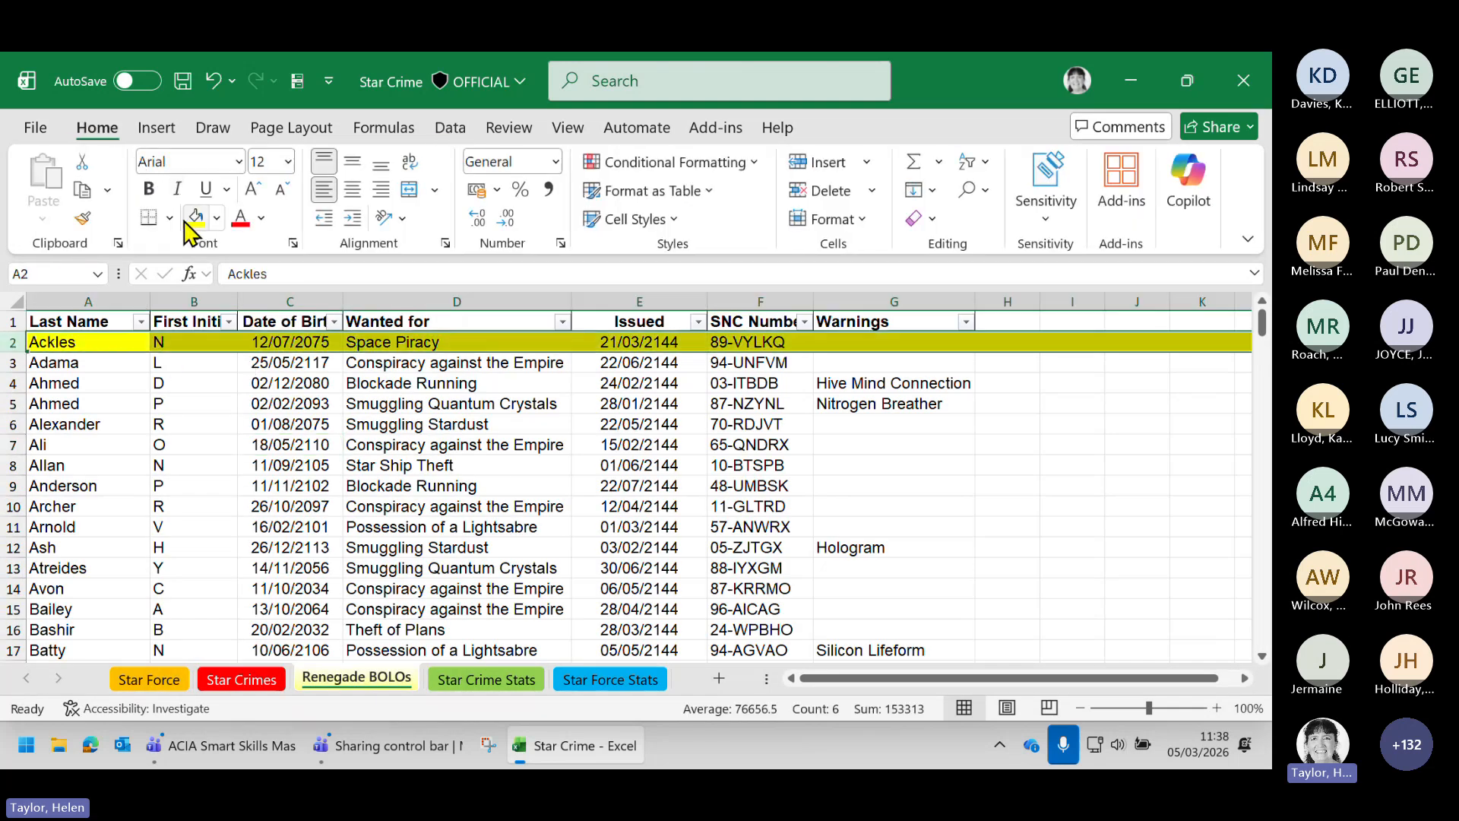
# Copy row 2's yellow formatting onto rows 8, 13, 14 and 28 with Format Painter
pyautogui.click(82, 220)
pyautogui.click(13, 465)
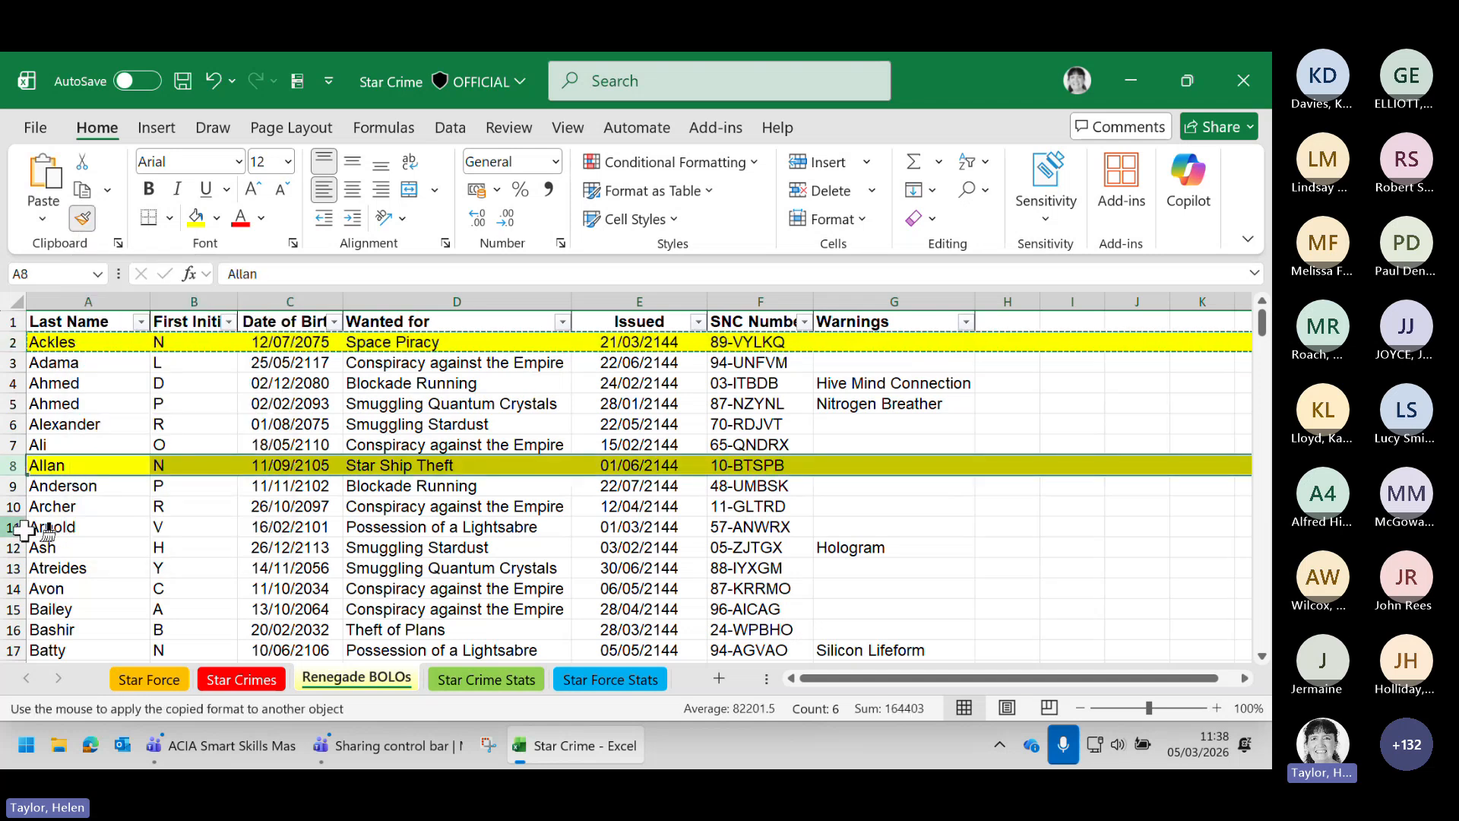
pyautogui.click(23, 567)
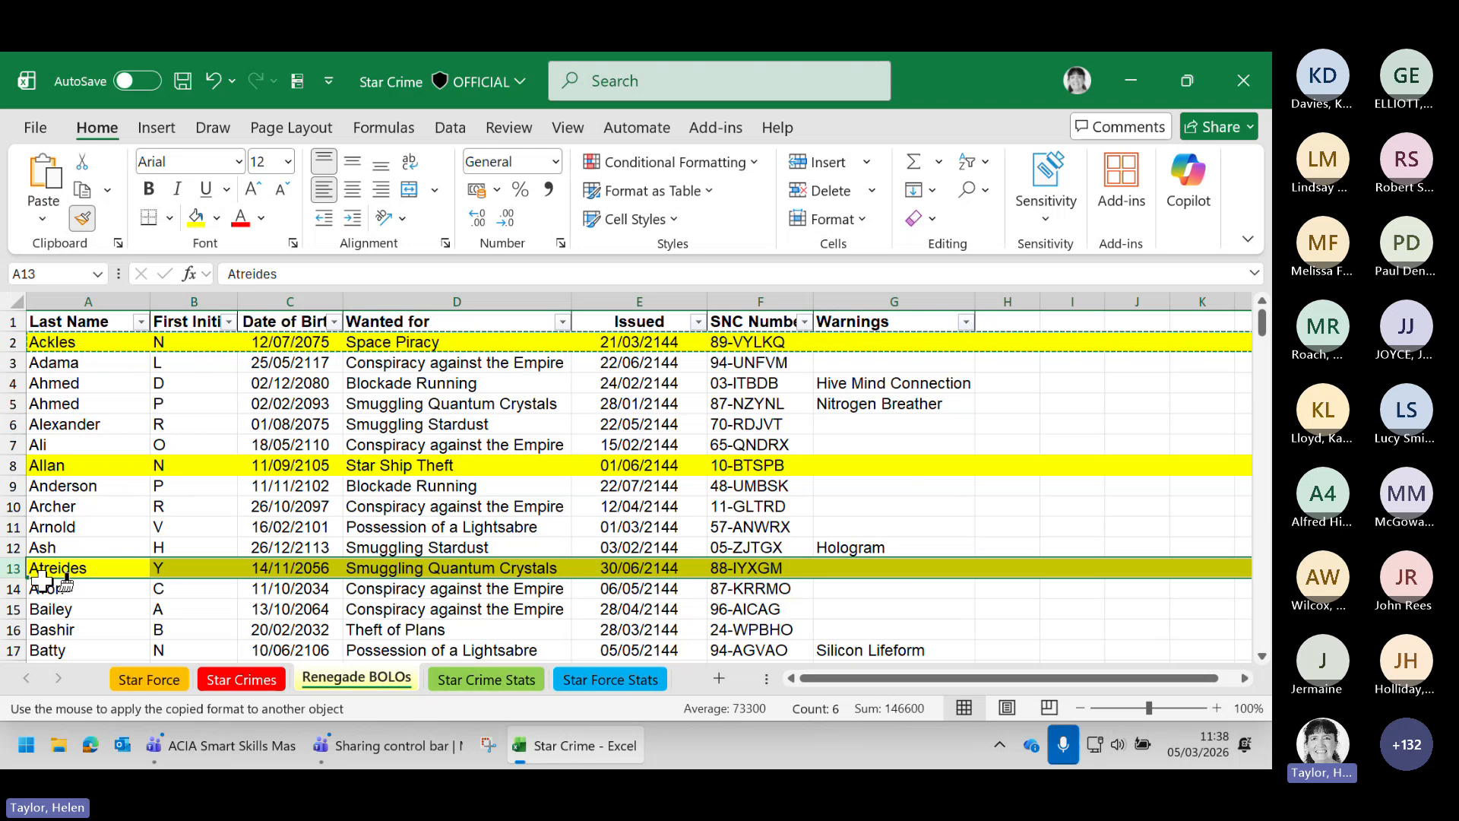
pyautogui.click(11, 589)
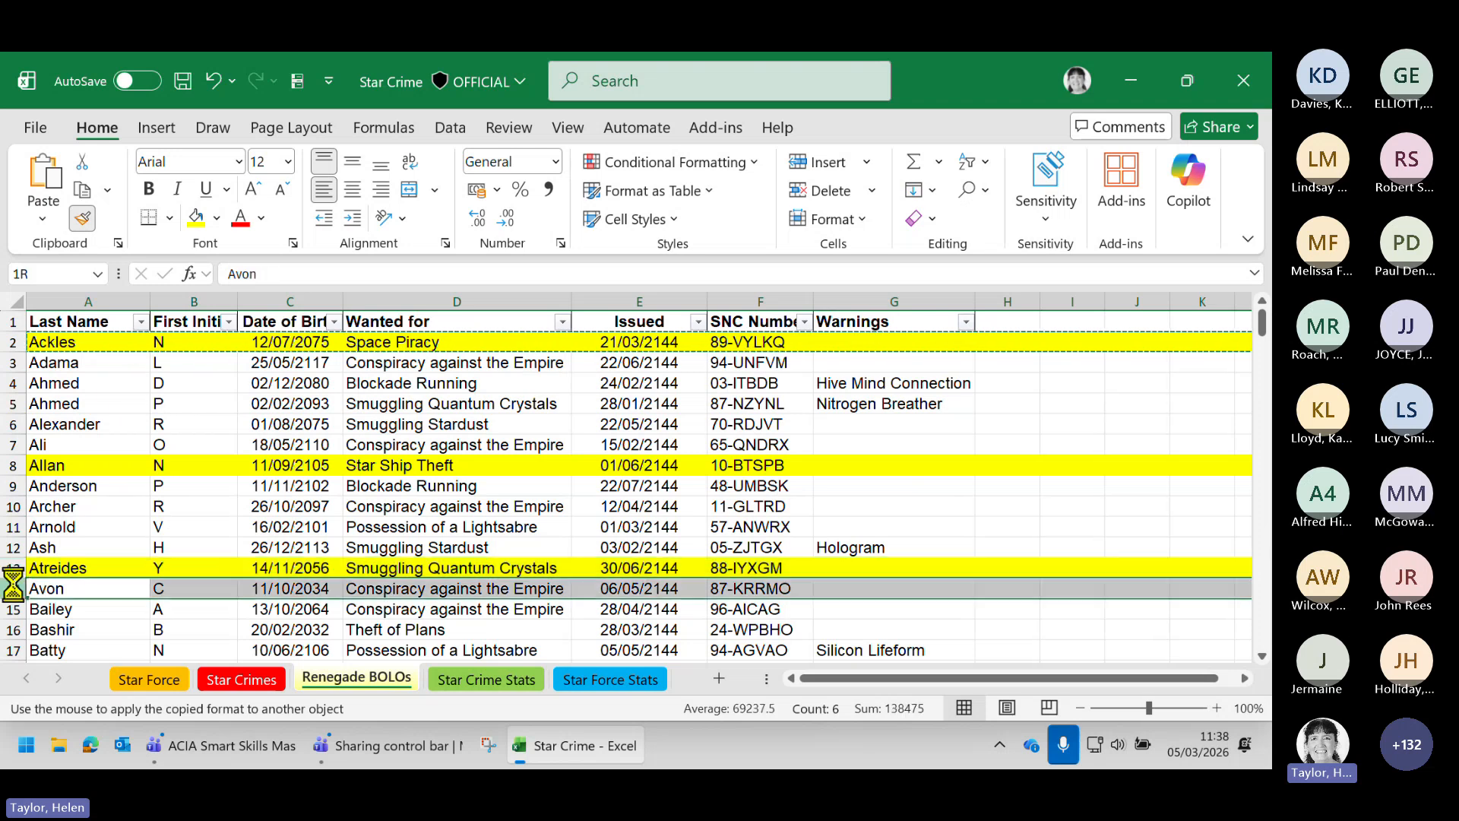
pyautogui.scroll(-6, 13, 491)
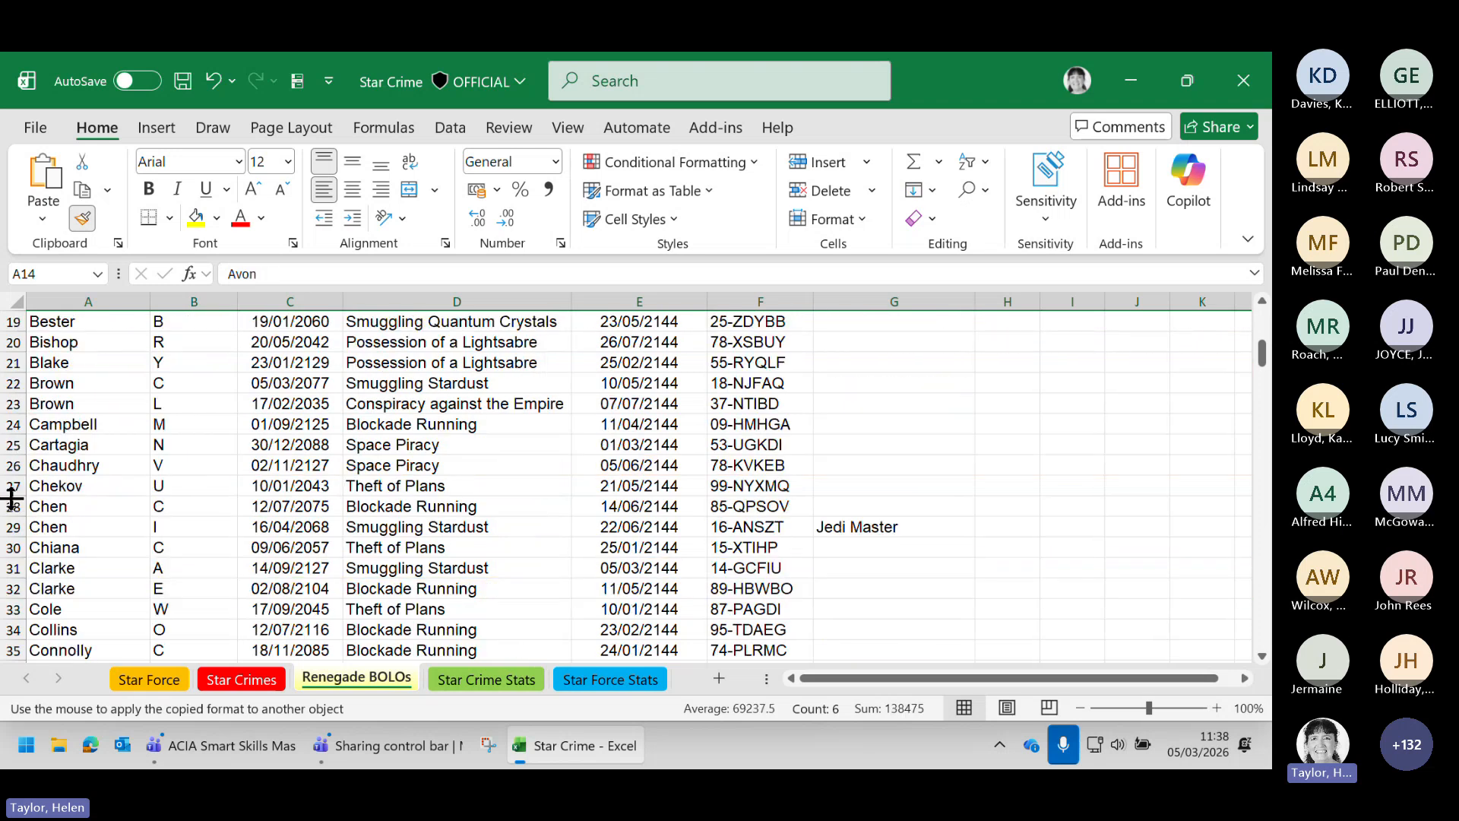
pyautogui.click(12, 501)
pyautogui.scroll(4, 373, 440)
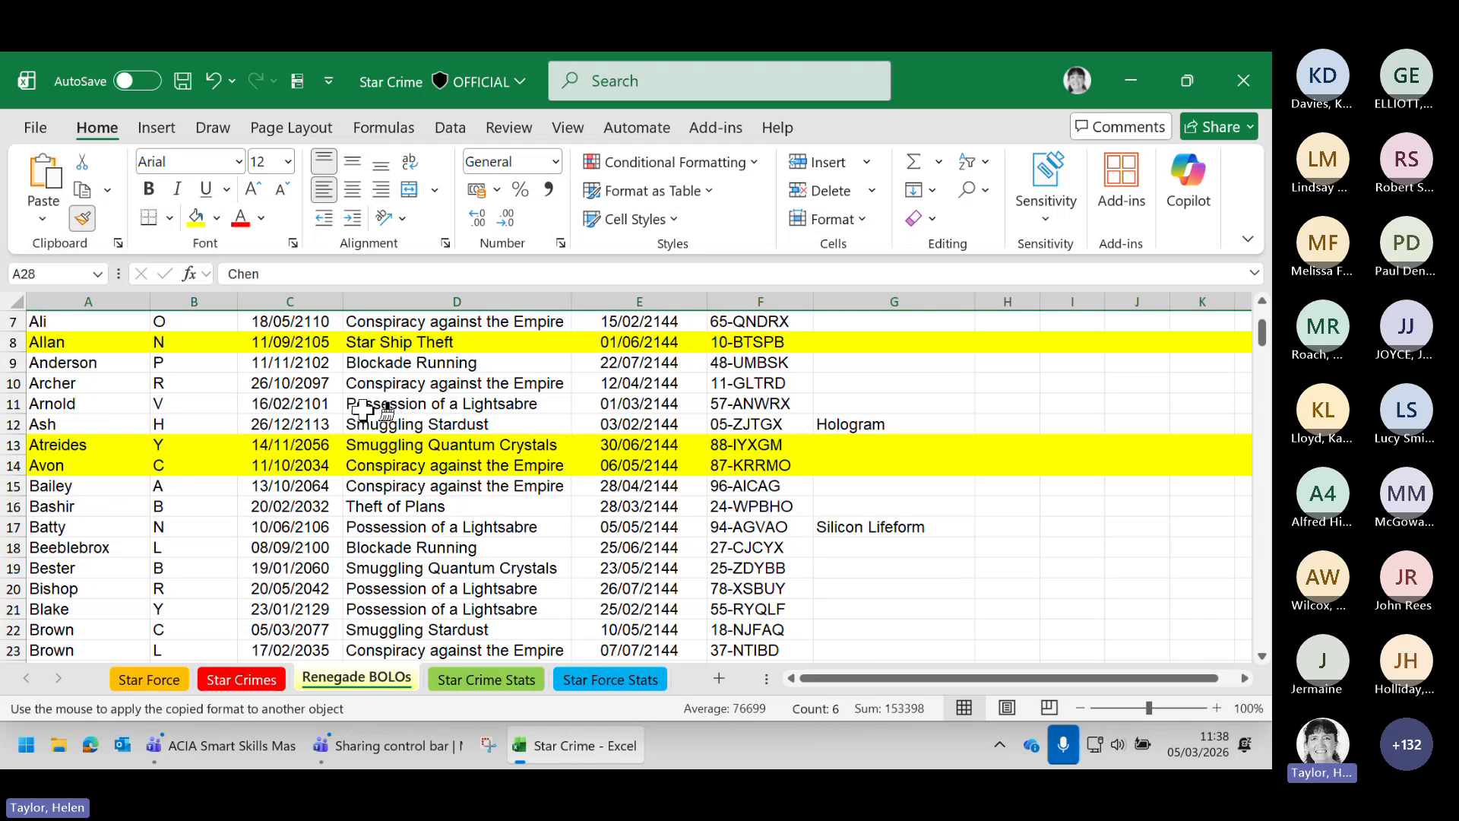
pyautogui.scroll(2, 364, 410)
pyautogui.press('Escape')
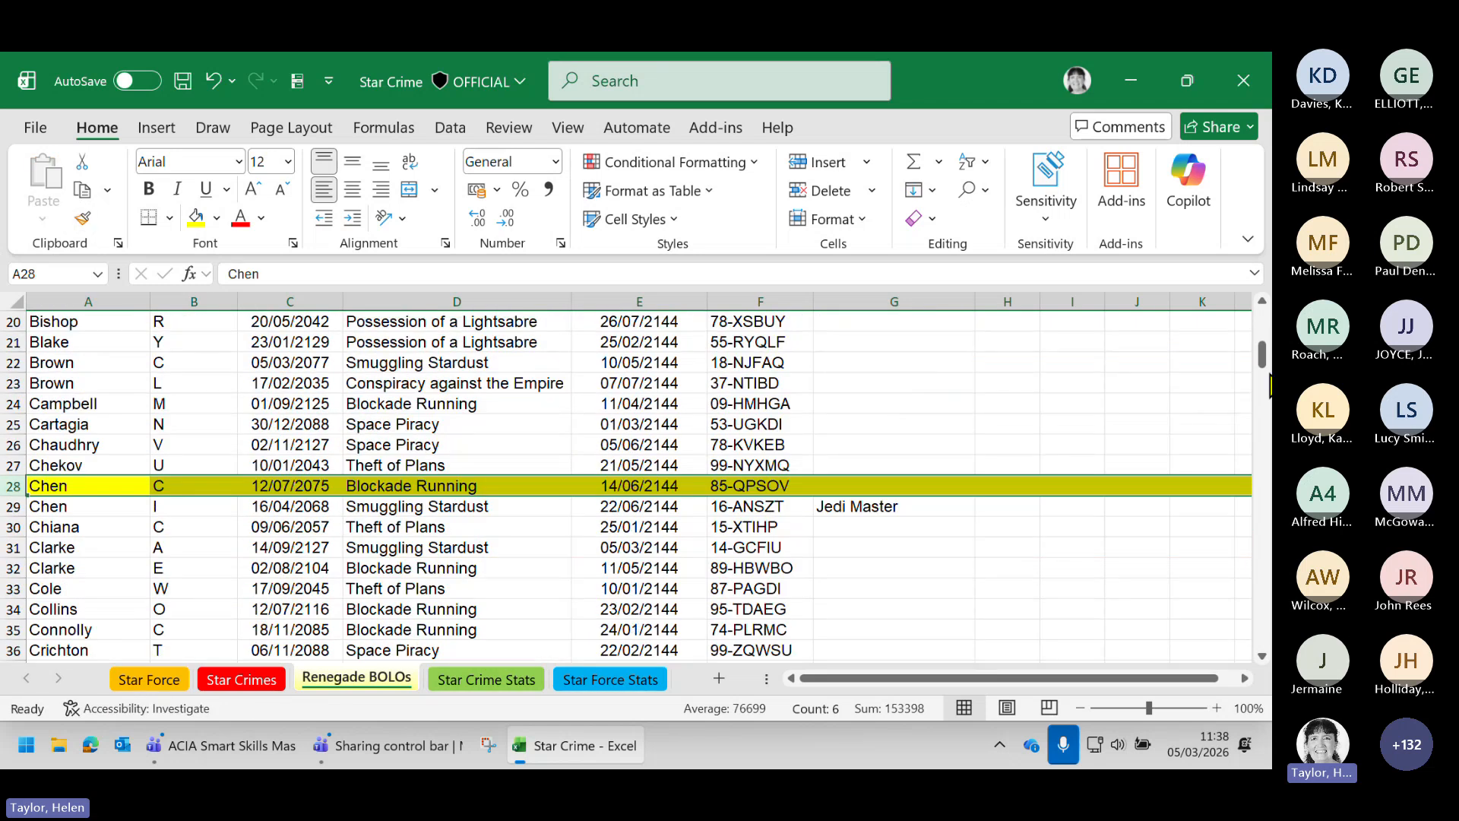
# Filter the Last Name column by yellow cell colour and clear that filter again
pyautogui.hotkey('ctrl', 'Home')
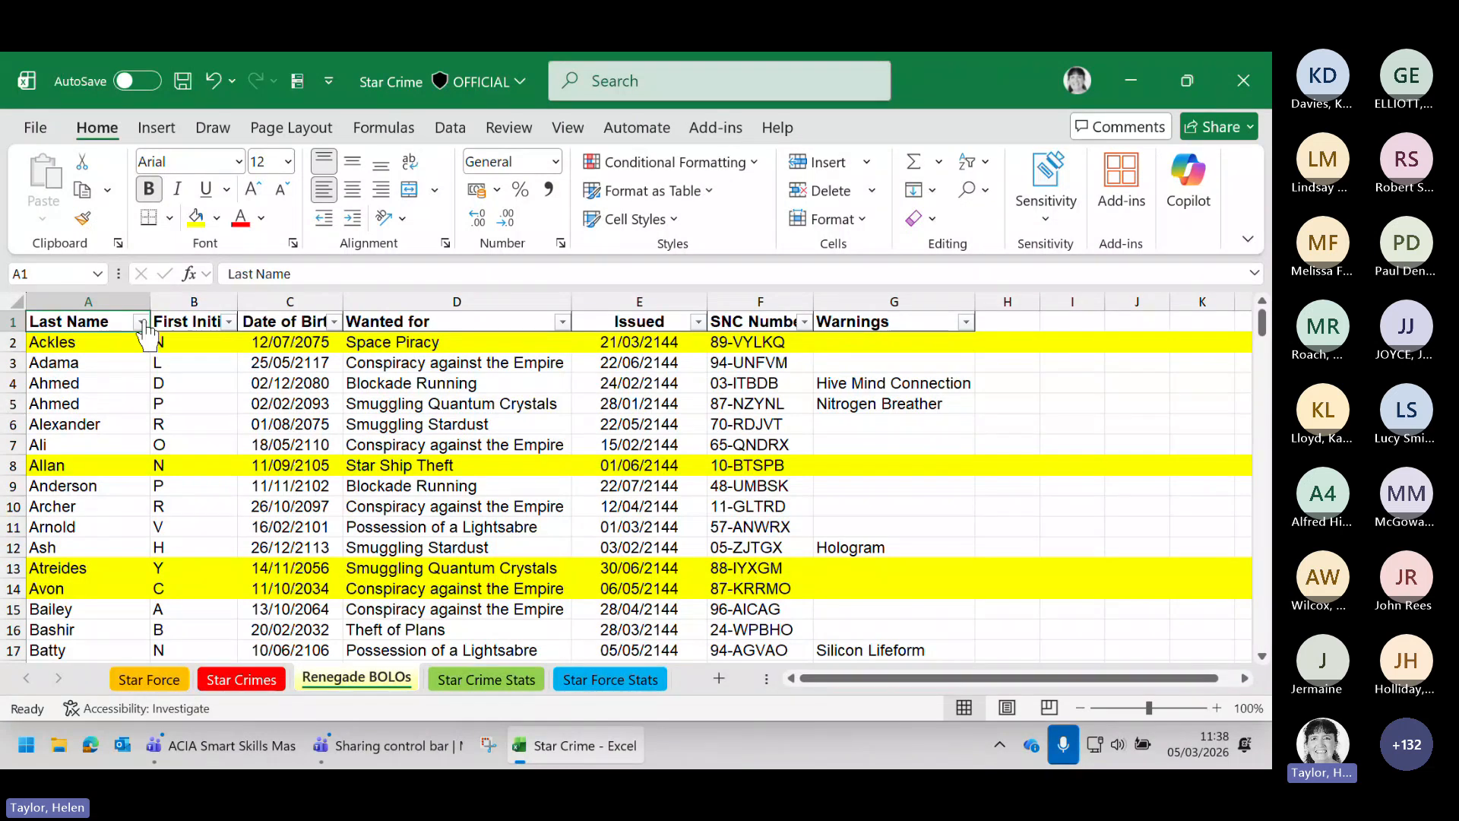
pyautogui.click(143, 323)
pyautogui.moveTo(273, 401)
pyautogui.click(544, 424)
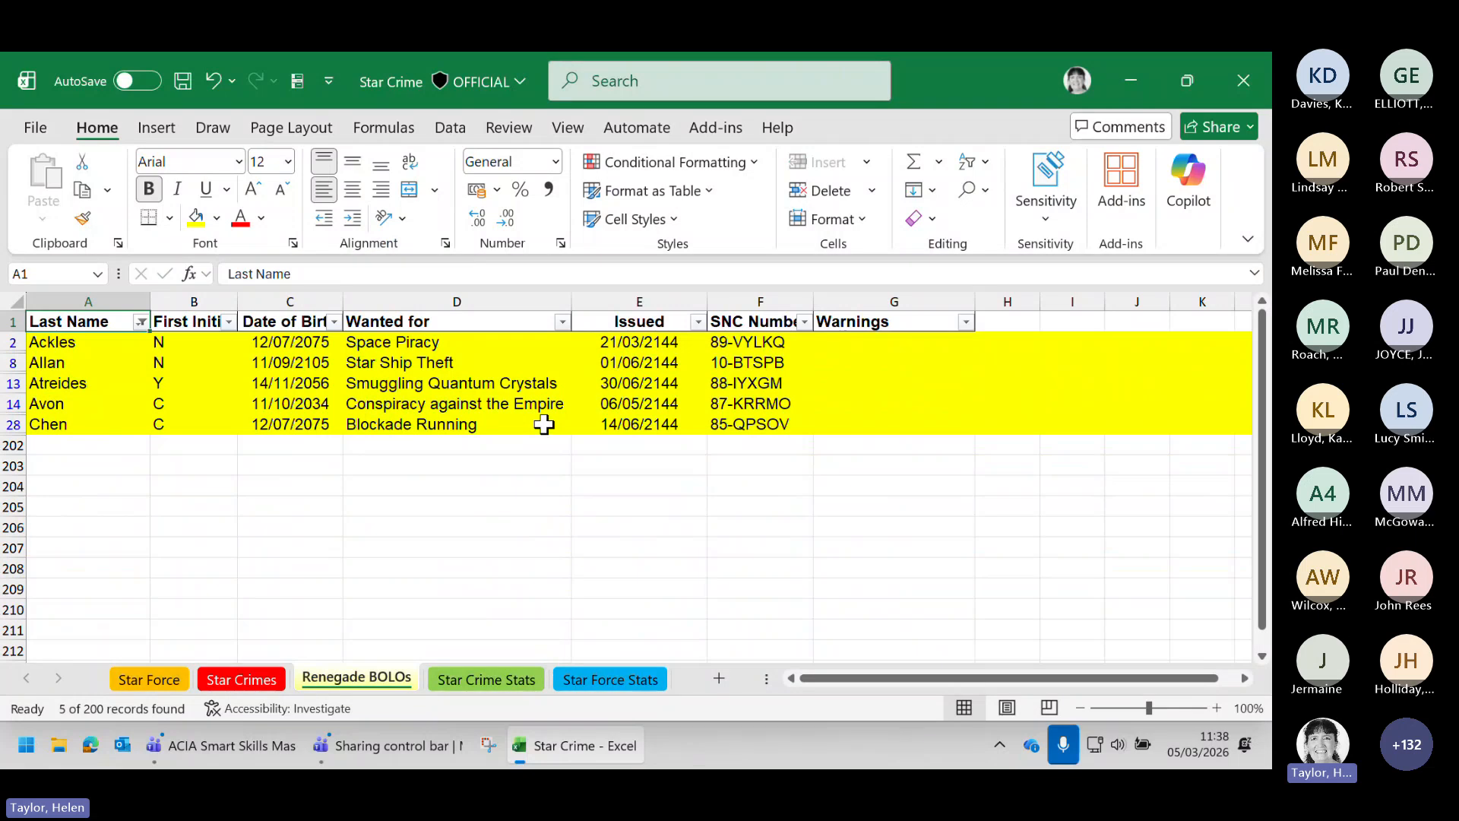
pyautogui.click(140, 324)
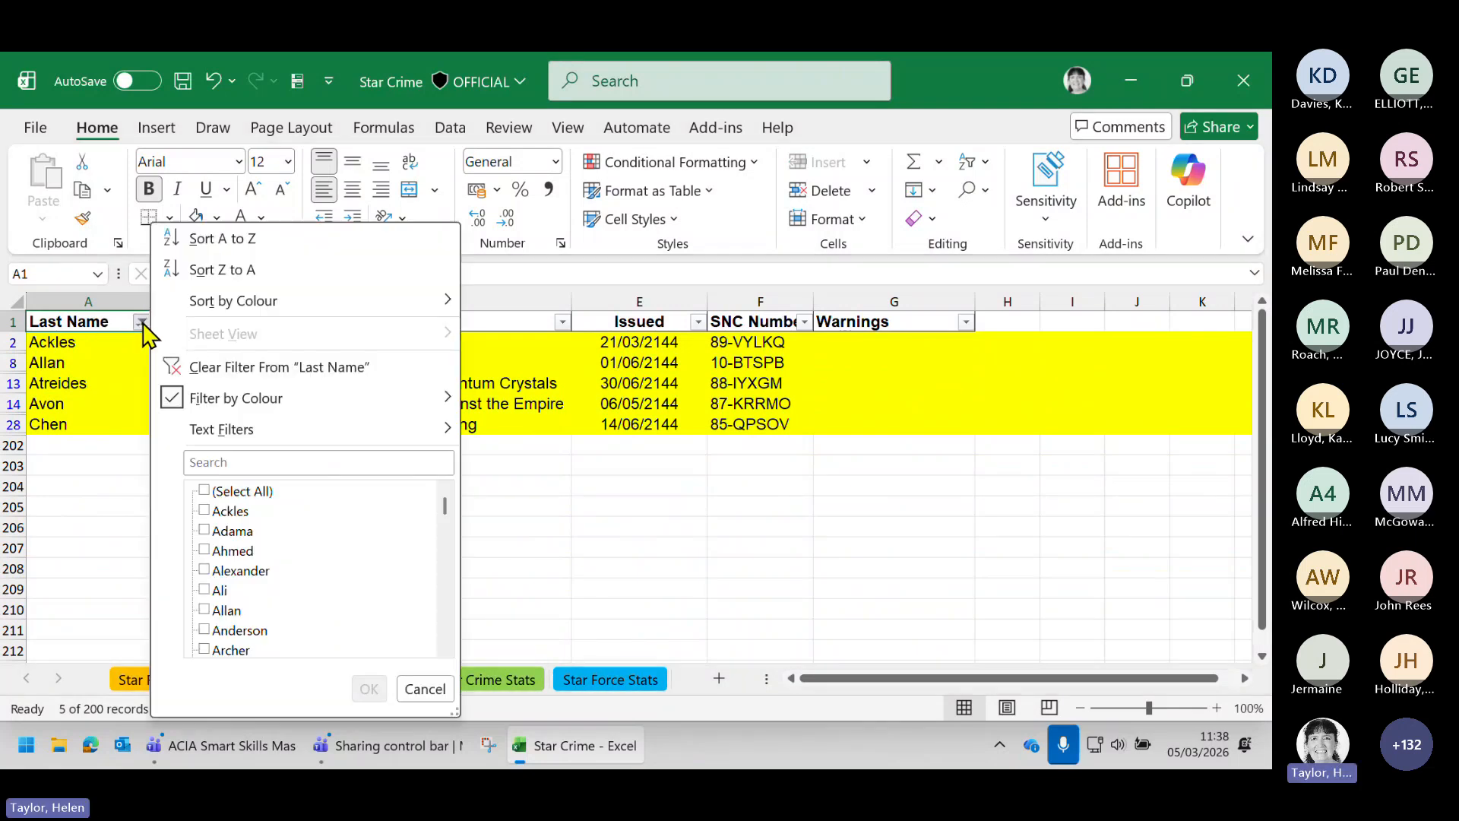
pyautogui.click(241, 367)
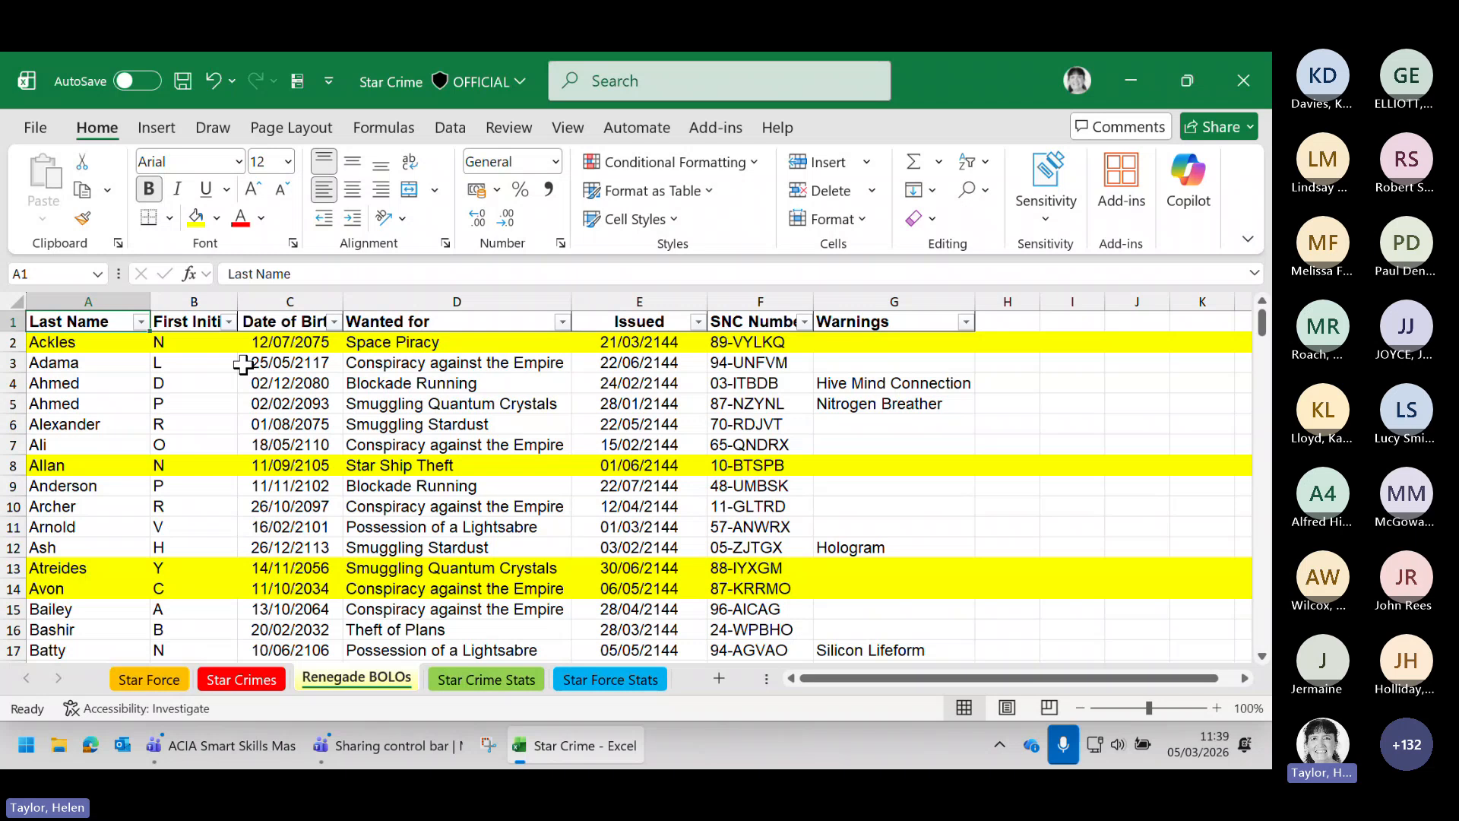
pyautogui.hotkey('ctrl', 'shift', 'End')
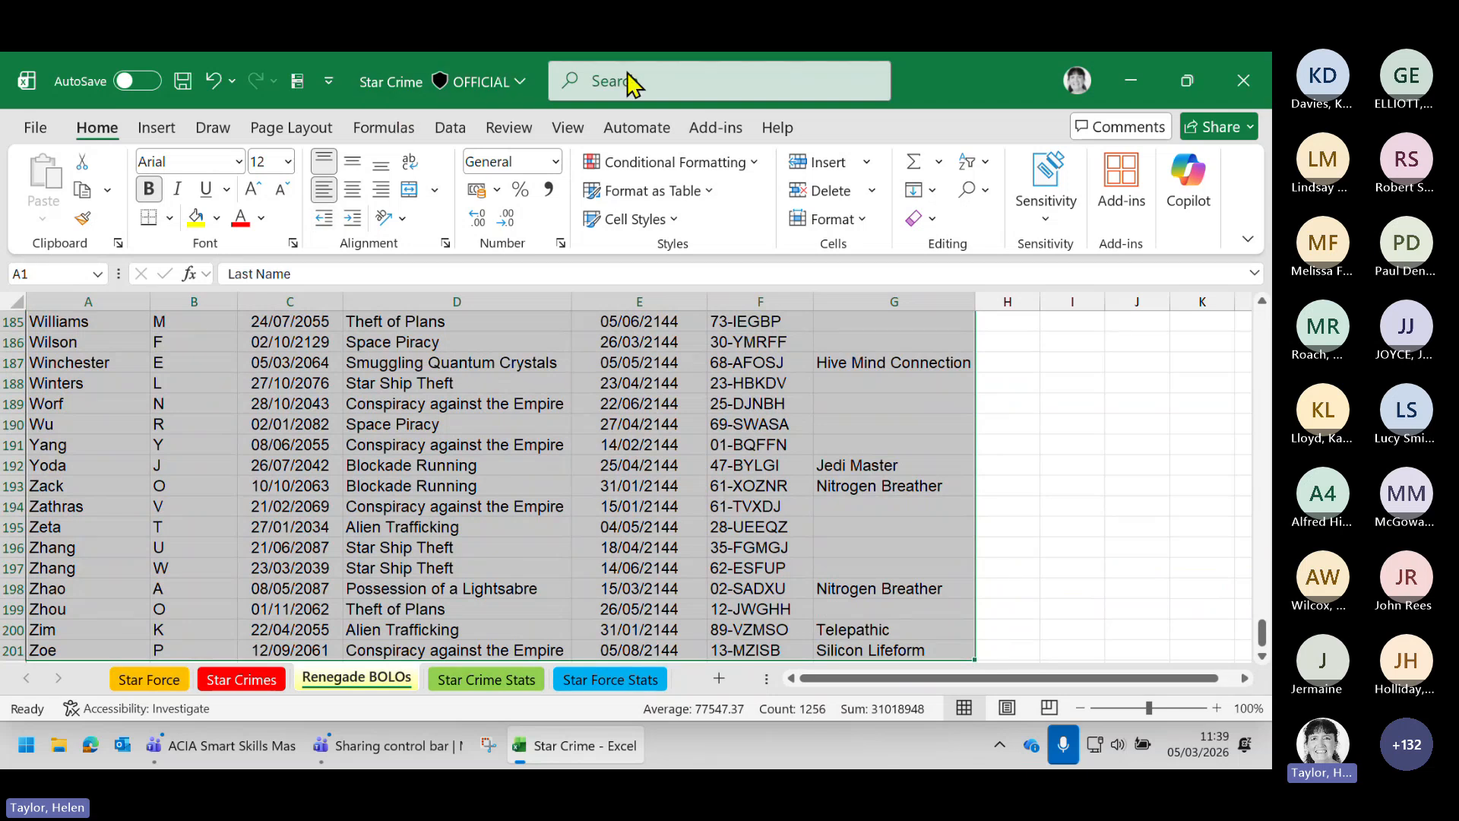
pyautogui.click(1134, 401)
pyautogui.scroll(9, 1127, 384)
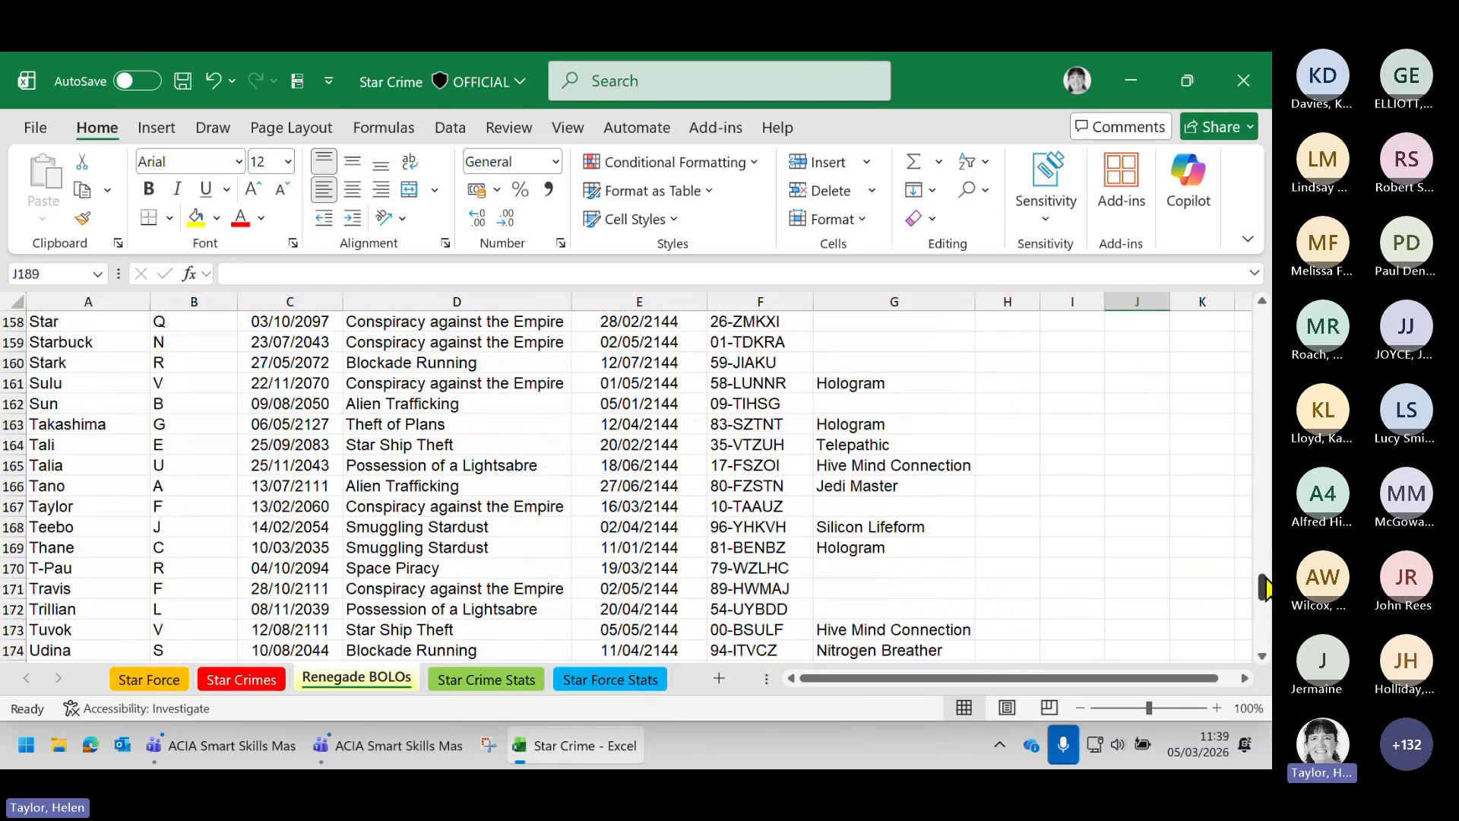
pyautogui.moveTo(1263, 589); pyautogui.dragTo(1263, 315)
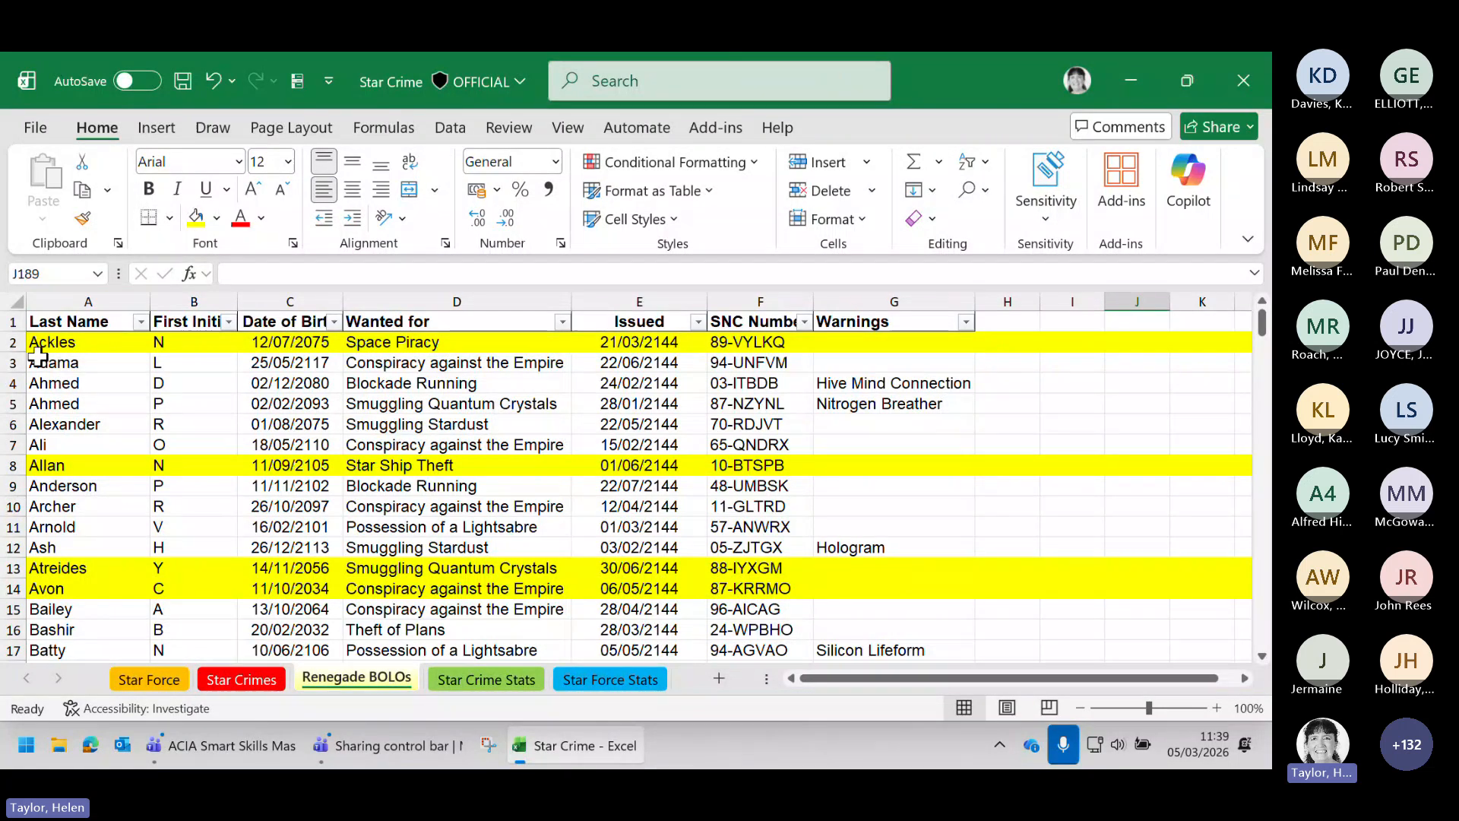
# Remove the yellow fill by copying row 3's plain formatting onto rows 2 to 15 with Format Painter
pyautogui.click(13, 362)
pyautogui.click(83, 220)
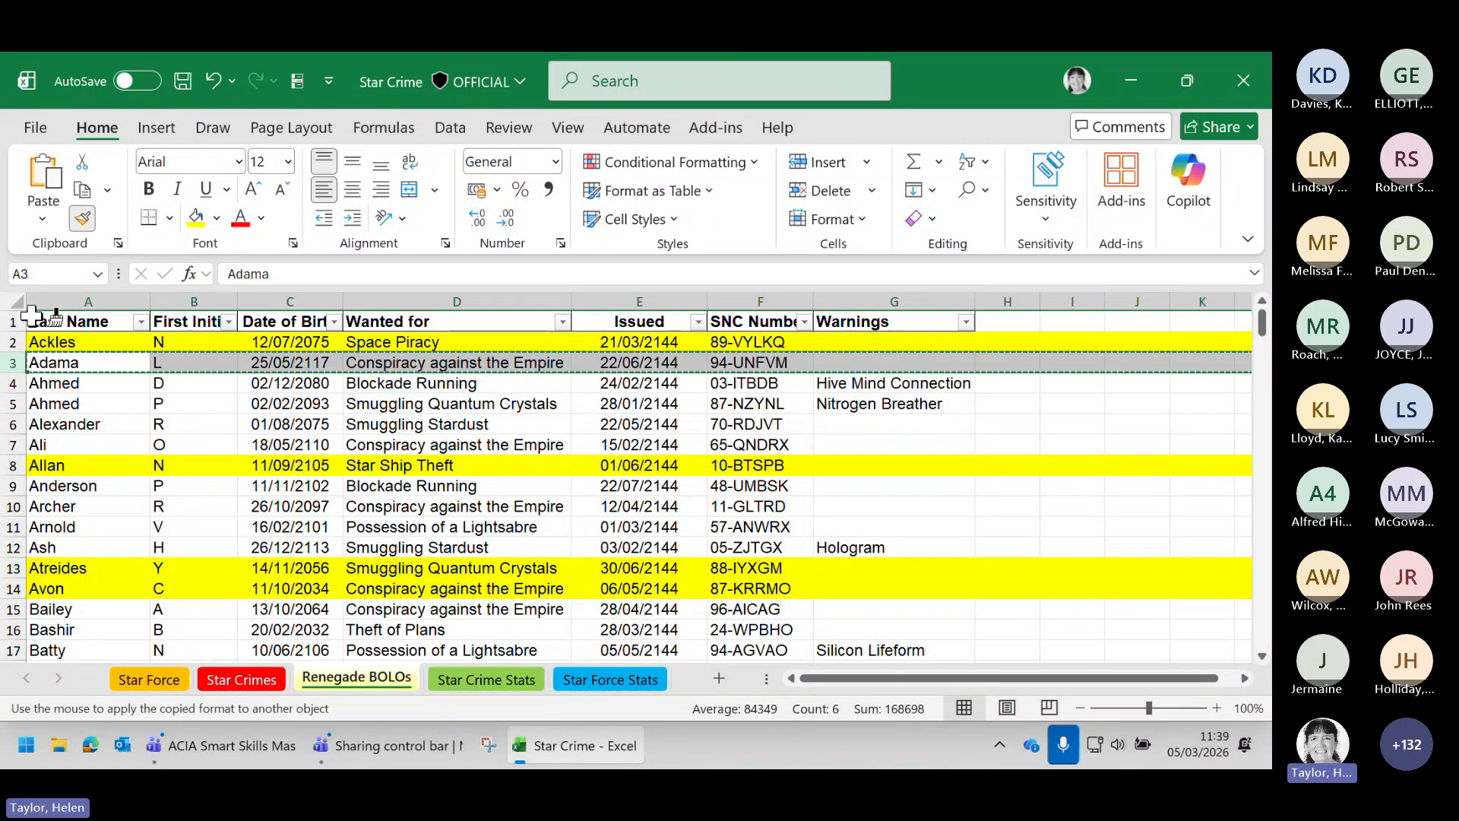
pyautogui.moveTo(13, 344); pyautogui.dragTo(13, 609)
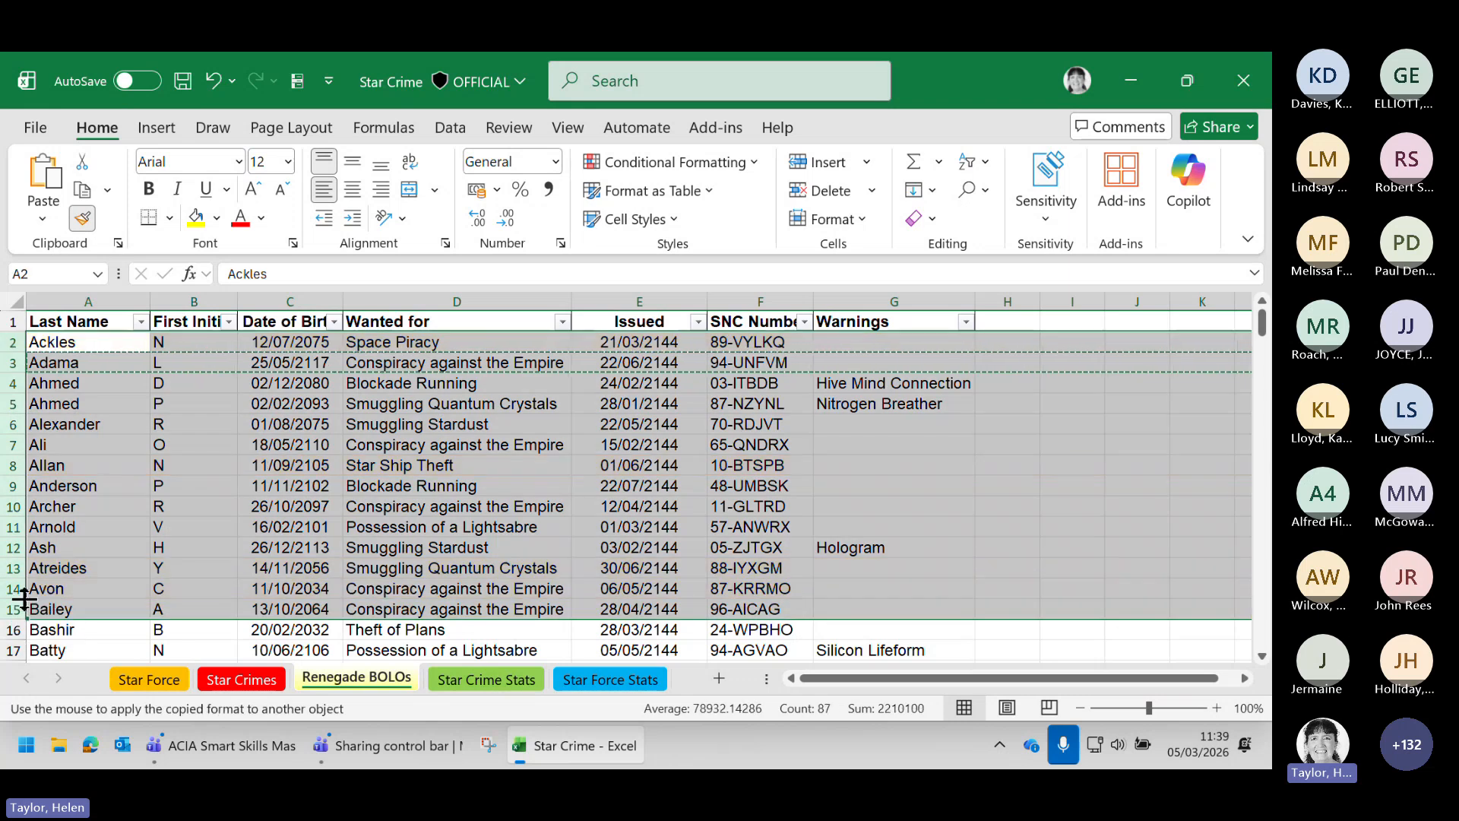
# With only cell D9 selected, turn off the header filters
pyautogui.click(490, 482)
pyautogui.click(618, 465)
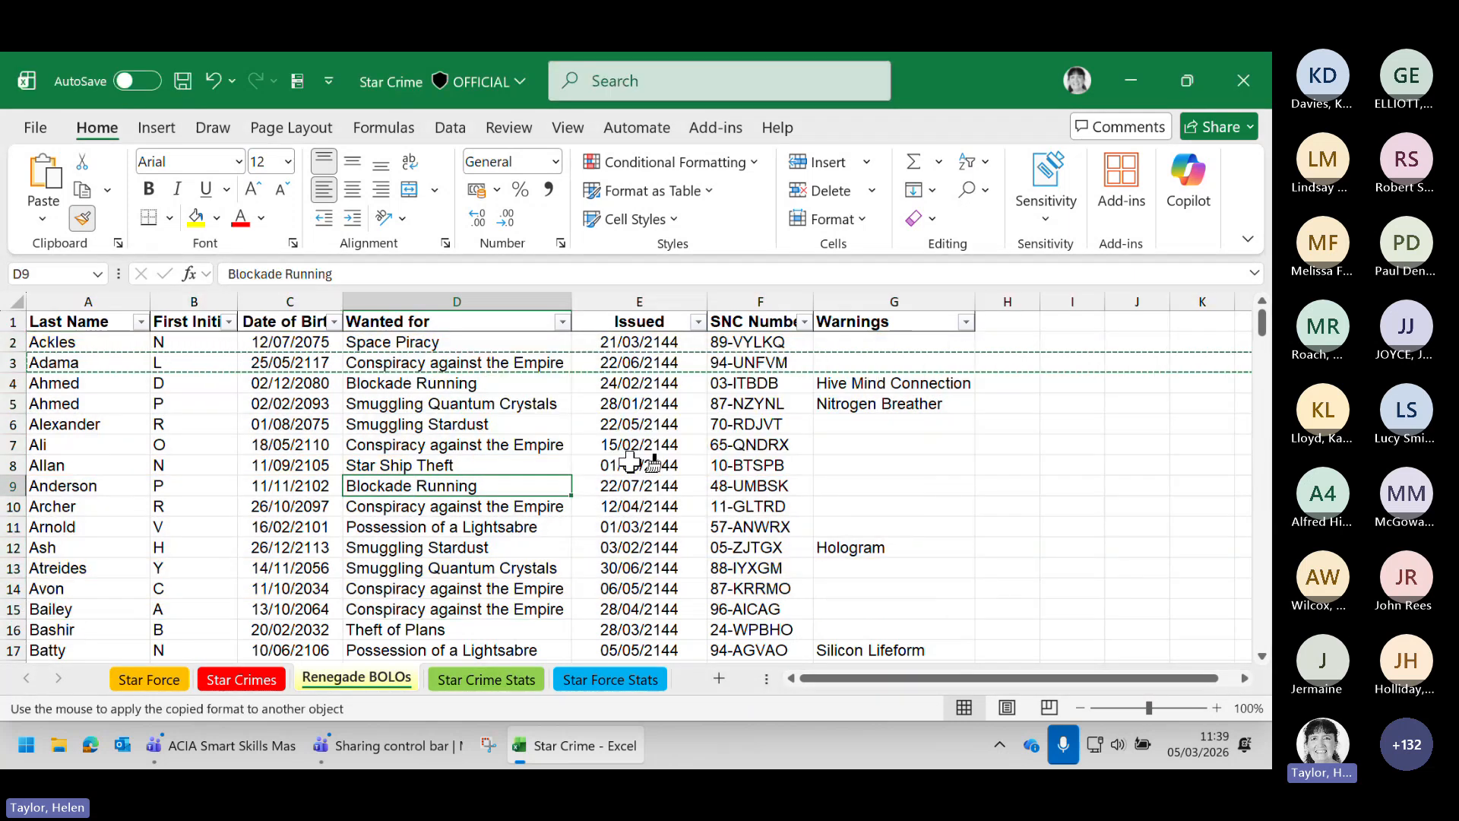
pyautogui.click(450, 128)
pyautogui.click(630, 199)
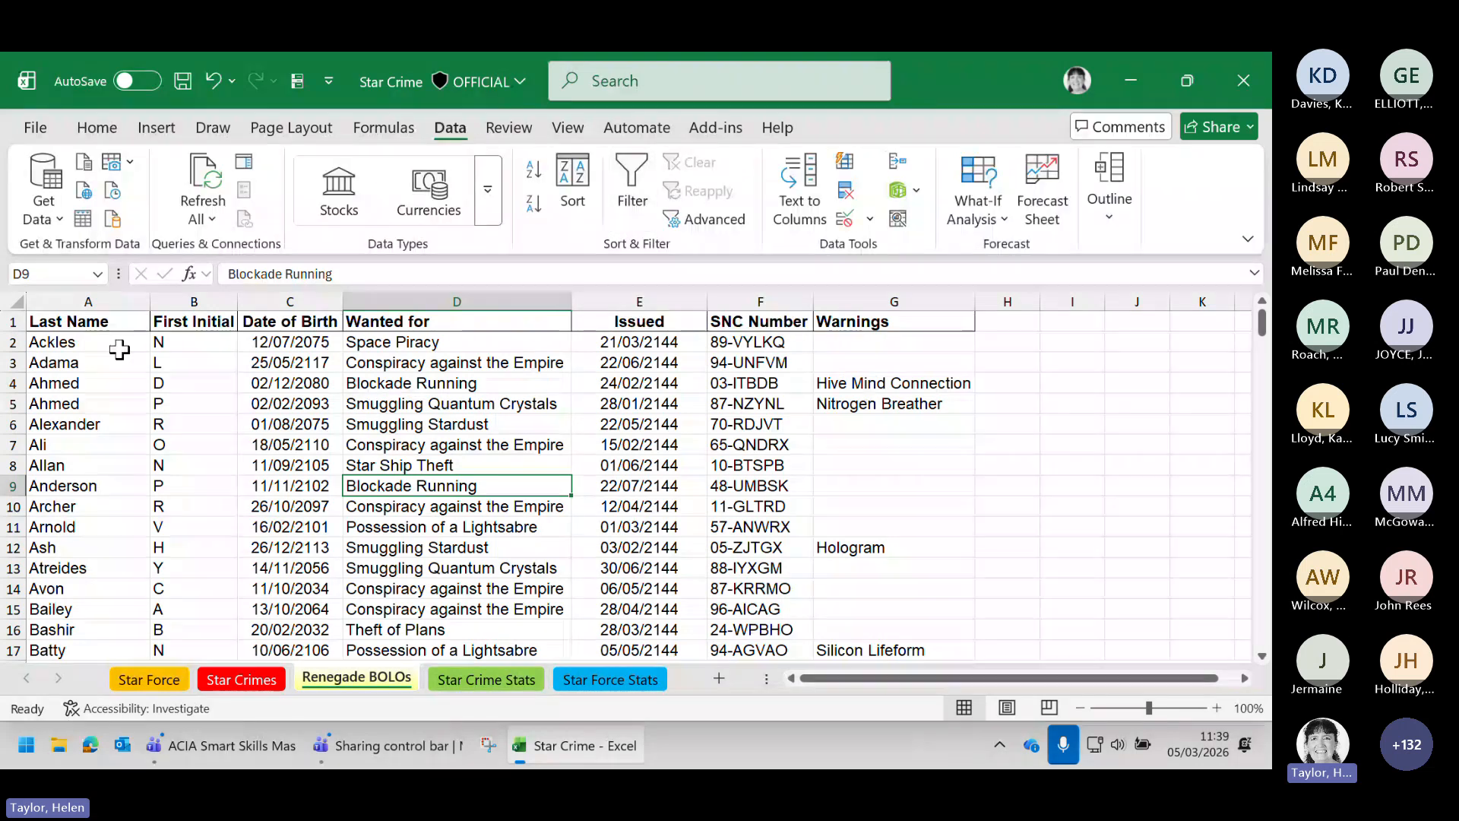
# Convert the data range A1:G201 into a table with headers
pyautogui.click(52, 321)
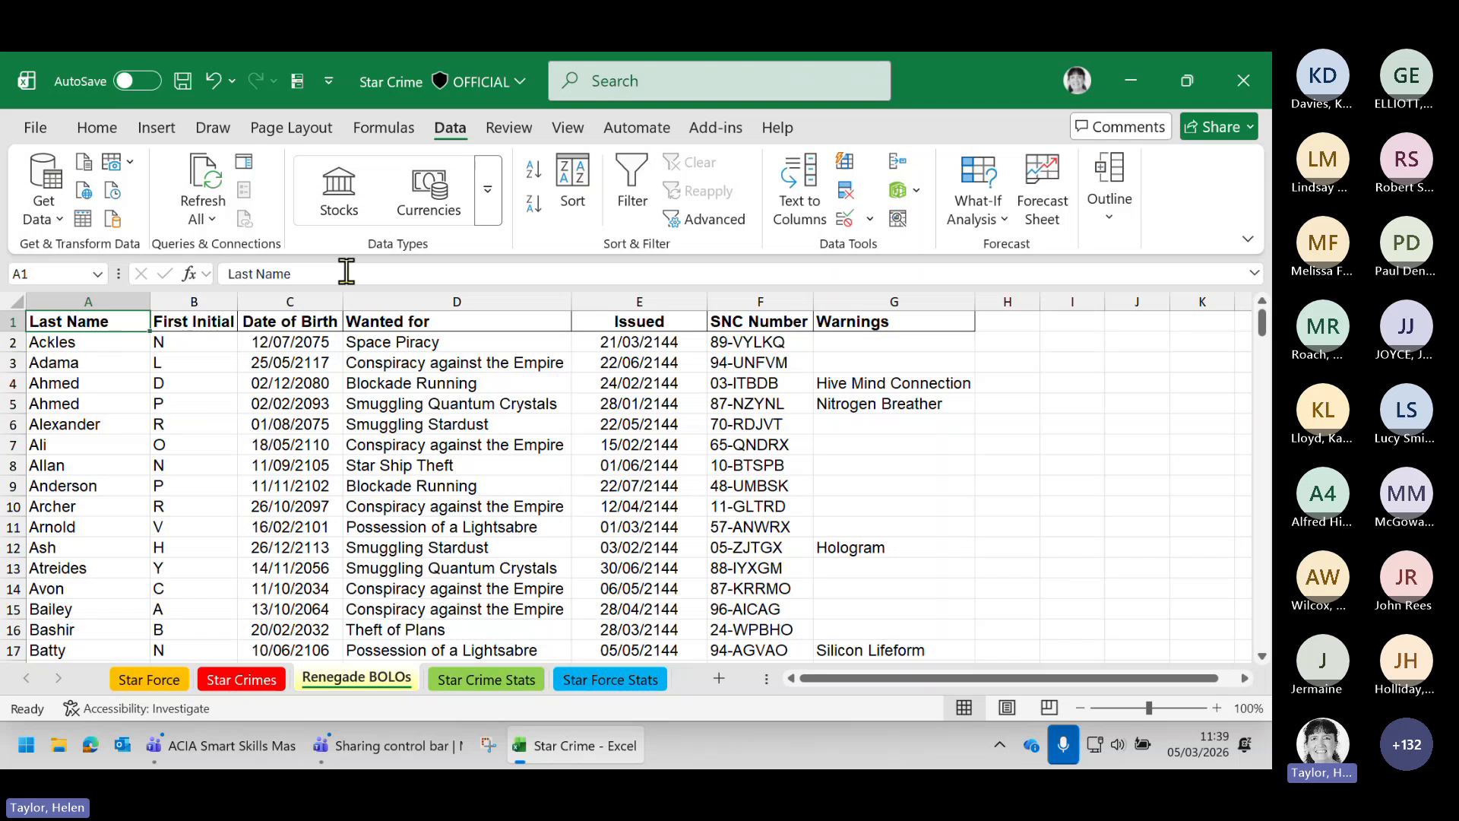
pyautogui.click(158, 129)
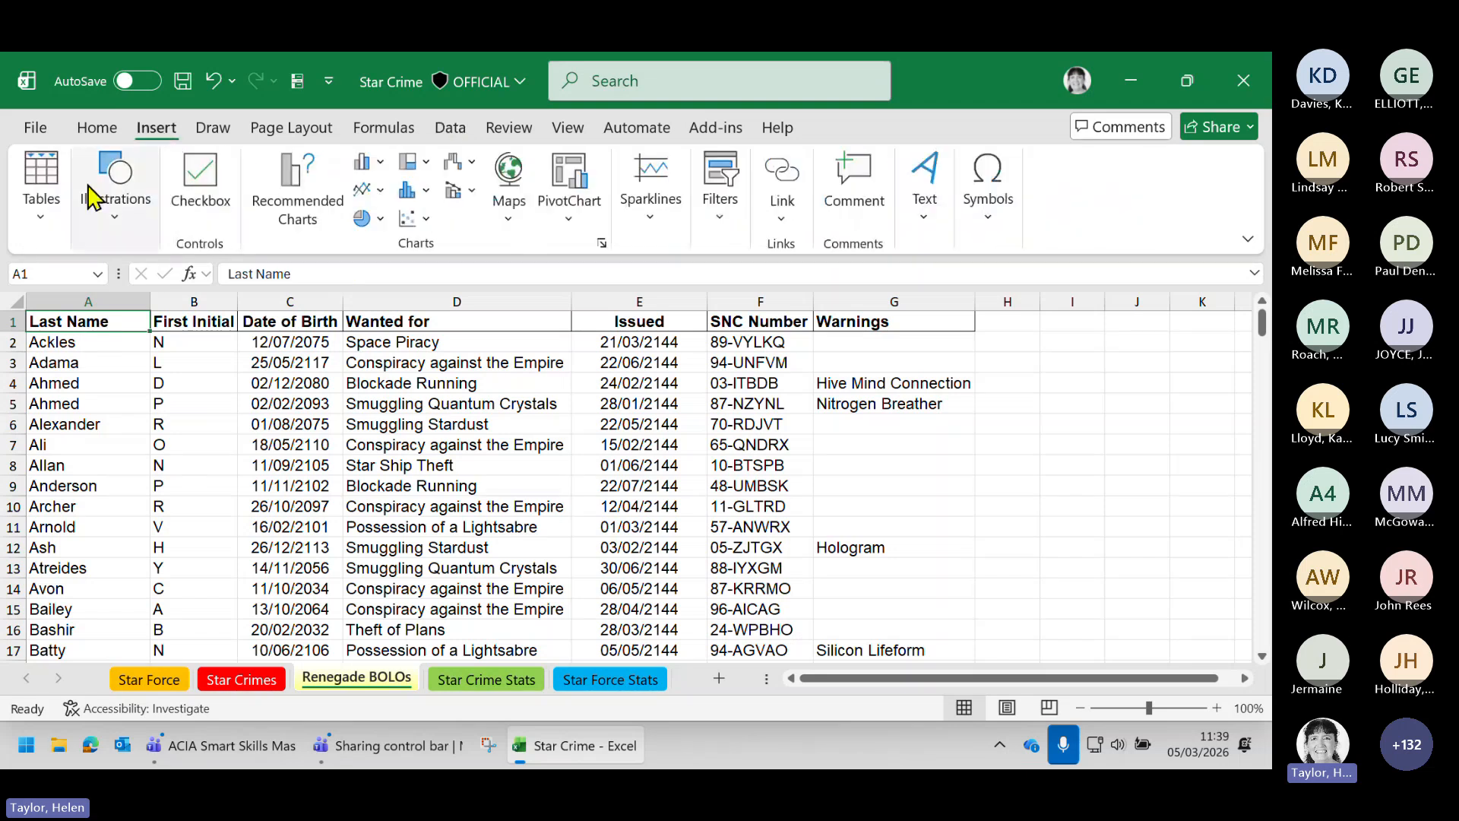
pyautogui.click(45, 187)
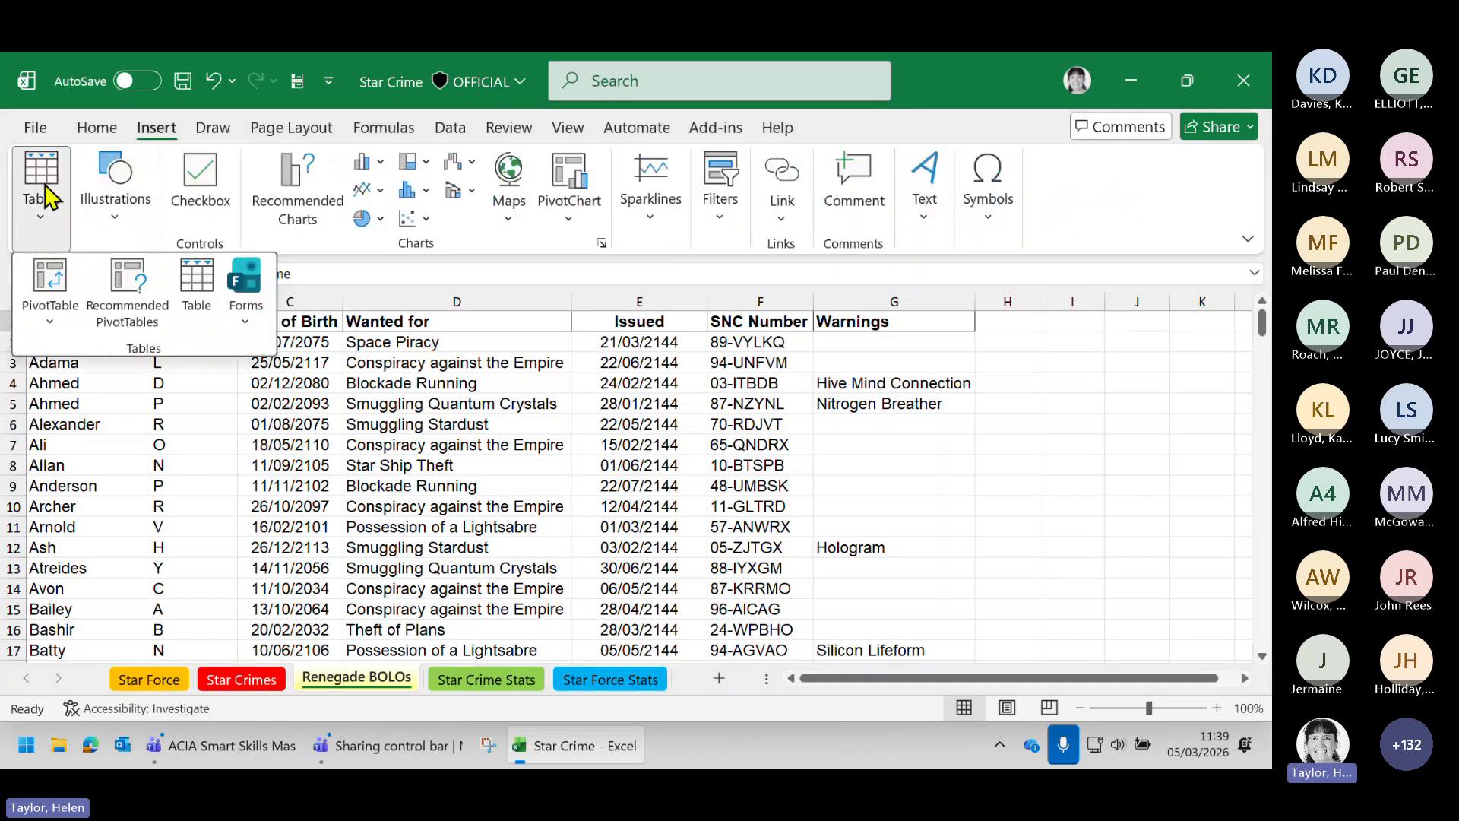
pyautogui.click(196, 279)
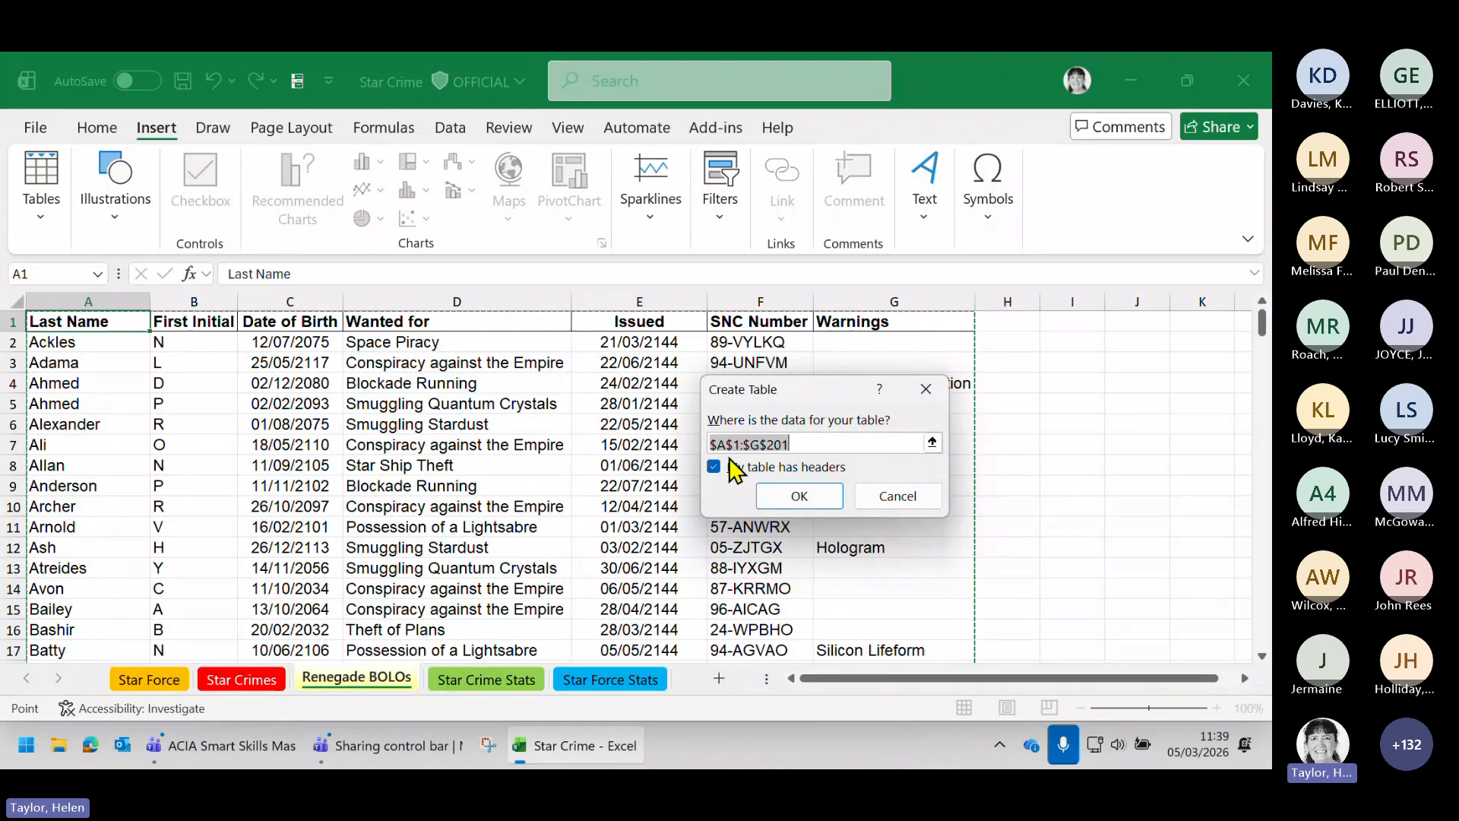
pyautogui.click(800, 495)
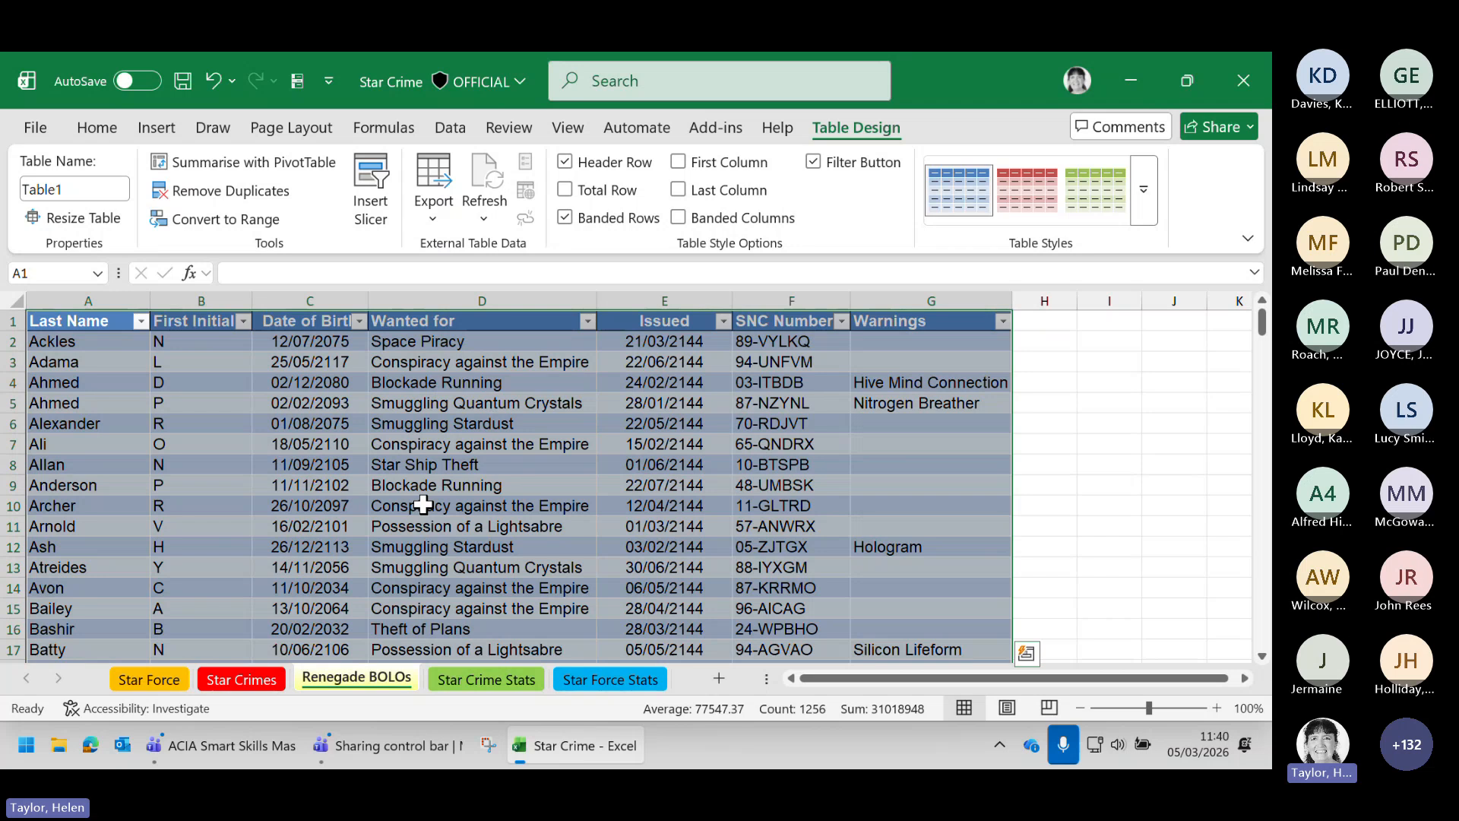
# Examine the filter choices of the table's Wanted for column, keeping all of them selected
pyautogui.click(588, 321)
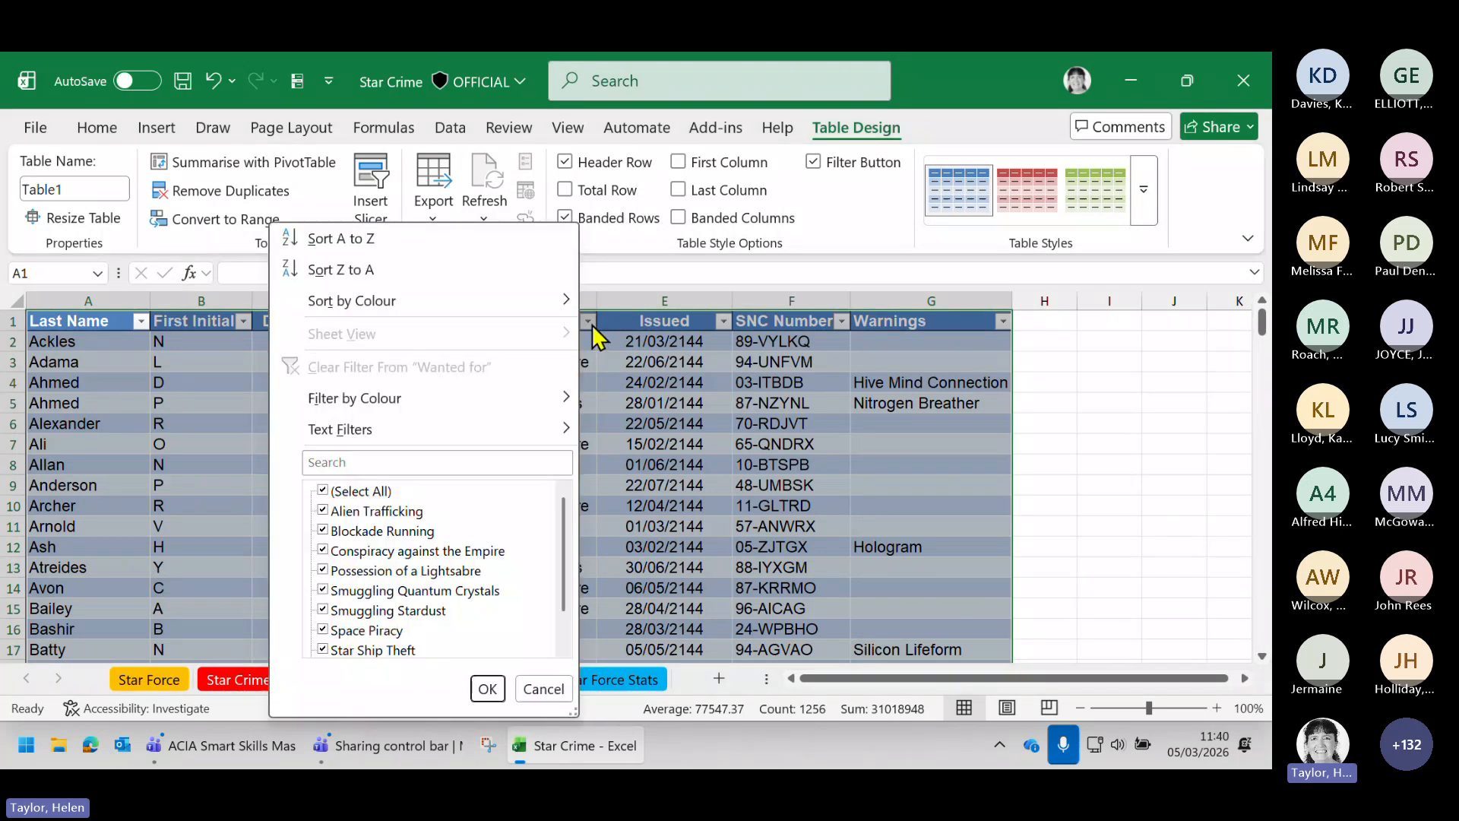
pyautogui.click(486, 692)
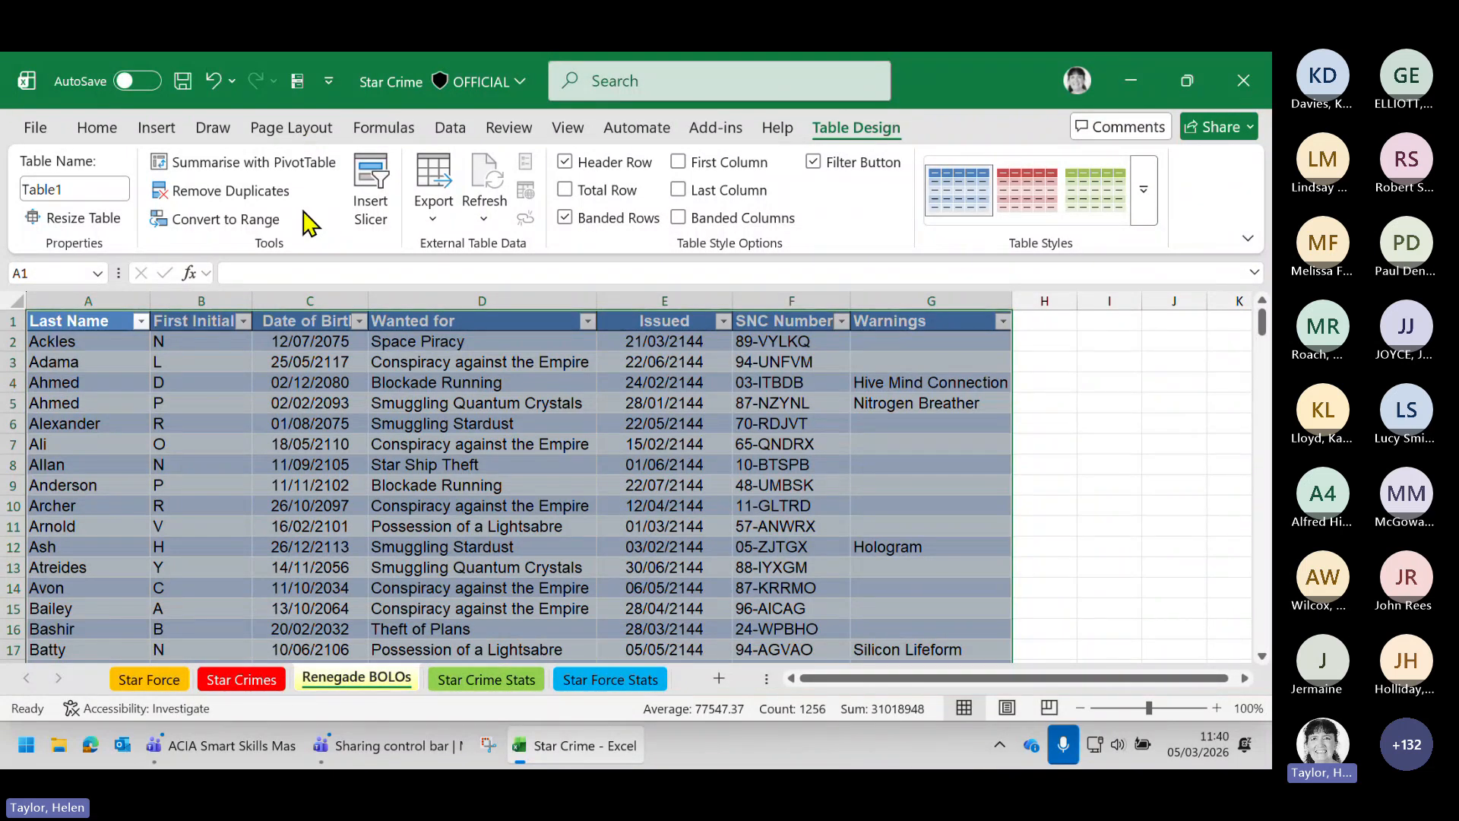
pyautogui.click(215, 369)
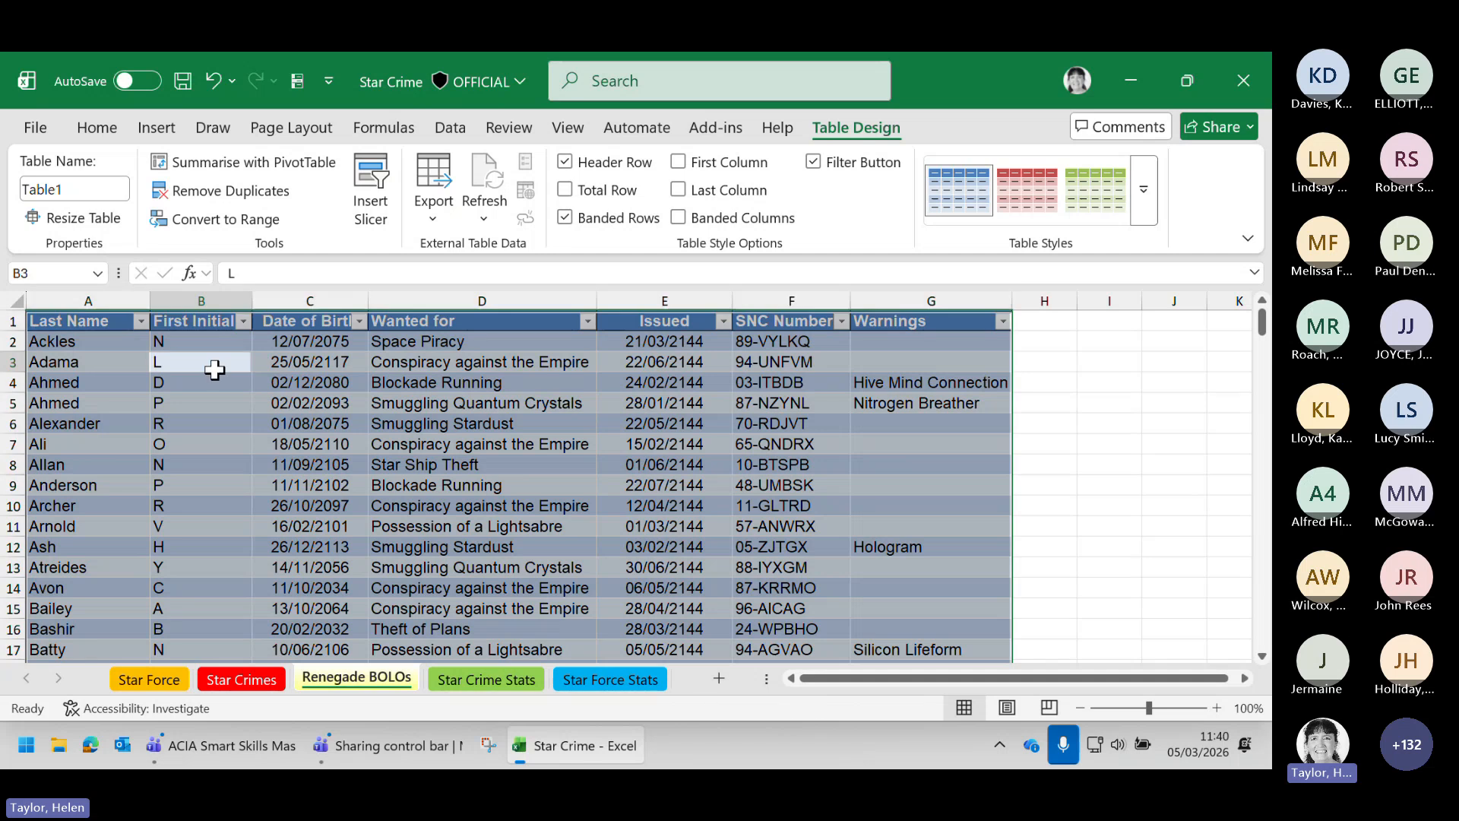
pyautogui.click(113, 307)
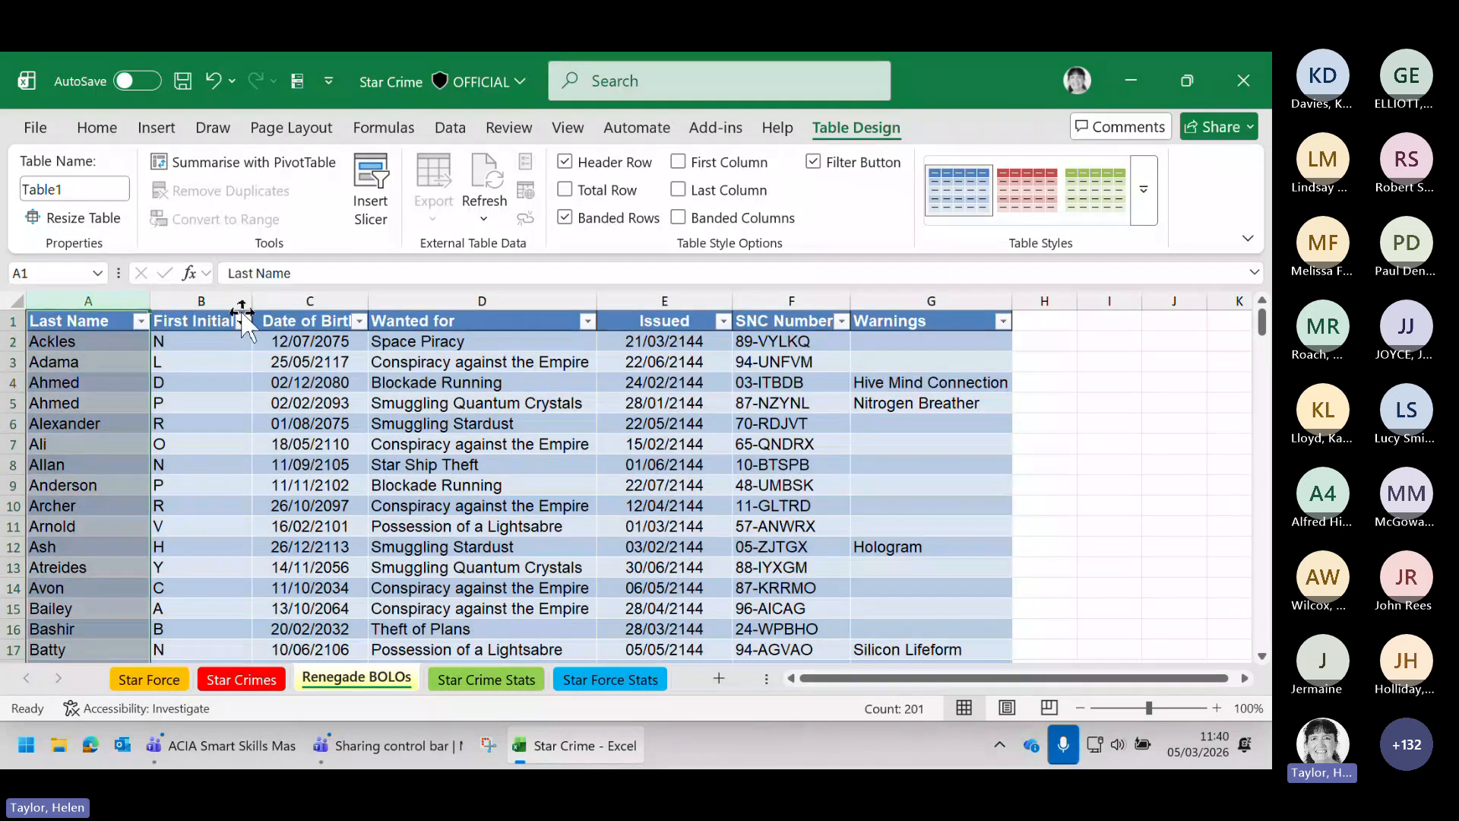
# Insert a Warnings slicer for the table, place it beside the Warnings column and enable its multi-select
pyautogui.click(226, 346)
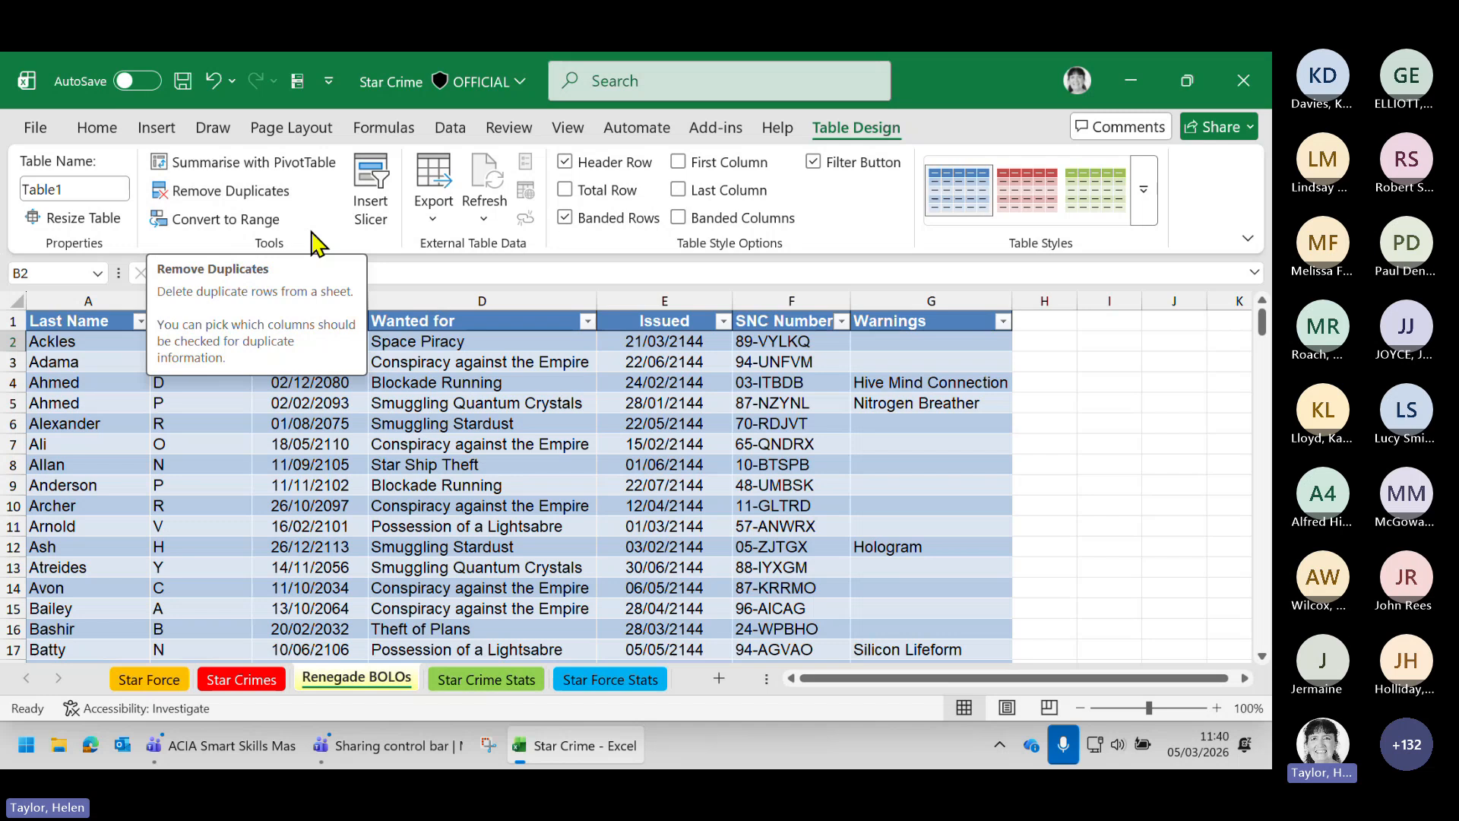
pyautogui.click(377, 190)
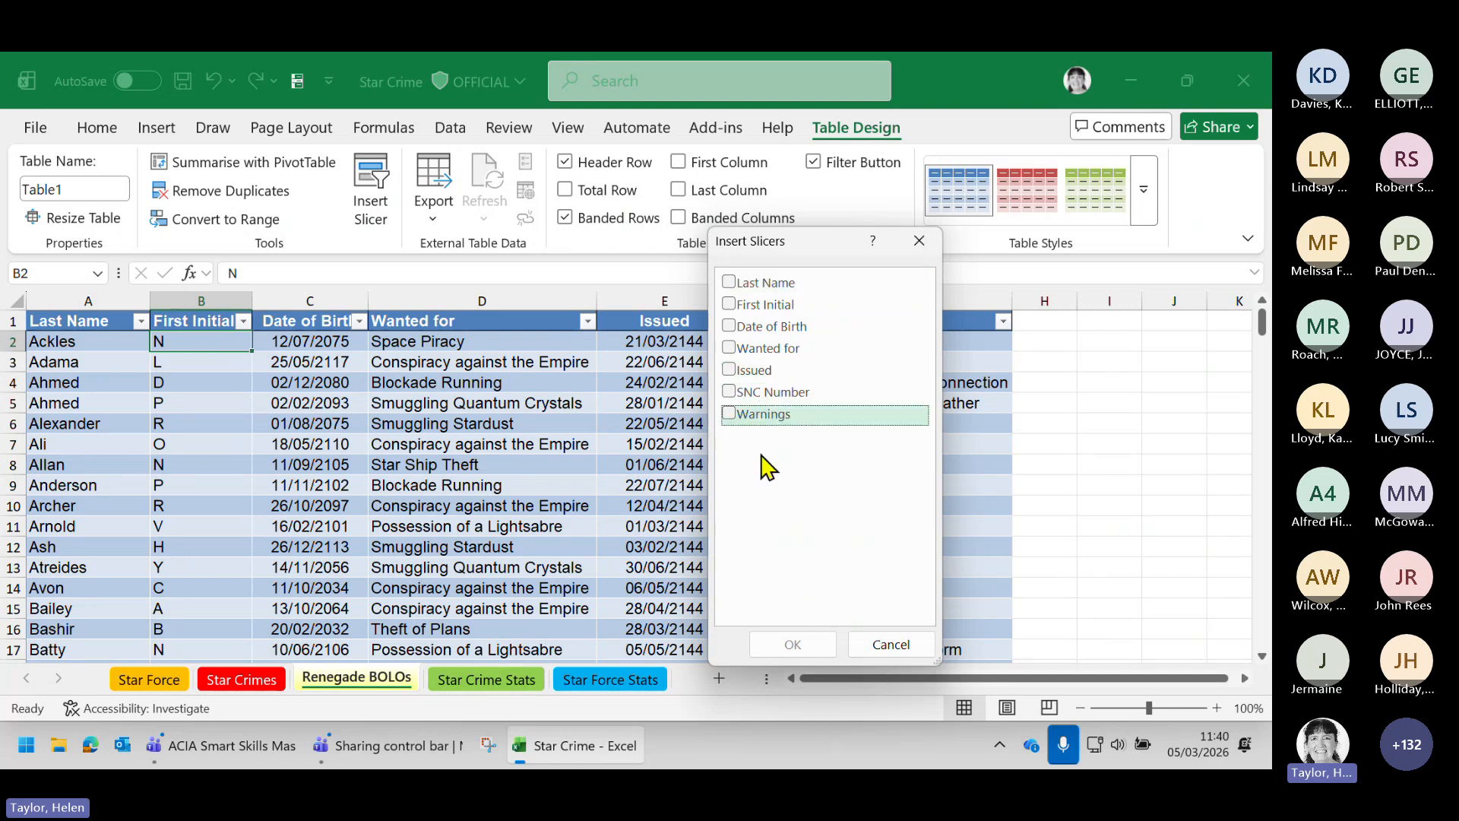
pyautogui.click(743, 418)
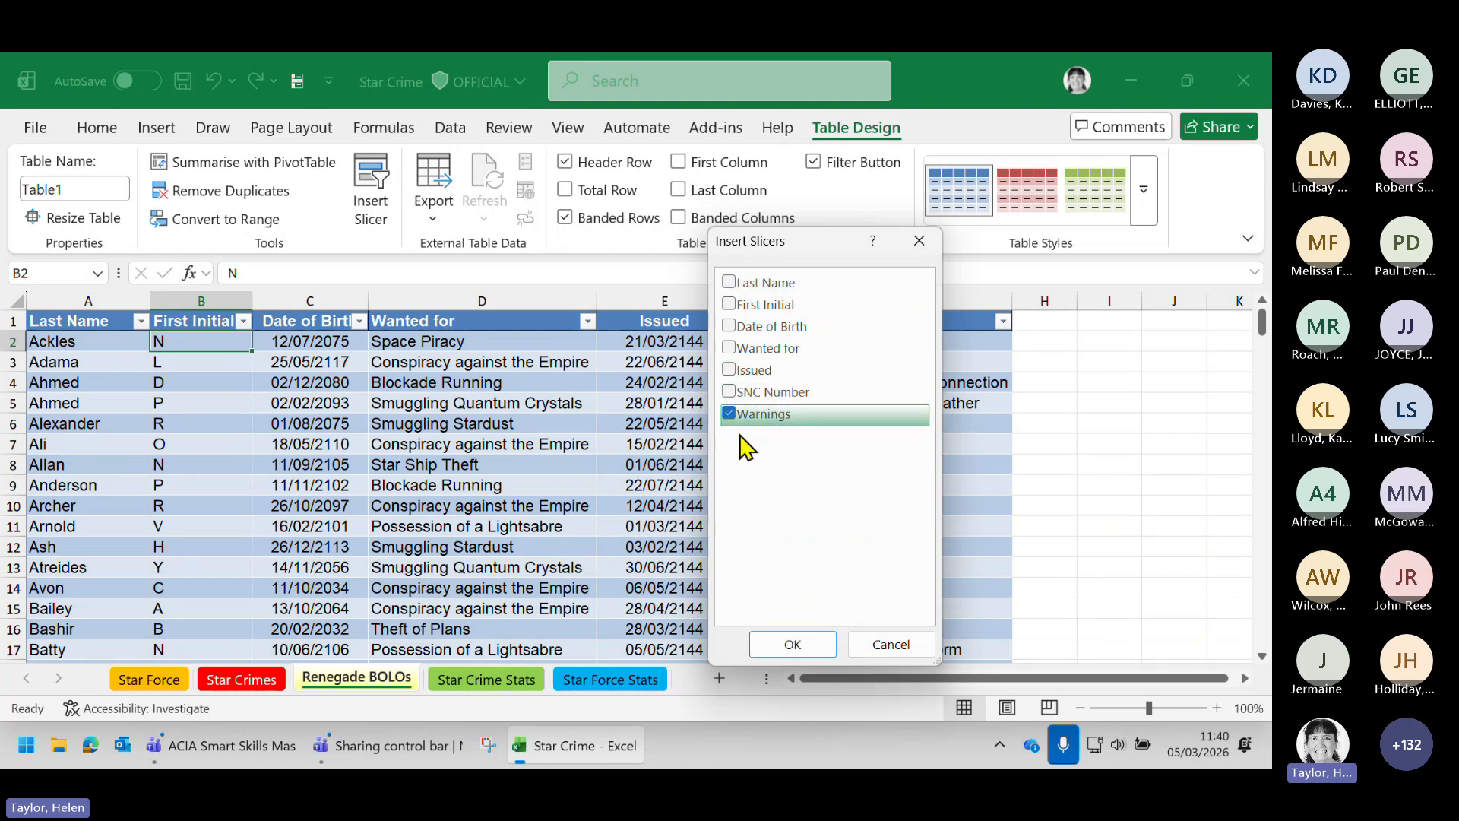
pyautogui.click(798, 646)
pyautogui.moveTo(672, 373); pyautogui.dragTo(1136, 337)
pyautogui.click(1132, 611)
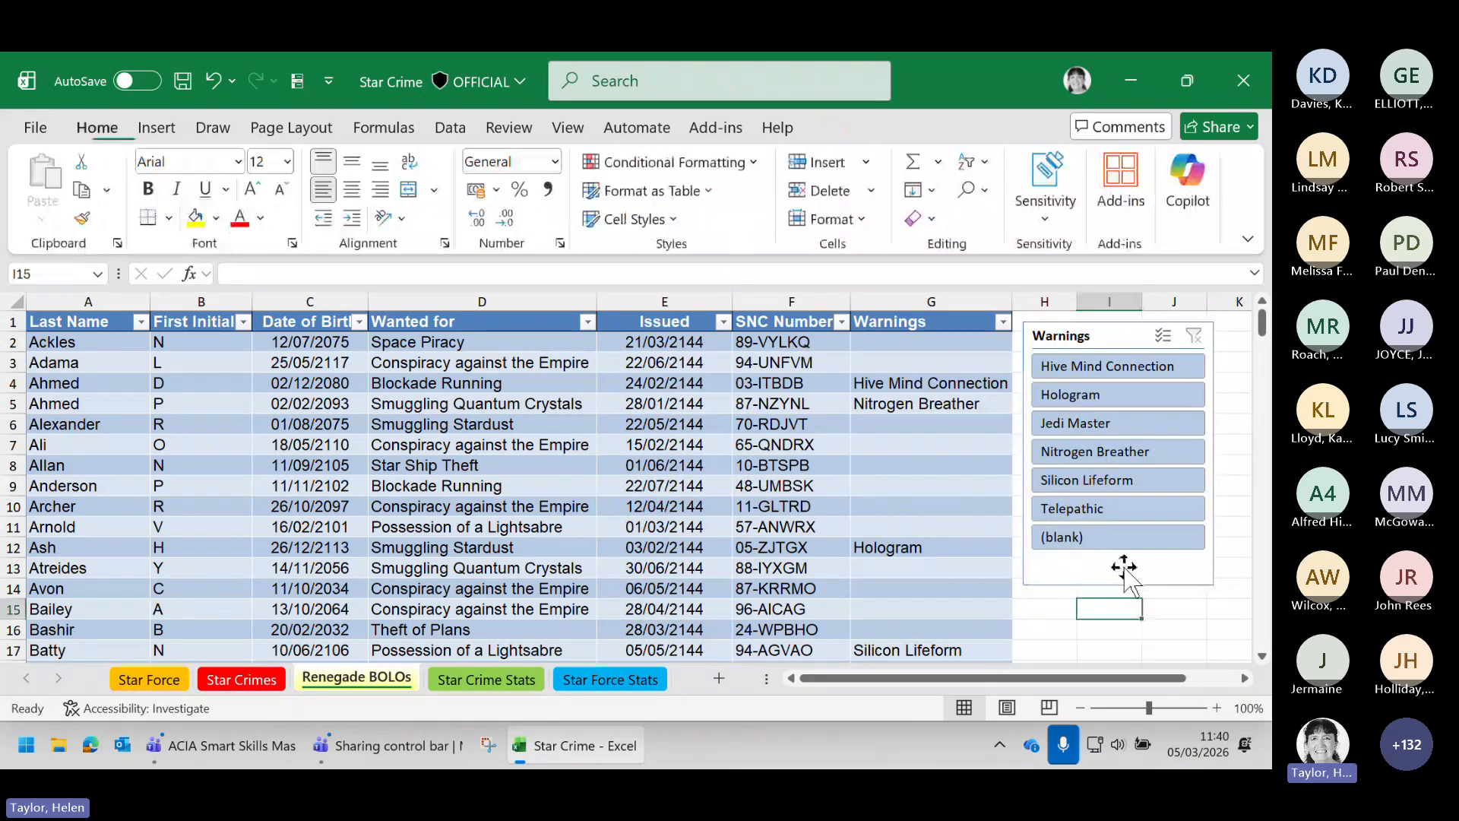
pyautogui.click(1162, 335)
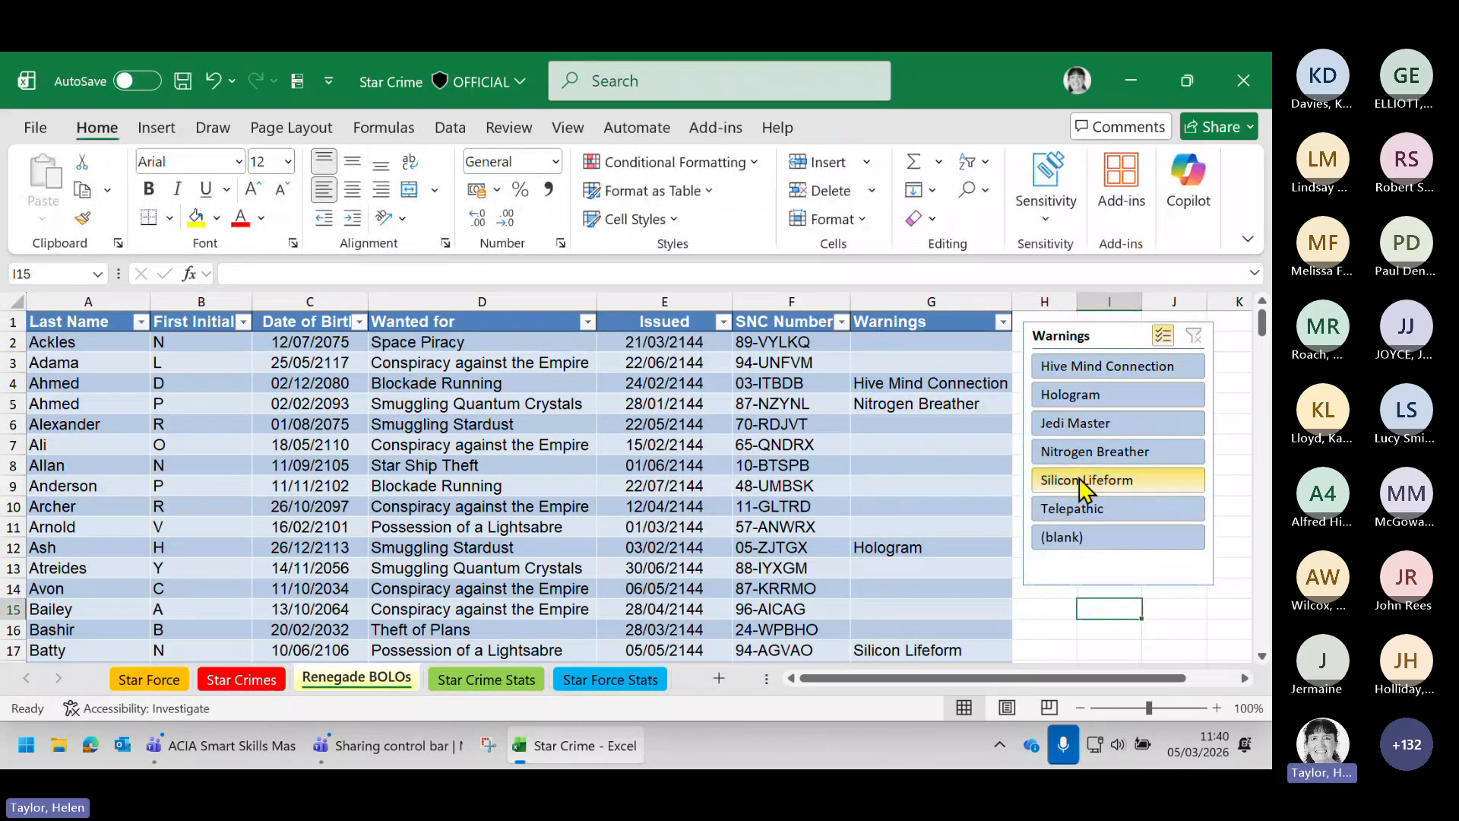
# Filter the table with the Warnings slicer by deselecting every option except Jedi Master
pyautogui.click(1098, 366)
pyautogui.click(1094, 394)
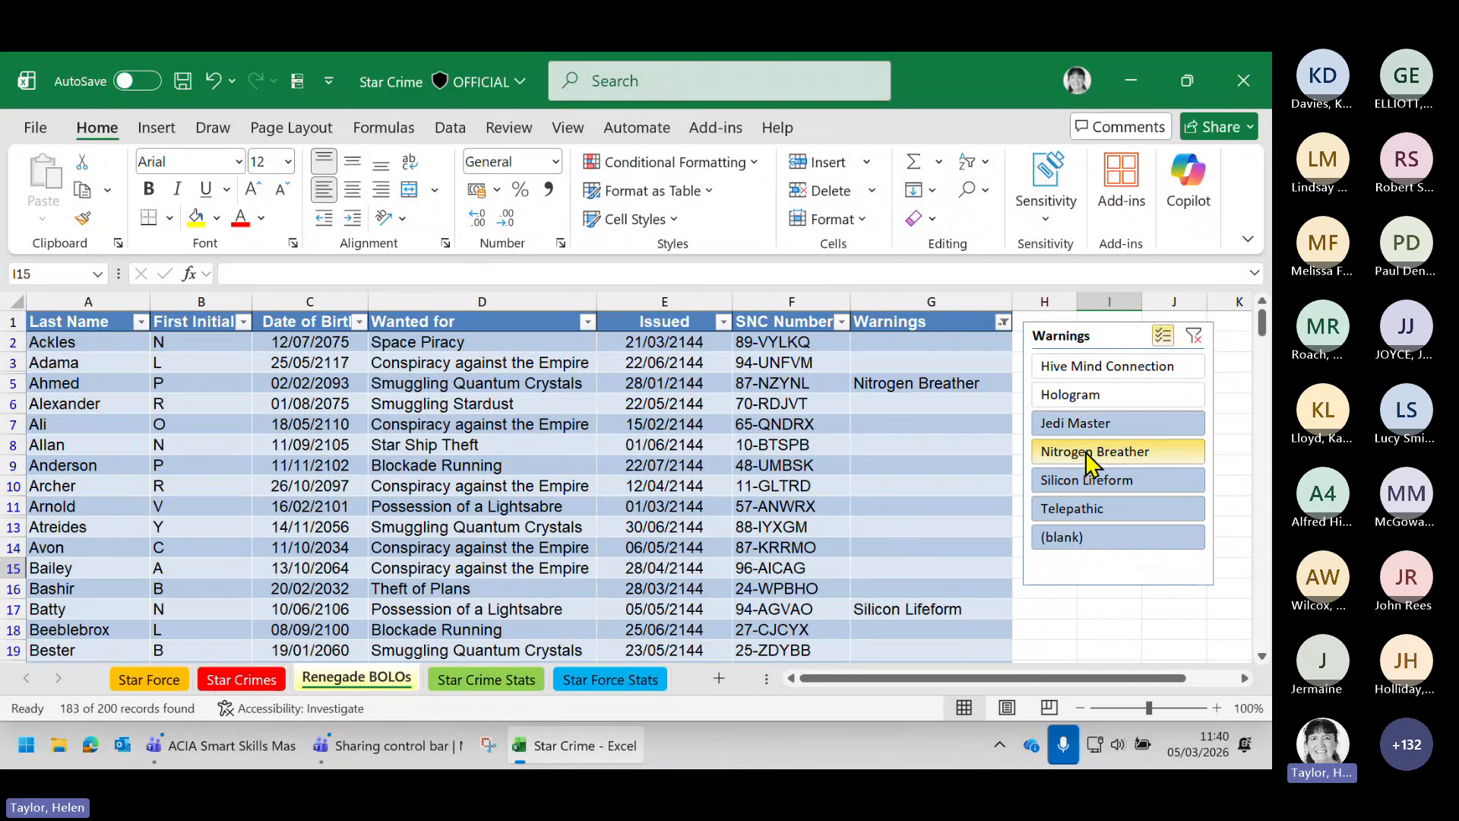
pyautogui.click(1088, 451)
pyautogui.click(1083, 480)
pyautogui.click(1080, 509)
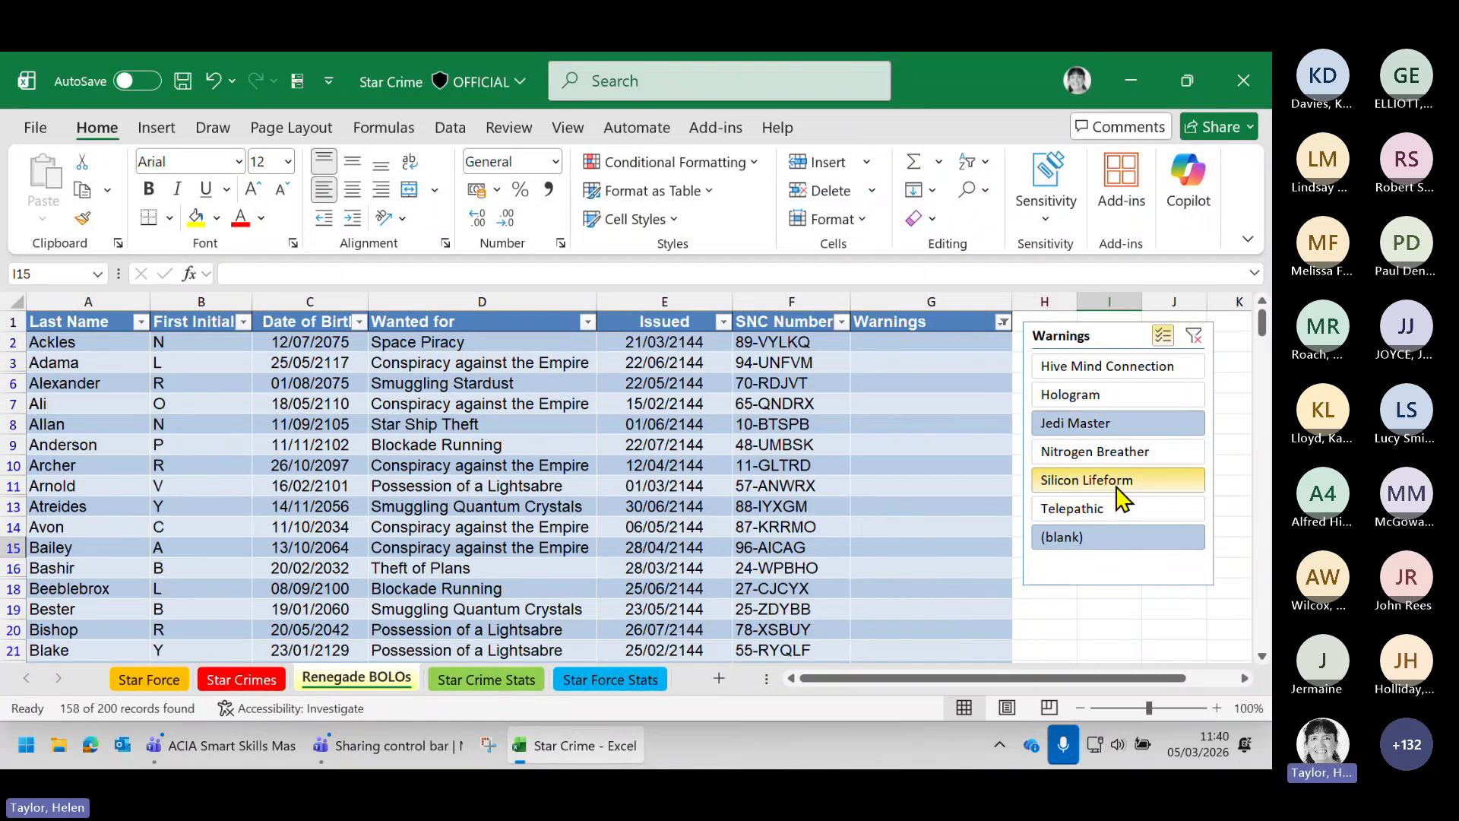
pyautogui.click(1126, 517)
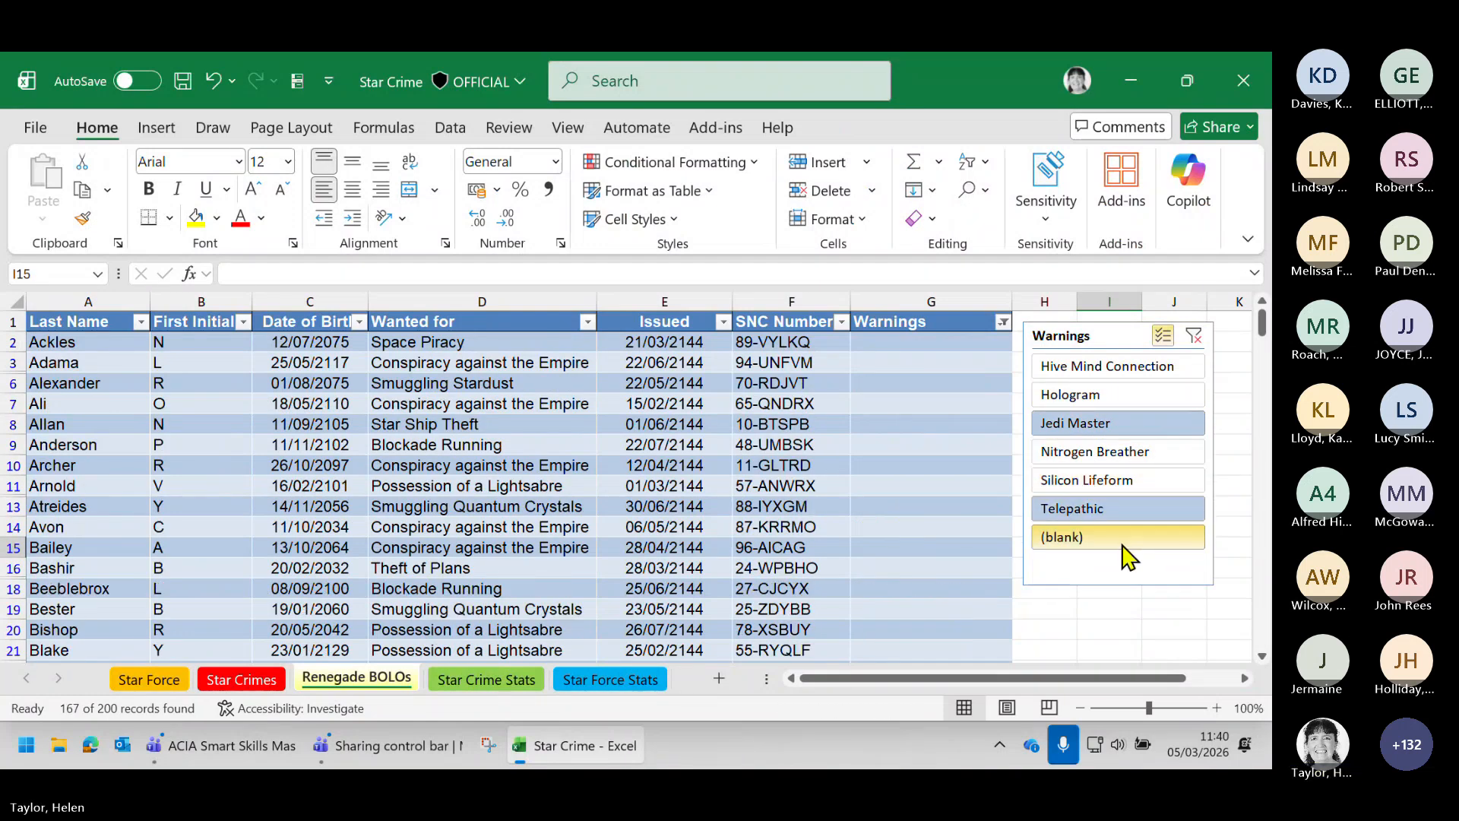
pyautogui.click(1124, 544)
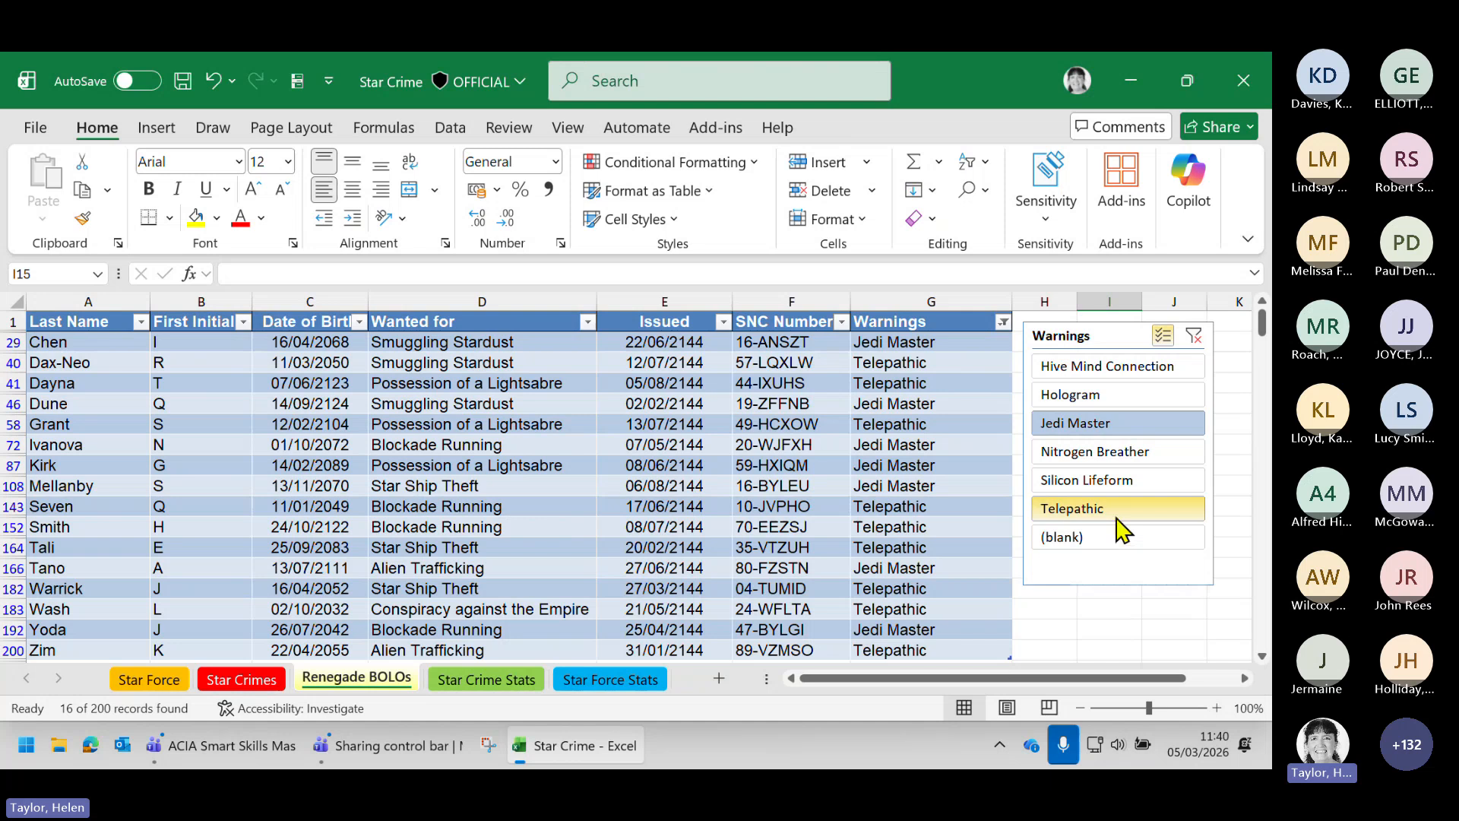
pyautogui.click(1117, 517)
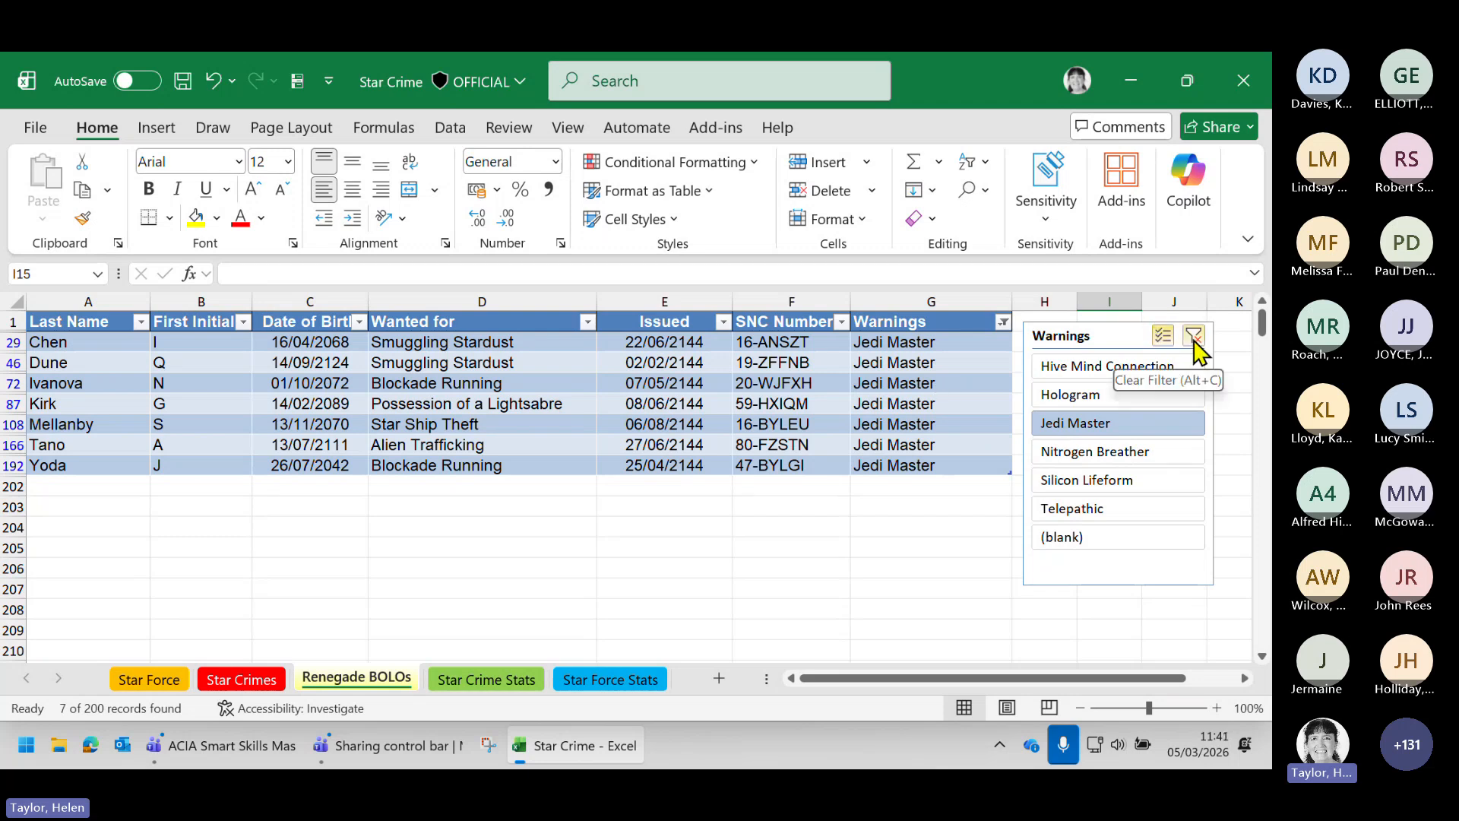
# Apply the red banded table style to the Renegade BOLOs table
pyautogui.click(797, 401)
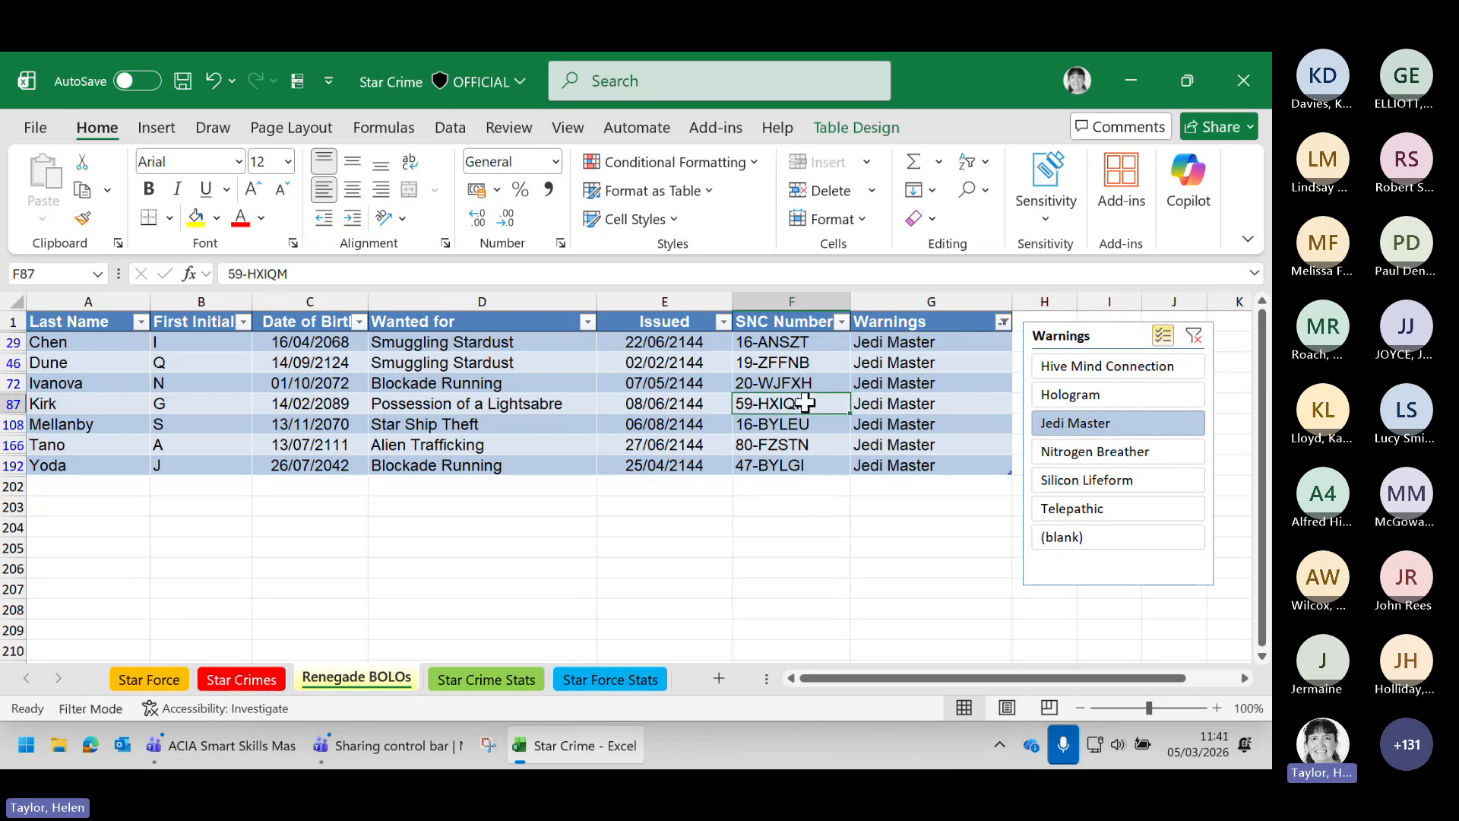
pyautogui.click(874, 136)
pyautogui.click(1092, 203)
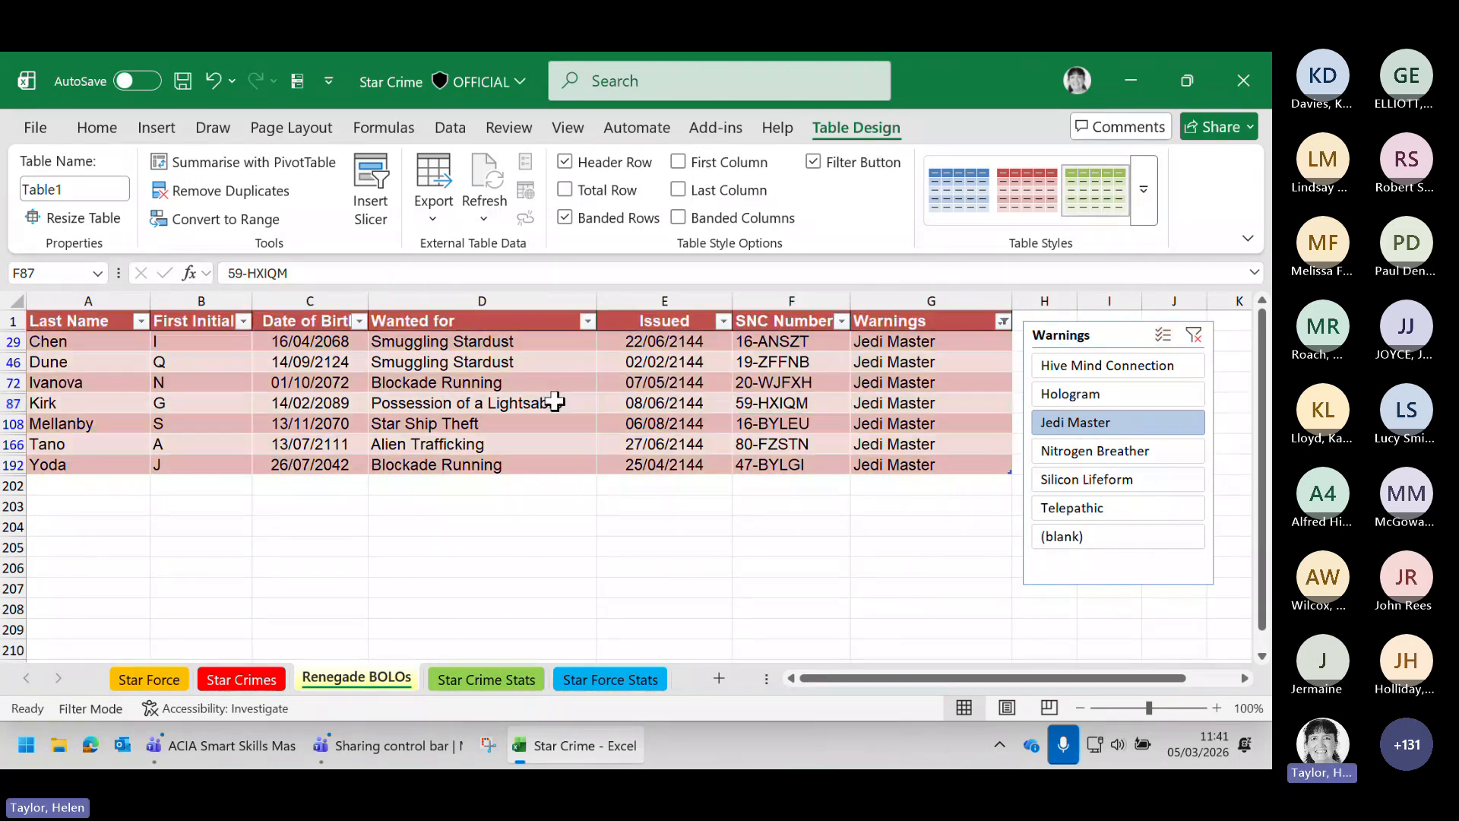
# Switch to the Star Force sheet, deselect its data and return to the header row
pyautogui.click(150, 680)
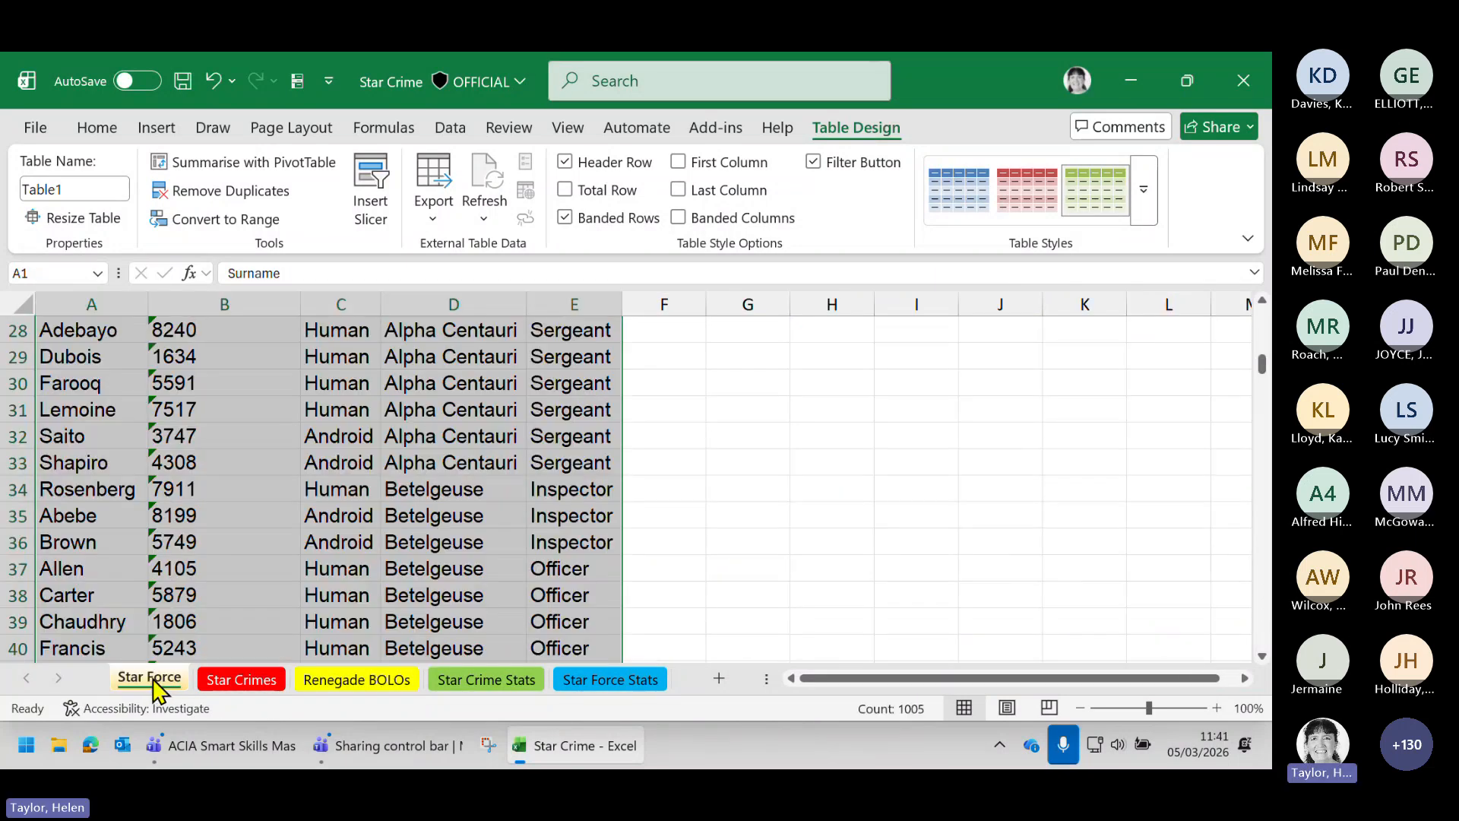
pyautogui.click(782, 487)
pyautogui.moveTo(1261, 380); pyautogui.dragTo(1263, 308)
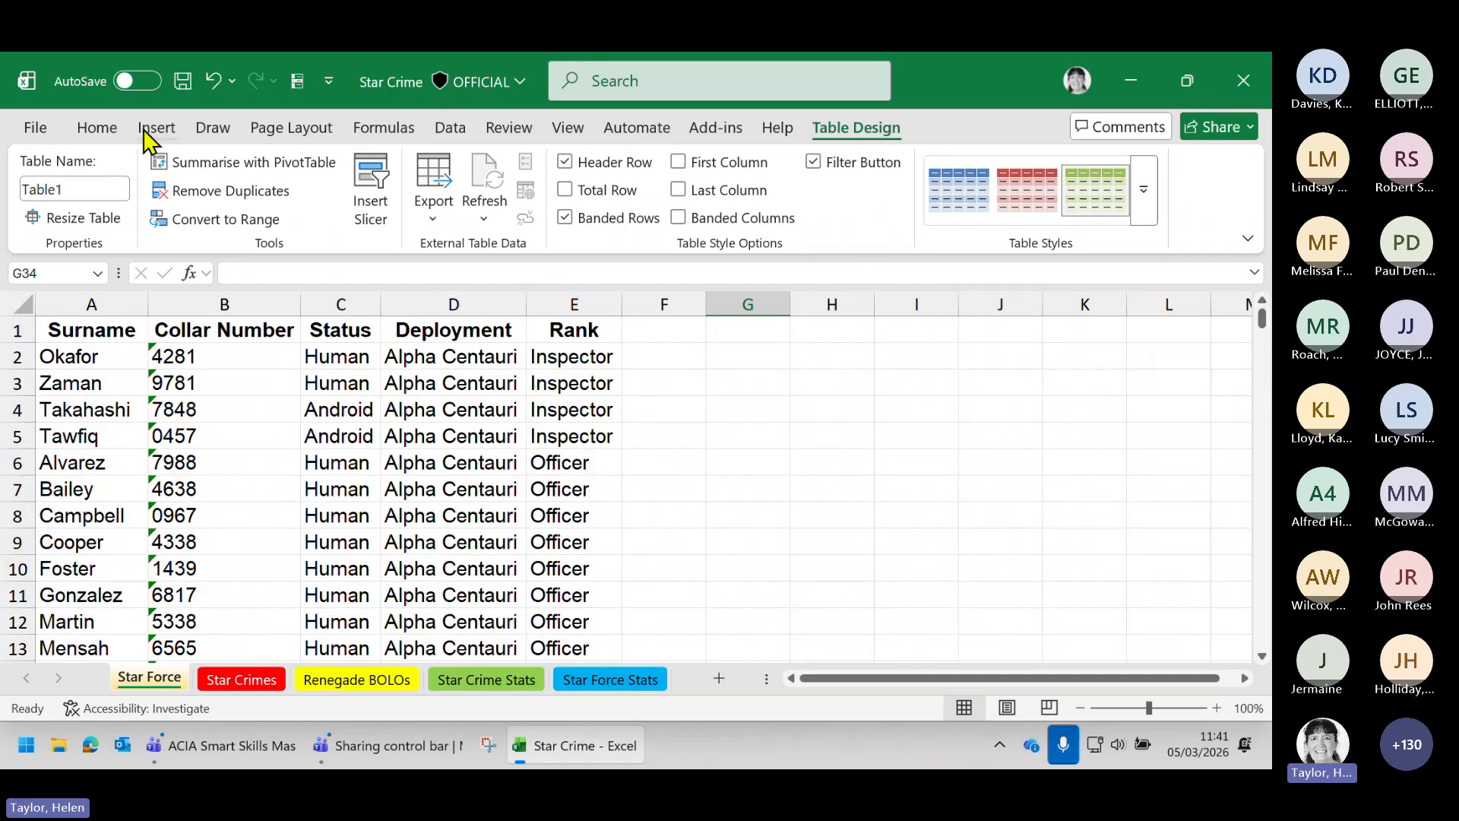
pyautogui.click(85, 136)
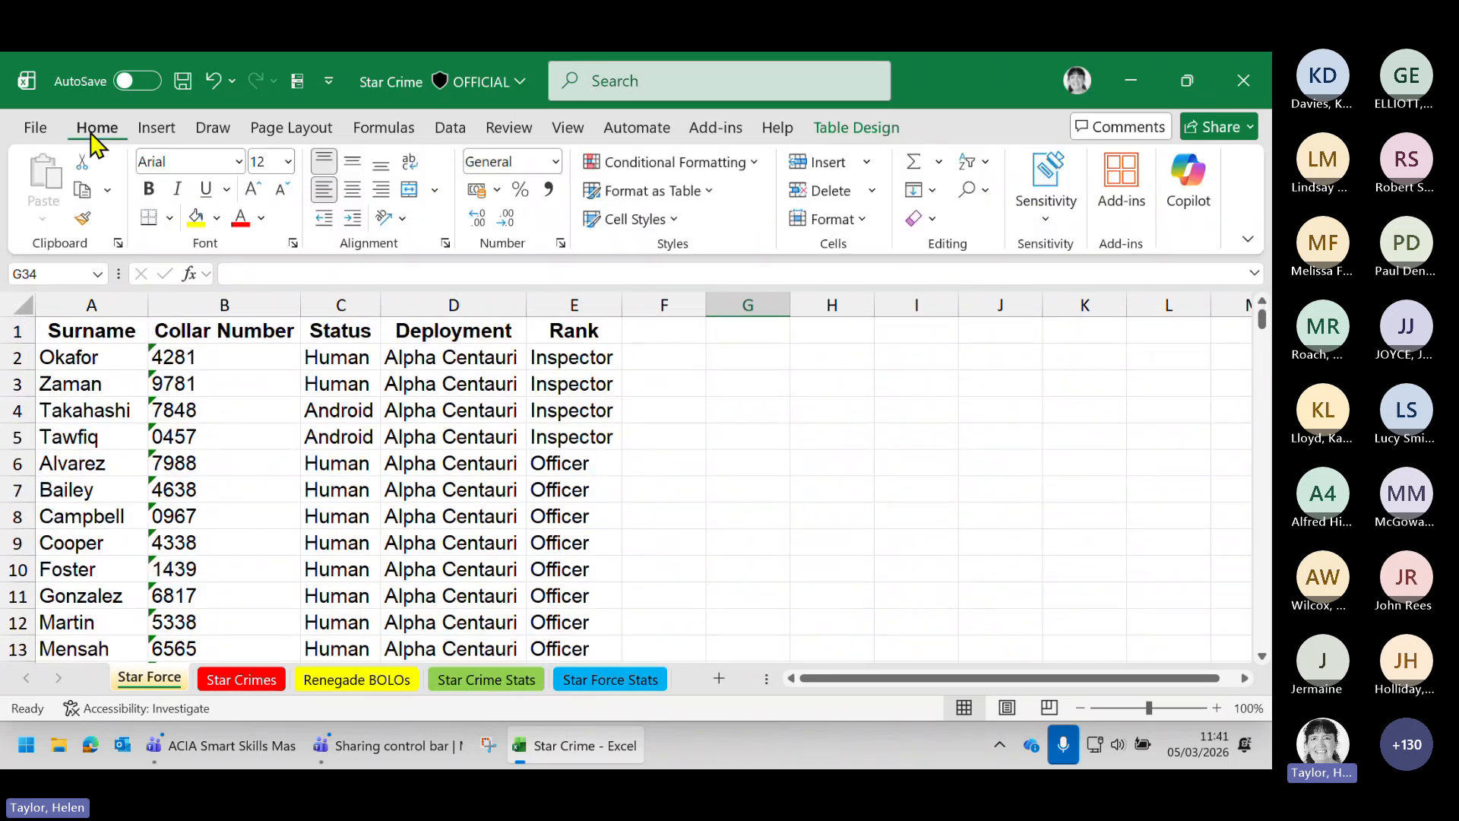
pyautogui.click(982, 194)
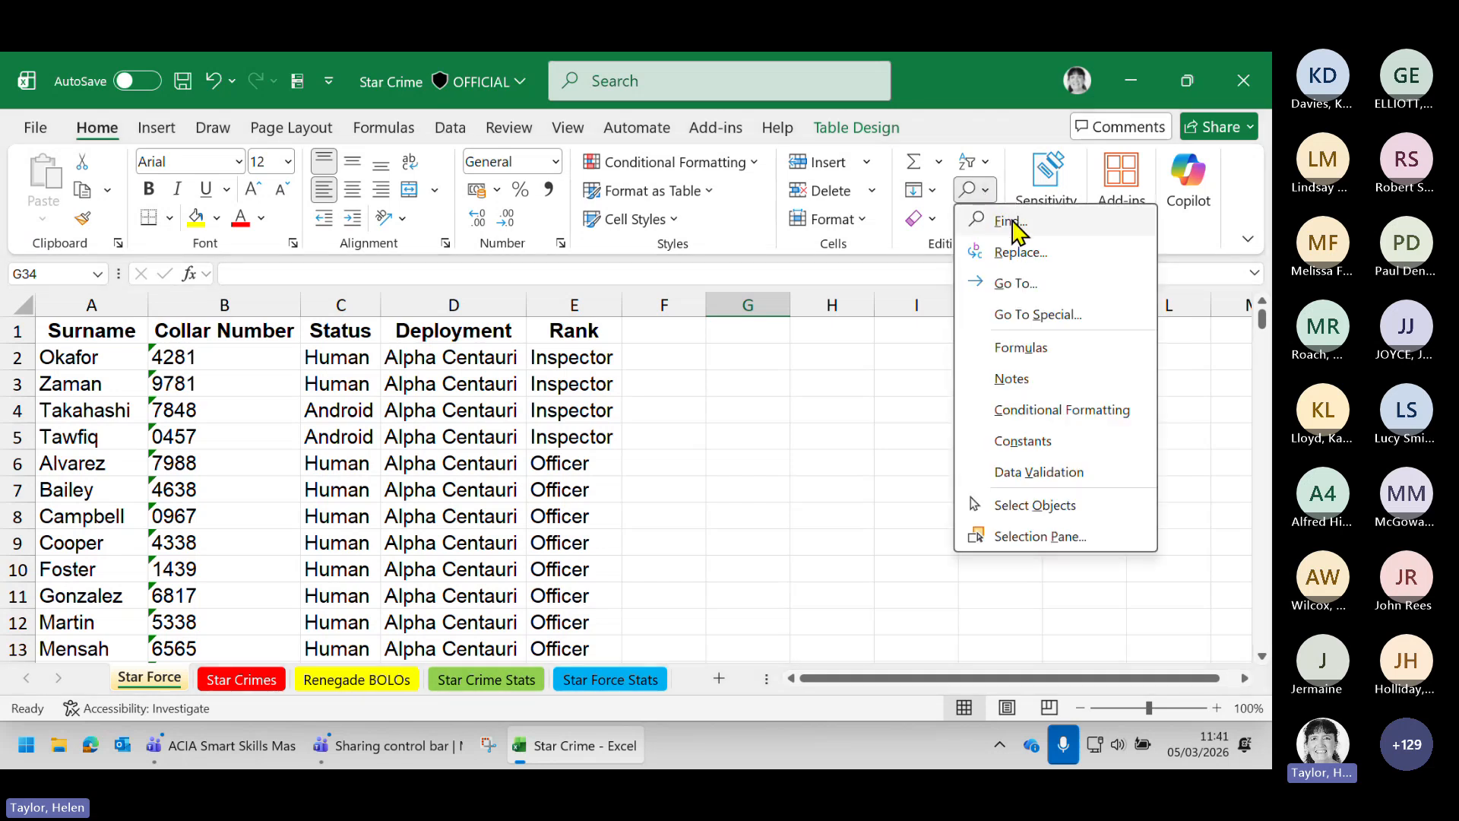
pyautogui.click(1011, 221)
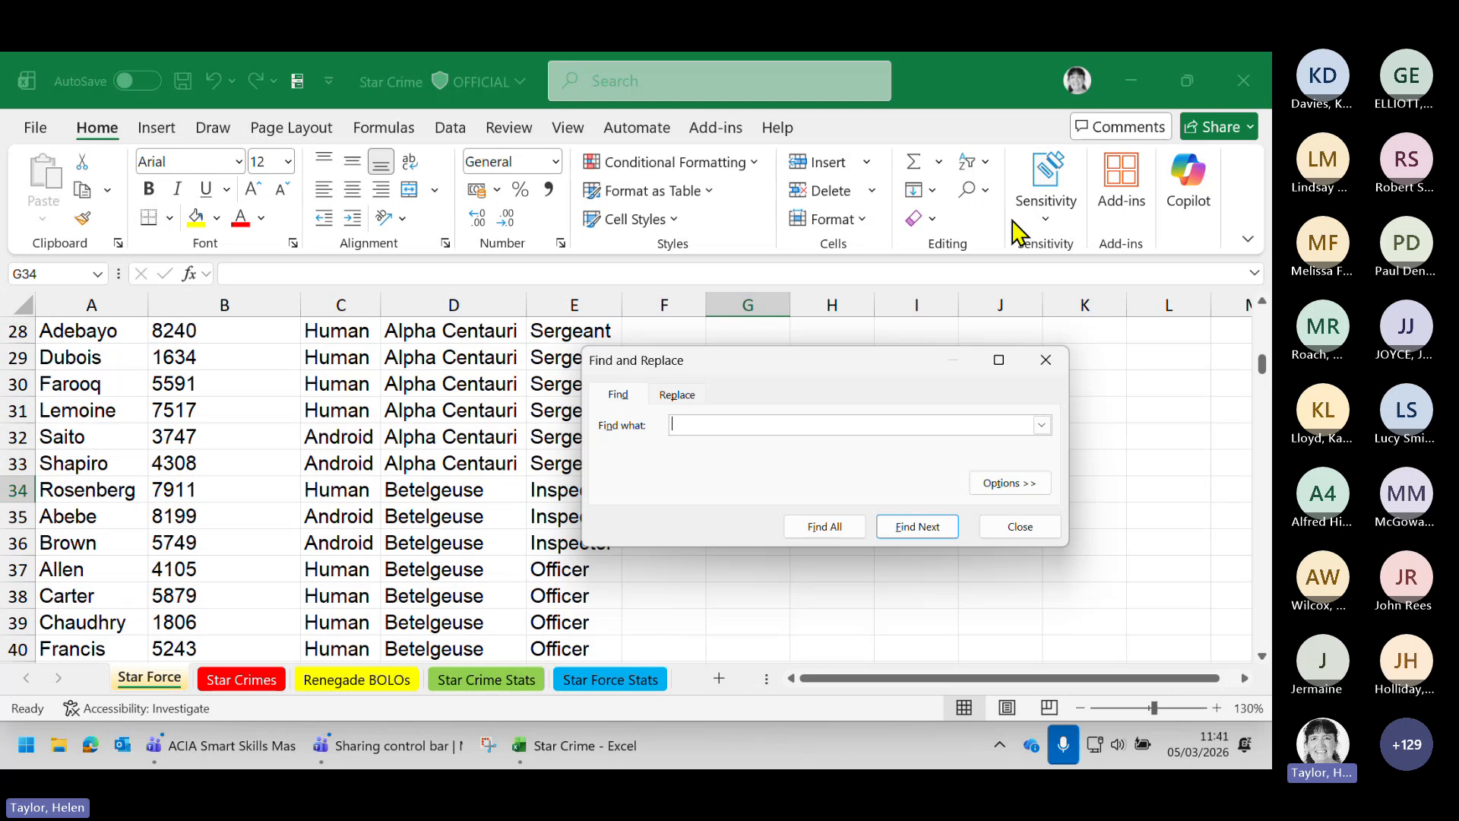
pyautogui.click(1011, 532)
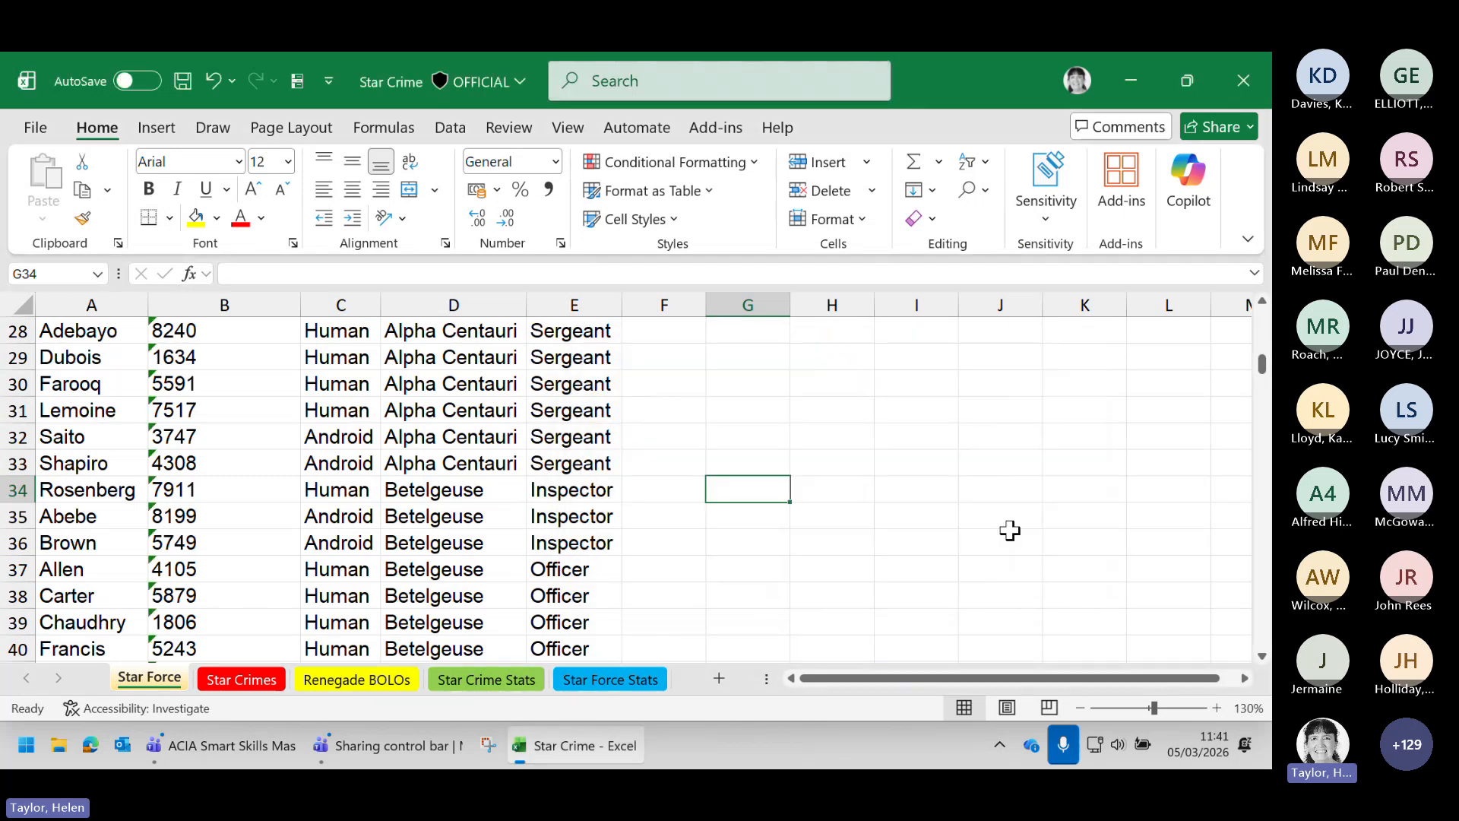
# Find the officer's collar number in the Star Force sheet, going to the next match, and close the search
pyautogui.hotkey('ctrl', 'f')
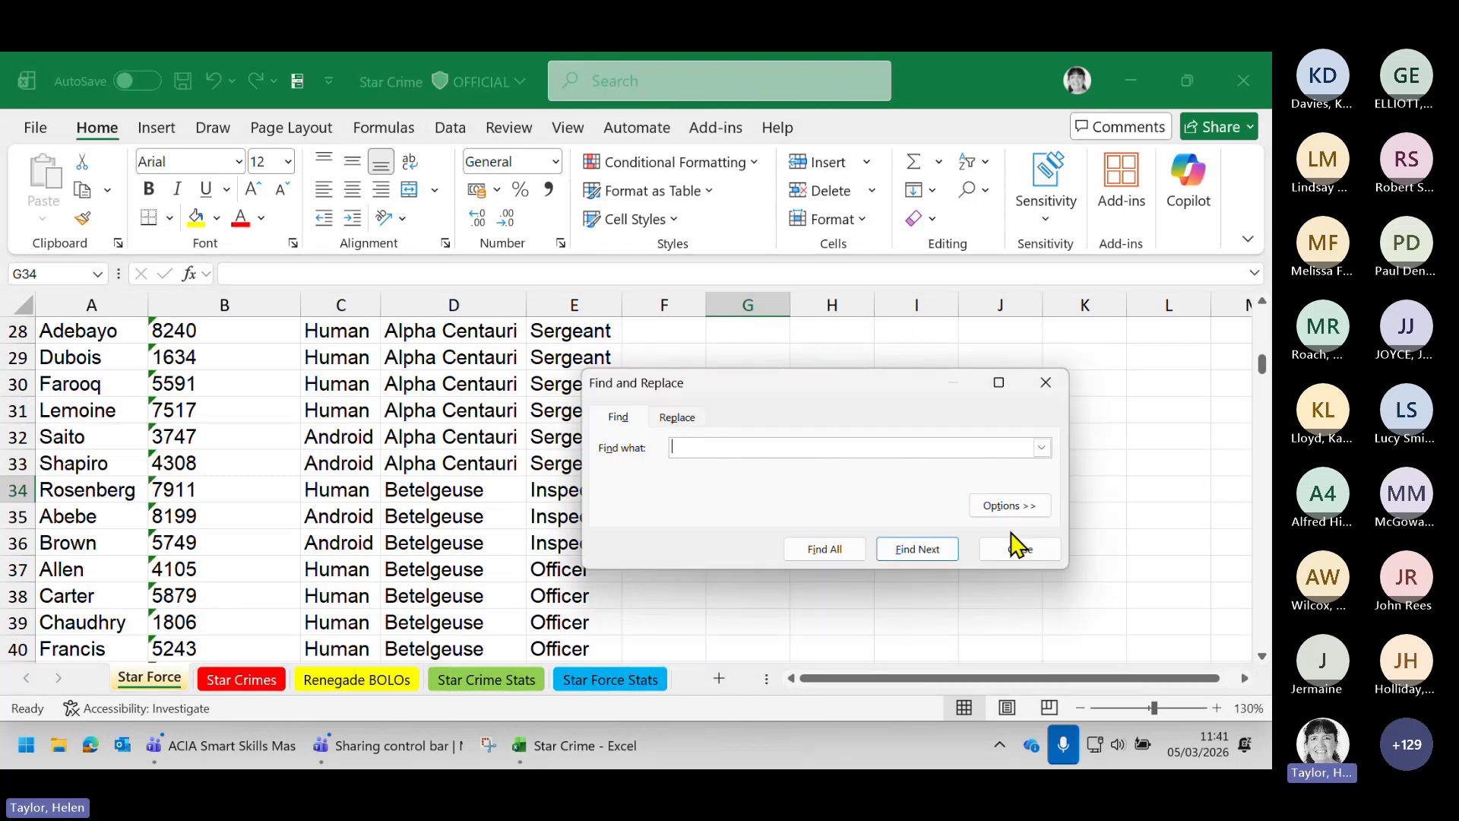
pyautogui.click(688, 423)
pyautogui.click(621, 420)
pyautogui.click(671, 423)
pyautogui.click(620, 418)
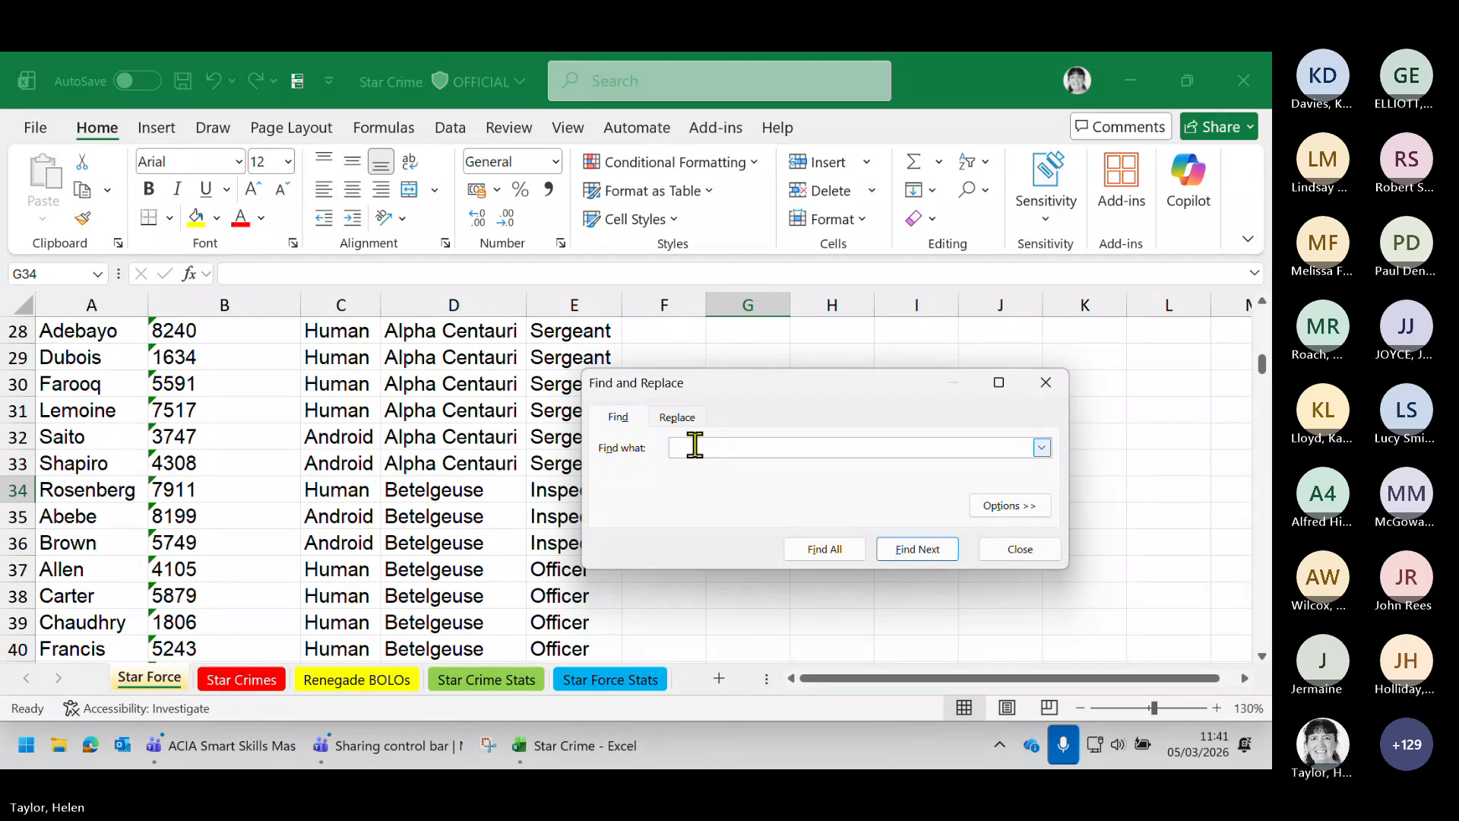
pyautogui.write('o9')
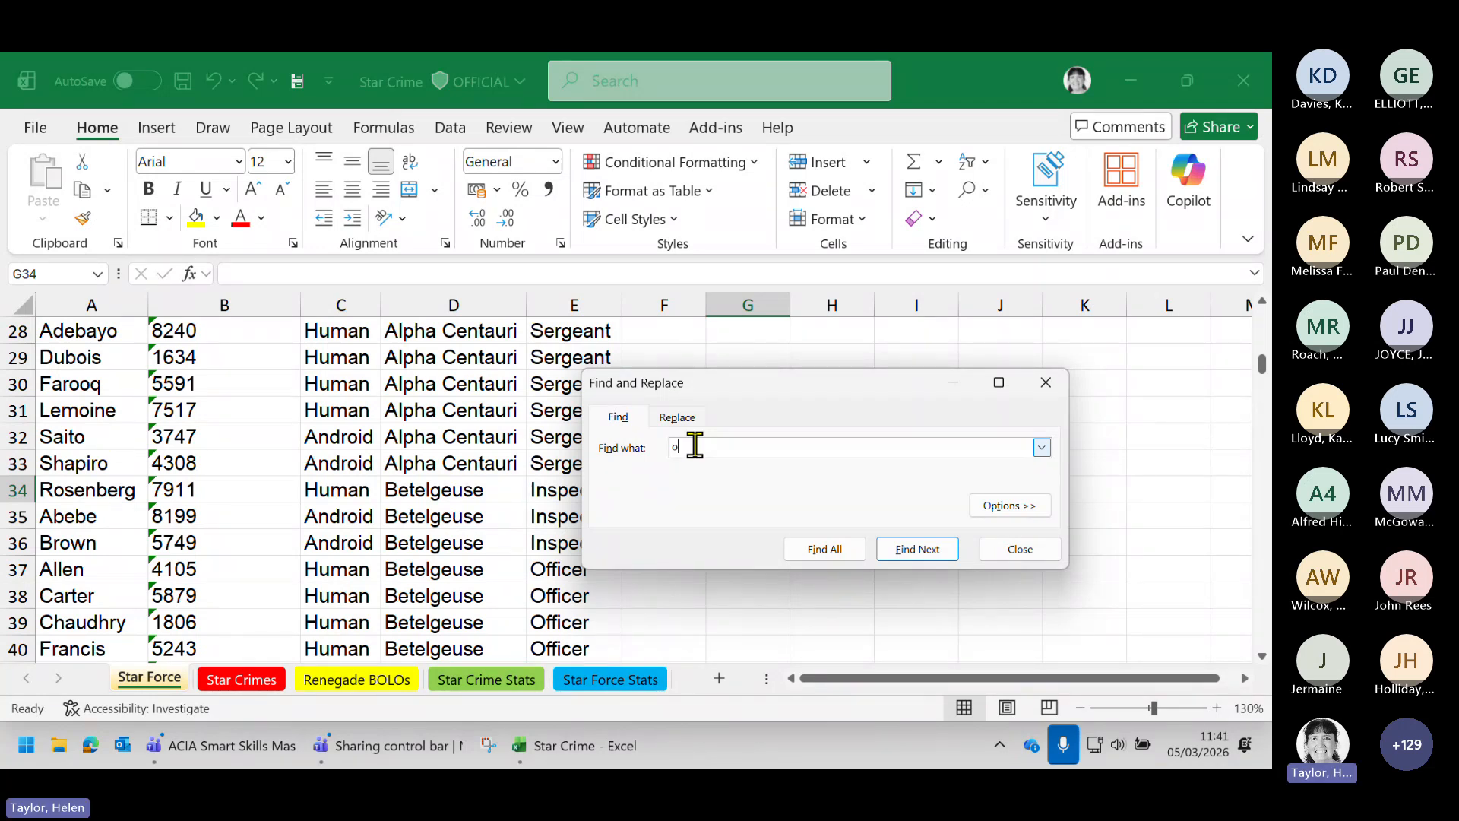
pyautogui.write('08')
pyautogui.press('Return')
pyautogui.click(641, 451)
pyautogui.click(901, 551)
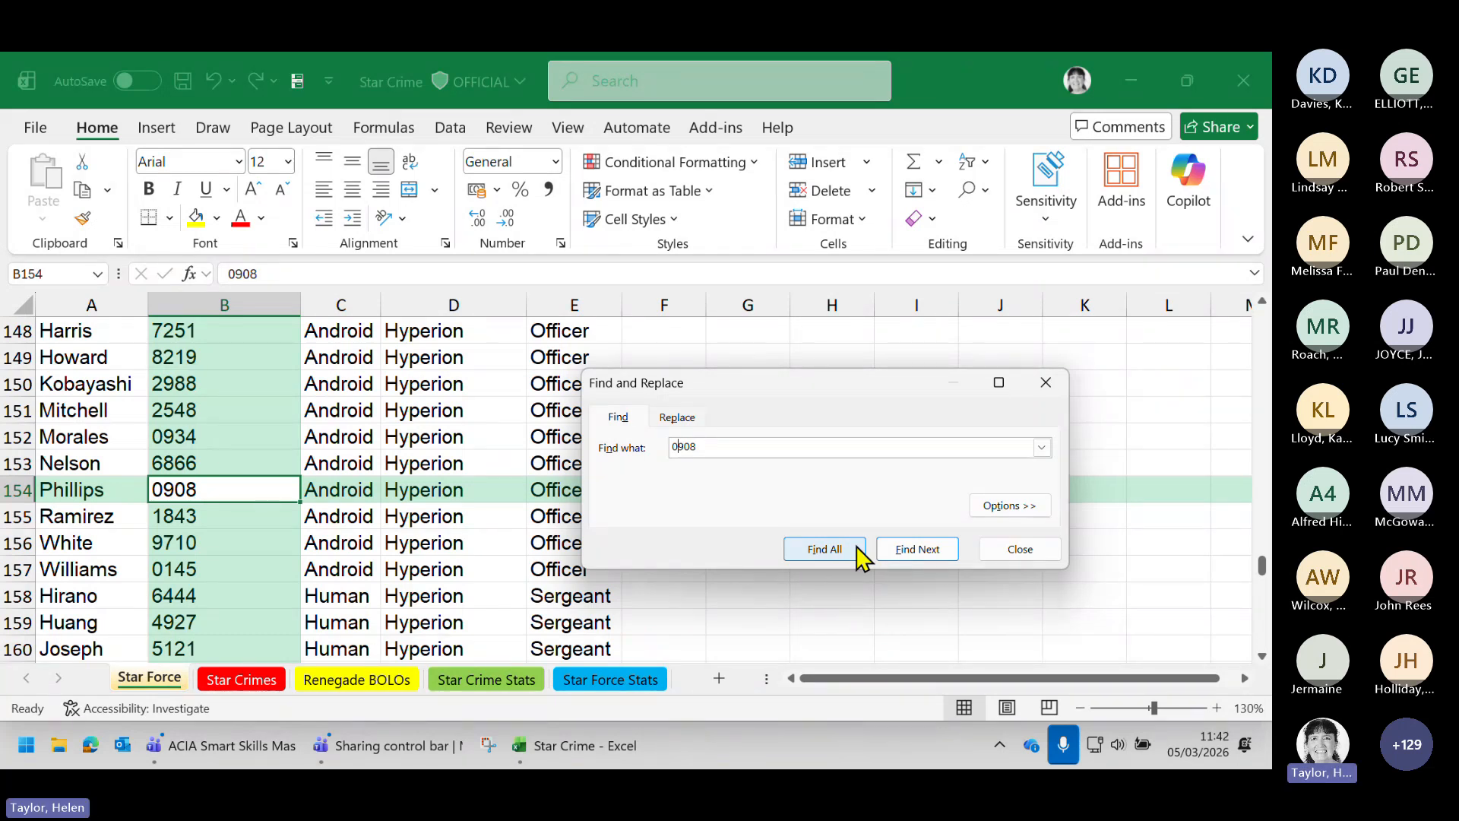
pyautogui.click(1003, 560)
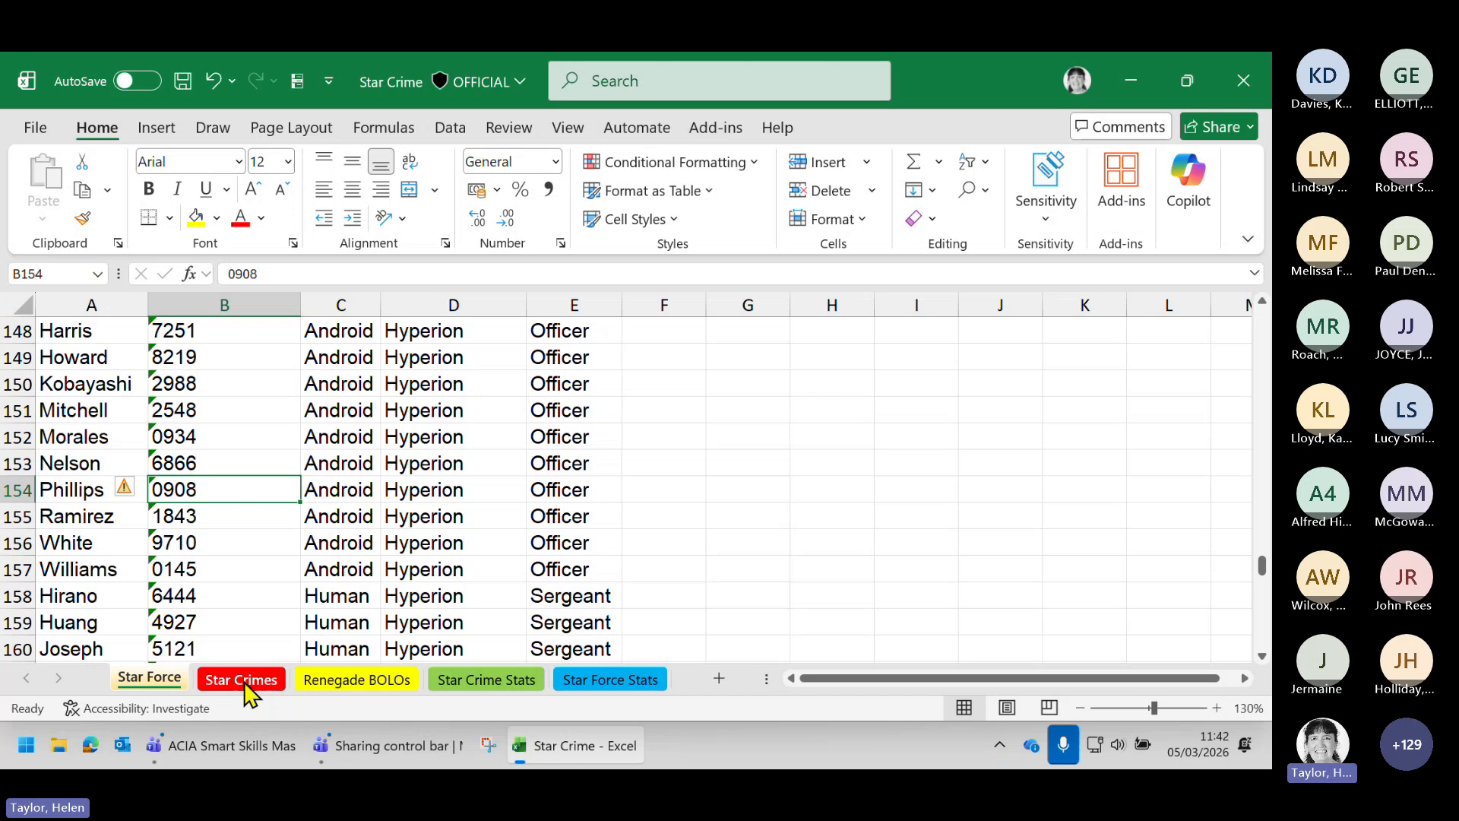
# On the Star Crimes sheet, list all cells containing the same officer's collar number
pyautogui.click(245, 679)
pyautogui.click(529, 645)
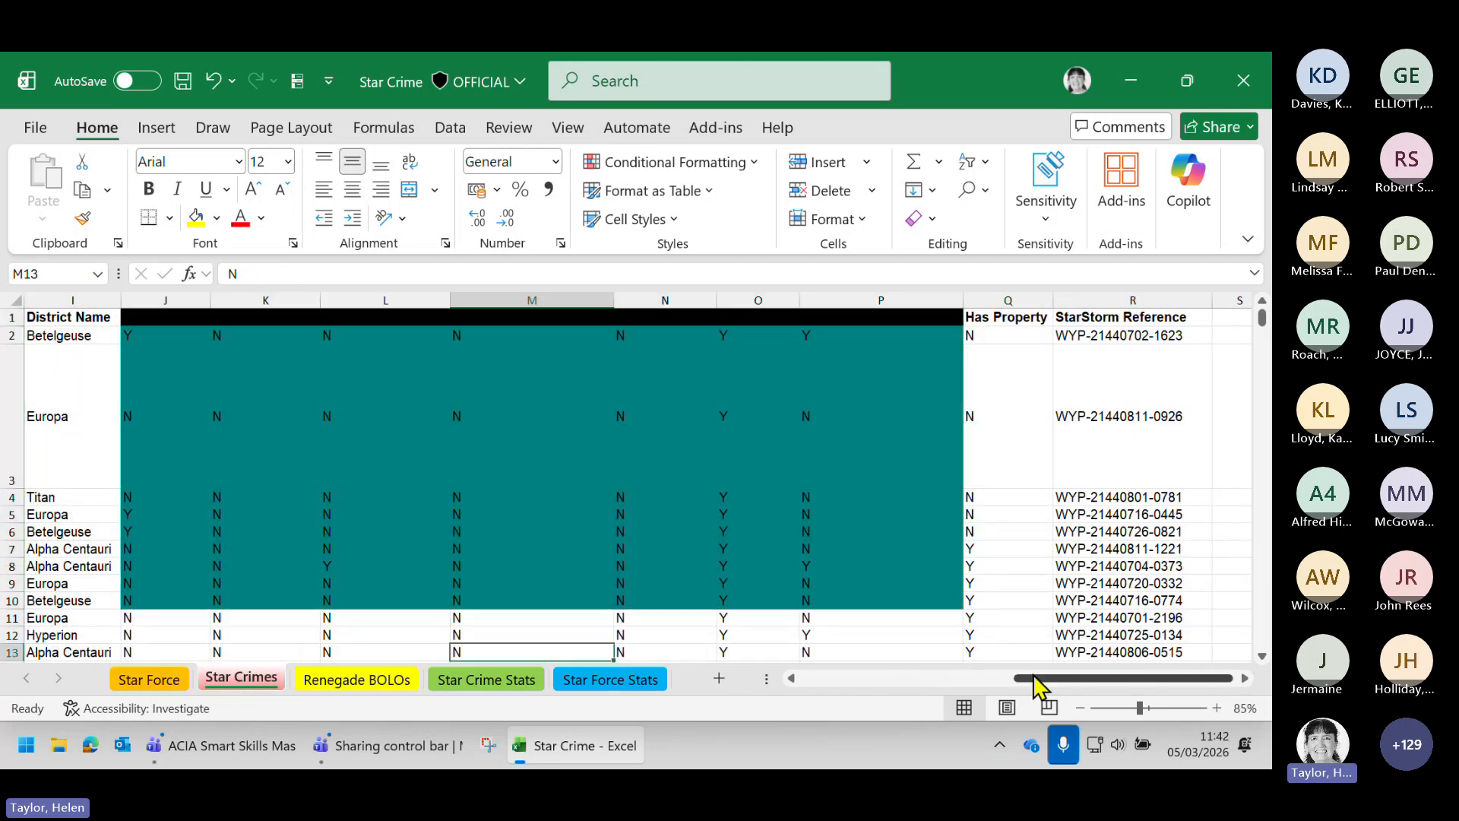
pyautogui.moveTo(1033, 673); pyautogui.dragTo(817, 677)
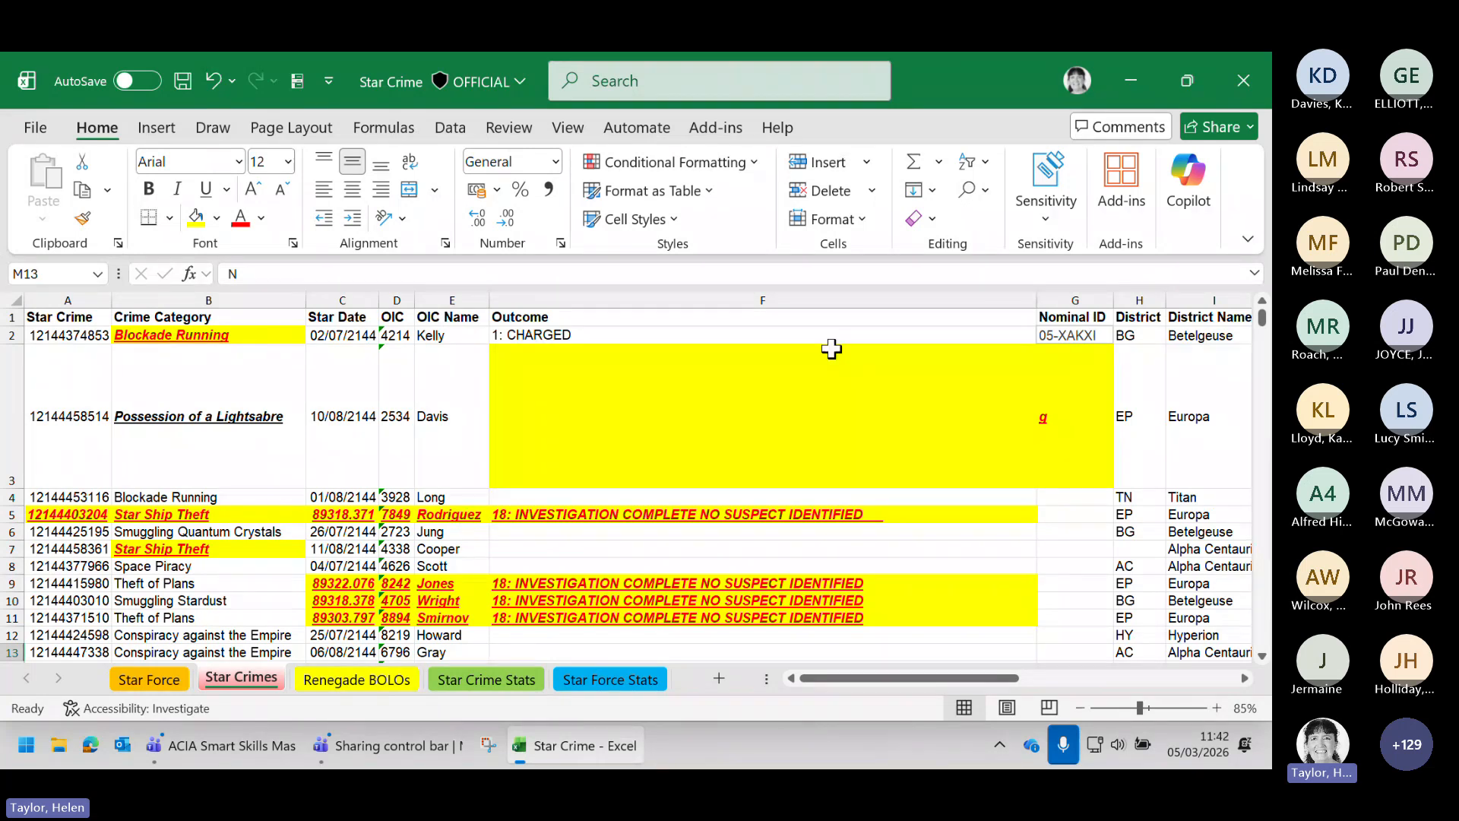
pyautogui.click(980, 192)
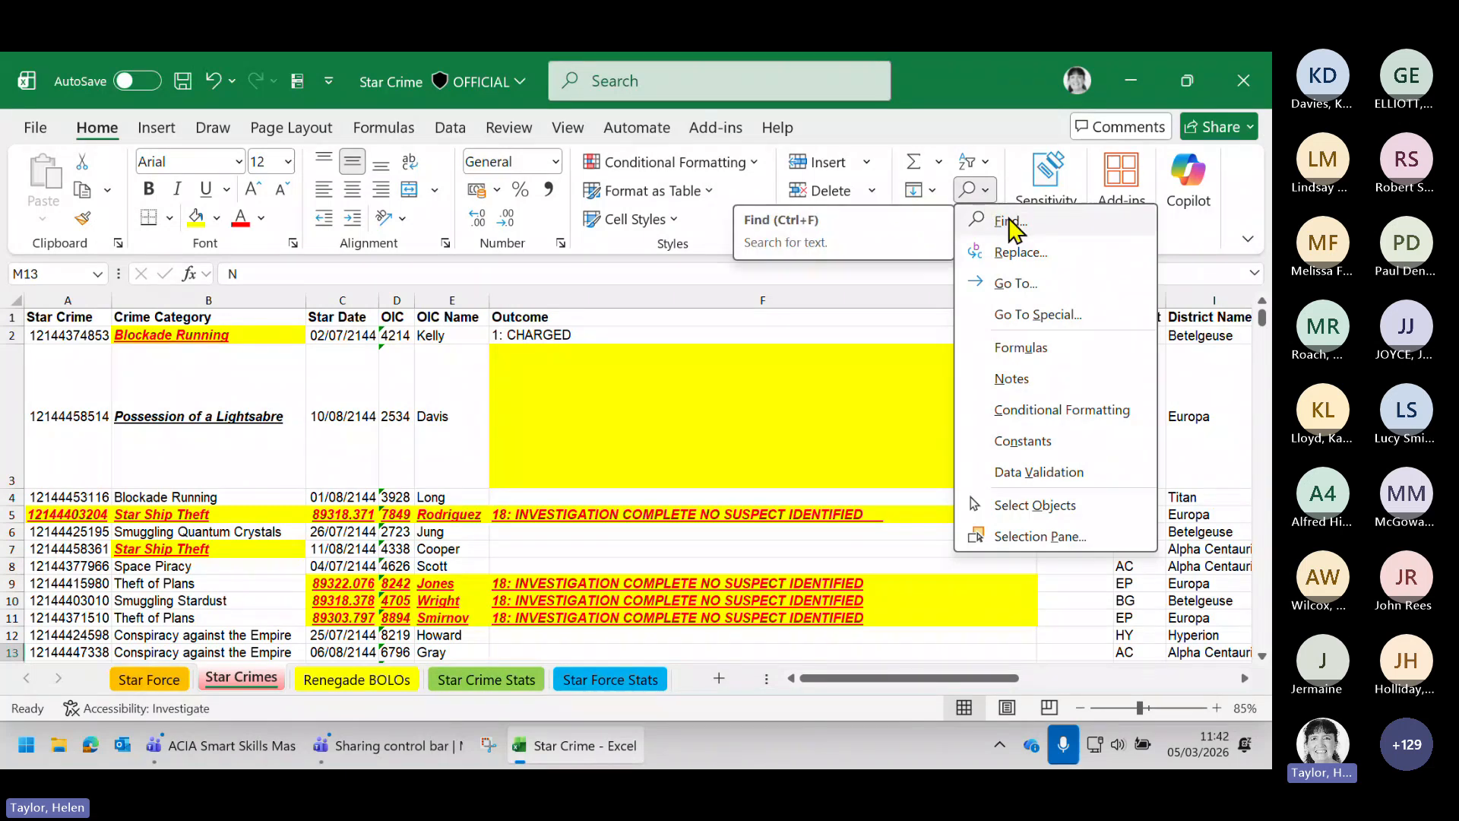
pyautogui.click(1011, 226)
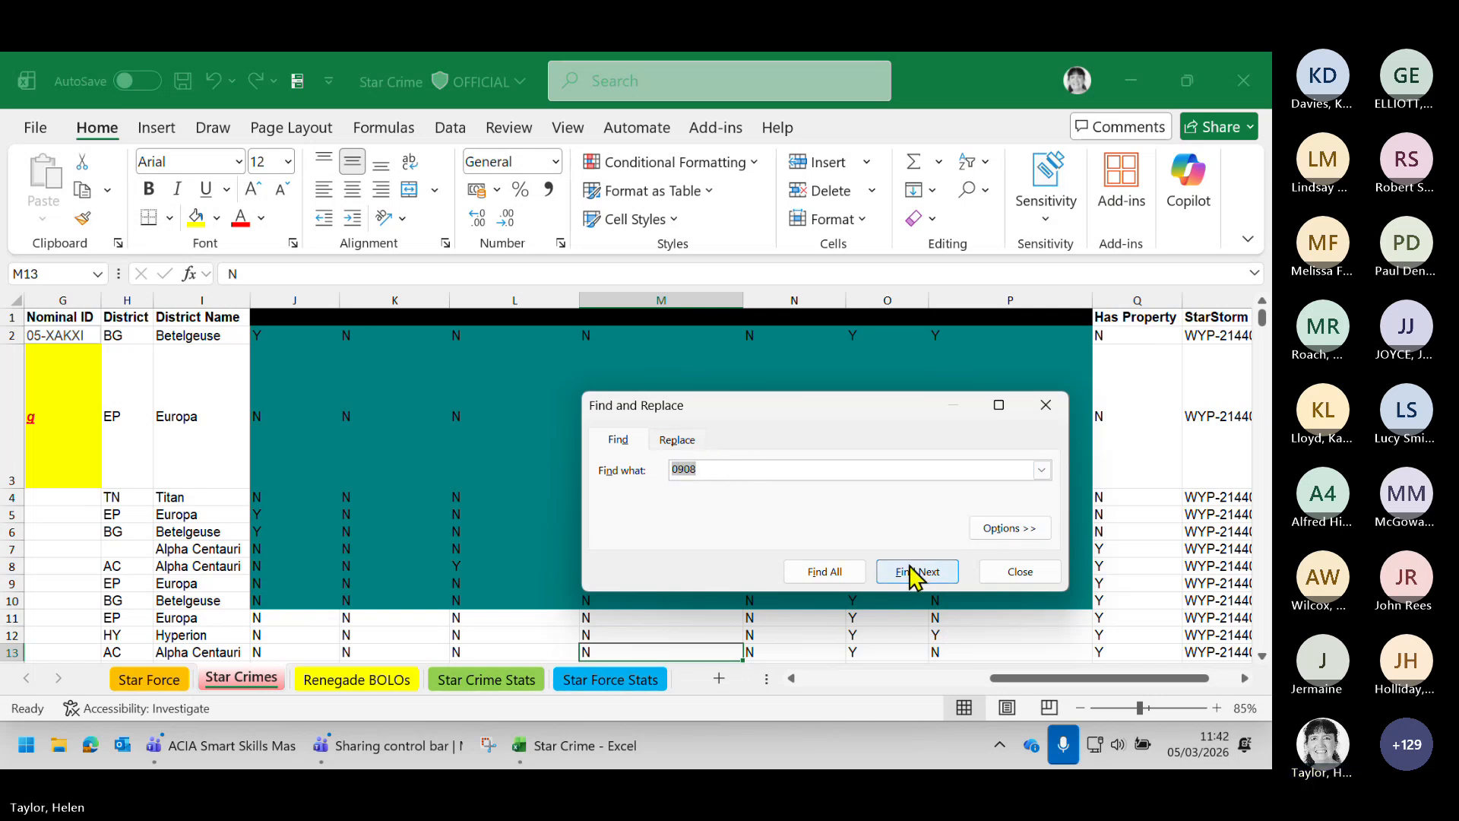
pyautogui.click(828, 574)
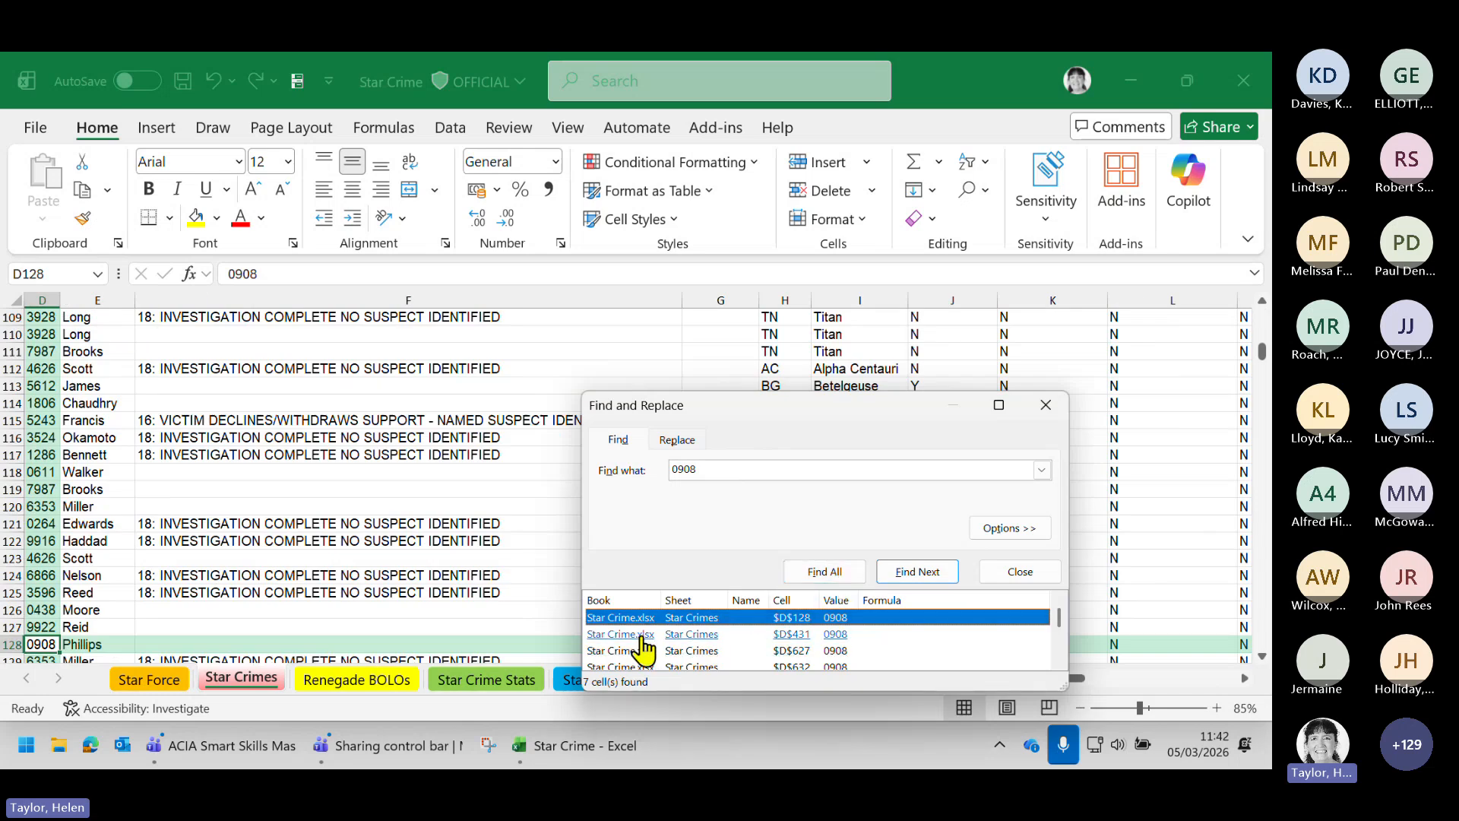
# Go to the matches in cells D632, D746 and D884 from the list of found cells, and close the search
pyautogui.scroll(-1, 643, 649)
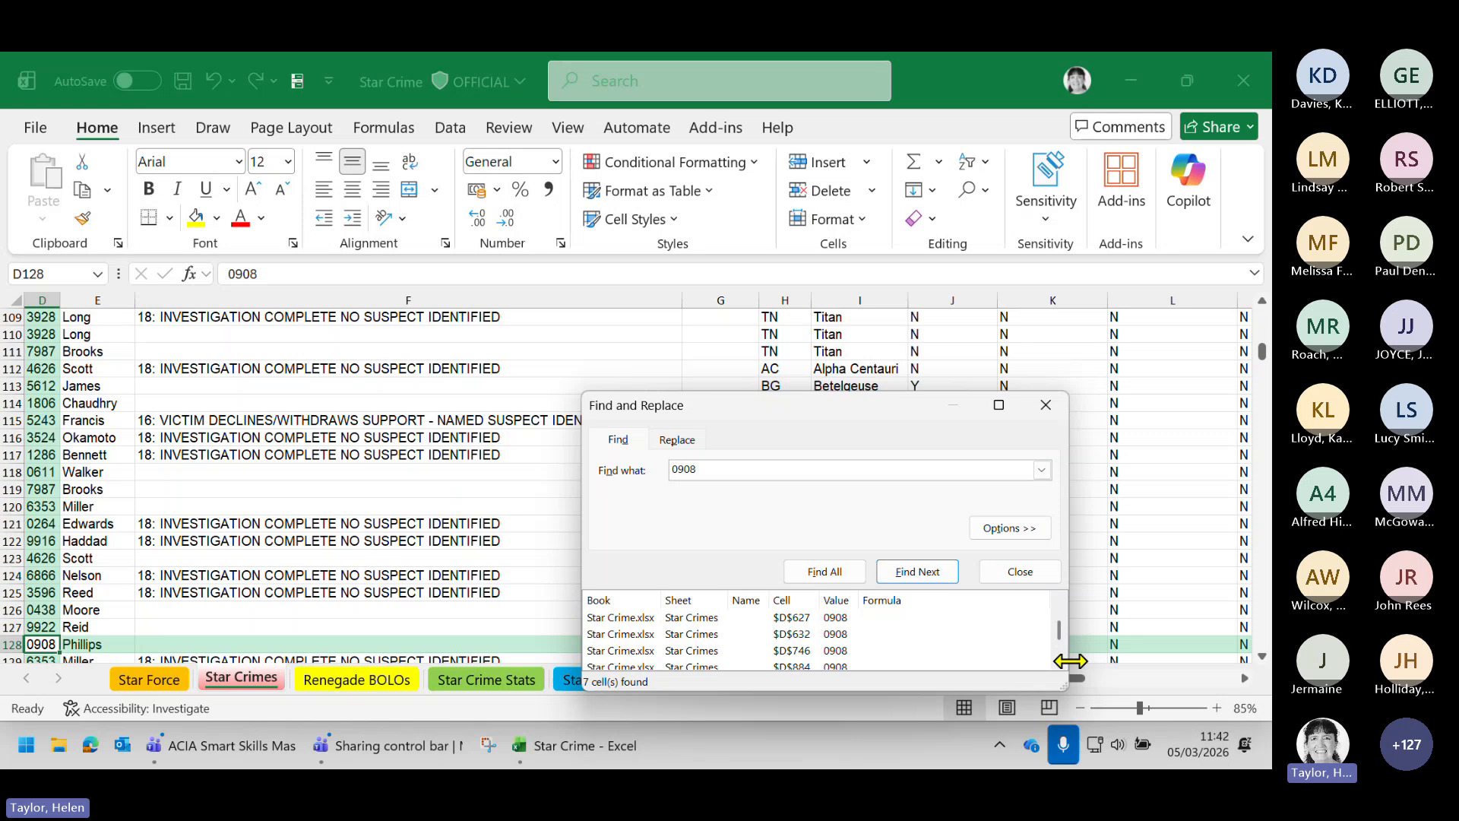
pyautogui.click(642, 637)
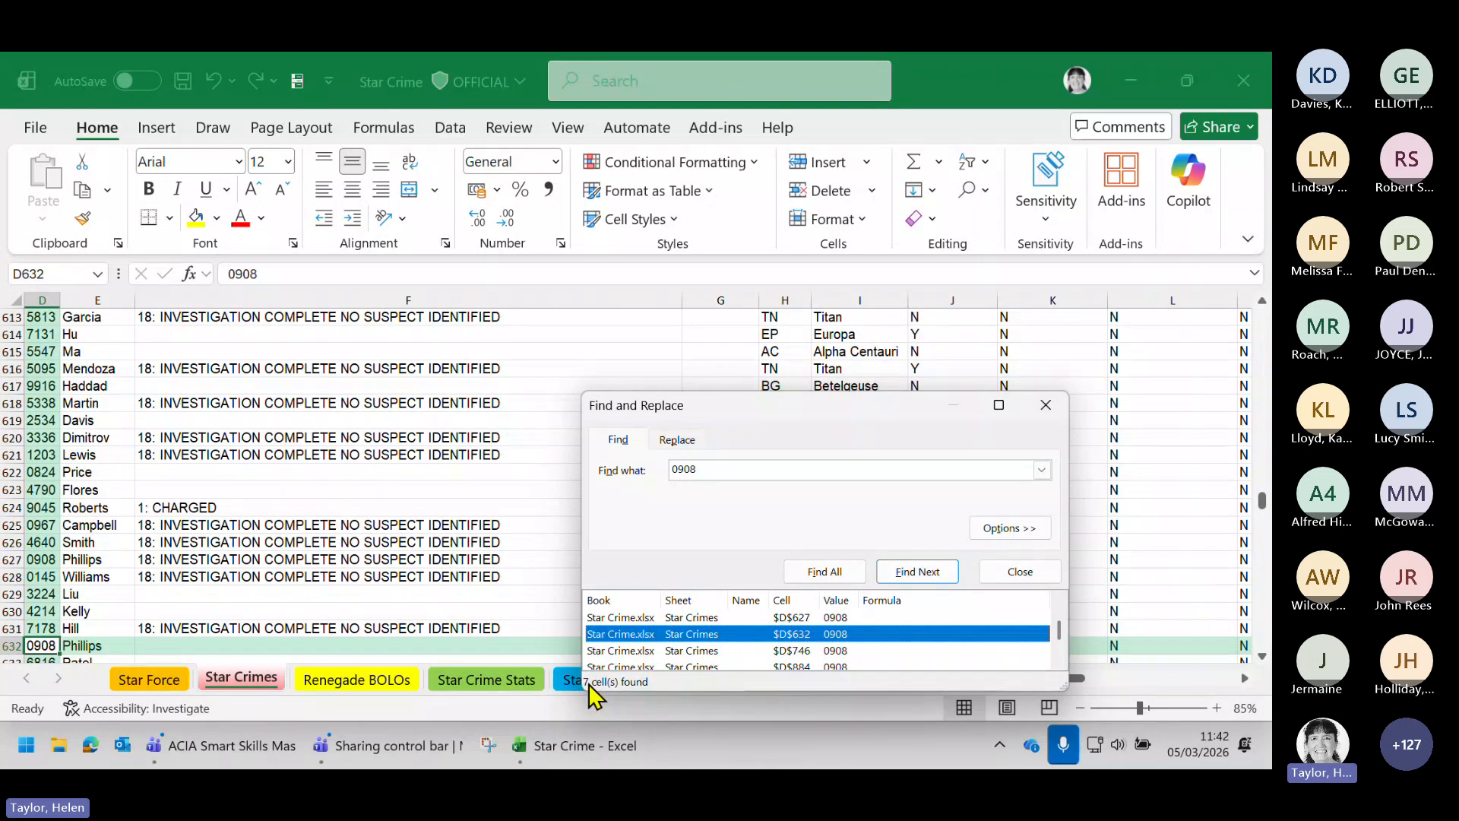
pyautogui.click(623, 655)
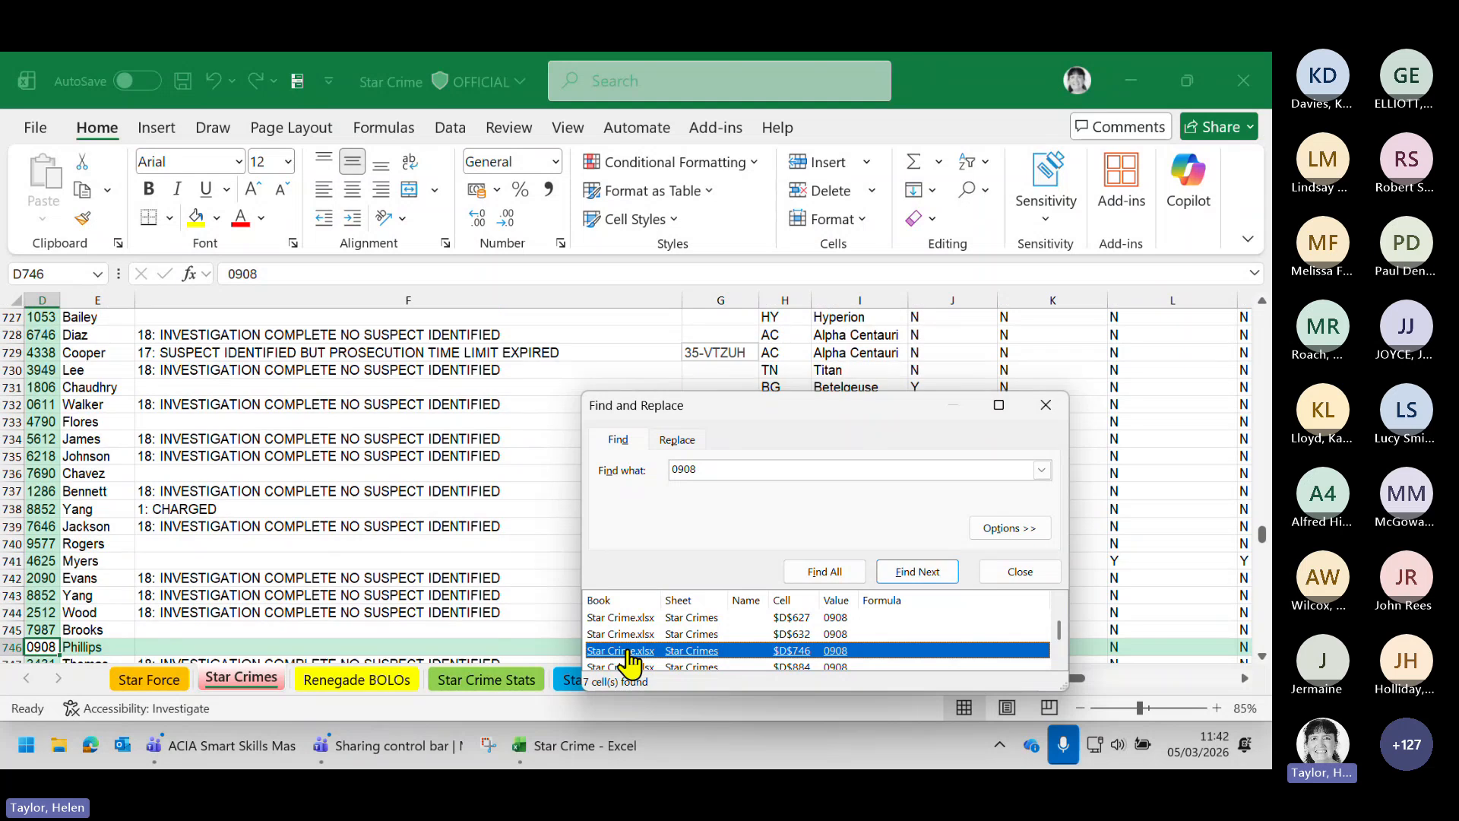
pyautogui.click(627, 667)
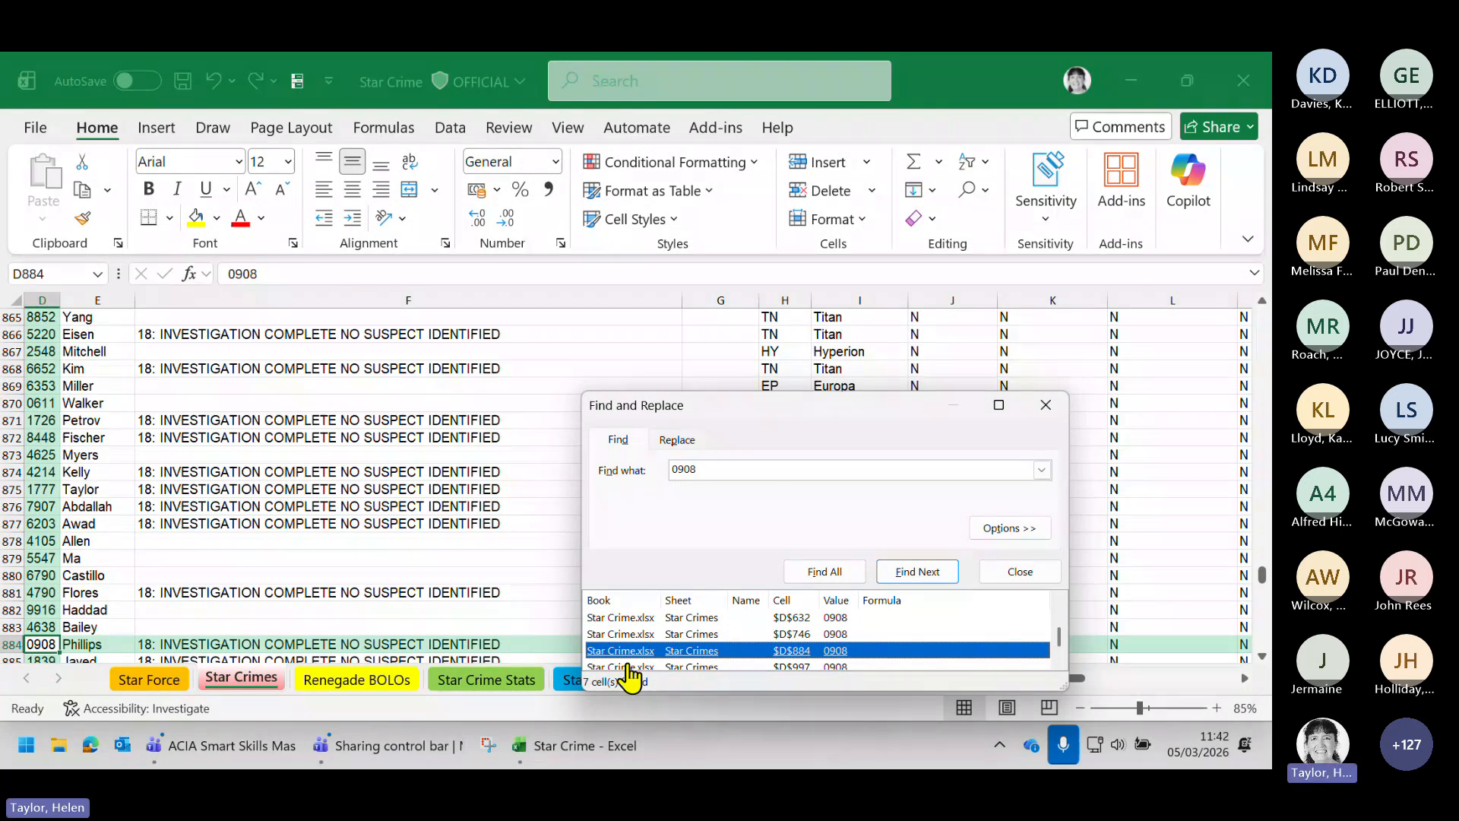
pyautogui.click(1010, 573)
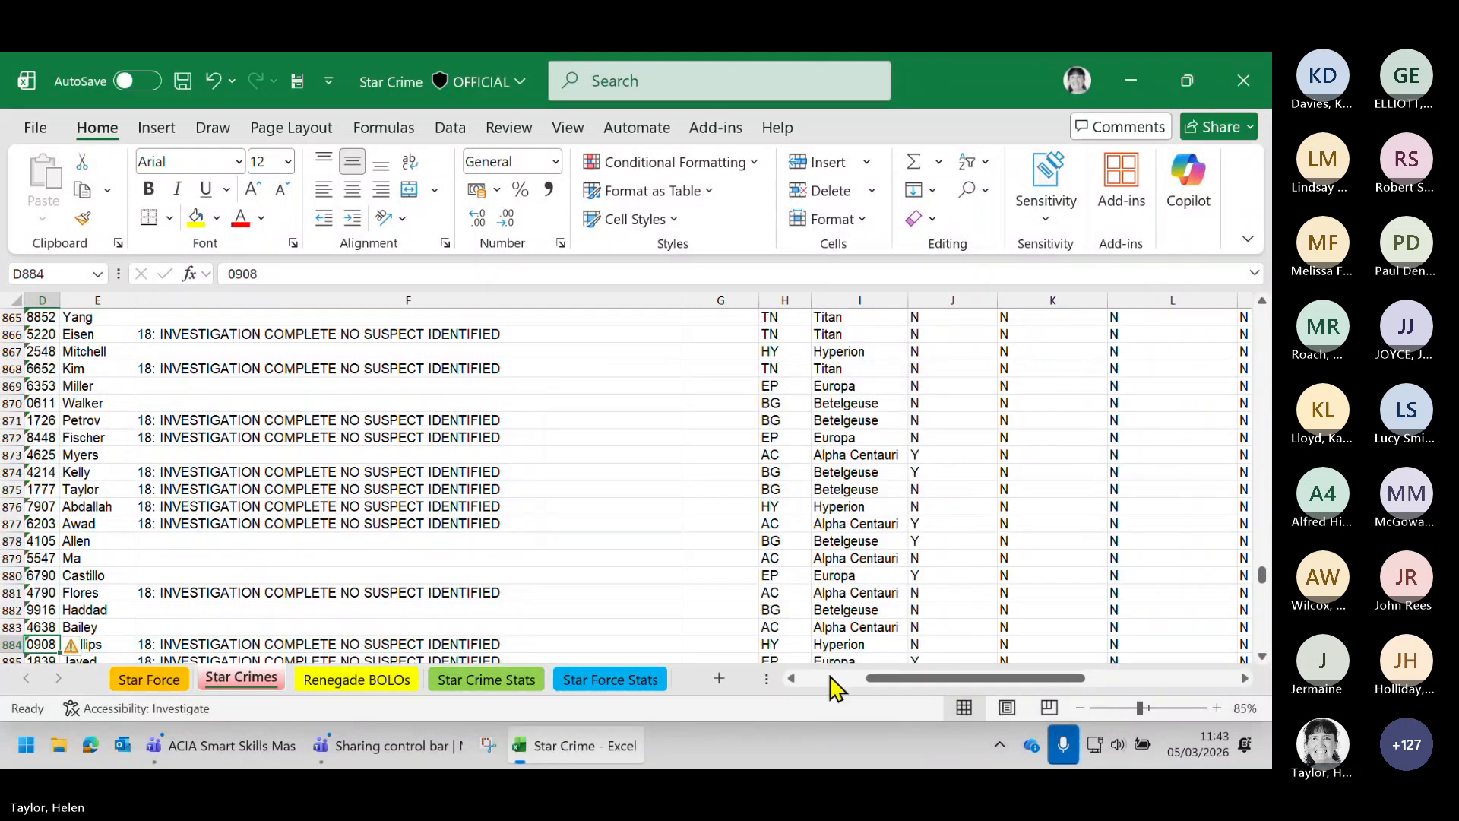
# On the Star Crimes sheet, set up a replacement of "Quantum" with "Dilithium"
pyautogui.moveTo(833, 679); pyautogui.dragTo(831, 684)
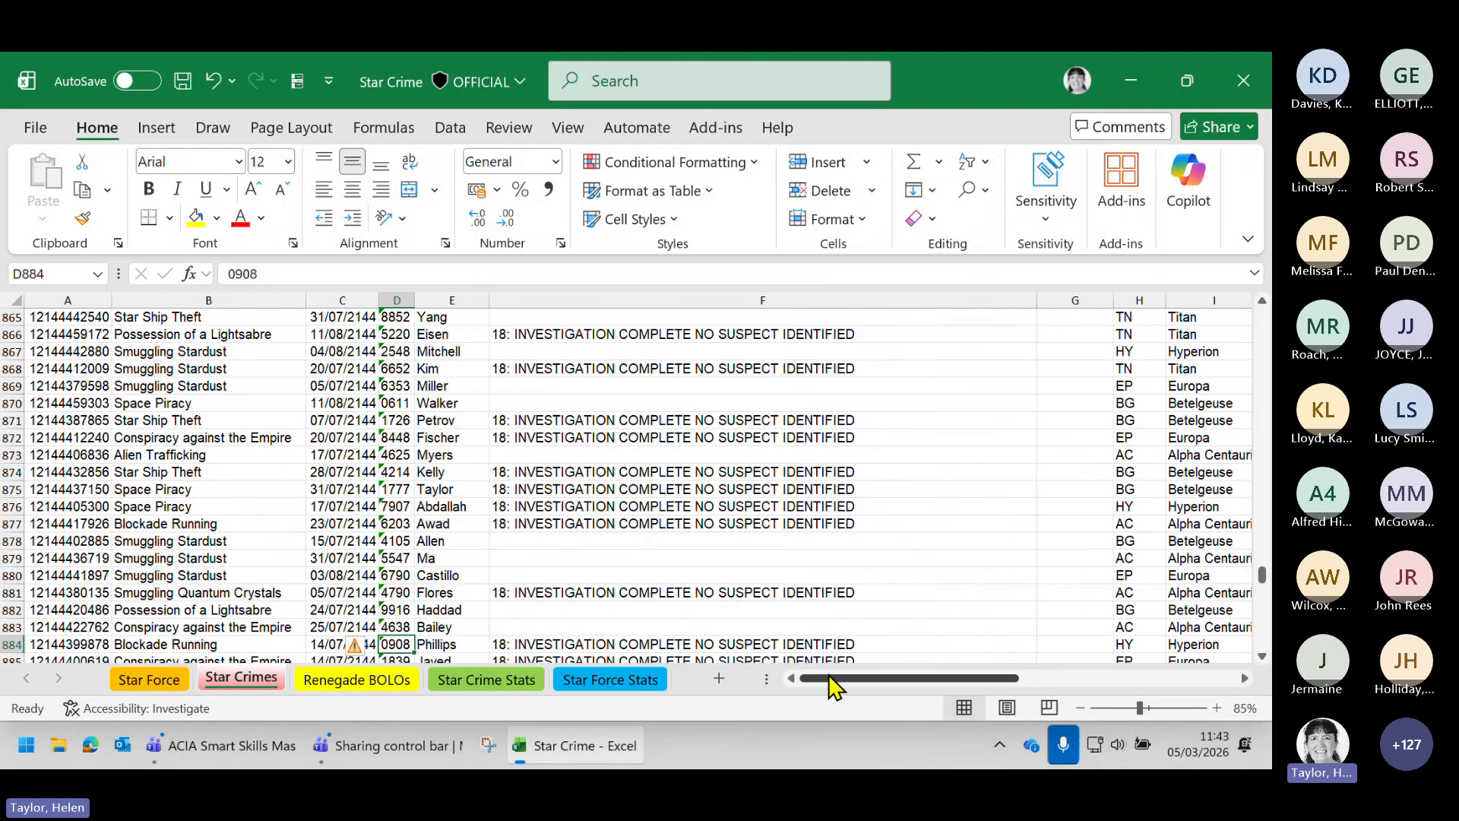
pyautogui.click(988, 195)
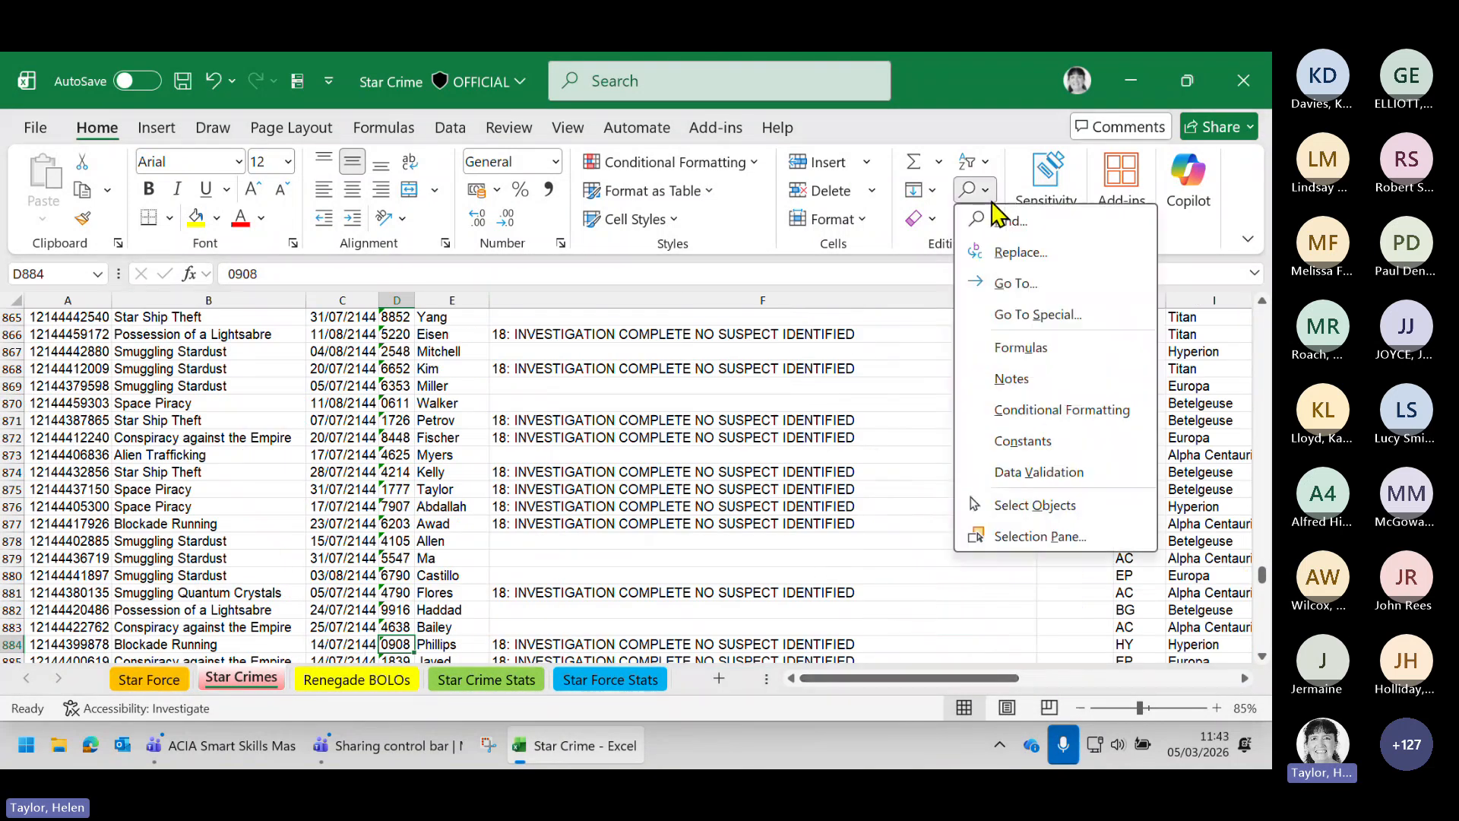
pyautogui.click(1018, 251)
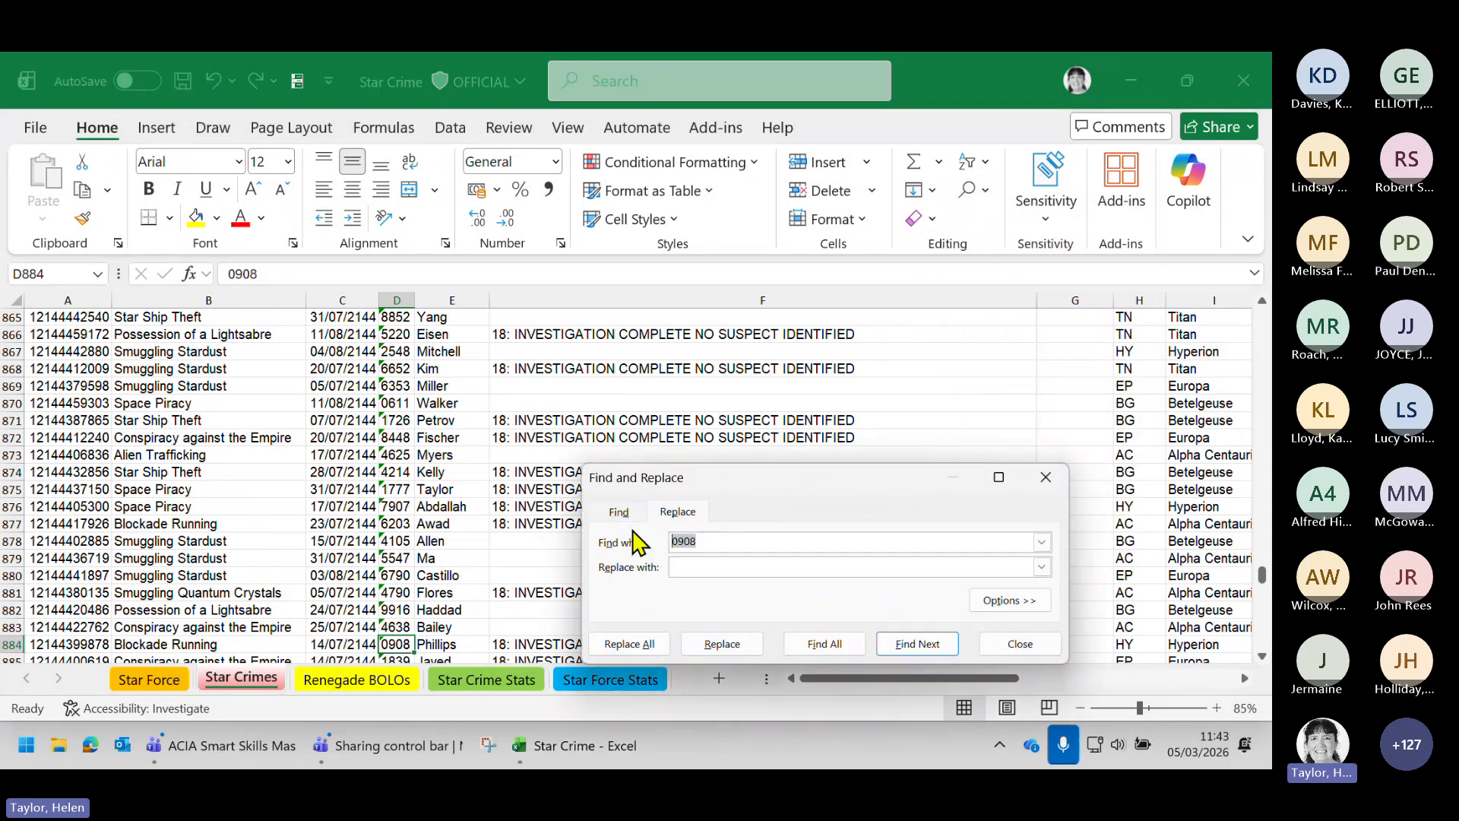
pyautogui.press('BackSpace')
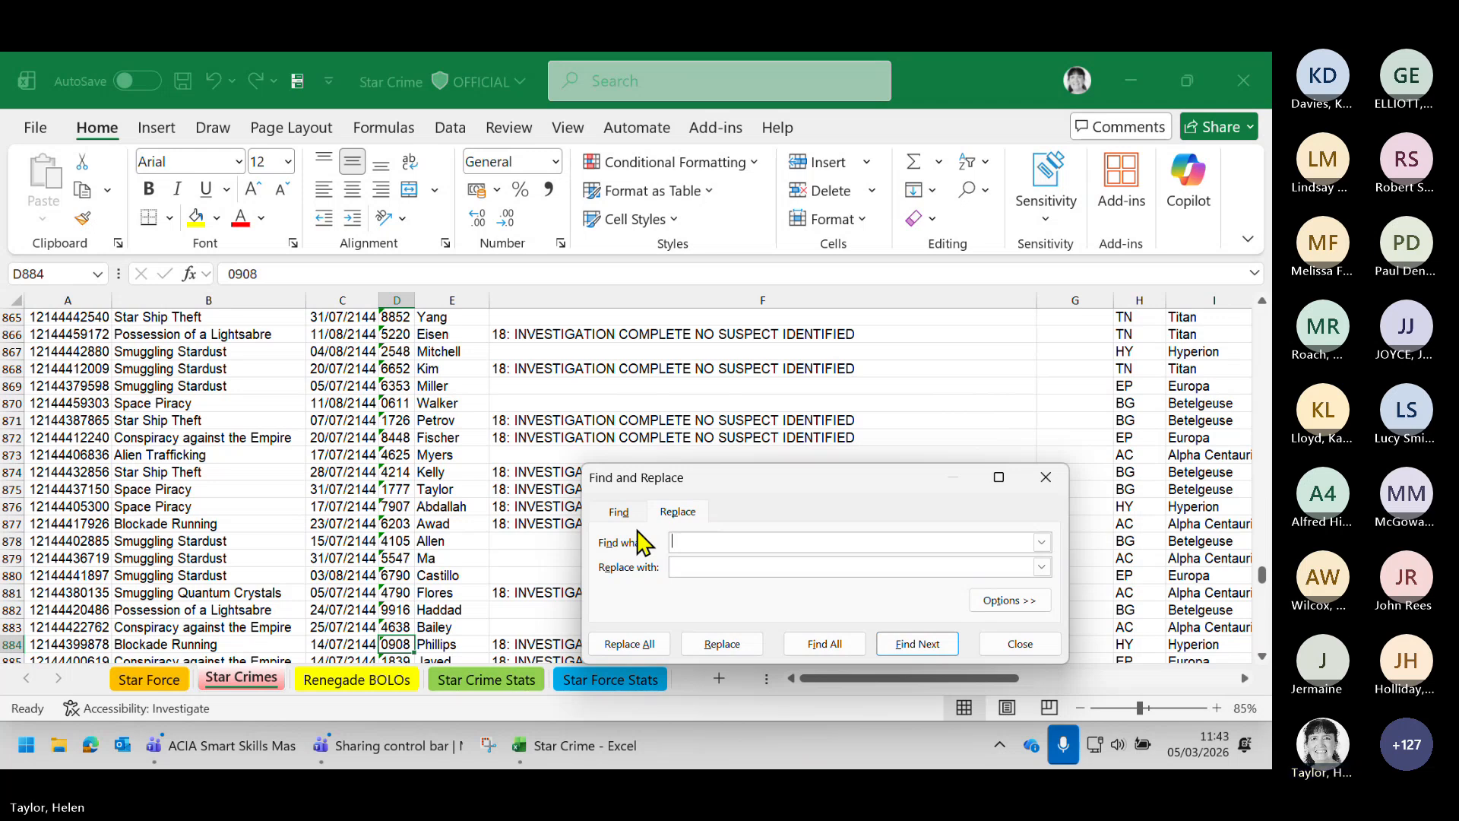
pyautogui.write('Quan')
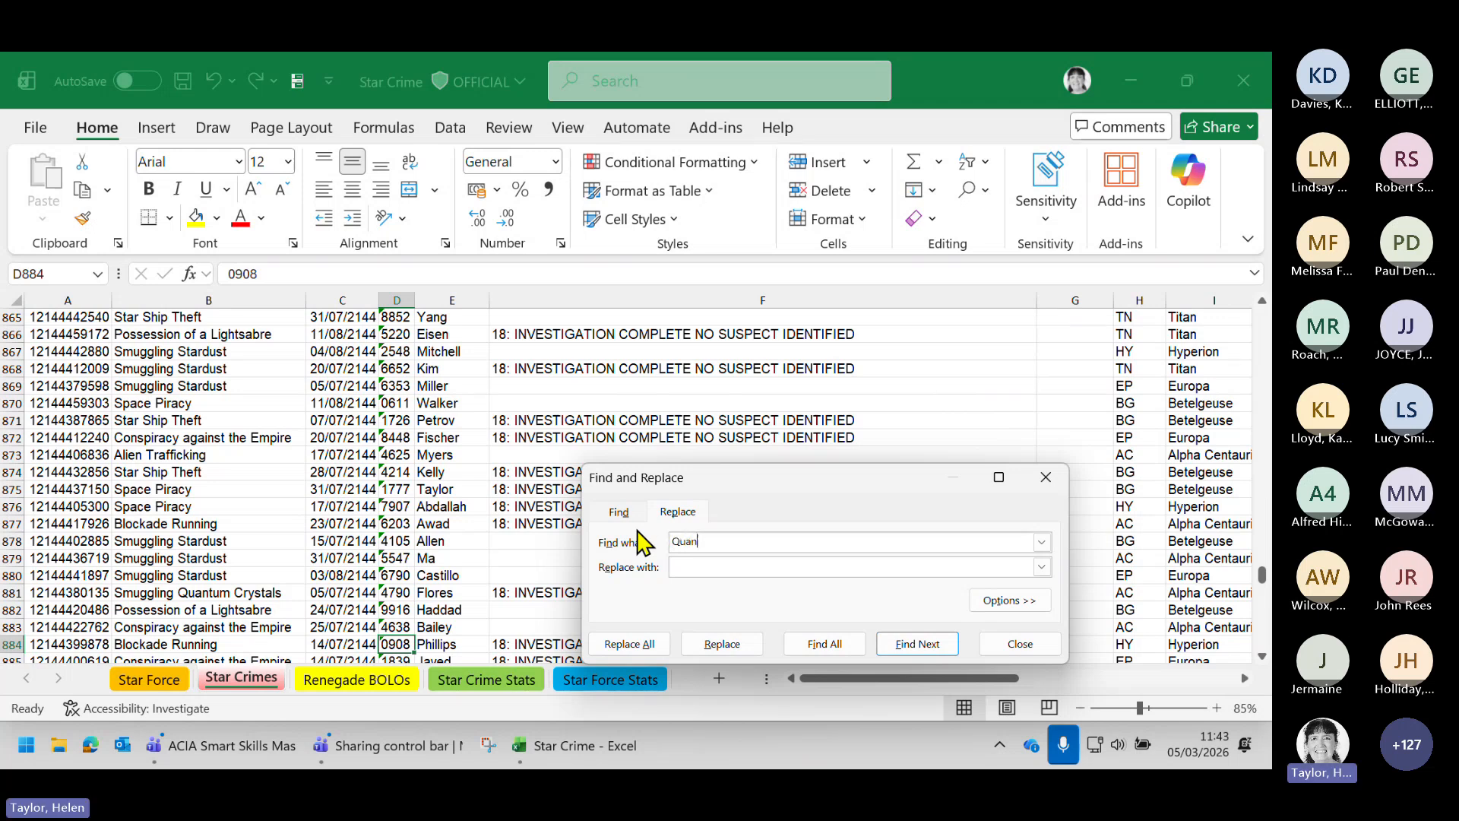
pyautogui.write('tum')
pyautogui.click(684, 569)
pyautogui.write('Dilithium')
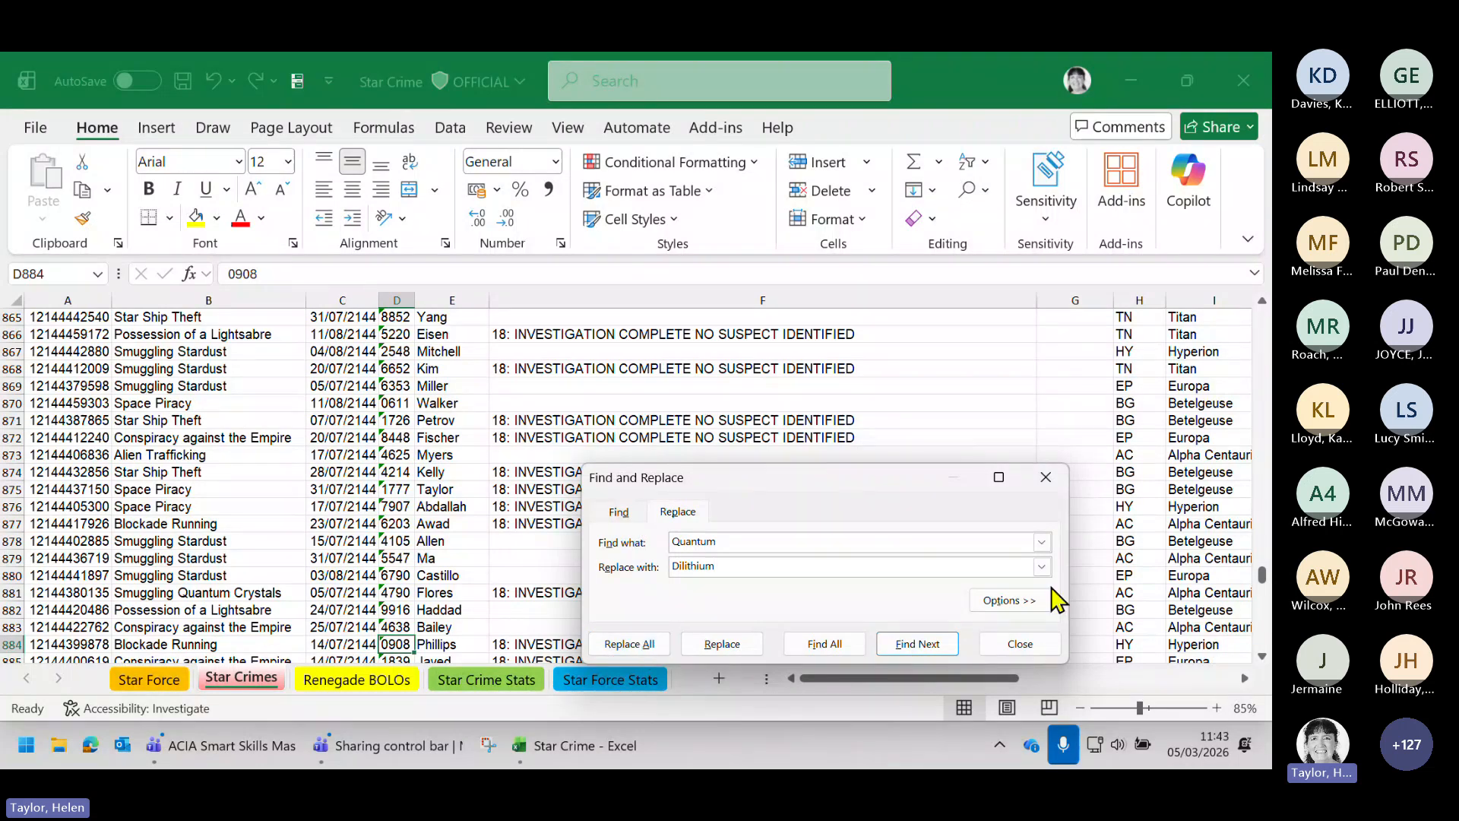
# Keep the replacement within the sheet and give the replaced cells a yellow fill
pyautogui.click(1008, 601)
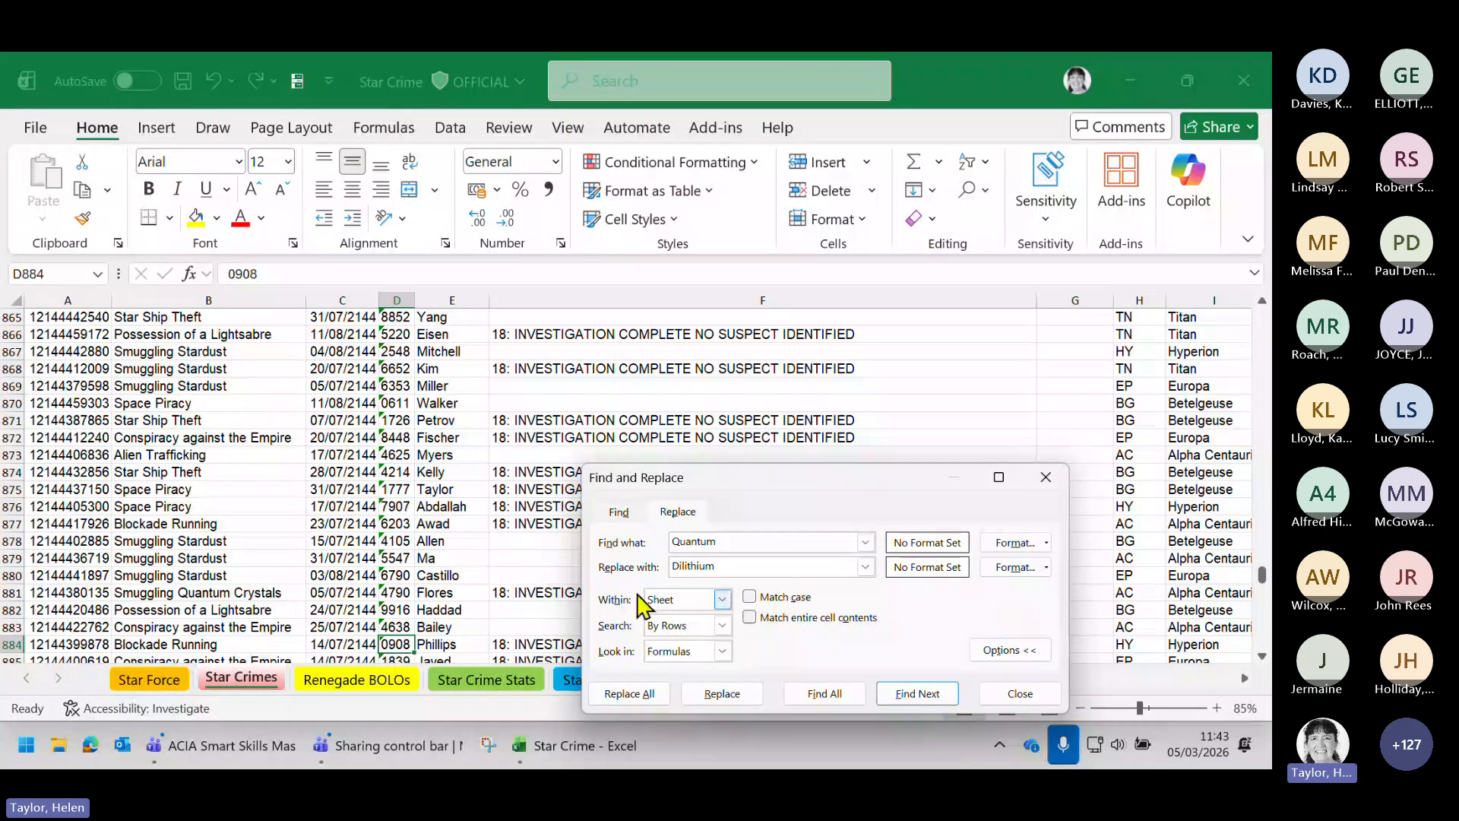
pyautogui.click(724, 600)
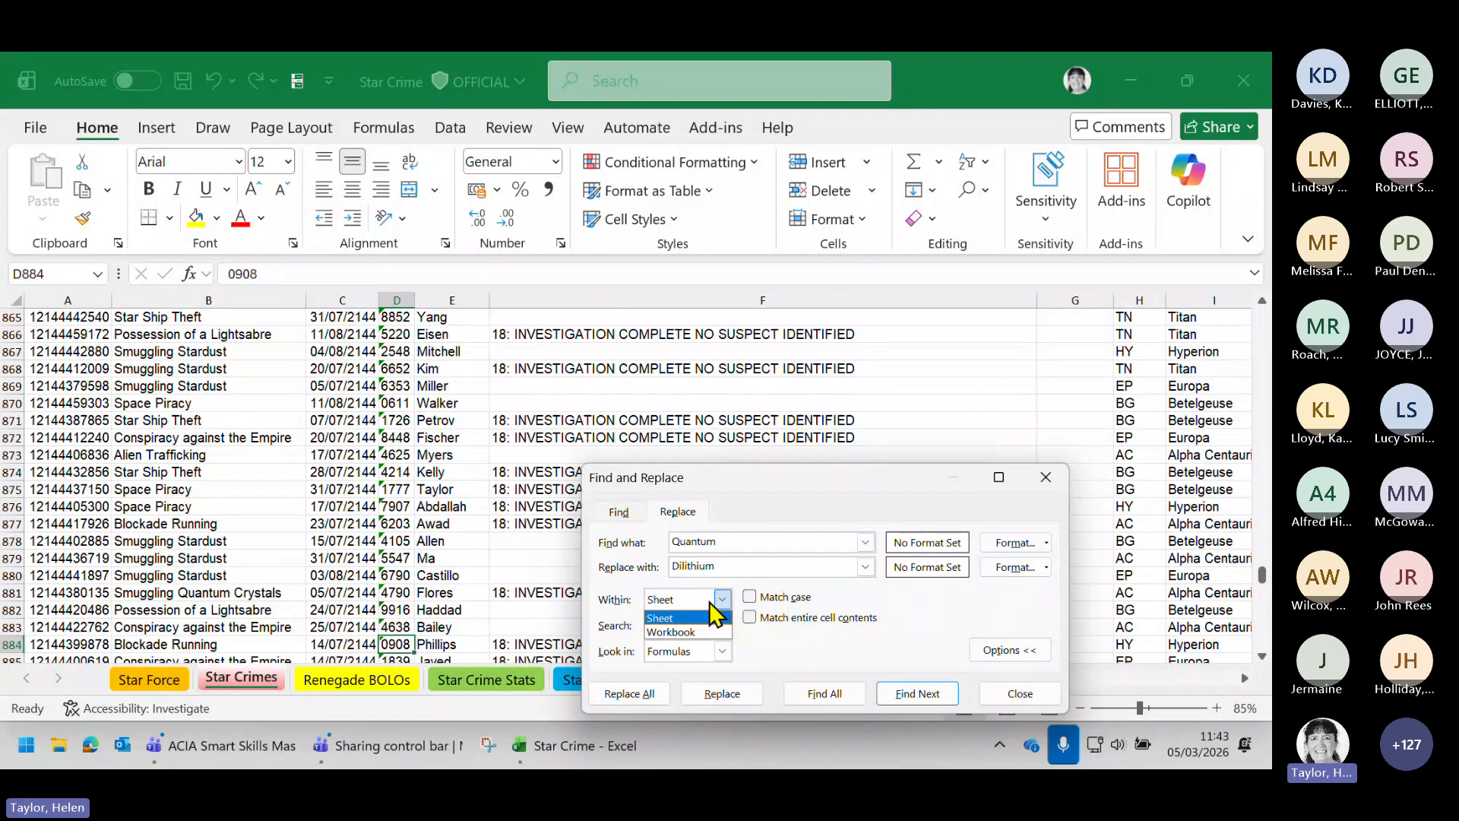
pyautogui.click(715, 602)
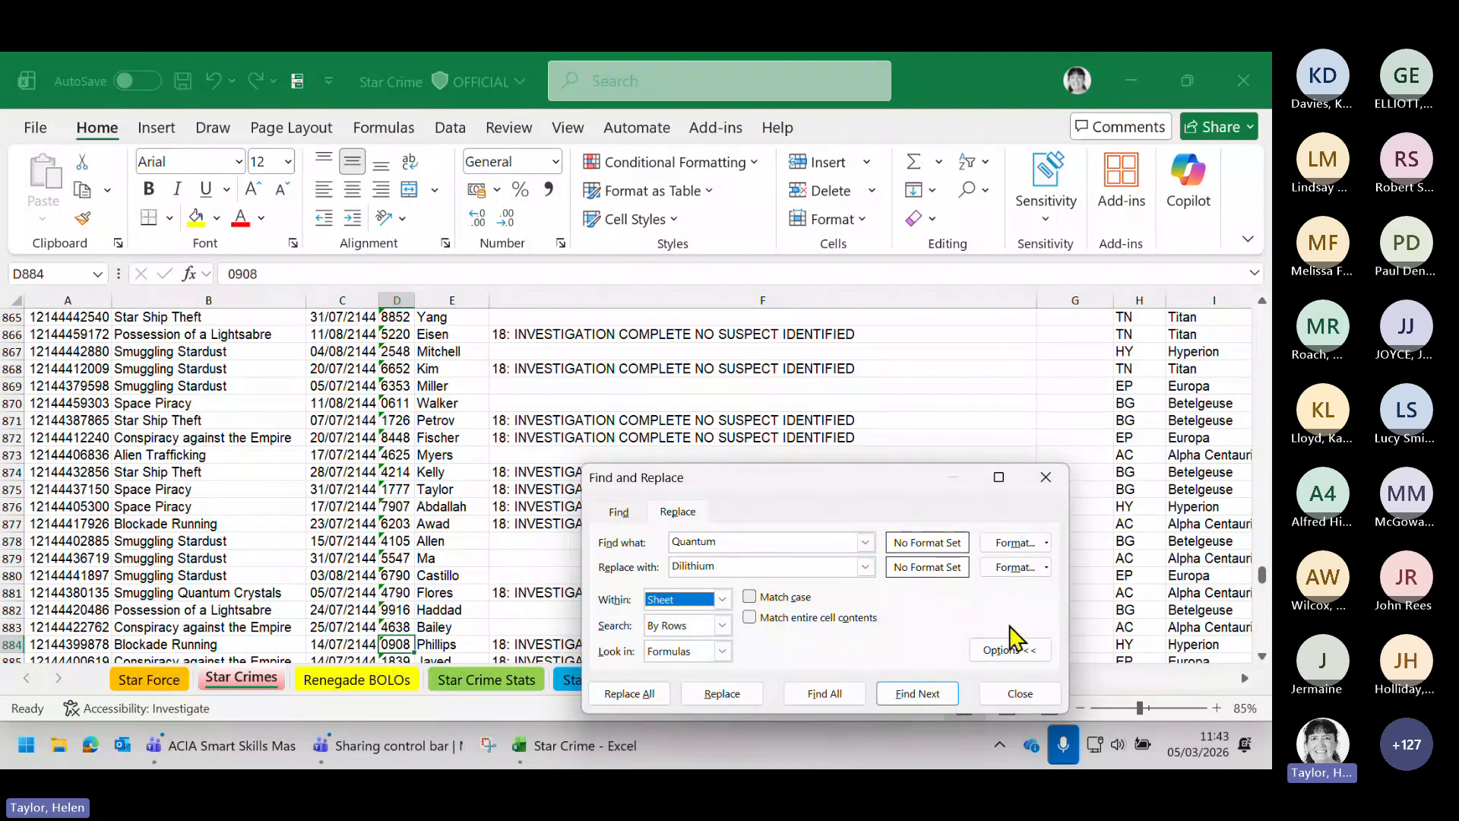
pyautogui.click(1015, 569)
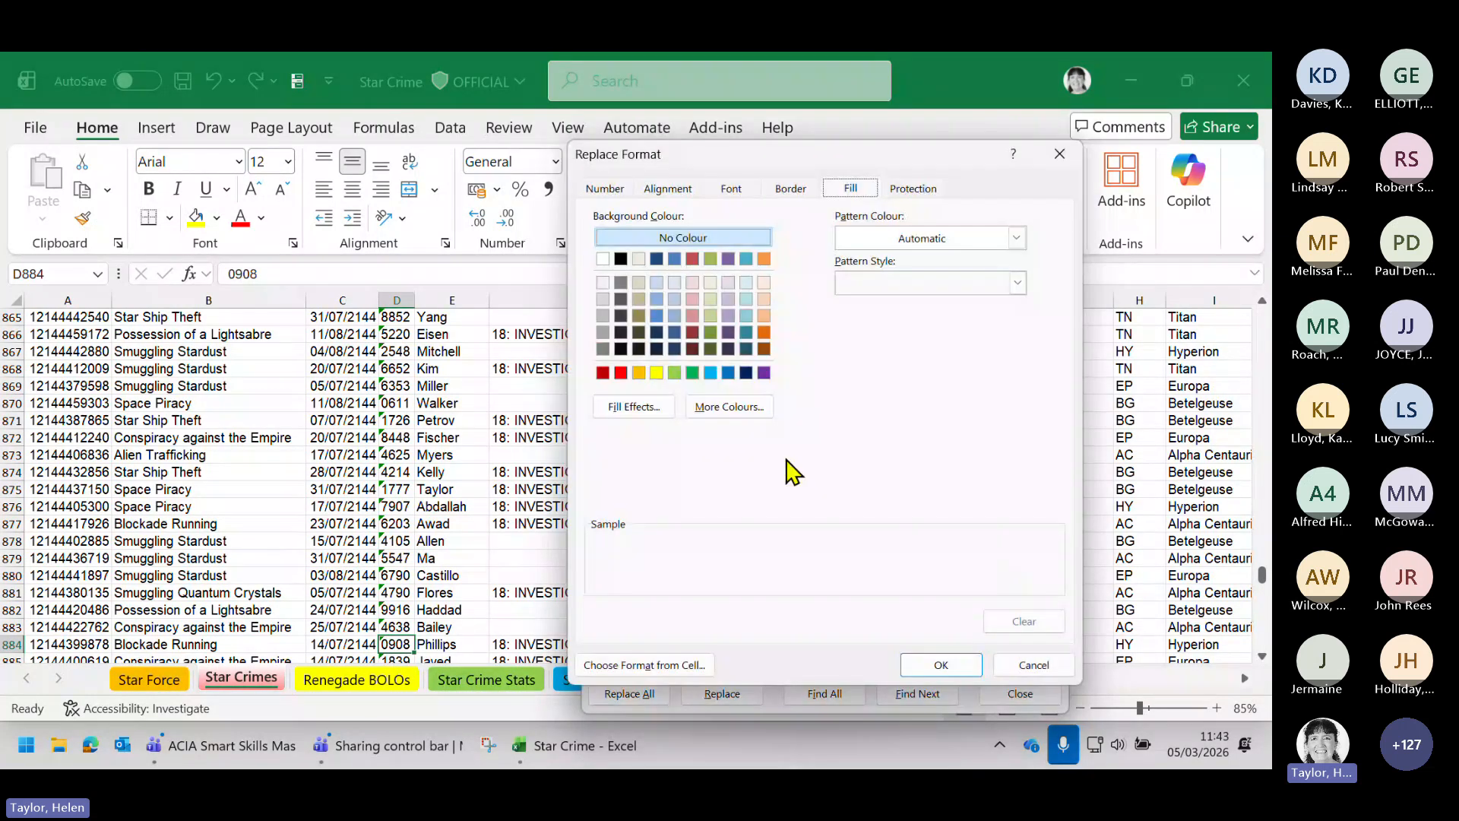
pyautogui.click(658, 373)
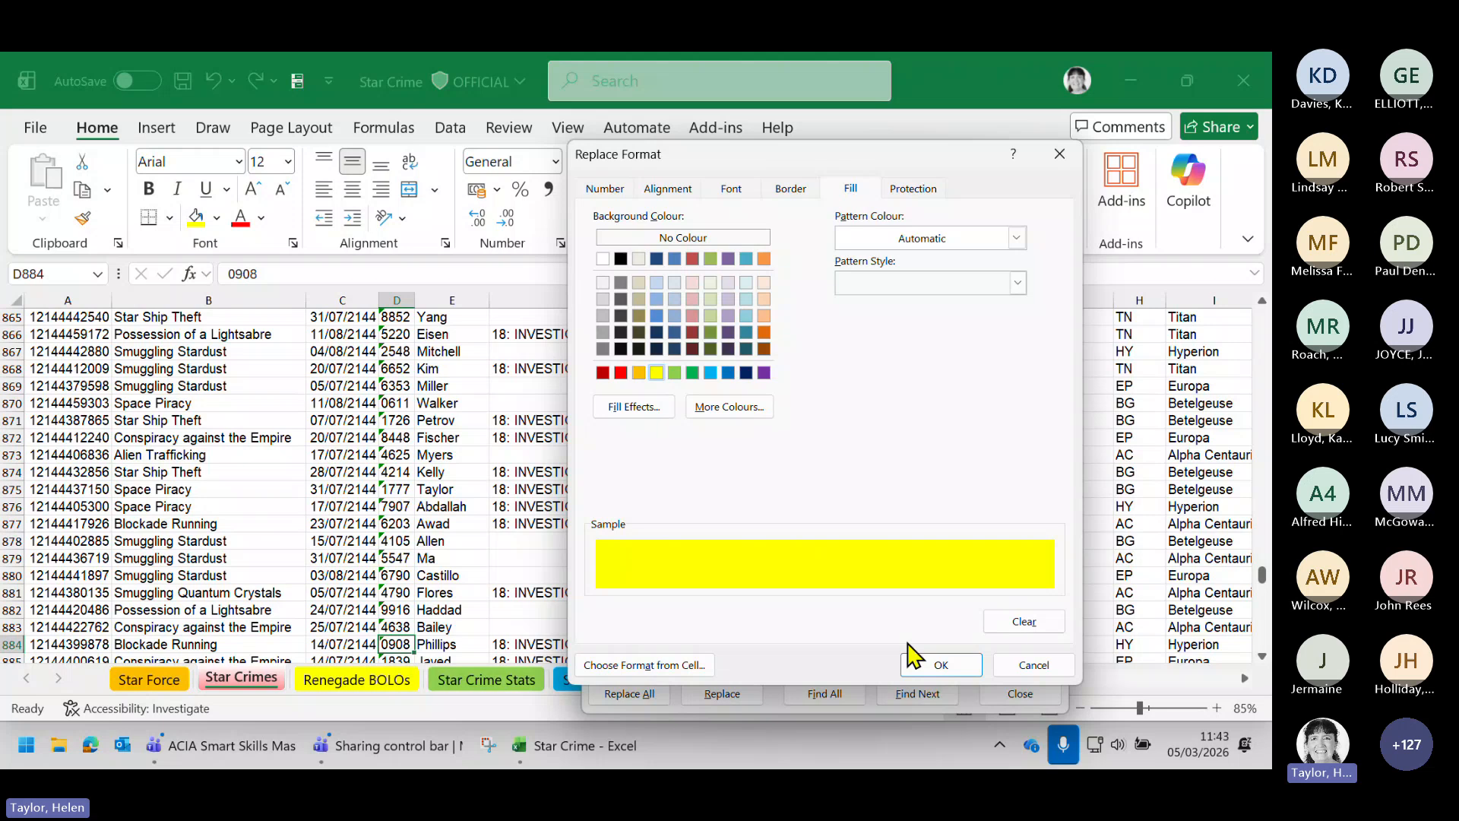
pyautogui.click(941, 666)
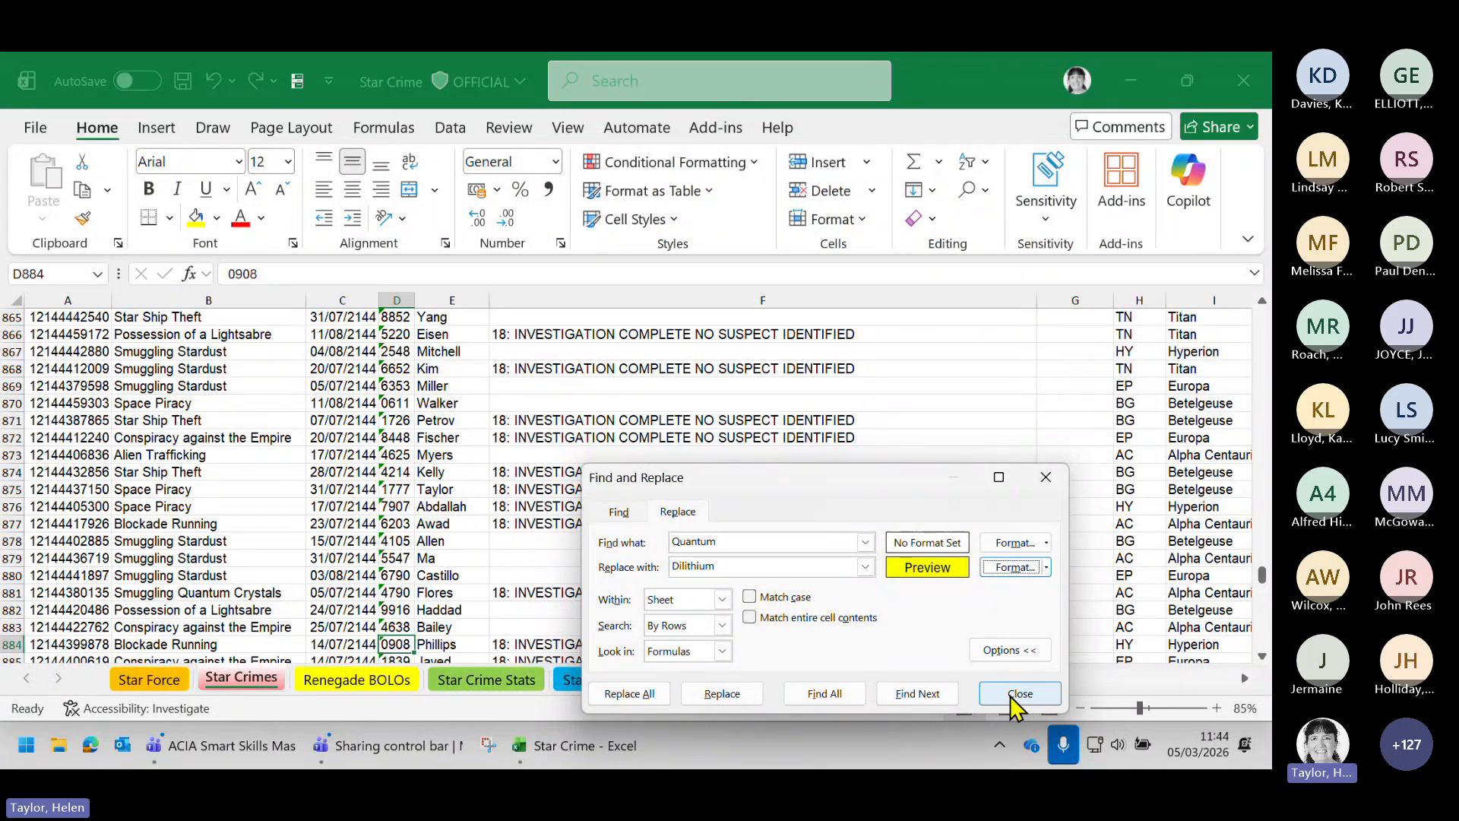
# Replace all occurrences of Quantum with the yellow-filled Dilithium and close the Find and Replace dialog
pyautogui.click(654, 695)
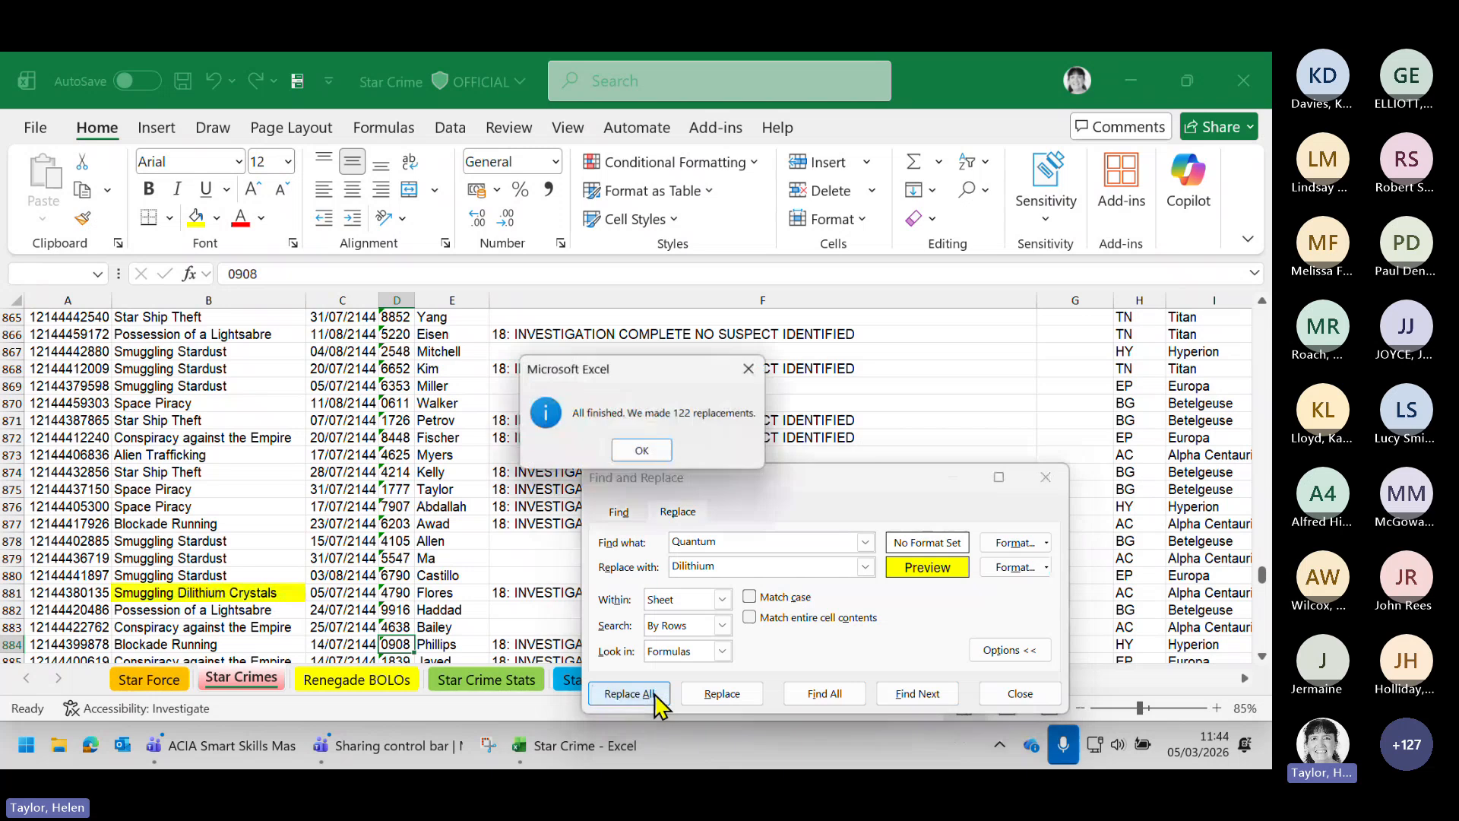
pyautogui.click(643, 451)
pyautogui.click(1020, 693)
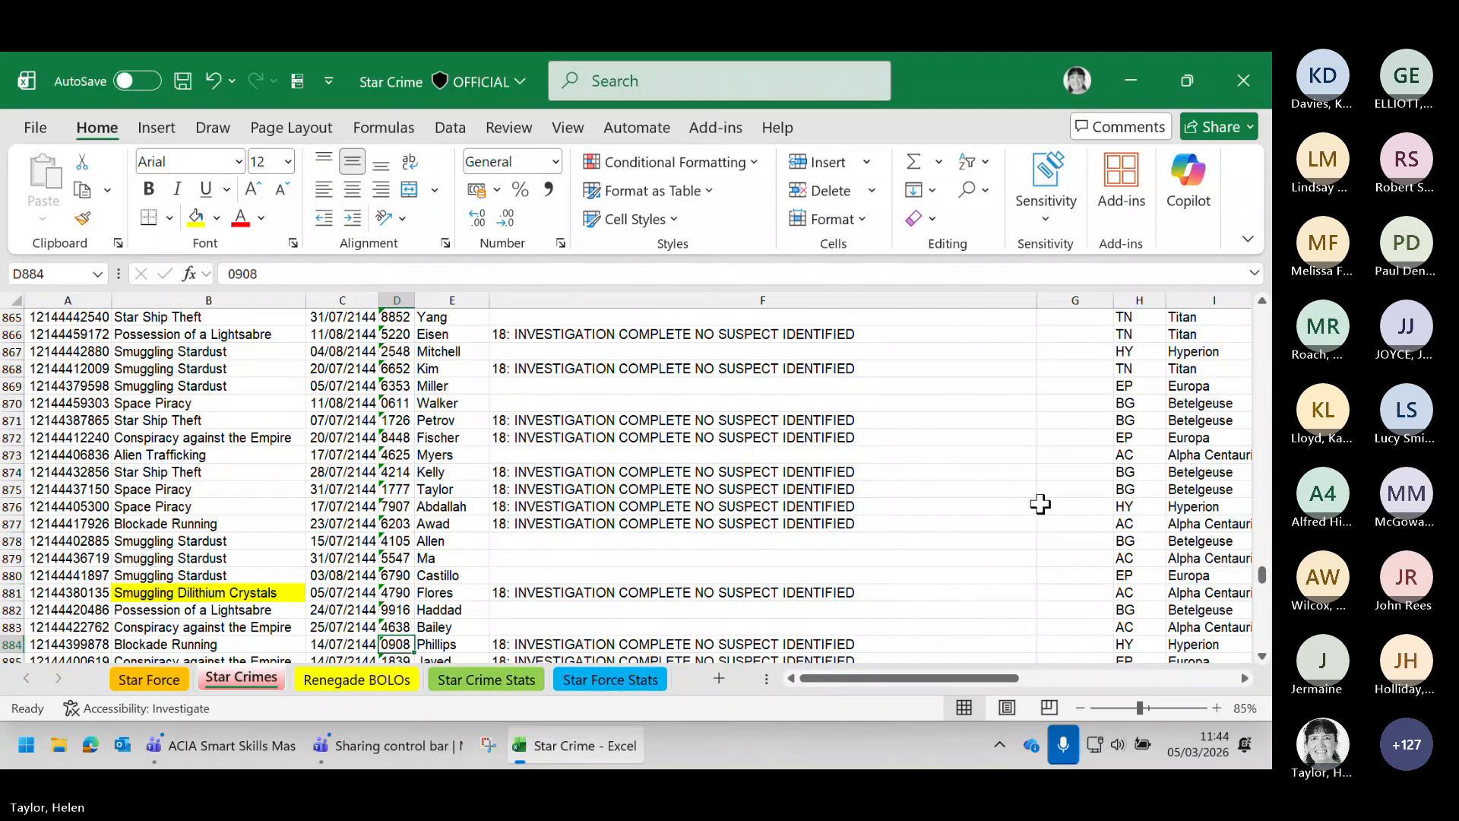
# On the Star Crime Stats sheet, select B2:M10 and add Numerical Count, Minimum and Maximum to the status bar
pyautogui.click(487, 679)
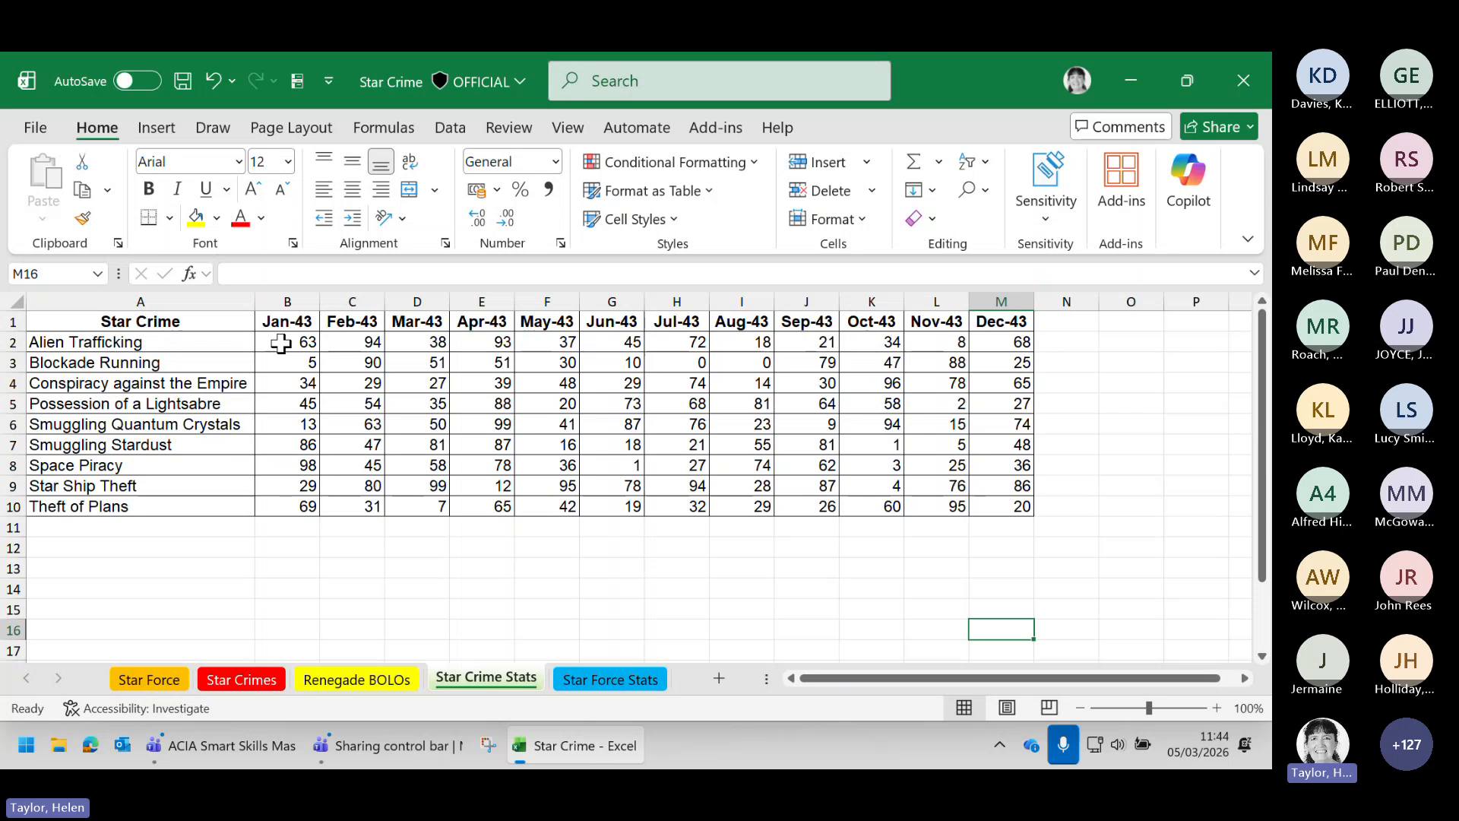
pyautogui.moveTo(282, 341); pyautogui.dragTo(992, 501)
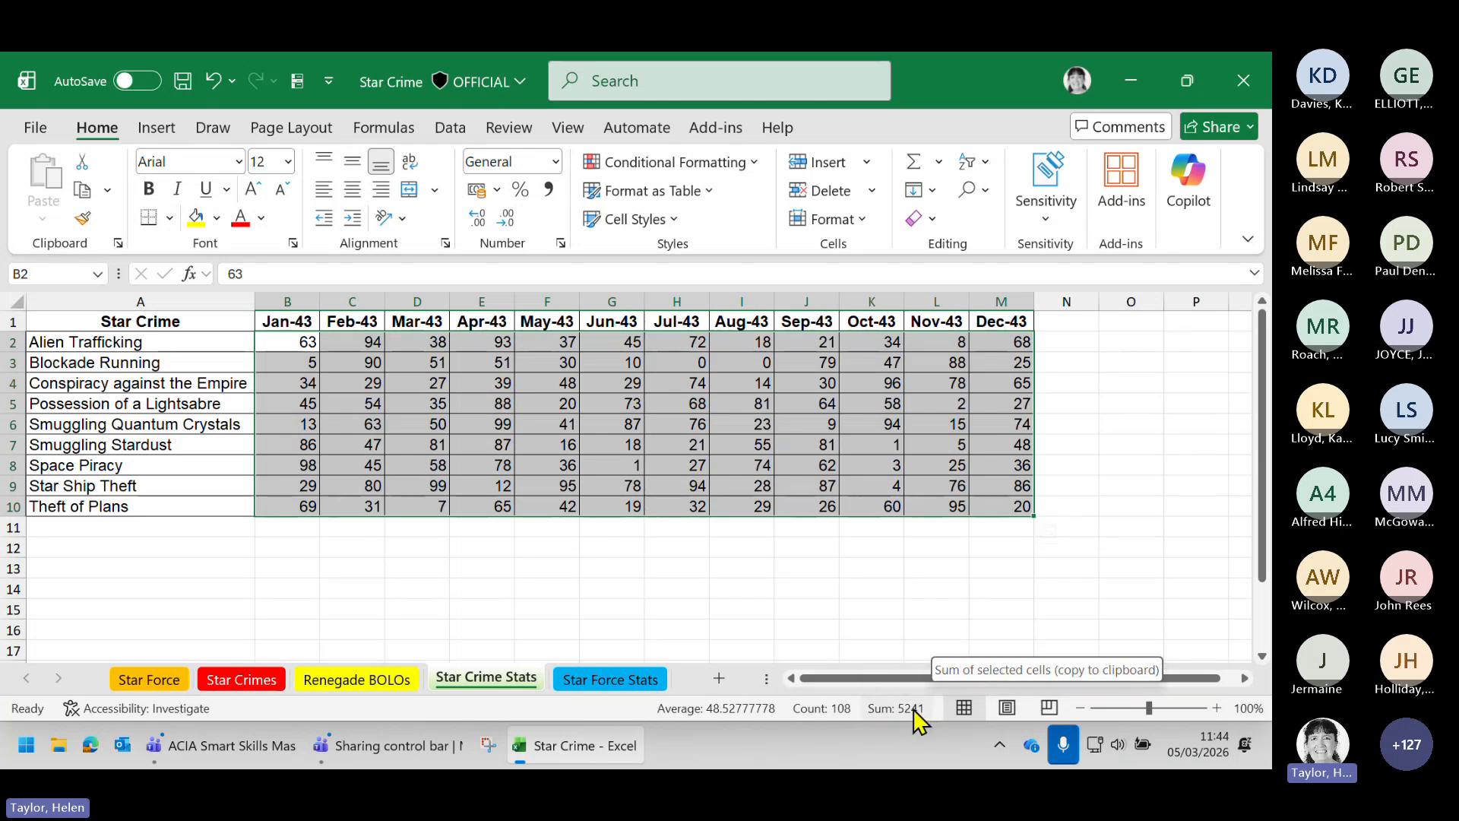
pyautogui.rightClick(610, 712)
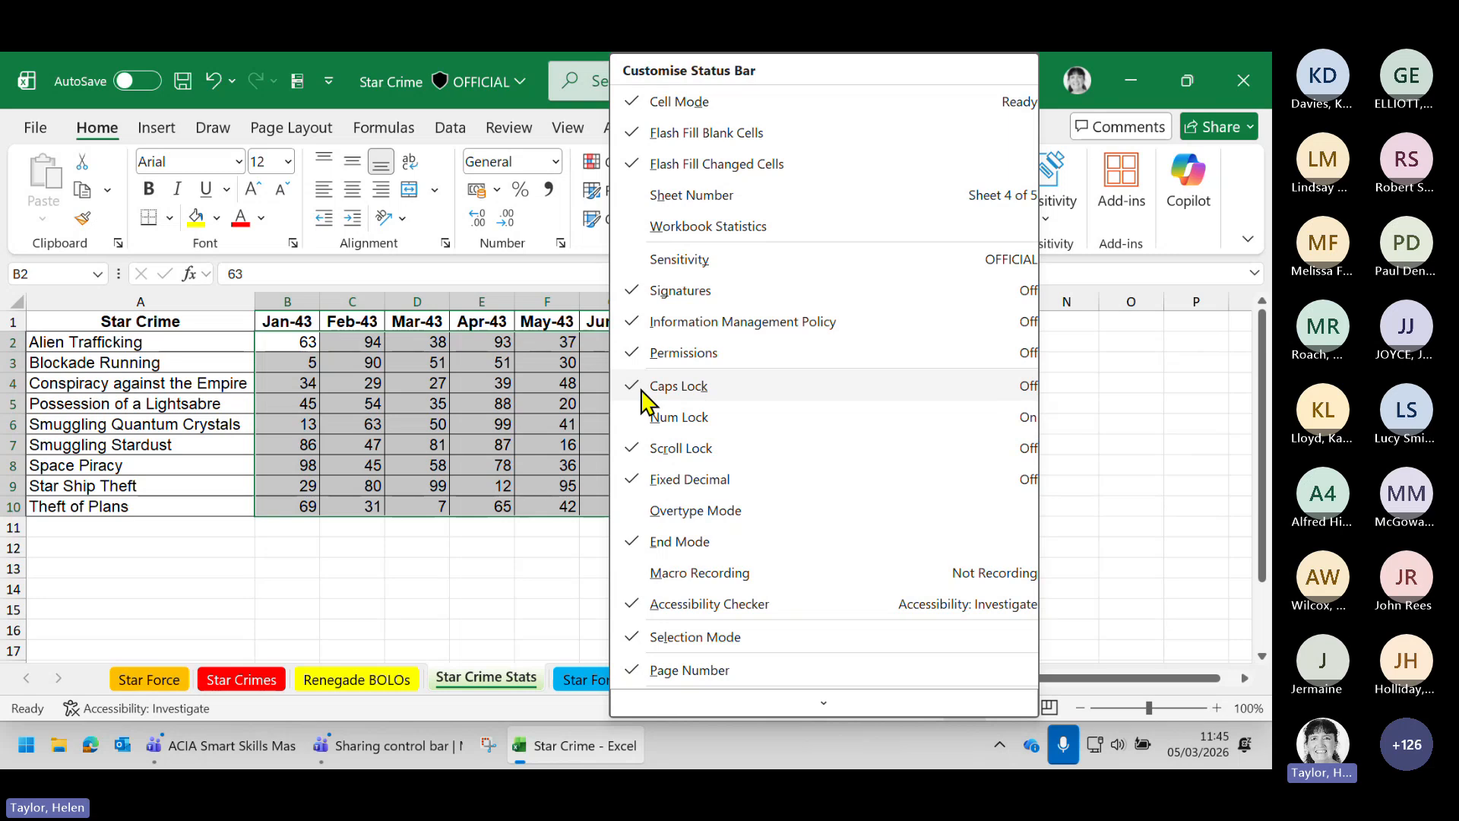
pyautogui.moveTo(836, 708)
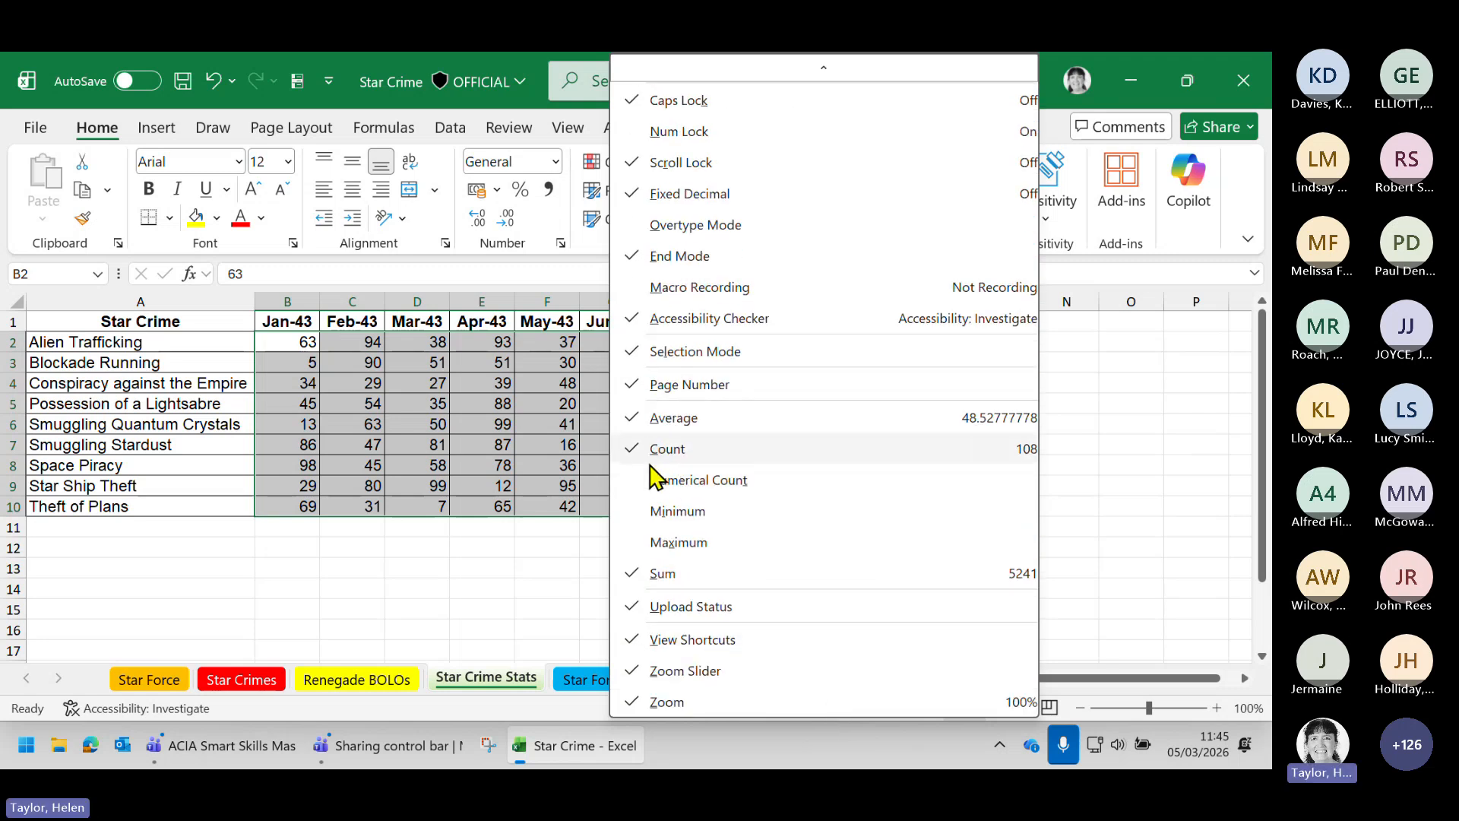
pyautogui.click(641, 485)
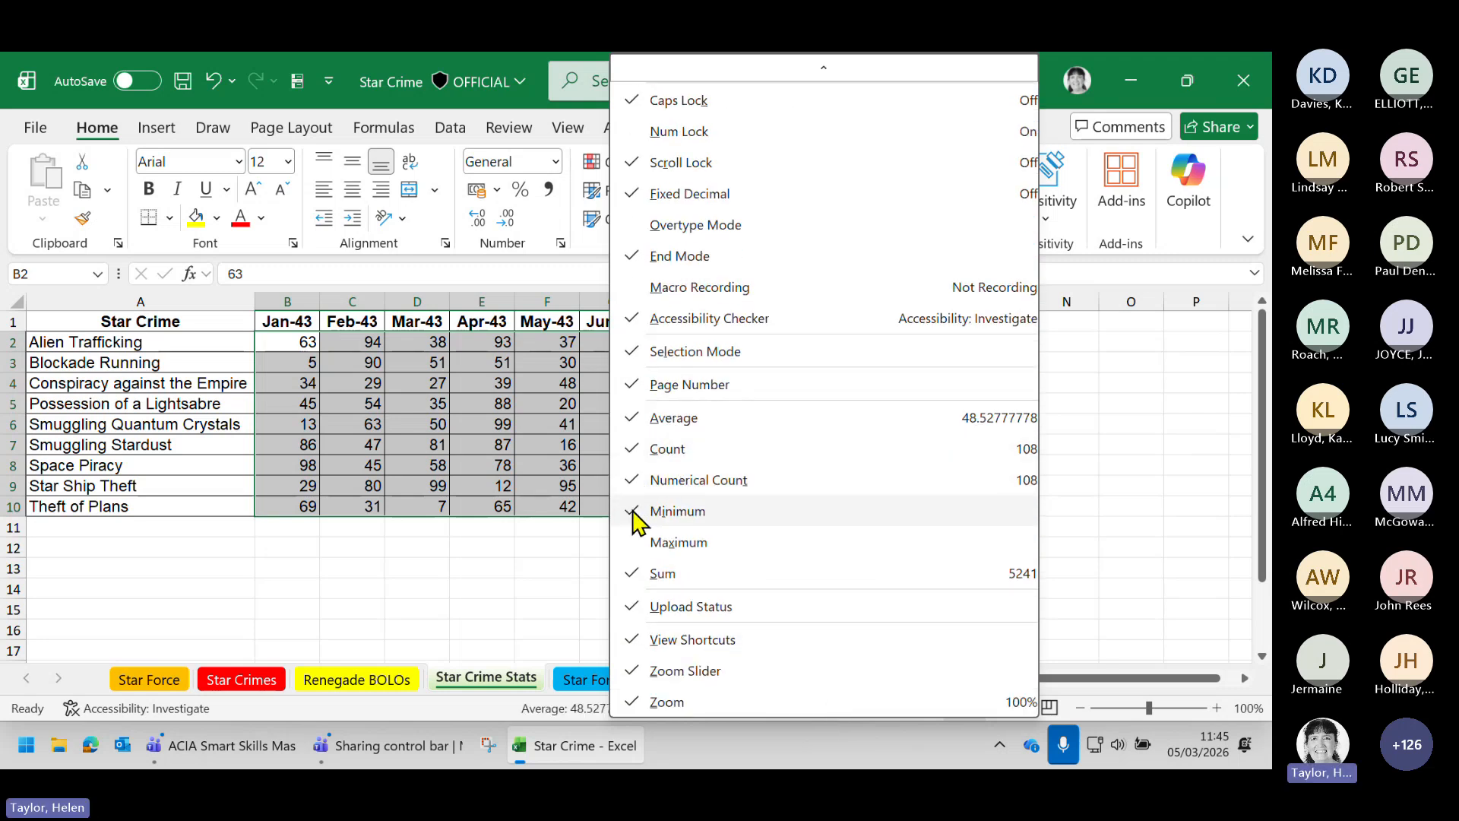
pyautogui.click(635, 514)
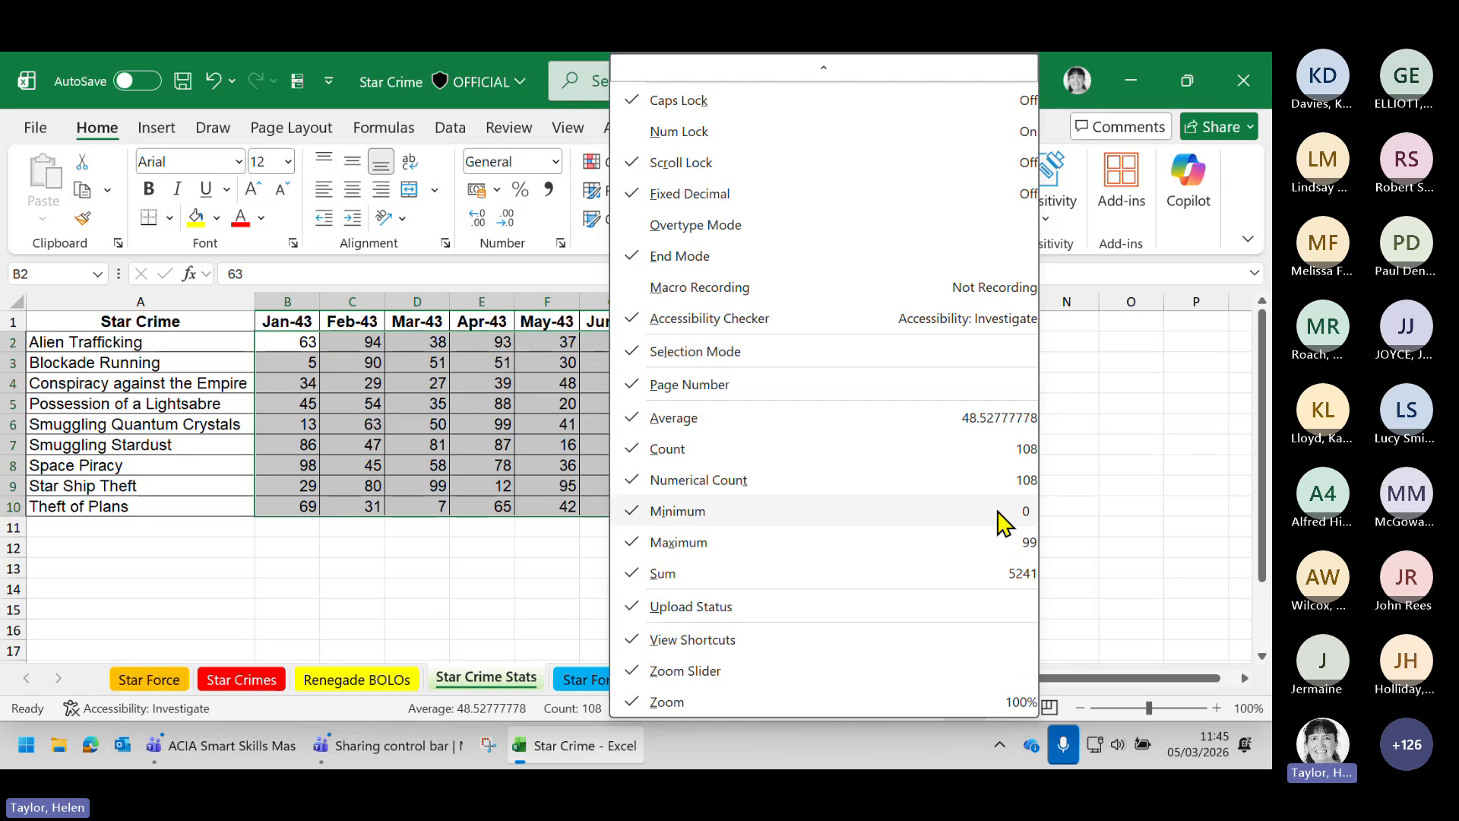
pyautogui.click(1018, 547)
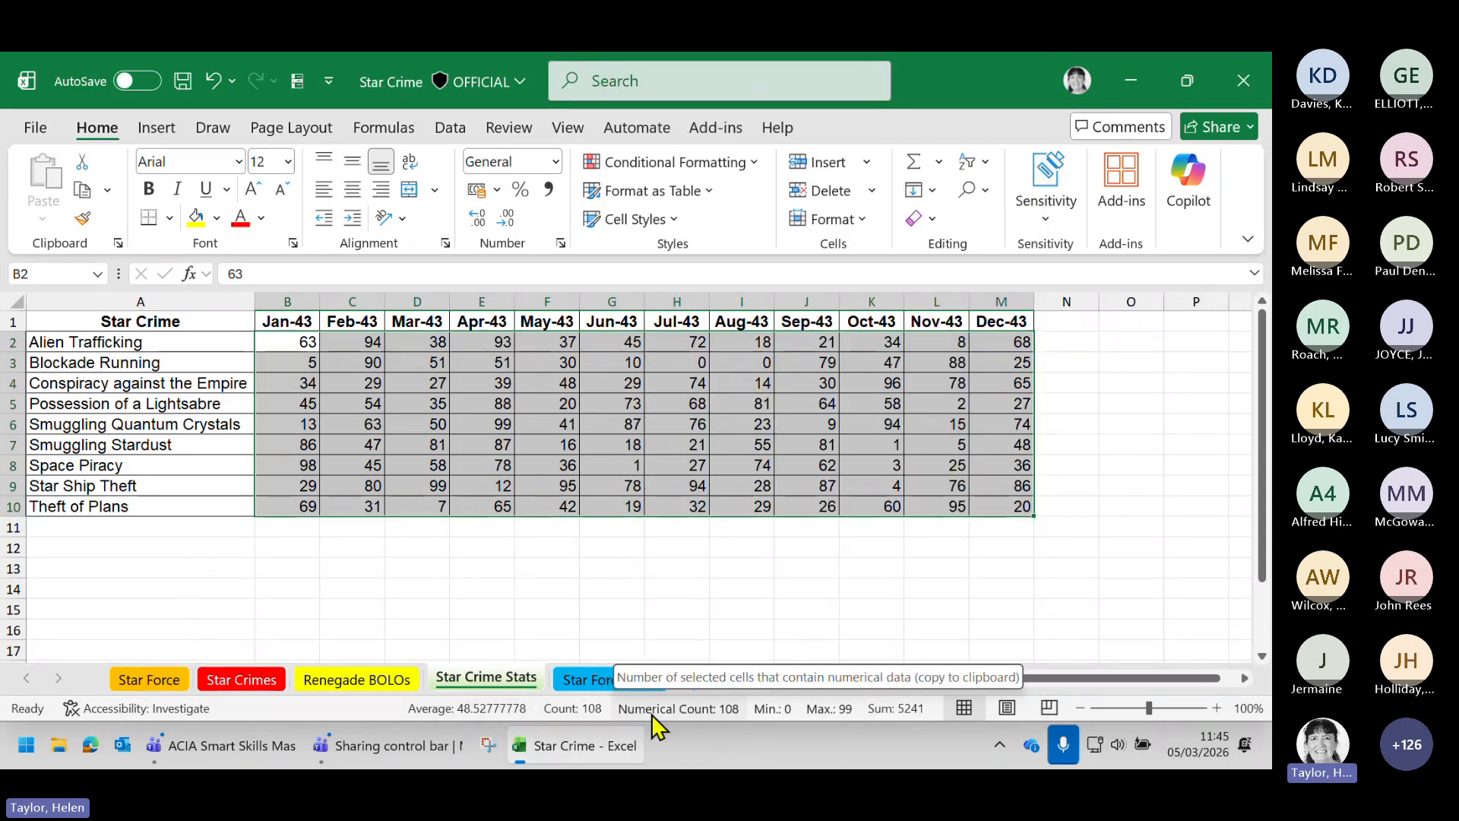
# Enter "A" in cell G8 and reselect B2:M10 to compare Count with Numerical Count
pyautogui.click(617, 466)
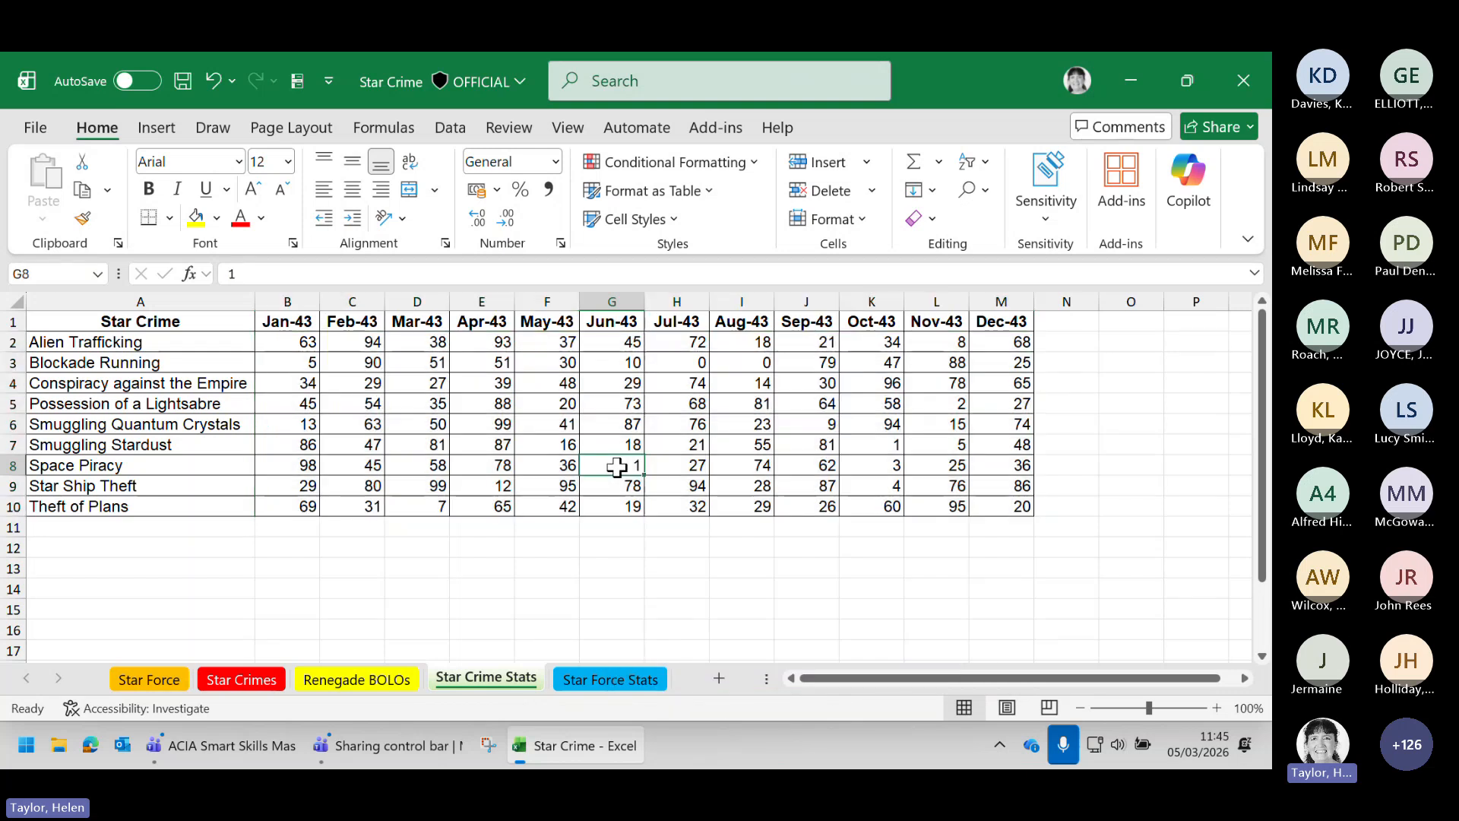
pyautogui.write('A')
pyautogui.click(679, 544)
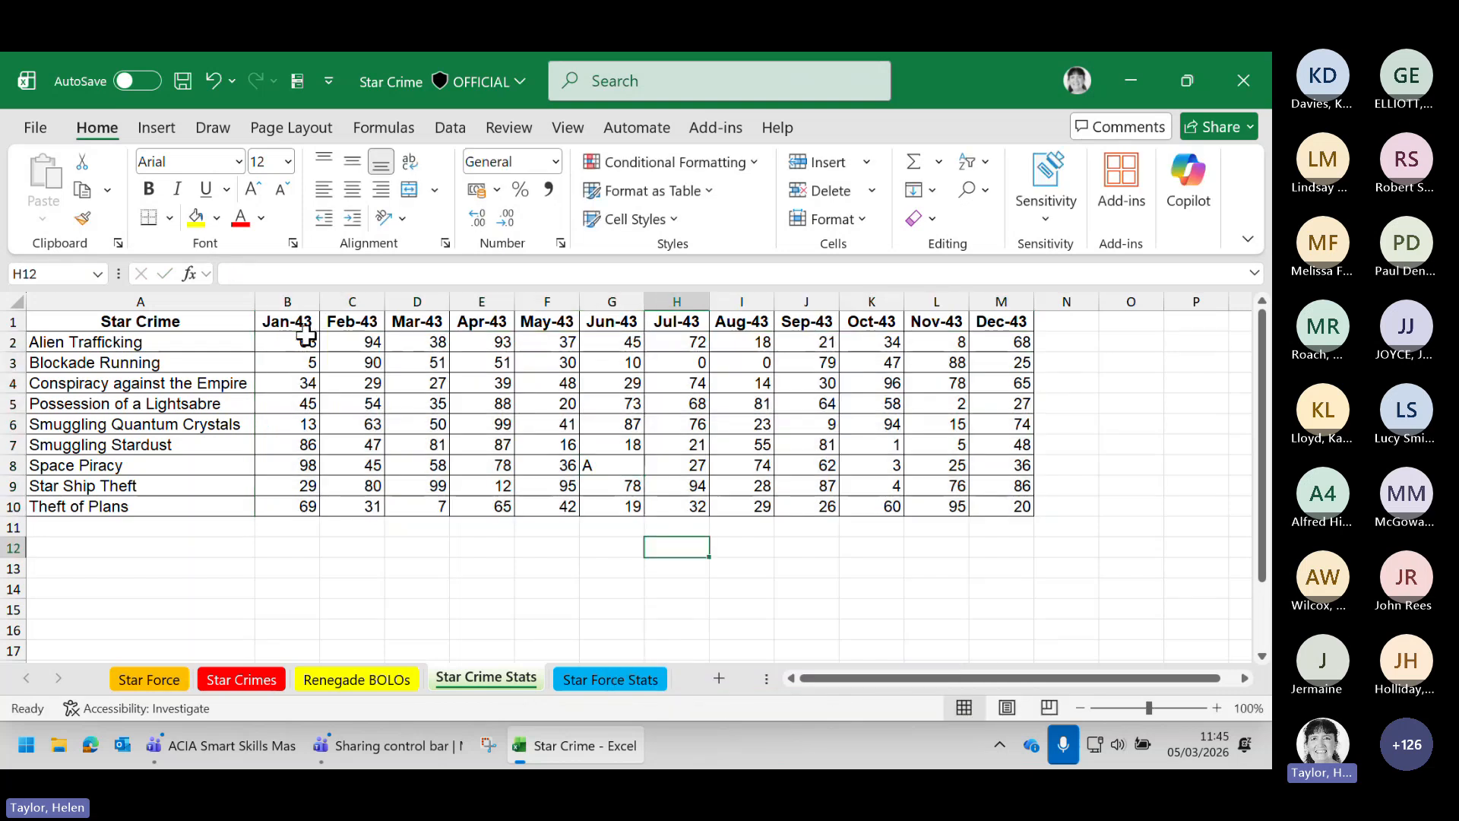
pyautogui.moveTo(306, 342); pyautogui.dragTo(989, 501)
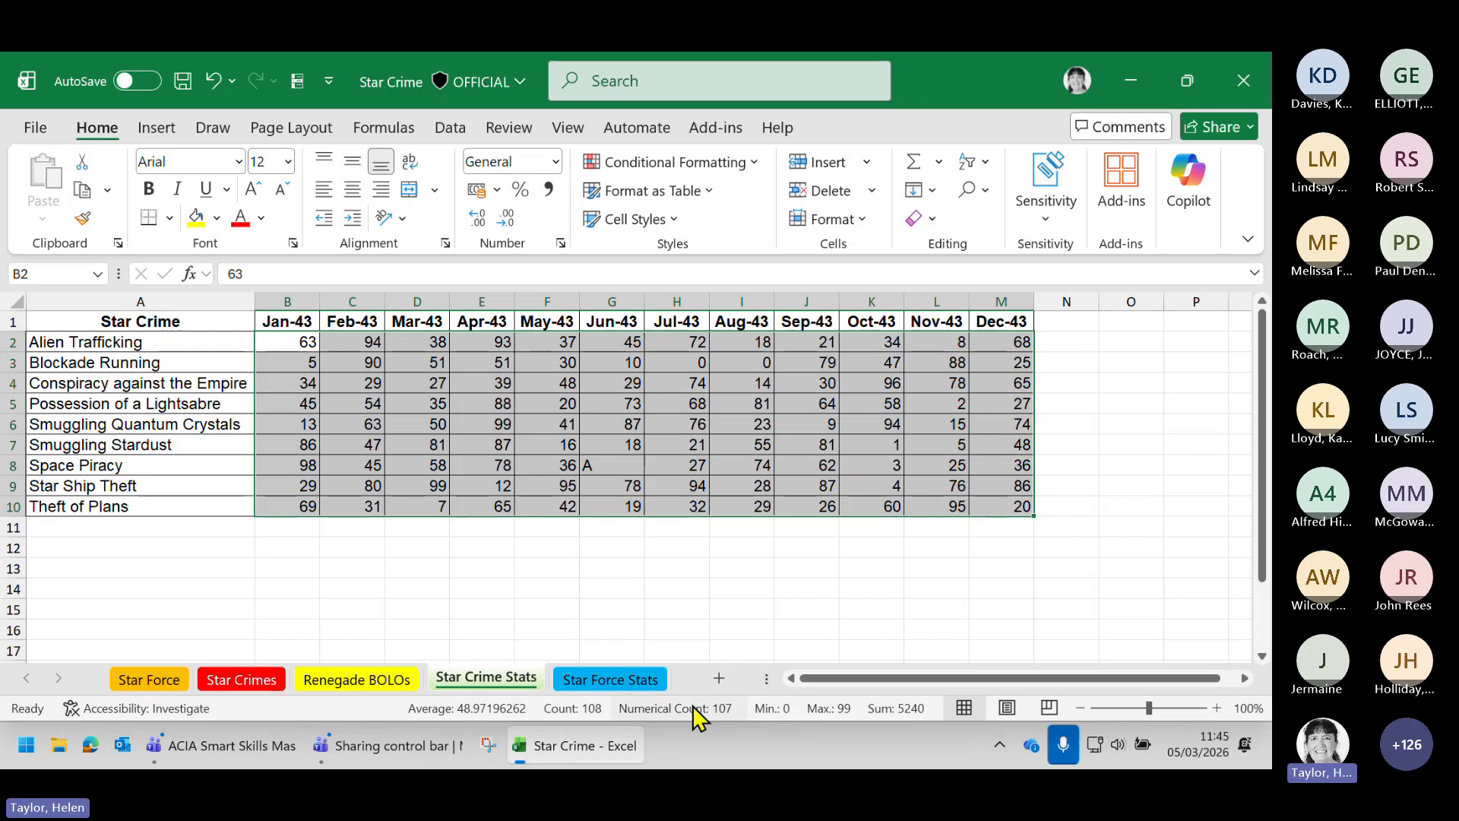
# Undo the text entry in cell G8, recheck the status bar statistics for B2:M10, and deselect the range
pyautogui.click(660, 556)
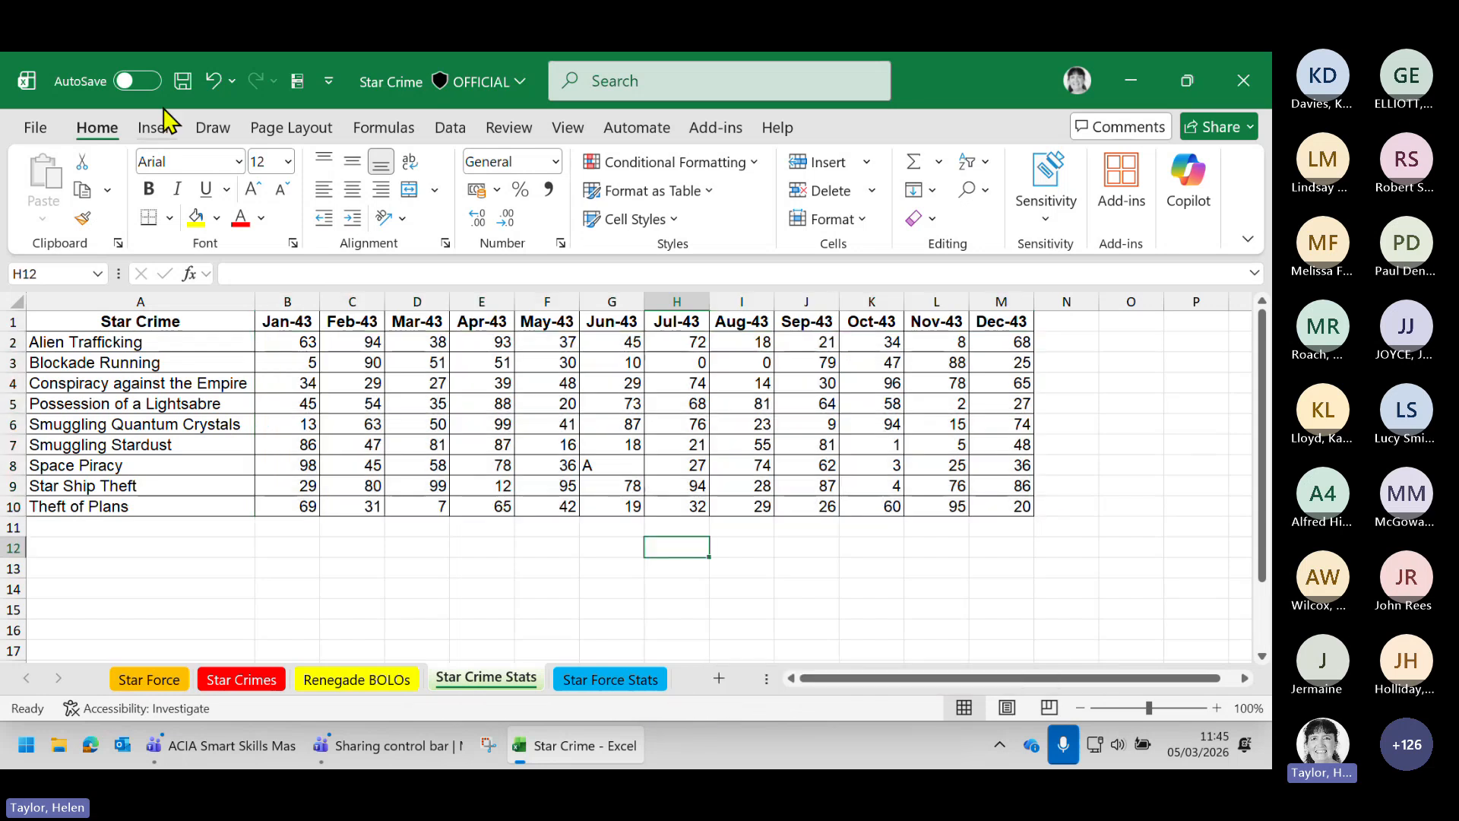
pyautogui.click(214, 81)
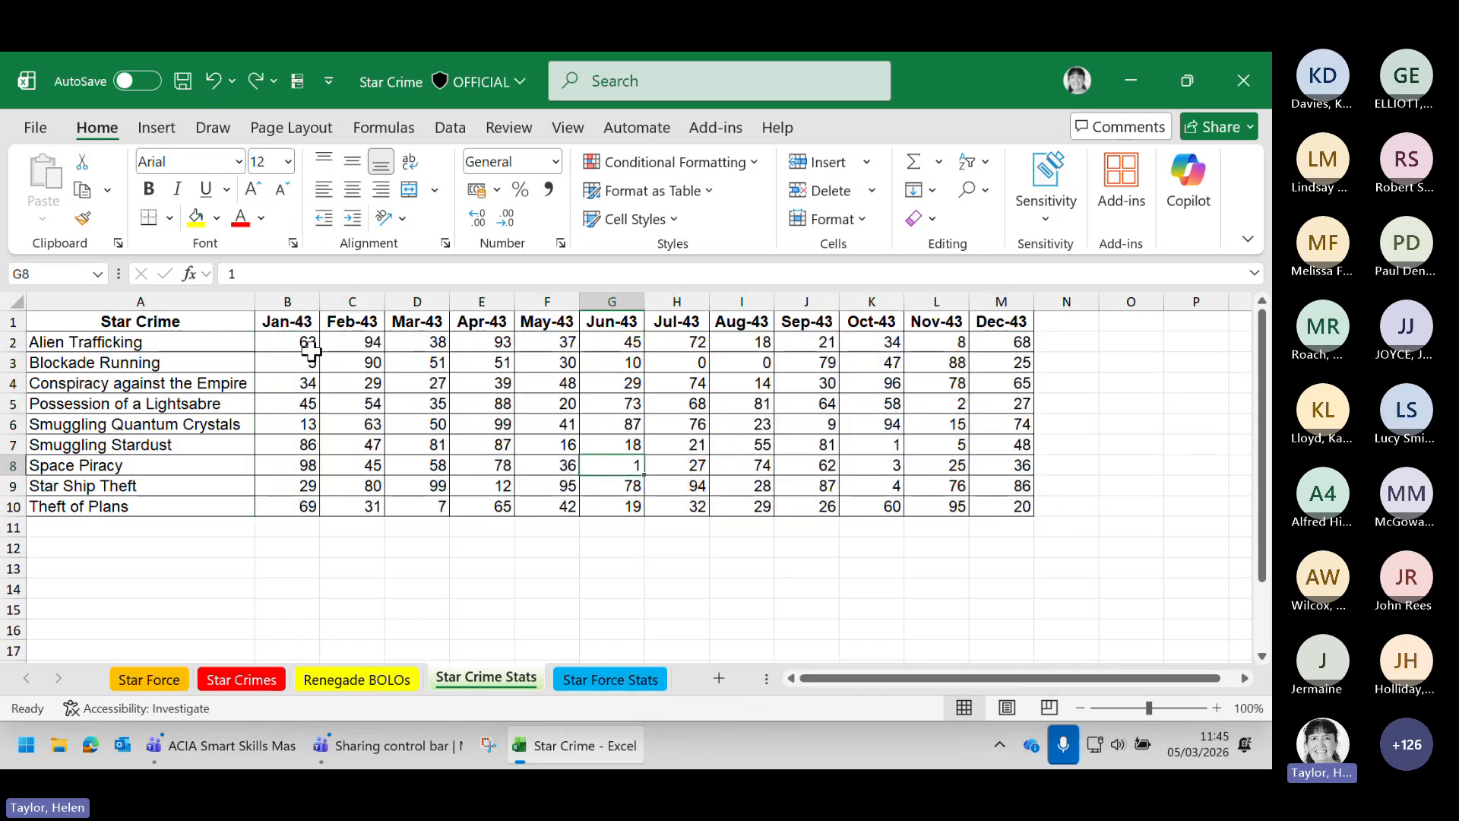
pyautogui.moveTo(308, 342); pyautogui.dragTo(985, 508)
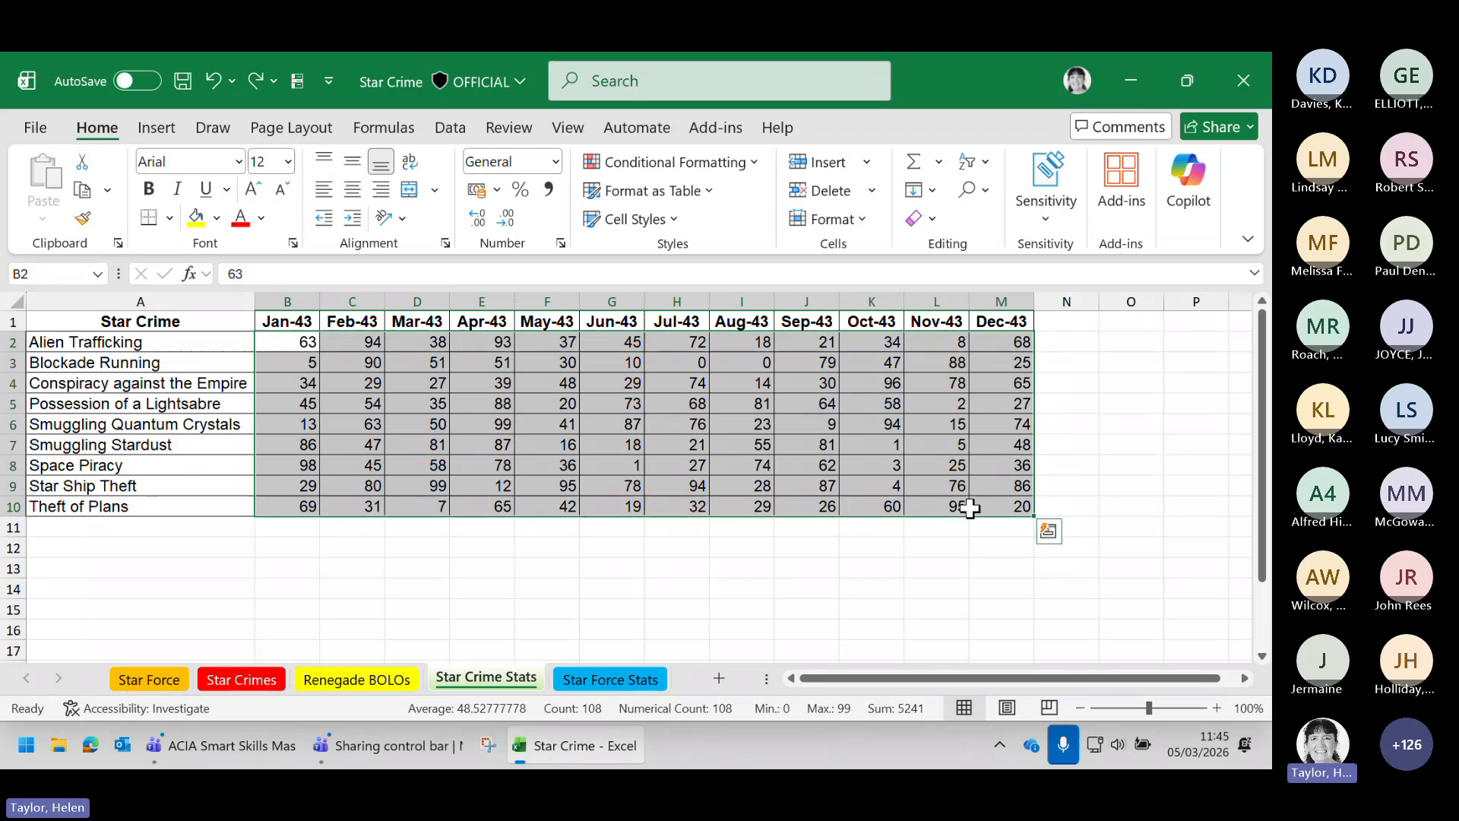
pyautogui.click(844, 572)
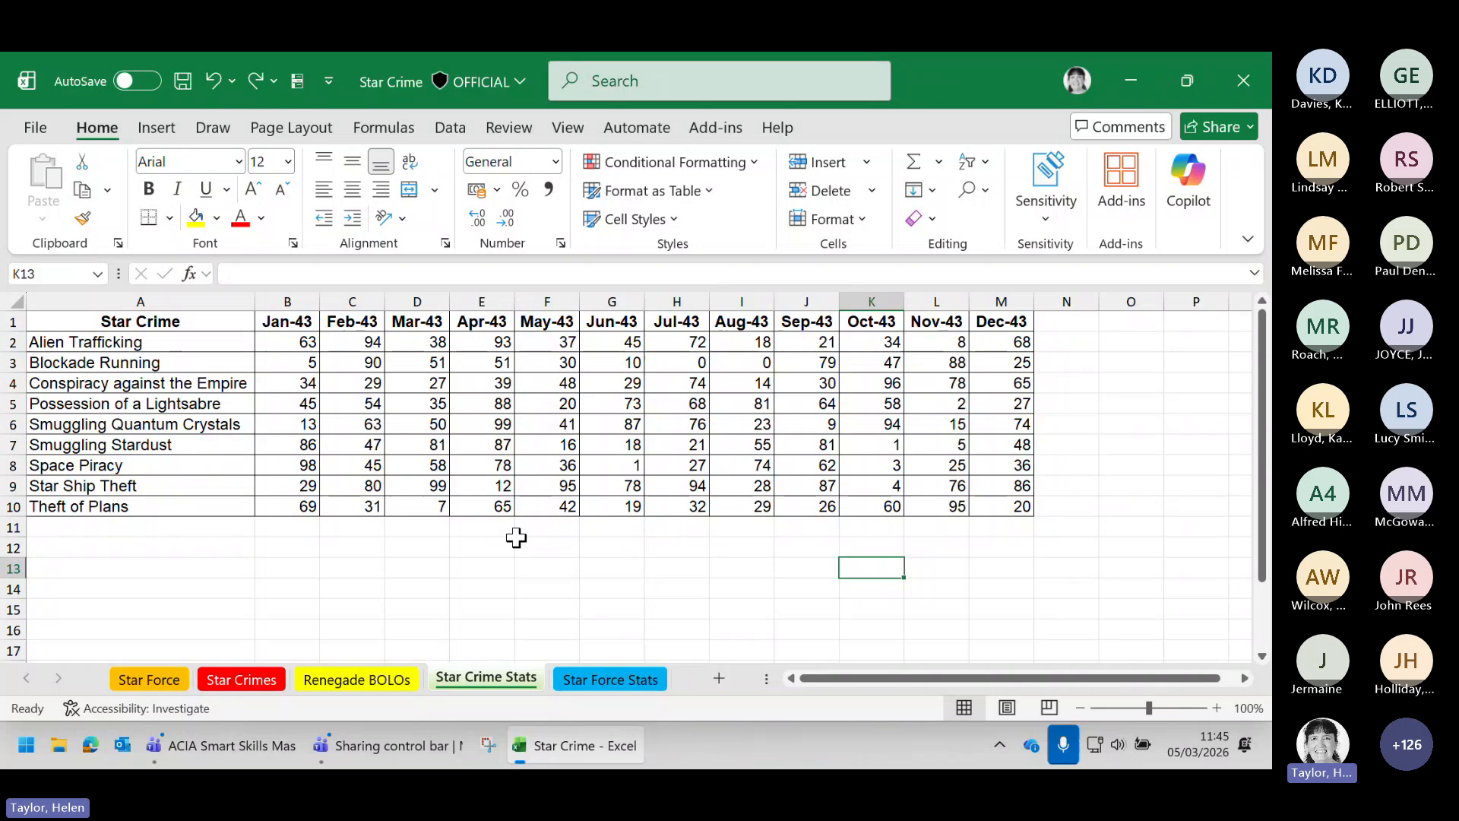
# Highlight duplicate values in B2:M10 with Light Red Fill with Dark Red Text, and deselect the range
pyautogui.click(291, 344)
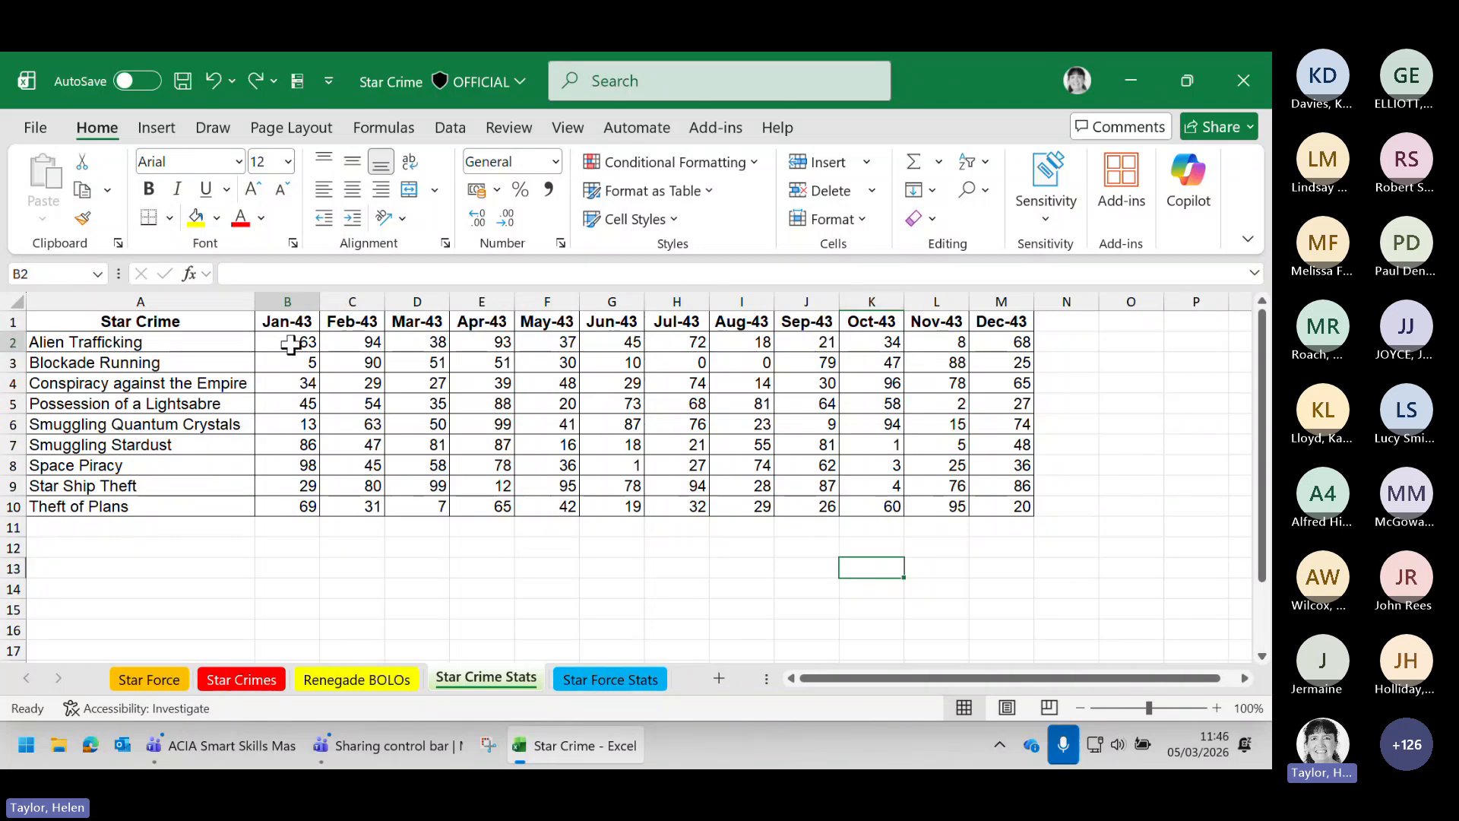
pyautogui.moveTo(291, 344); pyautogui.dragTo(995, 501)
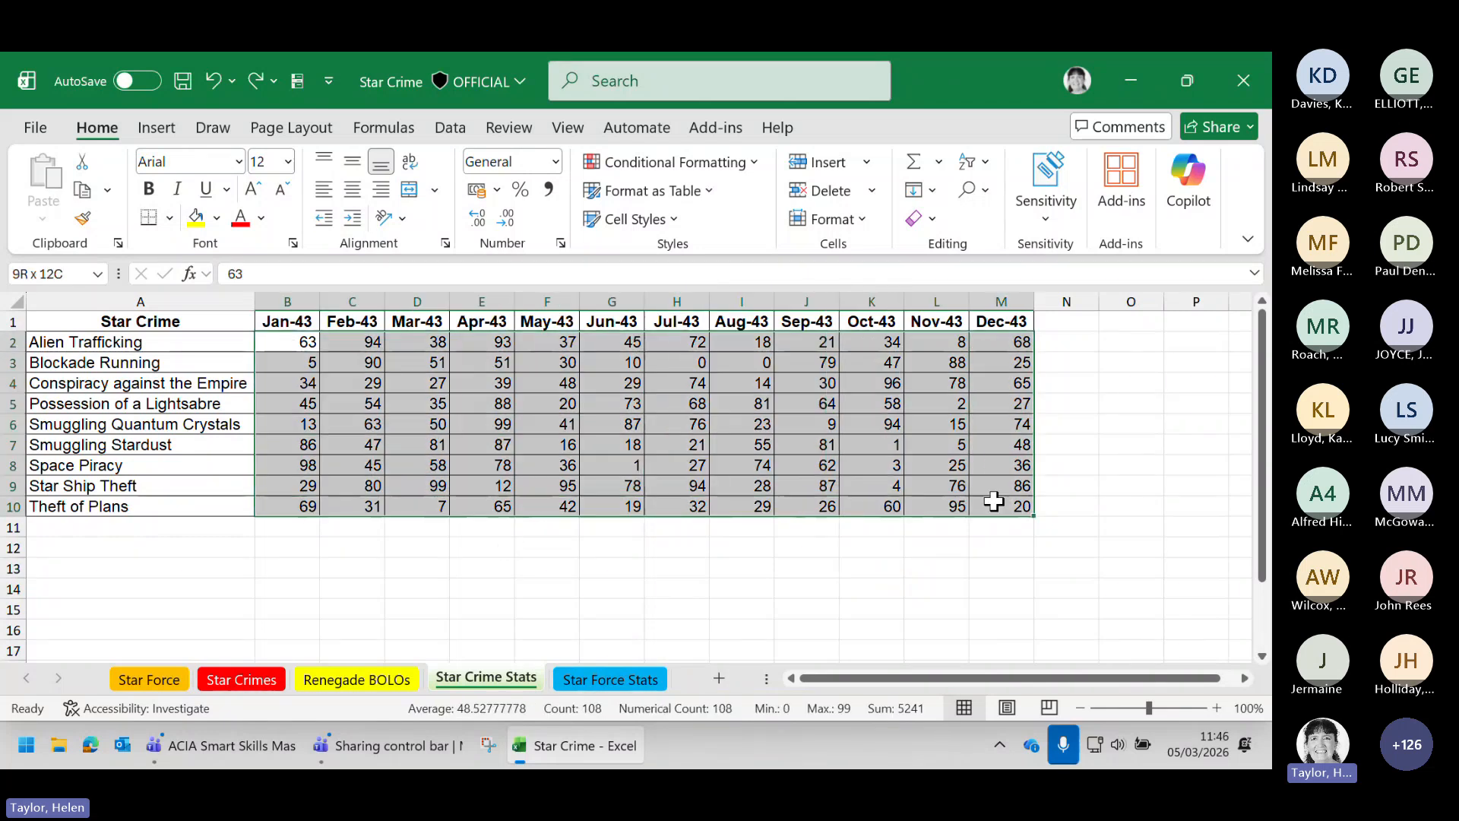
pyautogui.click(672, 162)
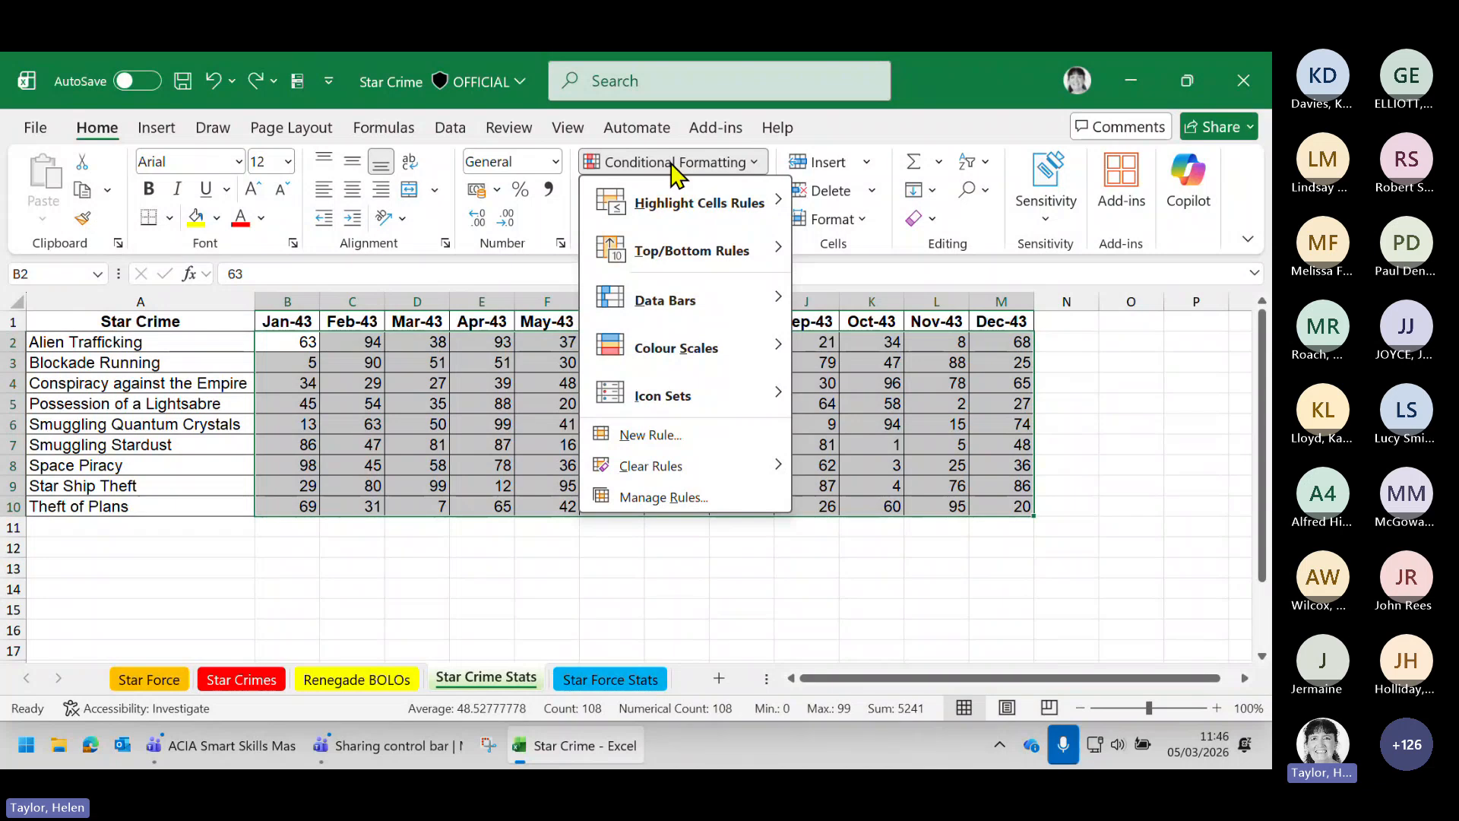
pyautogui.moveTo(769, 205)
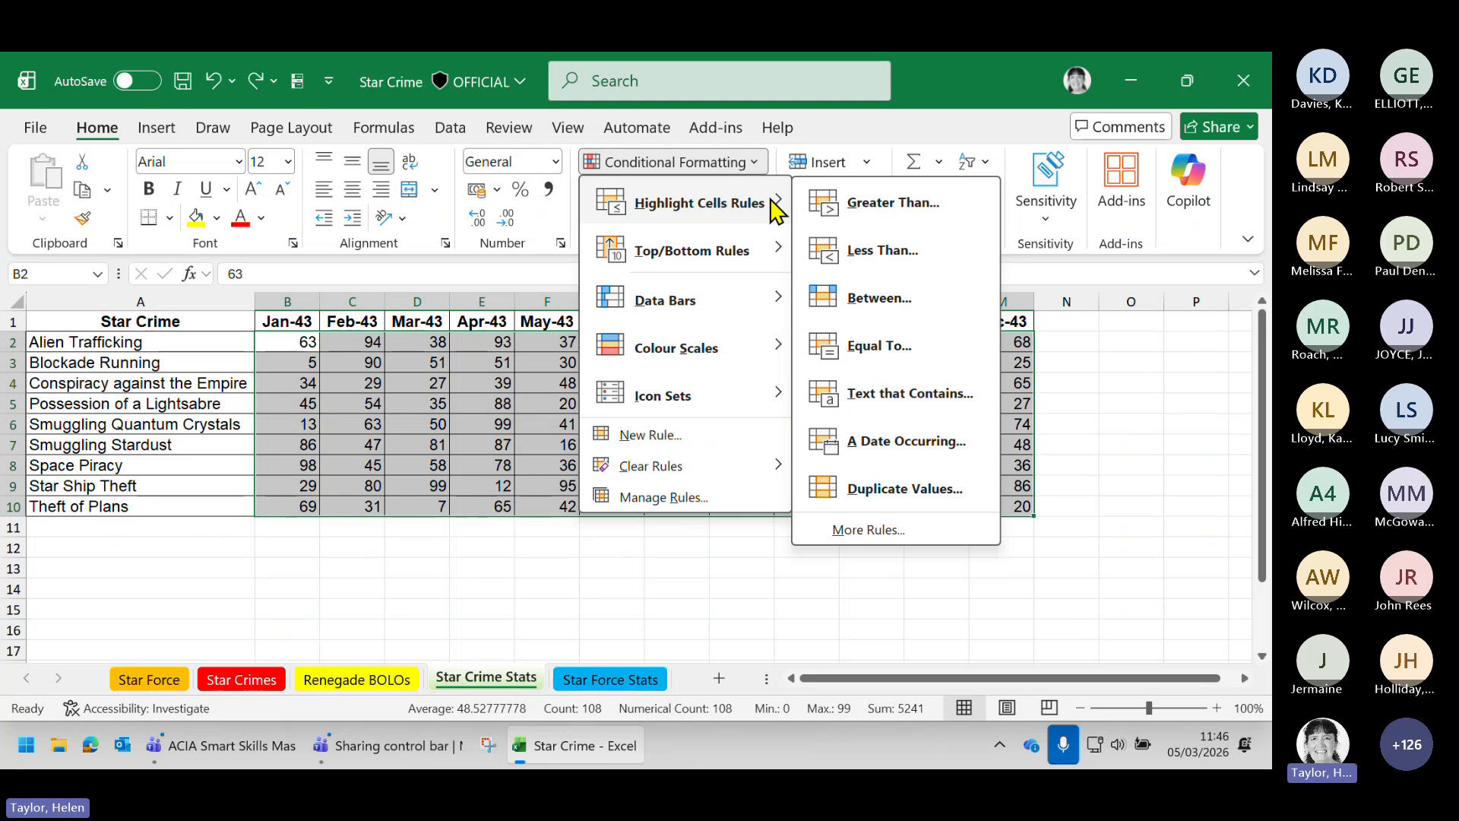
pyautogui.click(874, 492)
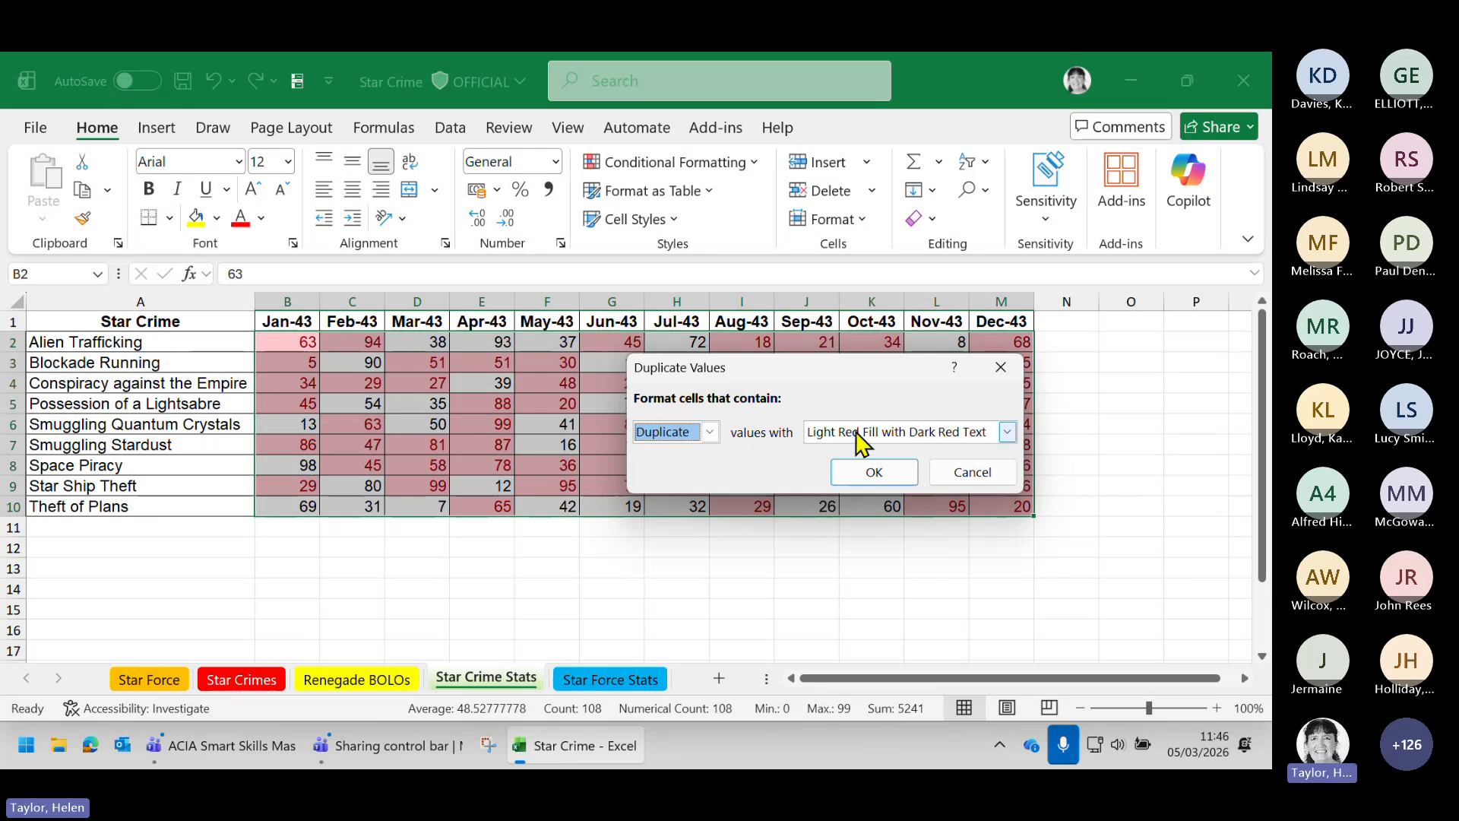
pyautogui.click(872, 475)
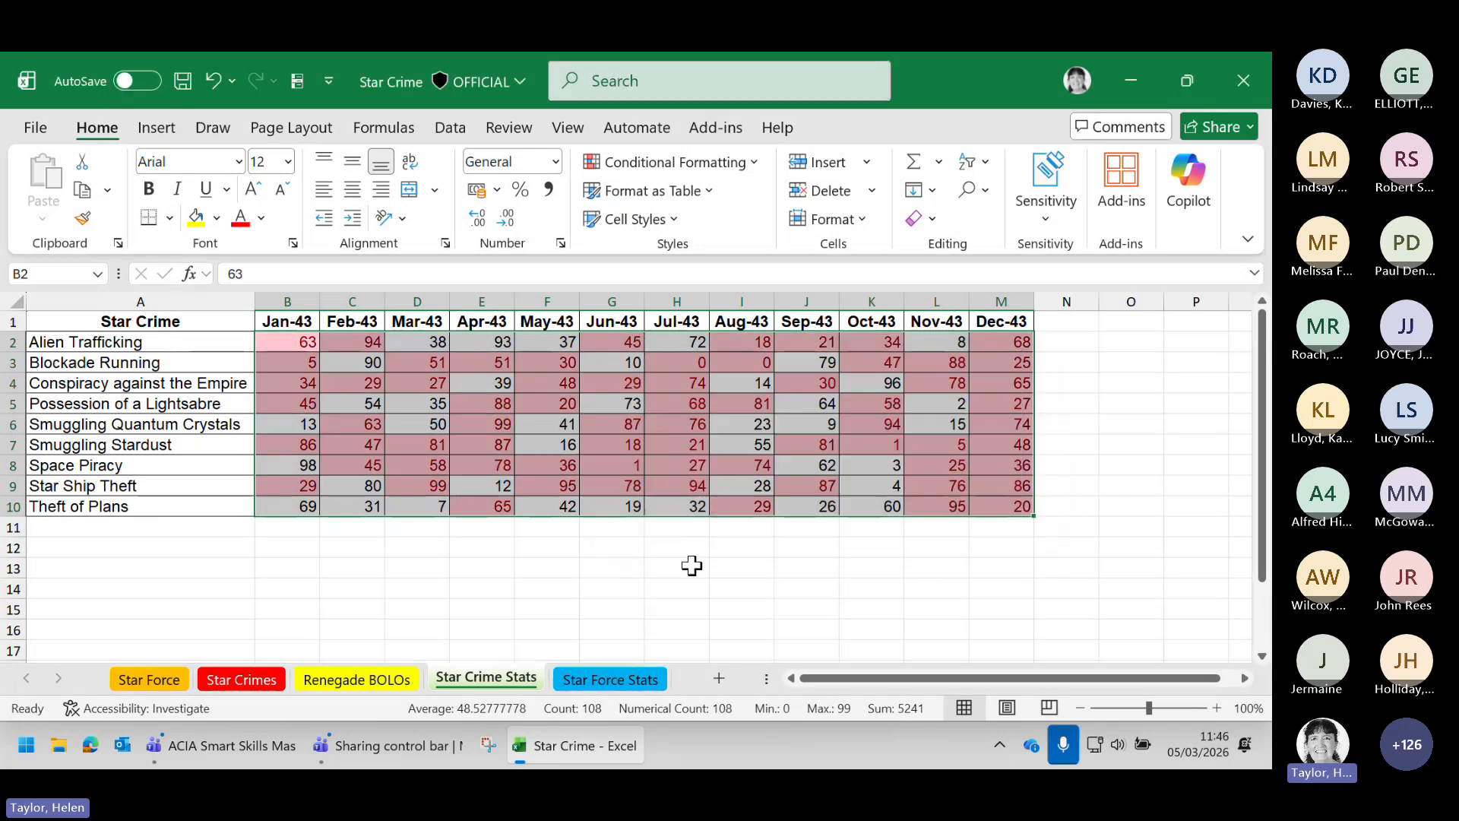
pyautogui.click(688, 568)
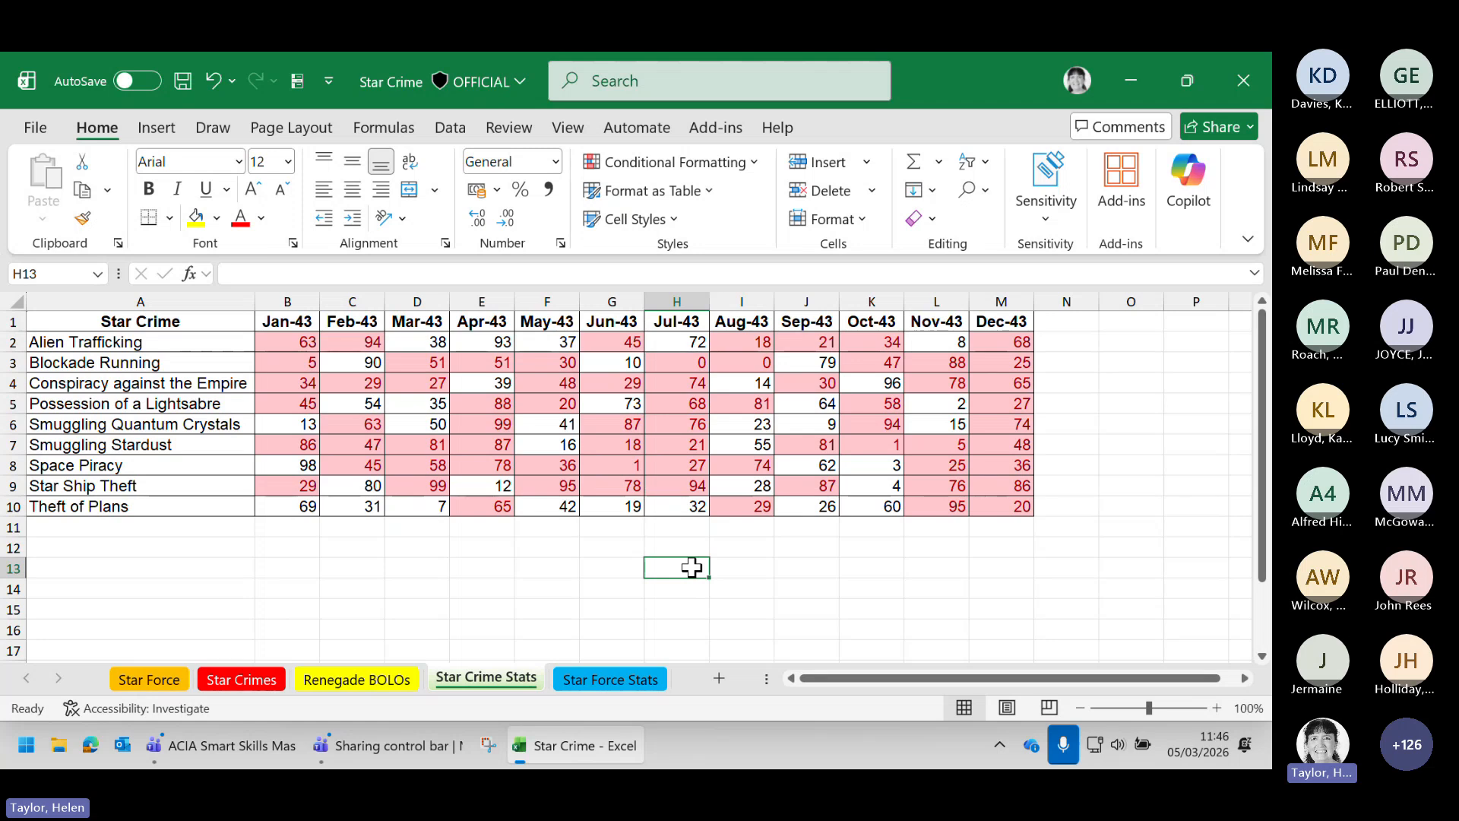
# Undo the duplicate-value highlighting on B2:M10 and set up a Greater Than highlight rule with the value 77
pyautogui.click(215, 81)
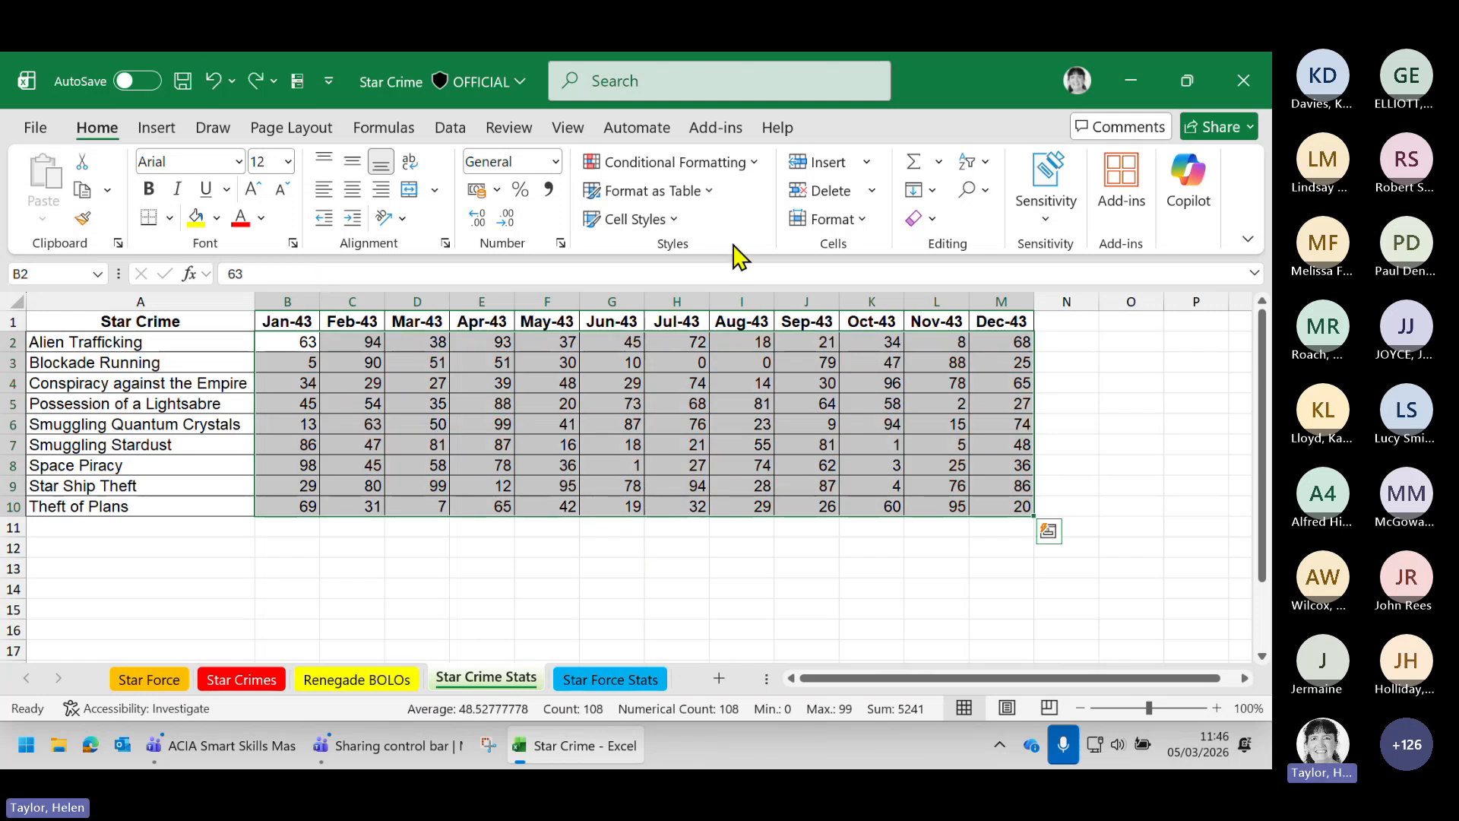
pyautogui.click(755, 167)
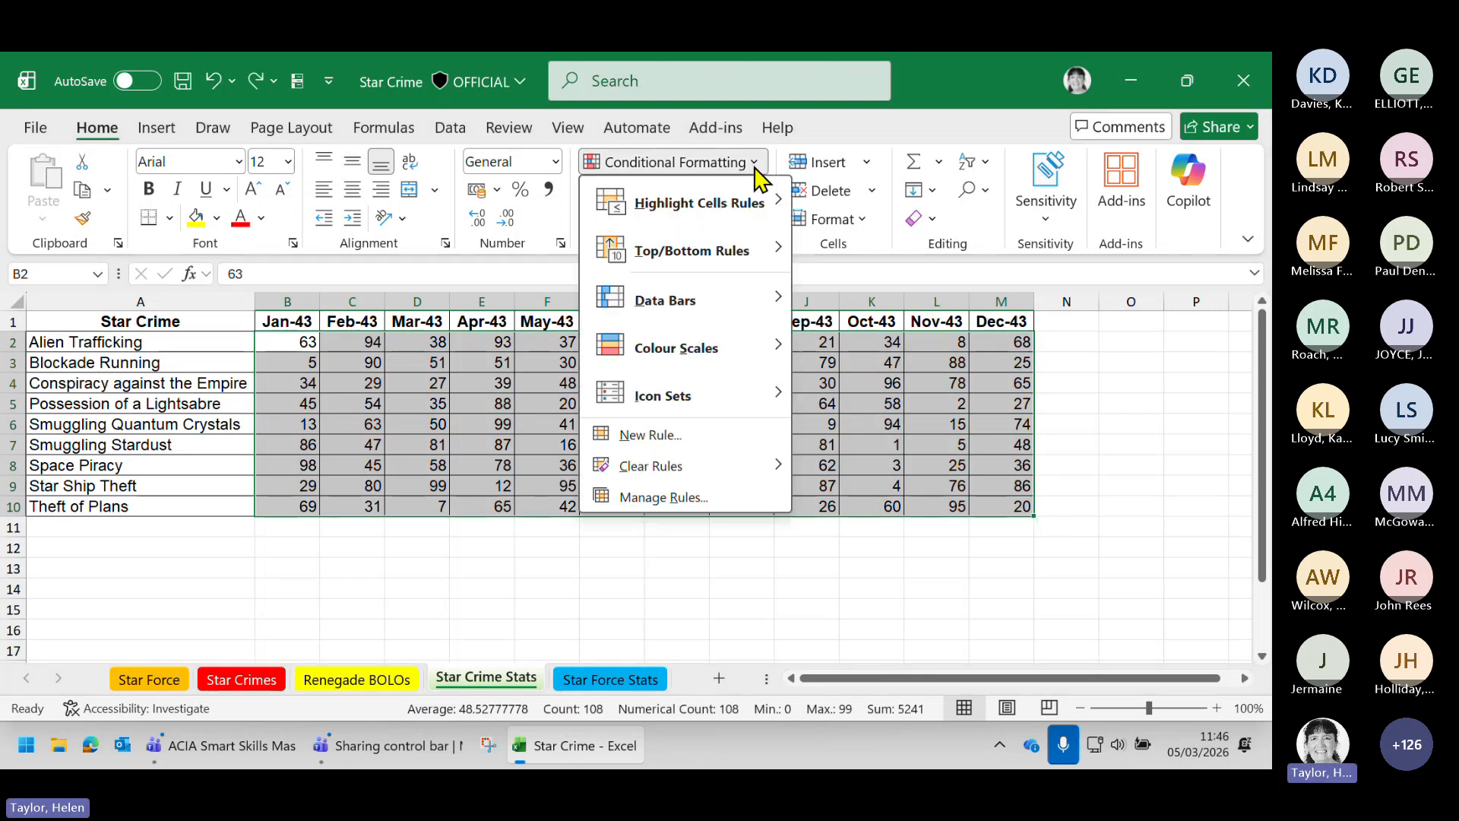
pyautogui.click(880, 213)
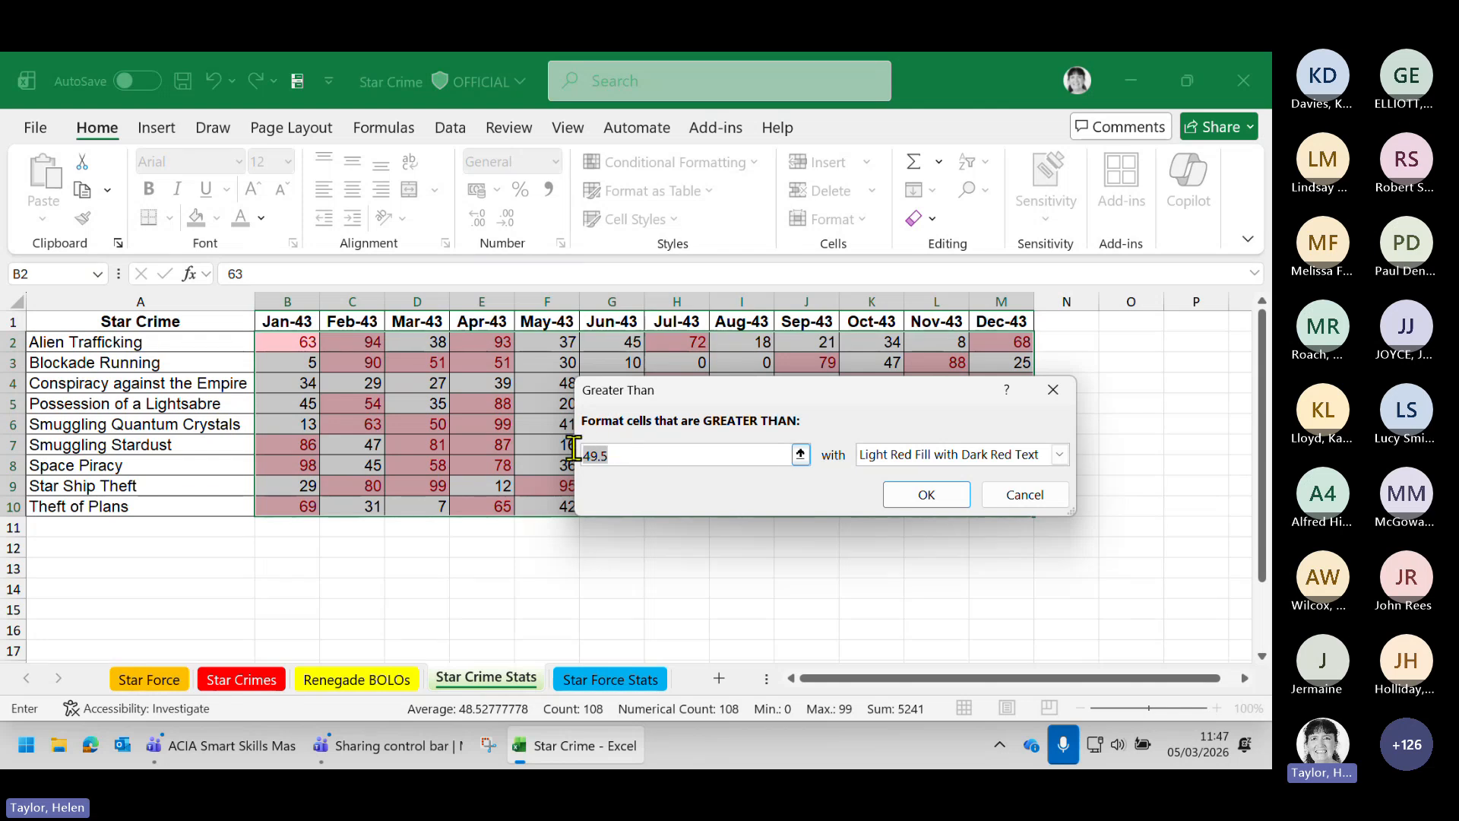
pyautogui.write('77')
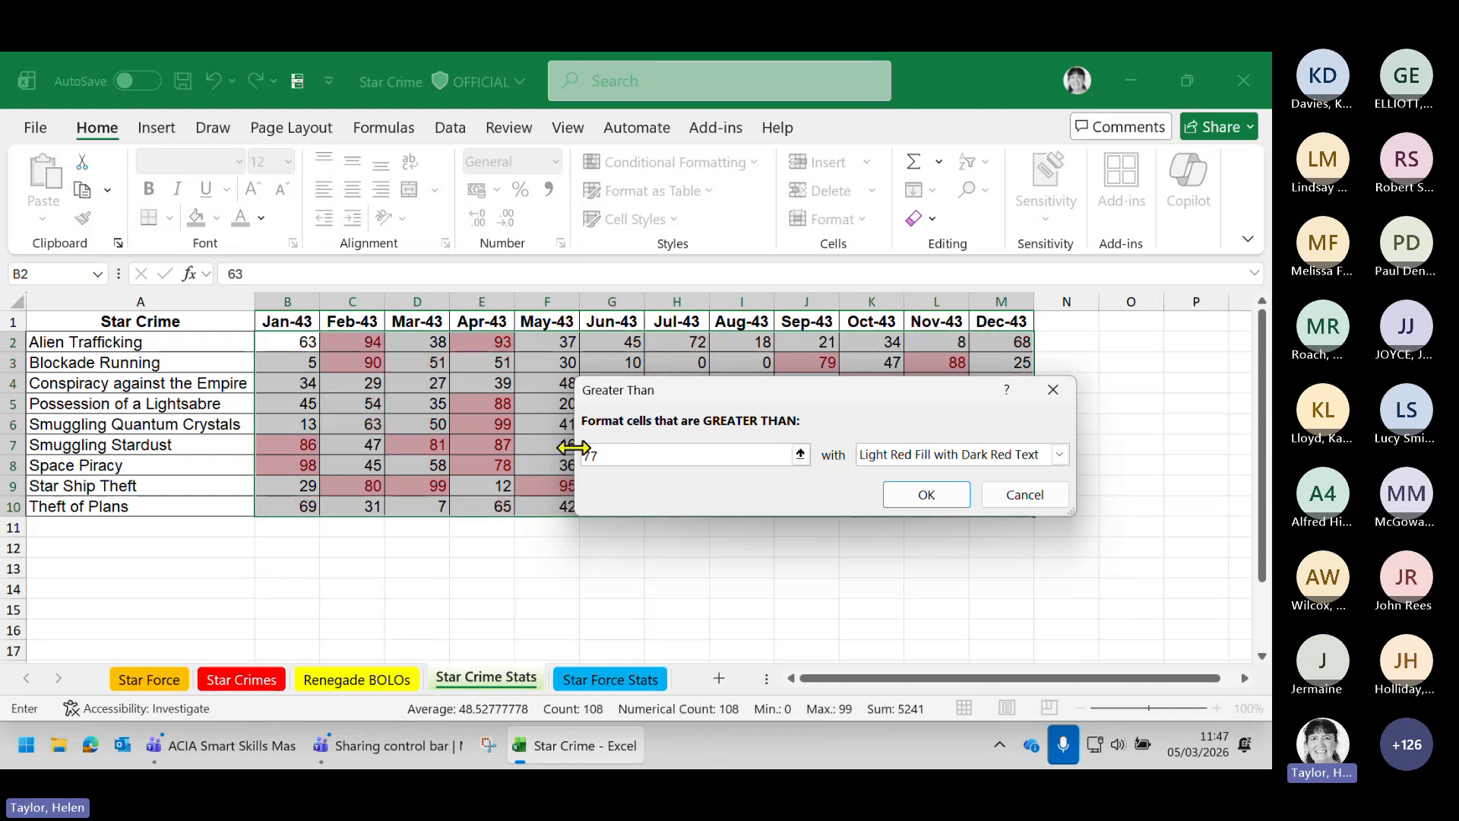
# Give the Greater Than rule a customised format with red fill and bold font, apply it, and deselect the range
pyautogui.click(1059, 455)
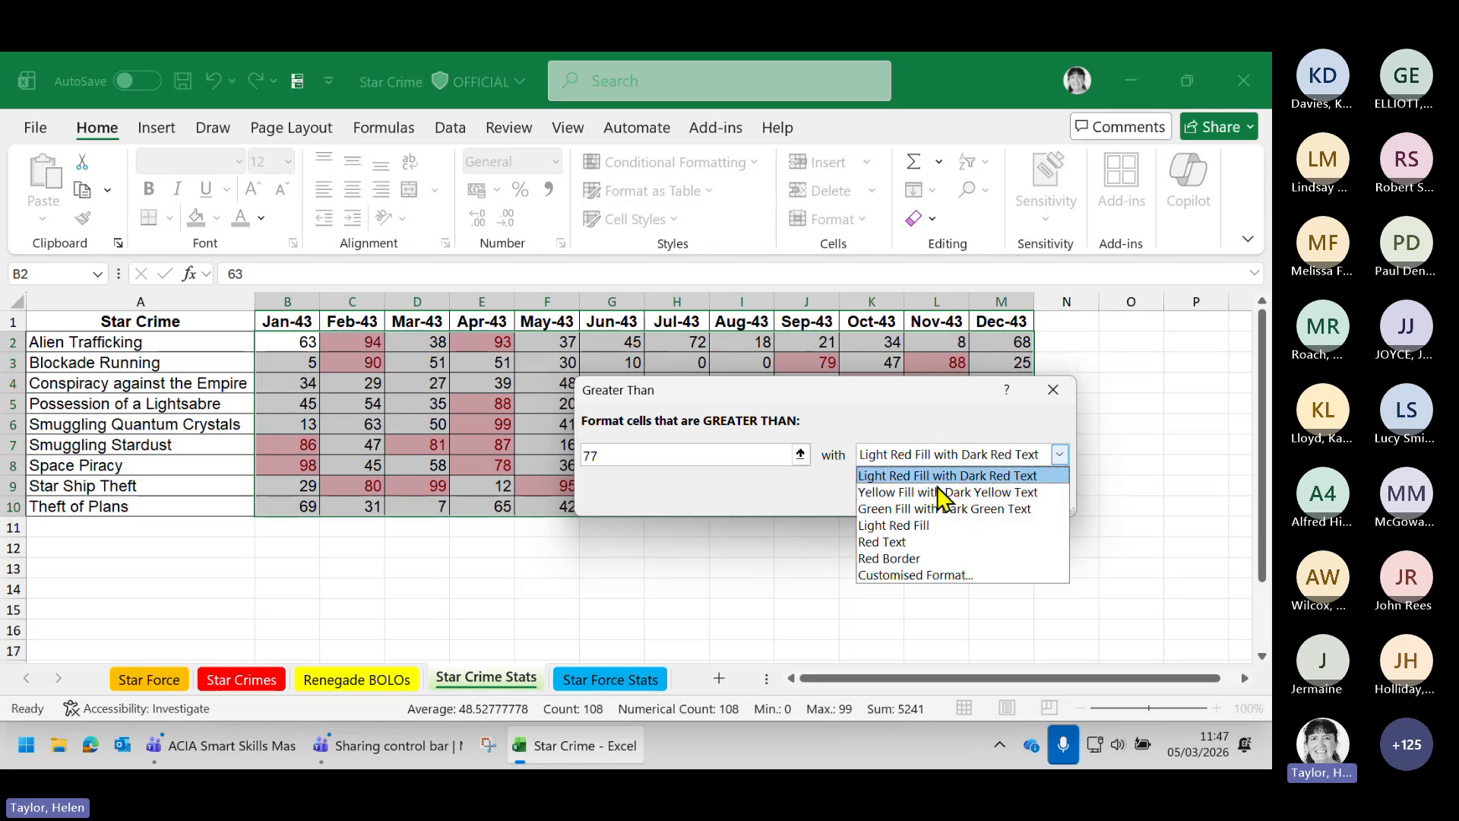
pyautogui.click(903, 575)
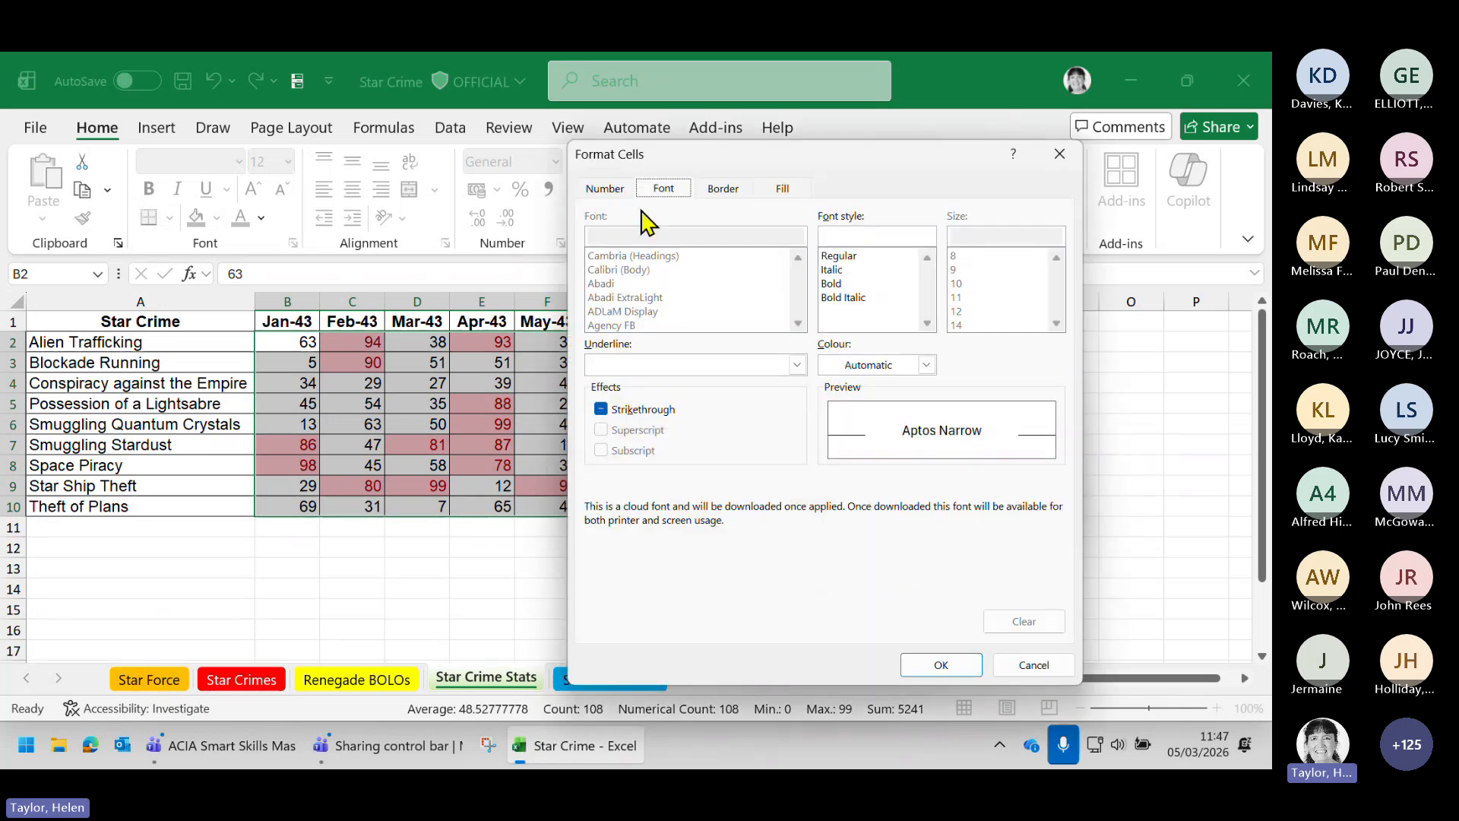
pyautogui.click(783, 190)
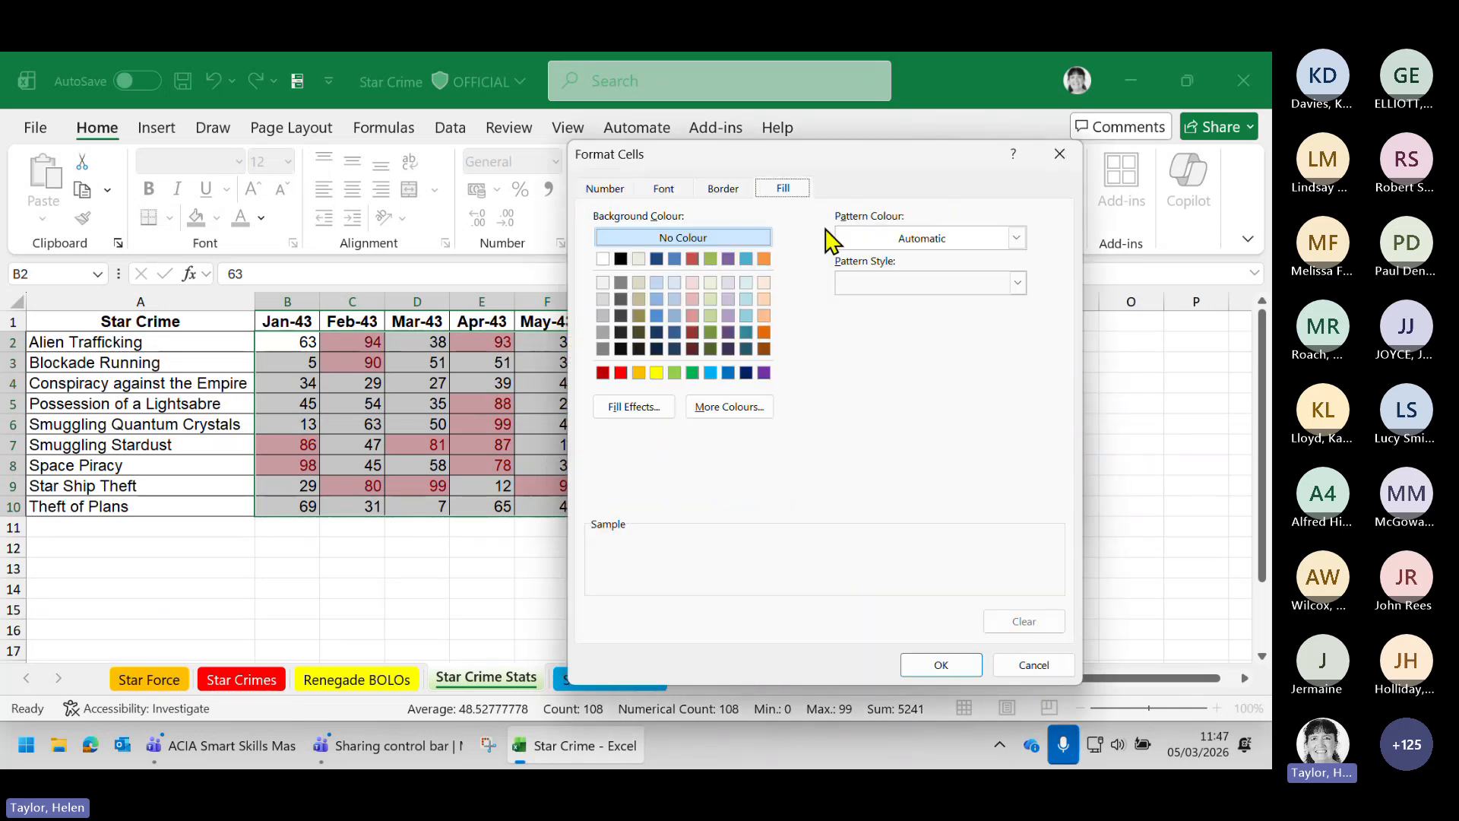
pyautogui.click(622, 373)
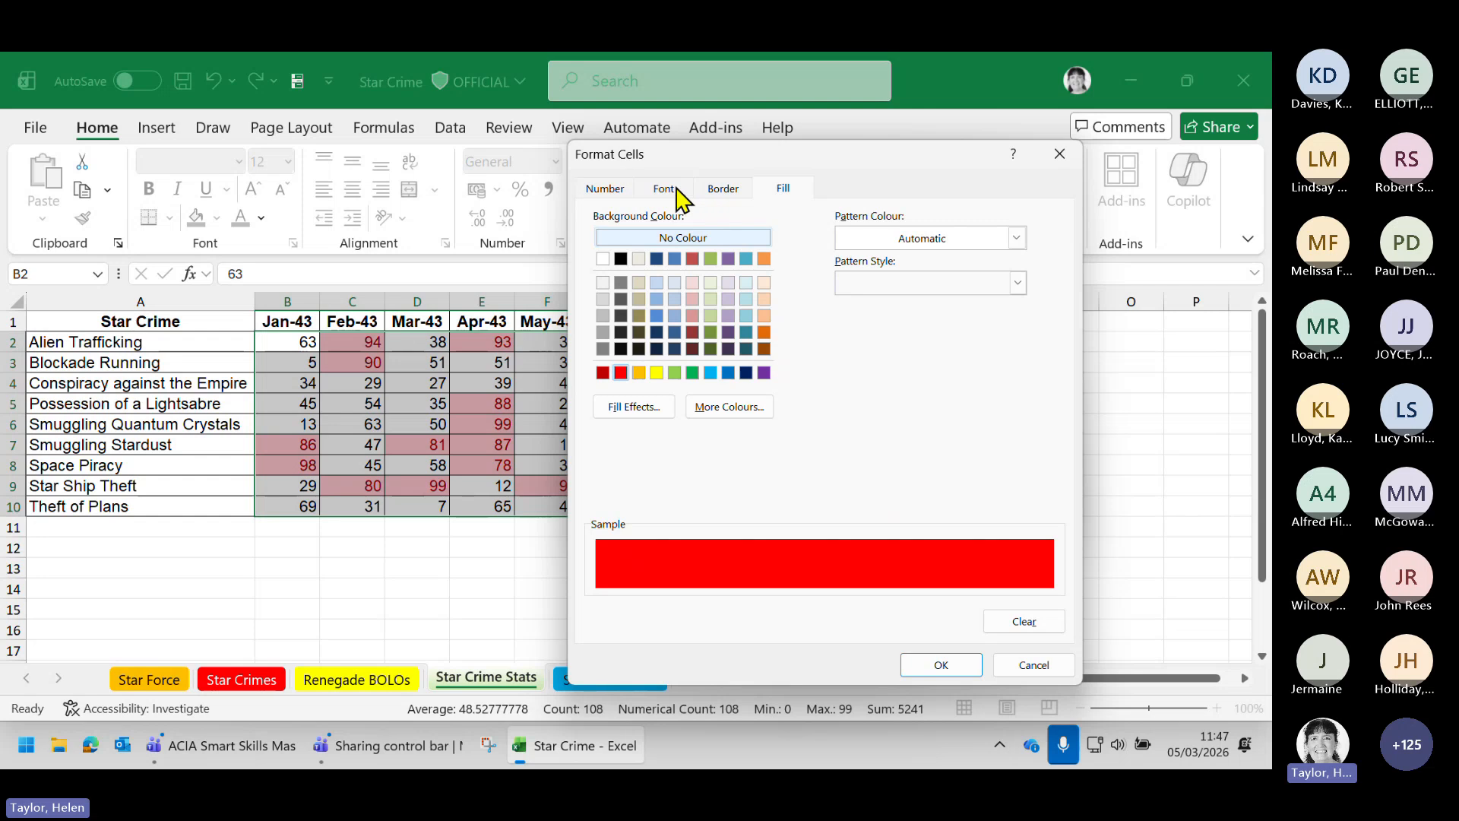
pyautogui.click(676, 190)
pyautogui.click(830, 285)
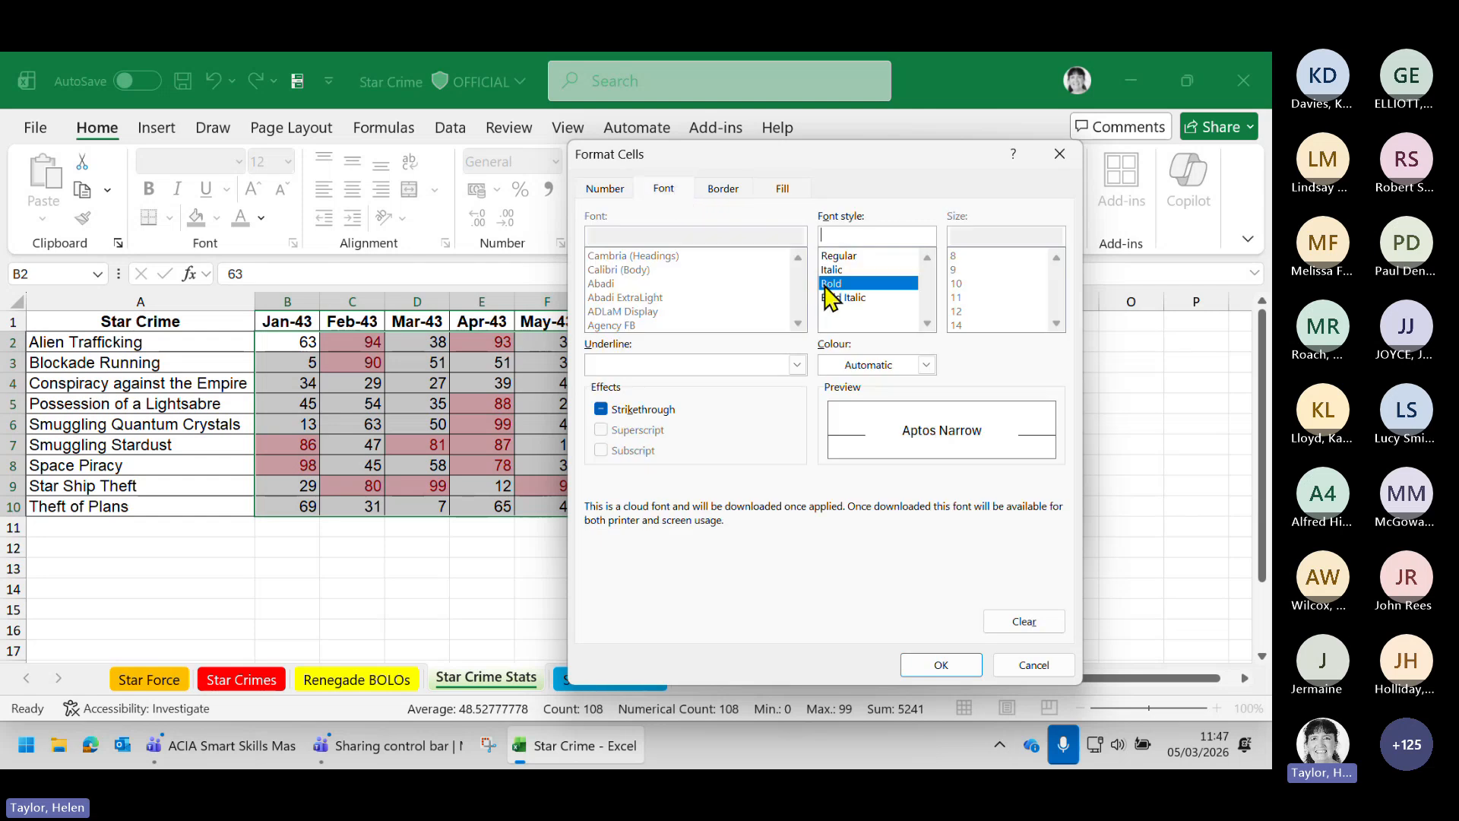
pyautogui.click(947, 666)
pyautogui.click(962, 494)
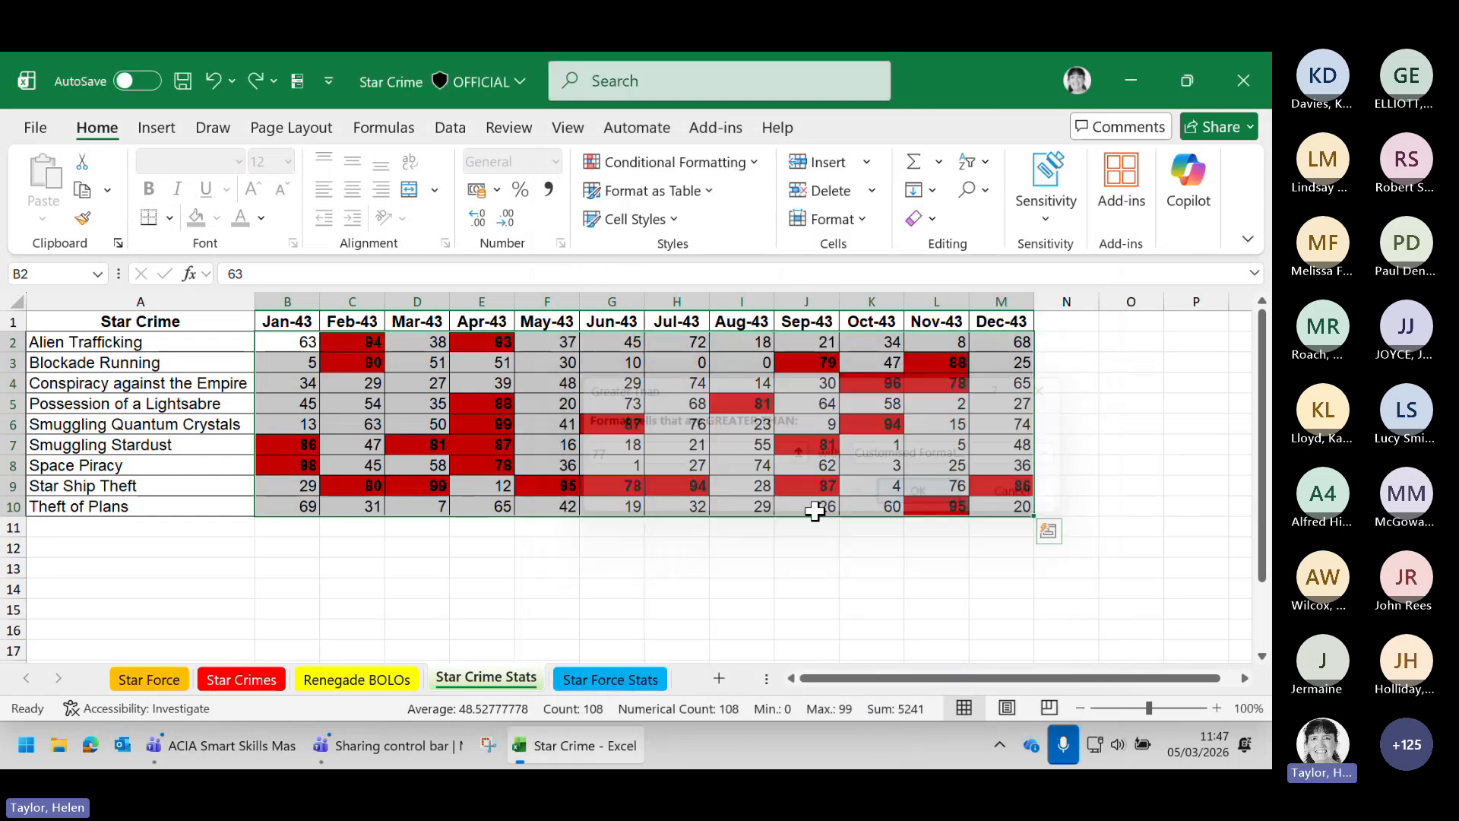
pyautogui.click(738, 543)
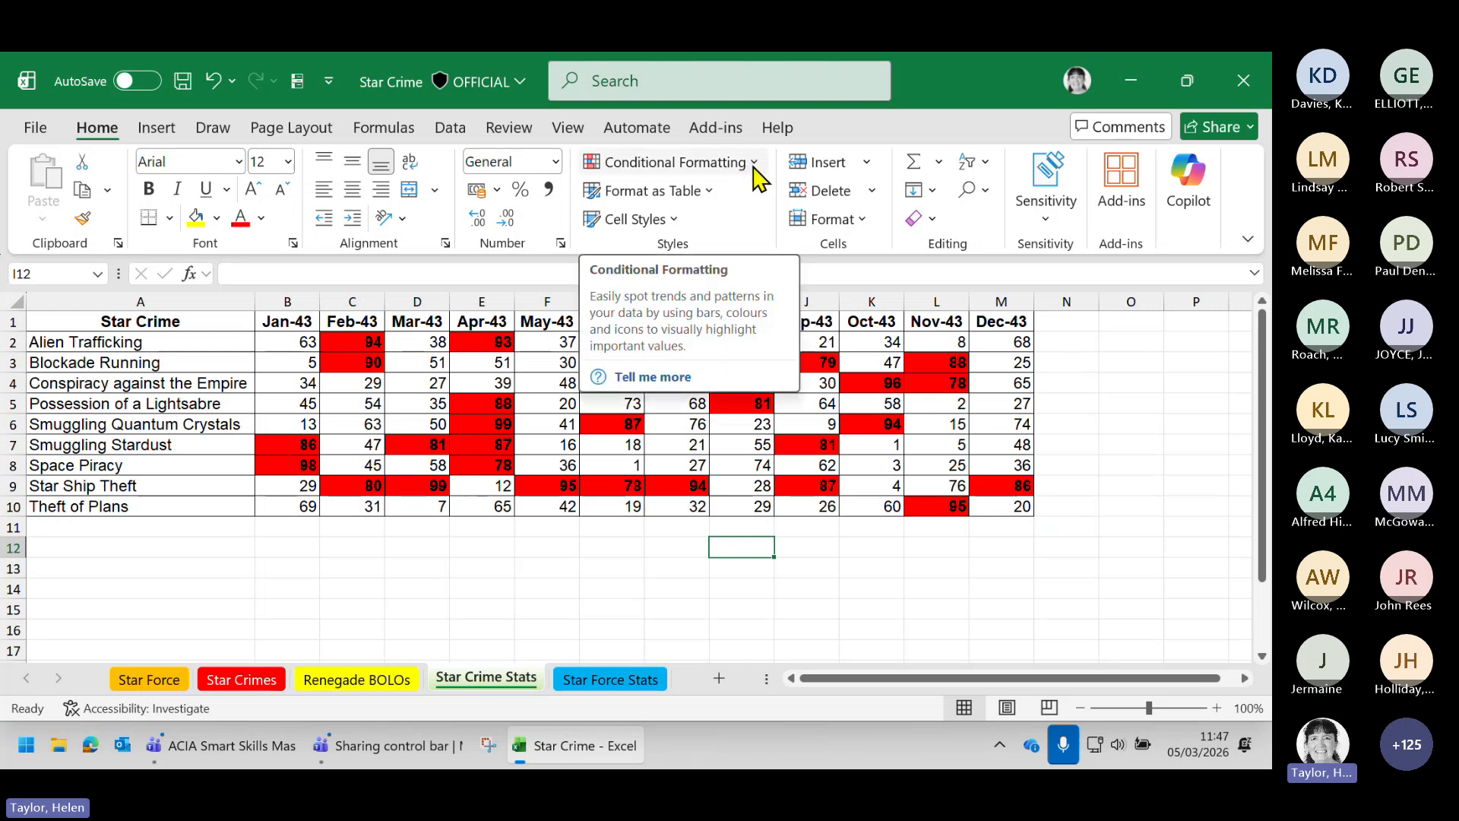
# Show the conditional formatting rules for this worksheet, change the greater-than rule's threshold to 85, and apply it
pyautogui.click(756, 165)
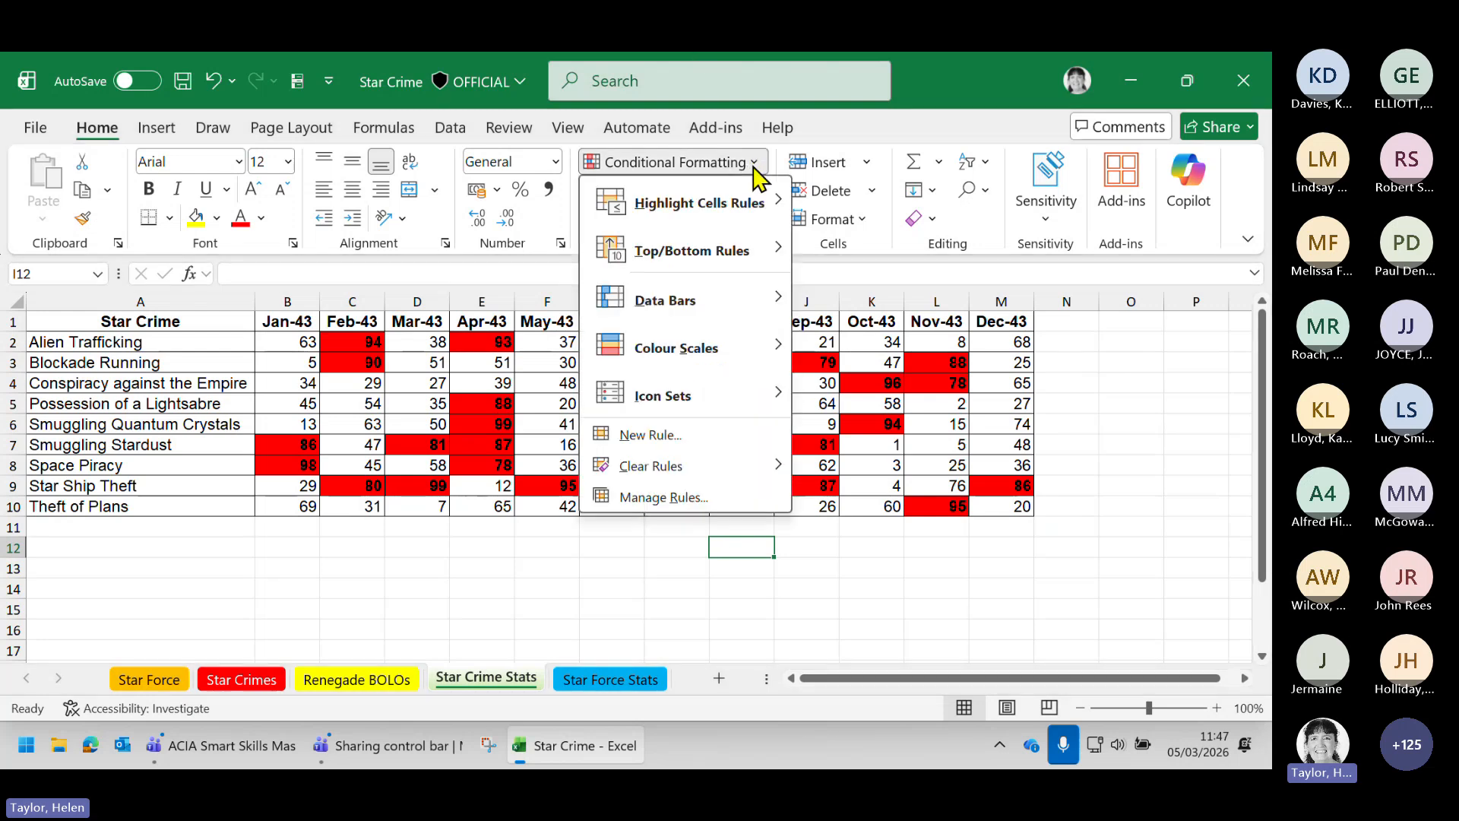
pyautogui.click(659, 506)
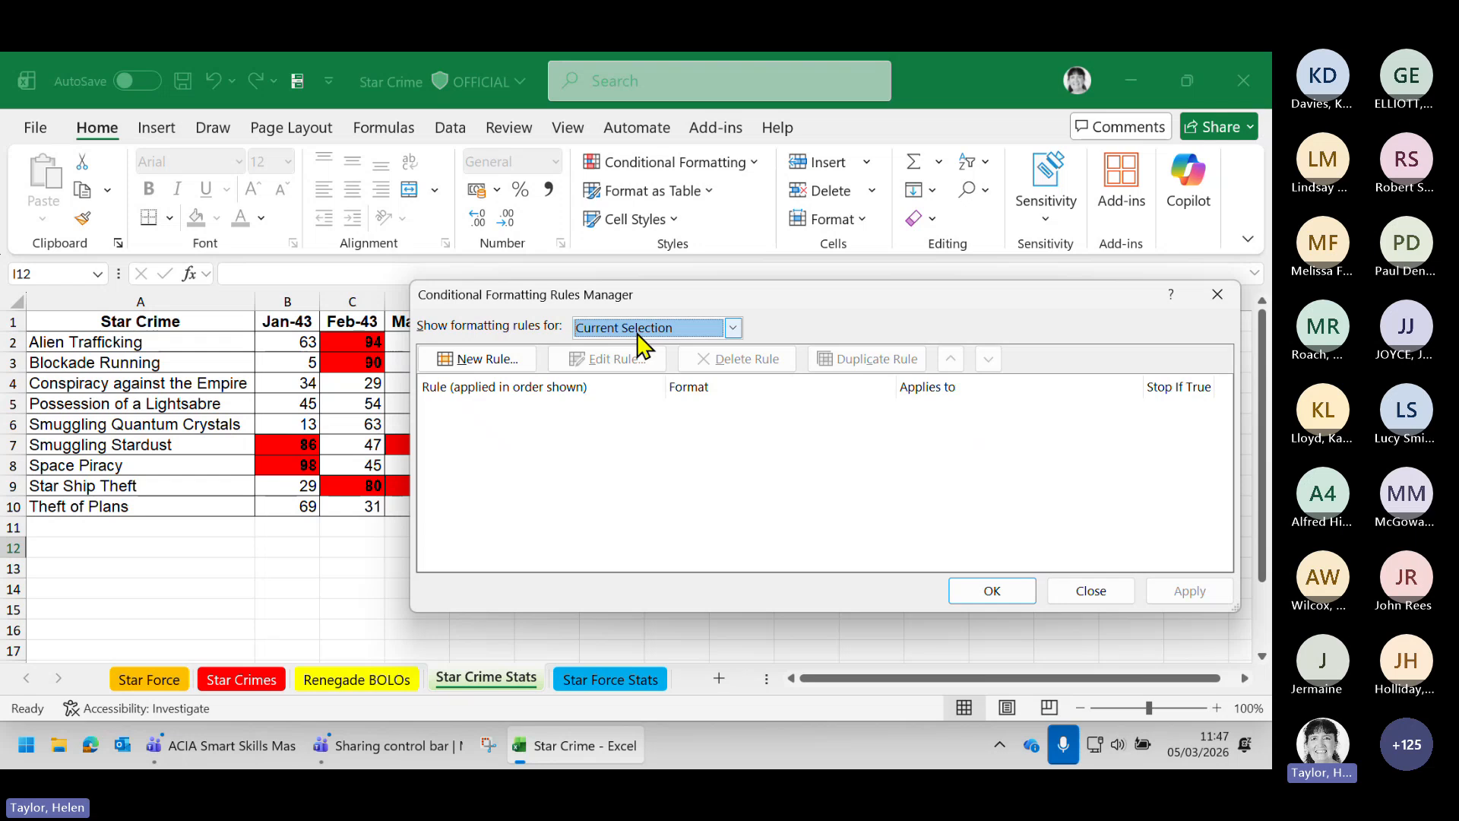
pyautogui.click(638, 342)
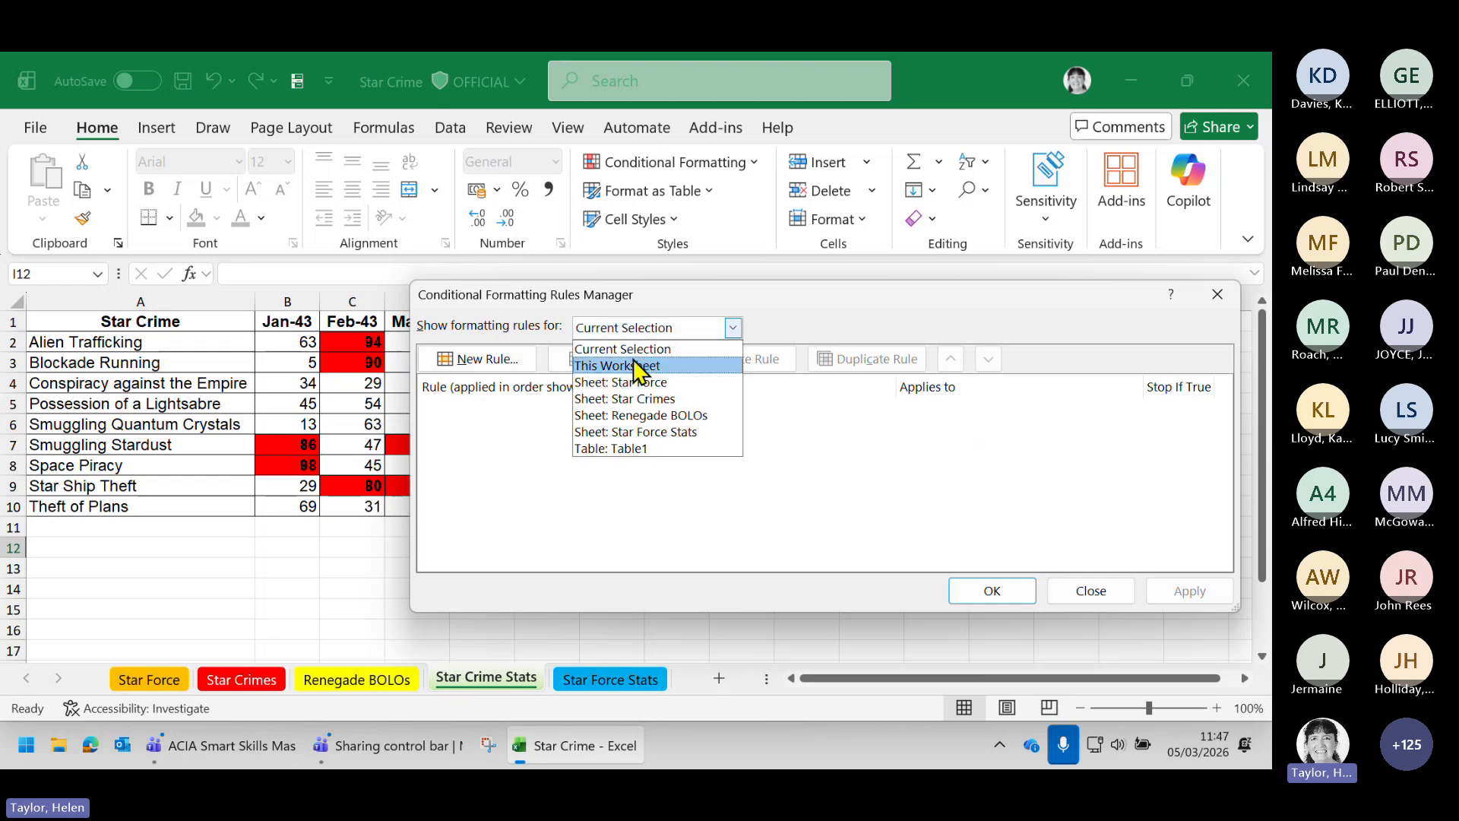
pyautogui.click(633, 368)
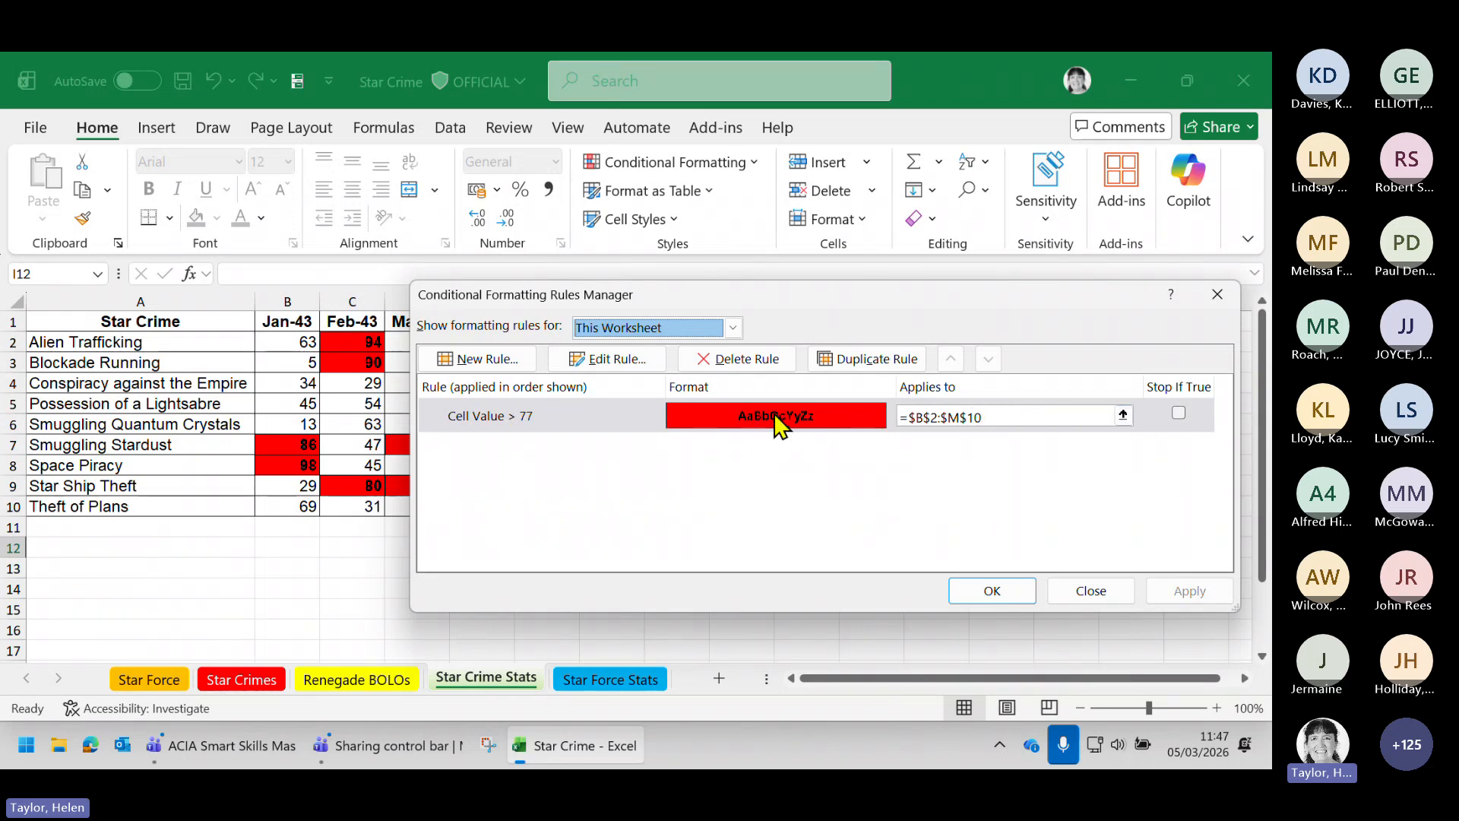
pyautogui.click(536, 425)
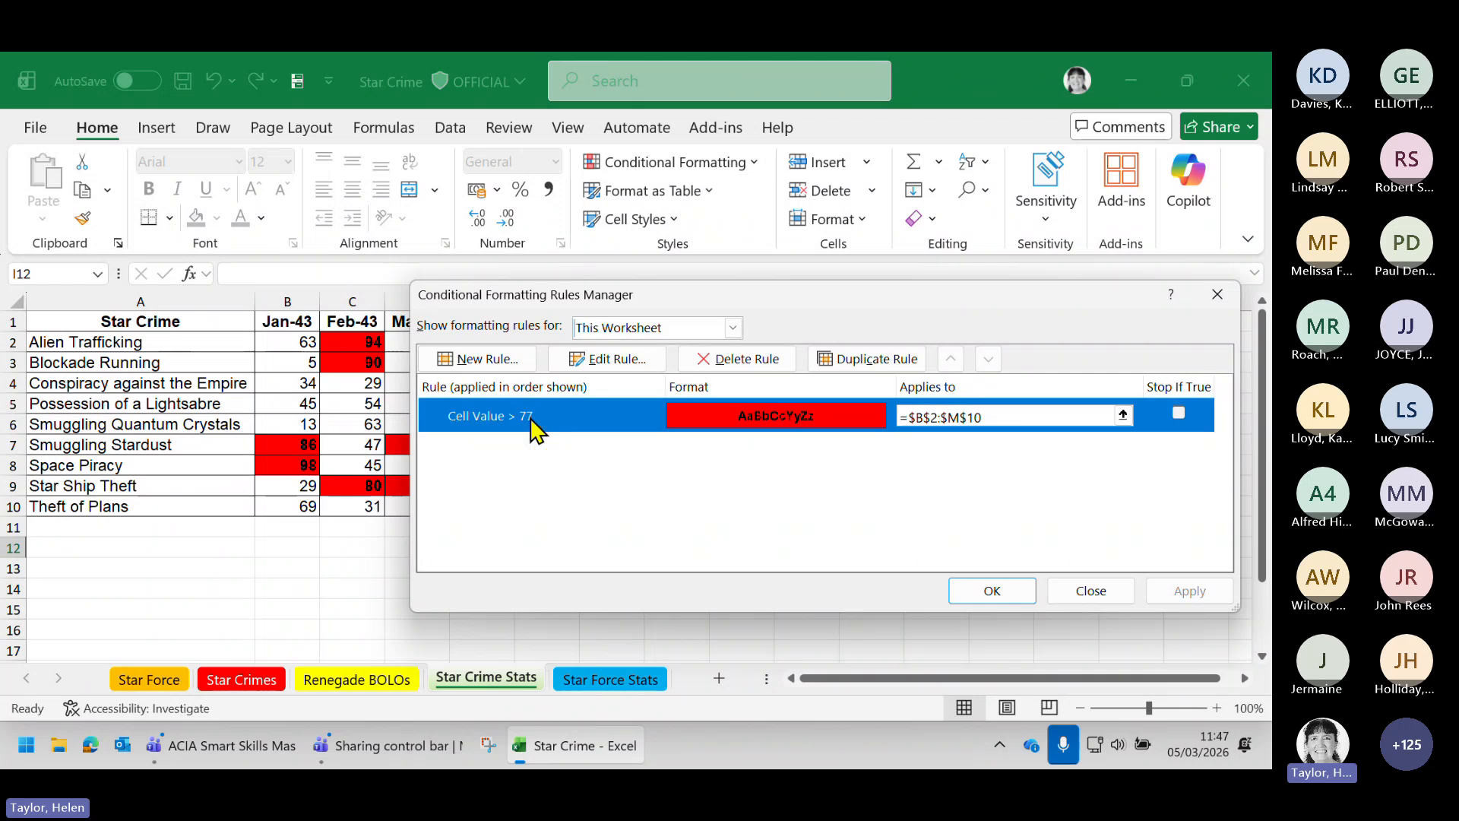
pyautogui.click(616, 365)
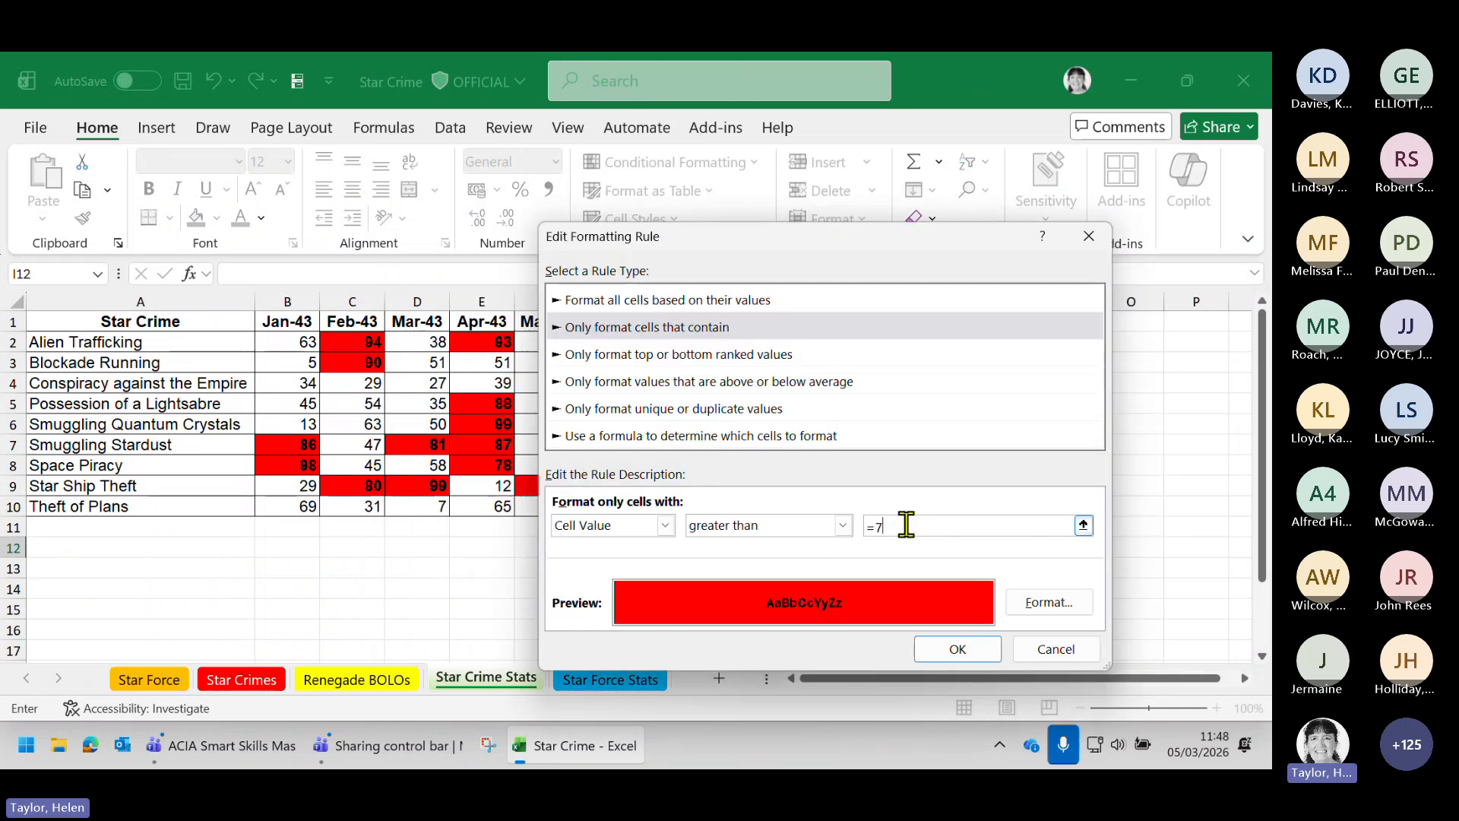
pyautogui.write('85')
pyautogui.click(953, 650)
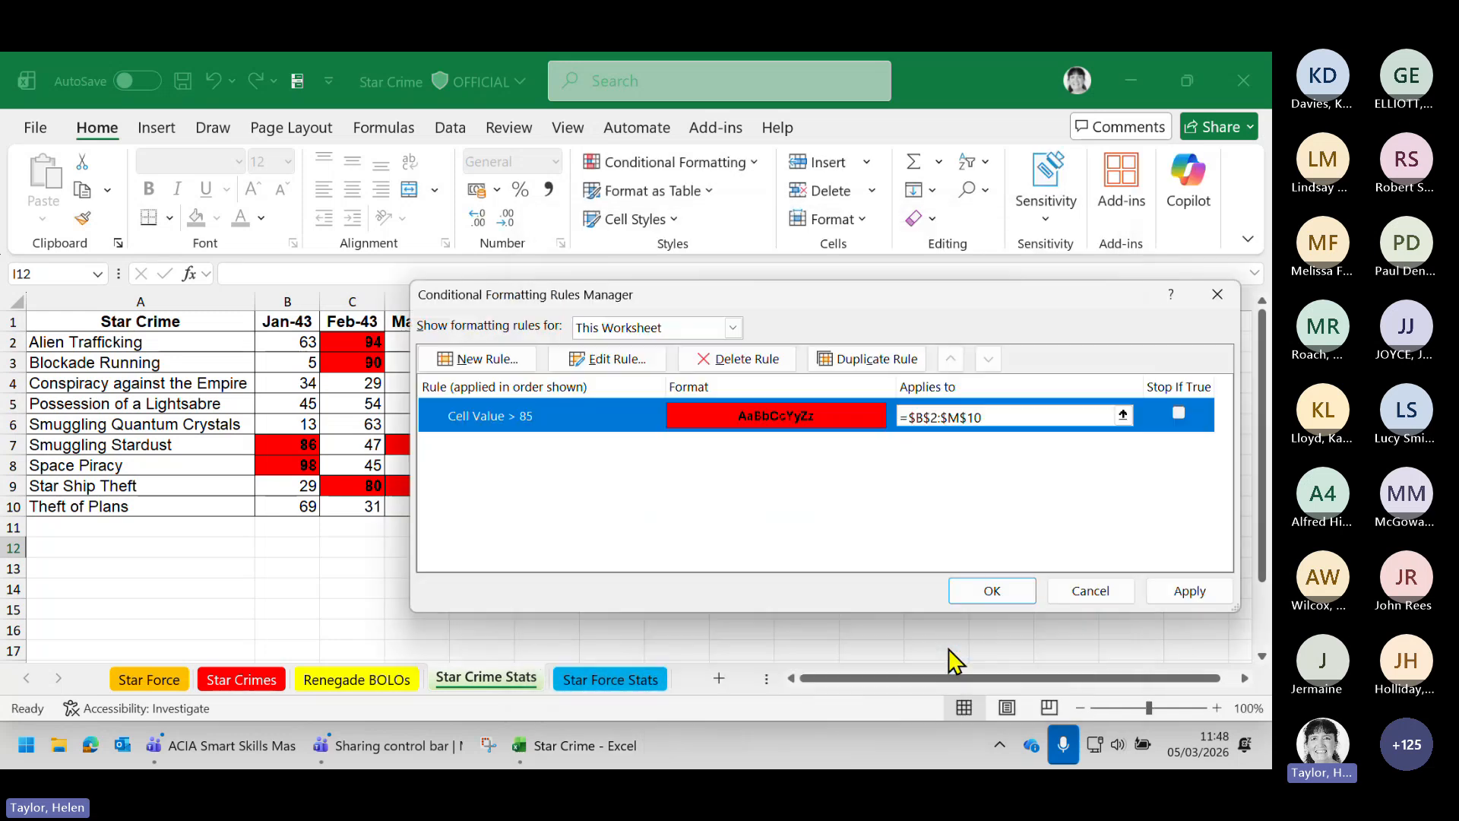
pyautogui.click(1182, 593)
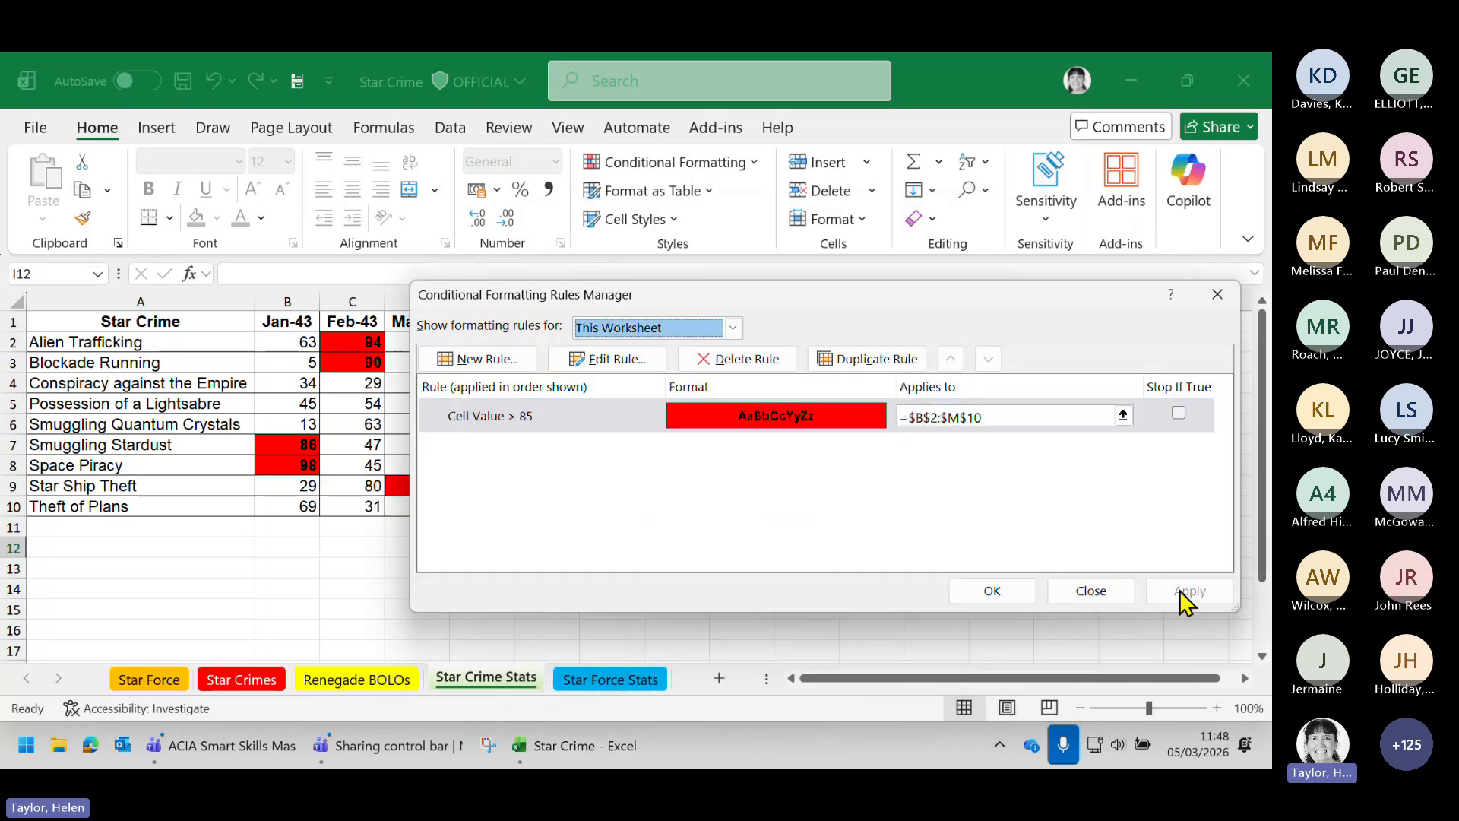
pyautogui.click(1003, 597)
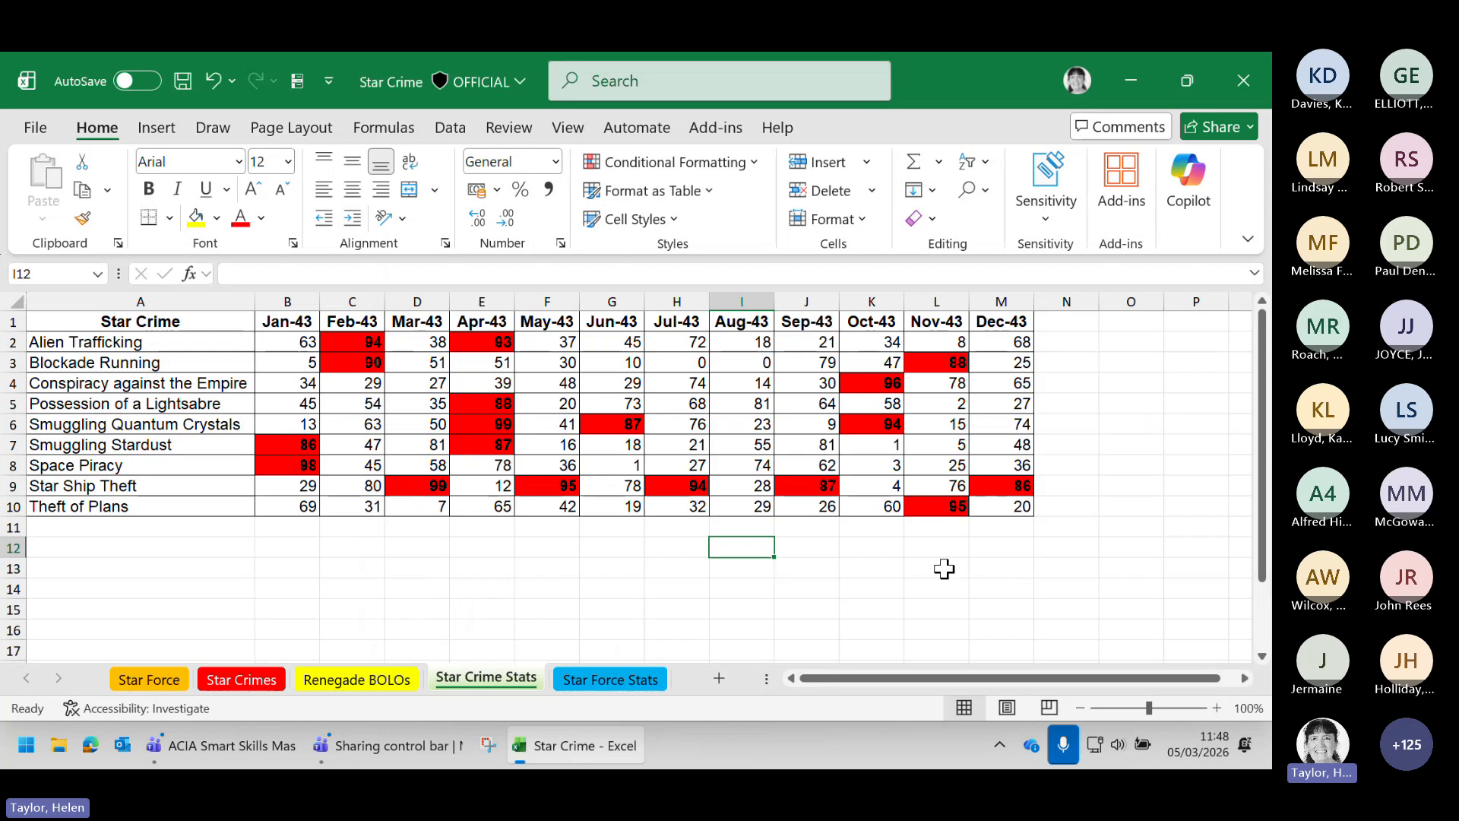
pyautogui.click(755, 162)
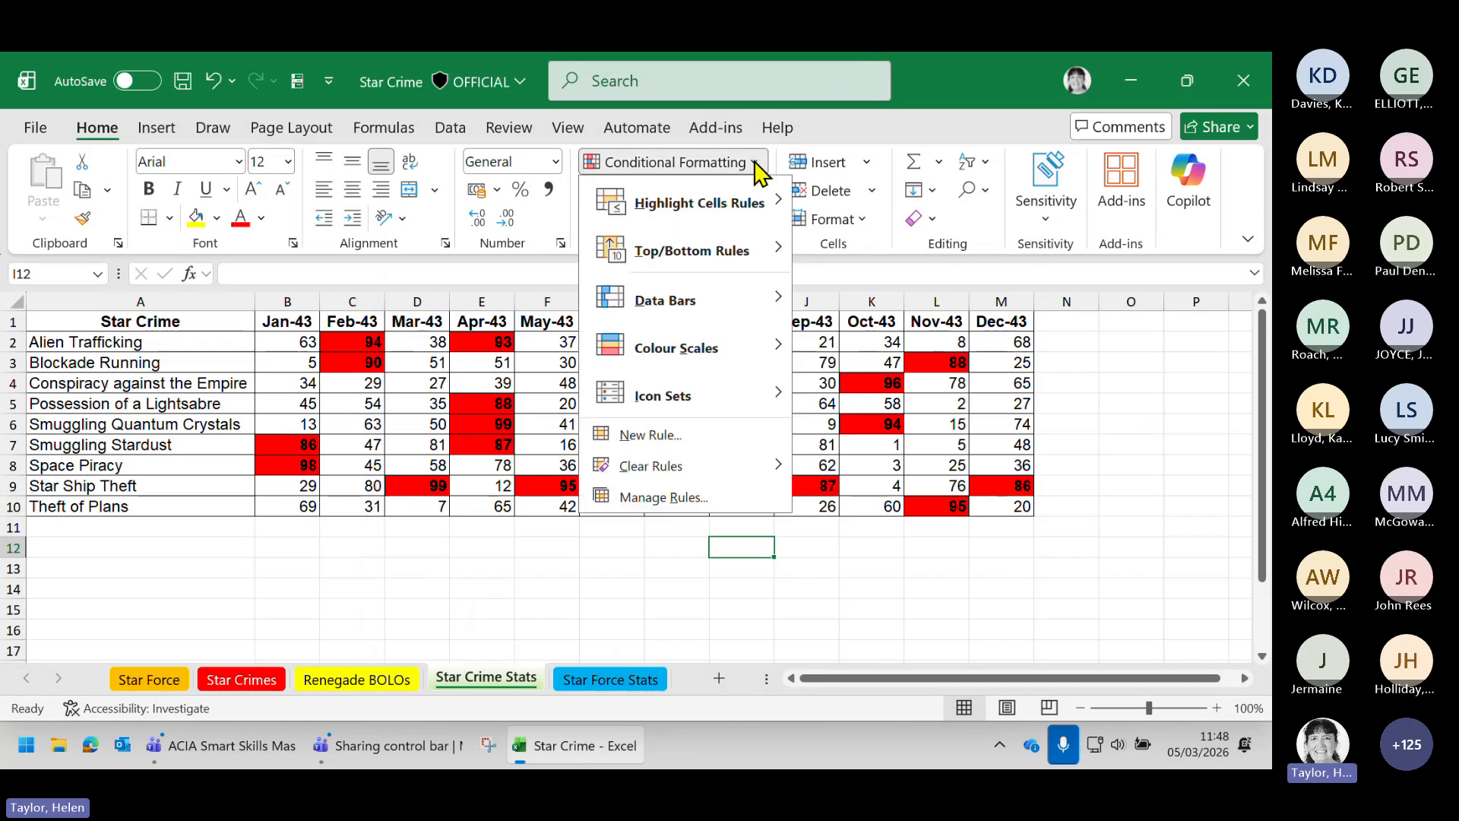
pyautogui.moveTo(760, 202)
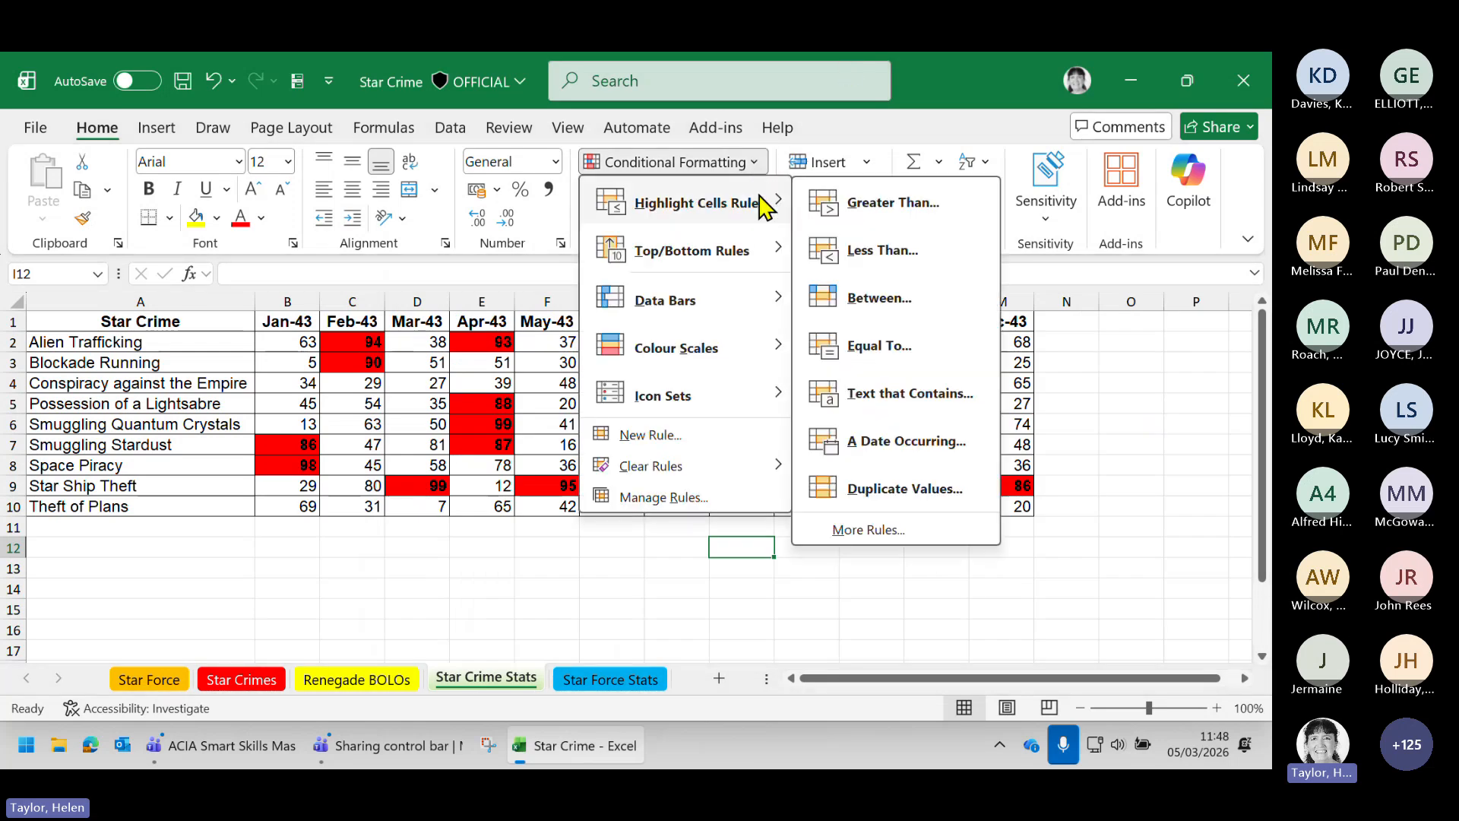
pyautogui.click(1082, 360)
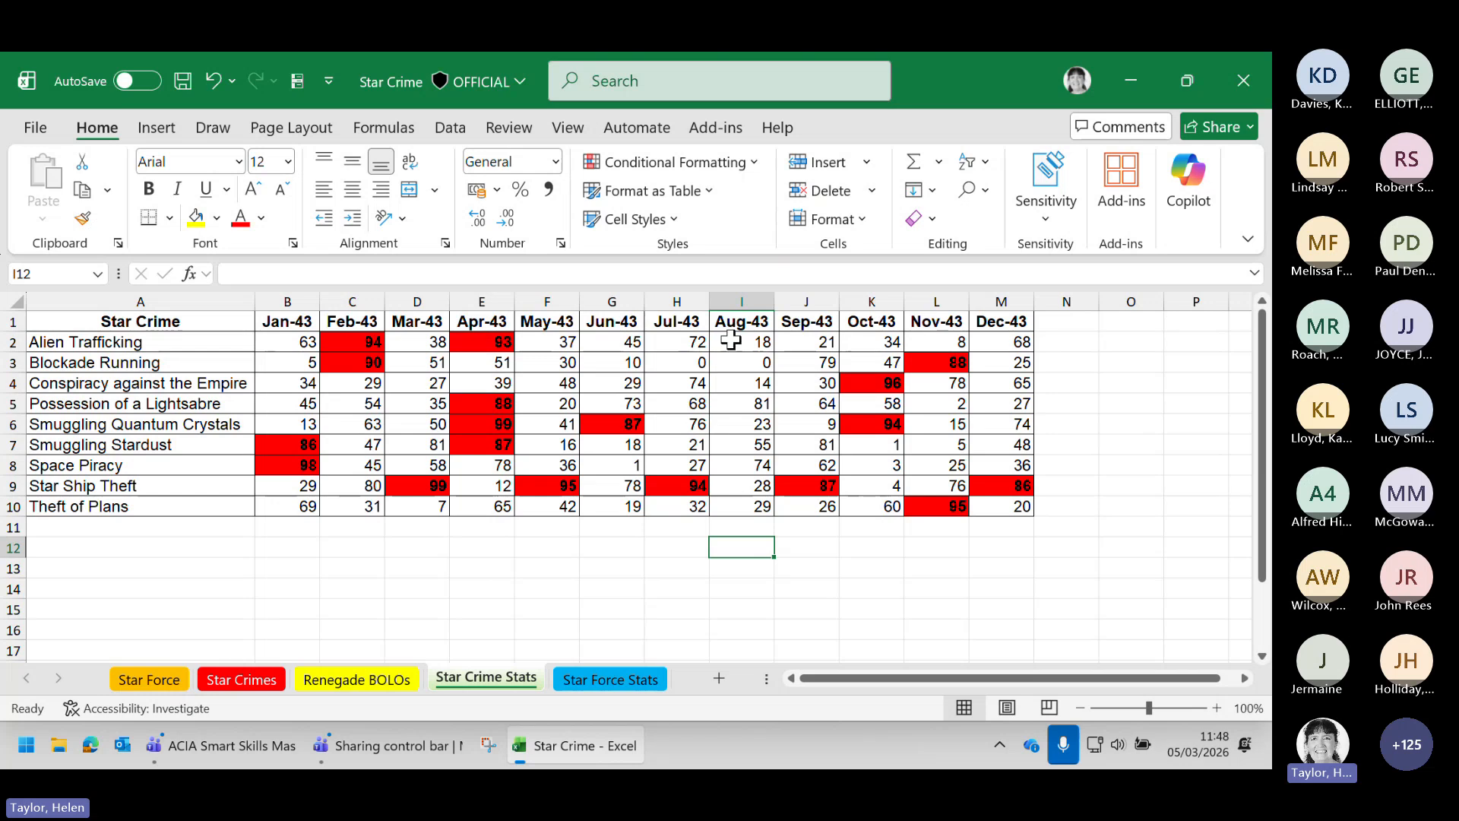
# Add blue gradient-fill data bars to the Aug-43 figures in I2:I10 and widen column I slightly
pyautogui.moveTo(732, 342); pyautogui.dragTo(739, 500)
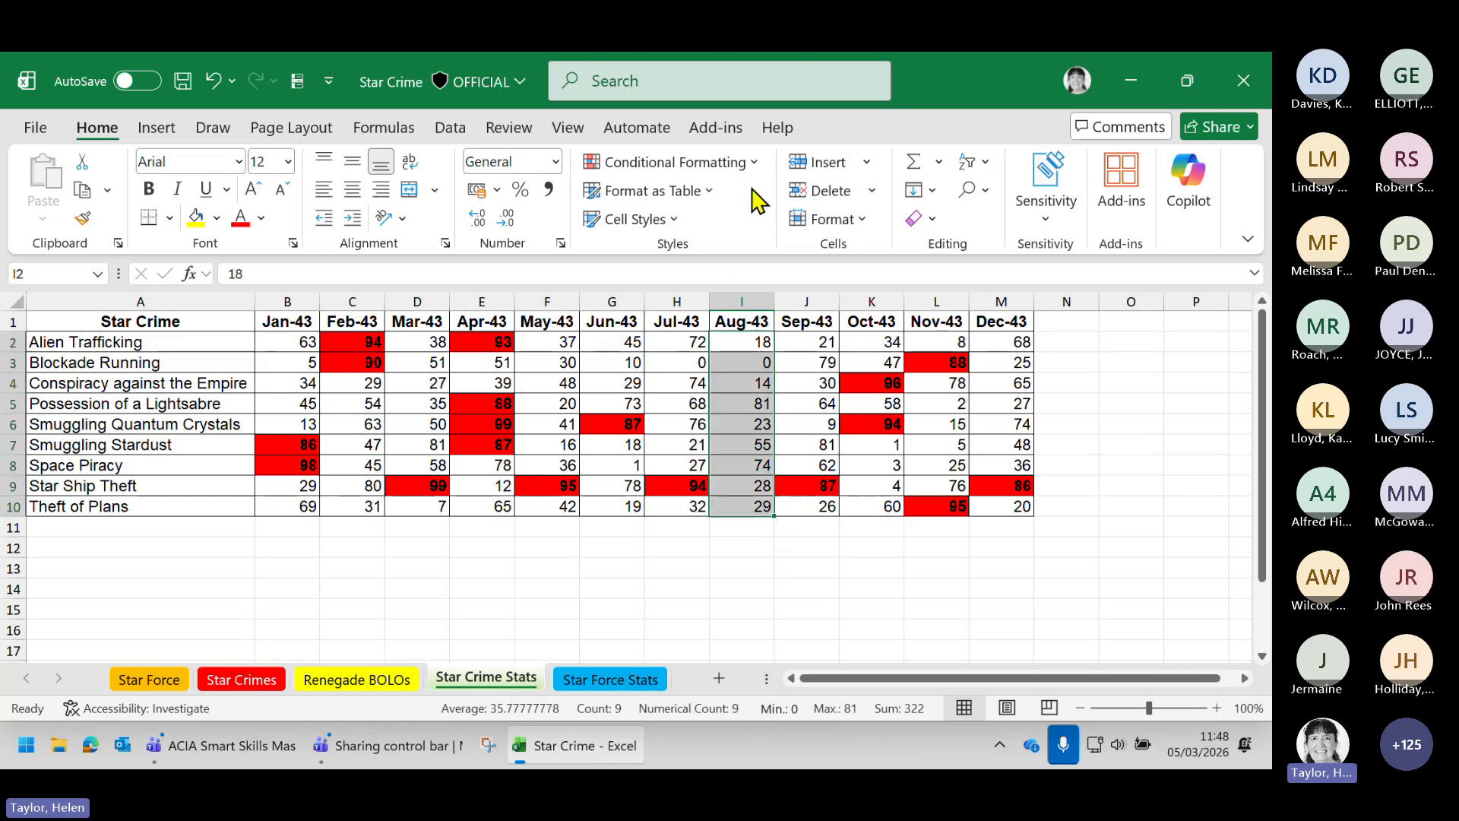
pyautogui.click(754, 163)
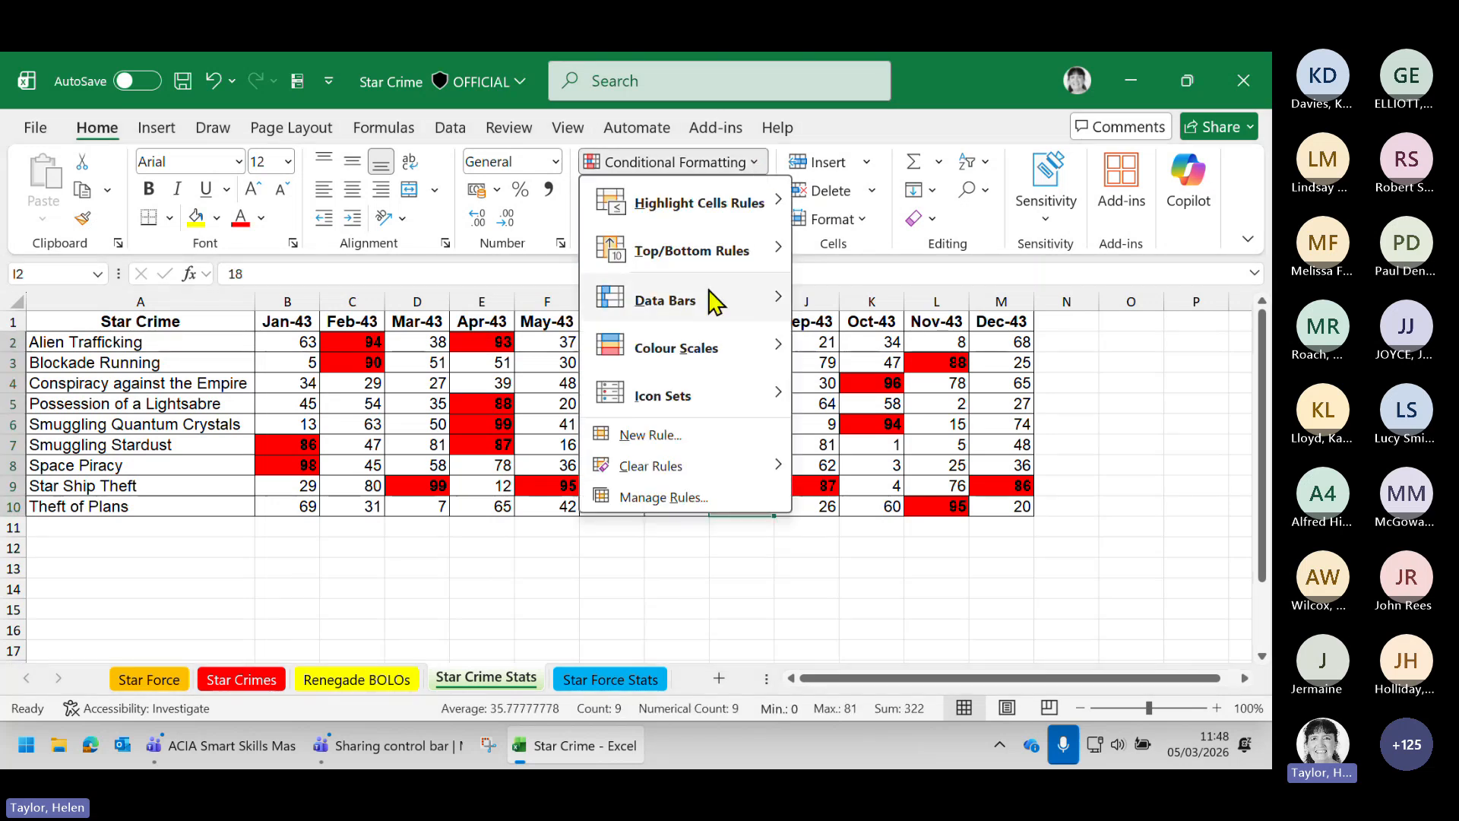
pyautogui.moveTo(775, 300)
pyautogui.click(807, 323)
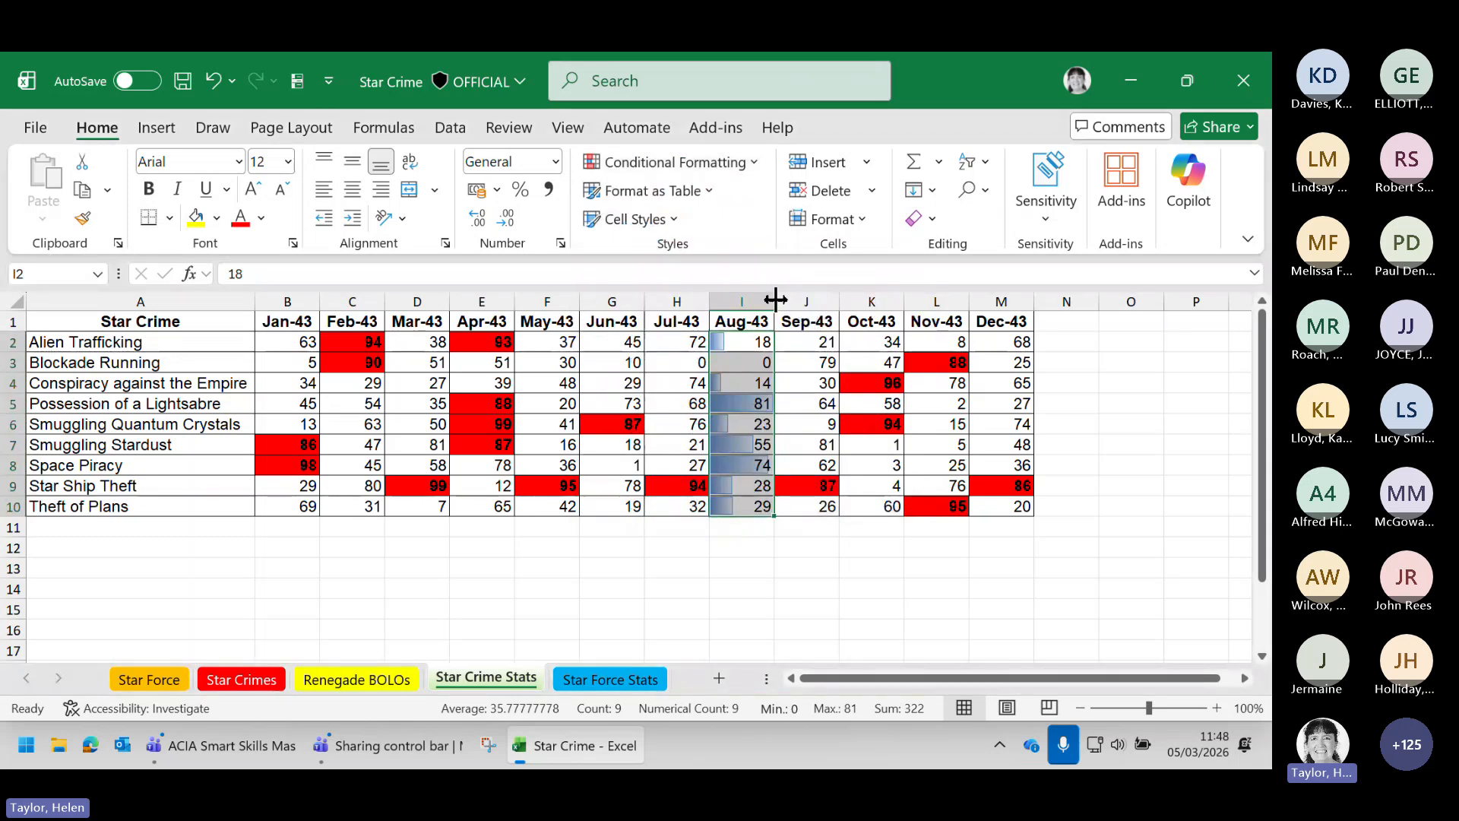
pyautogui.moveTo(774, 301)
pyautogui.mouseDown()
pyautogui.moveTo(913, 305)
pyautogui.moveTo(794, 300)
pyautogui.mouseUp()
# Add the green-yellow-red colour scale to I2:I10 on top of the data bars, and deselect the range
pyautogui.click(755, 162)
pyautogui.moveTo(704, 348)
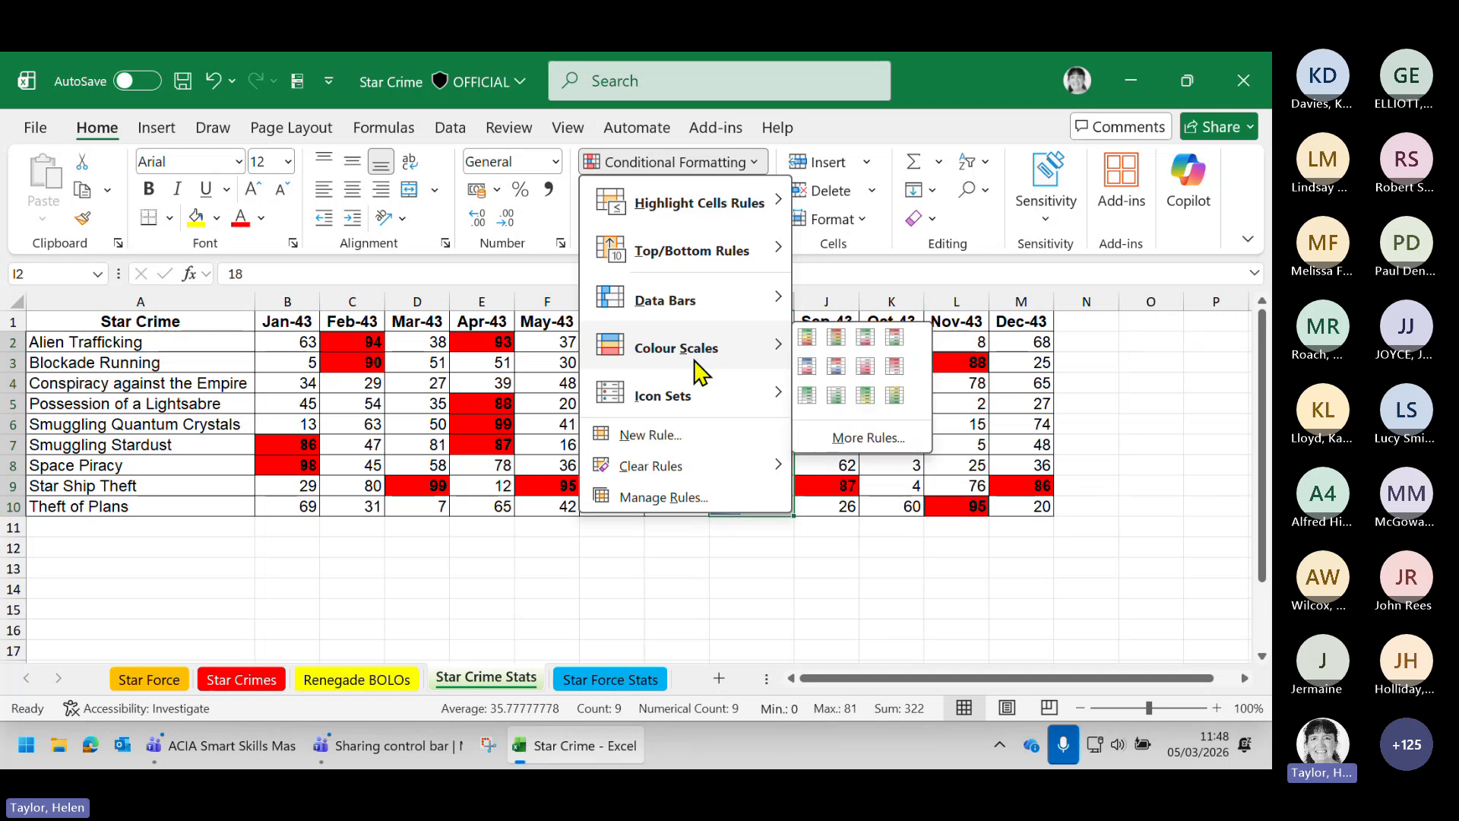
pyautogui.click(807, 336)
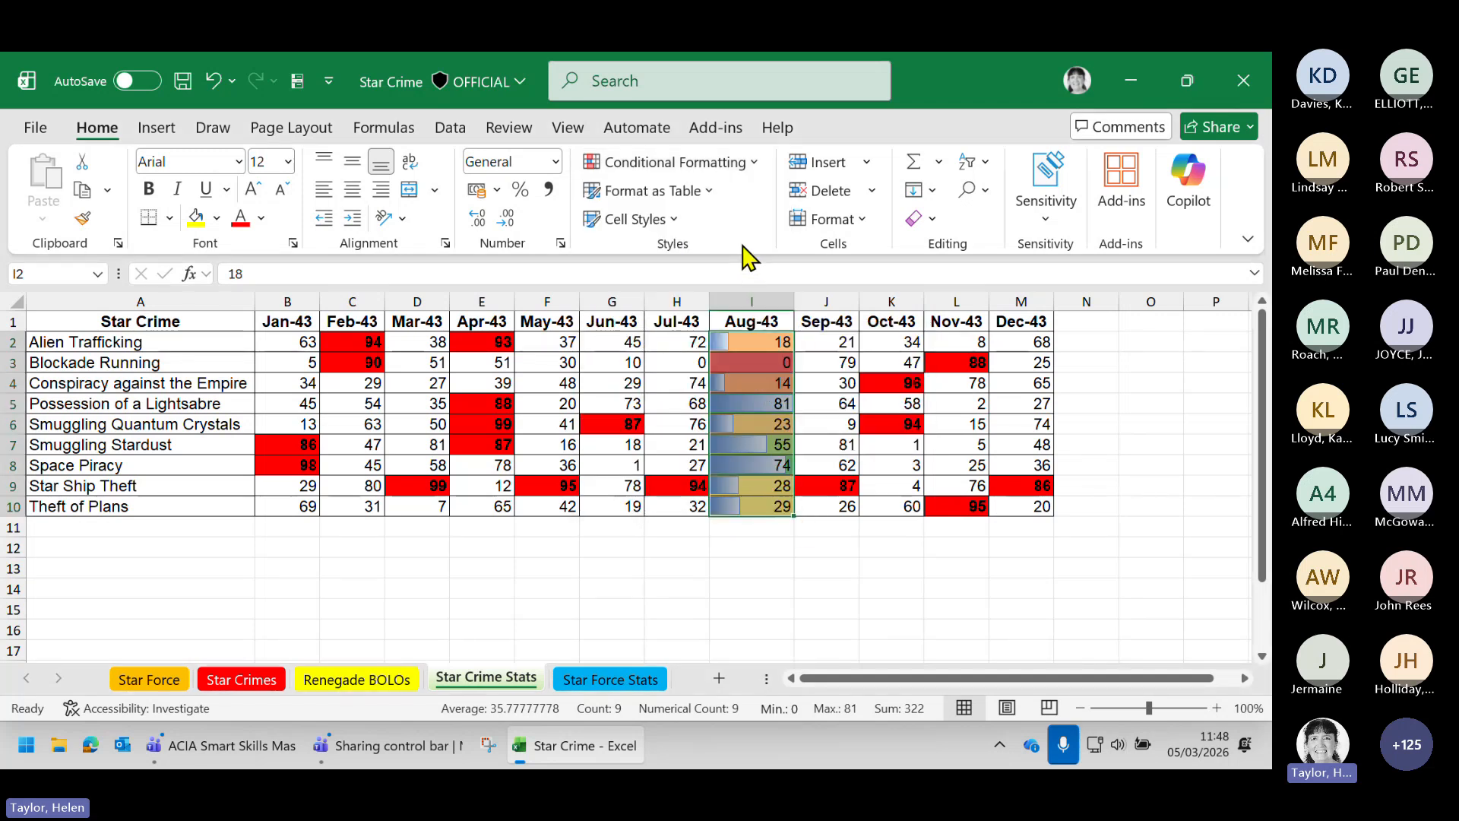
pyautogui.click(756, 169)
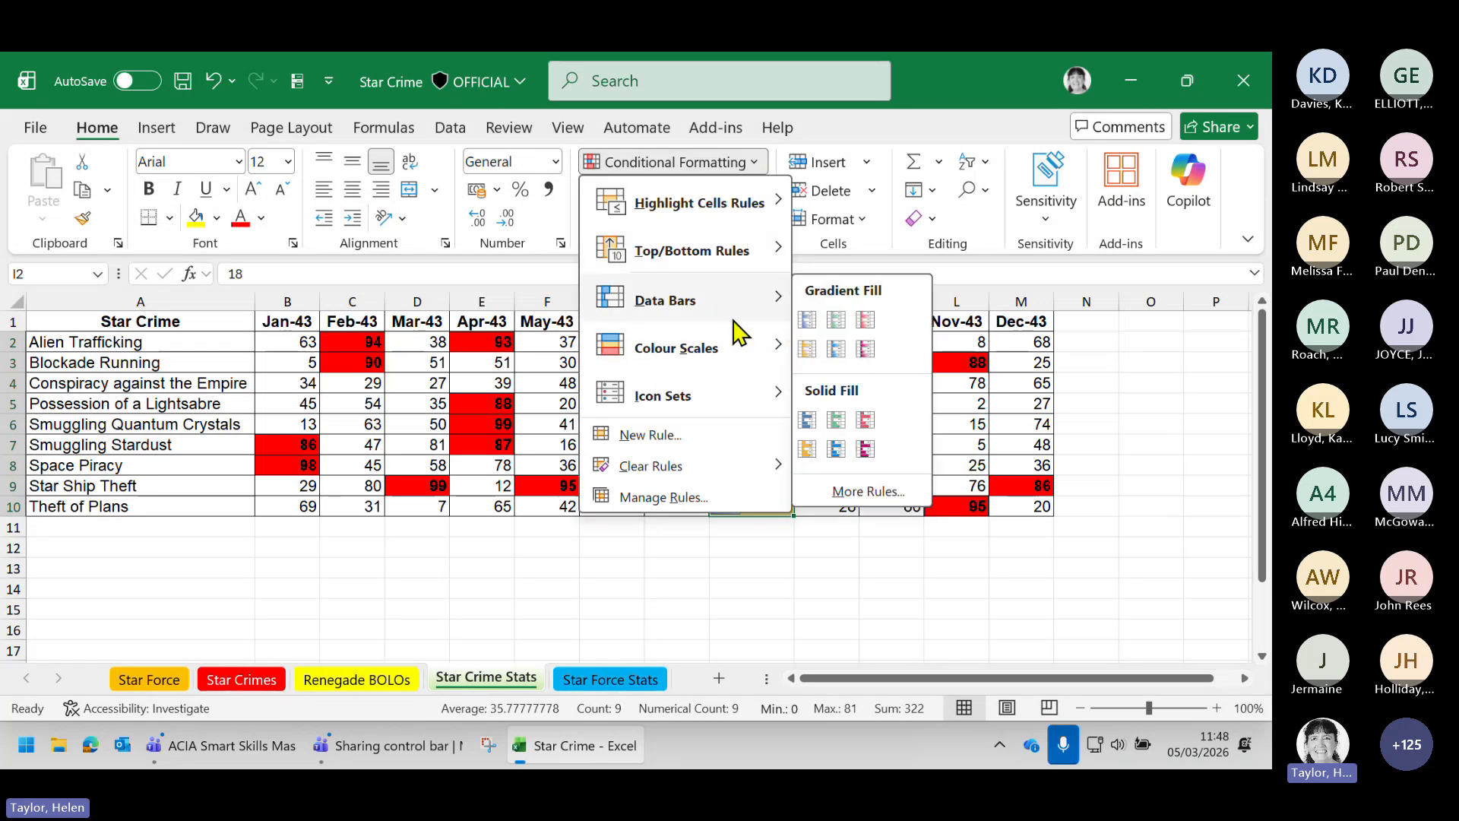
pyautogui.click(777, 539)
pyautogui.click(815, 365)
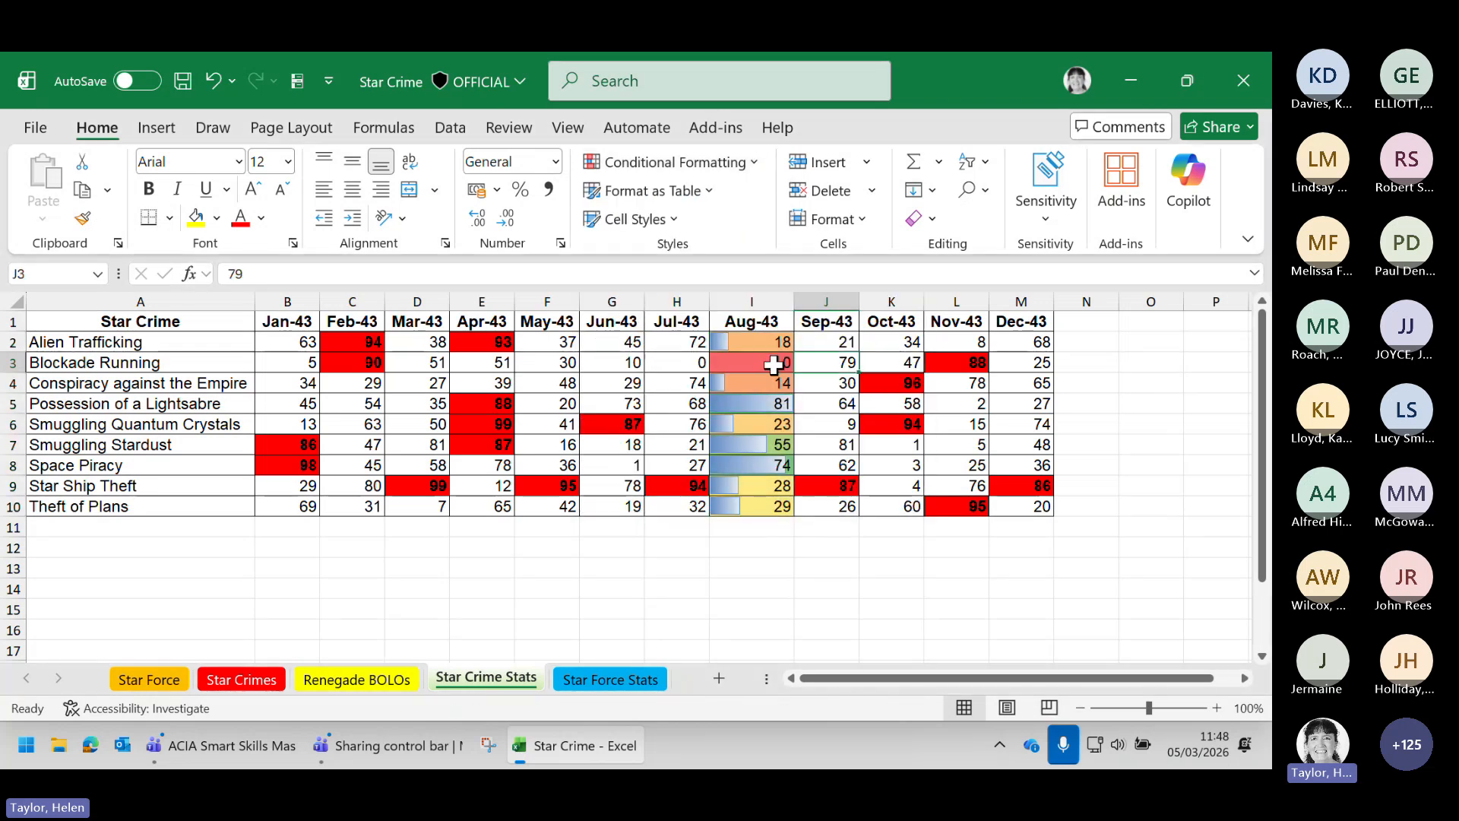
# Reselect I2:I10 and review the conditional formatting rules that apply to the selection
pyautogui.click(749, 338)
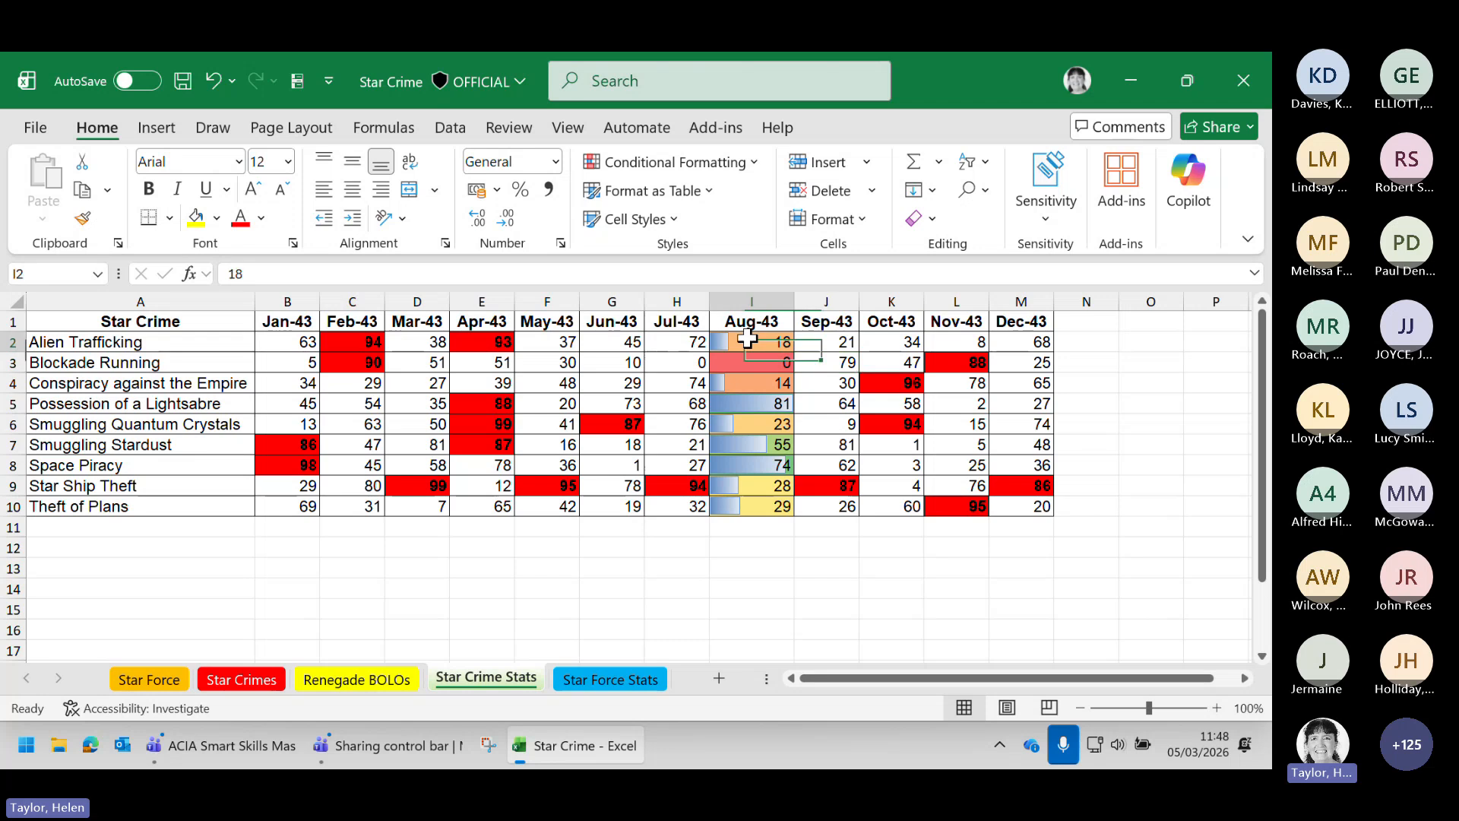
pyautogui.moveTo(749, 339); pyautogui.dragTo(751, 503)
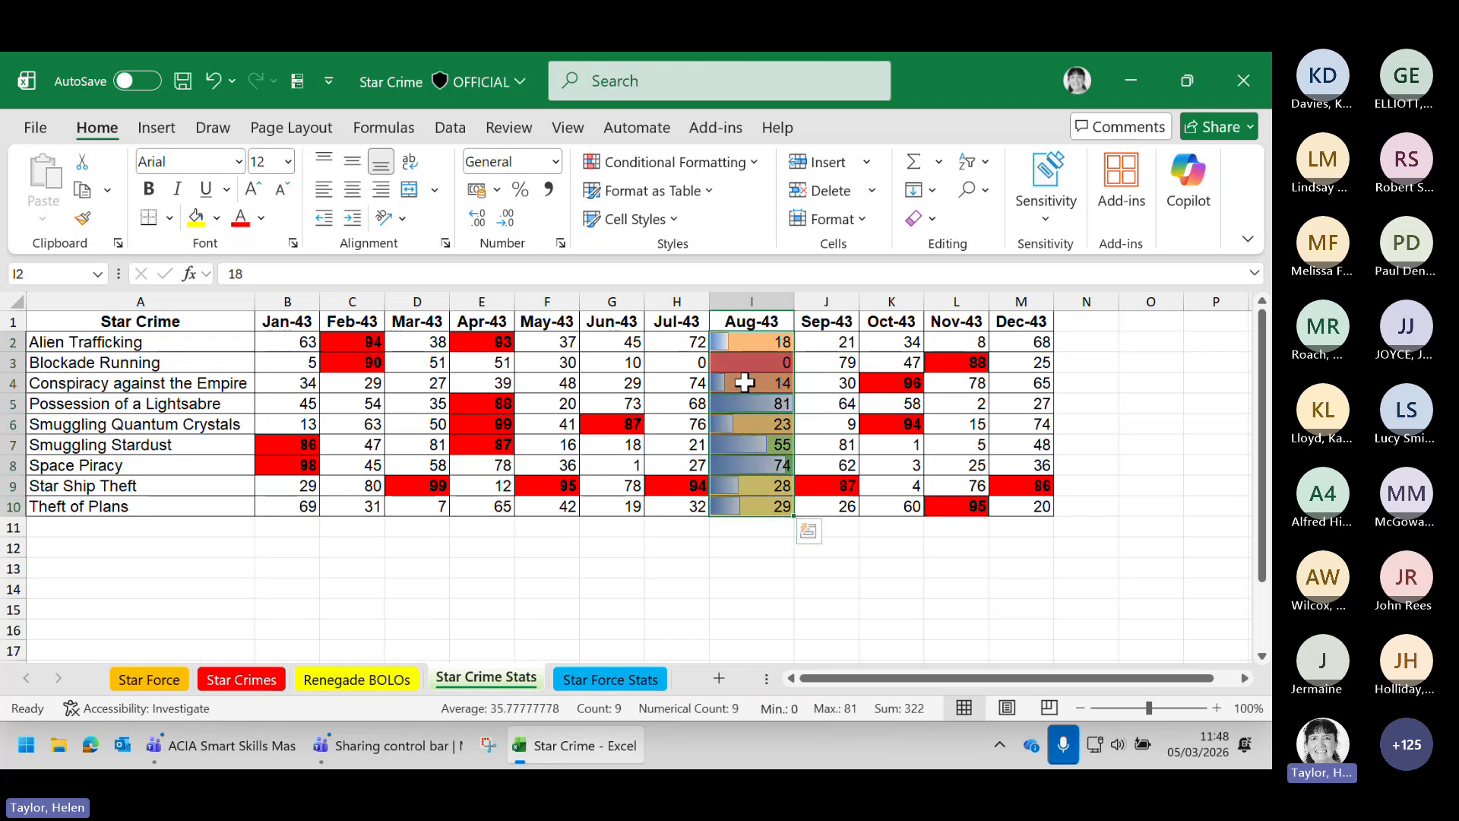
pyautogui.click(759, 164)
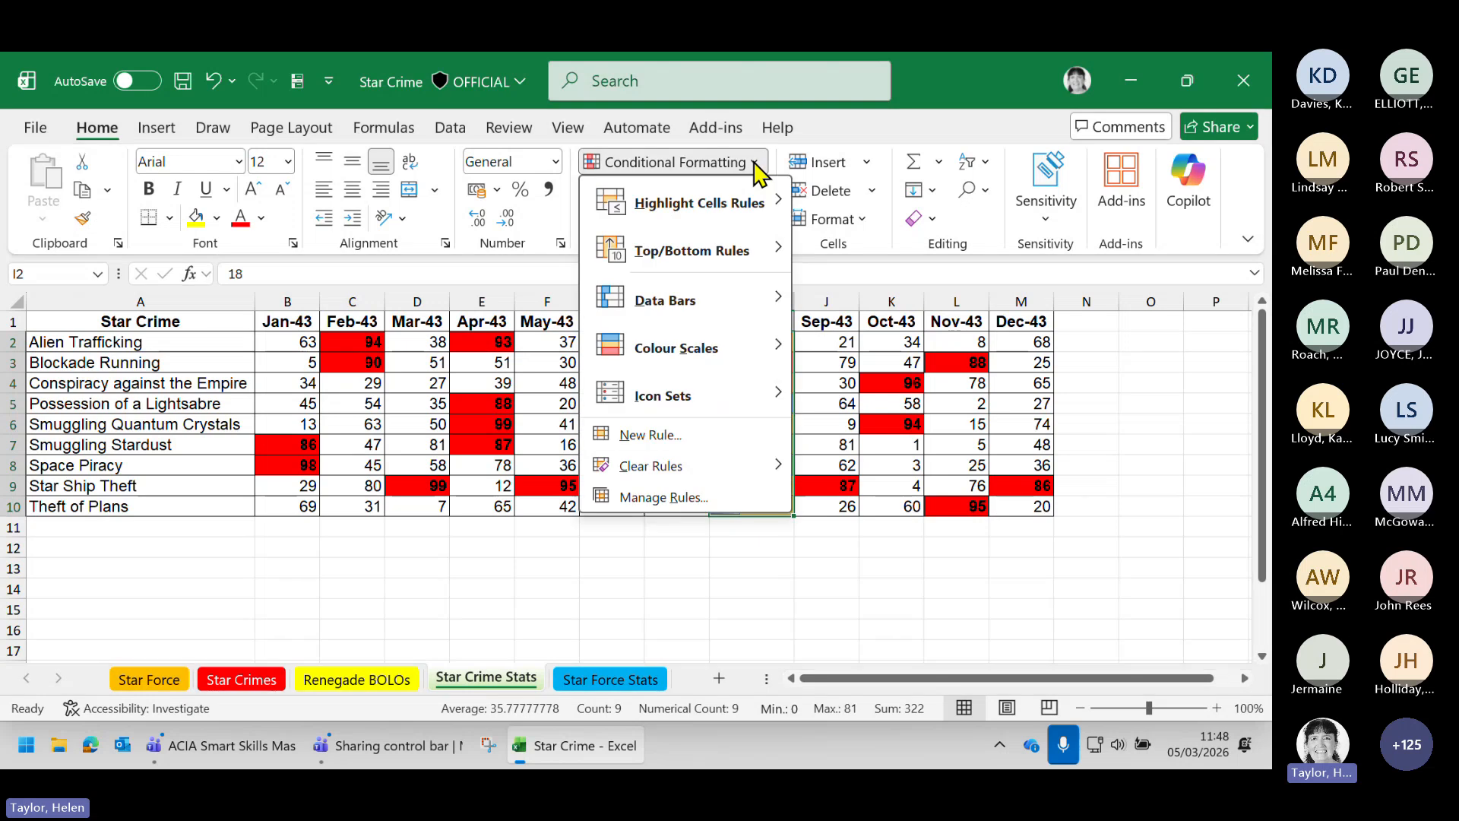
pyautogui.click(663, 498)
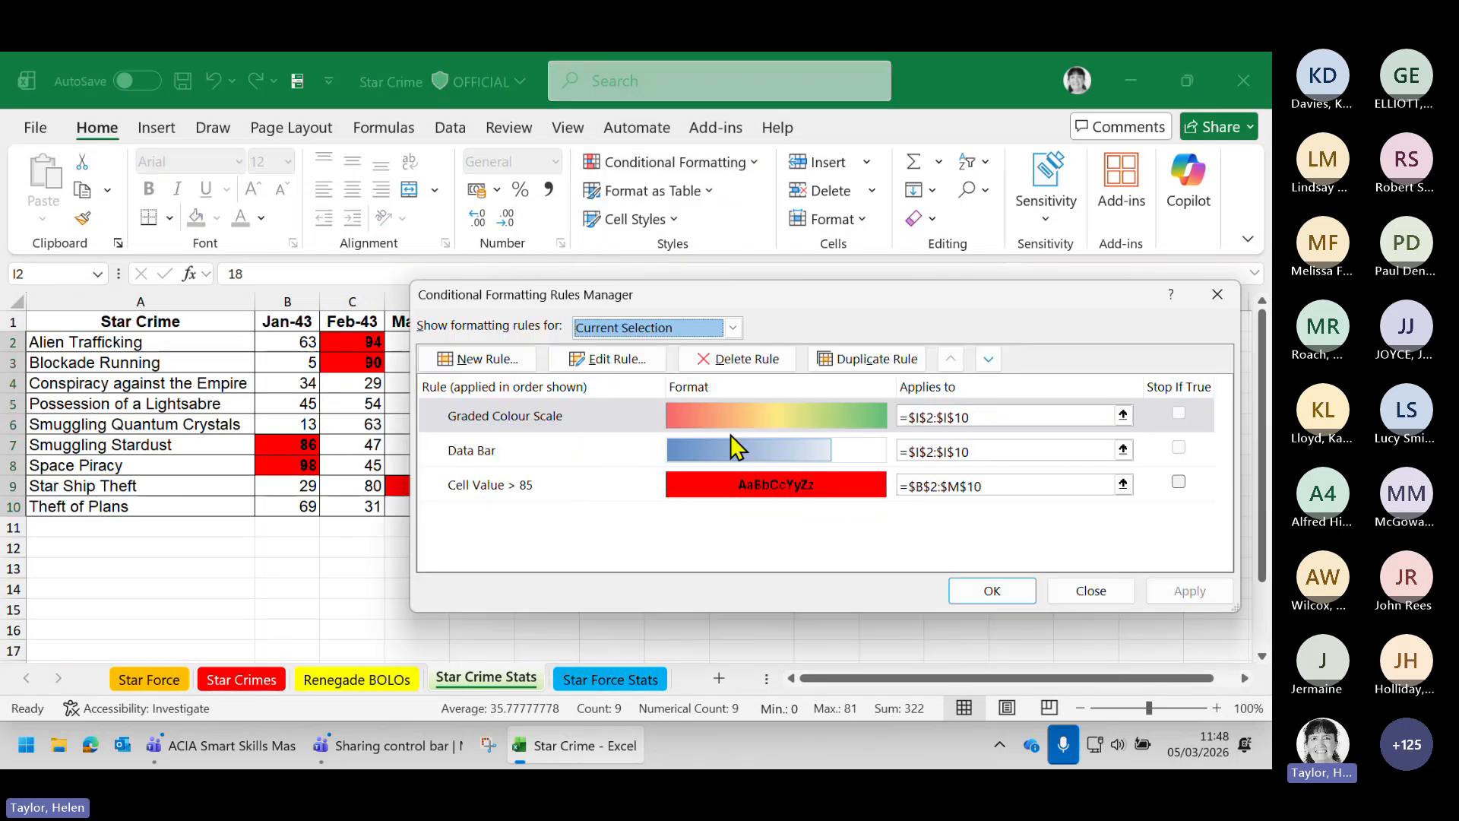
pyautogui.click(1089, 591)
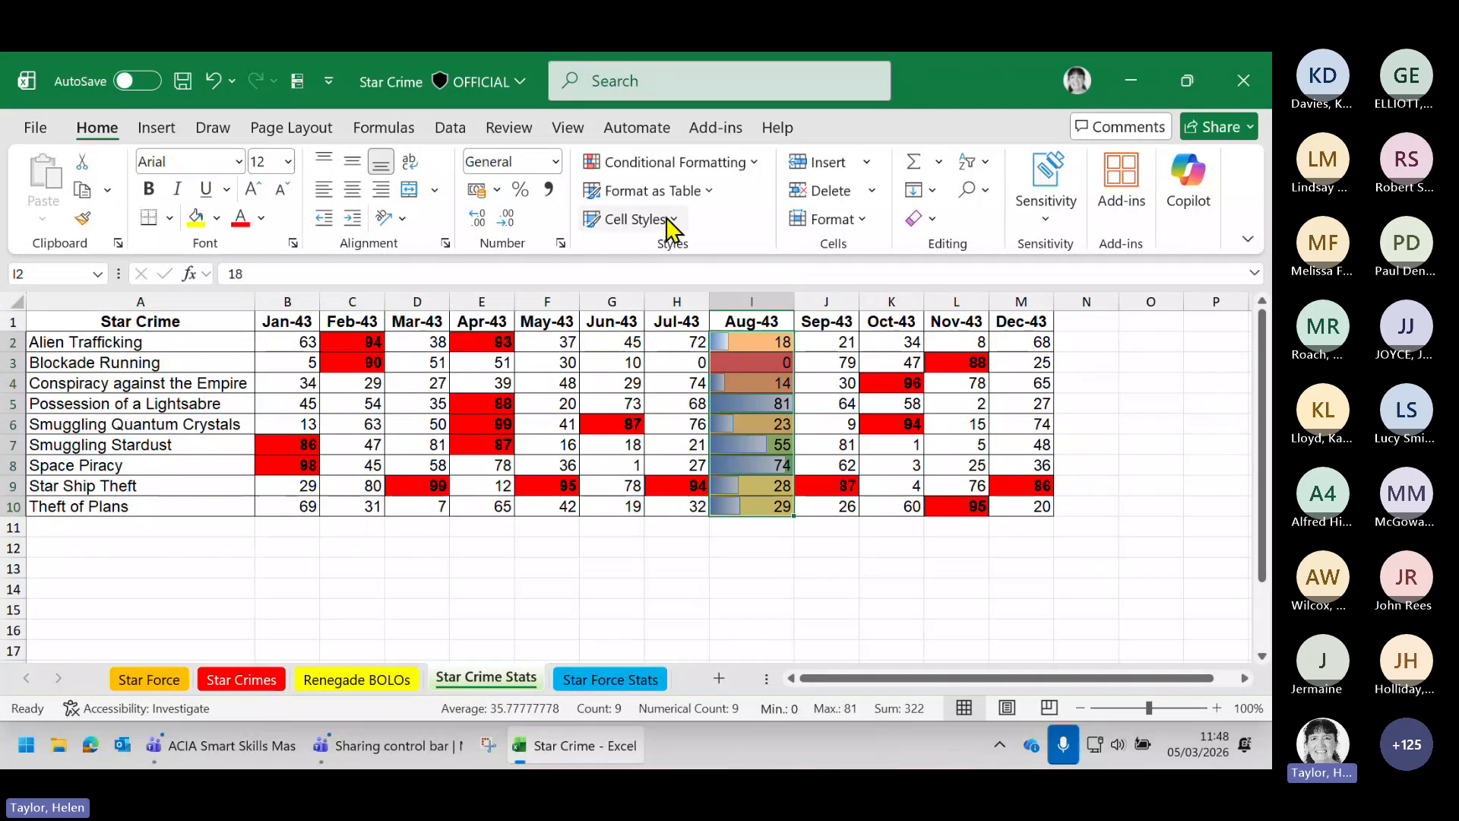
# Clear the conditional formatting rules from the selected Aug-43 figures in I2:I10 and deselect the range
pyautogui.click(672, 220)
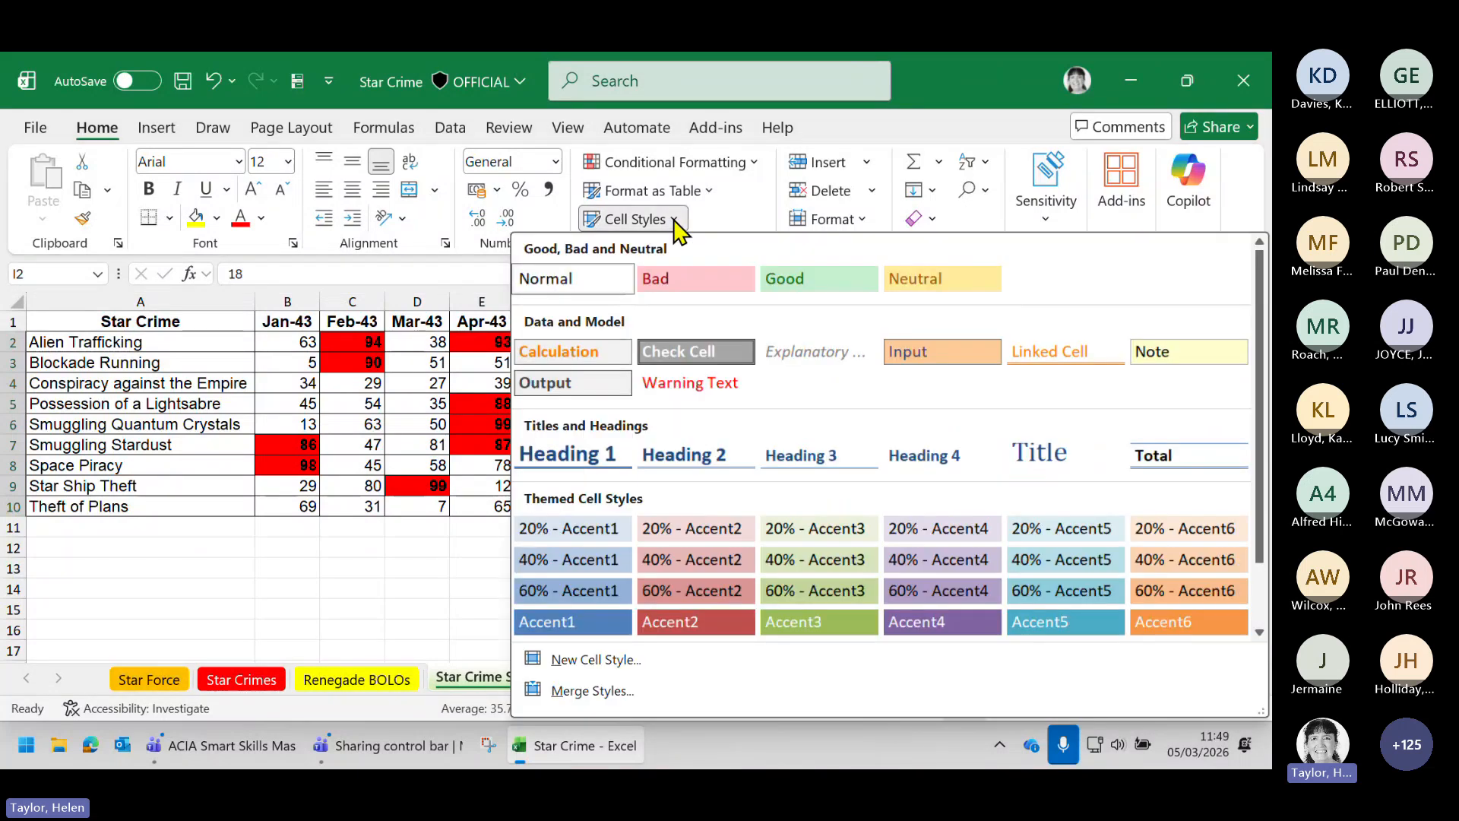
pyautogui.click(757, 166)
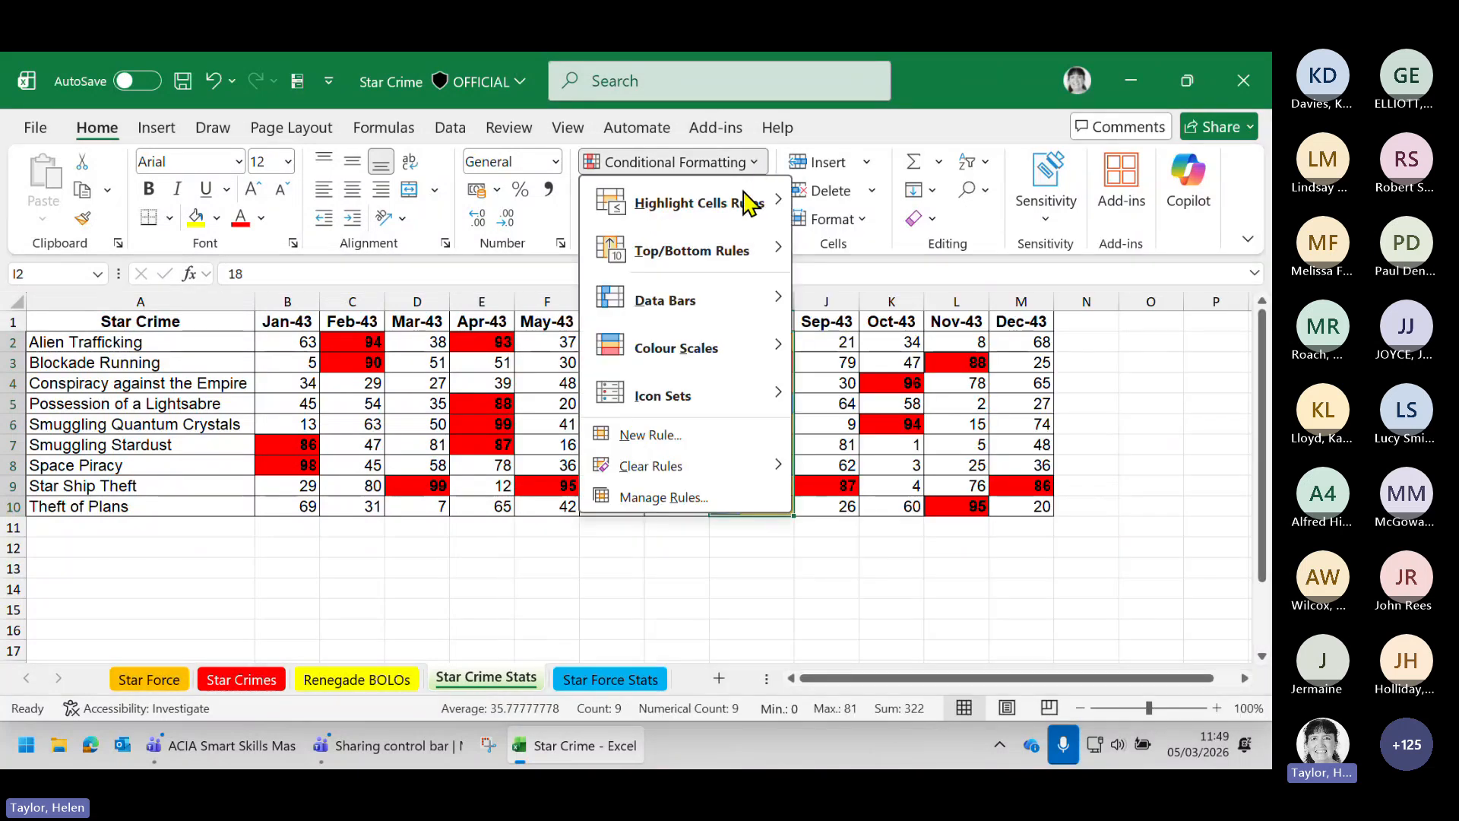
pyautogui.moveTo(666, 471)
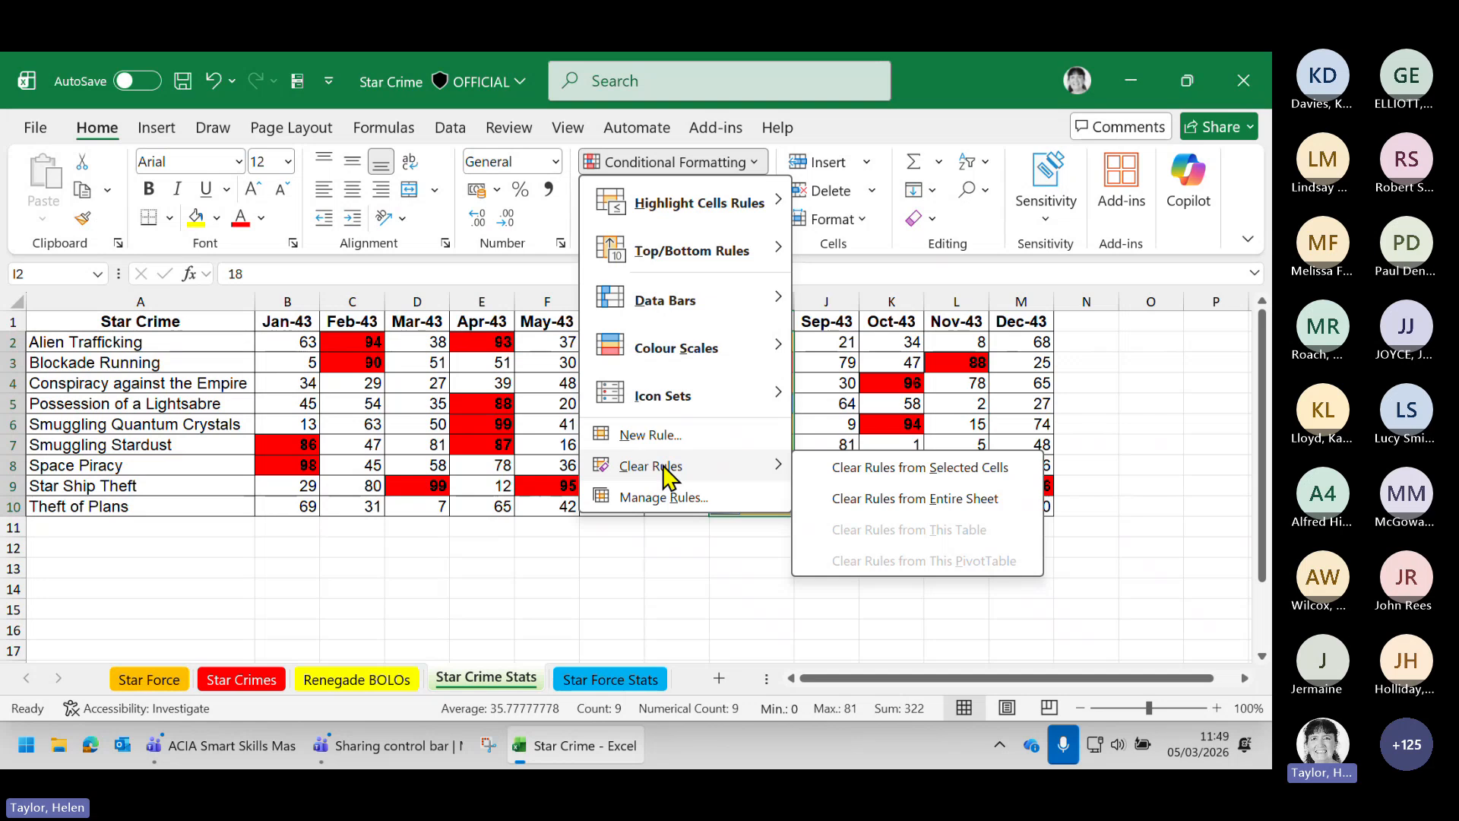
pyautogui.click(928, 468)
pyautogui.click(668, 547)
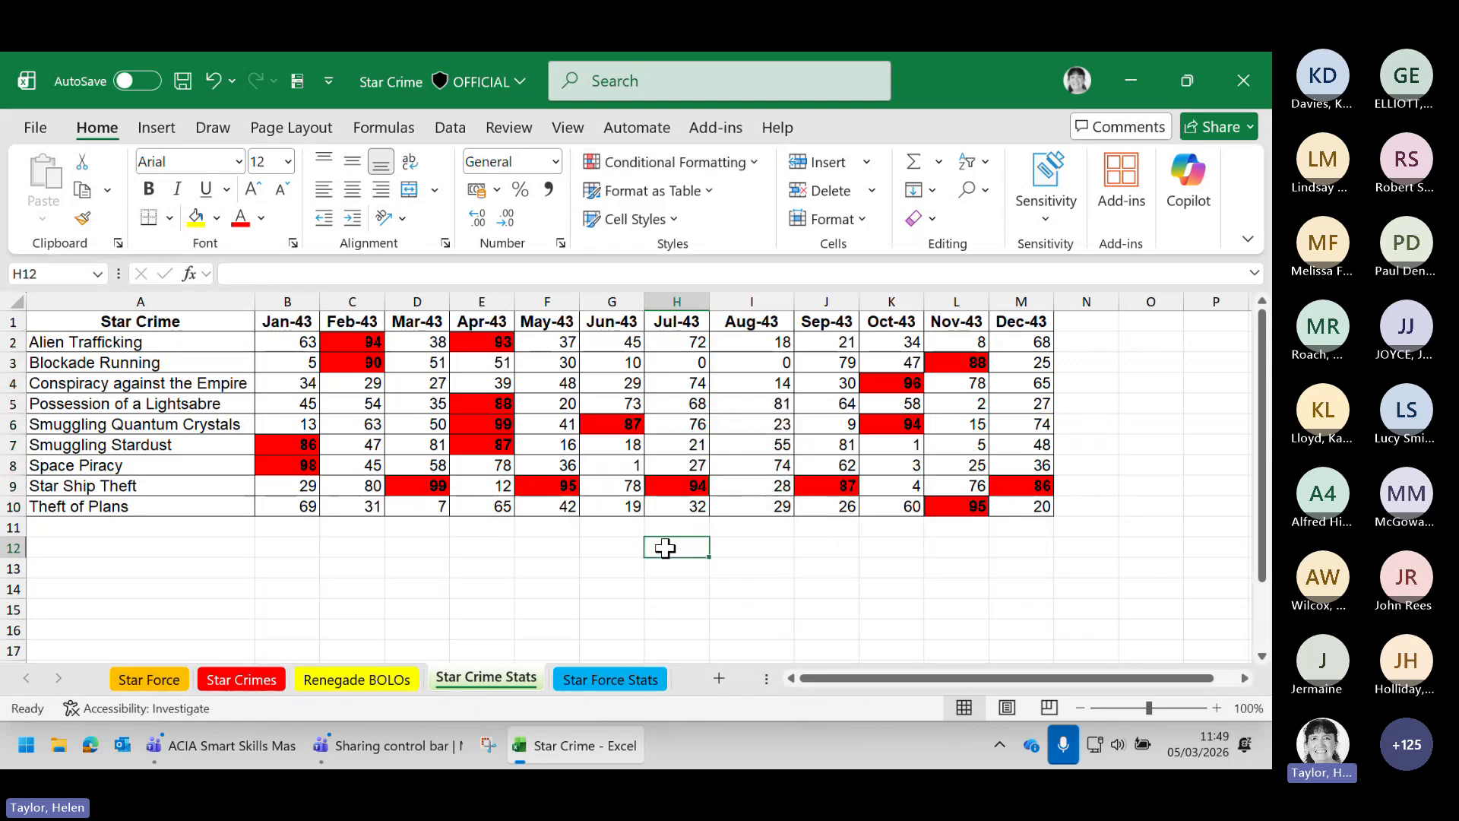
# Copy the formatting of G6 onto the Aug-43 figures in I2:I10 with the Format Painter
pyautogui.click(627, 426)
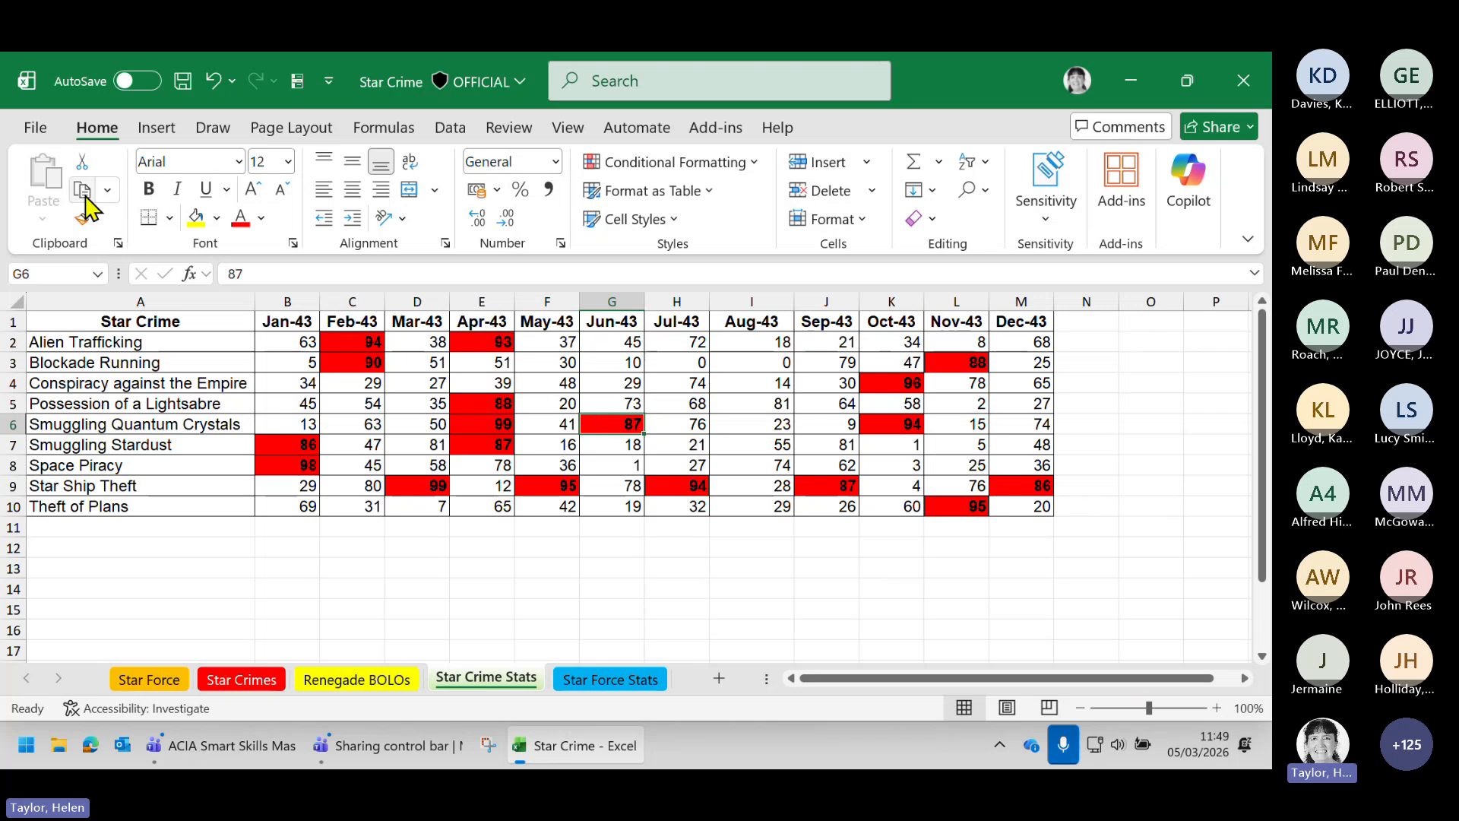
pyautogui.click(83, 220)
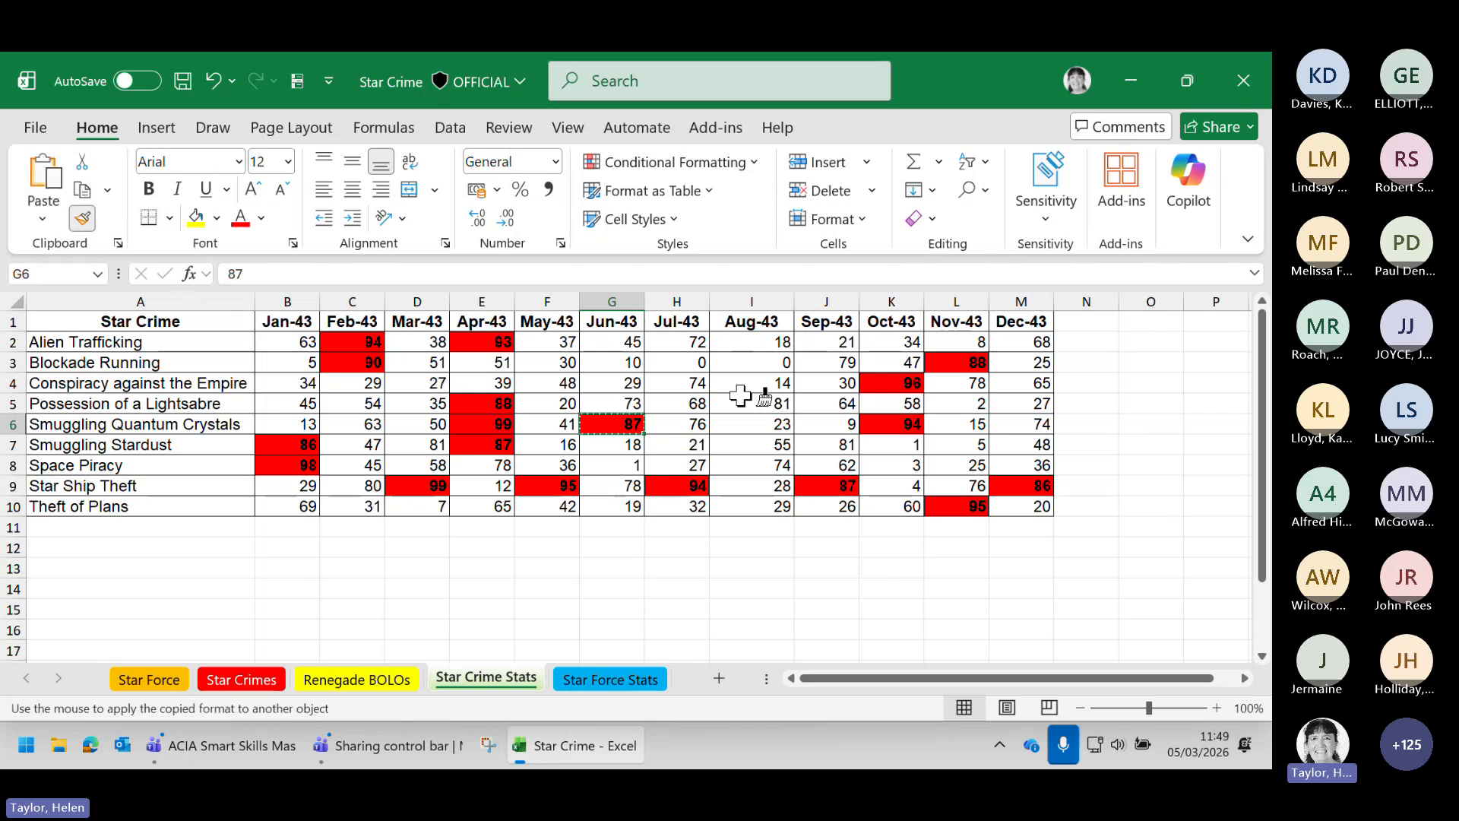
pyautogui.moveTo(753, 343); pyautogui.dragTo(755, 508)
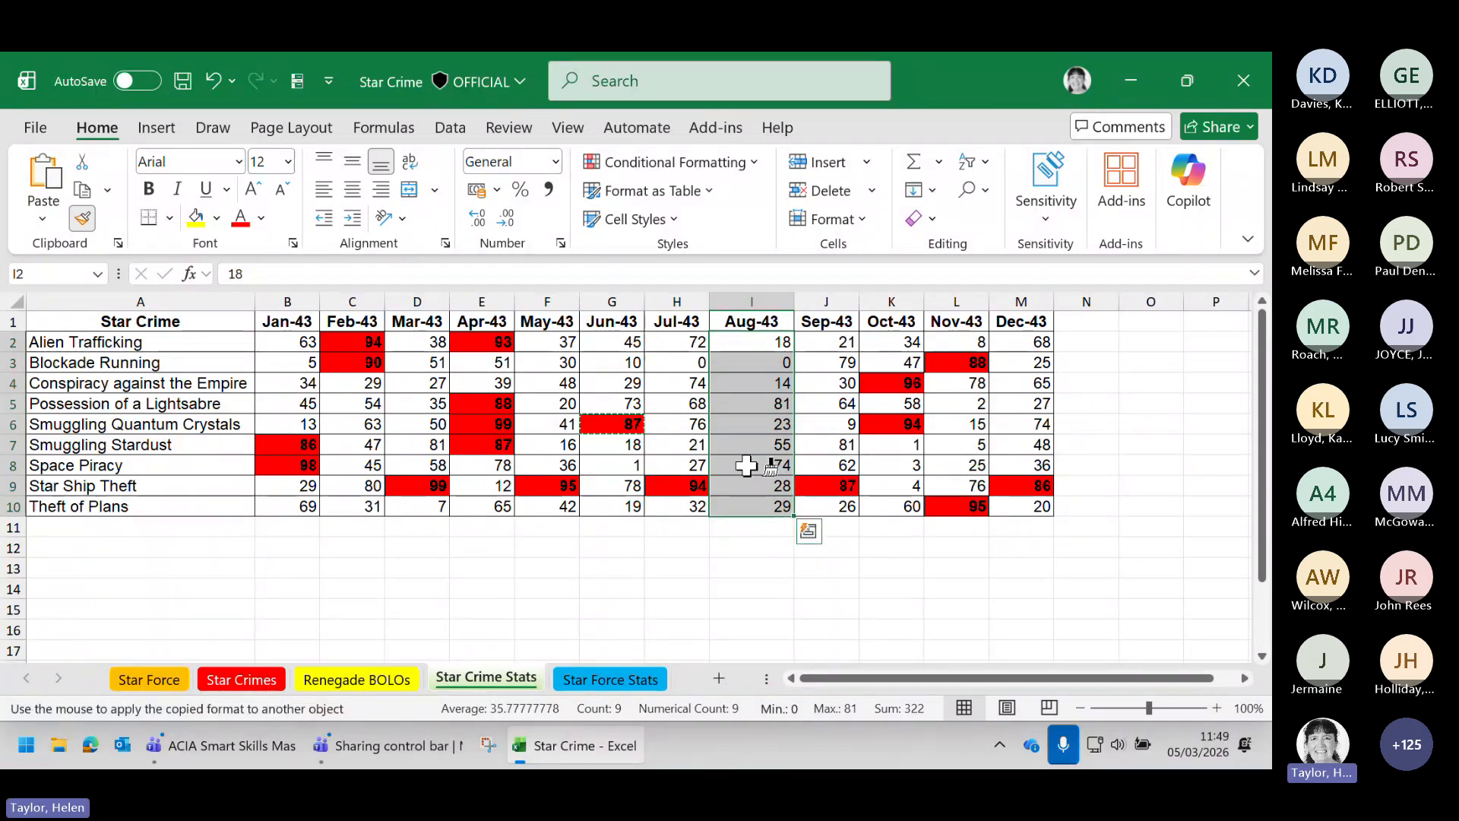
pyautogui.press('Escape')
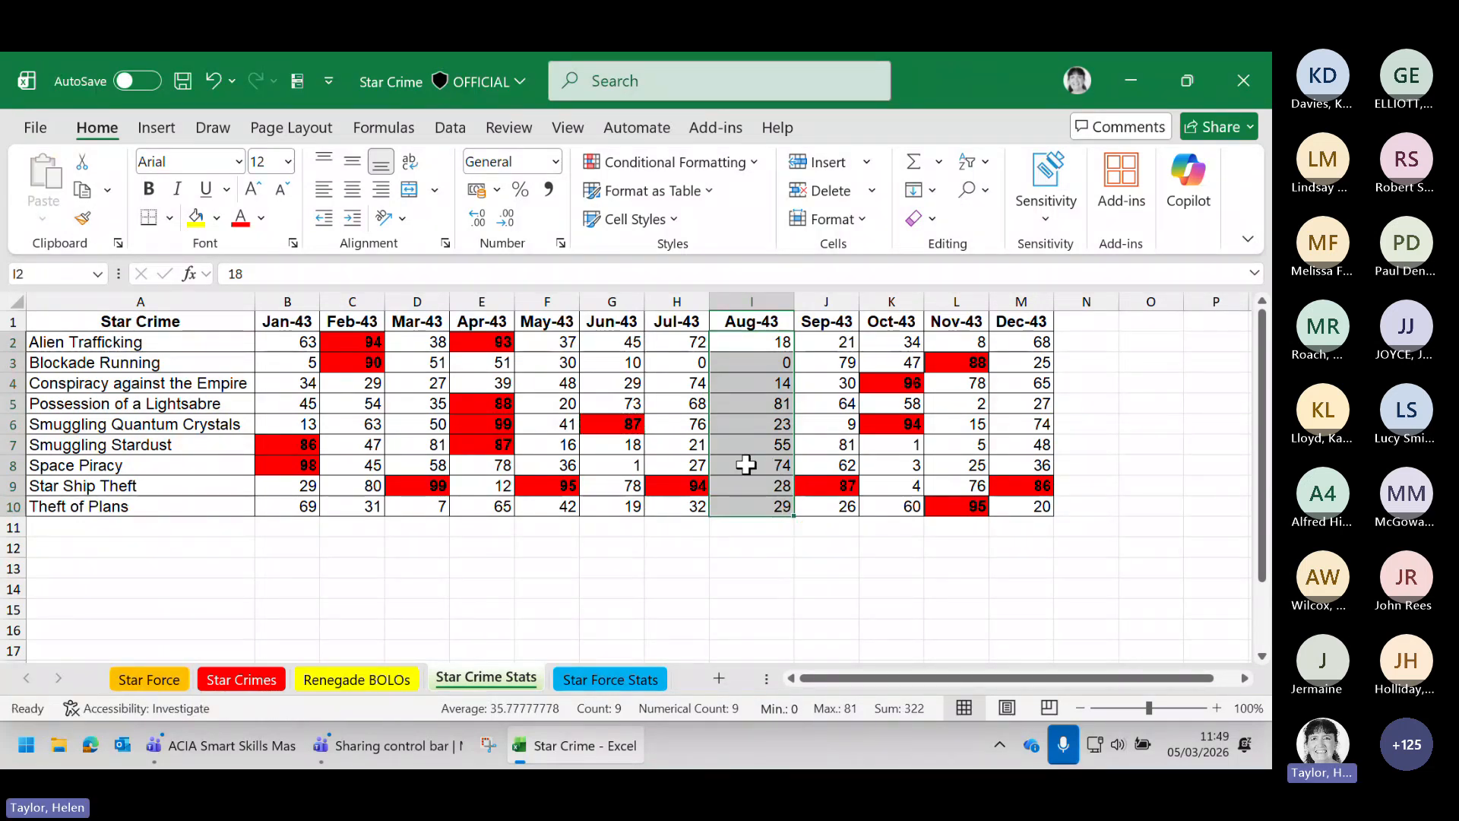
# Set the Aug-43 figure for Possession of a Lightsabre in I5 to 86
pyautogui.click(747, 407)
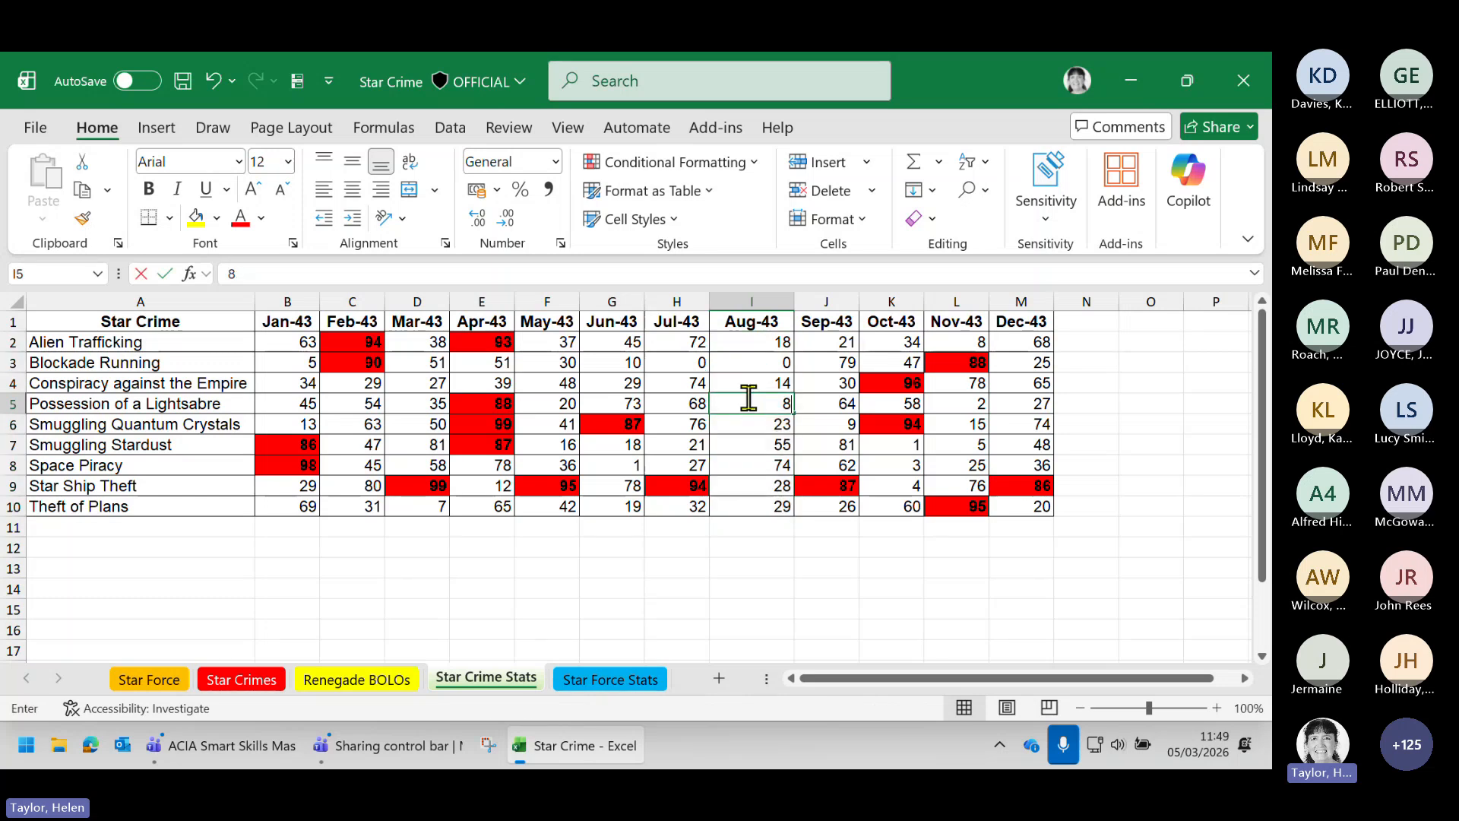
pyautogui.write('86')
pyautogui.press('Return')
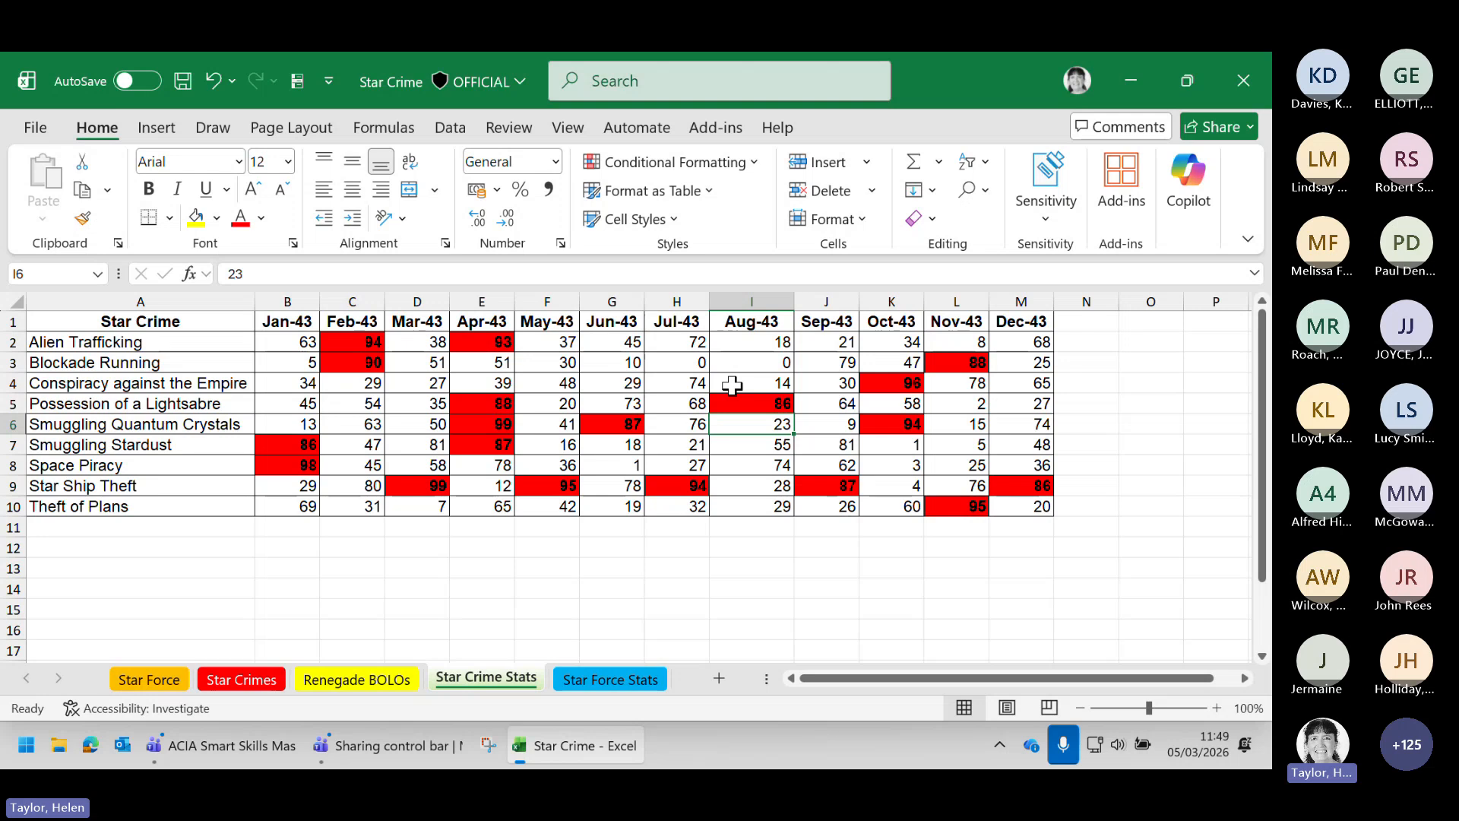
# Select A1:M10, look at the Clear options, and review the conditional formatting rules that apply to the selection
pyautogui.moveTo(144, 320); pyautogui.dragTo(1013, 500)
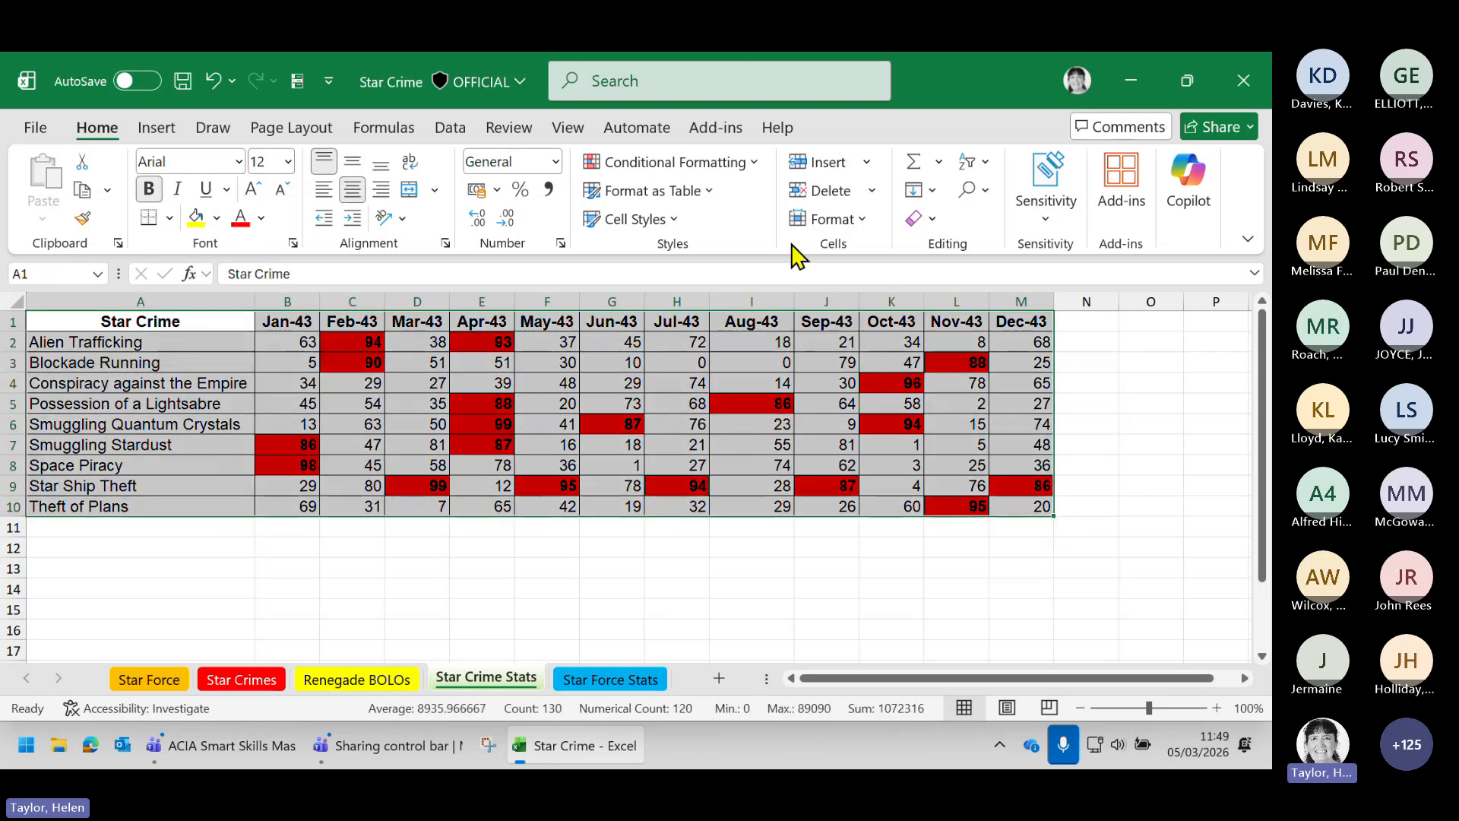
pyautogui.click(925, 219)
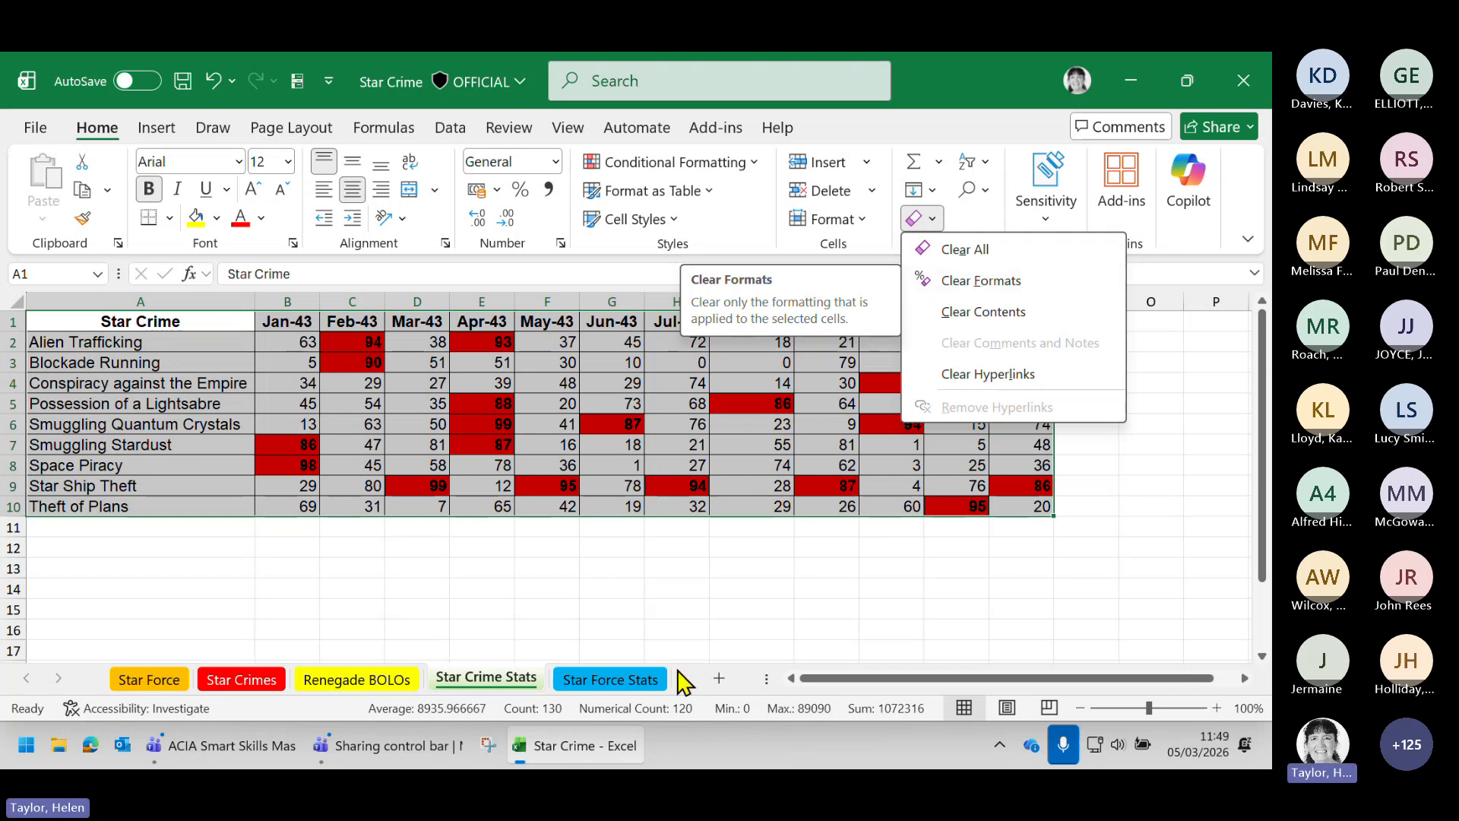
pyautogui.click(663, 526)
pyautogui.click(749, 167)
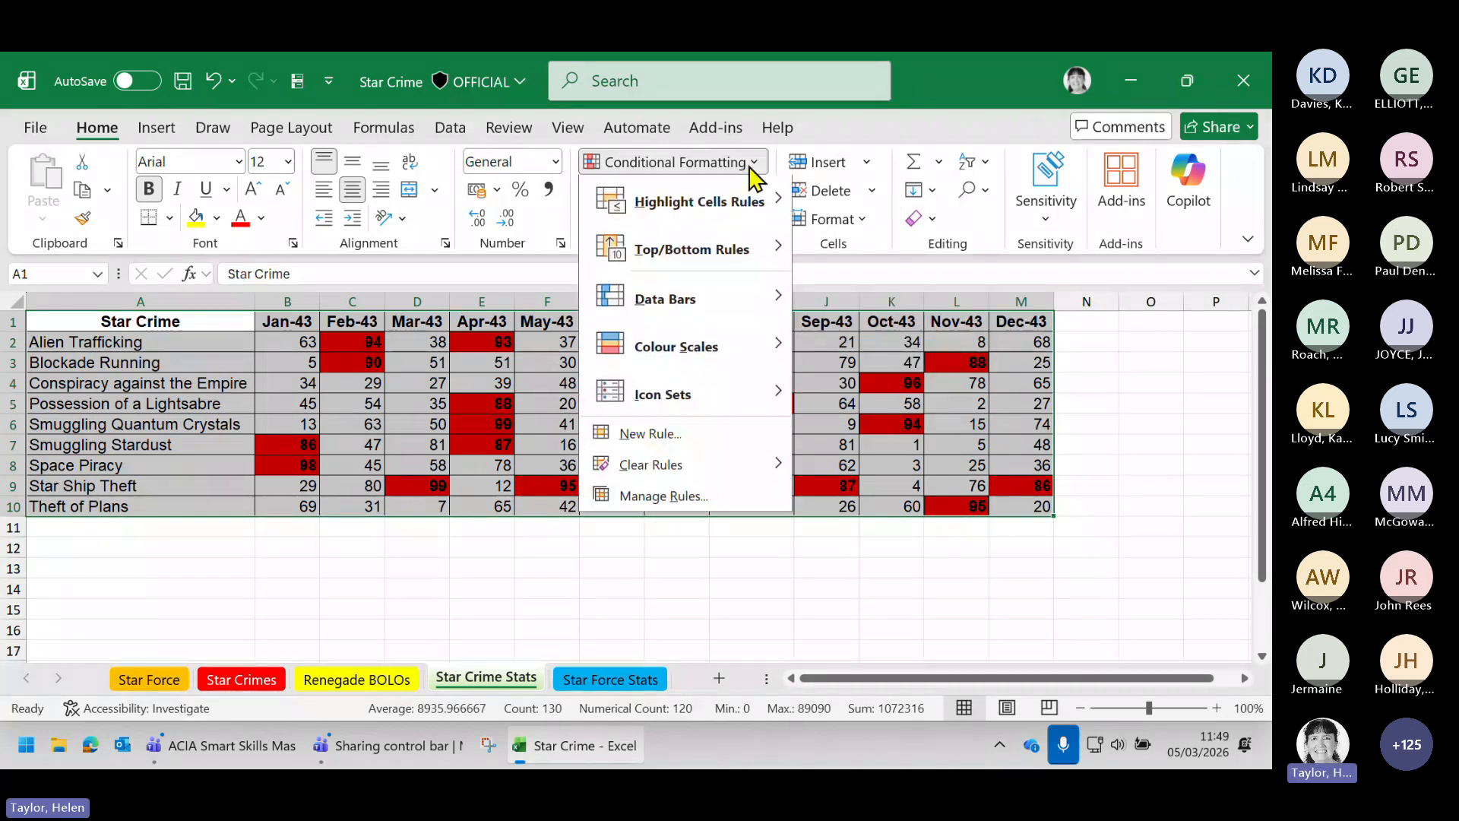
pyautogui.click(659, 498)
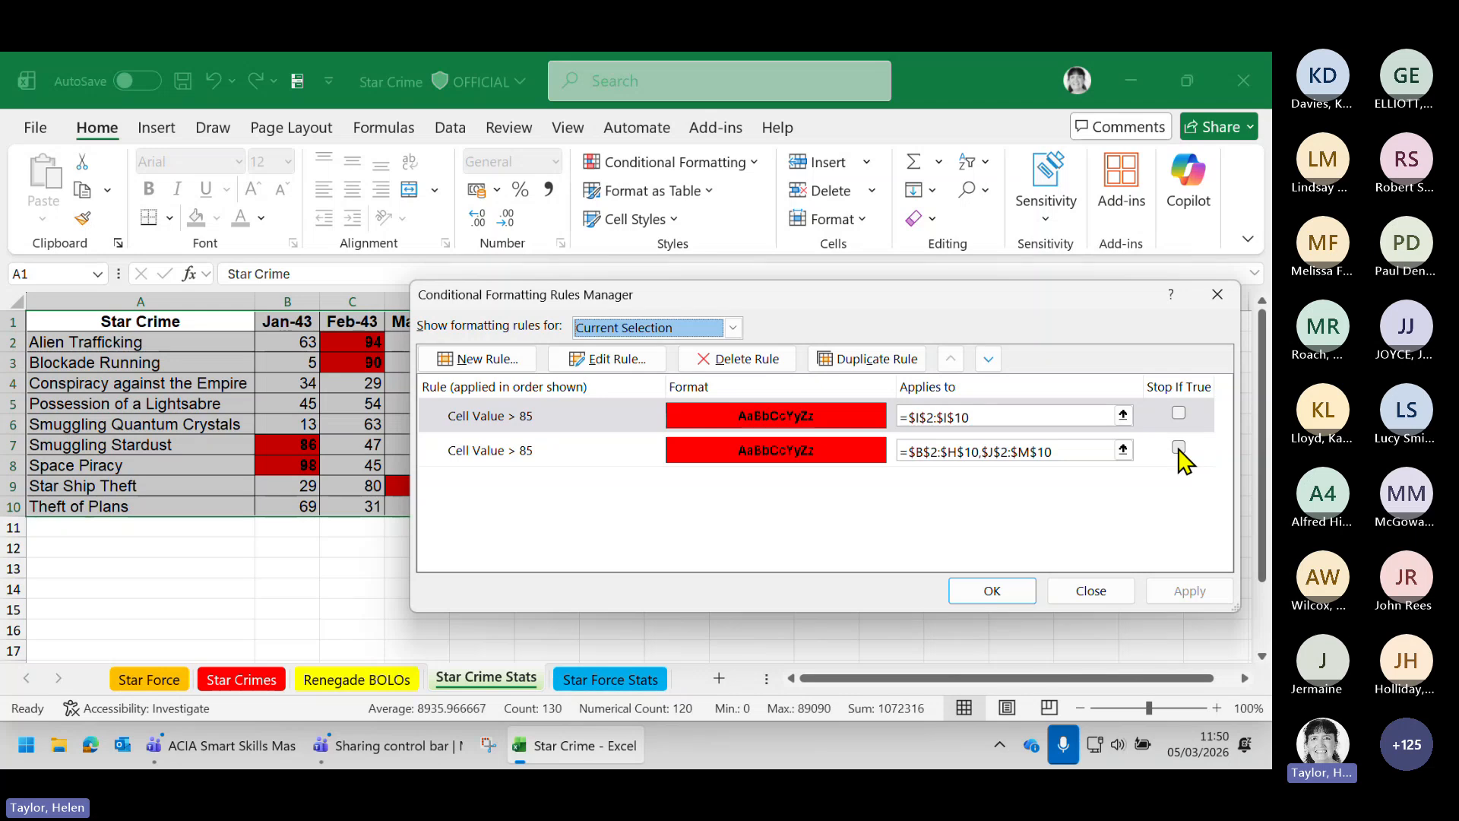
pyautogui.click(998, 596)
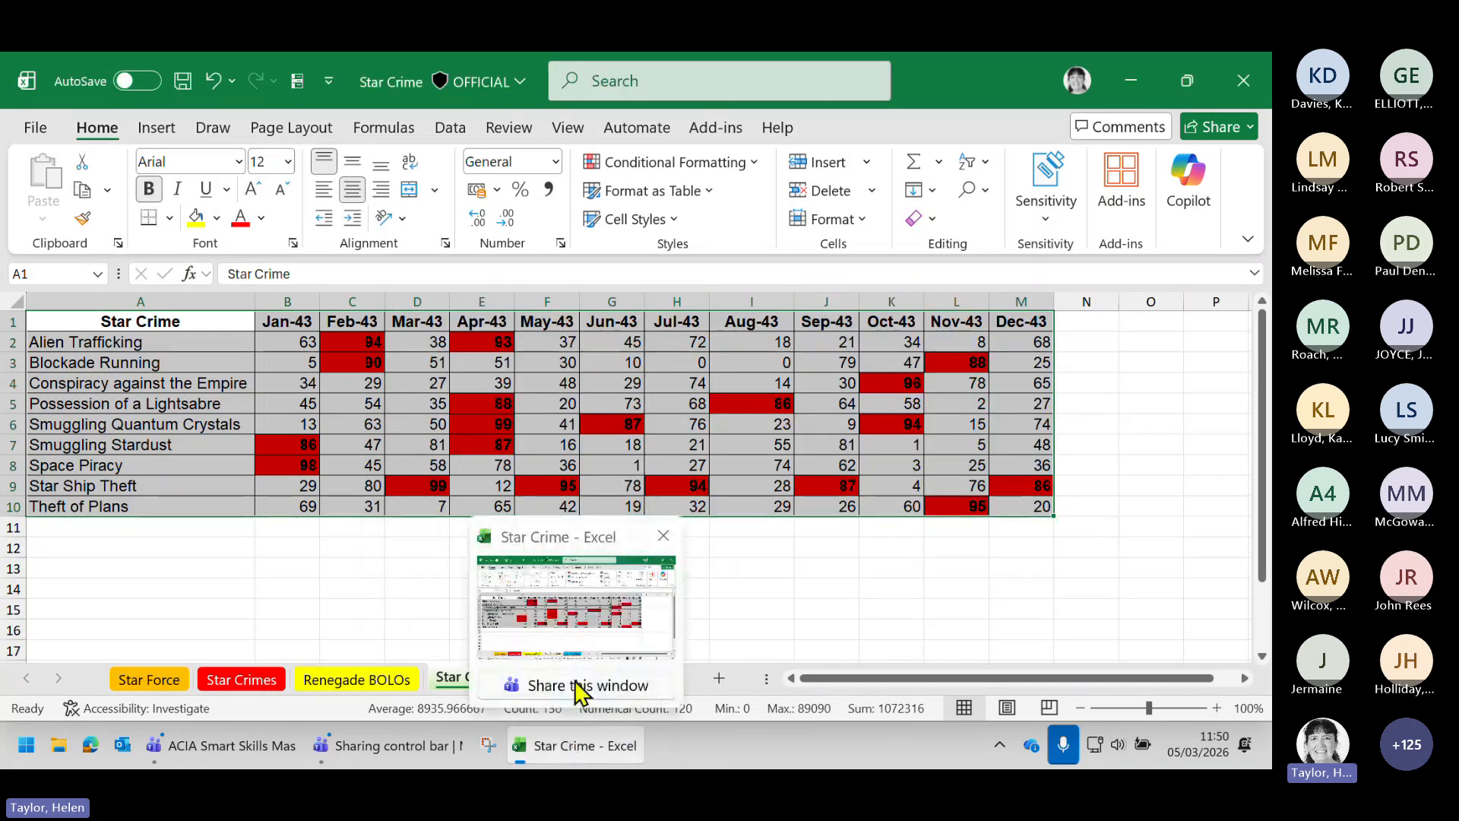
pyautogui.click(757, 615)
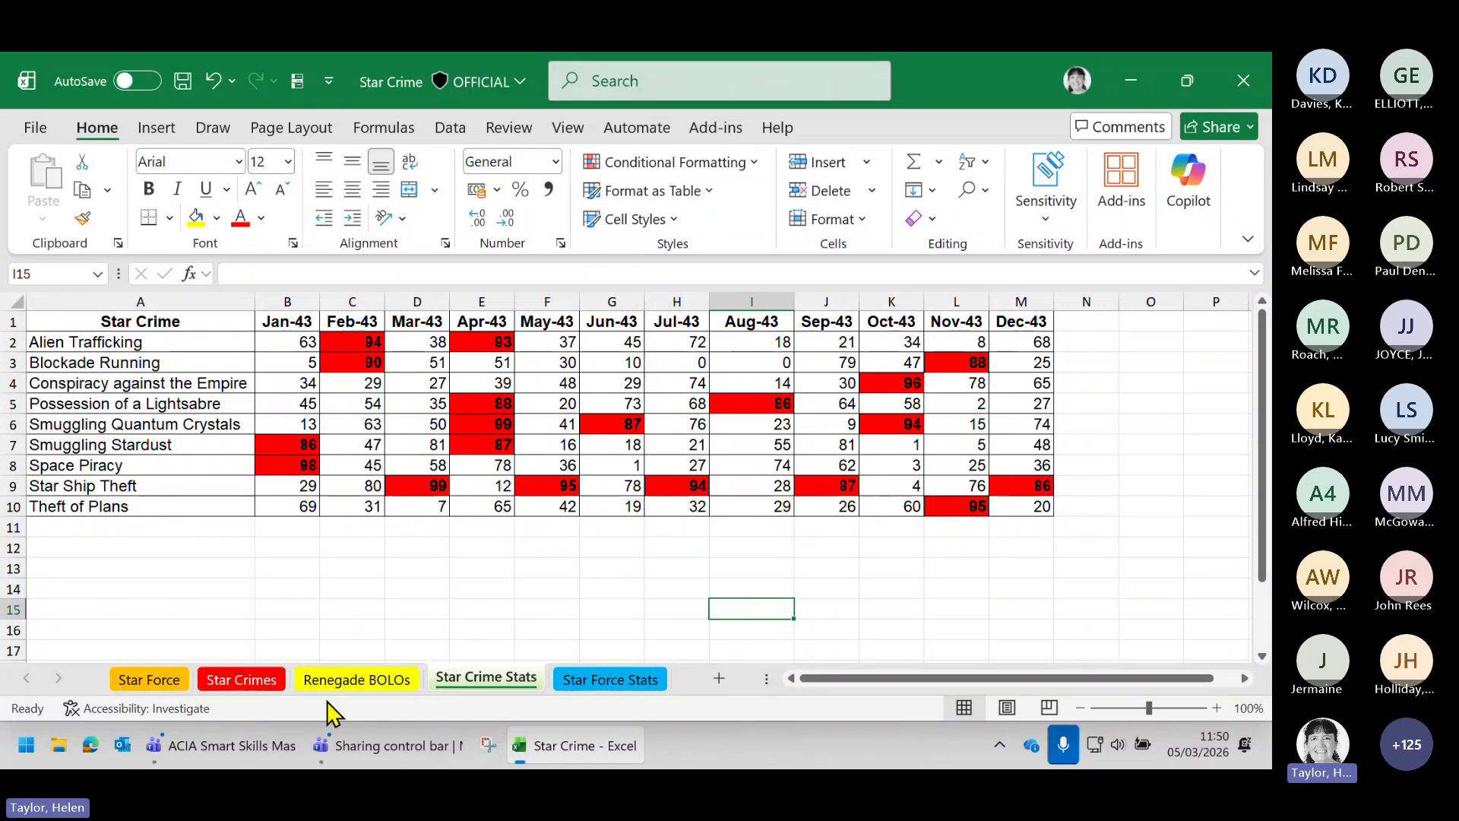
# On the Renegade BOLOs sheet, add every remaining category in the Warnings slicer to Jedi Master, from Hive Mind Connection to (blank)
pyautogui.click(351, 680)
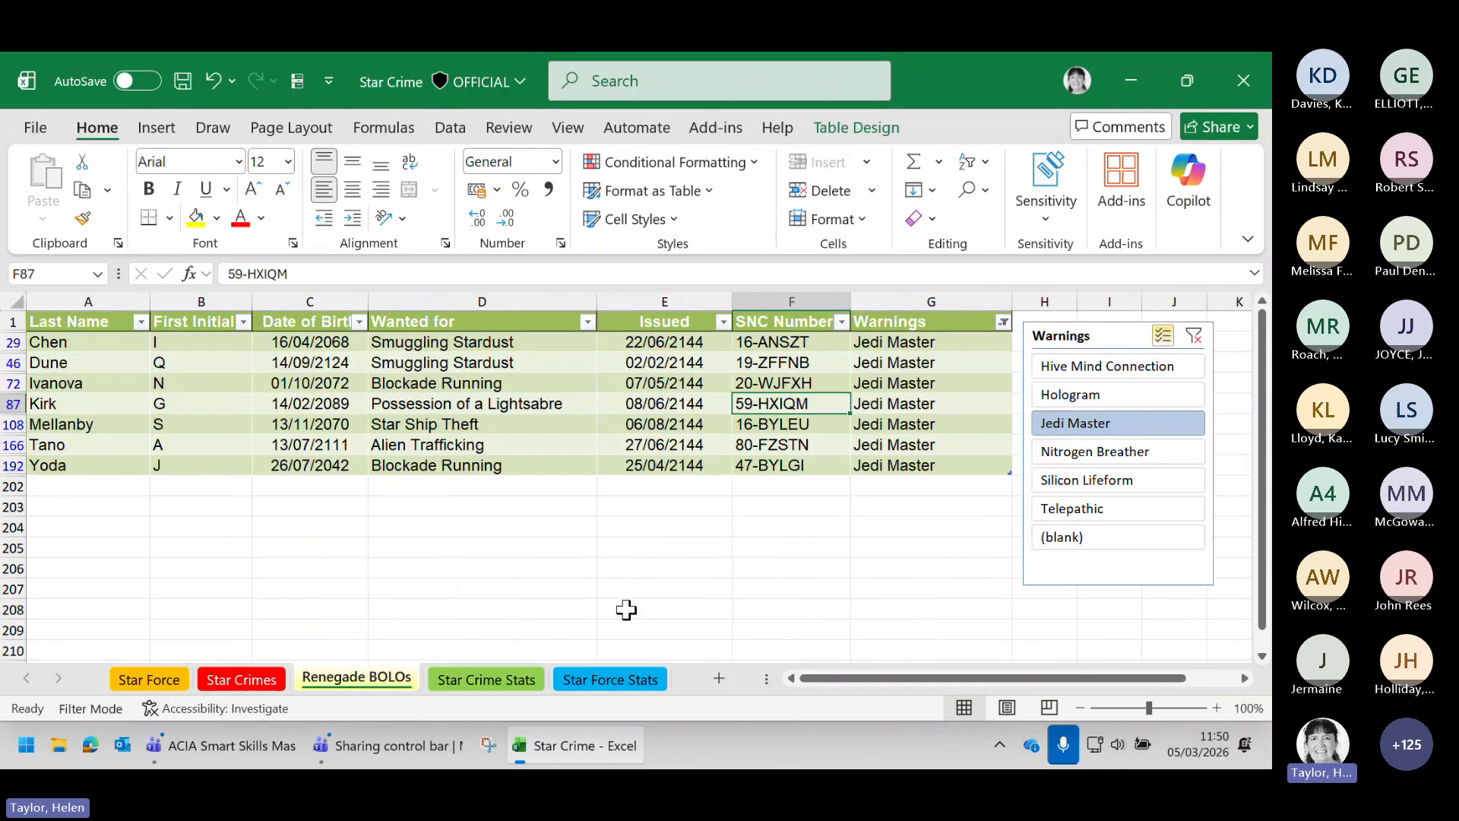
pyautogui.click(1232, 386)
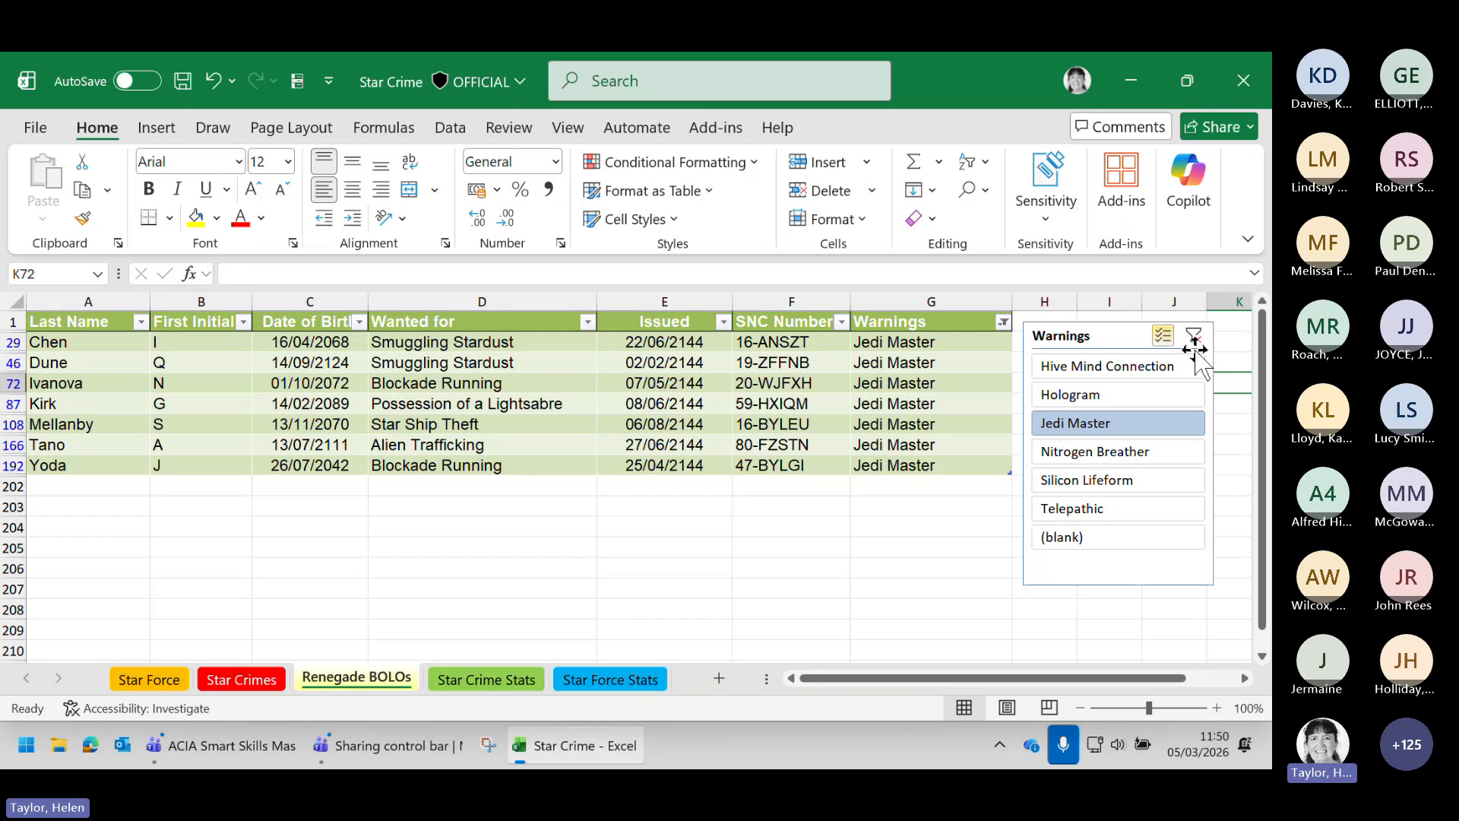
pyautogui.click(1099, 368)
pyautogui.click(1079, 394)
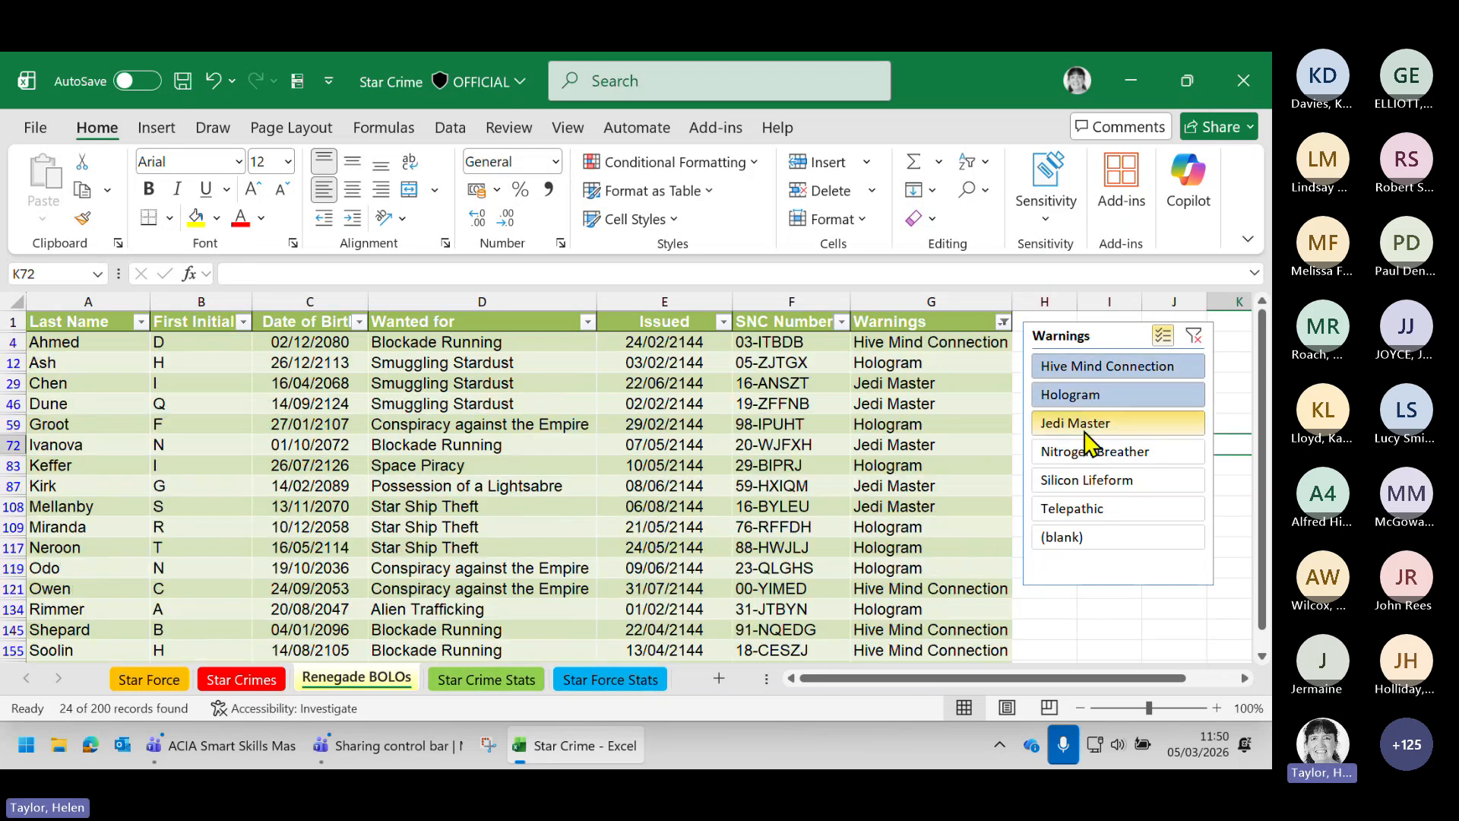
pyautogui.click(1064, 451)
pyautogui.click(1080, 480)
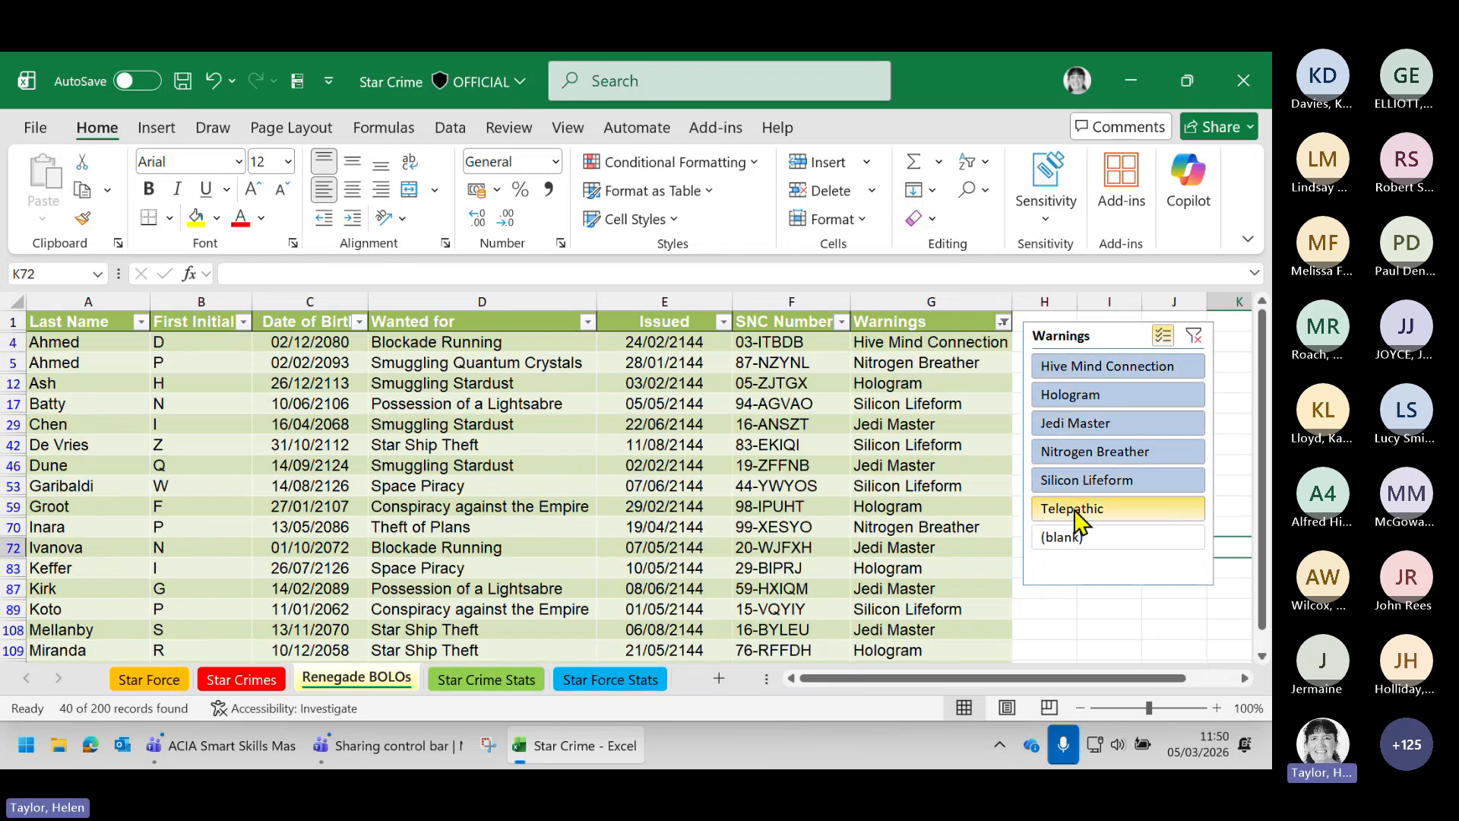
pyautogui.click(1077, 508)
pyautogui.click(1075, 540)
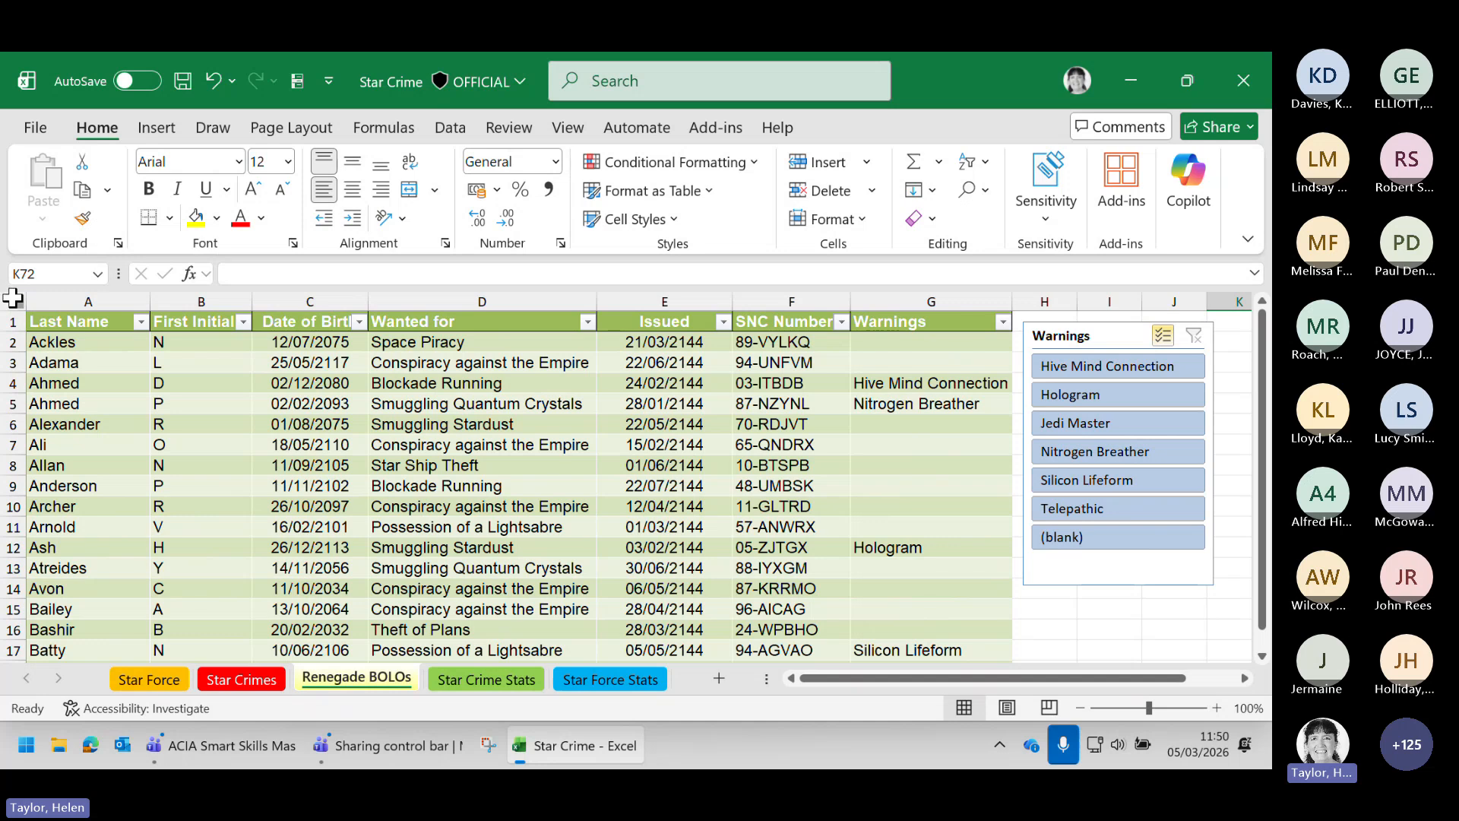
# Clear the formats from the whole Renegade BOLOs sheet and delete the Warnings slicer
pyautogui.click(11, 300)
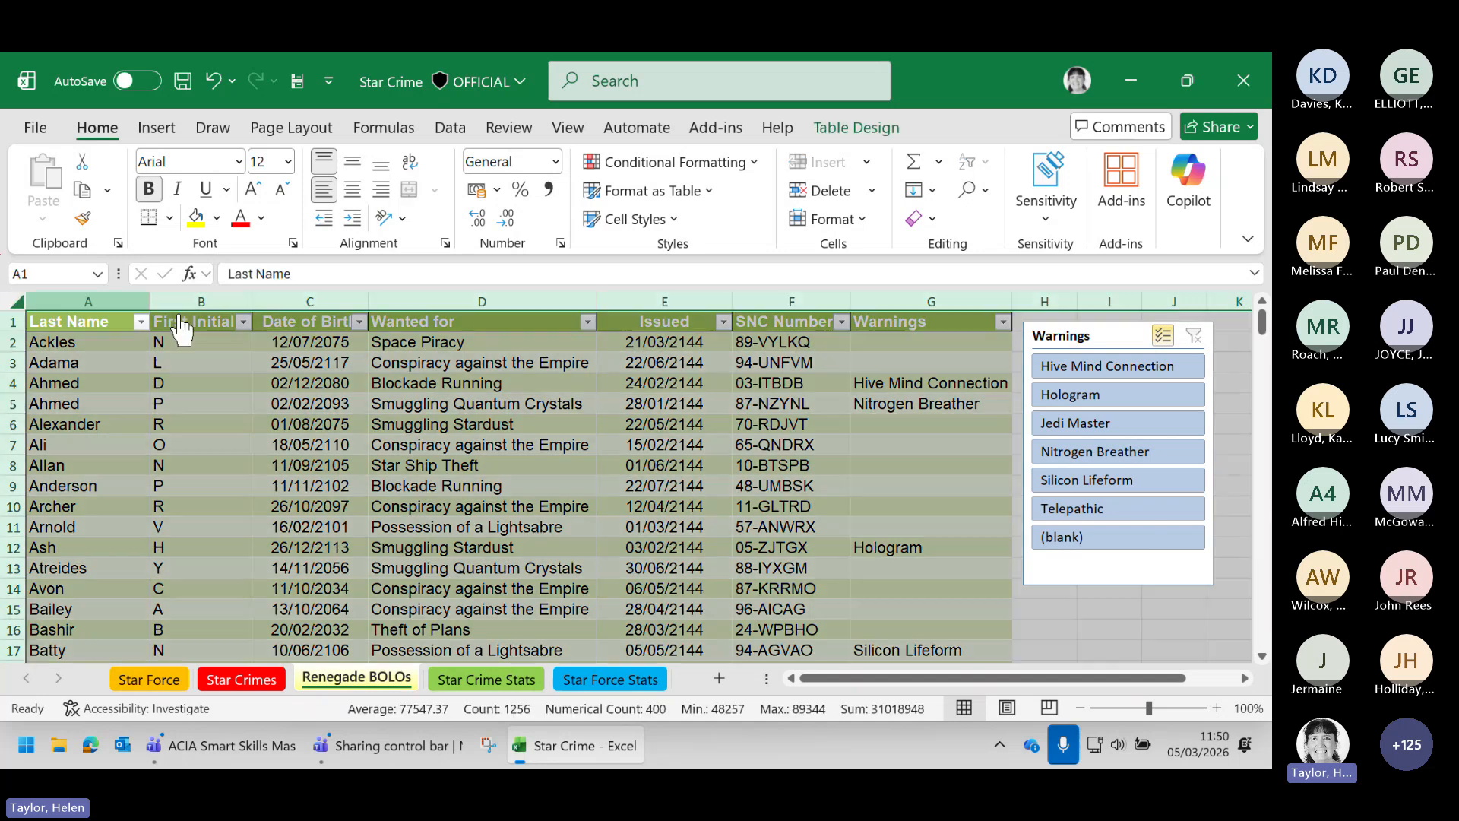
pyautogui.click(921, 219)
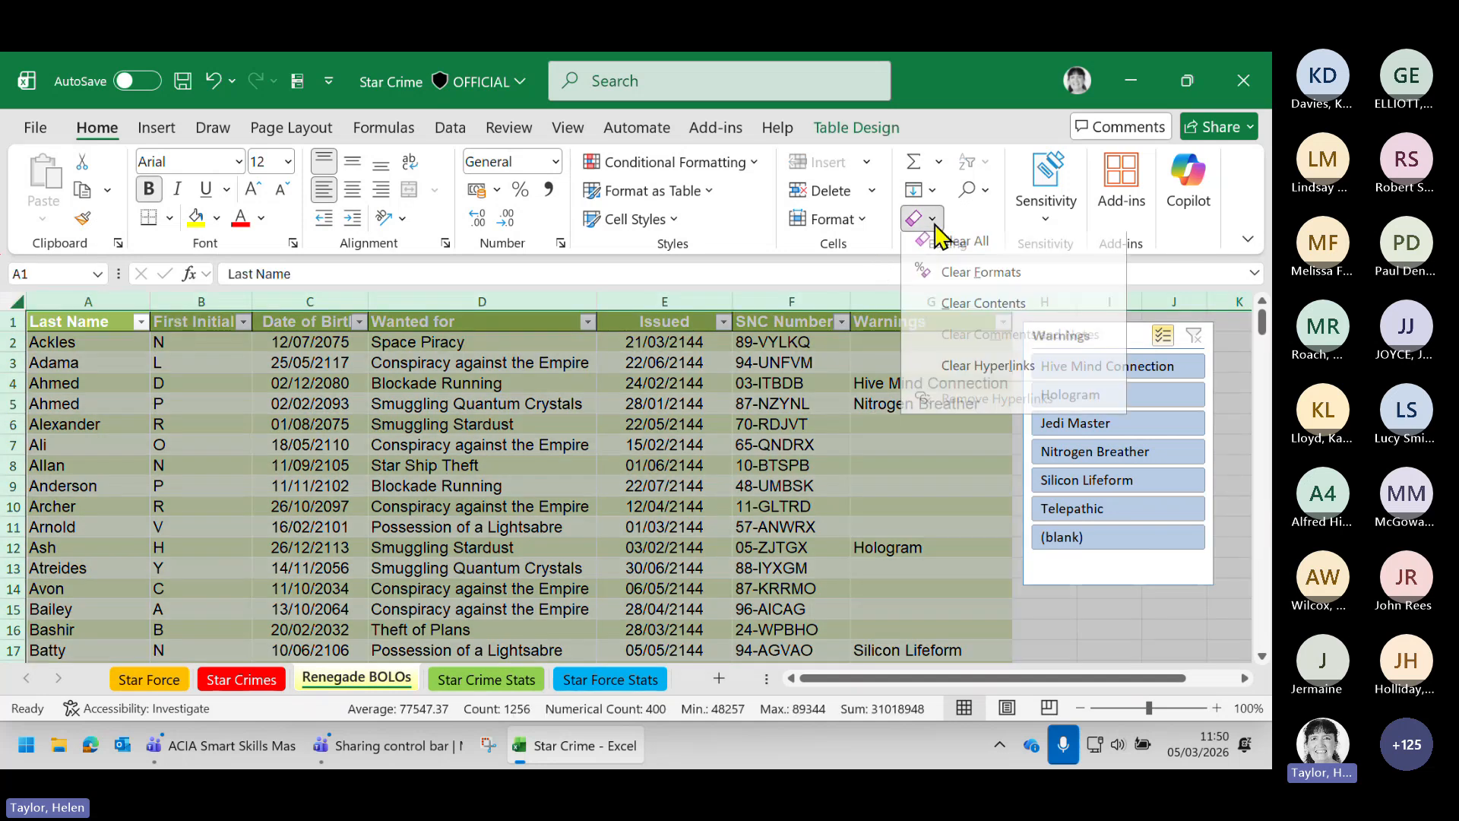
pyautogui.click(961, 281)
pyautogui.click(391, 513)
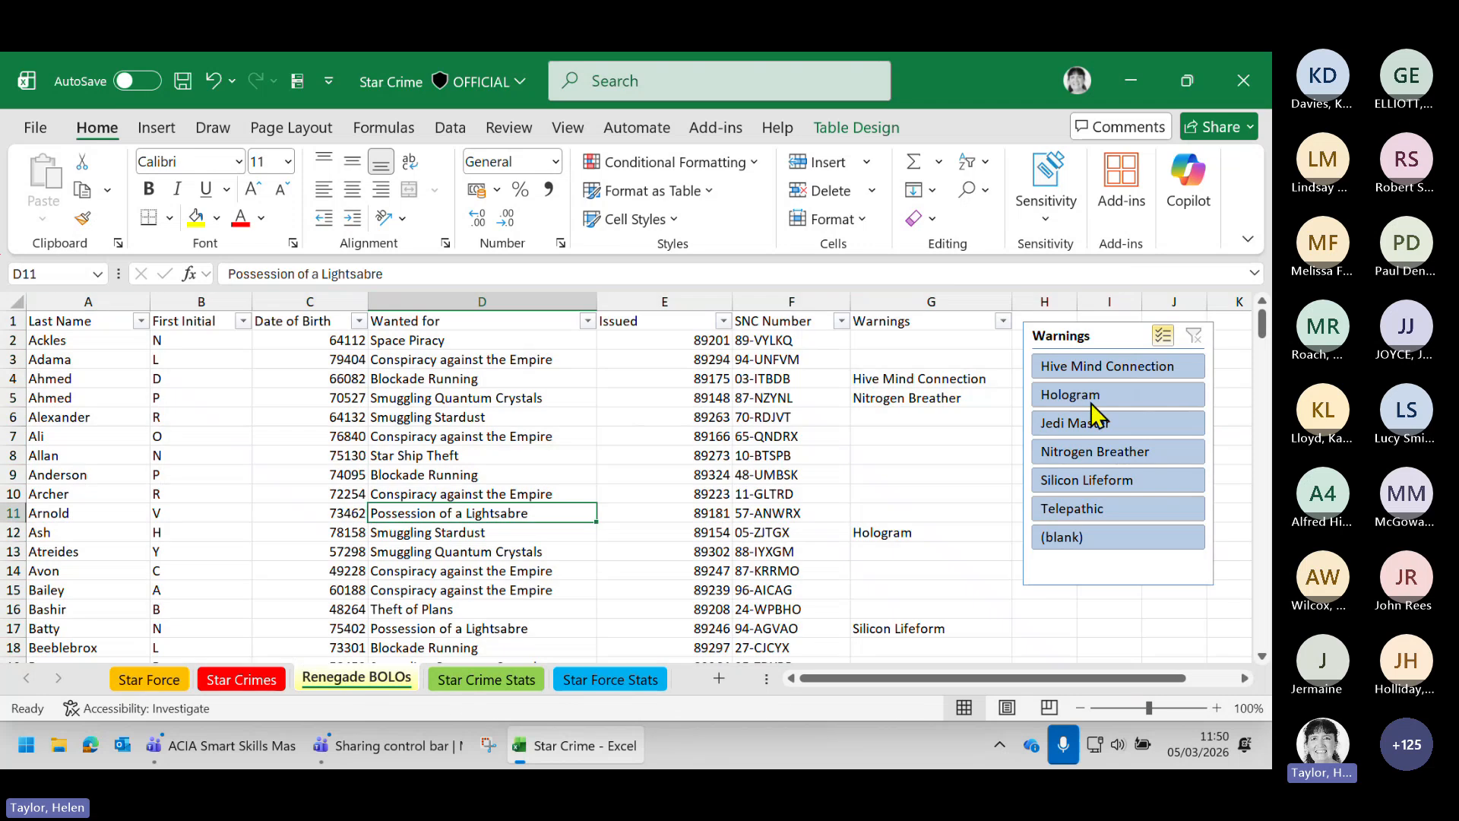
pyautogui.click(1104, 340)
pyautogui.press('Delete')
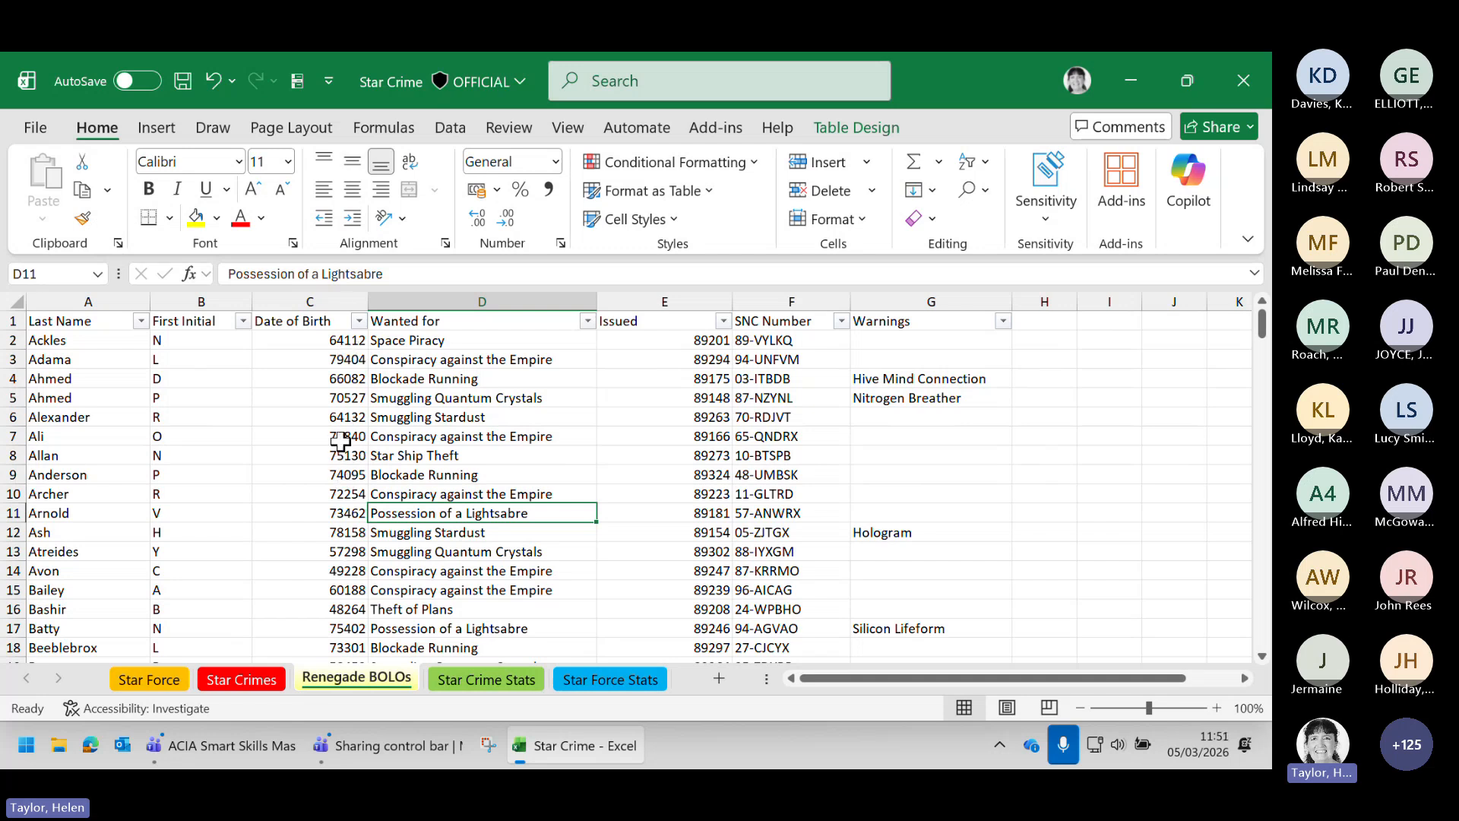
# Format the Date of Birth column as a date with the *14/03/2012 type
pyautogui.click(335, 296)
pyautogui.rightClick(335, 298)
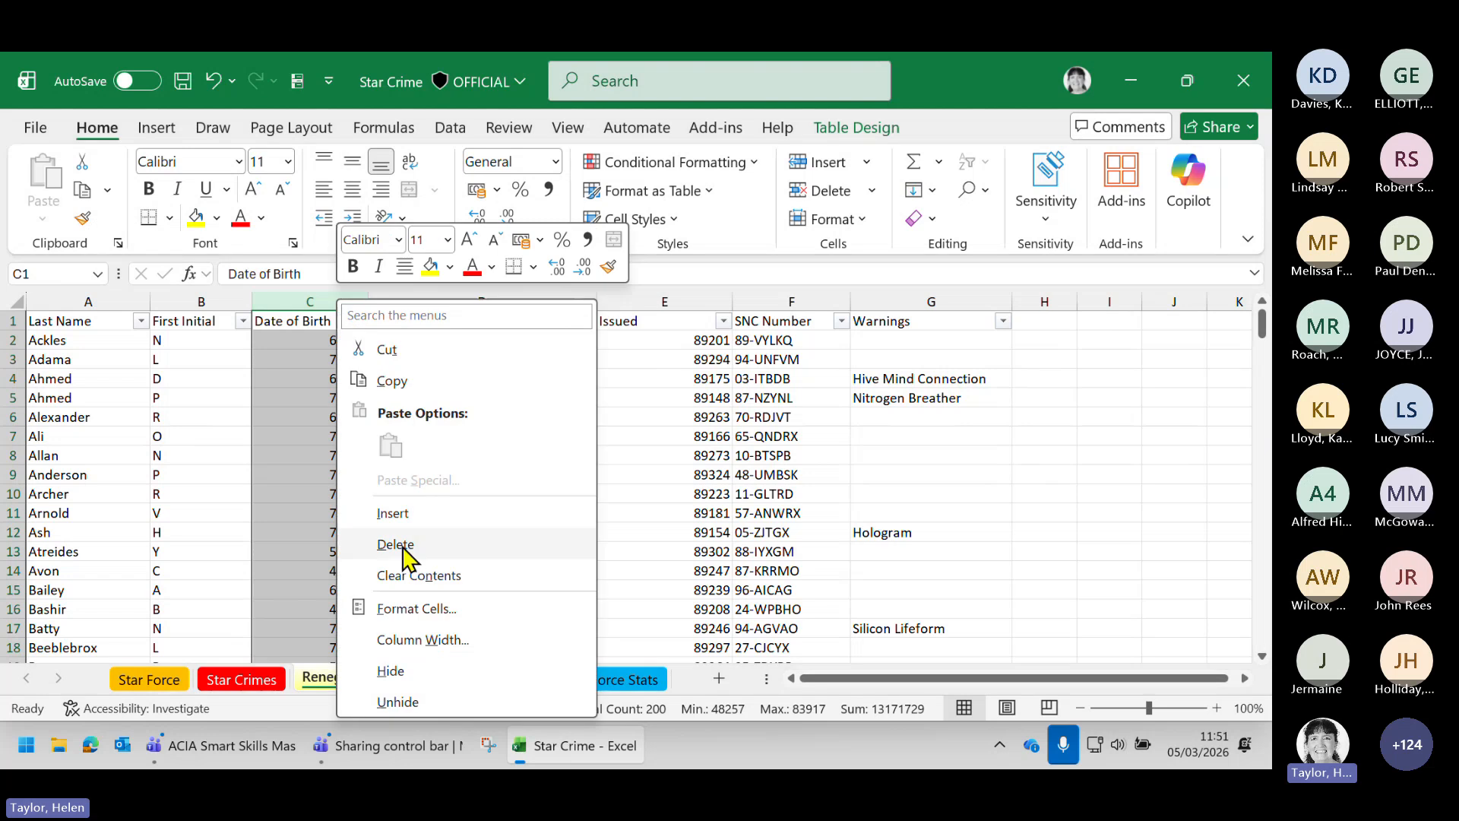
pyautogui.click(416, 609)
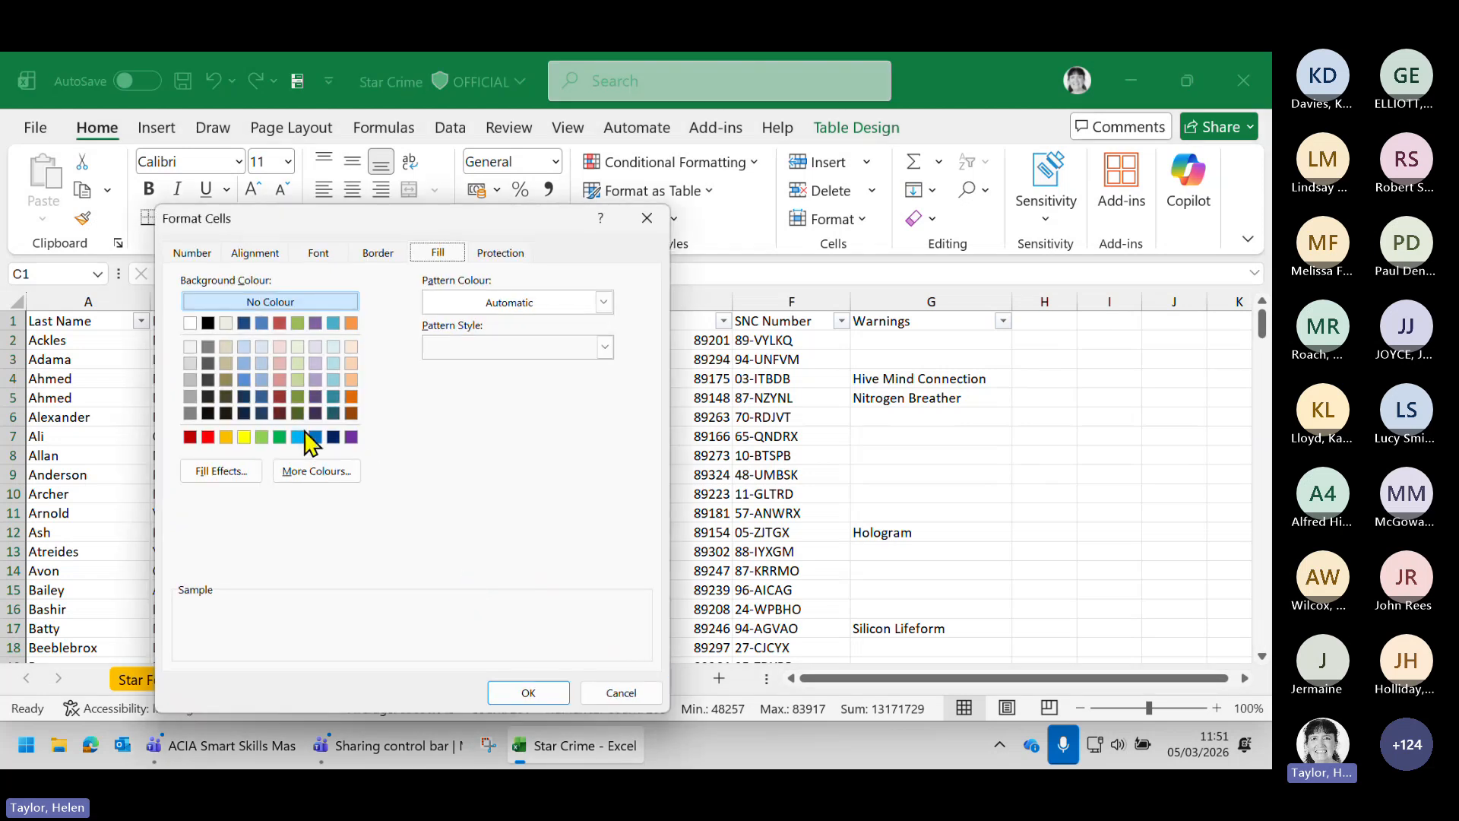
pyautogui.click(209, 255)
pyautogui.click(199, 355)
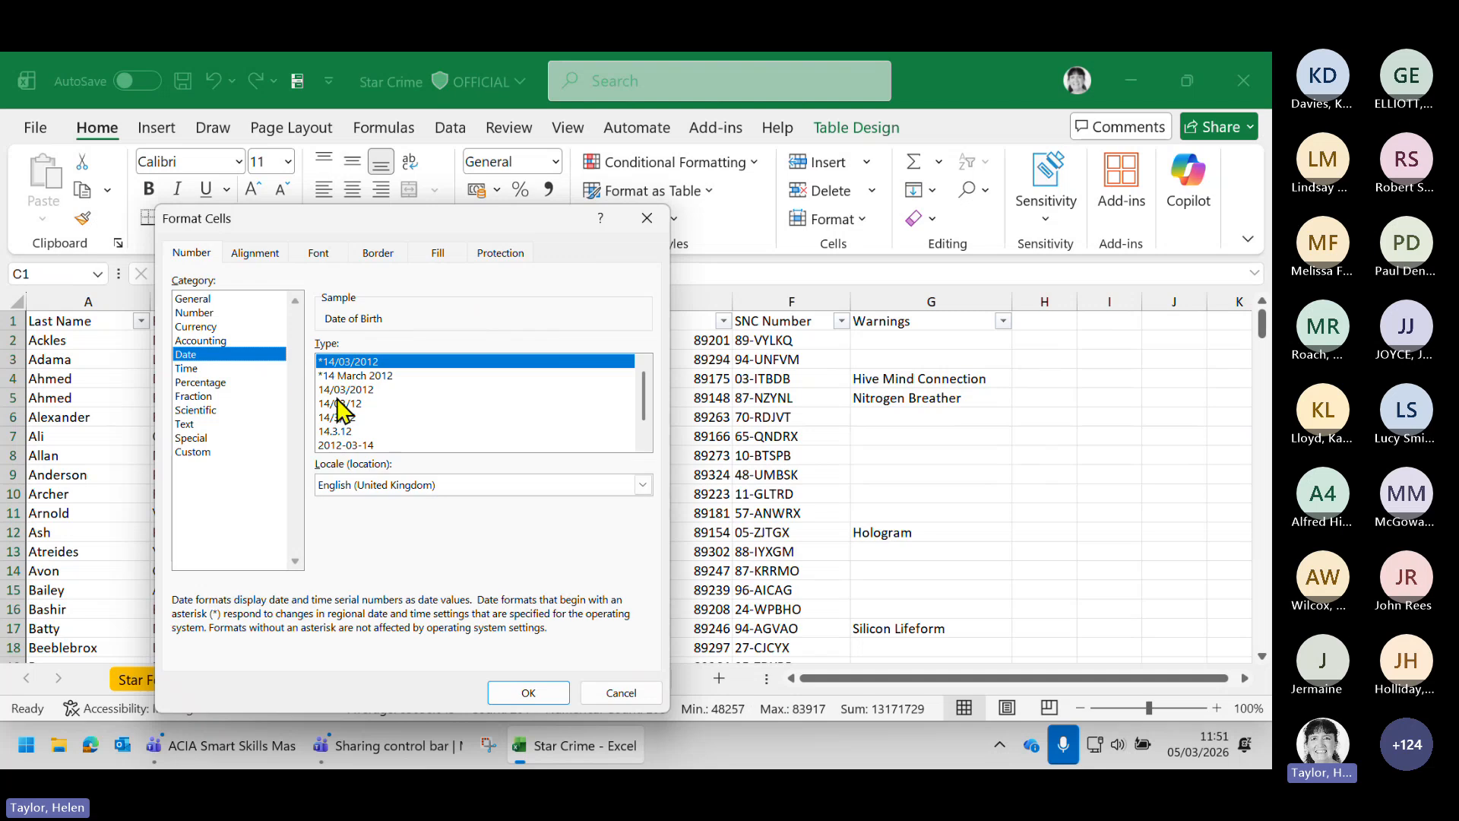
pyautogui.click(524, 693)
pyautogui.click(456, 552)
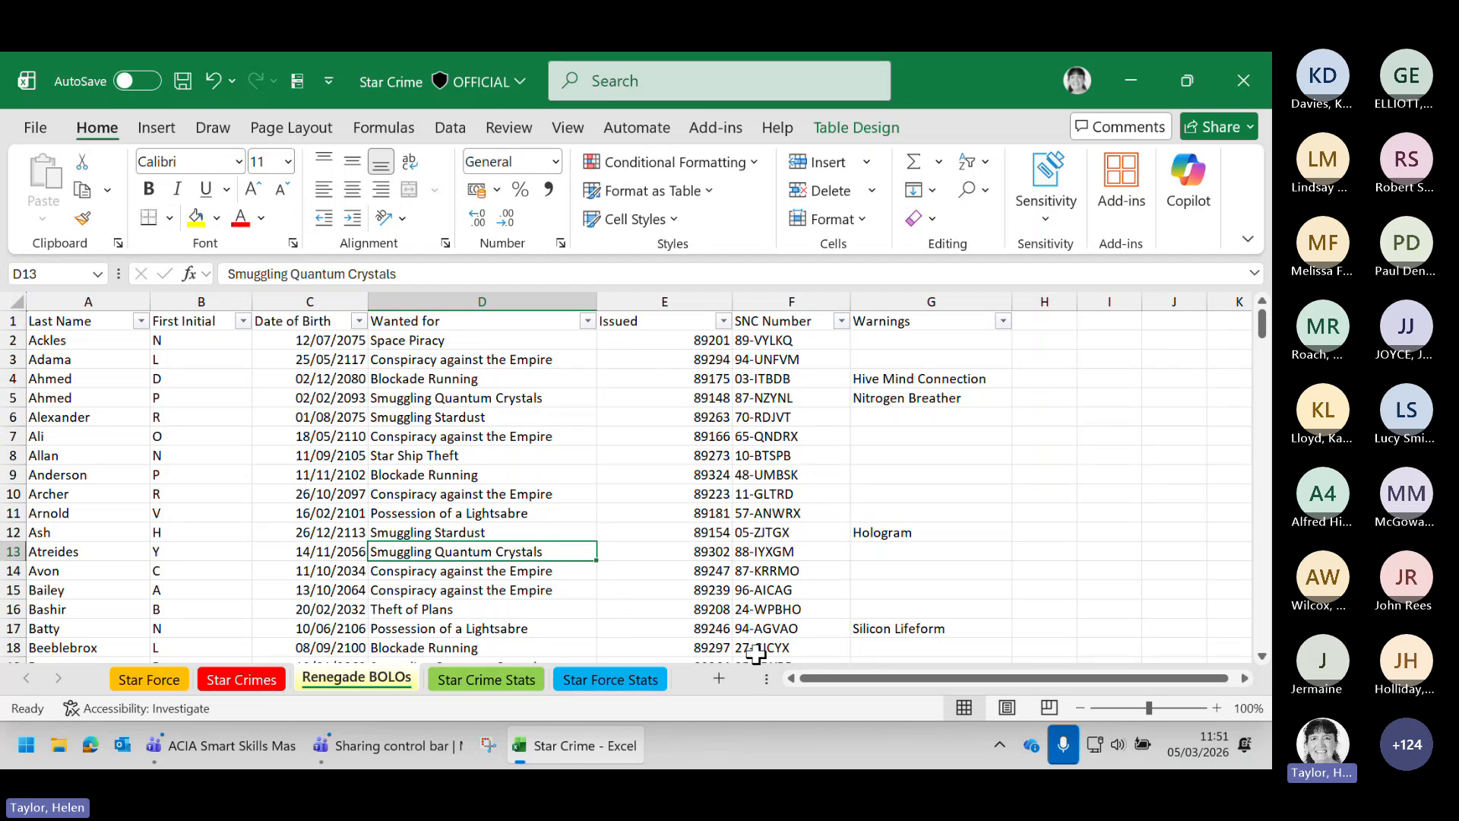
# Copy the date format of C2 onto the Issued values in E2:E201 with the Format Painter
pyautogui.click(338, 342)
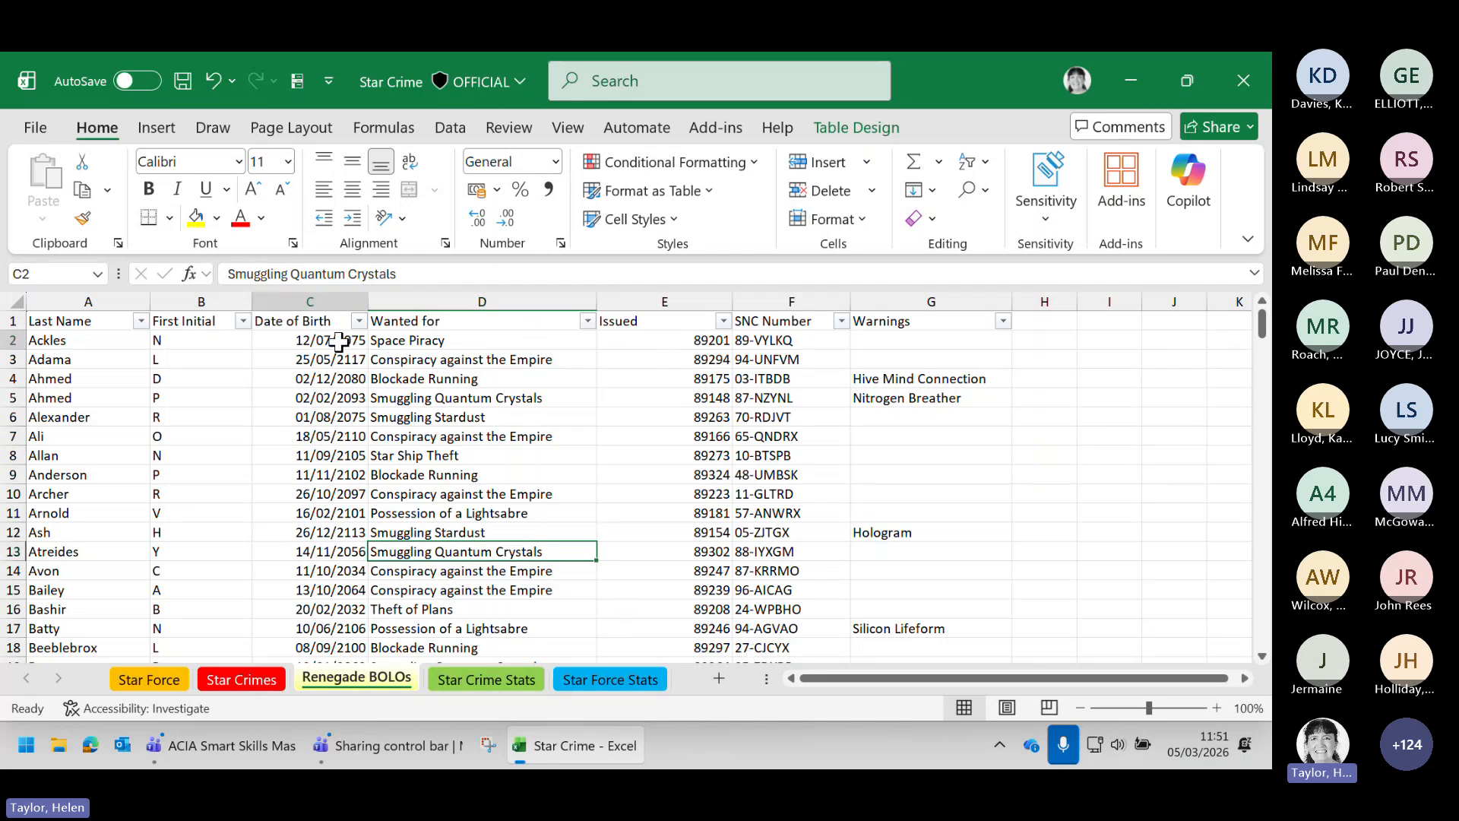
pyautogui.click(84, 221)
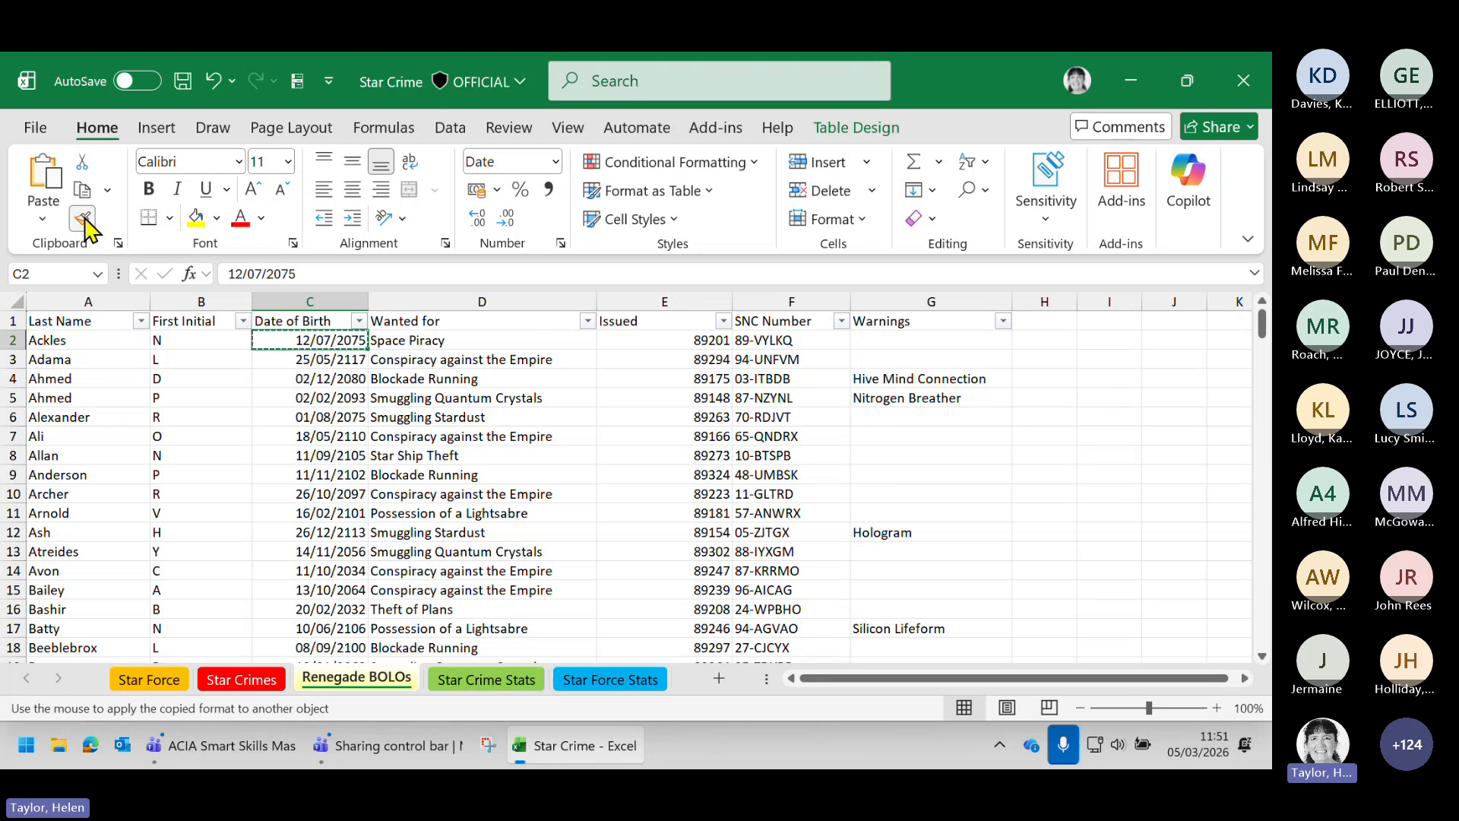
pyautogui.click(695, 338)
pyautogui.moveTo(696, 338)
pyautogui.mouseDown()
pyautogui.moveTo(695, 756)
pyautogui.moveTo(697, 637)
pyautogui.mouseUp()
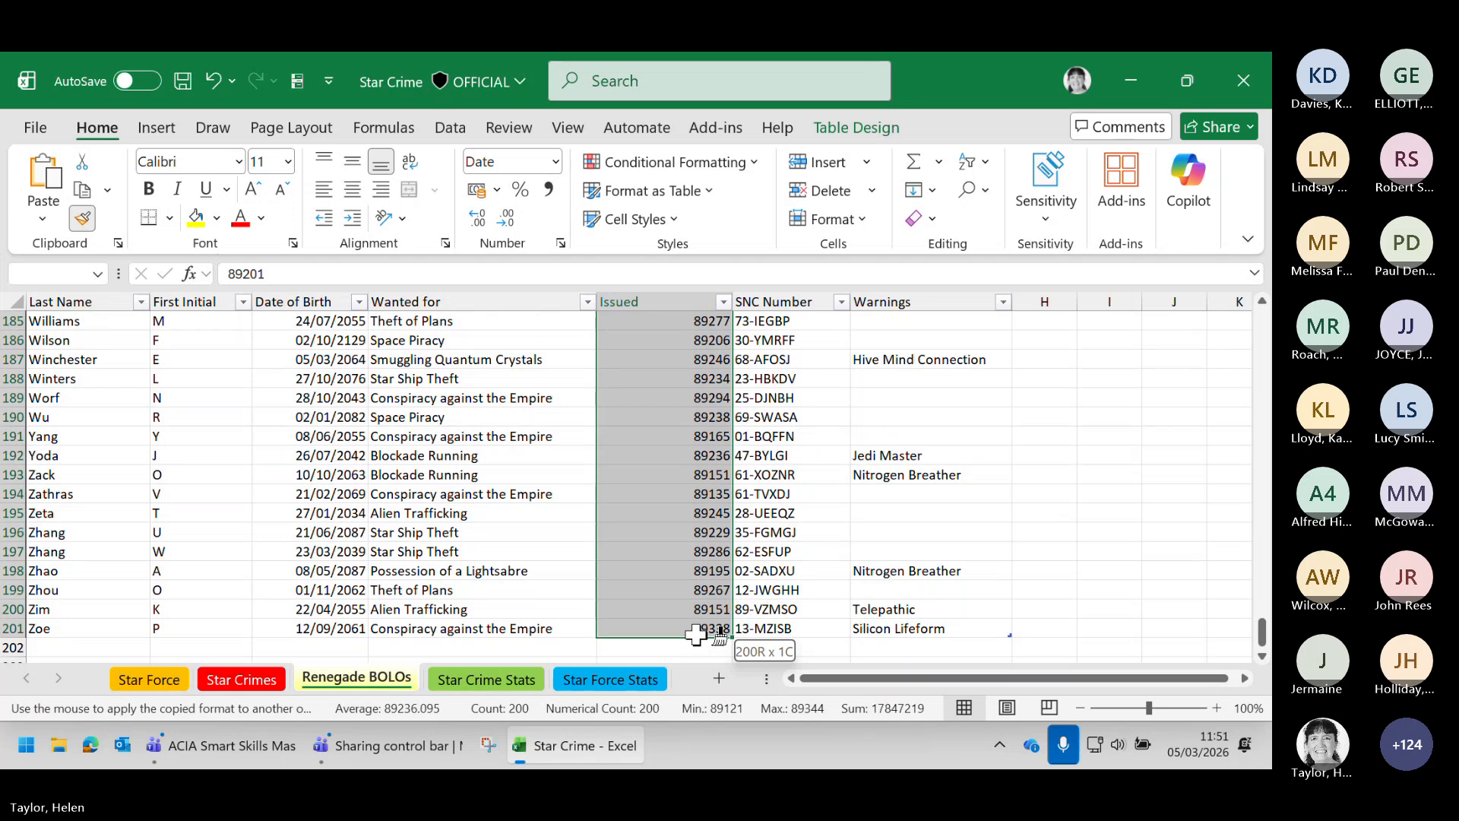
pyautogui.click(853, 553)
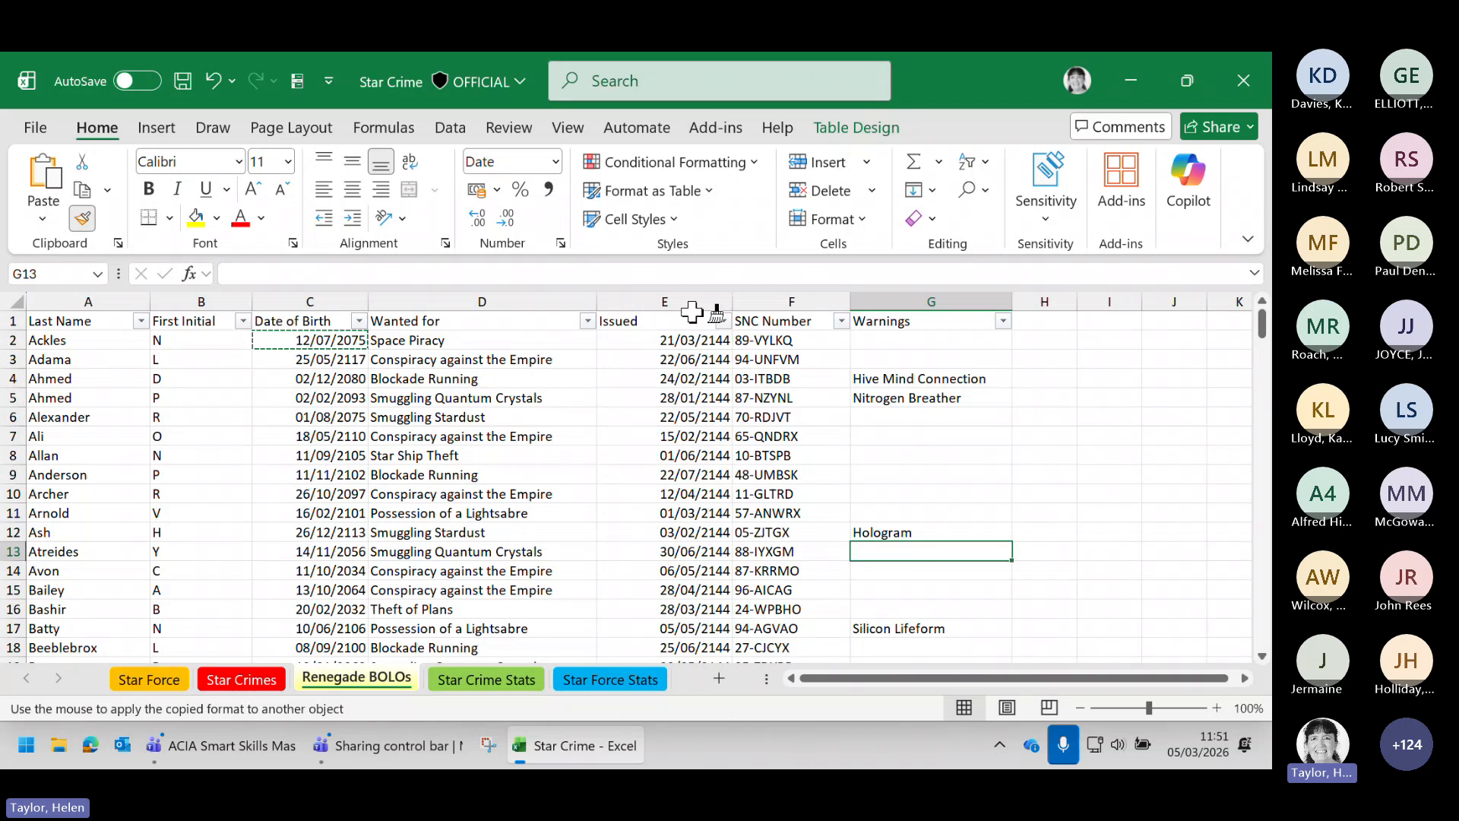
pyautogui.press('Escape')
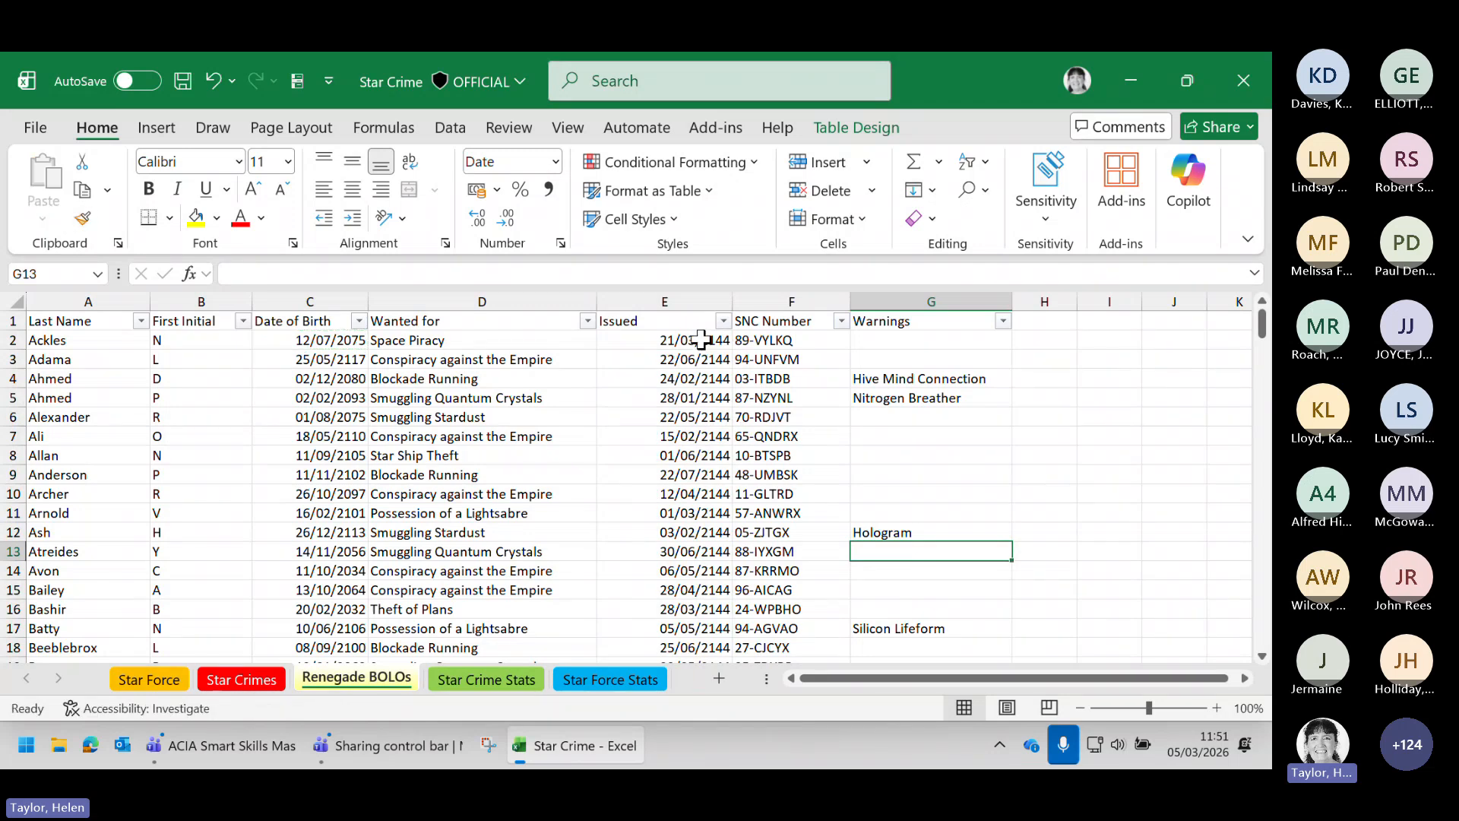
# Start a new conditional formatting rule for the Issued dates in E2:E200 that uses a formula to determine which cells to format
pyautogui.moveTo(700, 340); pyautogui.dragTo(688, 561)
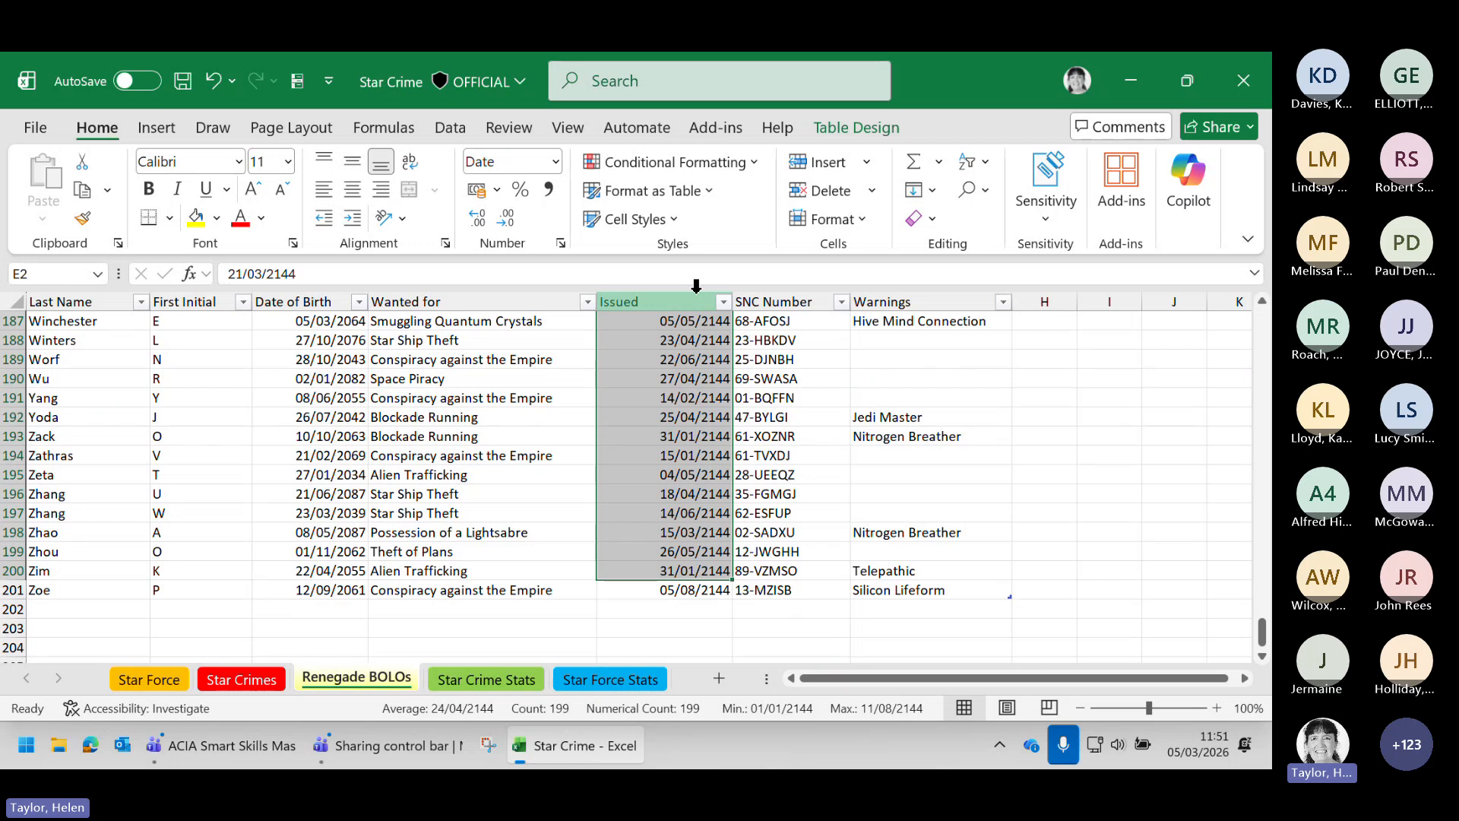
pyautogui.click(670, 163)
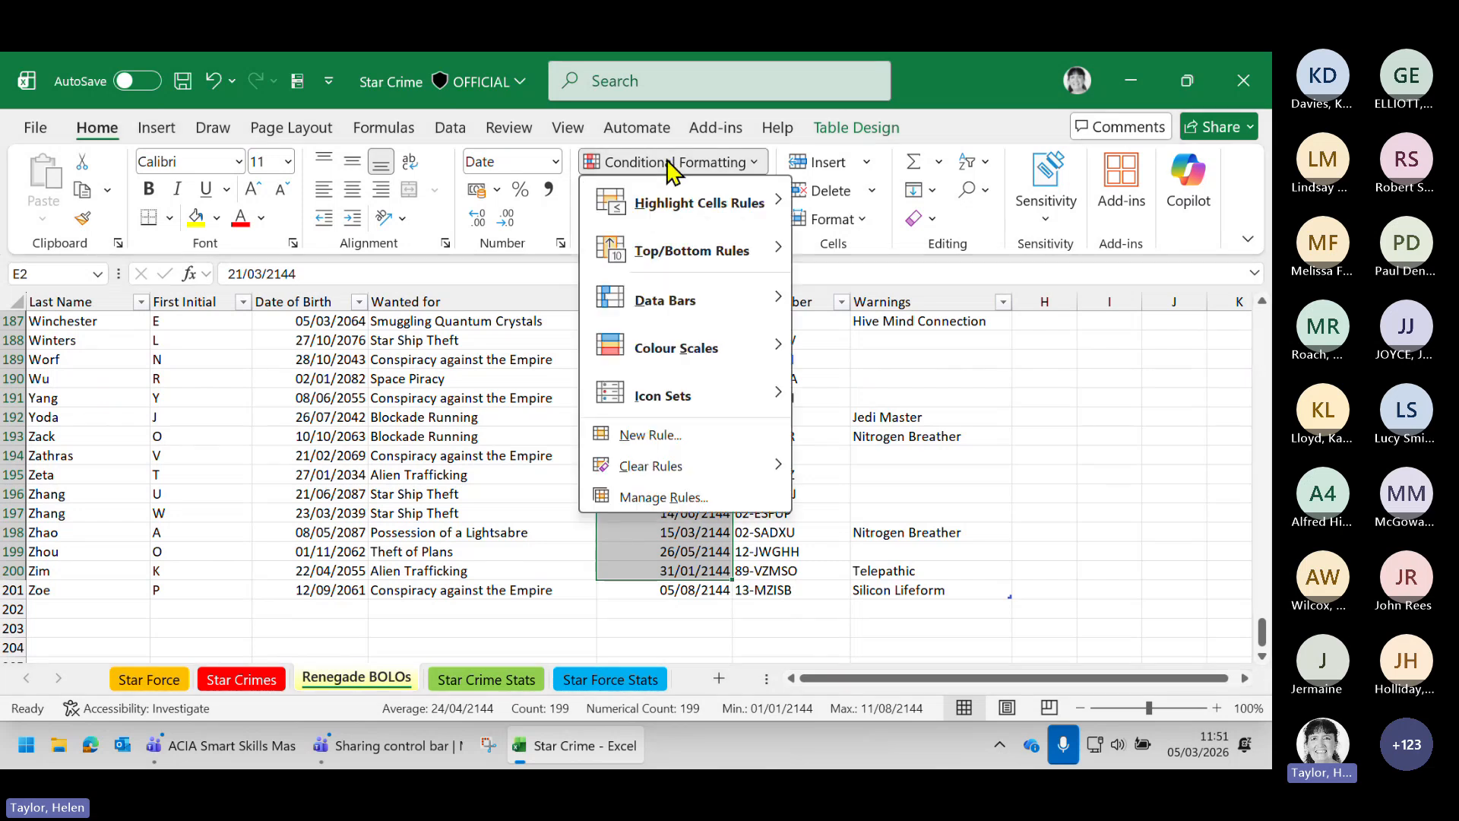
pyautogui.click(677, 440)
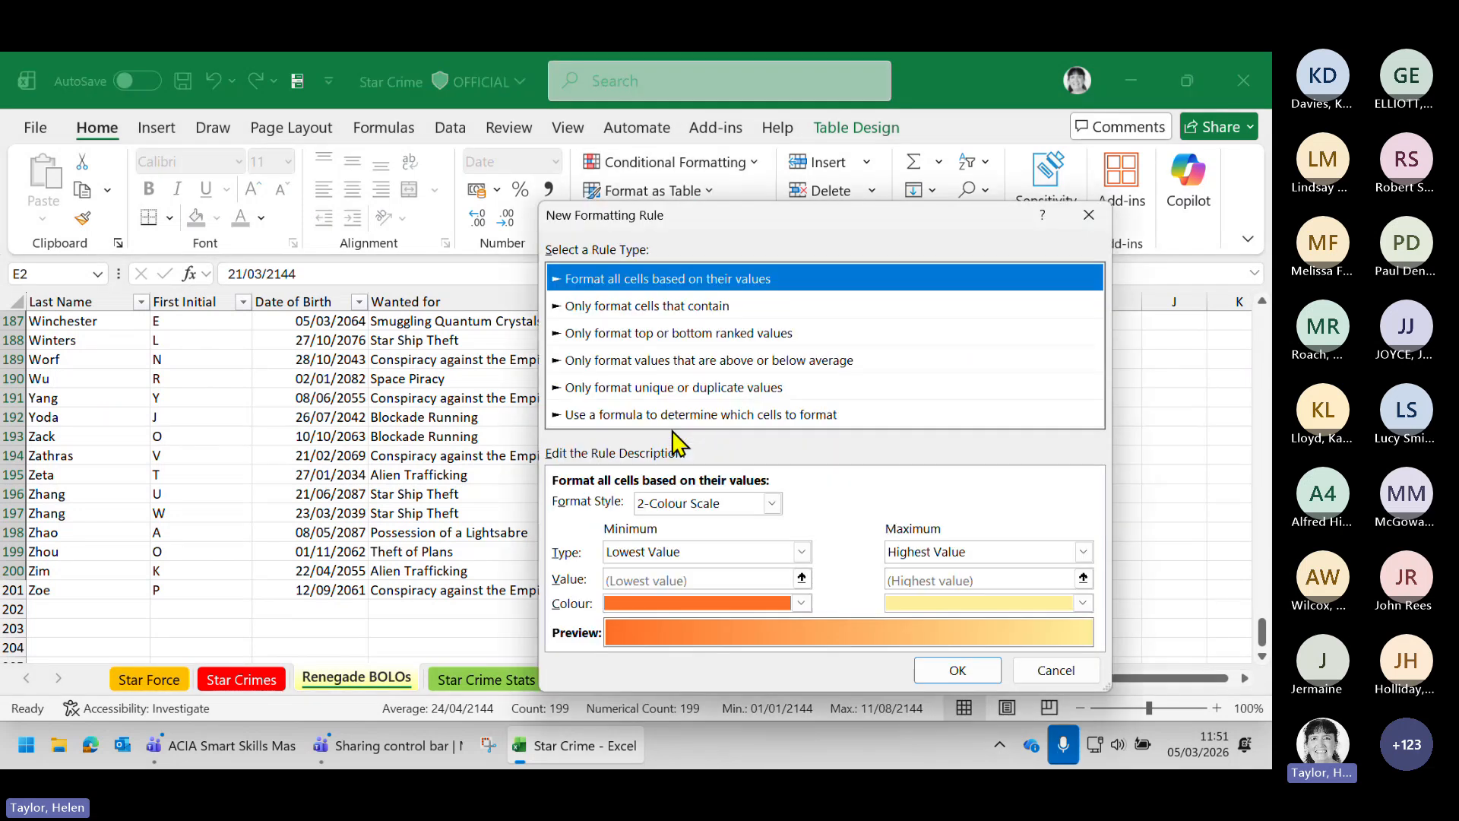
pyautogui.click(629, 417)
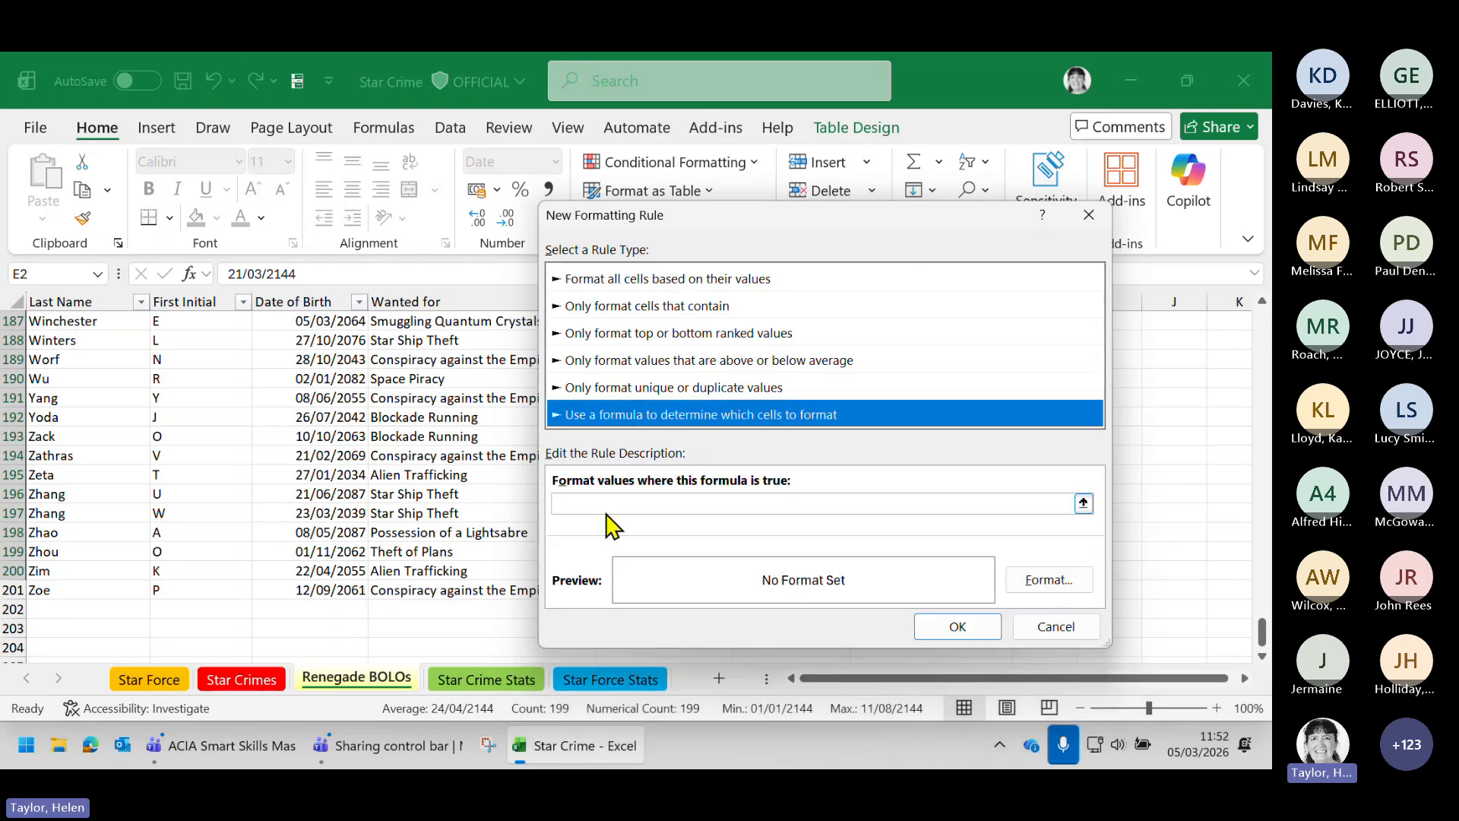
pyautogui.click(576, 503)
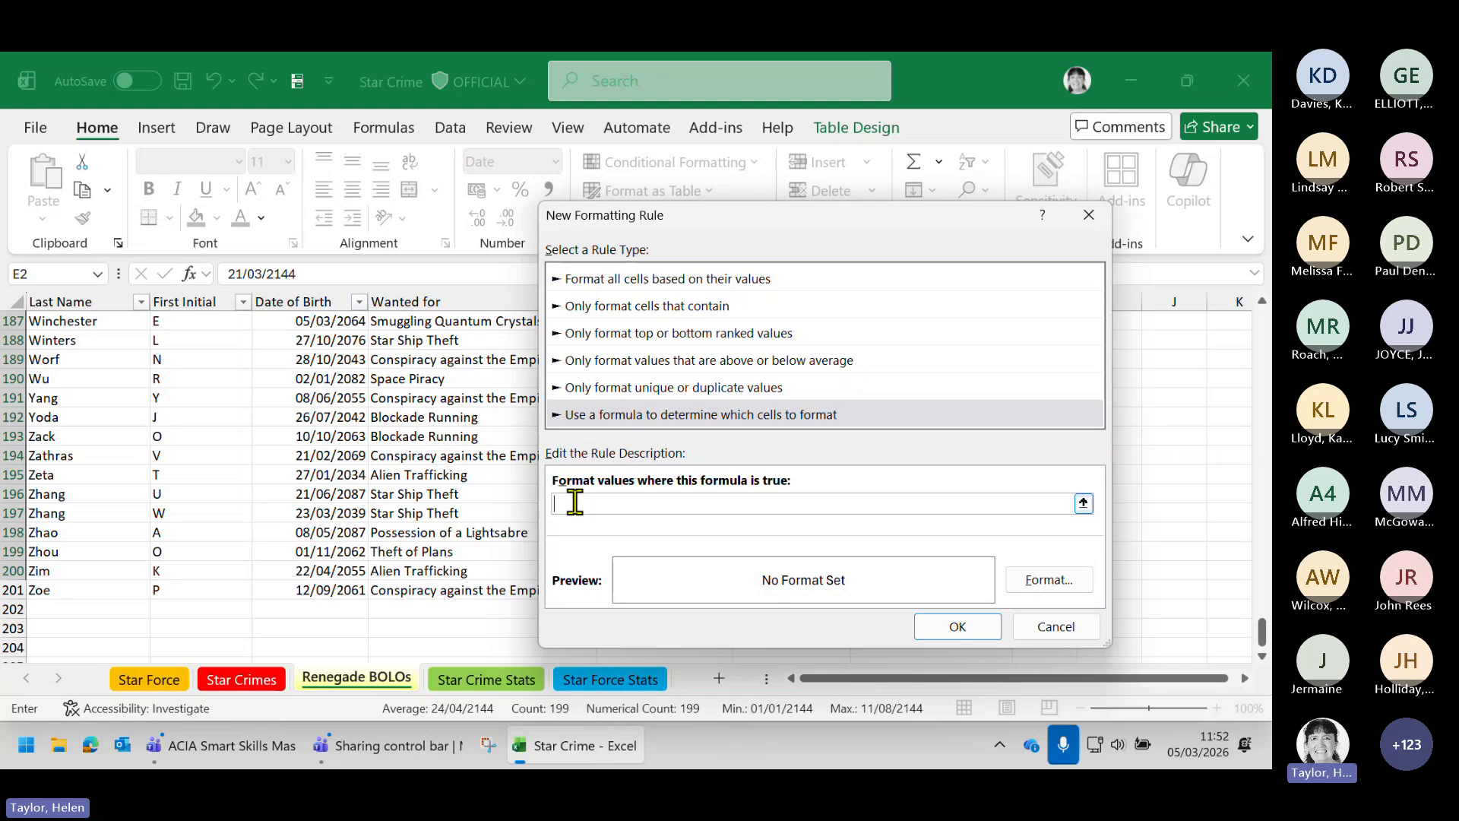
# Enter =E2<DATE(2144,5,1) as the rule's formula
pyautogui.write('=')
pyautogui.write('e')
pyautogui.press('capslock')
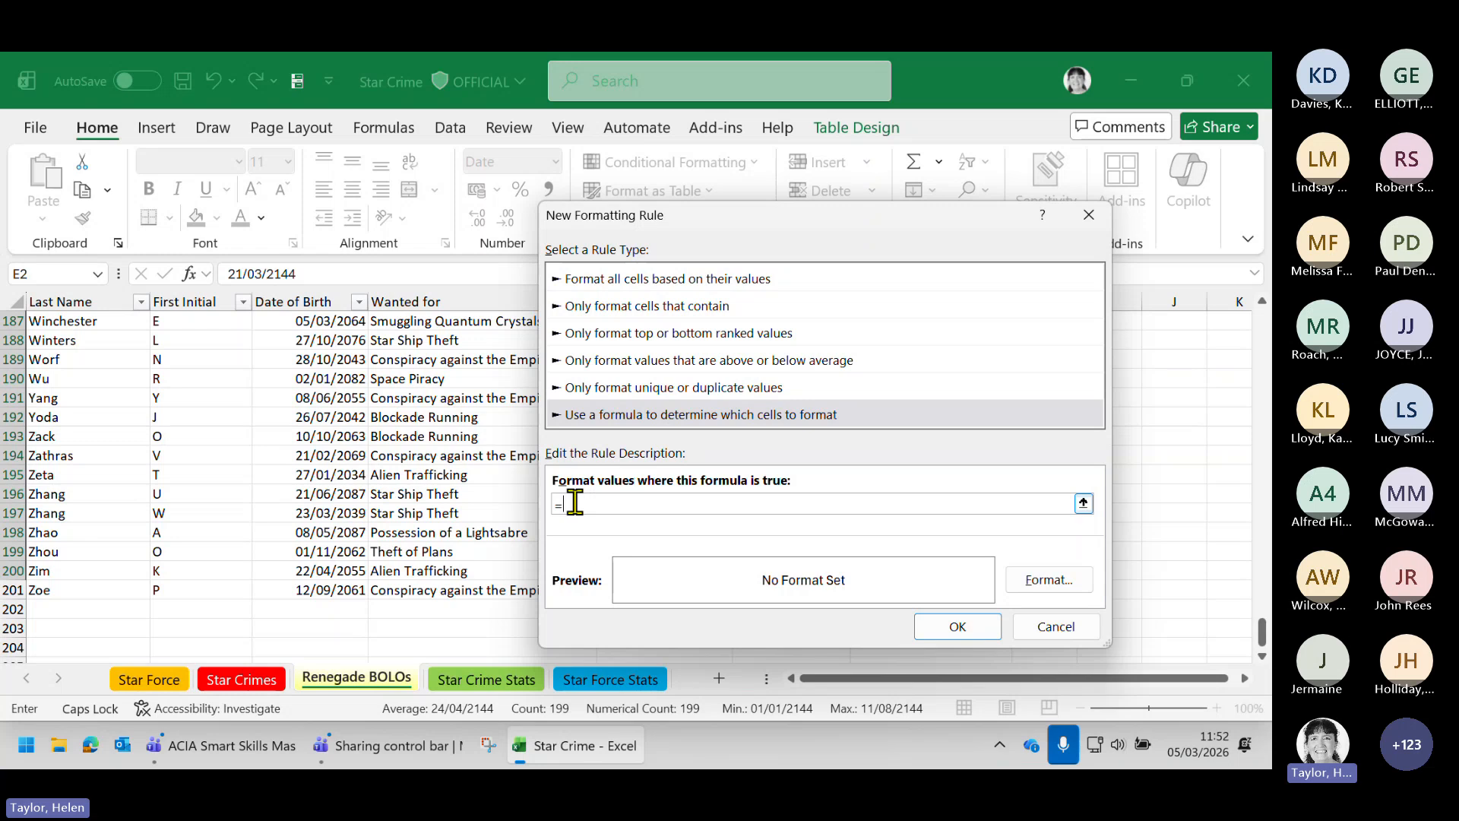
pyautogui.press('capslock')
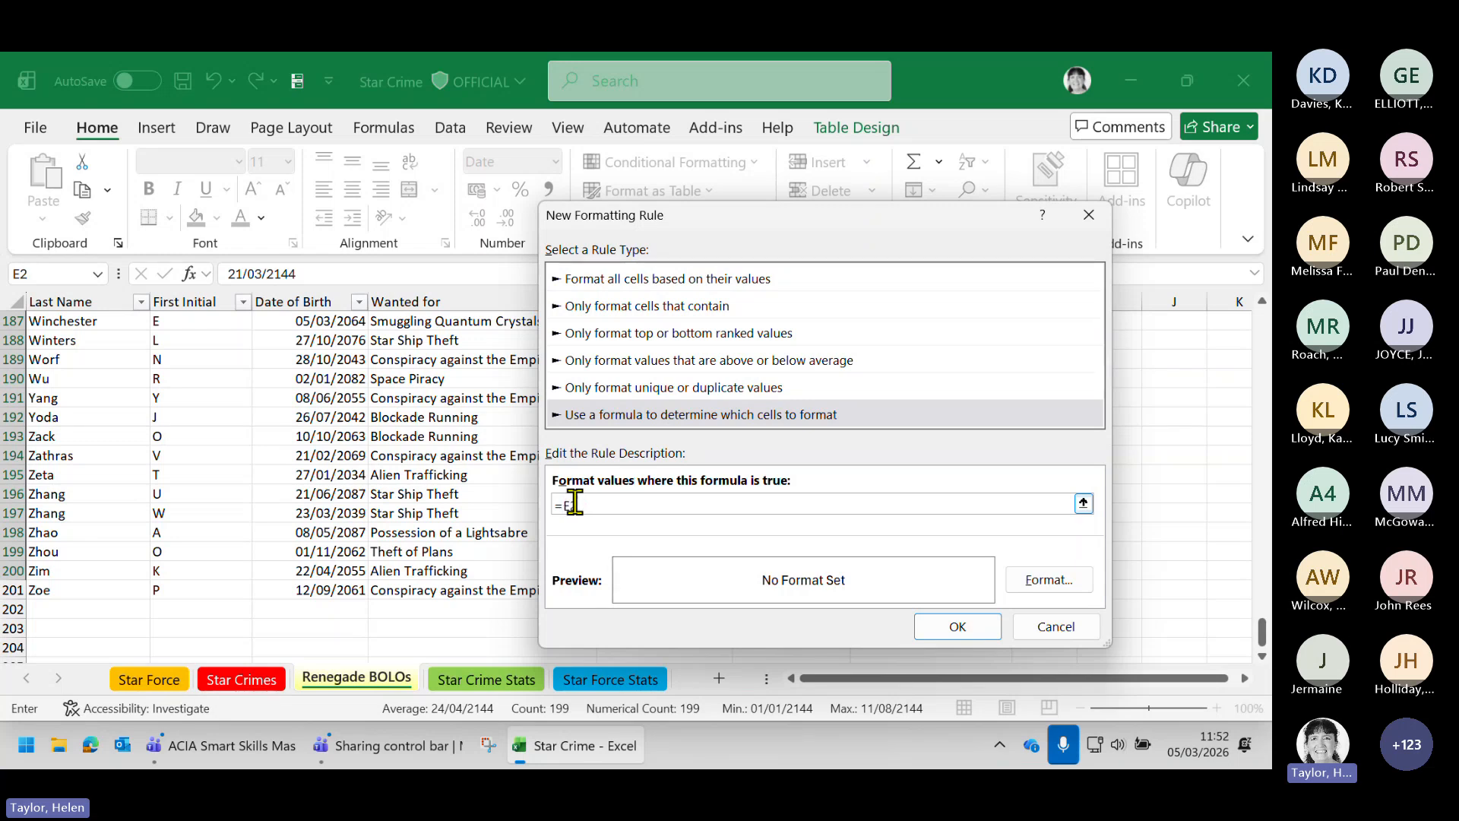
pyautogui.write('2,')
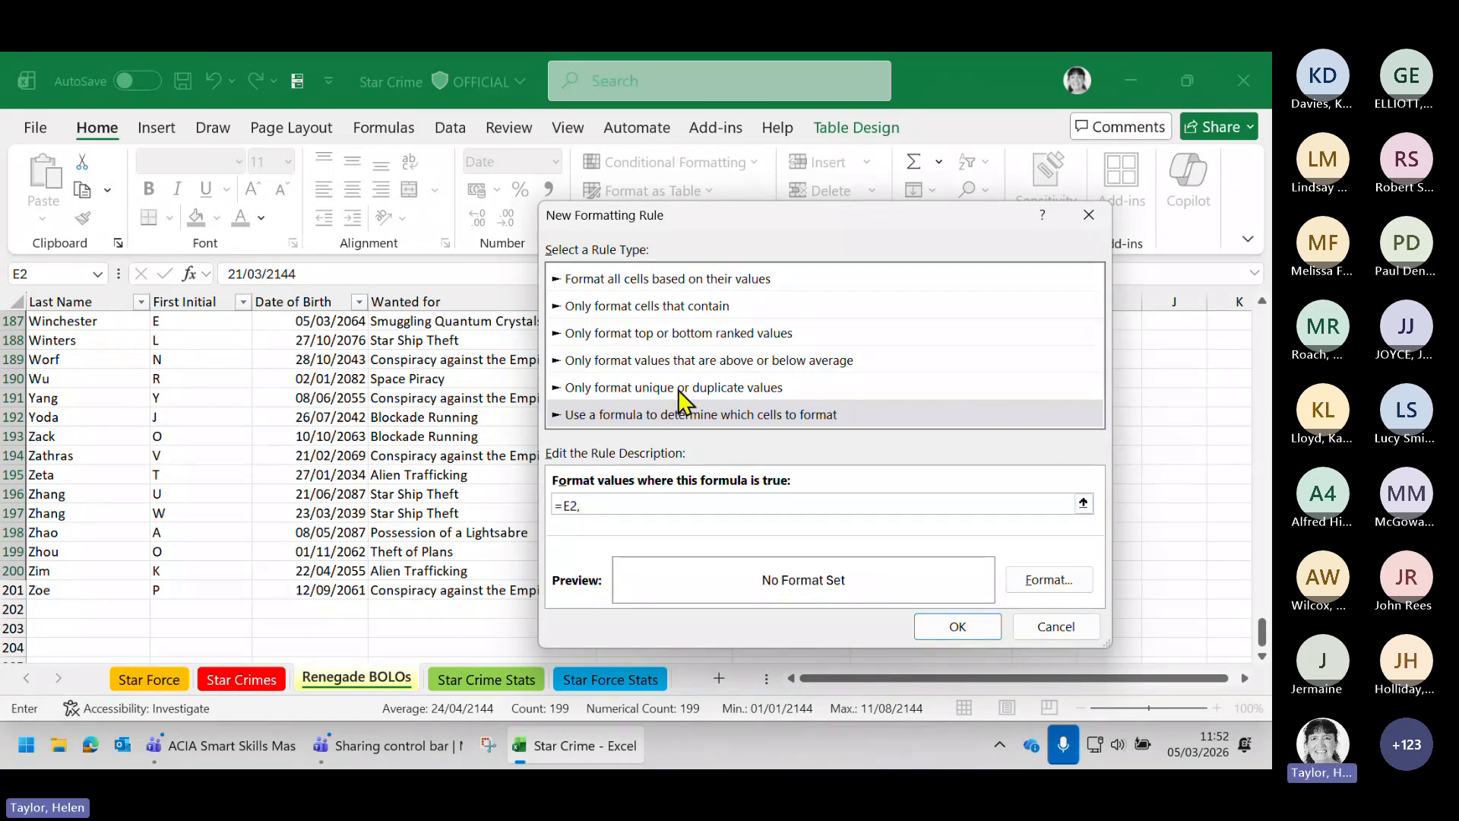
pyautogui.press('BackSpace')
pyautogui.write('<(')
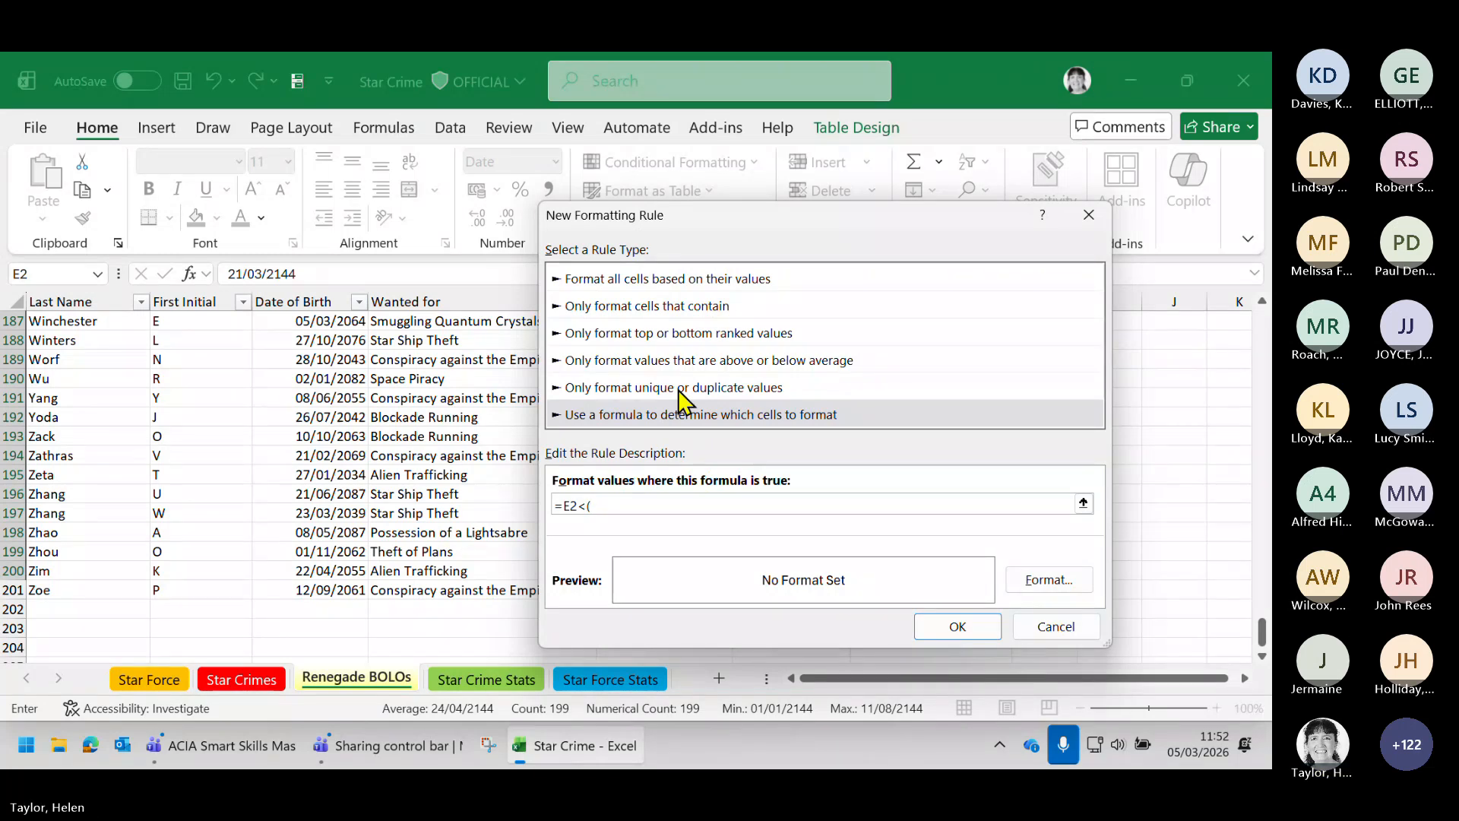
pyautogui.press('BackSpace')
pyautogui.write('DTA')
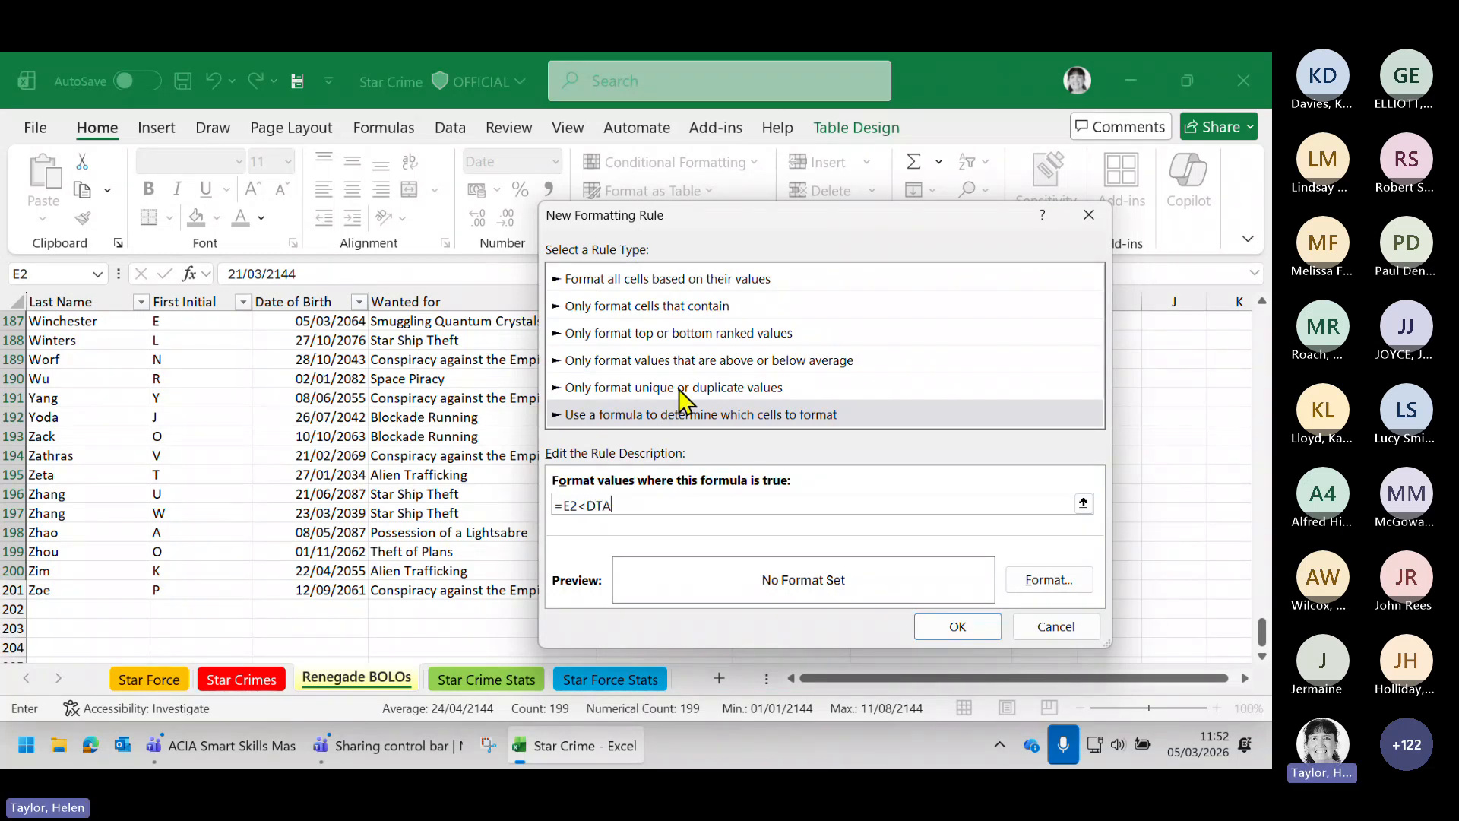
pyautogui.press('BackSpace')
pyautogui.press('BackSpace')
pyautogui.write('ATE(2144,5,1)')
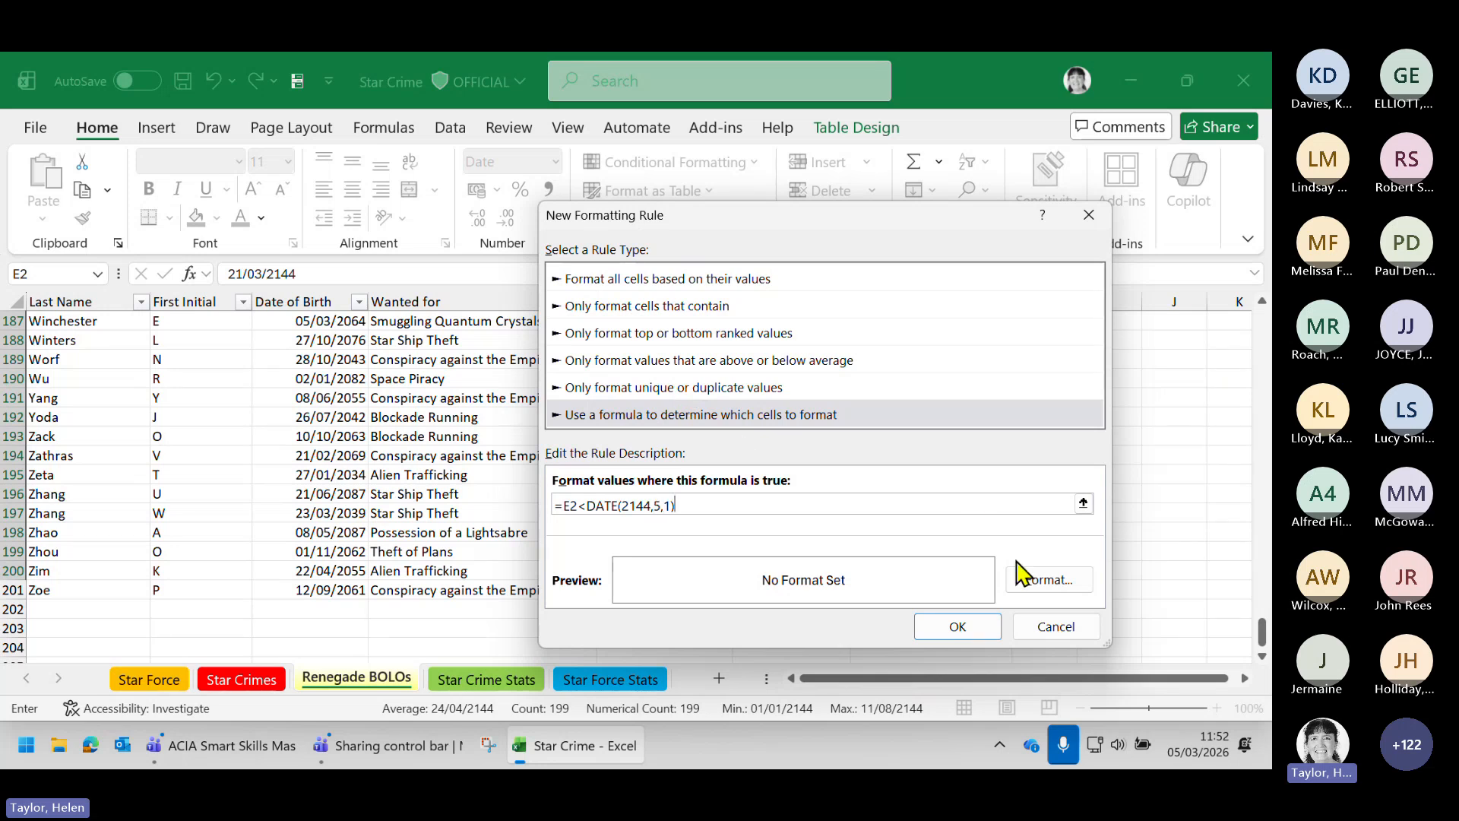
# Give the rule a purple fill with a bold white font and apply it to the Issued dates
pyautogui.click(1038, 583)
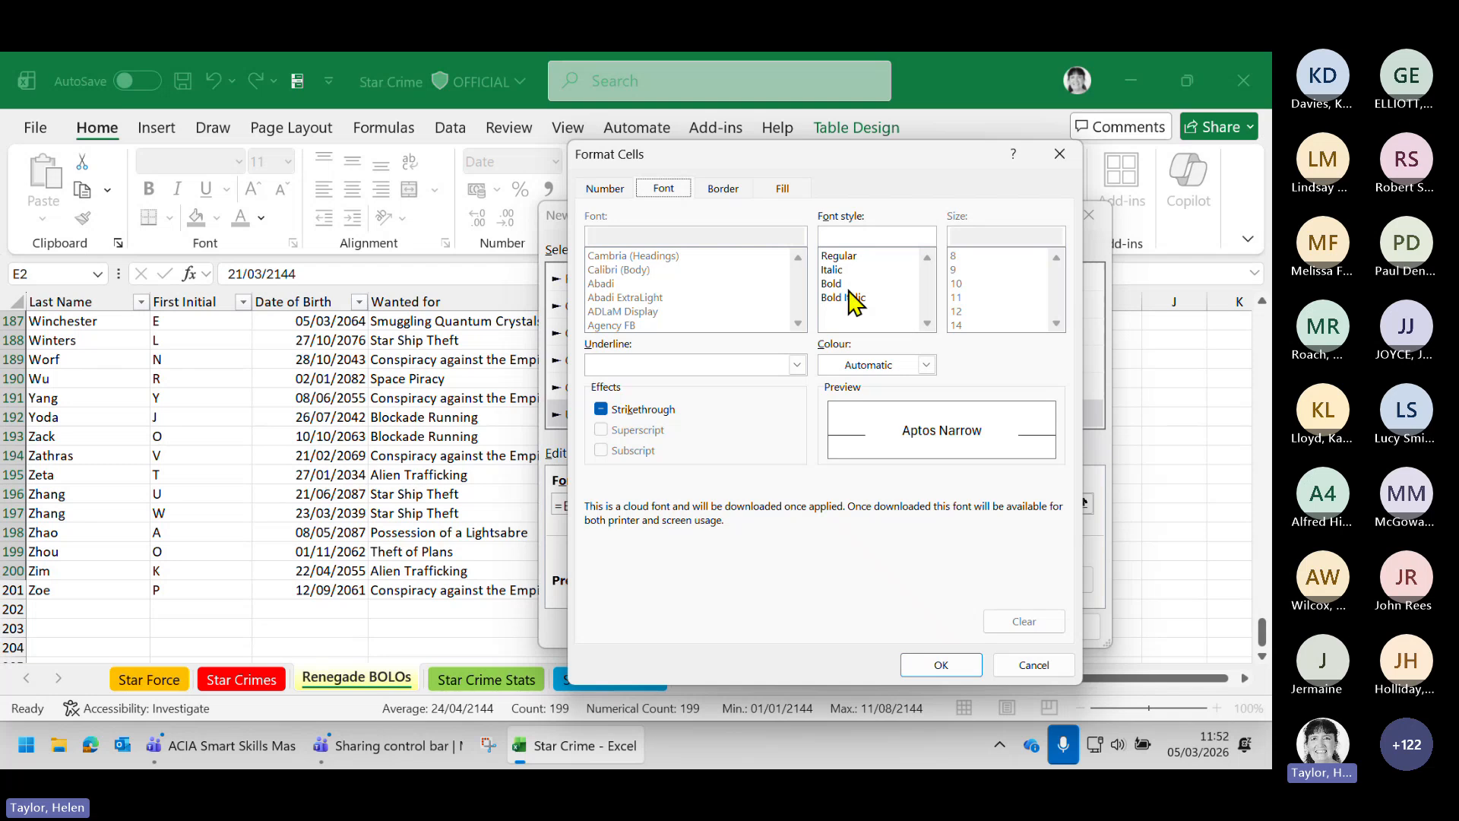
pyautogui.click(781, 190)
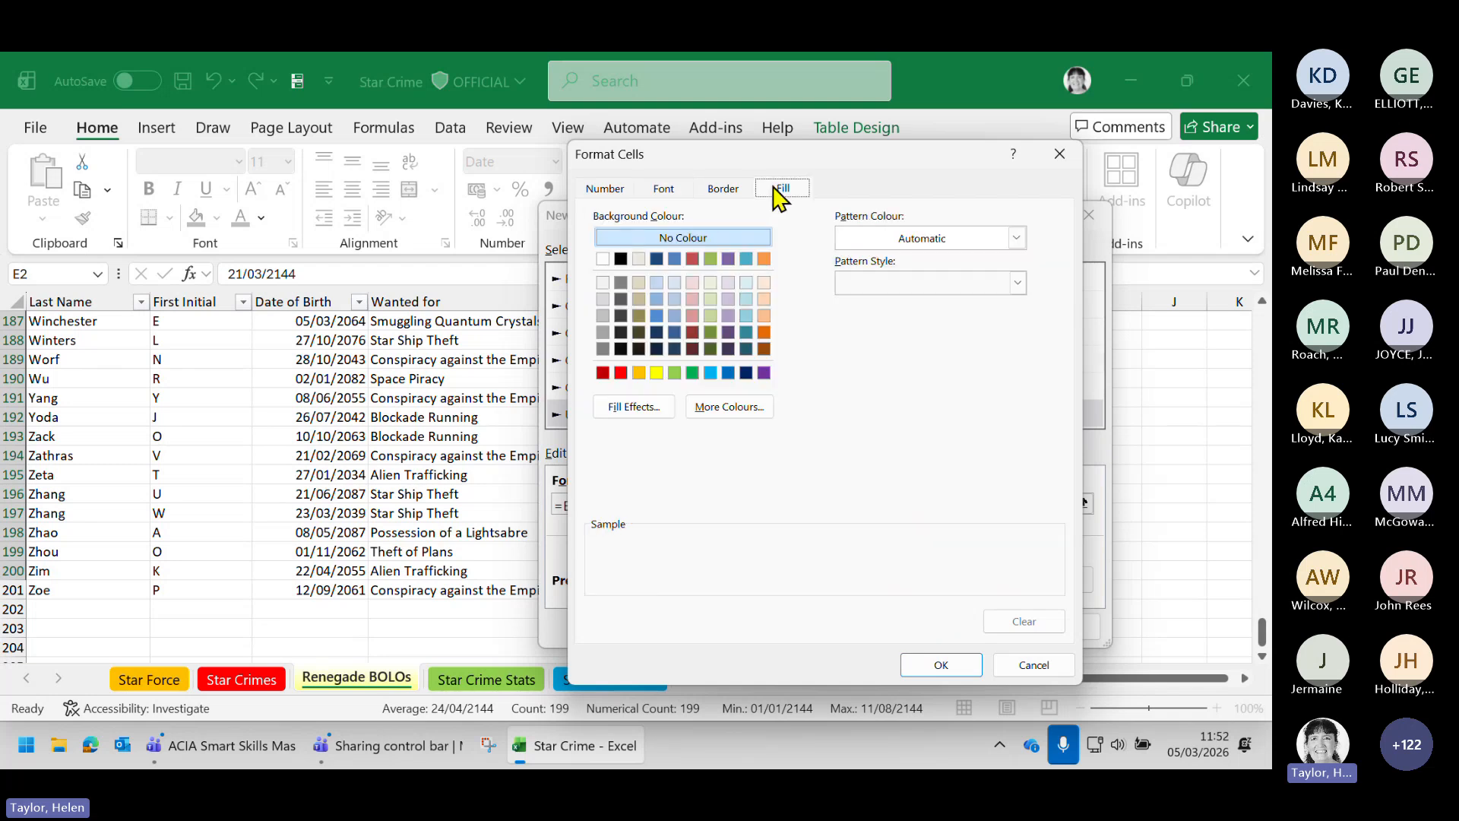
pyautogui.click(765, 373)
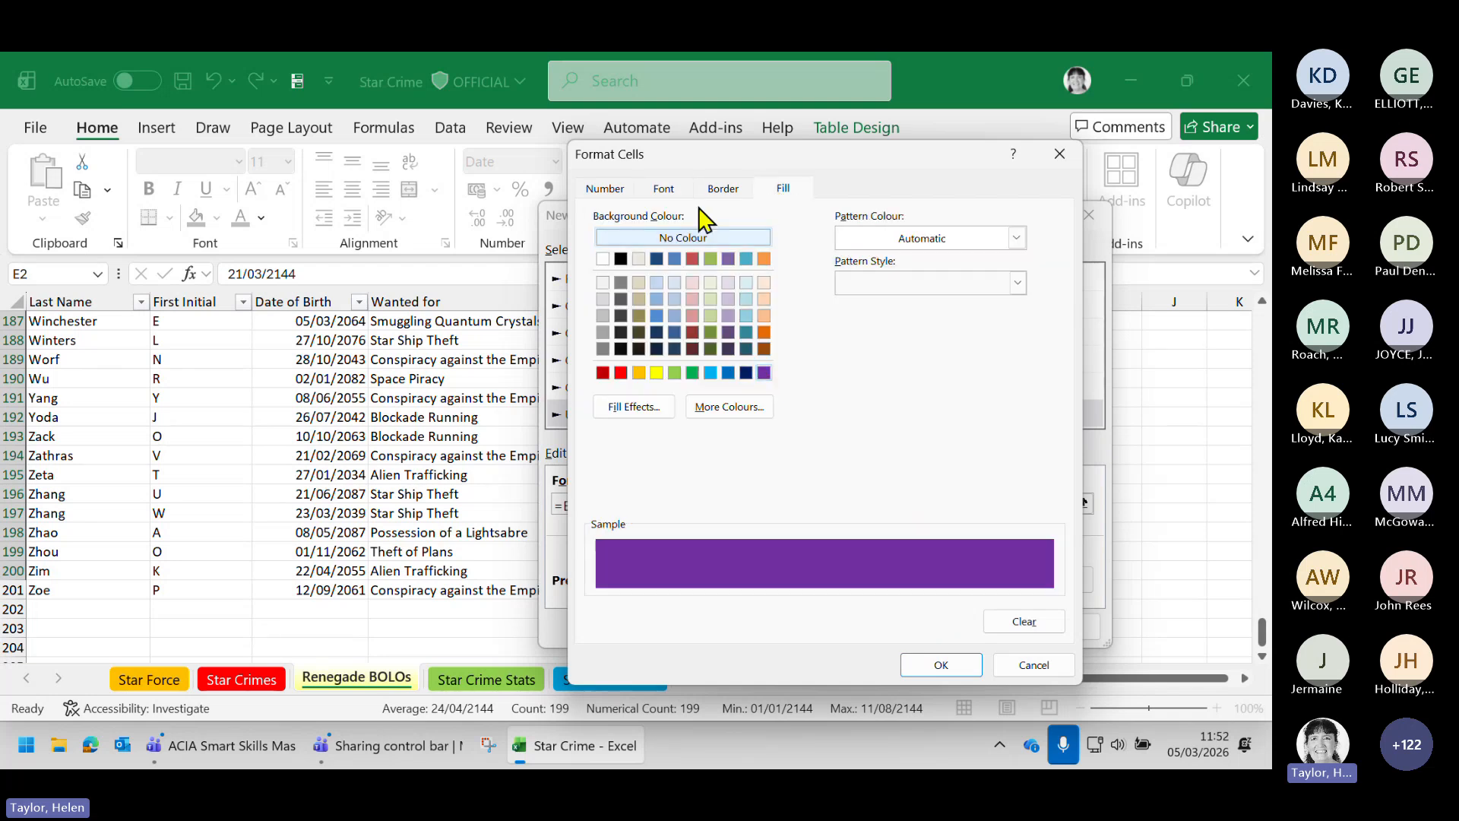
pyautogui.click(664, 190)
pyautogui.click(926, 365)
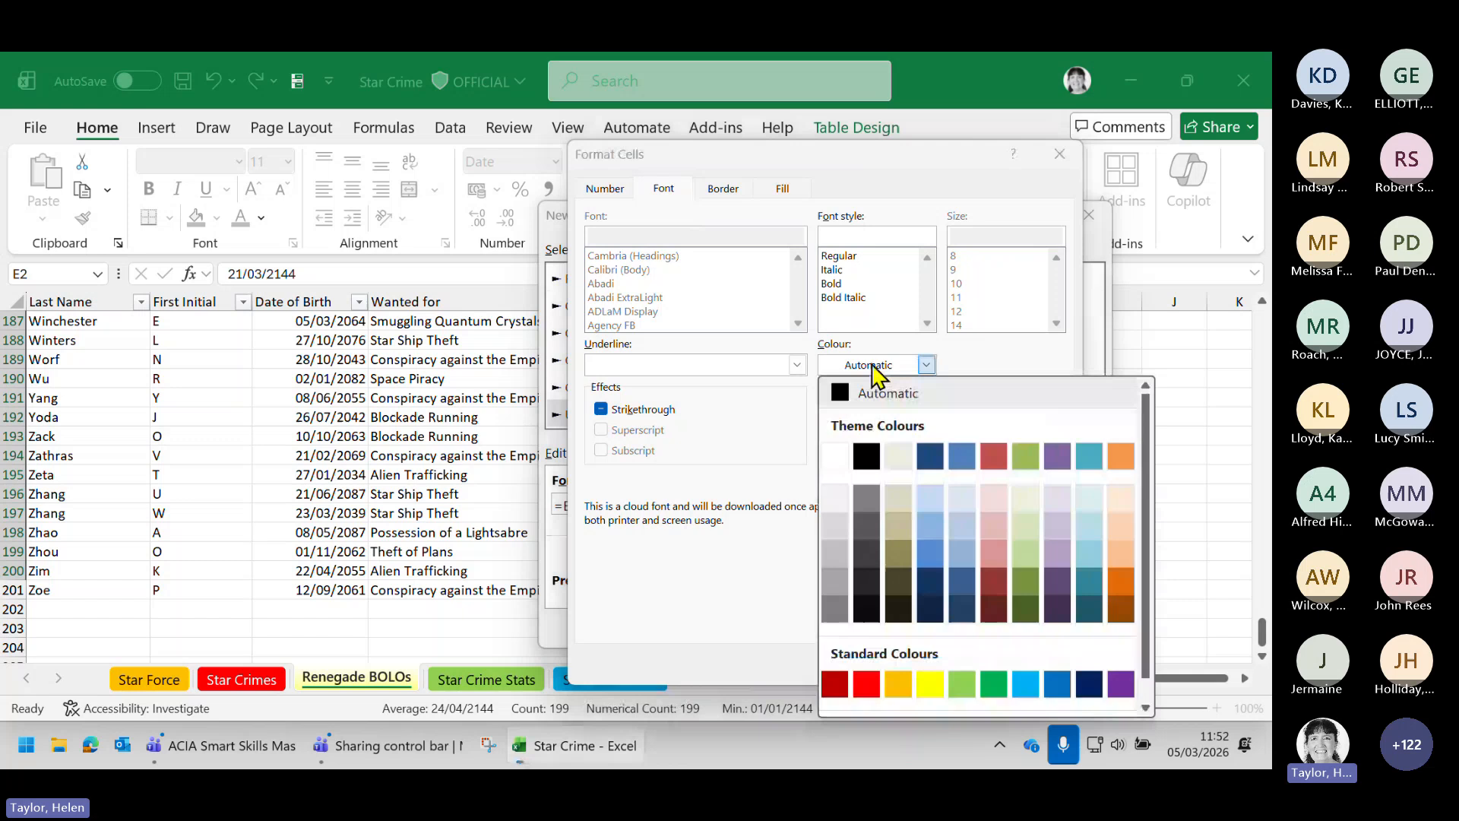
pyautogui.click(844, 456)
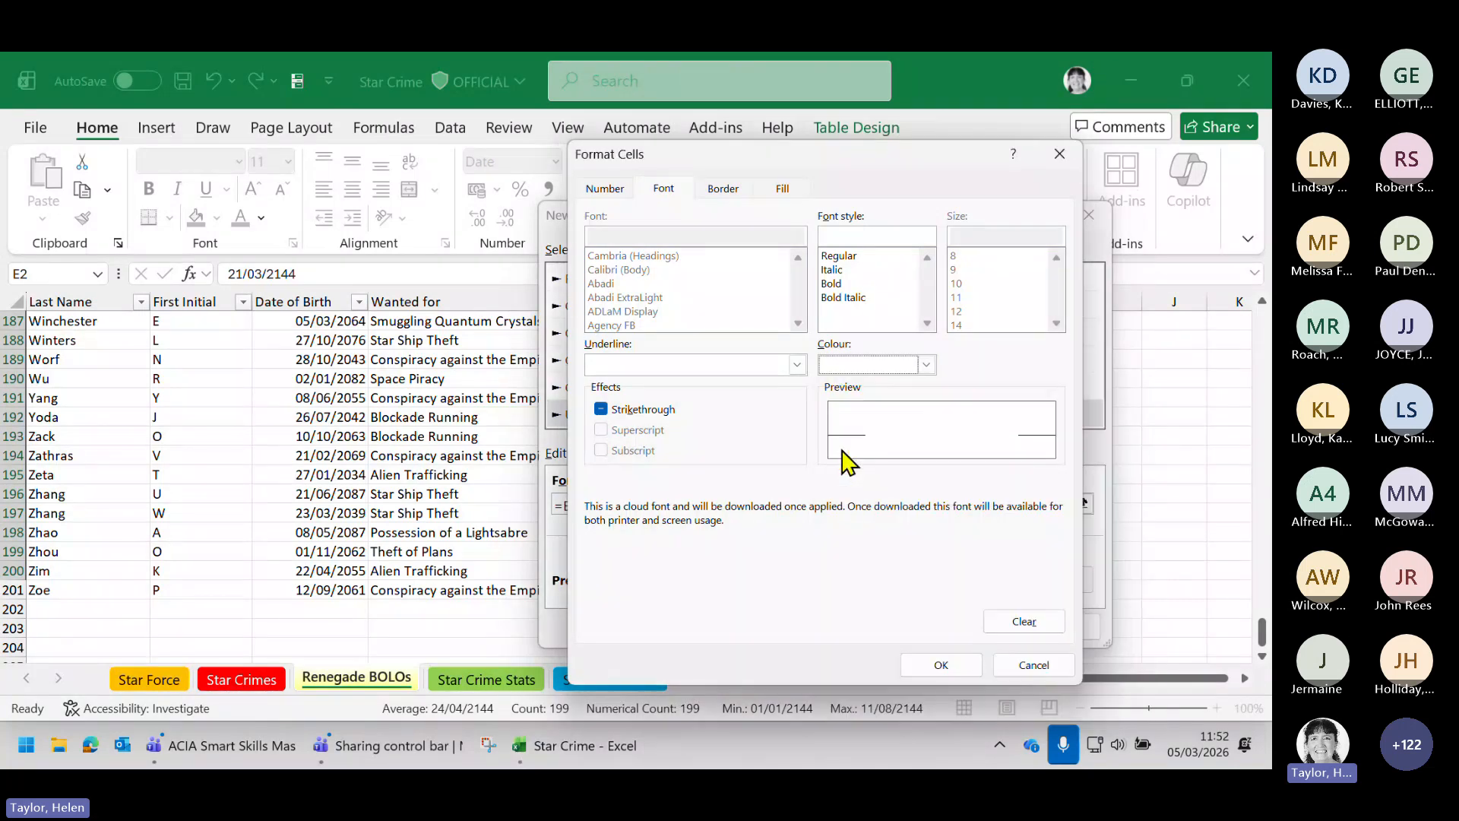
pyautogui.click(846, 285)
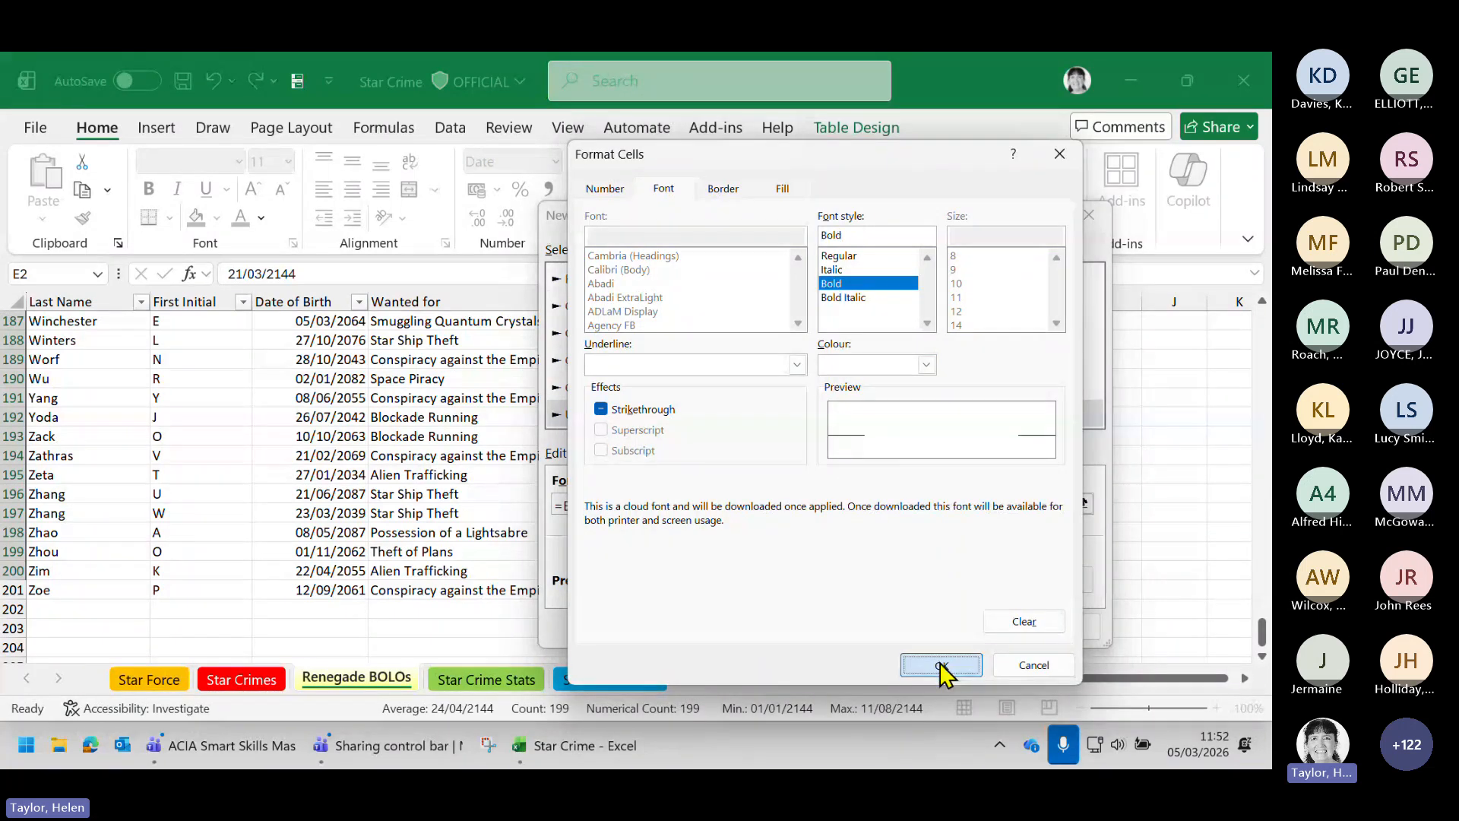
pyautogui.click(940, 663)
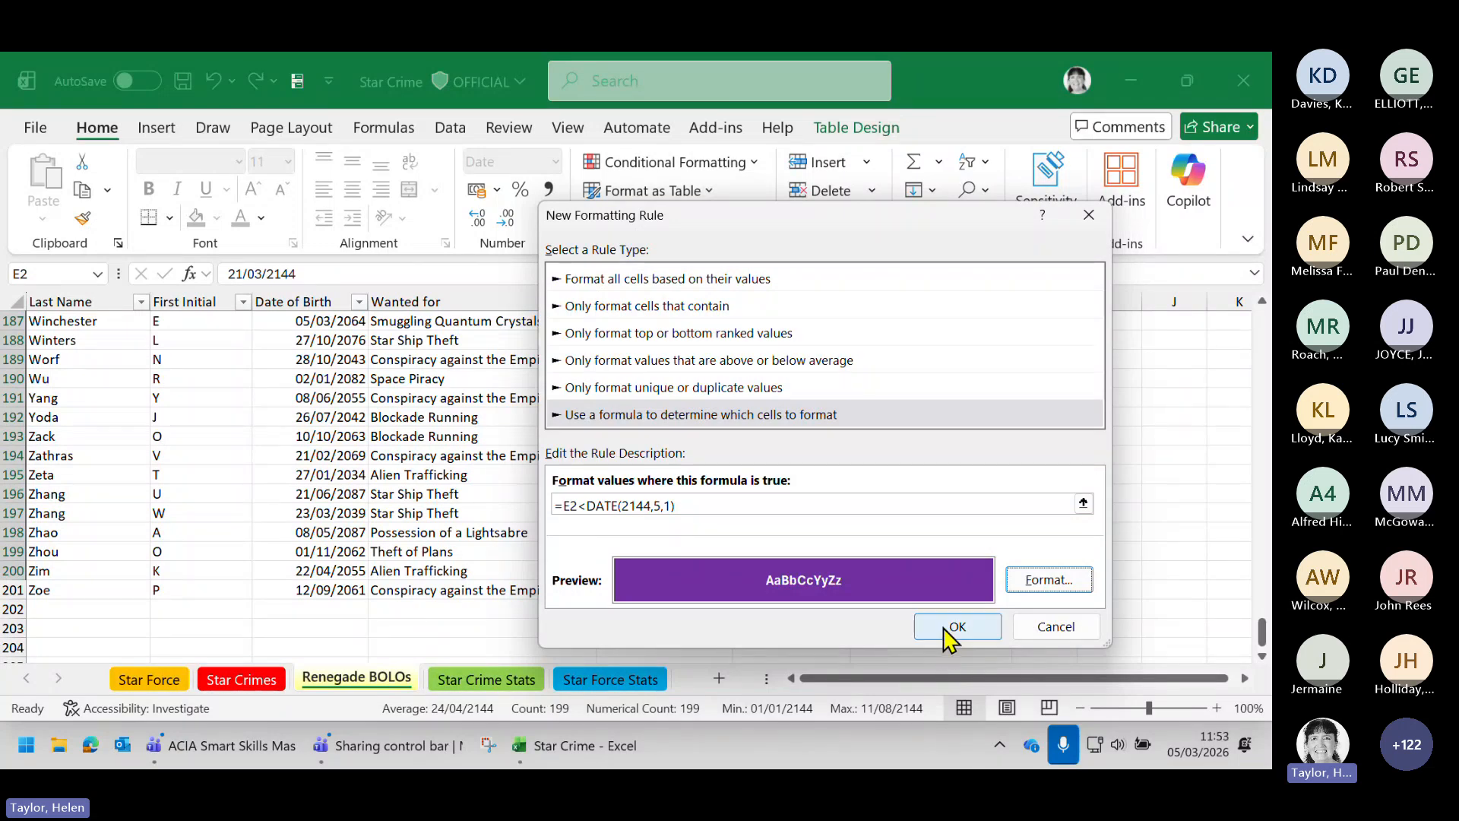
pyautogui.click(944, 630)
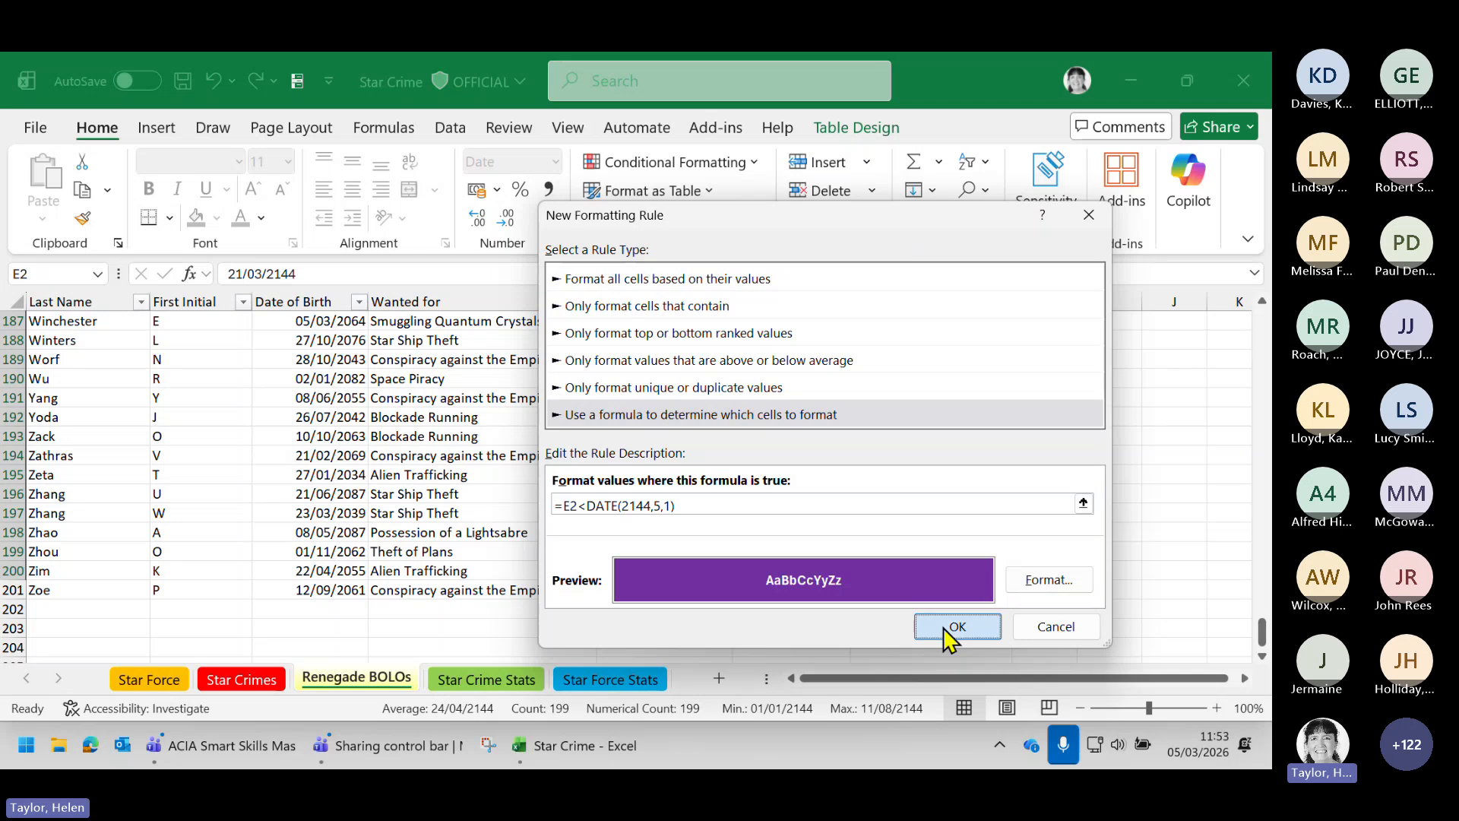
pyautogui.click(1032, 452)
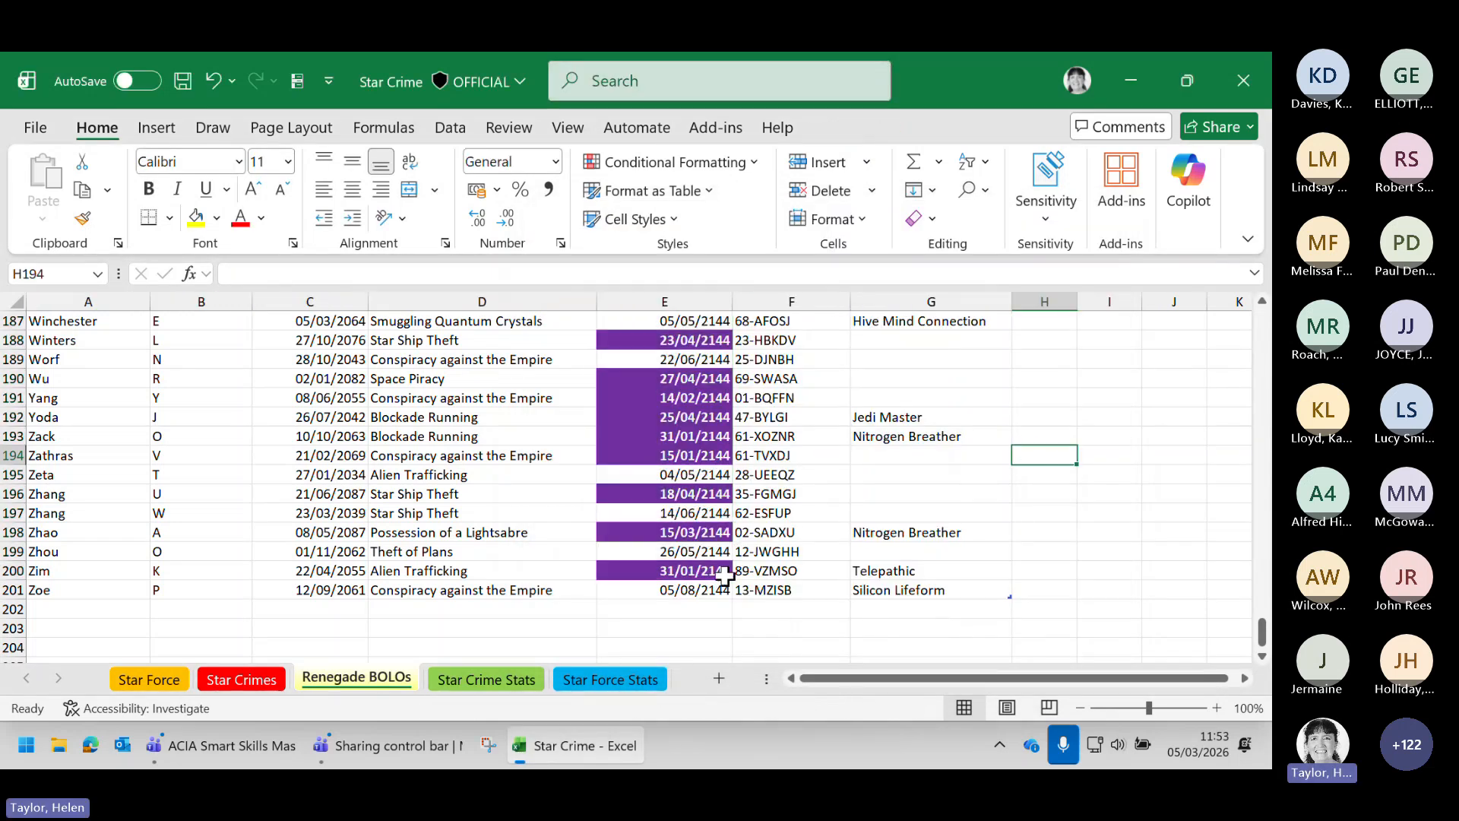
# Extend the range of the Issued date rule to =$E$2:$E$201 in the Conditional Formatting Rules Manager
pyautogui.click(674, 593)
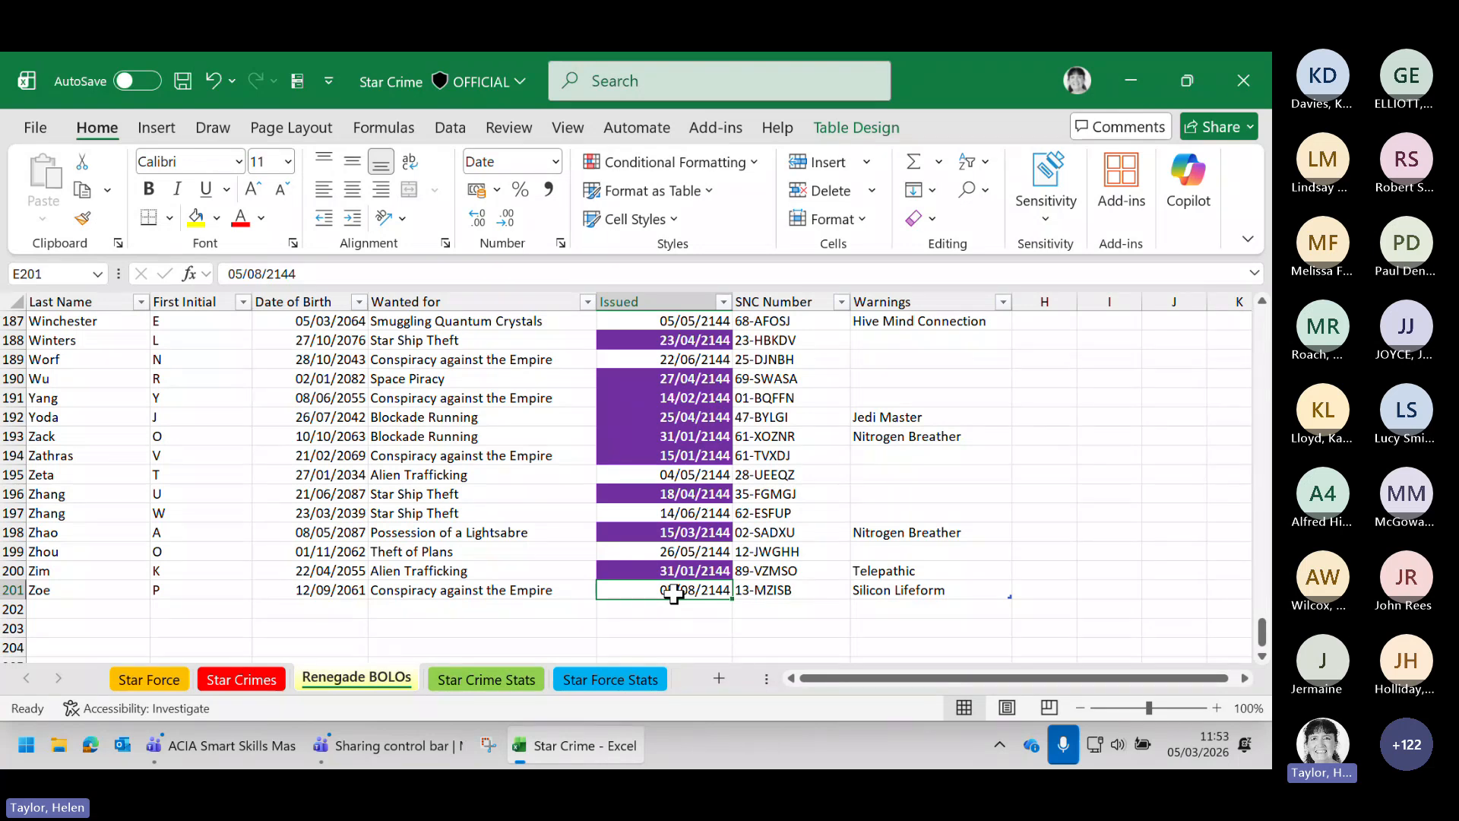
pyautogui.click(755, 163)
pyautogui.click(646, 496)
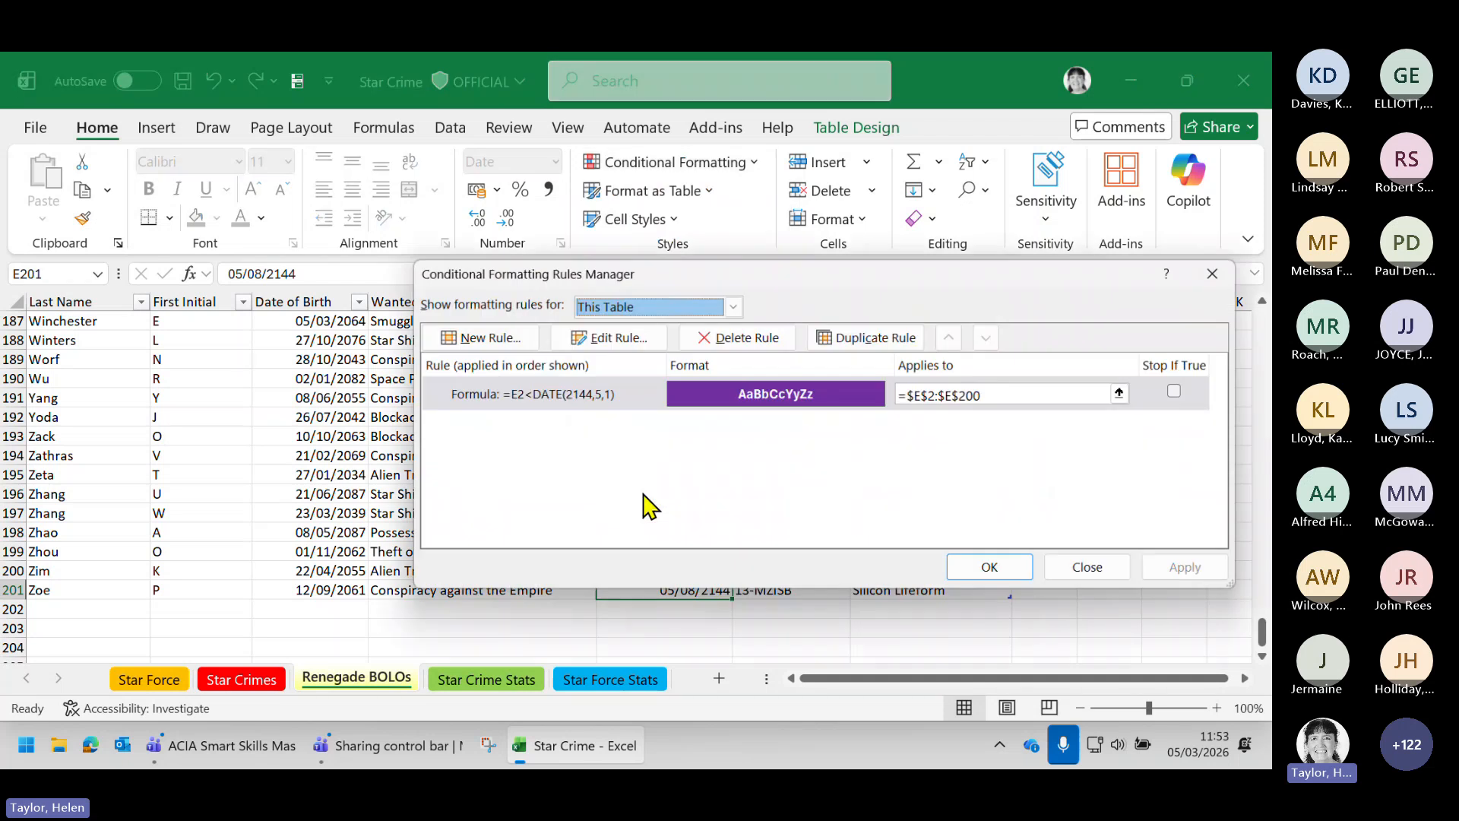
pyautogui.click(988, 393)
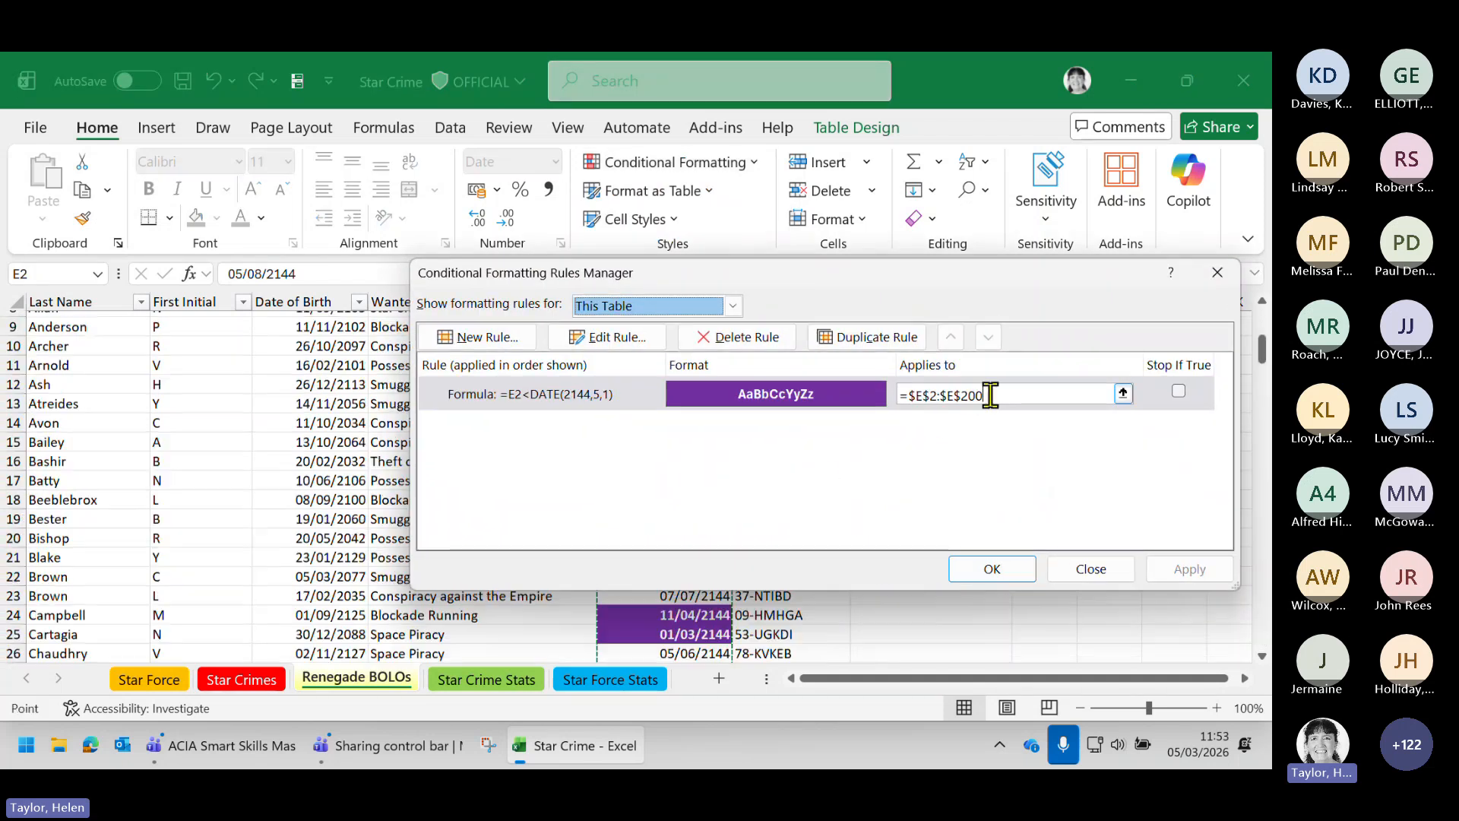
pyautogui.press('BackSpace')
pyautogui.write('1')
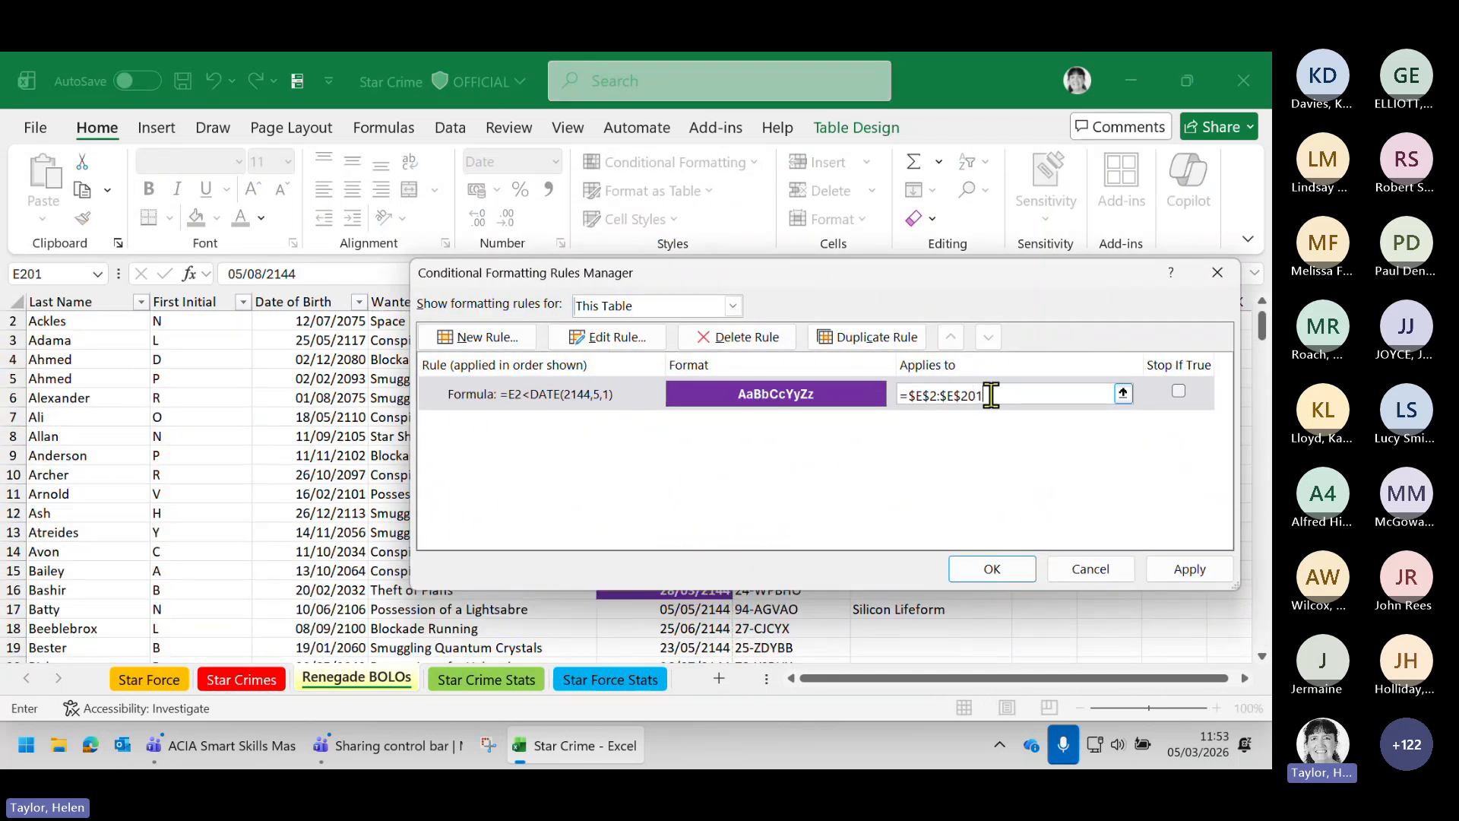
pyautogui.click(1163, 568)
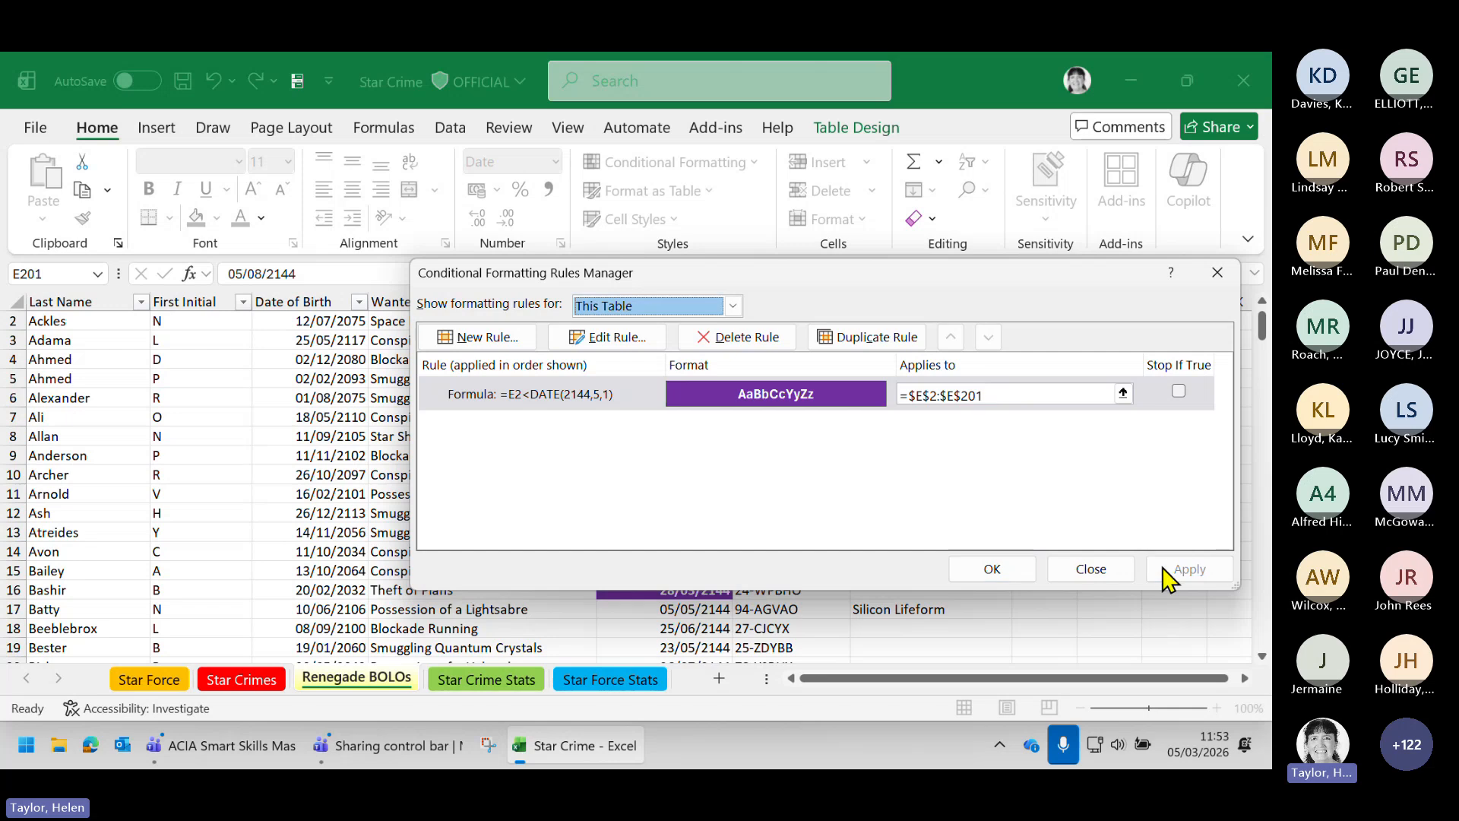
pyautogui.click(1011, 576)
# Change the Issued date in E201, the last row of the table, to 01/04/2144
pyautogui.scroll(-17, 887, 556)
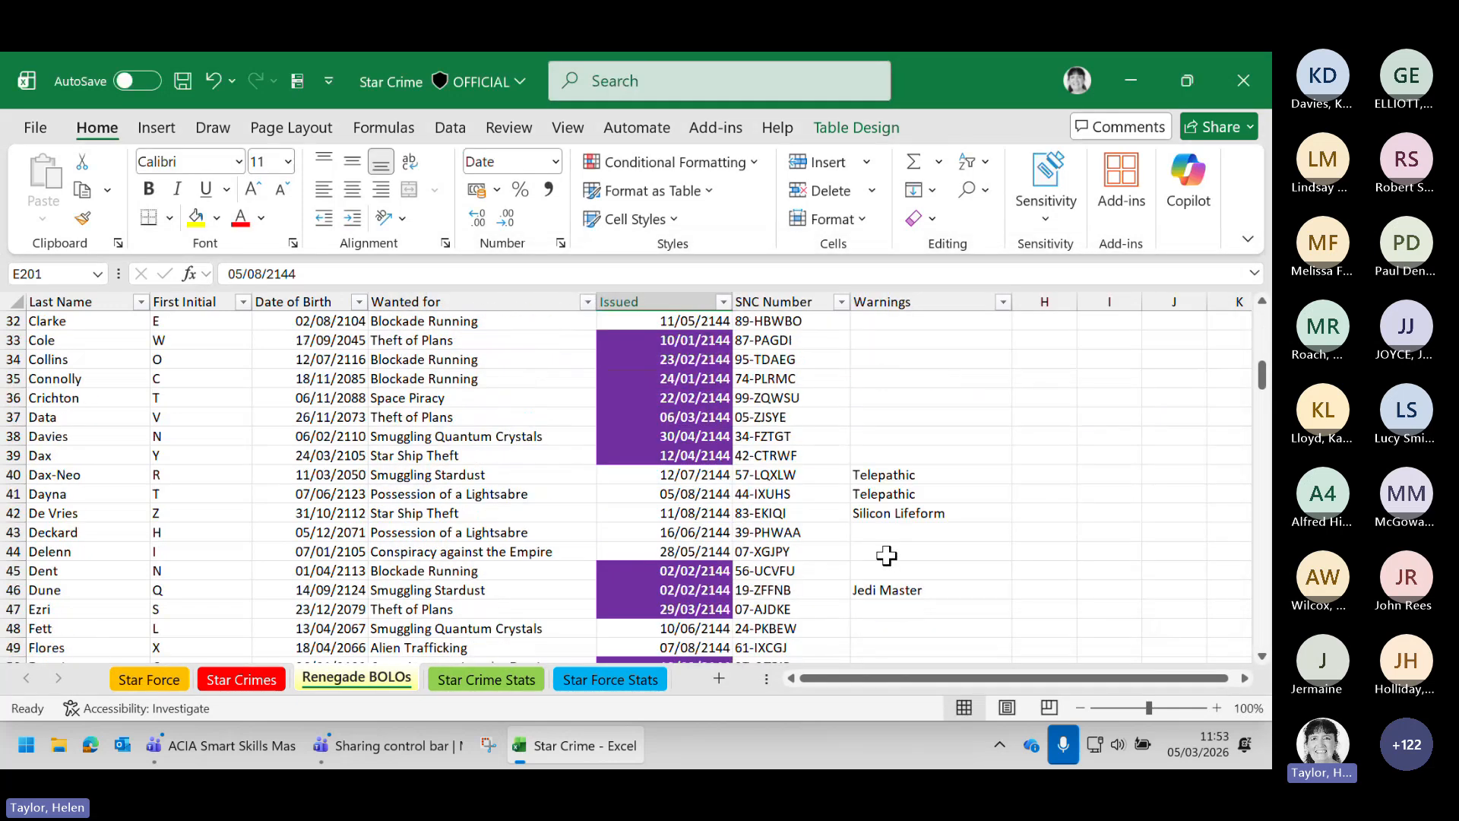
pyautogui.scroll(-20, 887, 556)
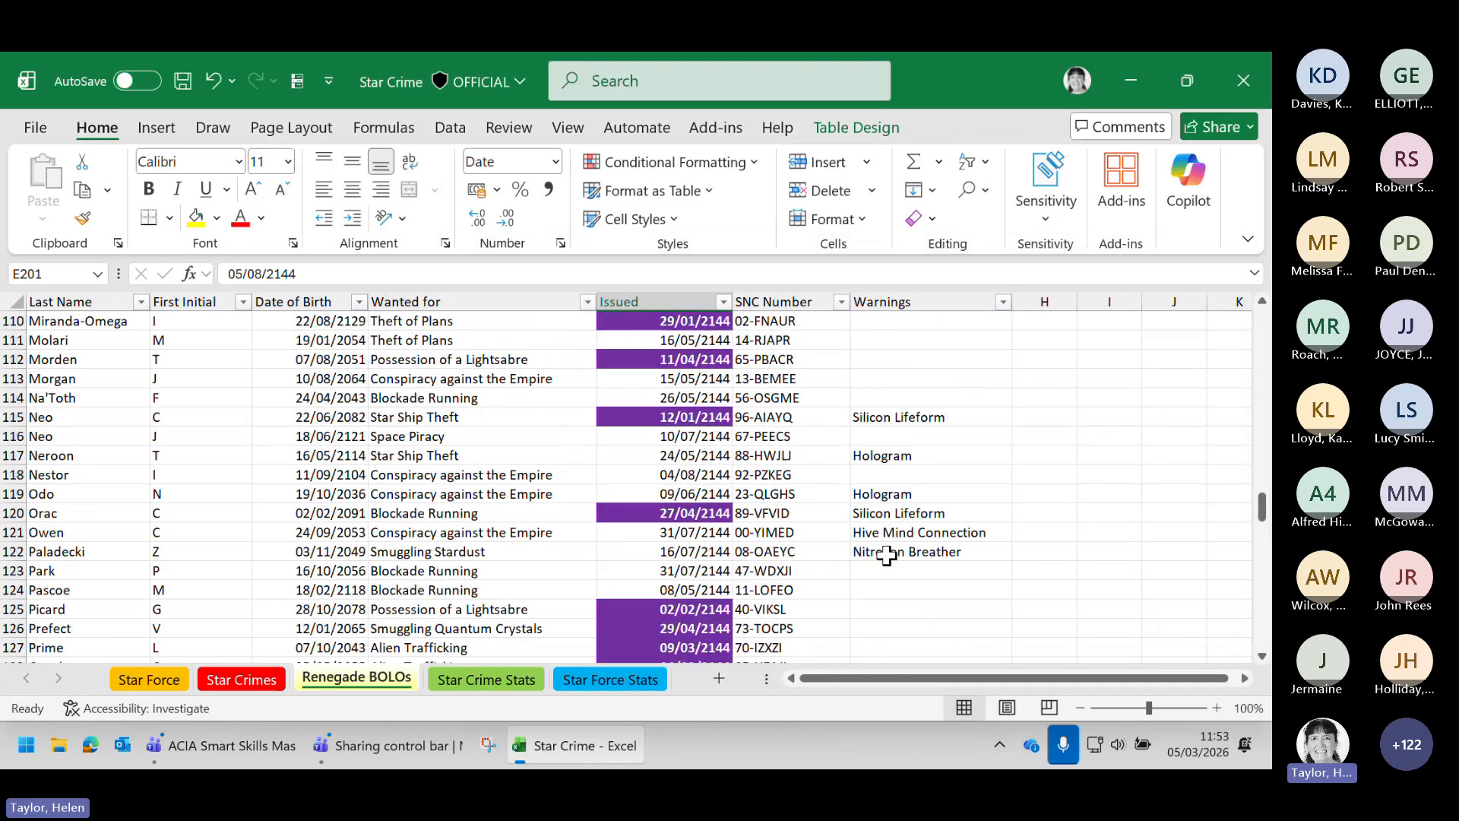
pyautogui.scroll(-13, 887, 555)
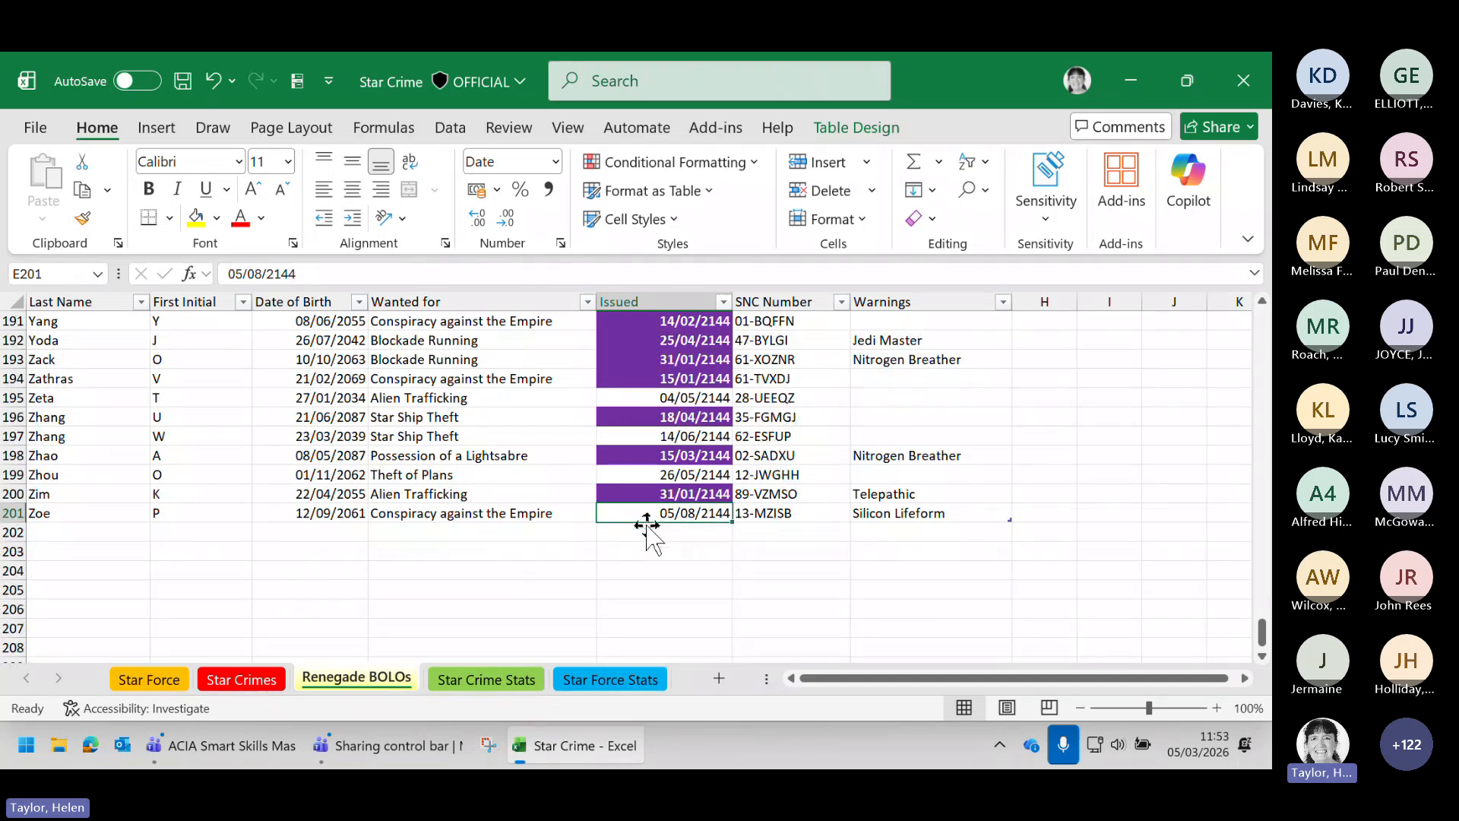
pyautogui.write('01/04/2')
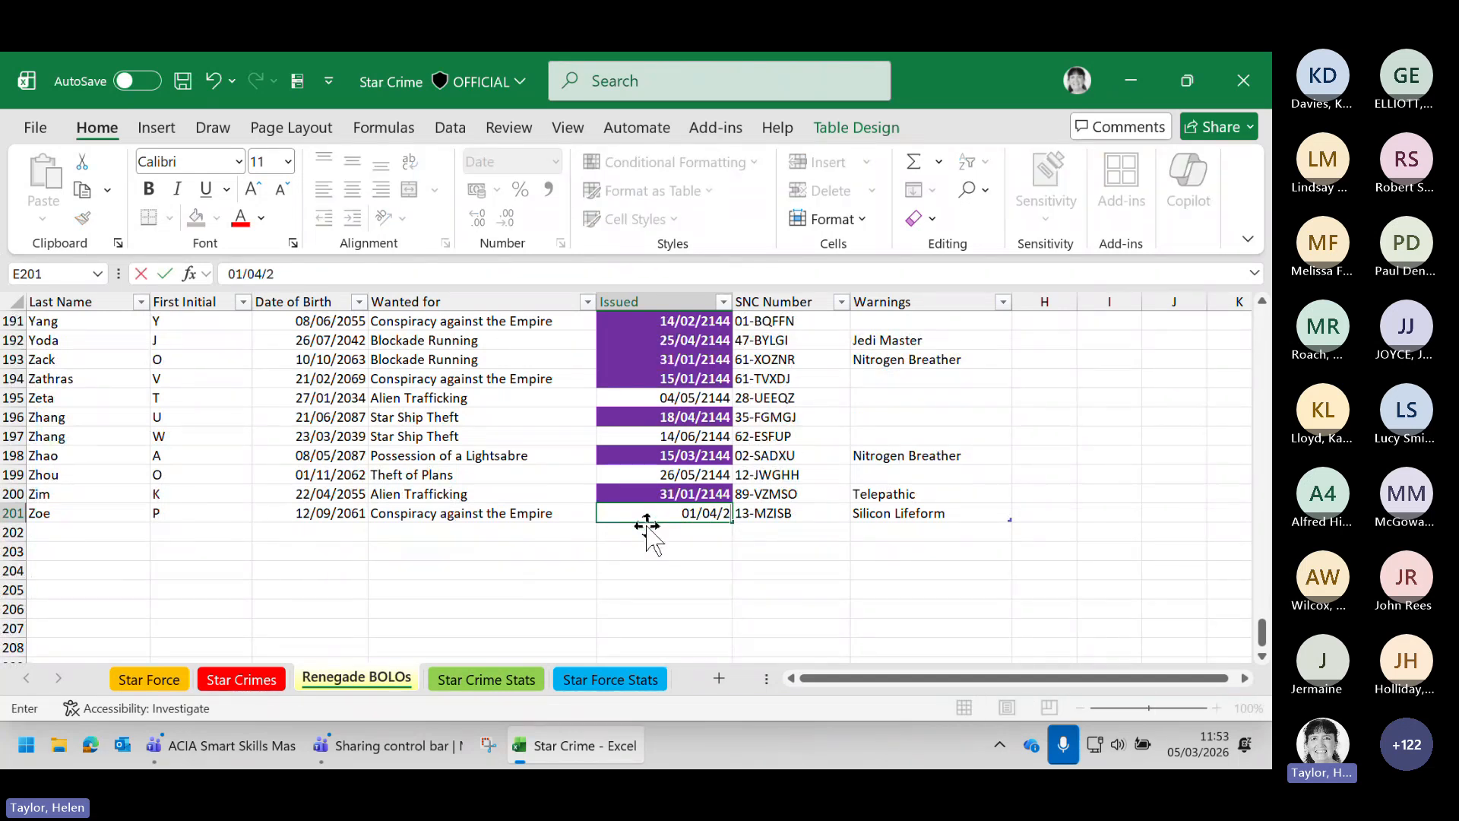
pyautogui.write('15')
pyautogui.press('BackSpace')
pyautogui.write('44')
pyautogui.press('Return')
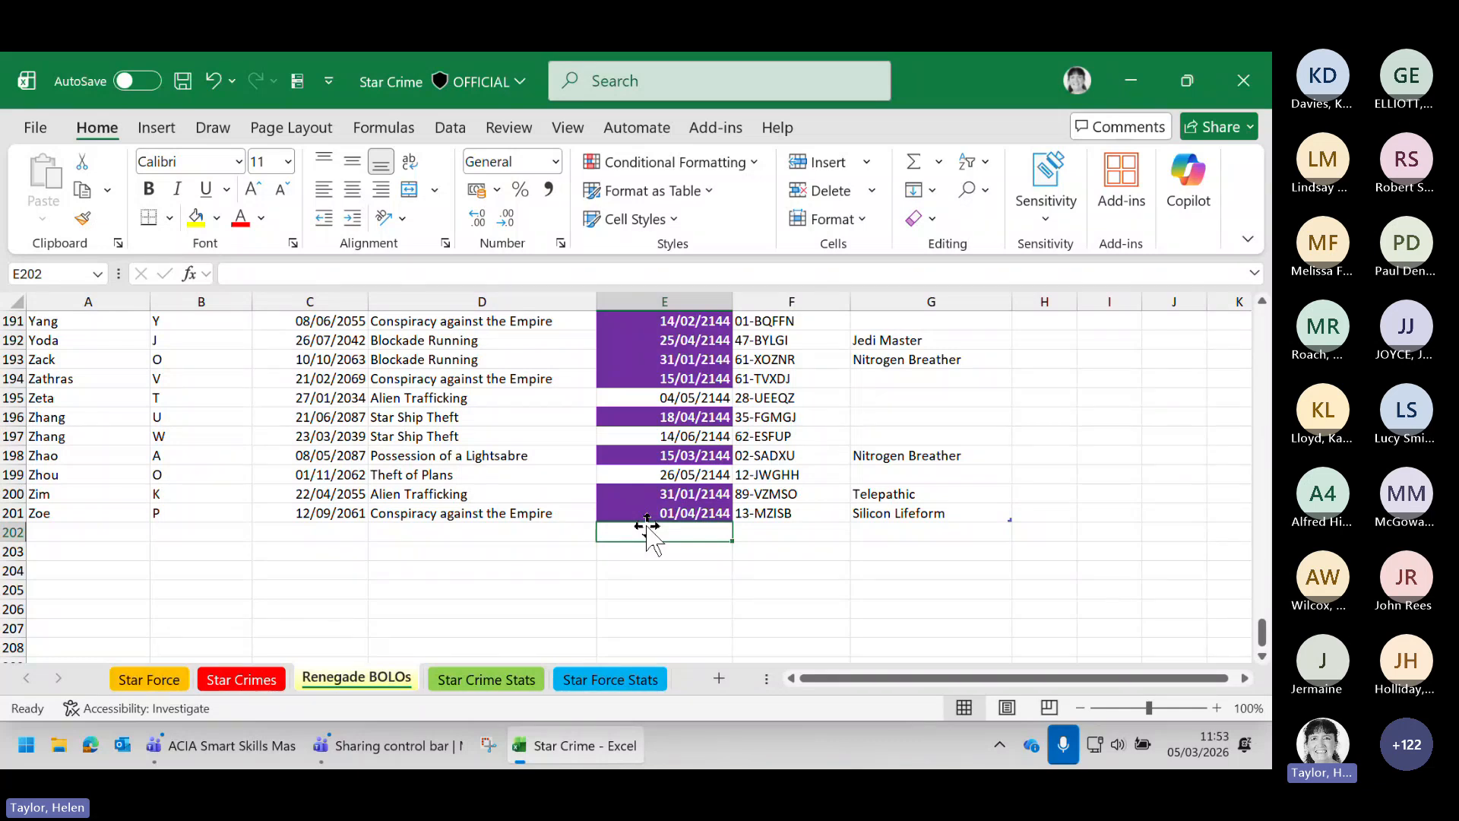
# Create a column chart on its own sheet from the Star Force Stats data in A1:G4, and deselect the chart
pyautogui.click(620, 678)
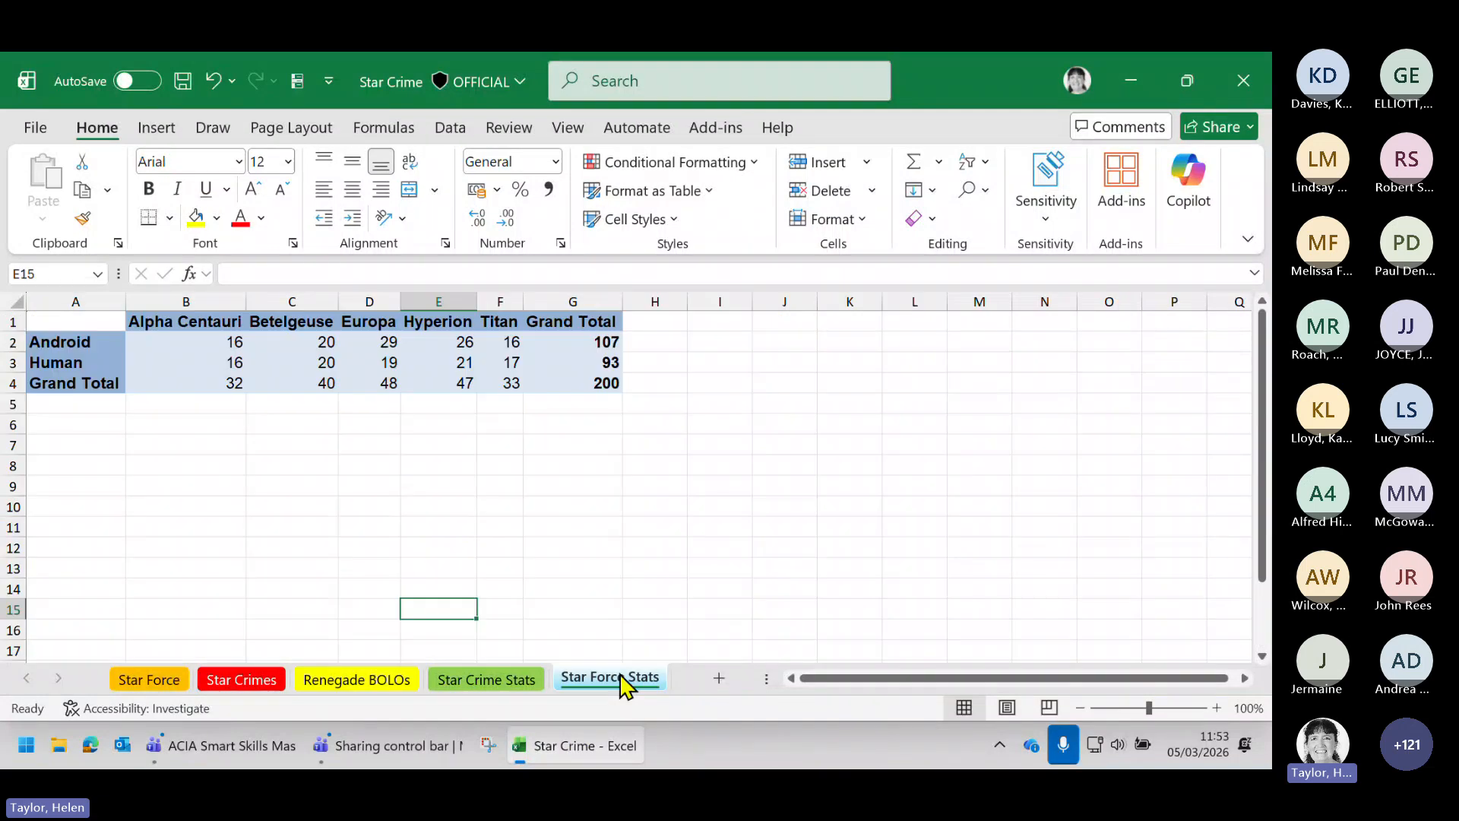
pyautogui.click(209, 439)
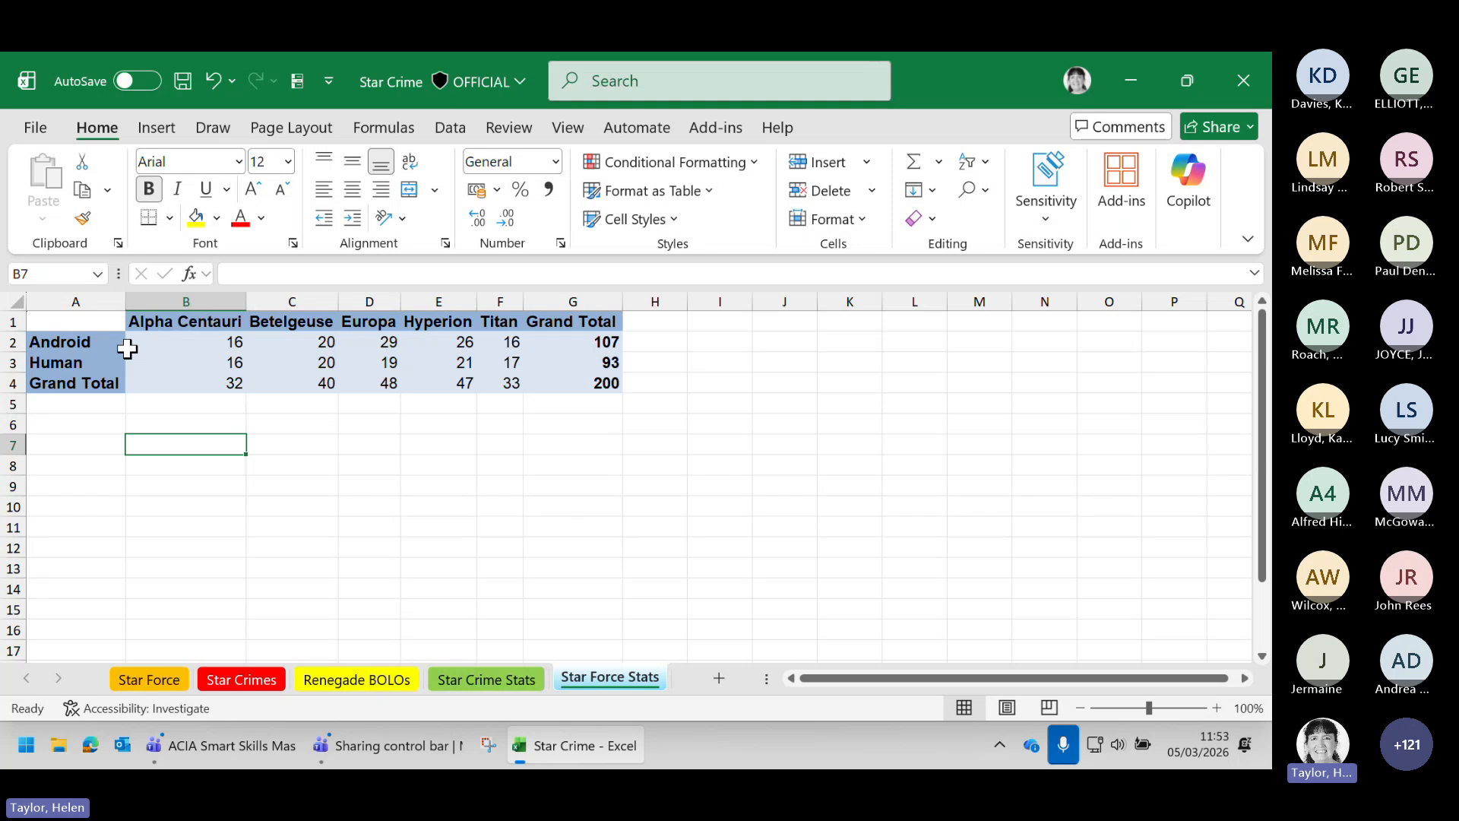
pyautogui.moveTo(107, 325); pyautogui.dragTo(568, 387)
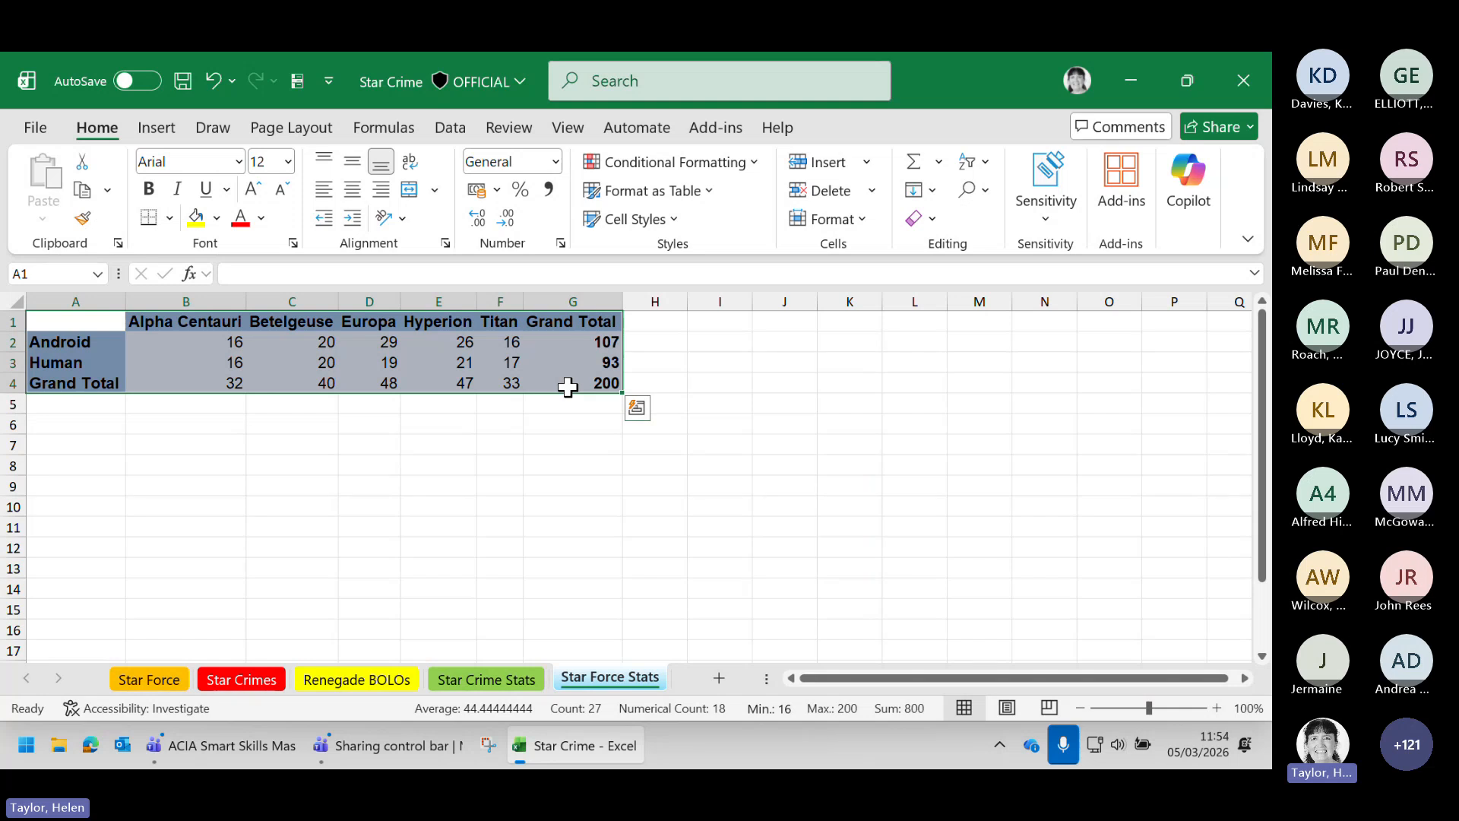
pyautogui.press('F11')
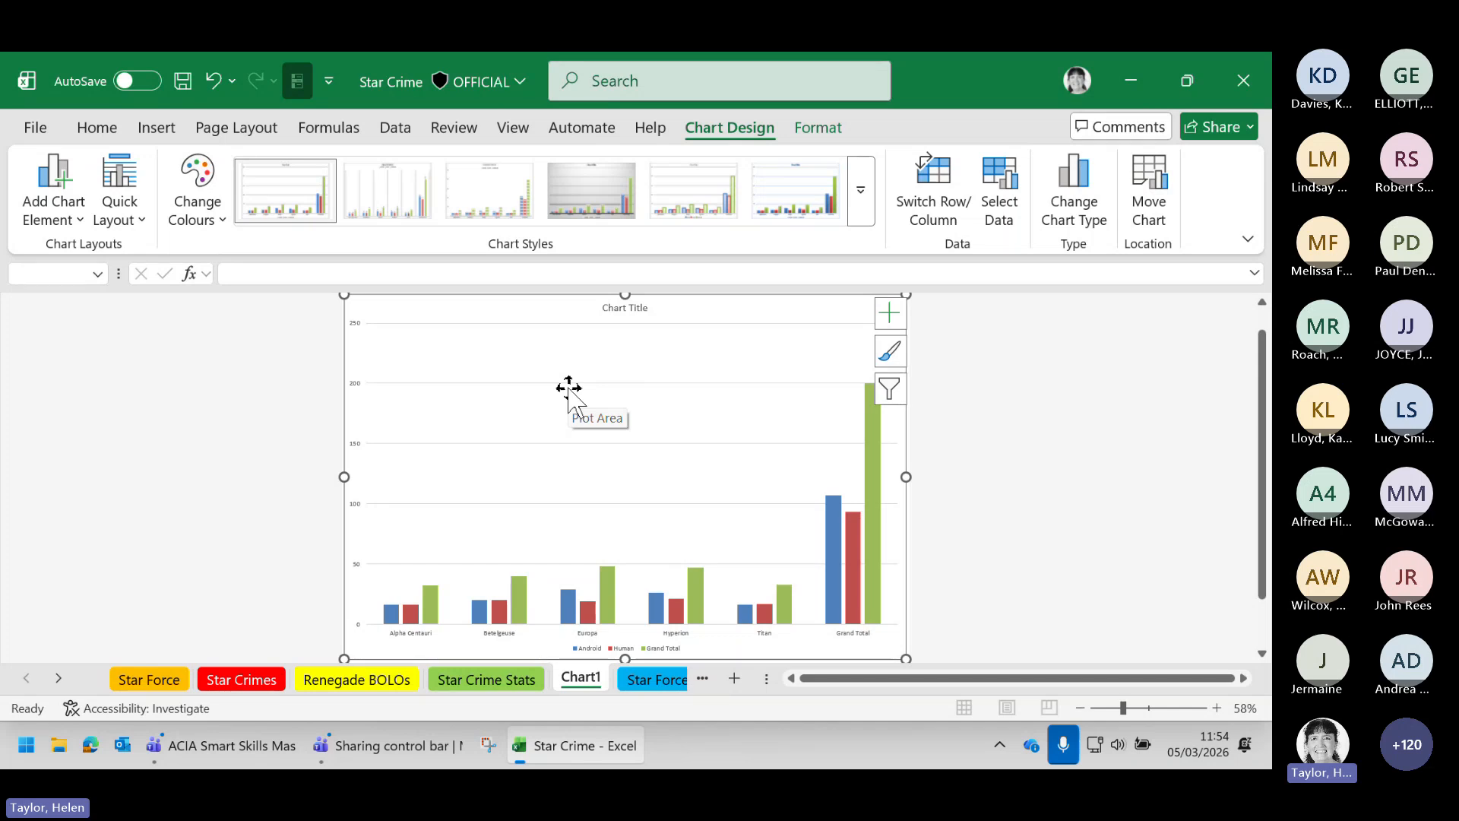
pyautogui.click(1023, 466)
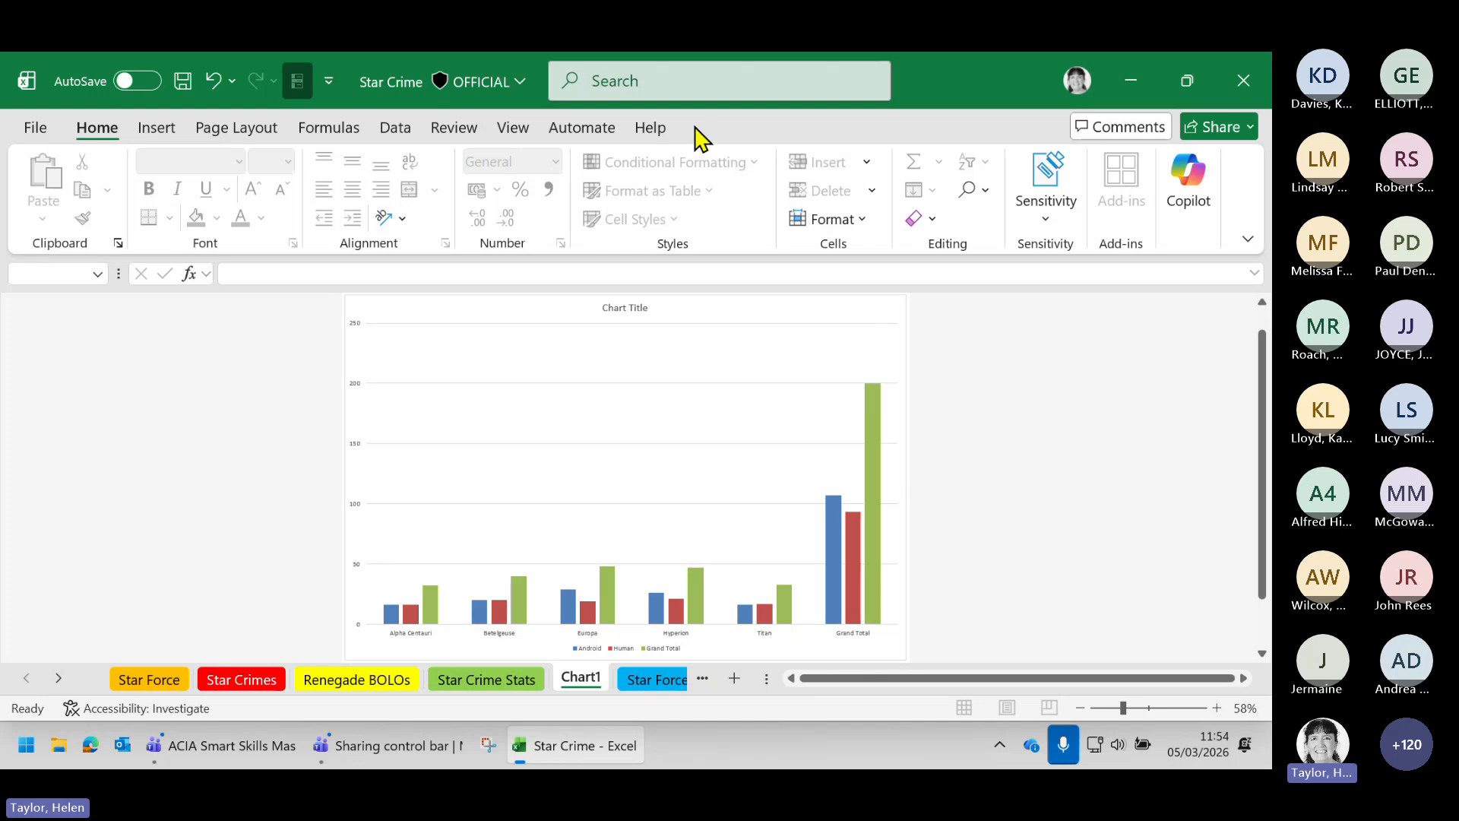
# Select the column chart and preview its available quick layouts, colour schemes and chart elements
pyautogui.click(647, 411)
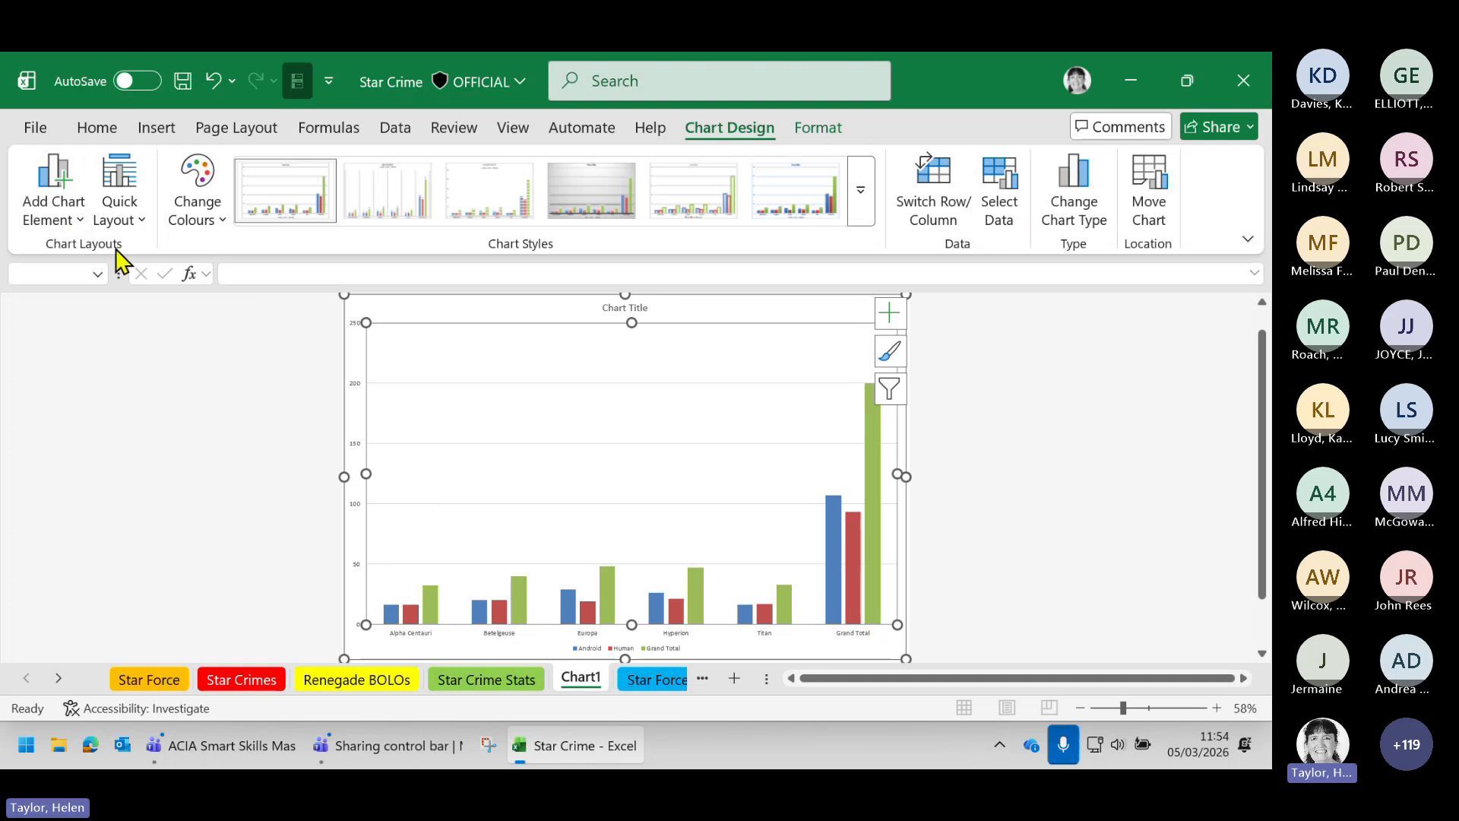
pyautogui.click(122, 206)
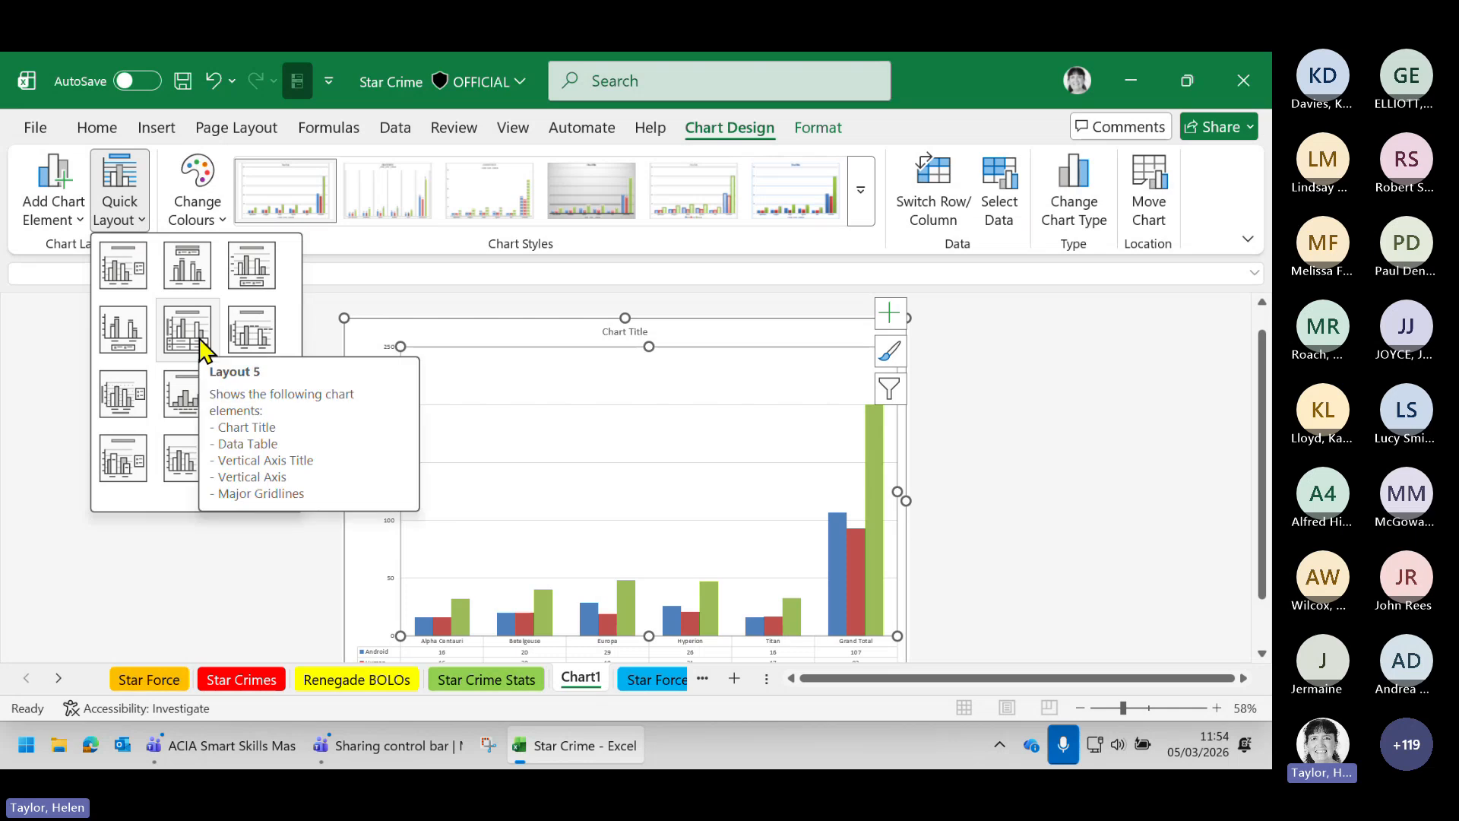
pyautogui.click(984, 449)
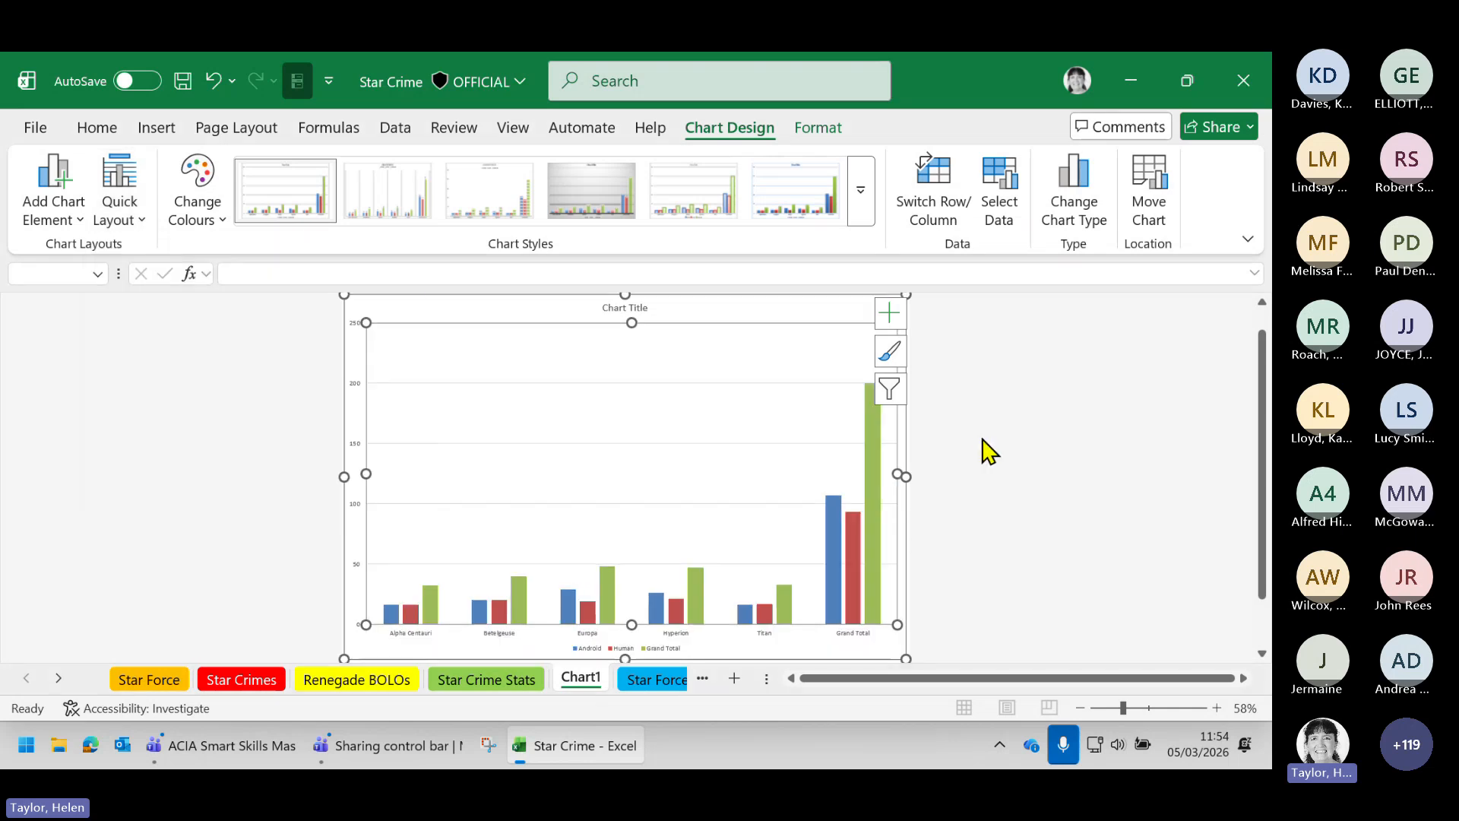
pyautogui.click(213, 225)
pyautogui.click(114, 334)
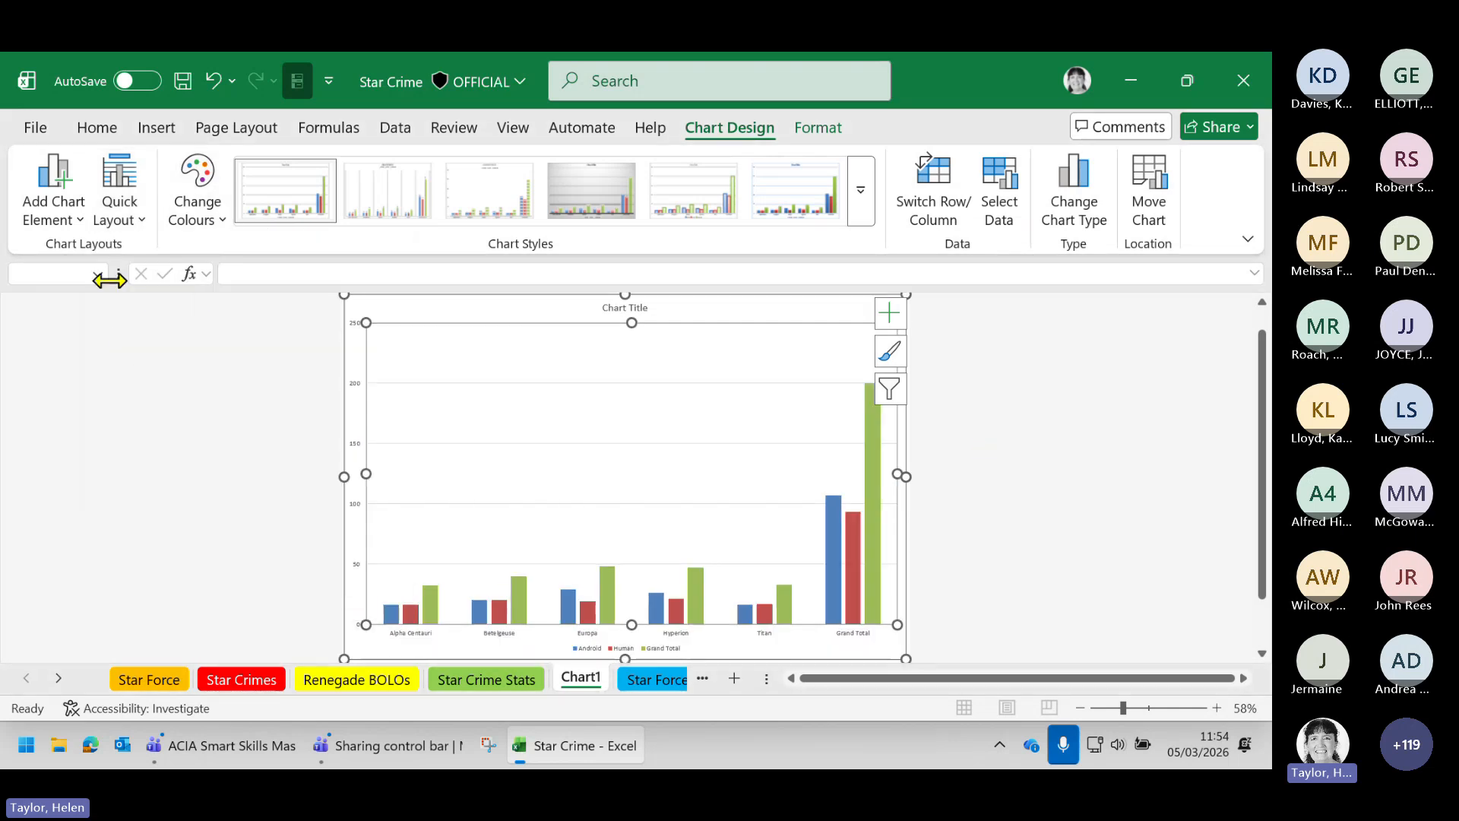
pyautogui.click(65, 236)
pyautogui.click(235, 378)
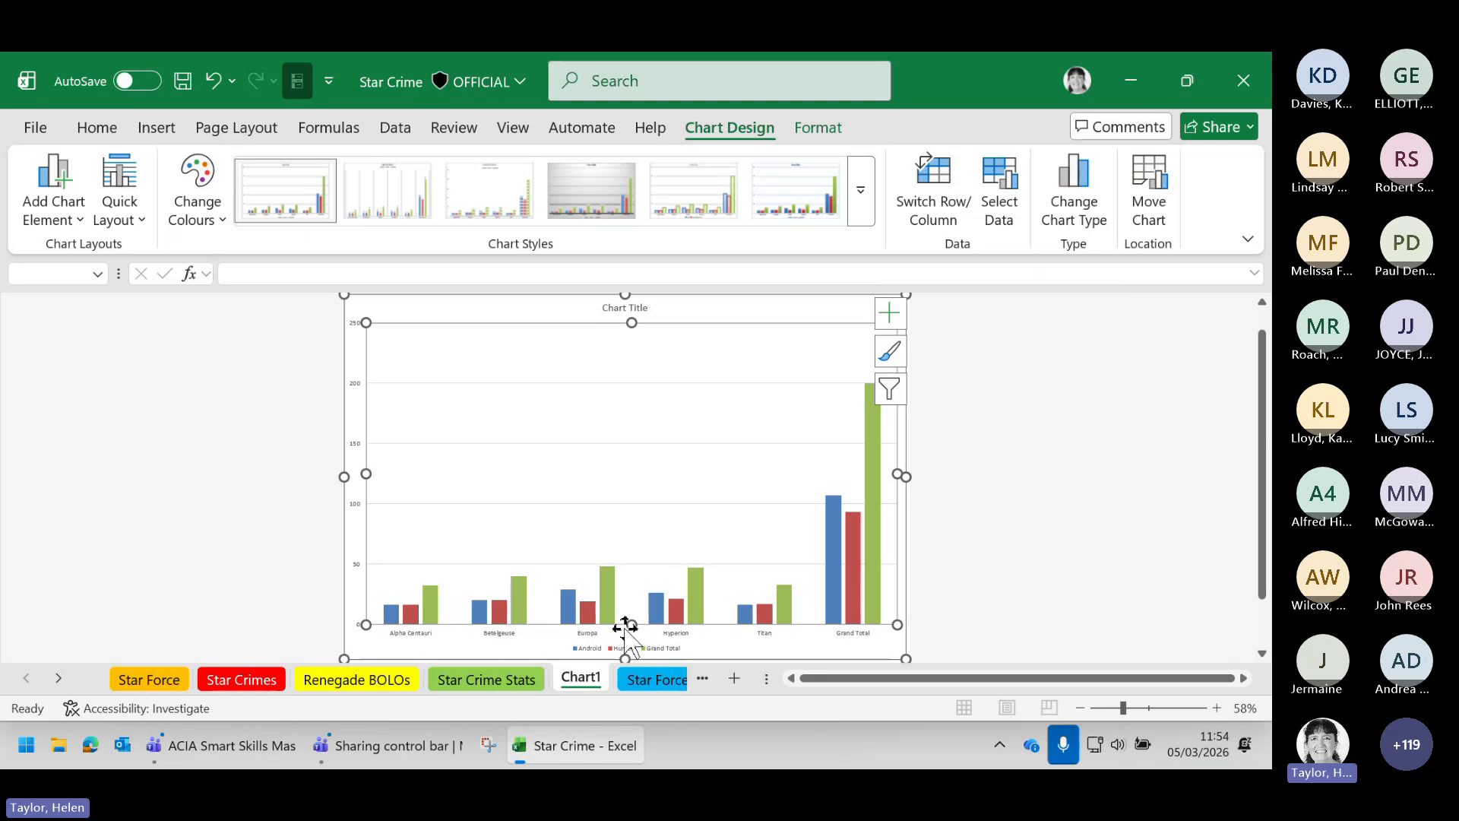
# Switch the chart's rows and columns, and exclude Grand Total from both its series and its category labels
pyautogui.click(927, 217)
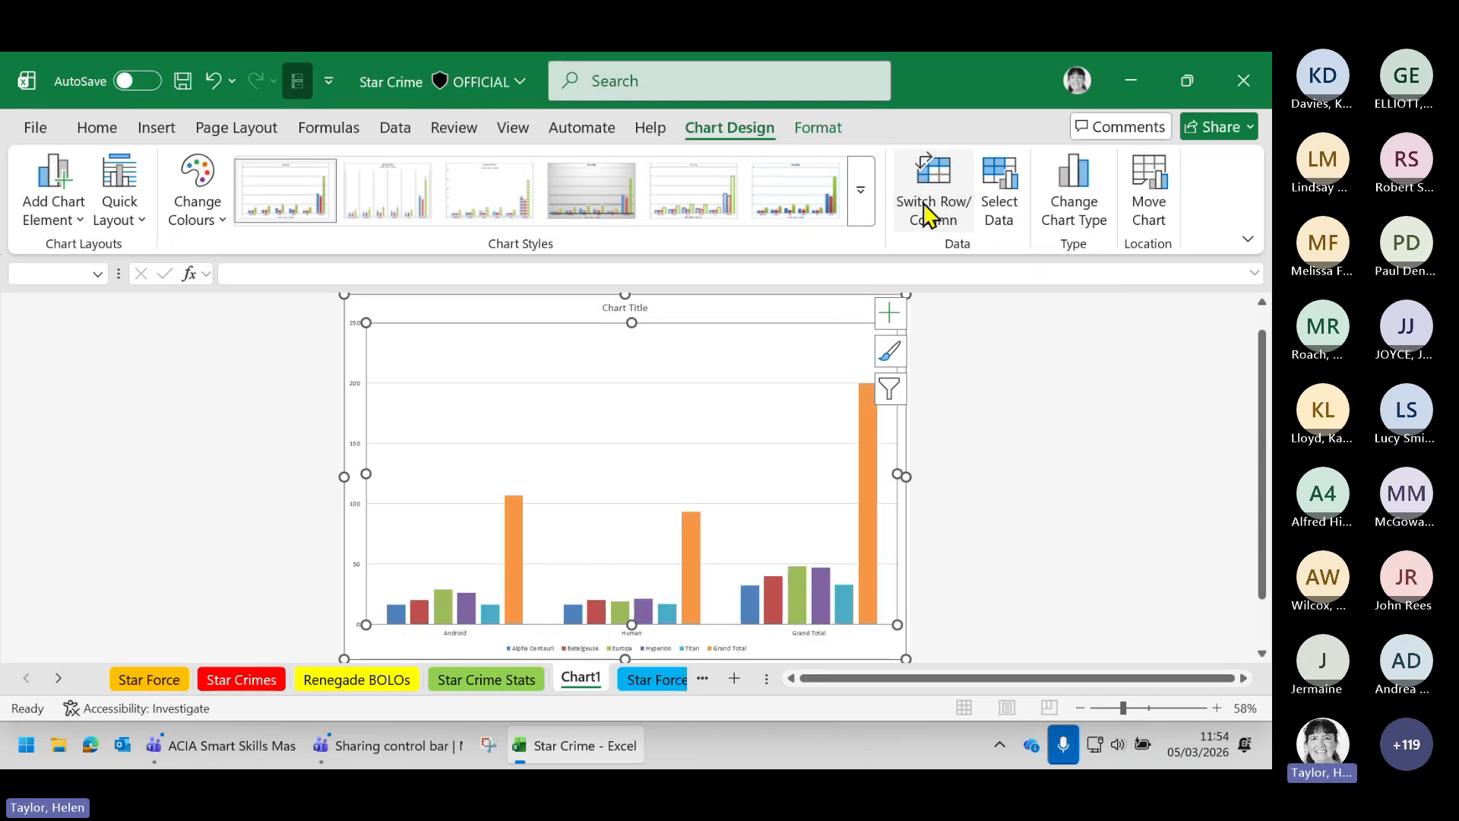
pyautogui.click(1000, 199)
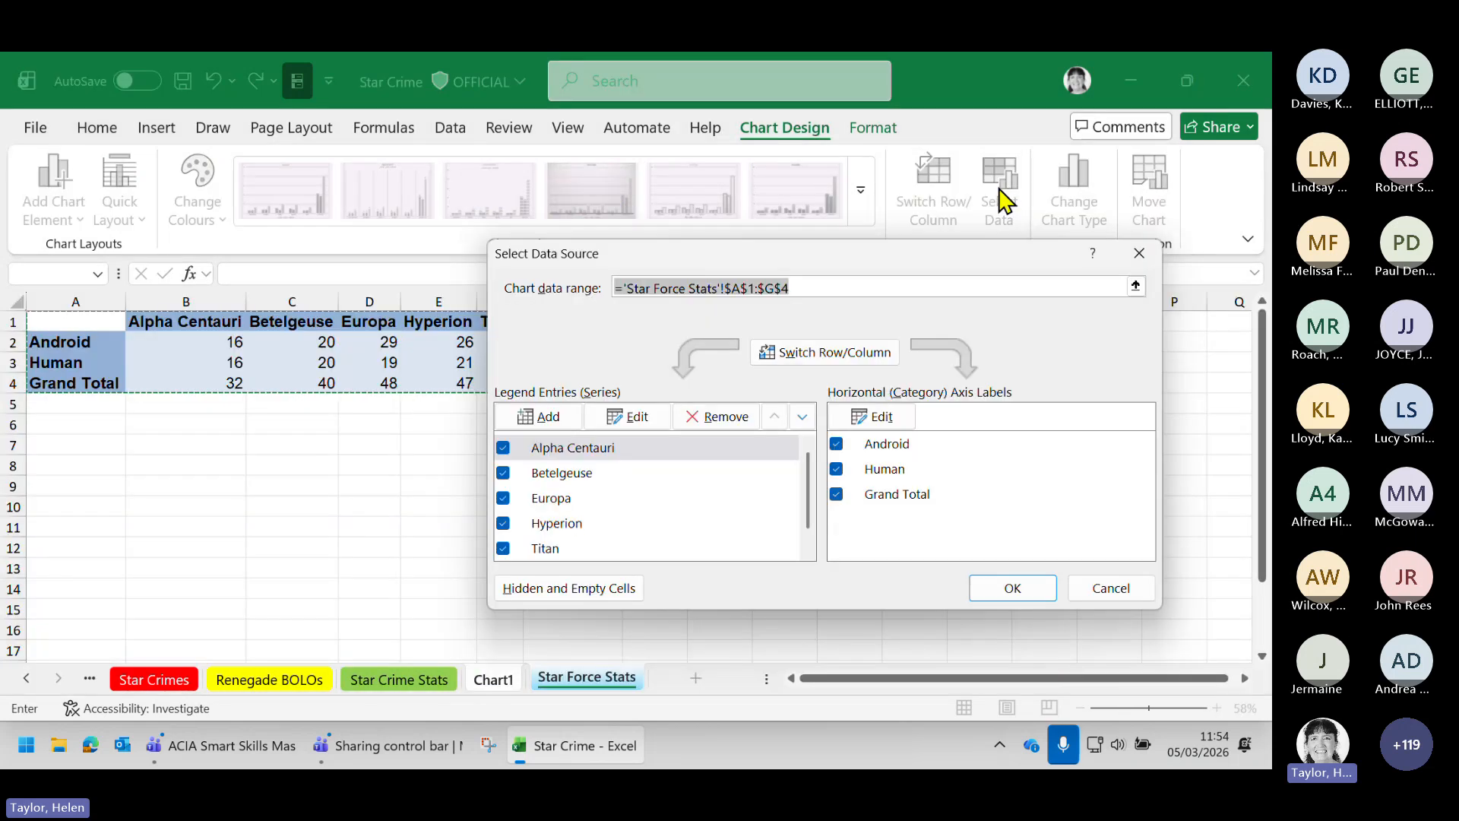
pyautogui.click(836, 494)
pyautogui.scroll(-1, 661, 538)
pyautogui.click(554, 550)
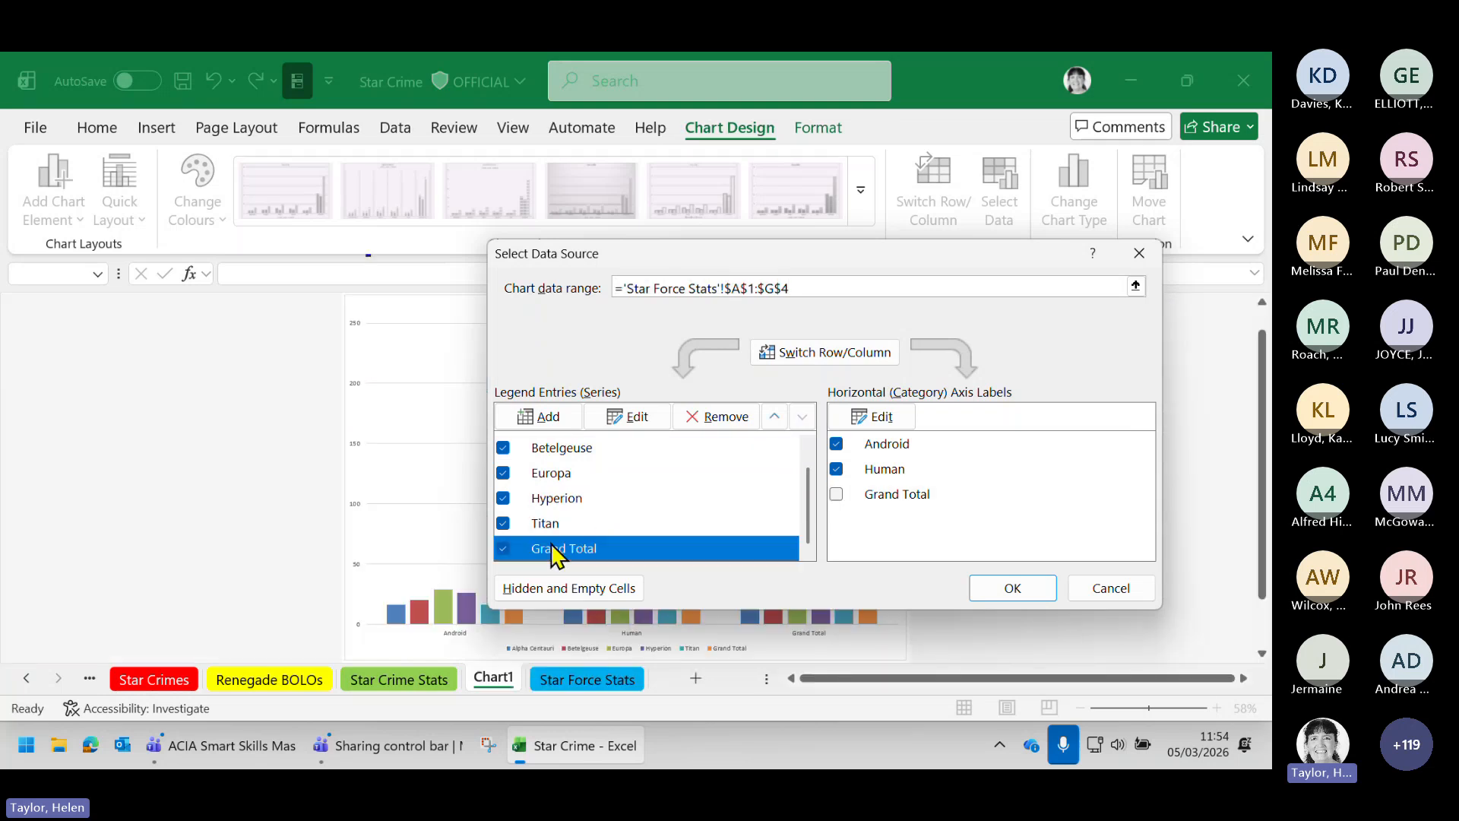
pyautogui.click(504, 549)
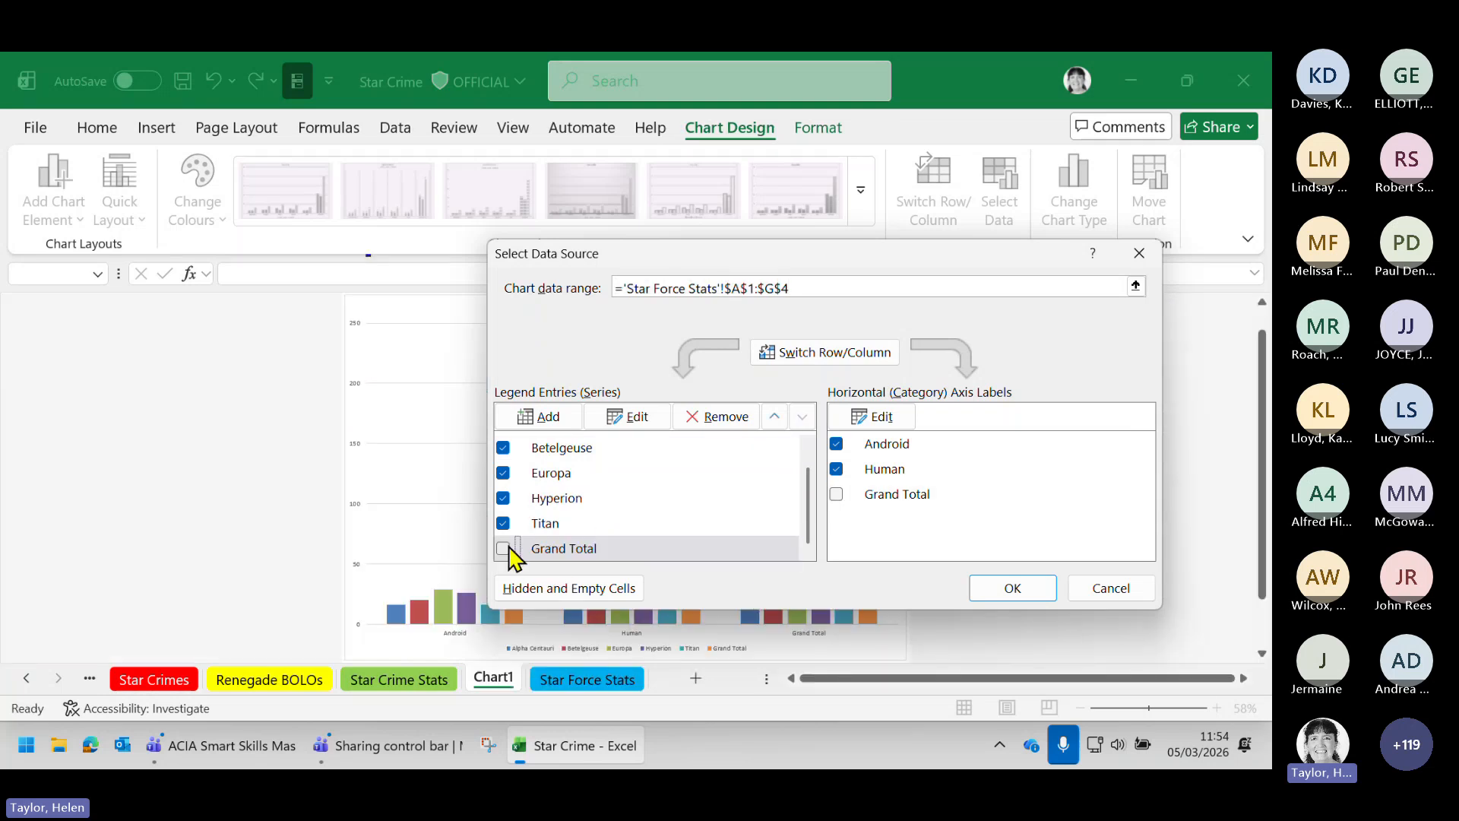
pyautogui.click(1011, 597)
pyautogui.click(1011, 523)
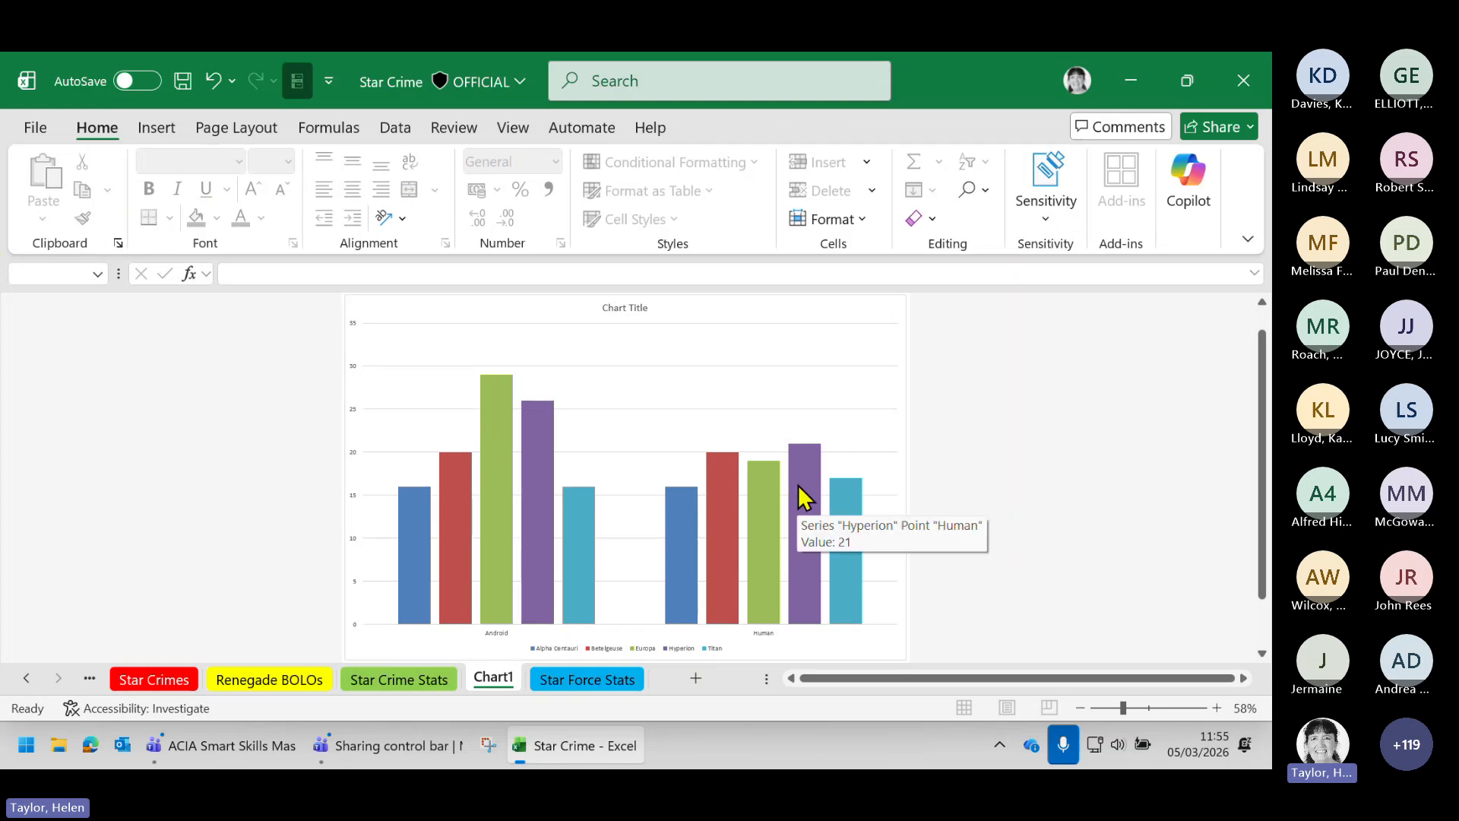
# Fill only the Hyperion column of the Android group with yellow and deselect the chart
pyautogui.click(542, 443)
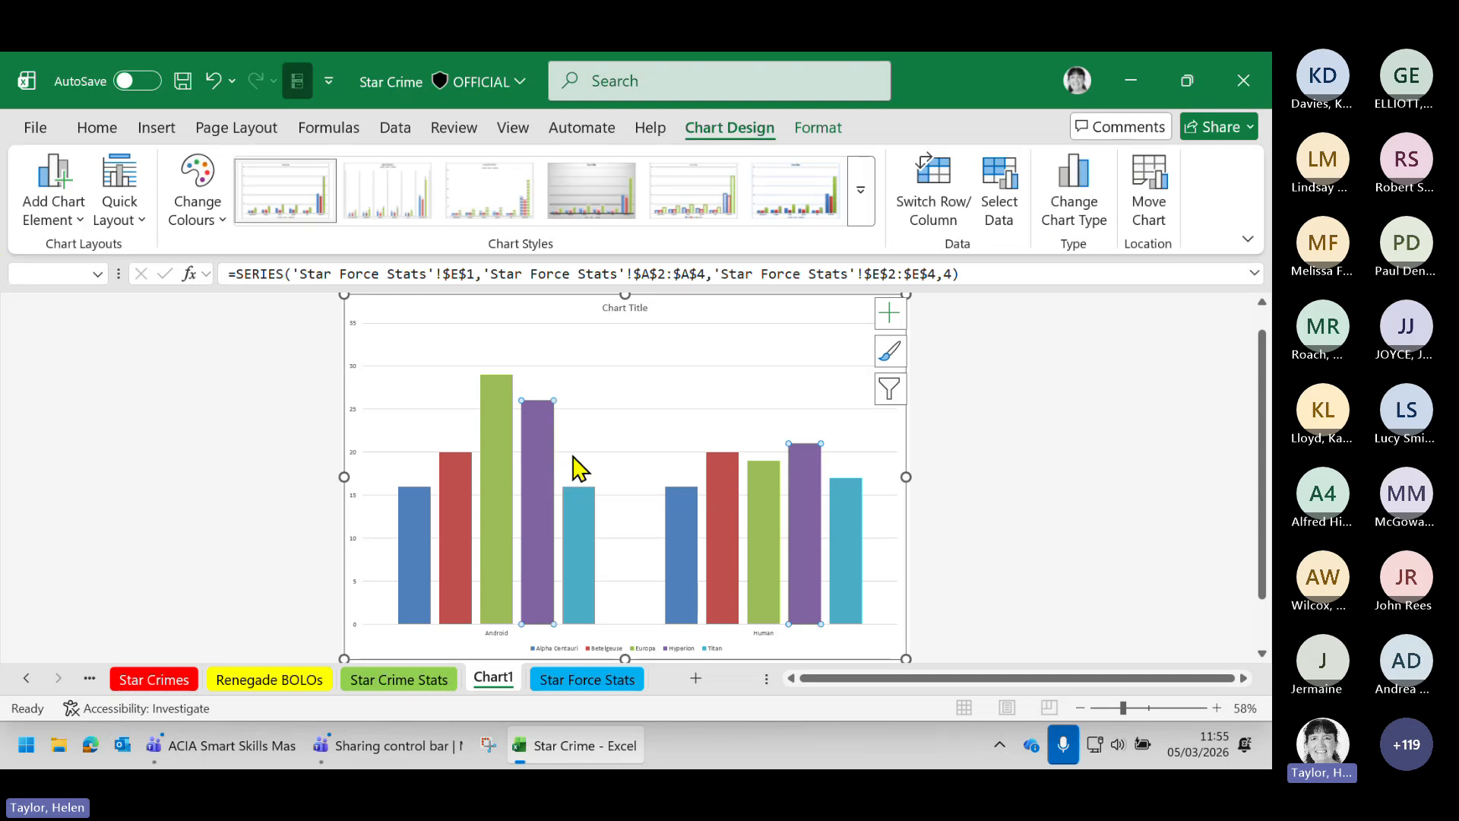
pyautogui.click(544, 431)
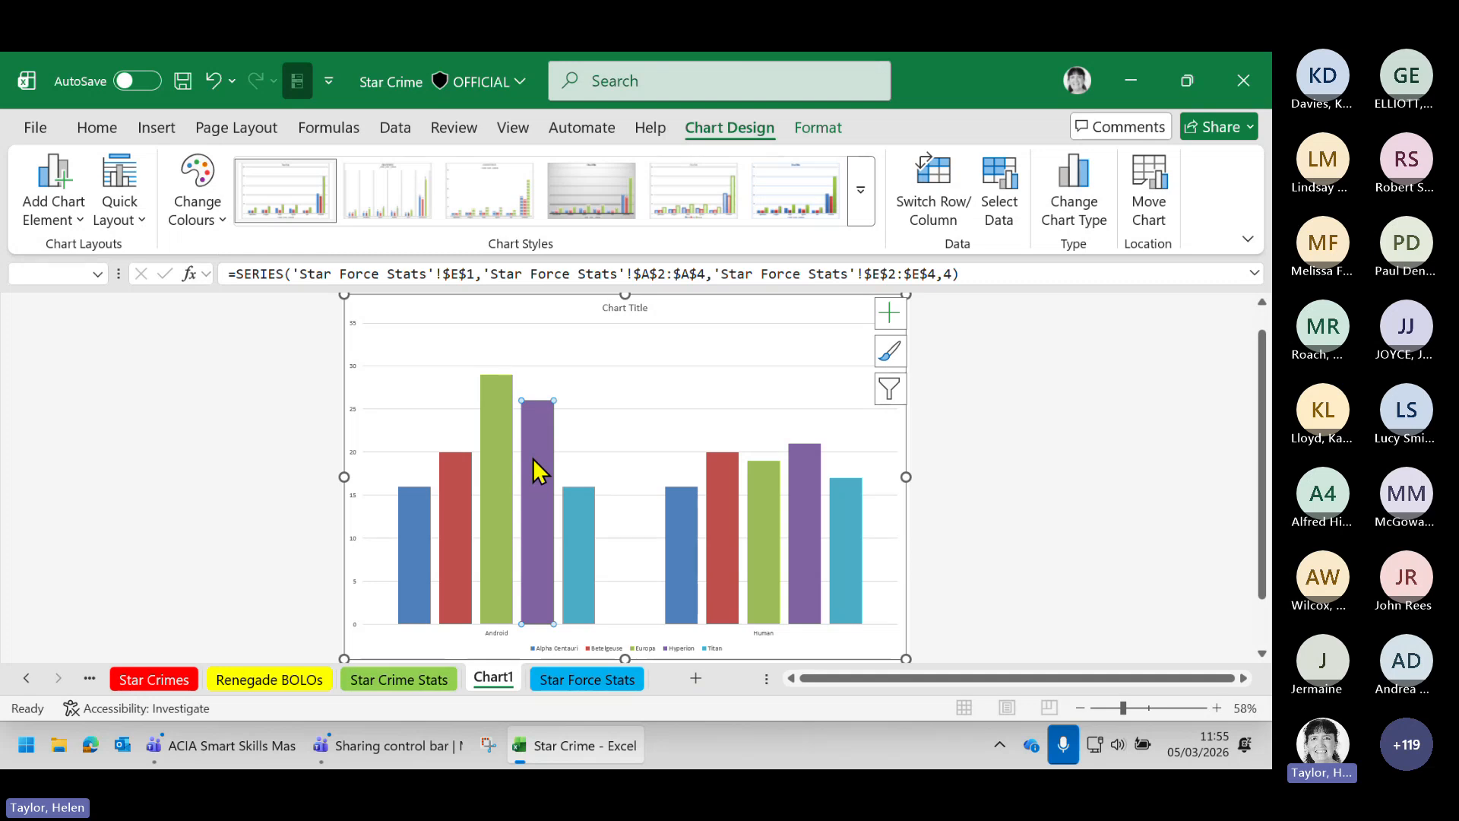
pyautogui.click(102, 128)
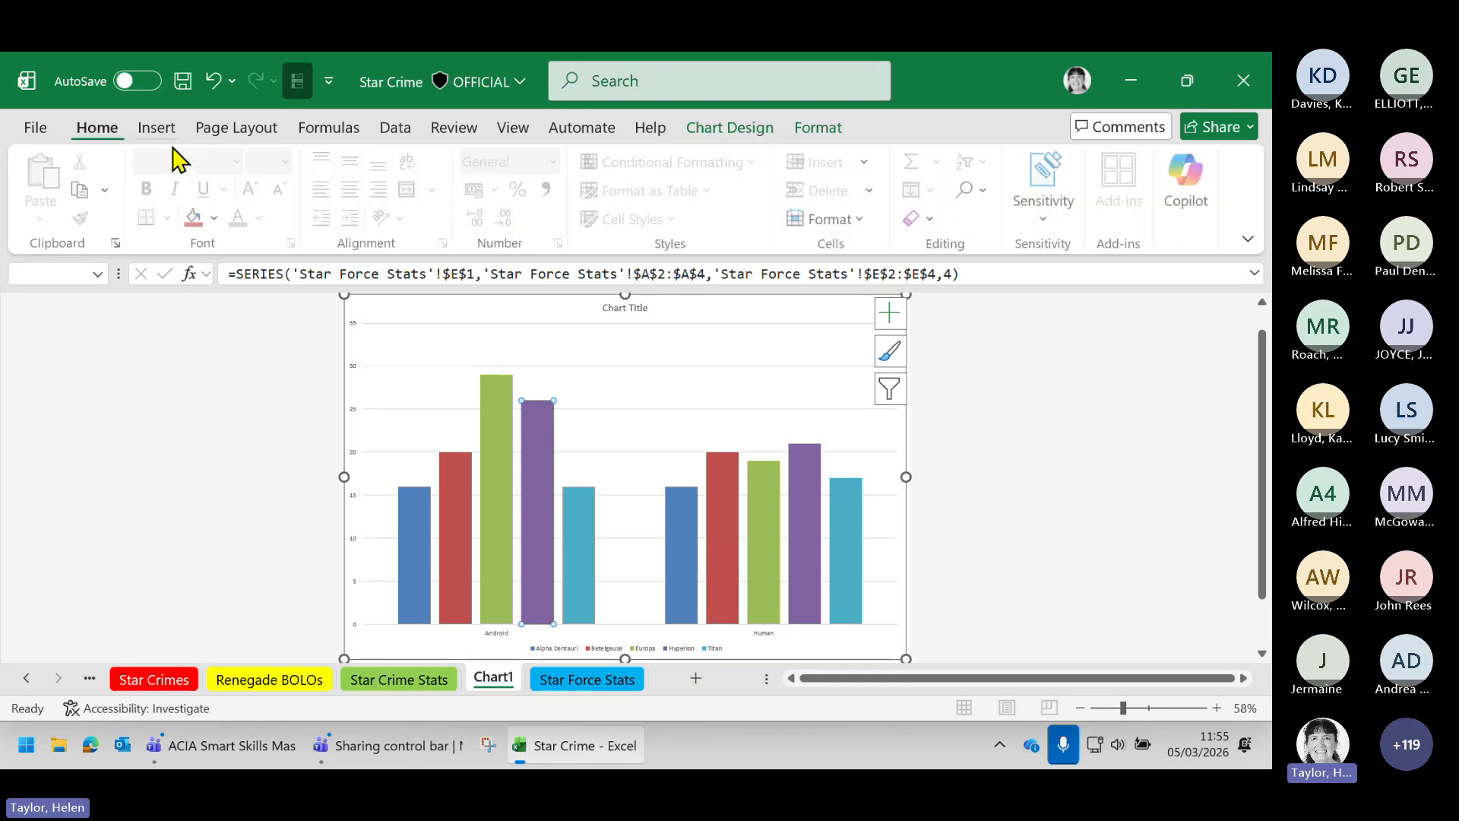
pyautogui.click(217, 218)
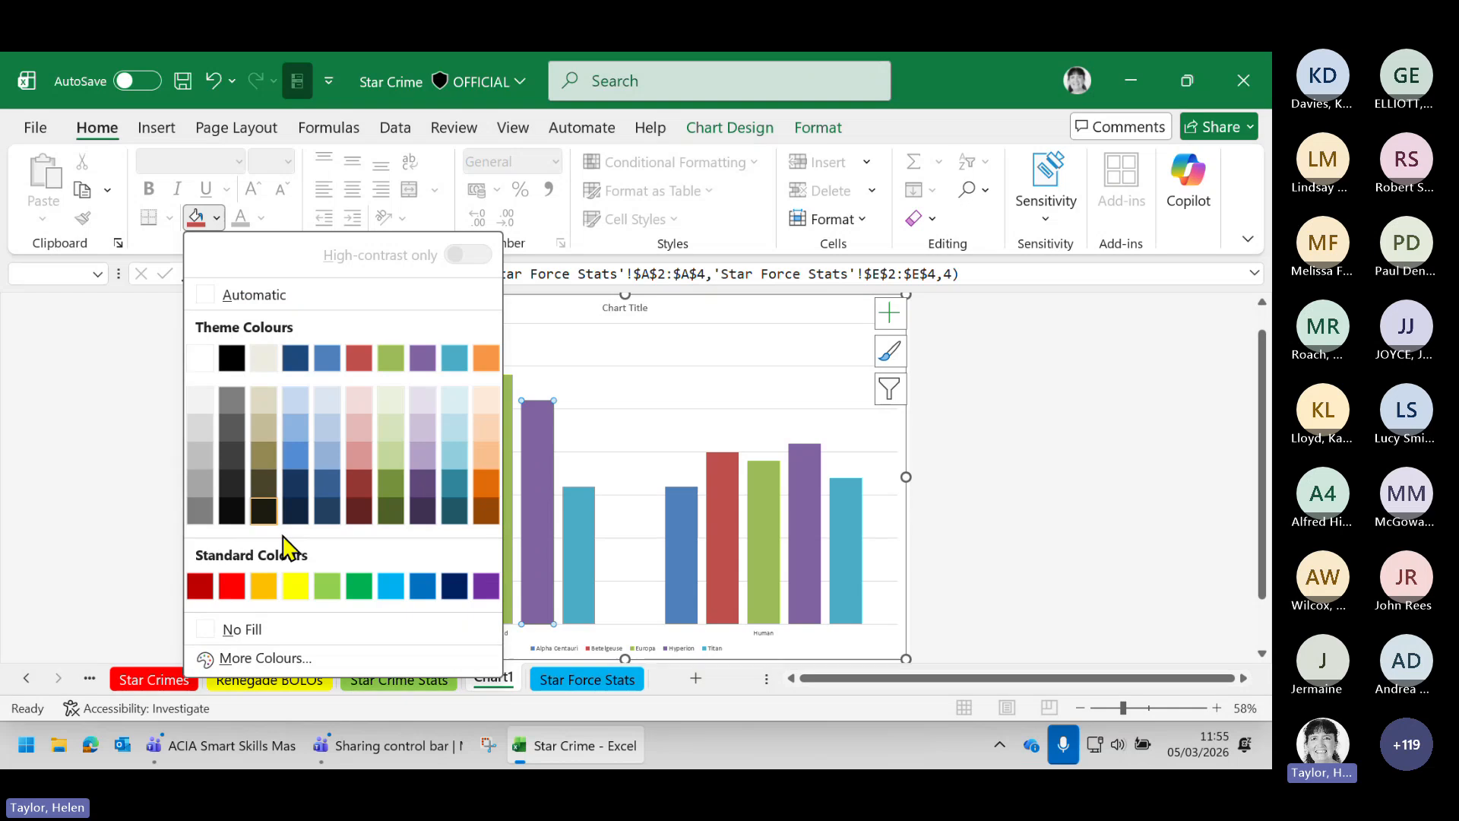
pyautogui.click(296, 586)
pyautogui.click(1054, 416)
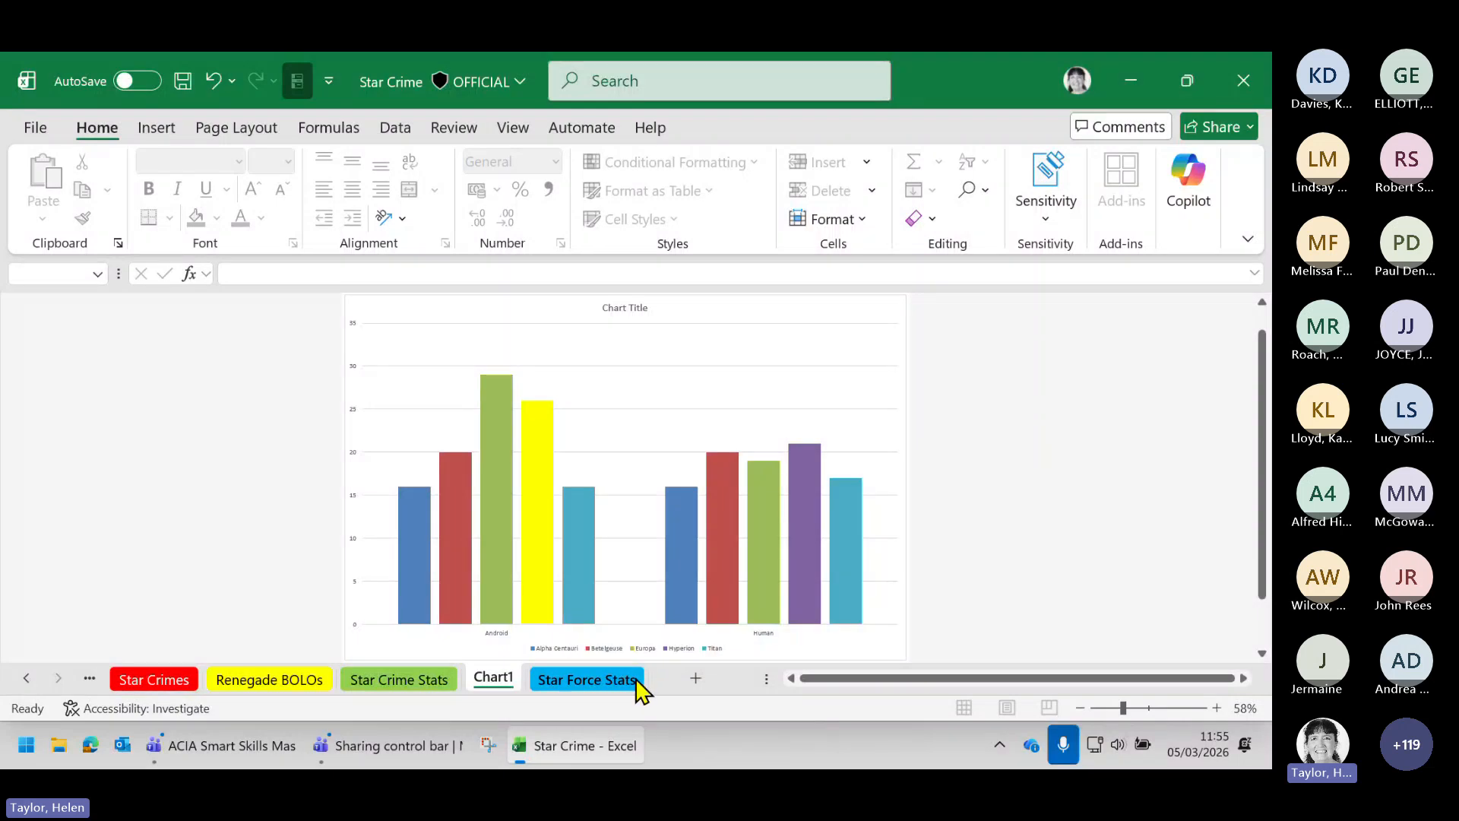
# Copy the range A1:G4 on the Star Force Stats sheet
pyautogui.click(608, 681)
pyautogui.click(330, 447)
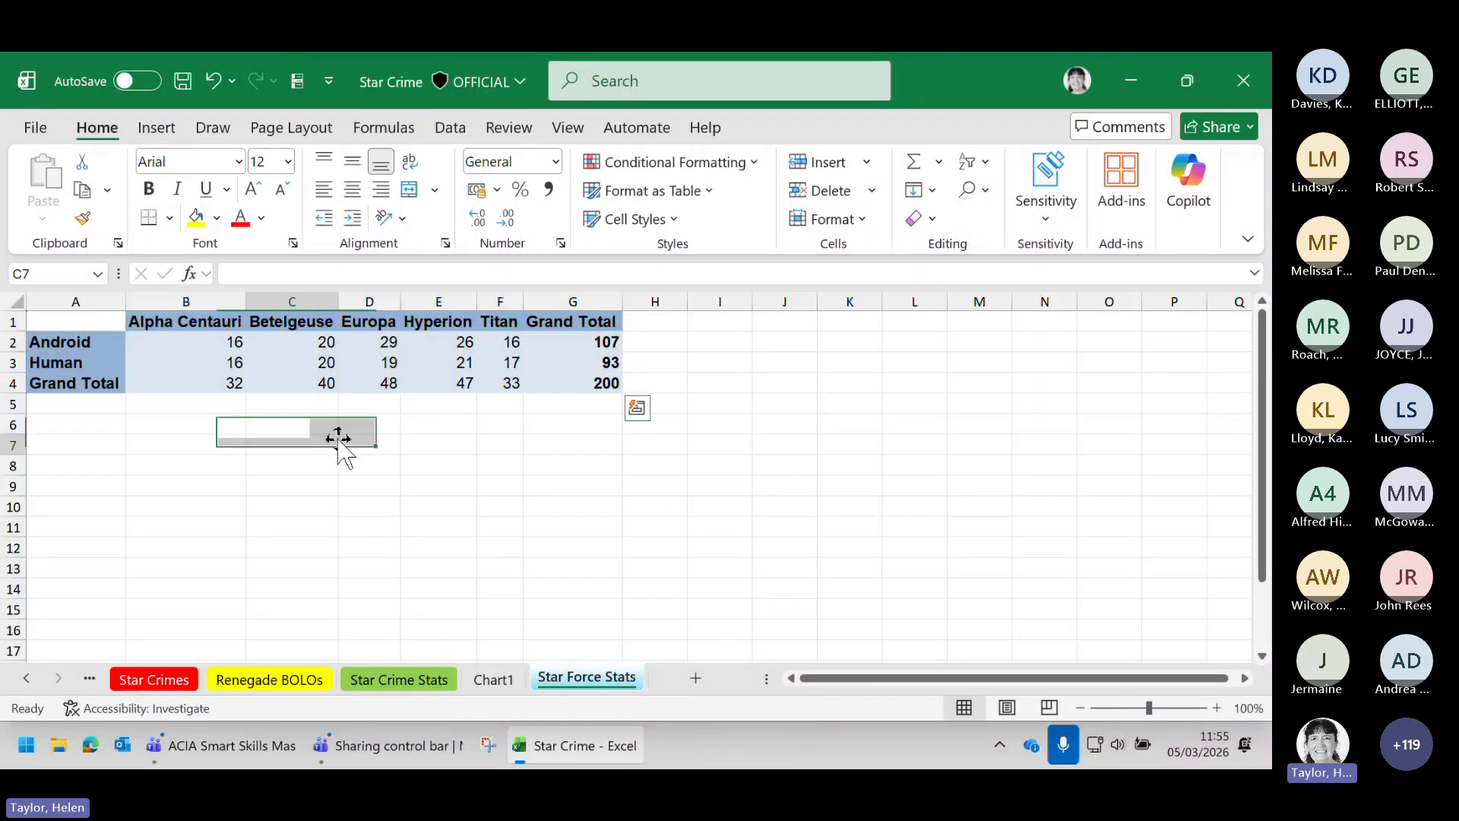
pyautogui.click(55, 319)
pyautogui.keyDown('shift'); pyautogui.click(550, 383); pyautogui.keyUp('shift')
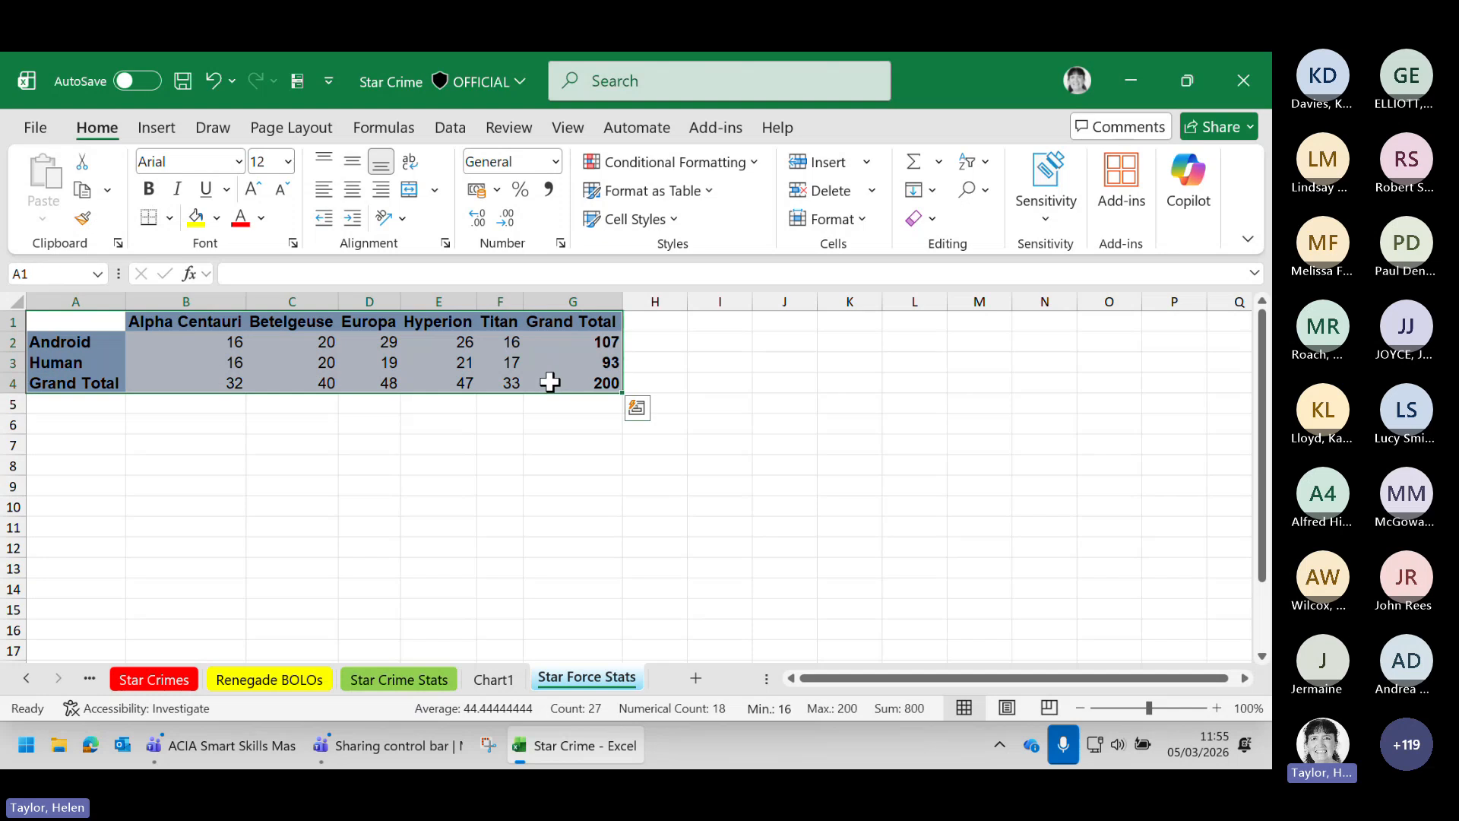
pyautogui.hotkey('ctrl', 'c')
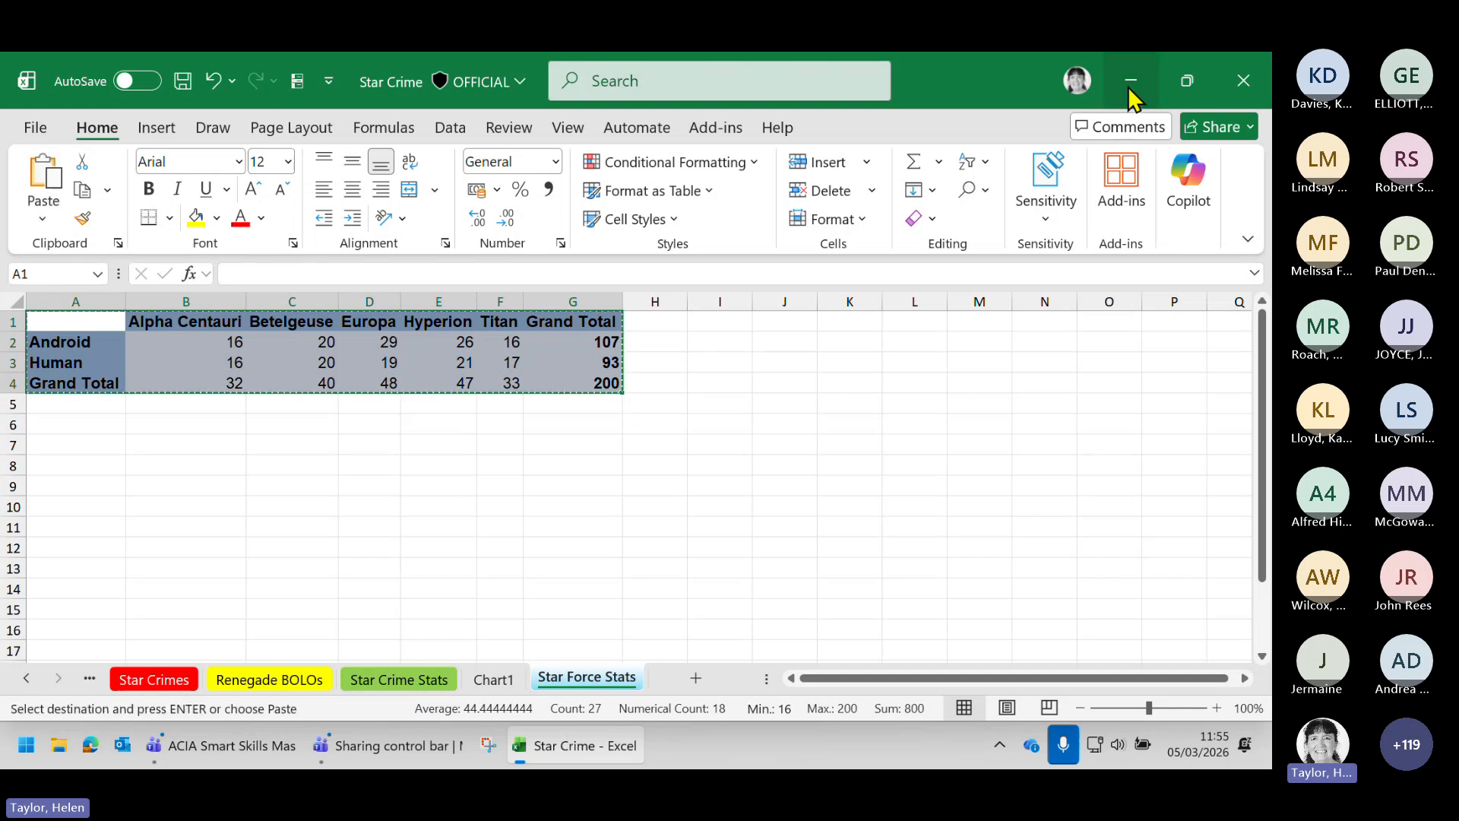
# Minimize the workbook and meeting windows and open the Pasting Demo Word document
pyautogui.click(1132, 87)
pyautogui.click(1146, 72)
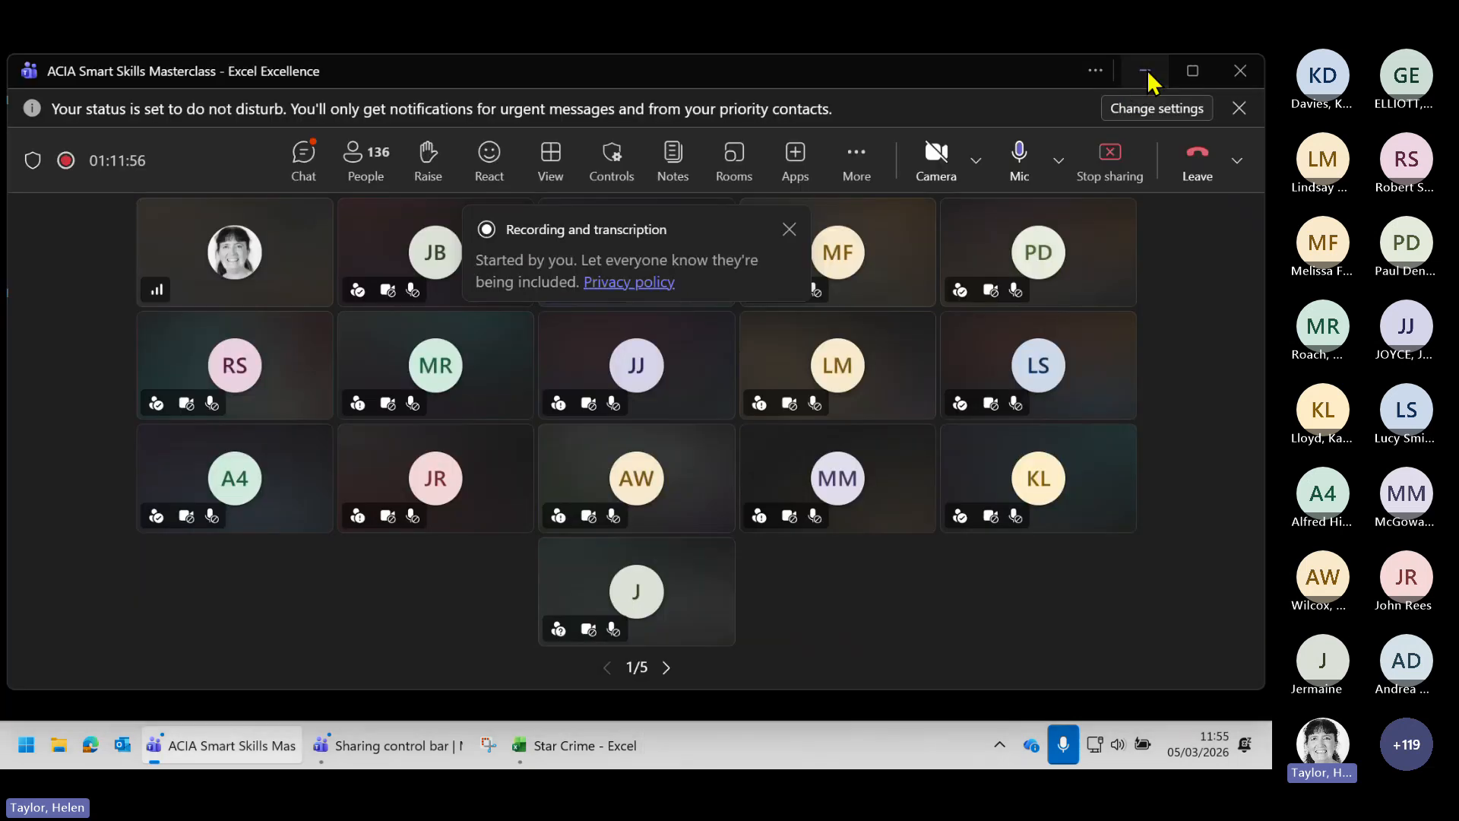
pyautogui.doubleClick(564, 342)
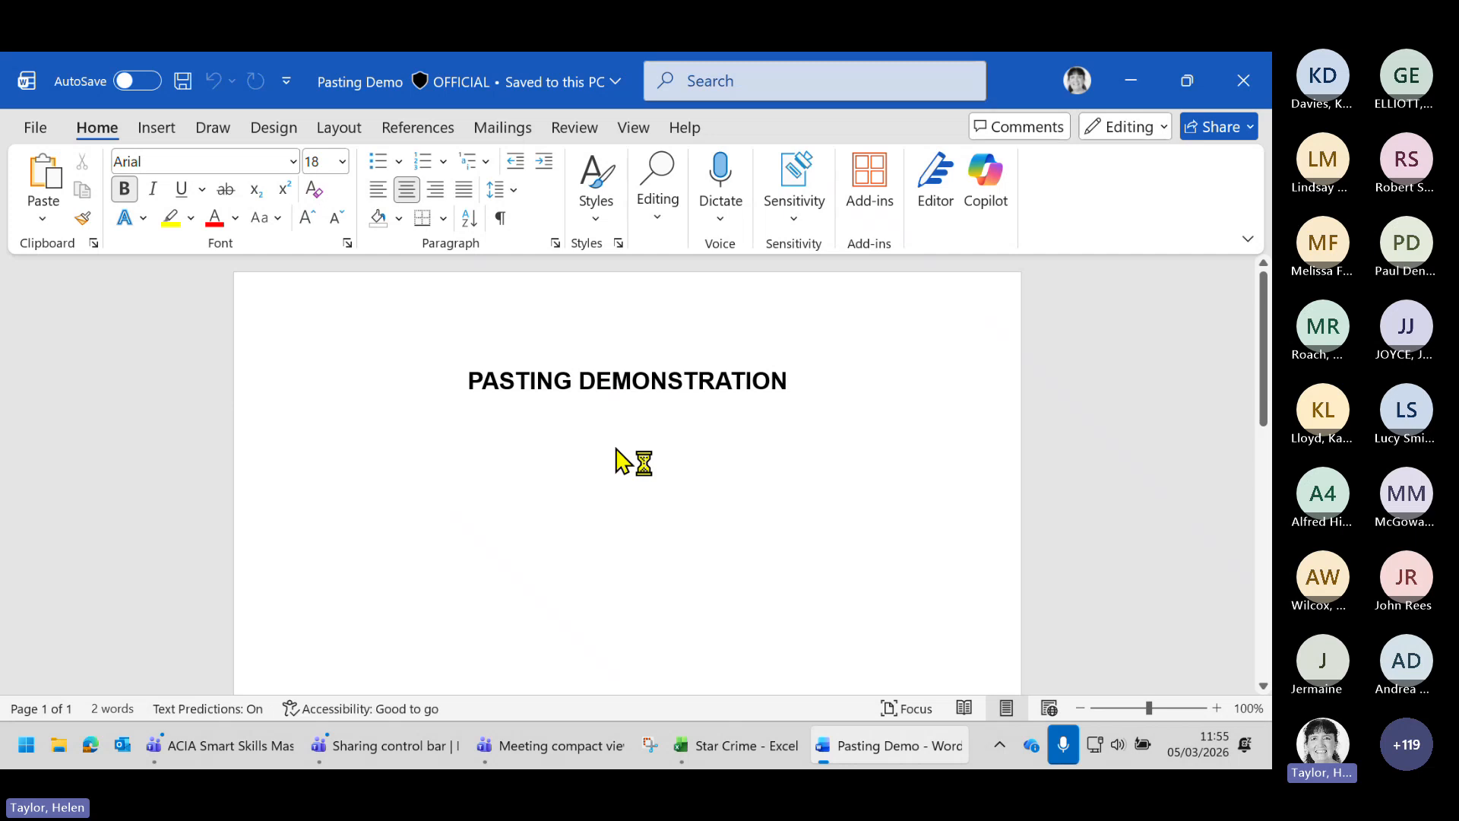
# Paste the copied table two lines below the PASTING DEMONSTRATION heading and place the insertion point beneath the table
pyautogui.click(788, 387)
pyautogui.press('Return')
pyautogui.press('Return')
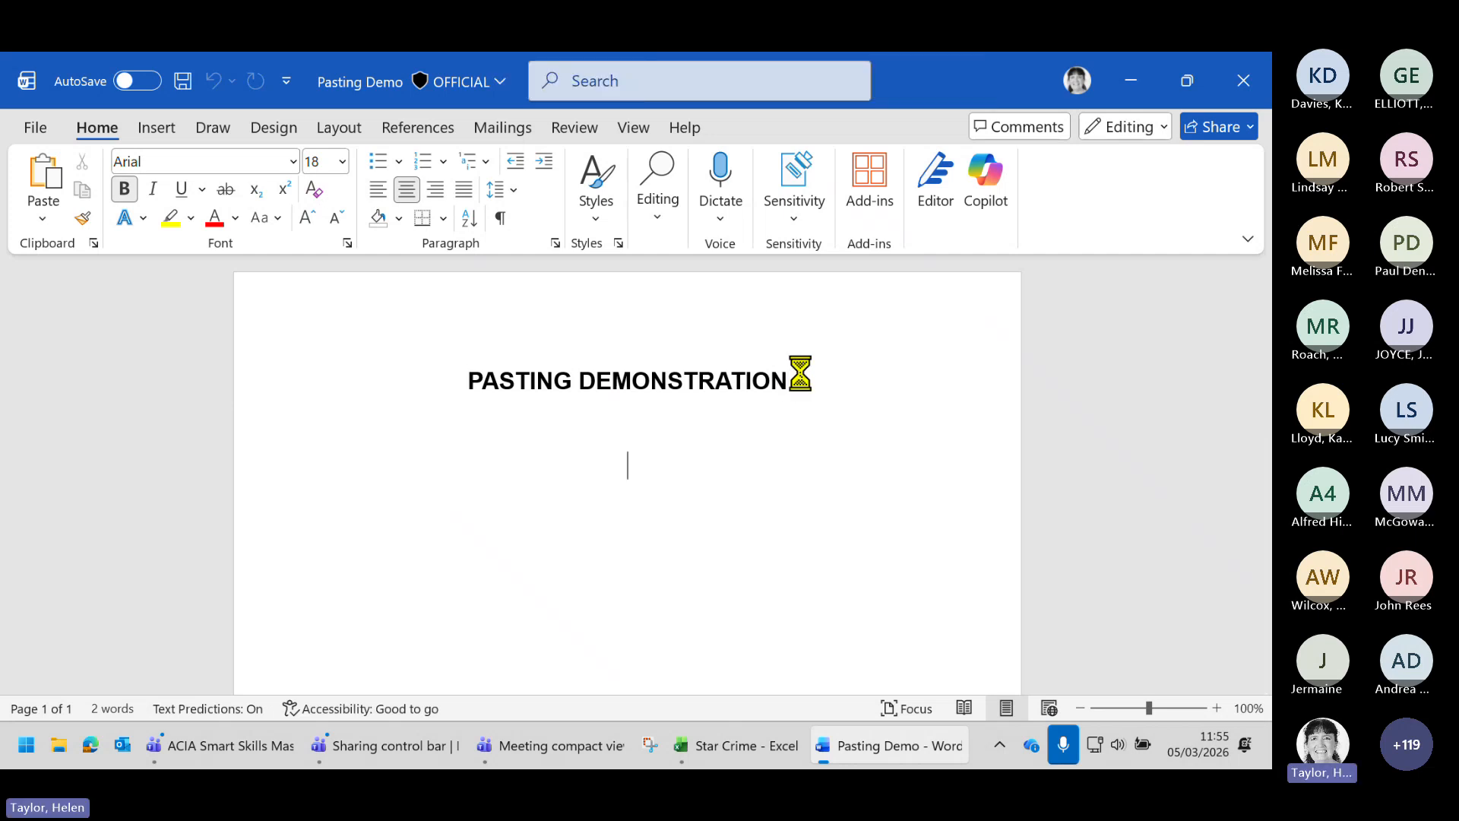
pyautogui.hotkey('ctrl', 'v')
pyautogui.click(524, 509)
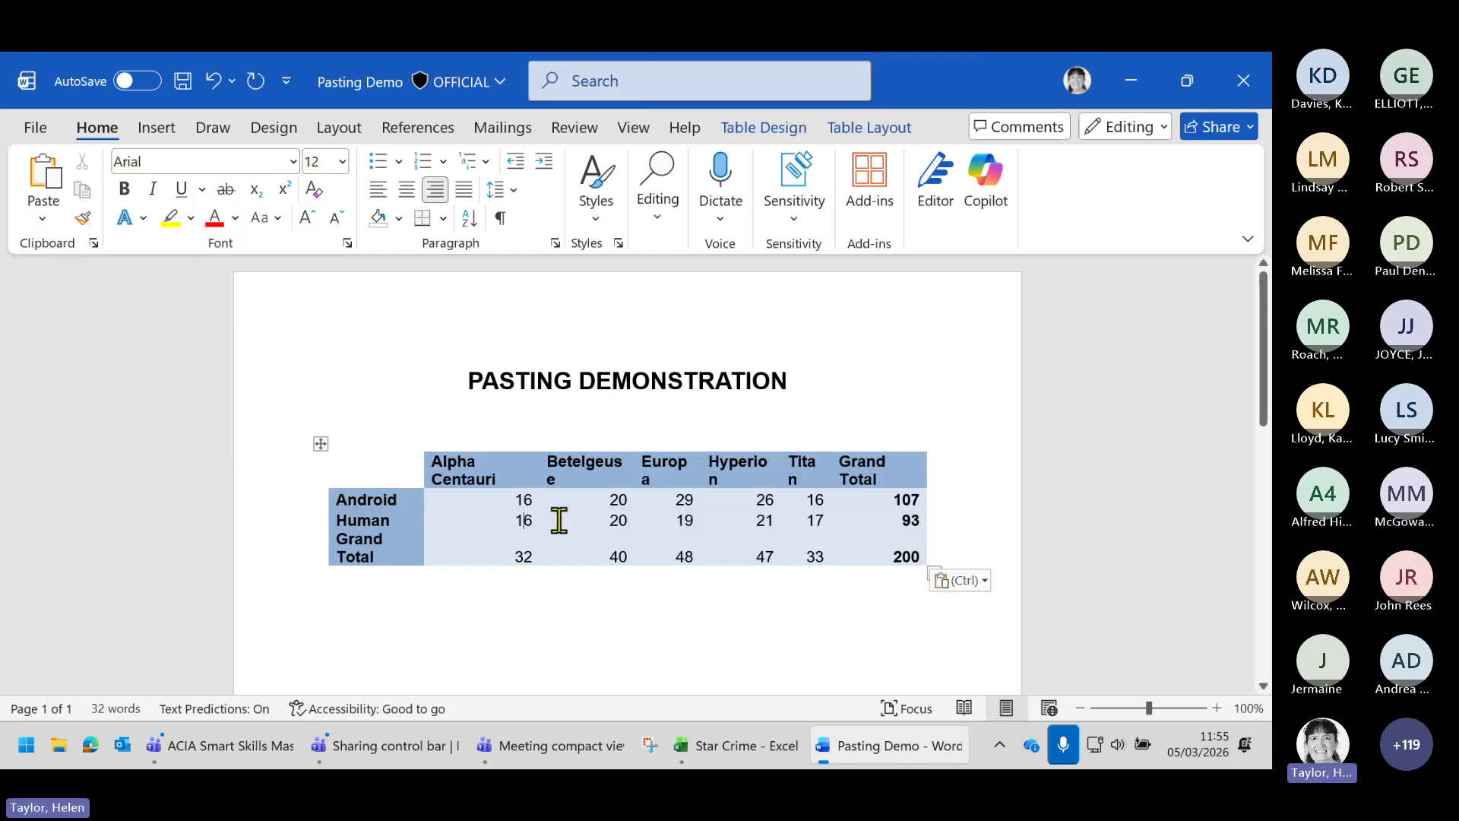
pyautogui.click(541, 522)
pyautogui.click(967, 416)
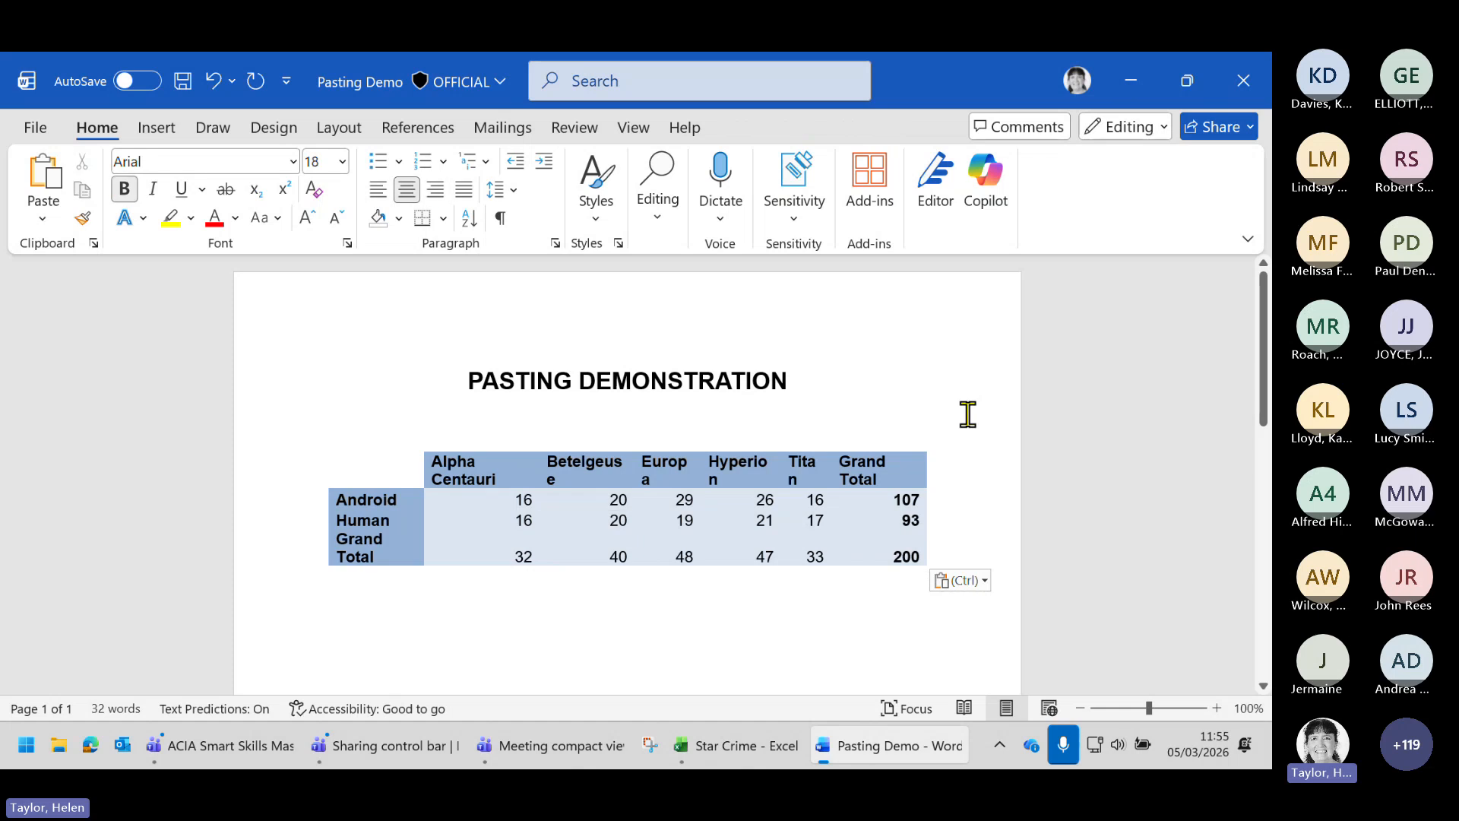
pyautogui.click(656, 595)
# Return to the Star Crime workbook and copy A1:G4 of Star Force Stats as a picture, as shown when printed
pyautogui.click(711, 761)
pyautogui.click(734, 546)
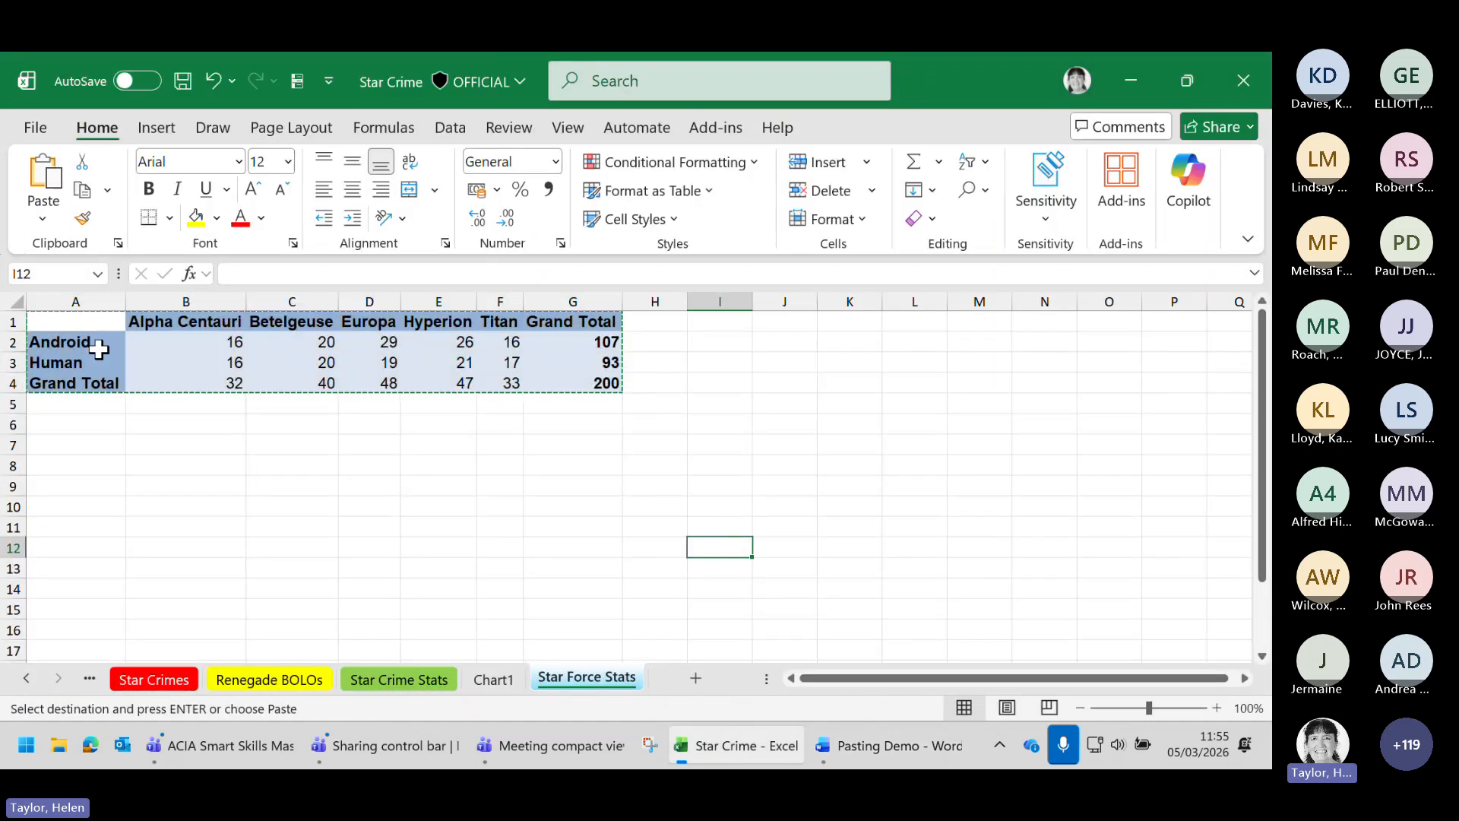
pyautogui.moveTo(80, 324); pyautogui.dragTo(579, 388)
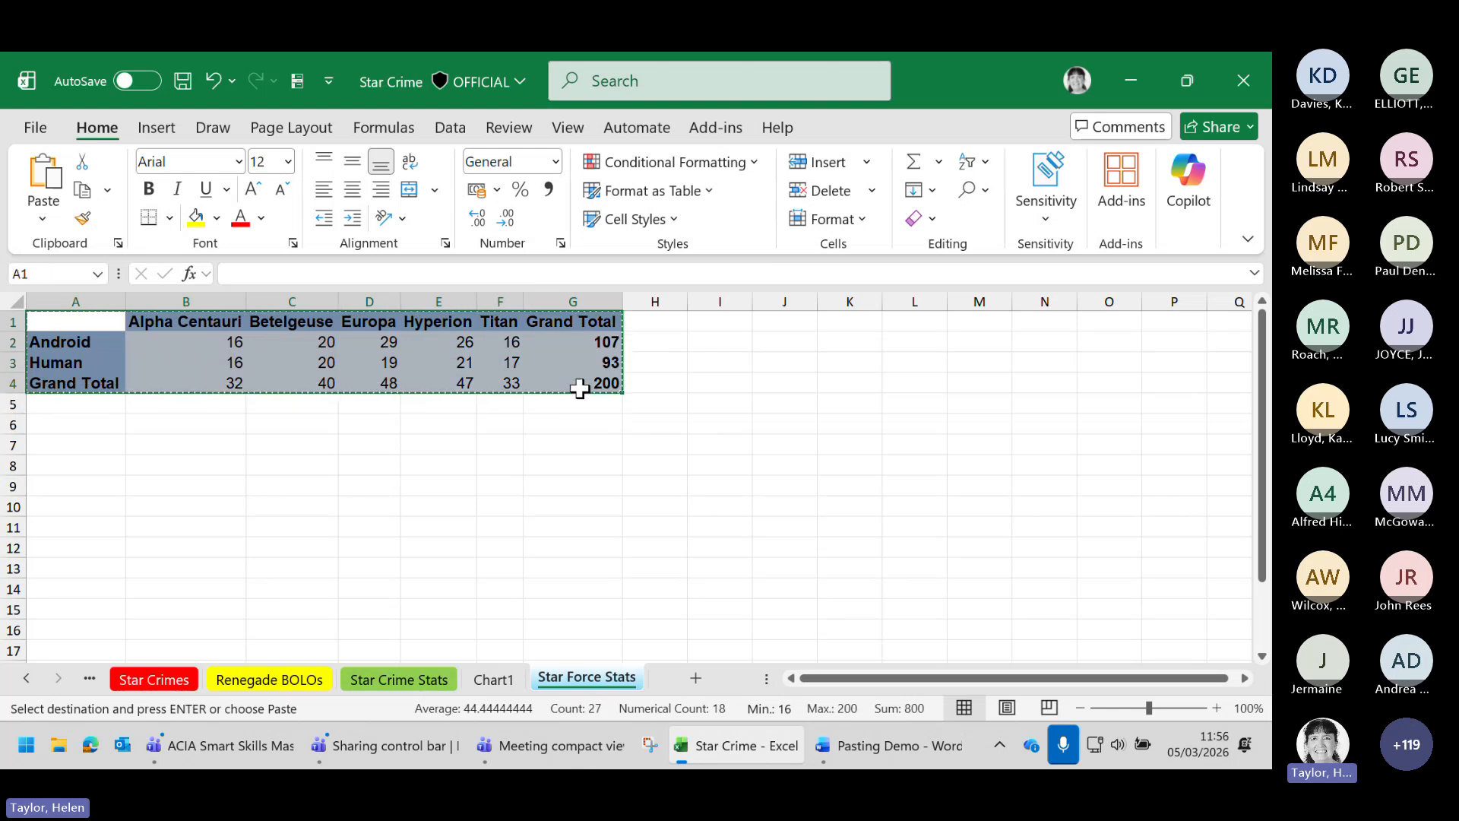
pyautogui.click(110, 191)
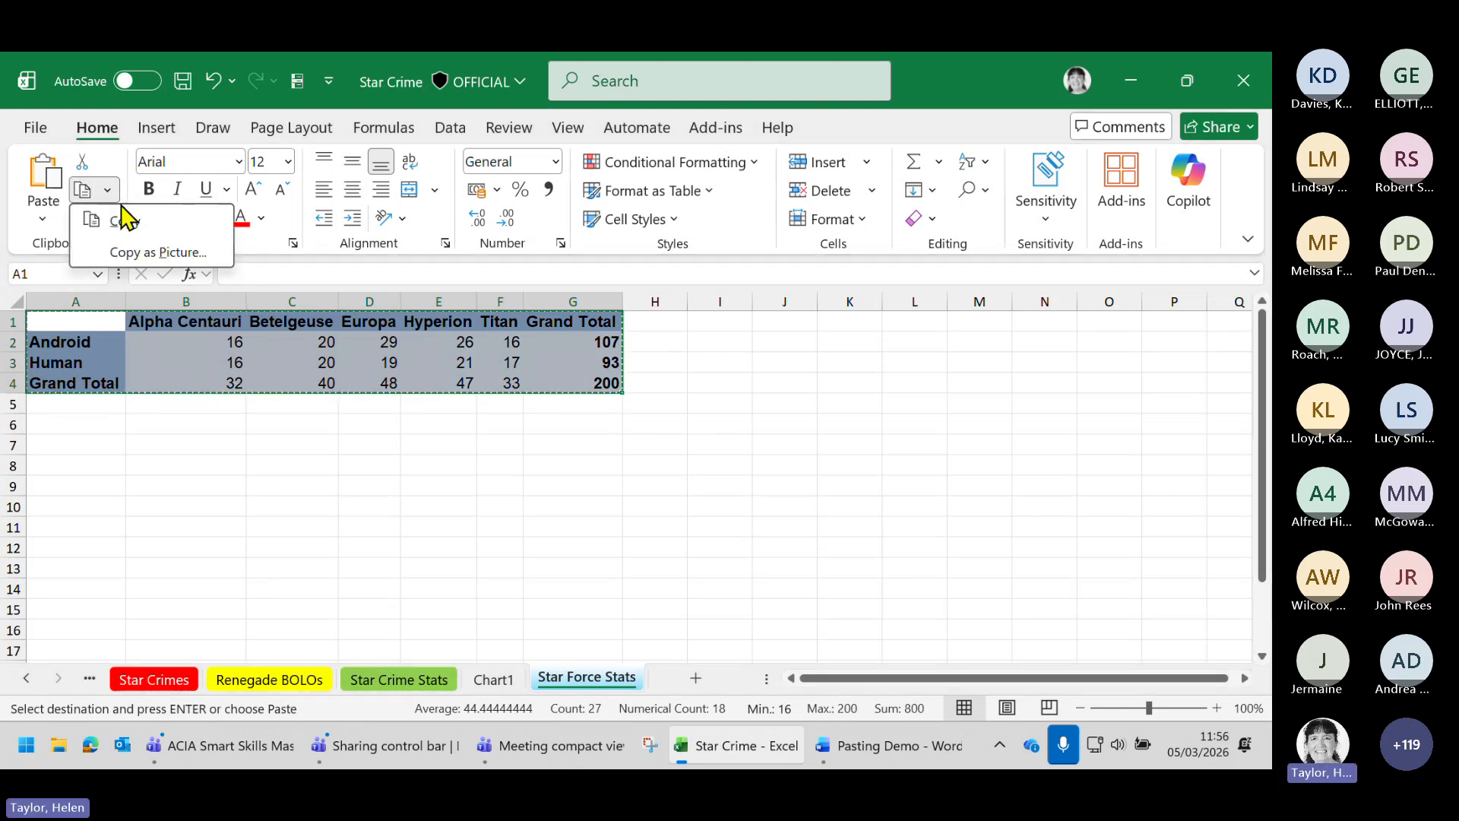
pyautogui.click(143, 258)
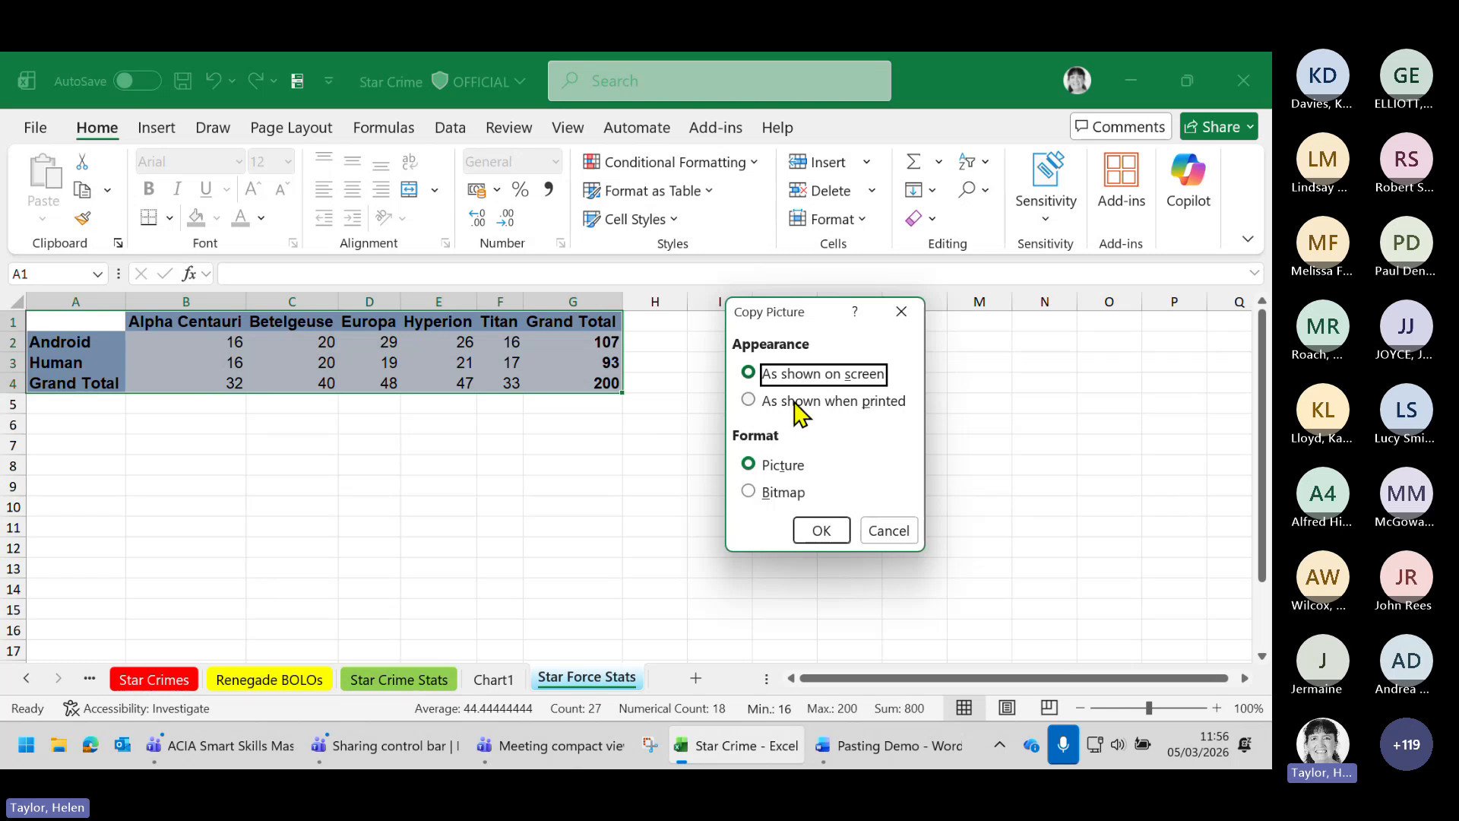
pyautogui.click(796, 403)
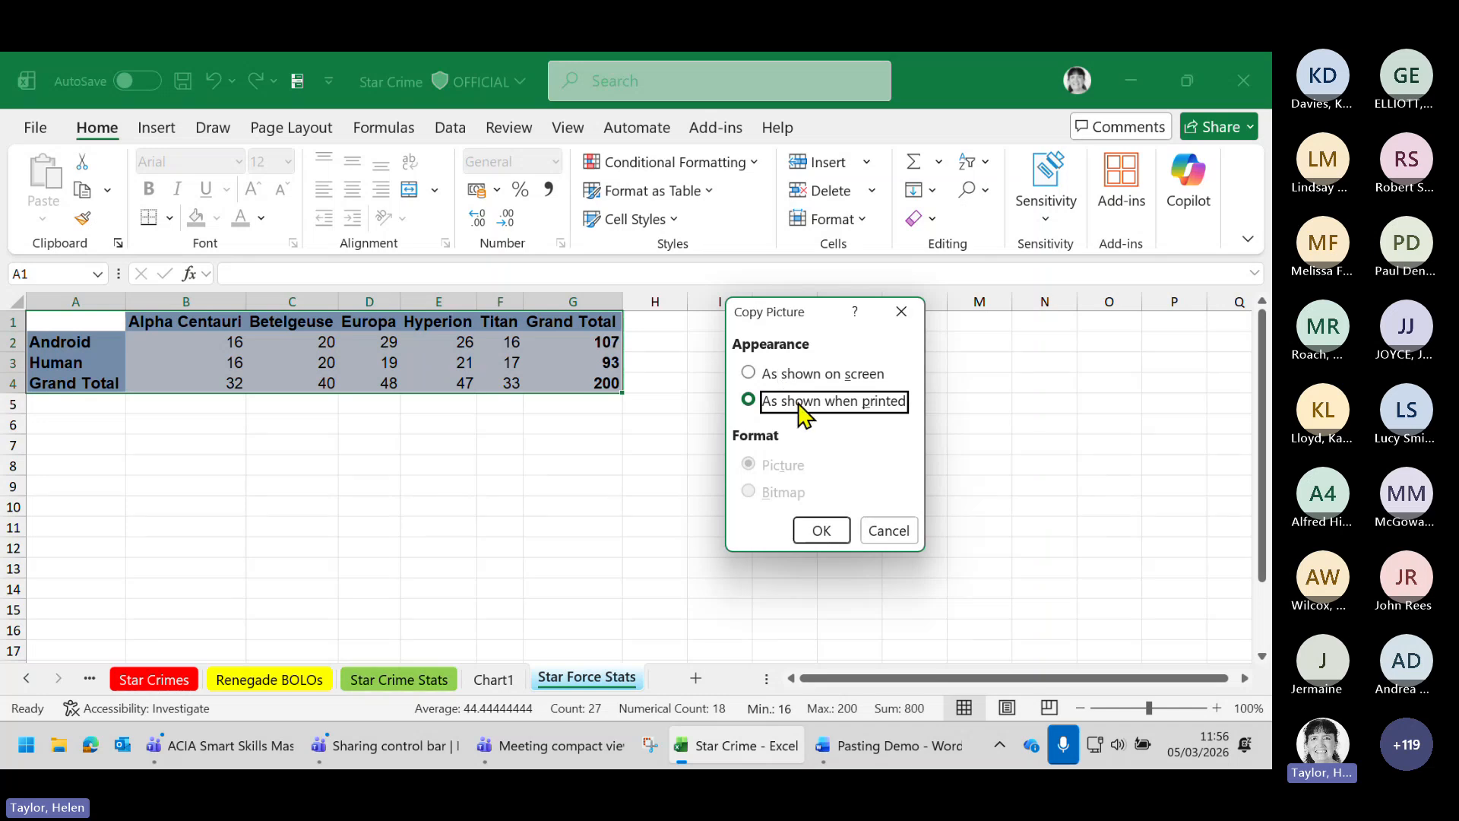
pyautogui.click(818, 528)
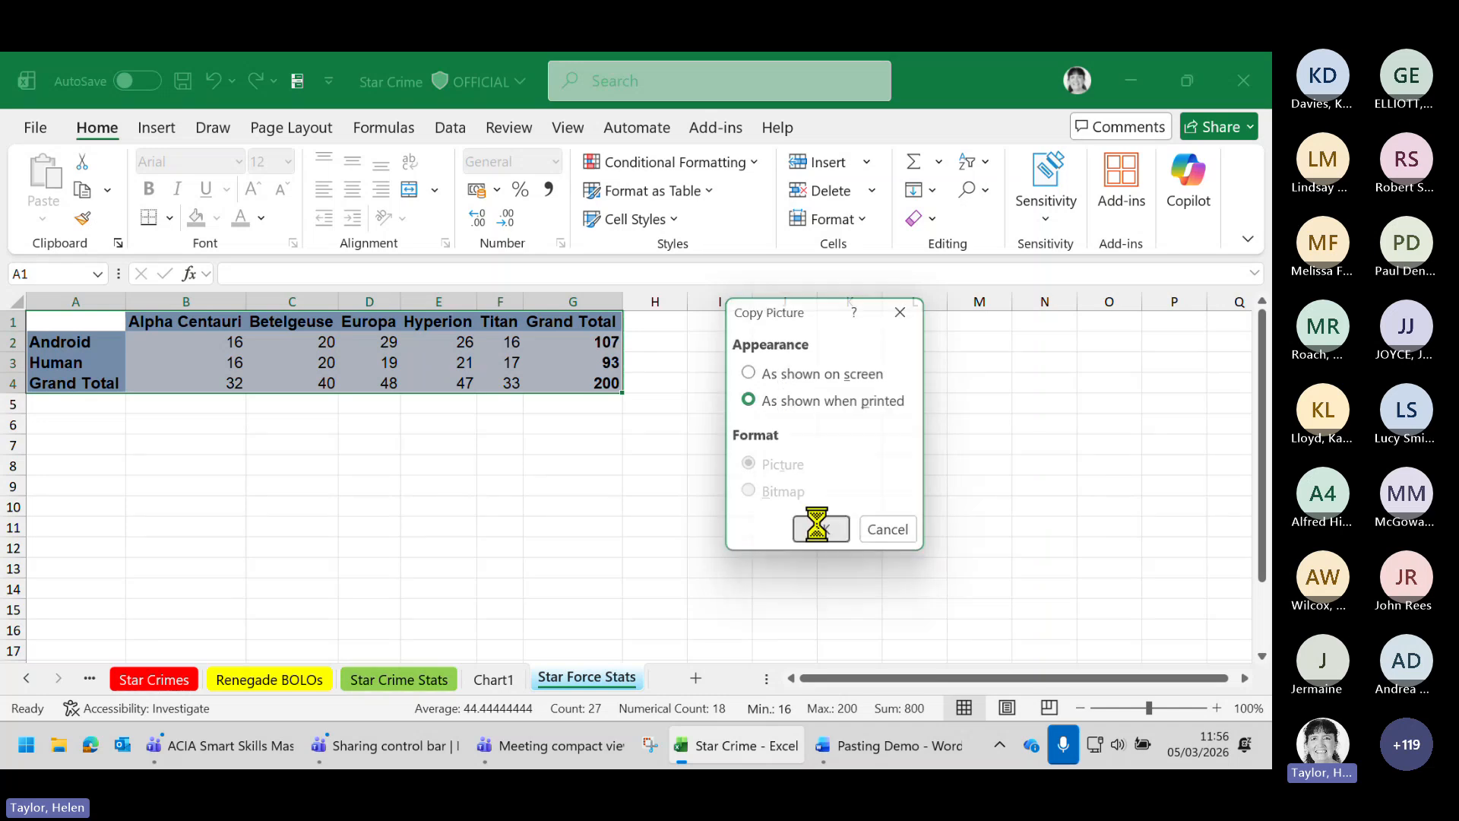
# Switch to the Pasting Demo document, paste the picture beneath the table, and resize it narrower and taller
pyautogui.click(838, 729)
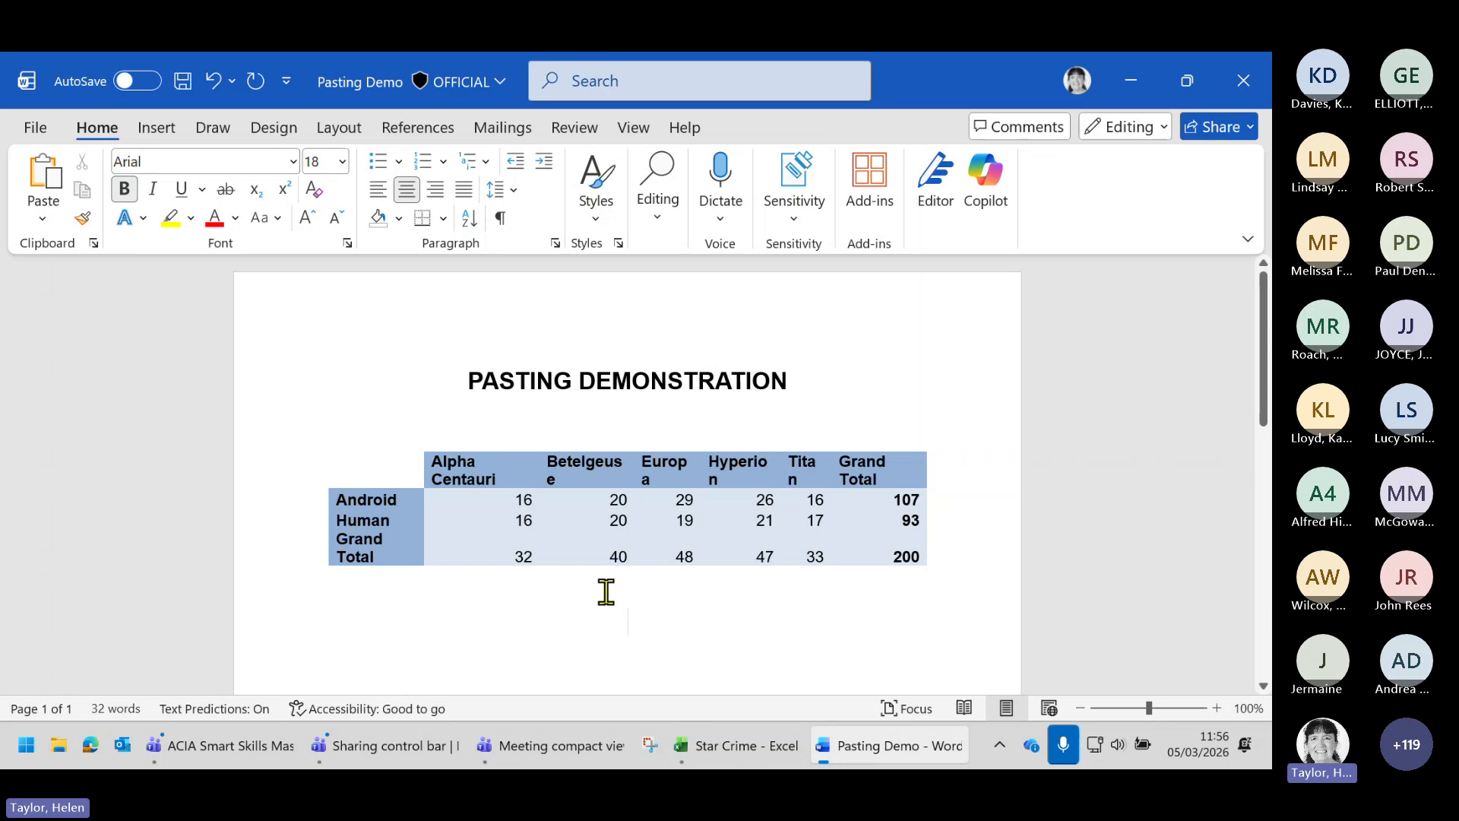
pyautogui.hotkey('ctrl', 'v')
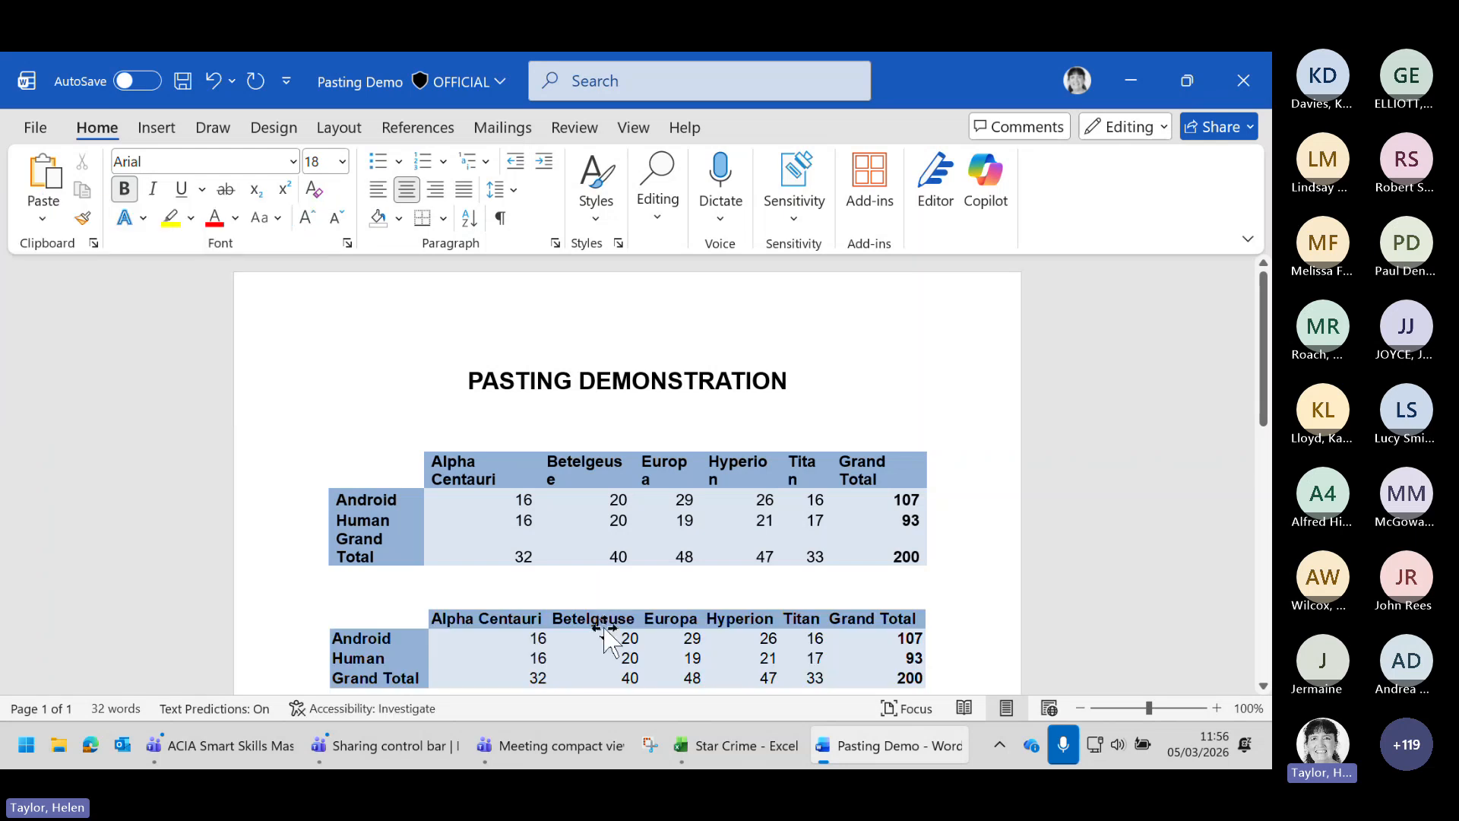
pyautogui.click(606, 642)
pyautogui.scroll(-2, 964, 515)
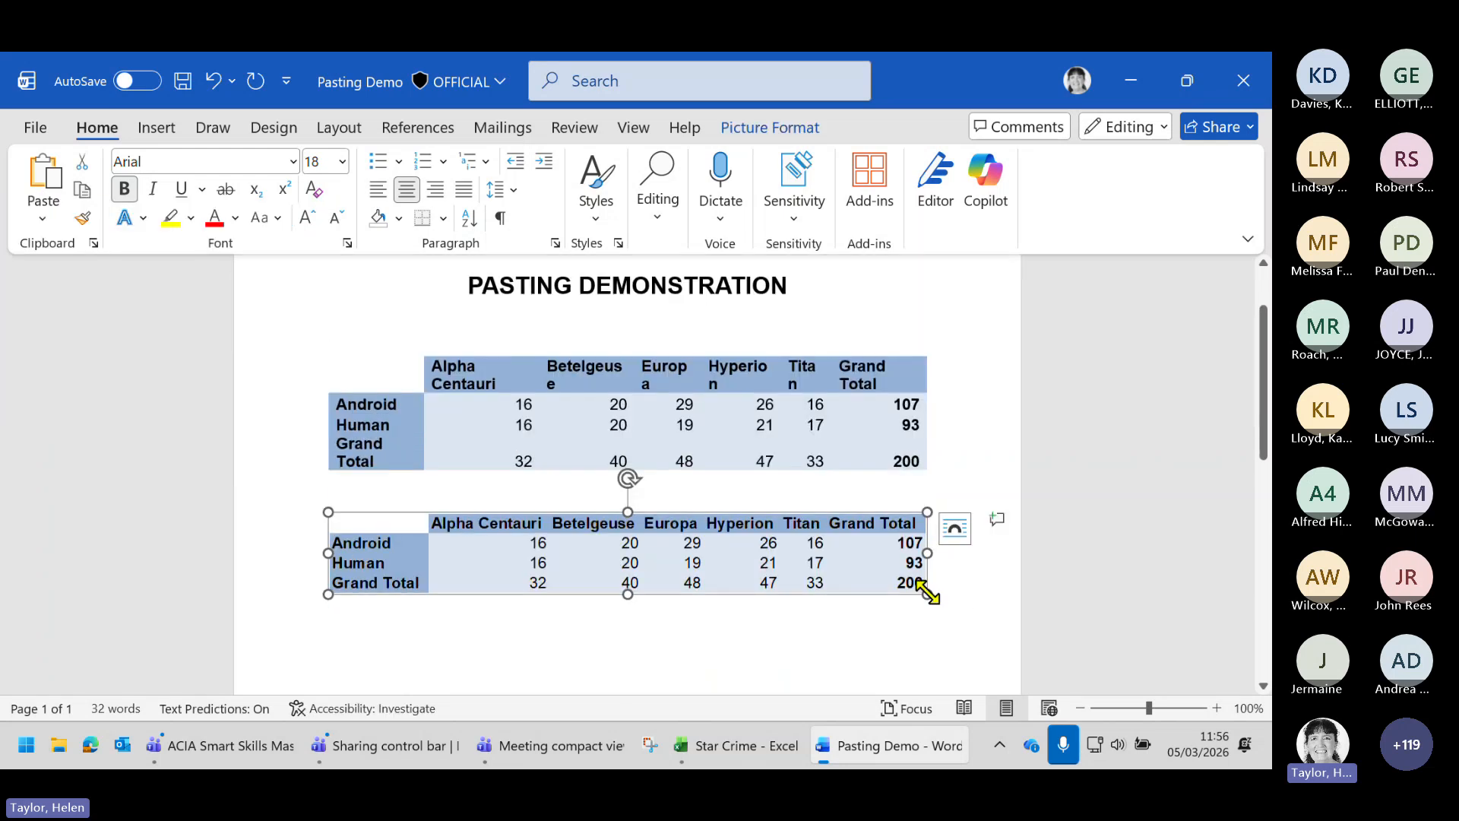
pyautogui.moveTo(924, 589); pyautogui.dragTo(807, 577)
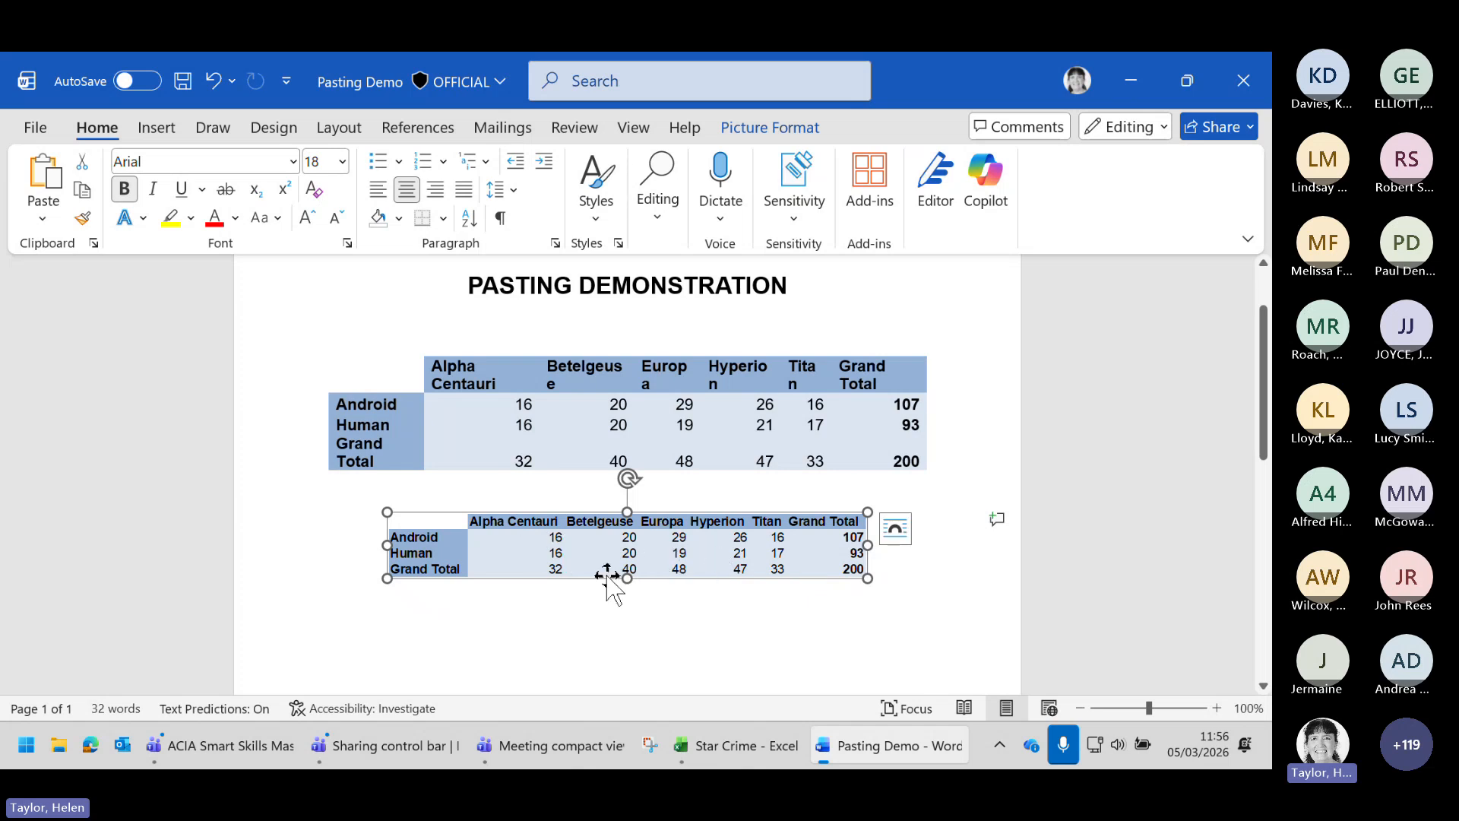
pyautogui.moveTo(629, 578); pyautogui.dragTo(627, 625)
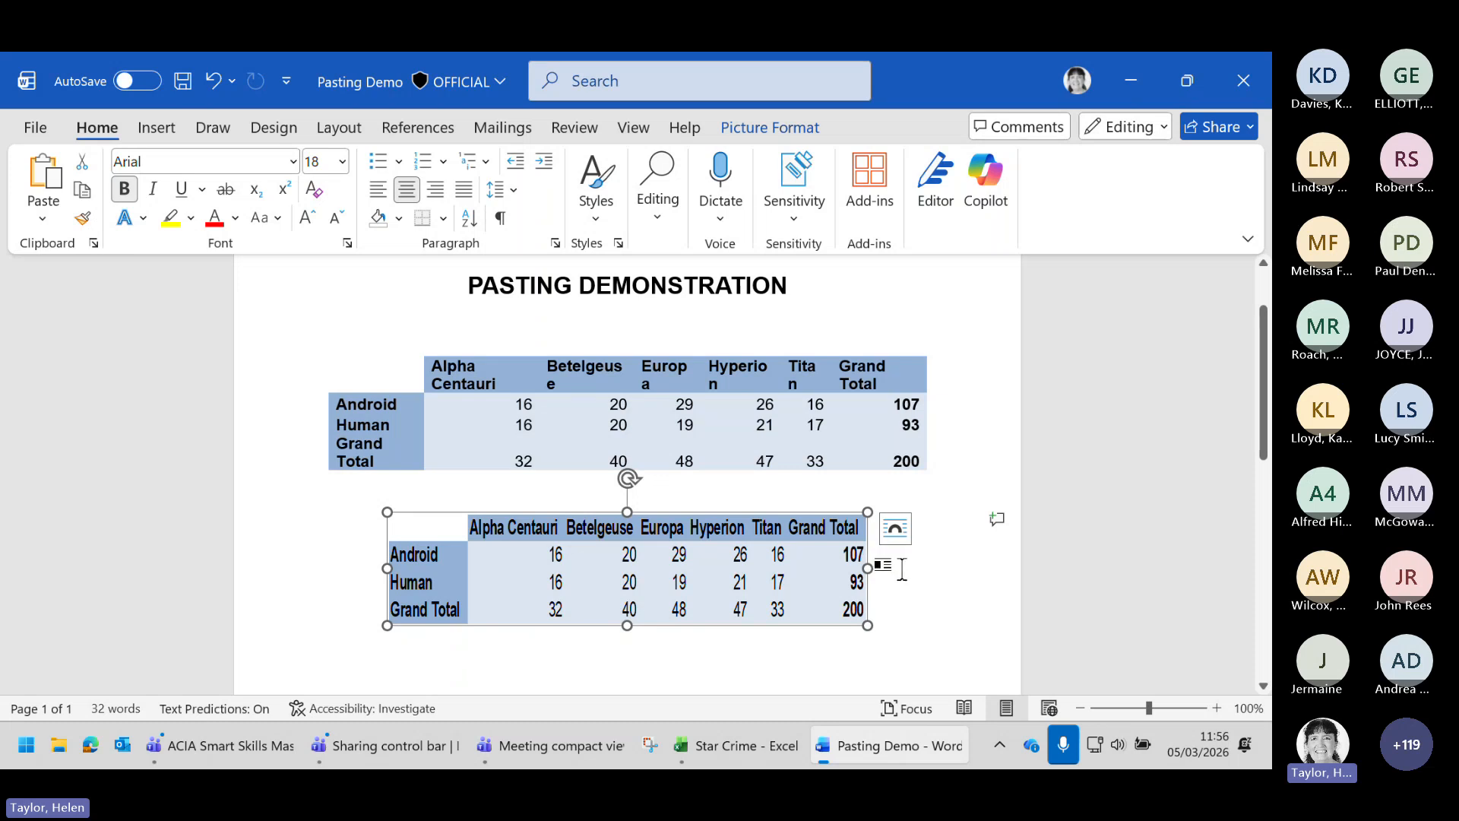
pyautogui.click(886, 564)
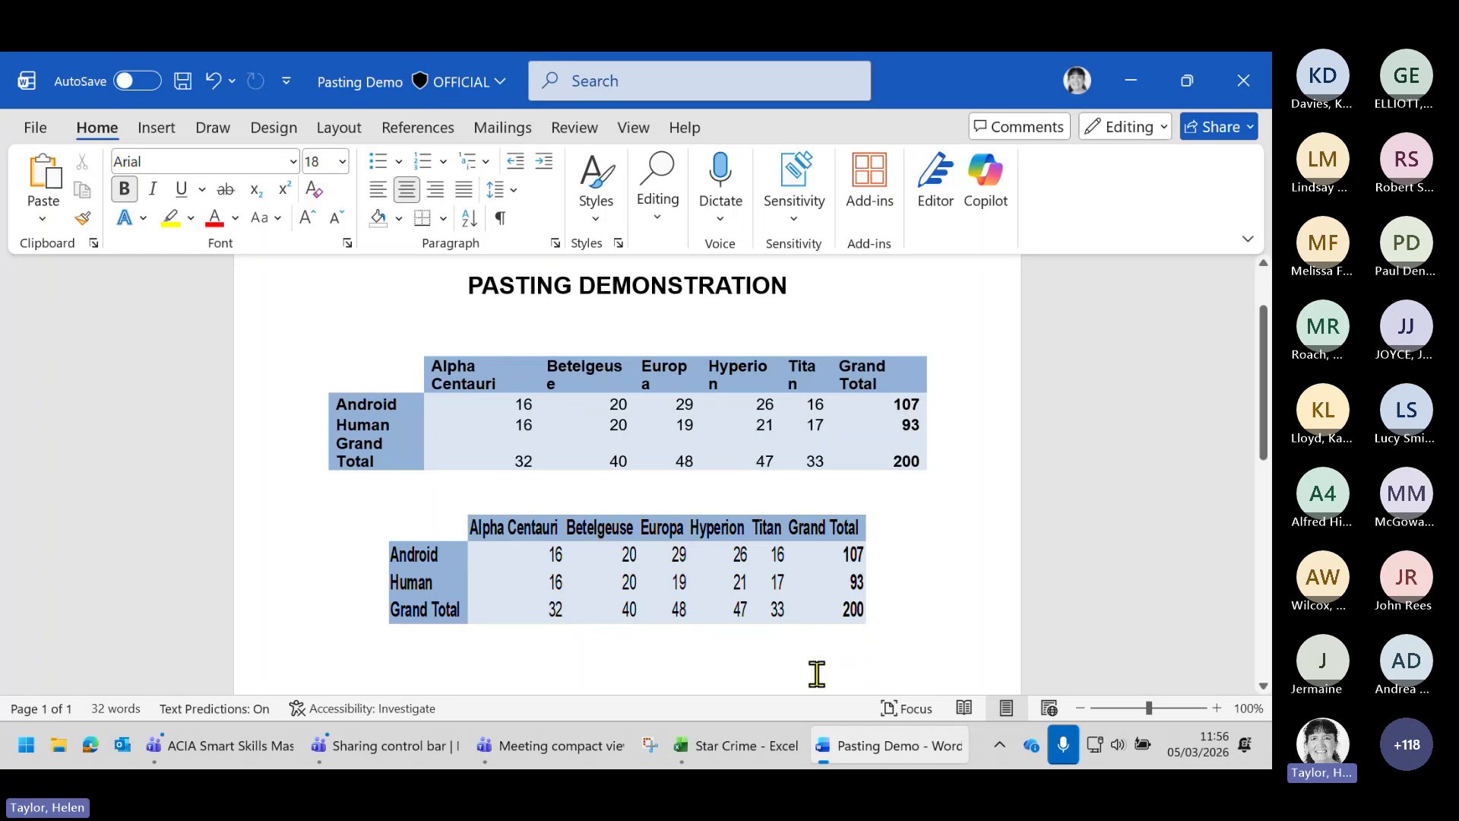
# Switch to the Star Crime workbook and copy the table in A1:G4 of Star Force Stats
pyautogui.click(750, 749)
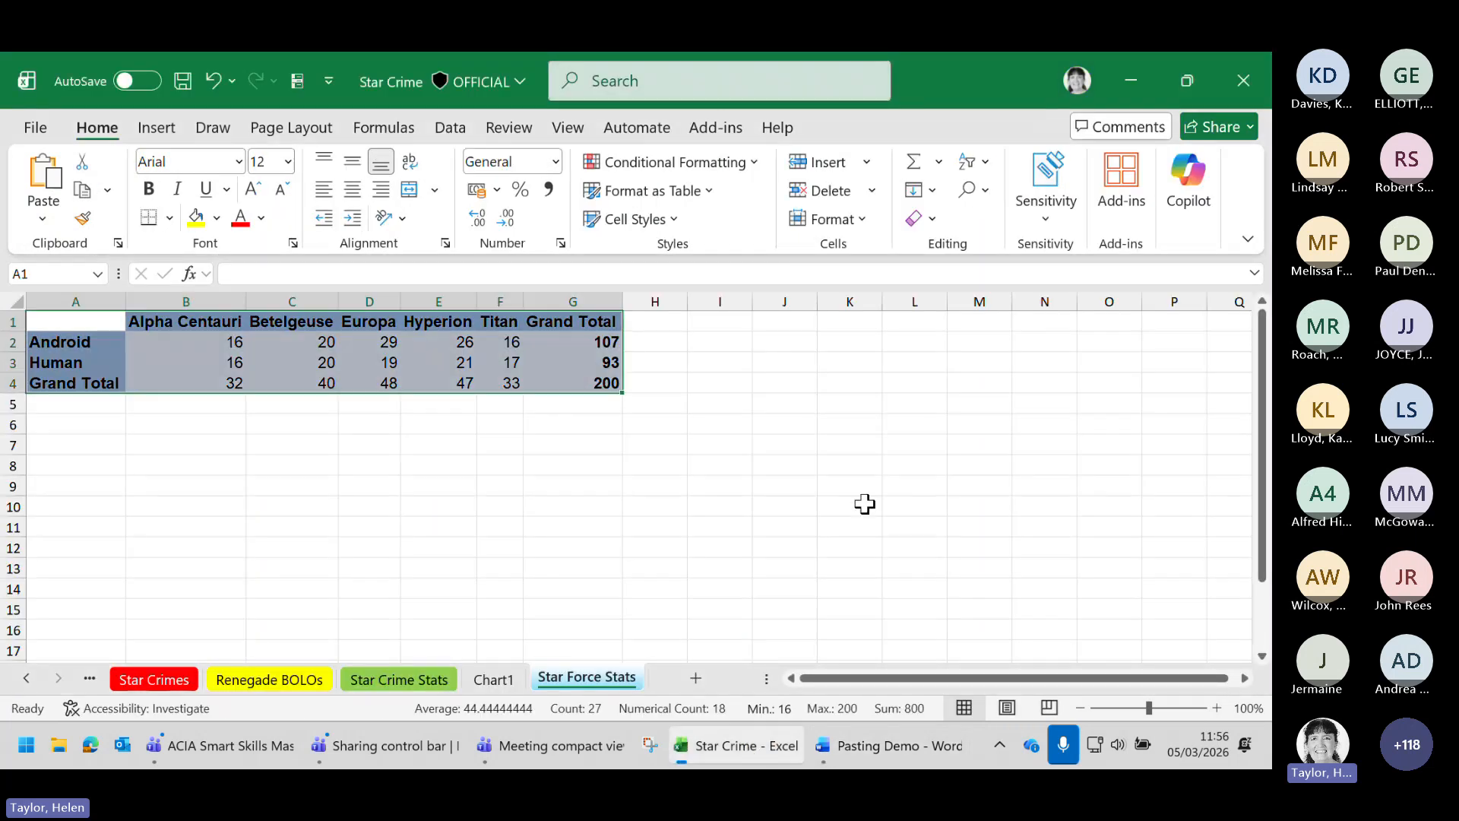
pyautogui.click(855, 505)
pyautogui.click(719, 506)
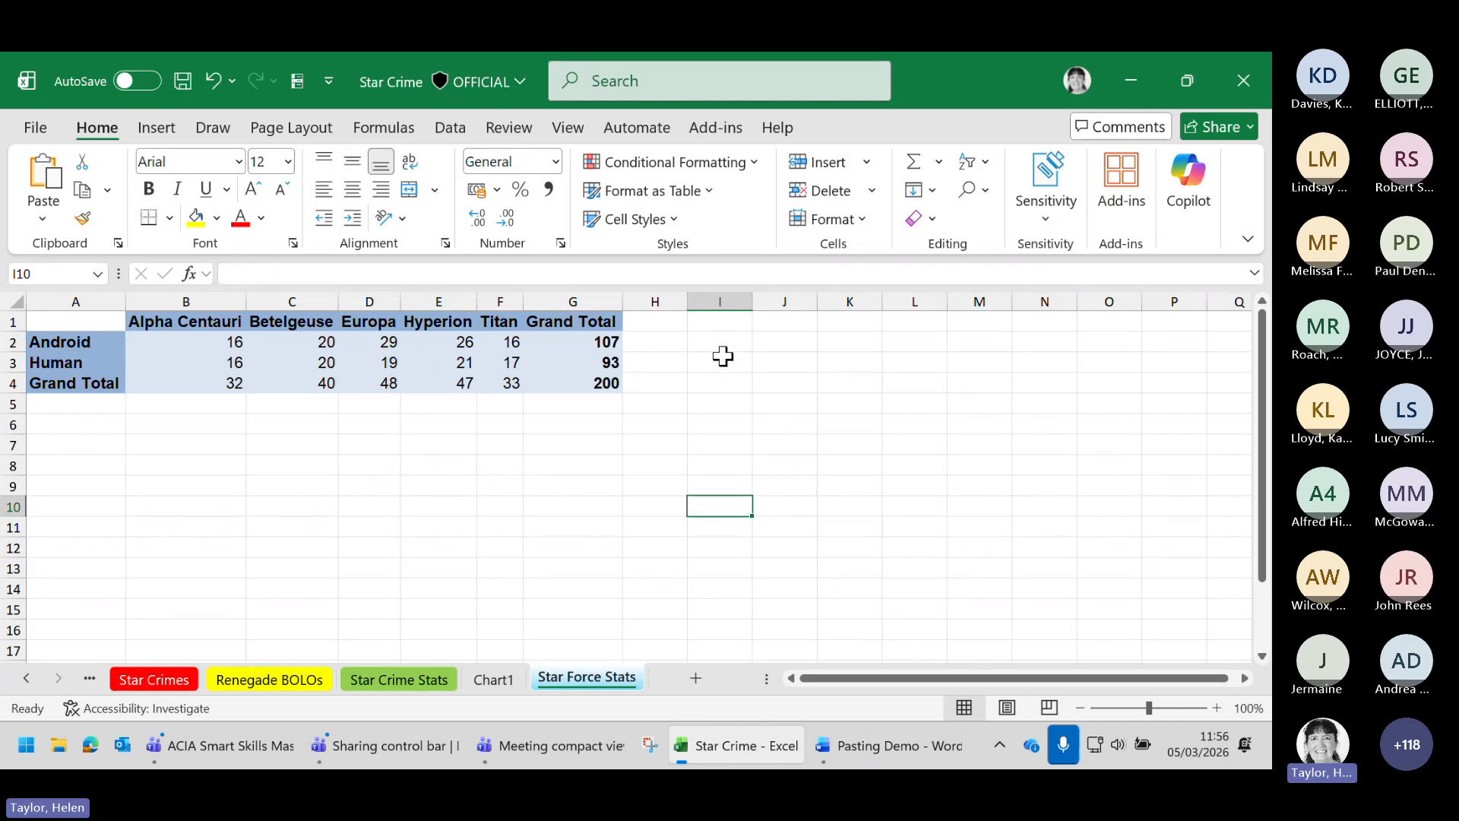
pyautogui.click(83, 321)
pyautogui.moveTo(83, 322); pyautogui.dragTo(556, 379)
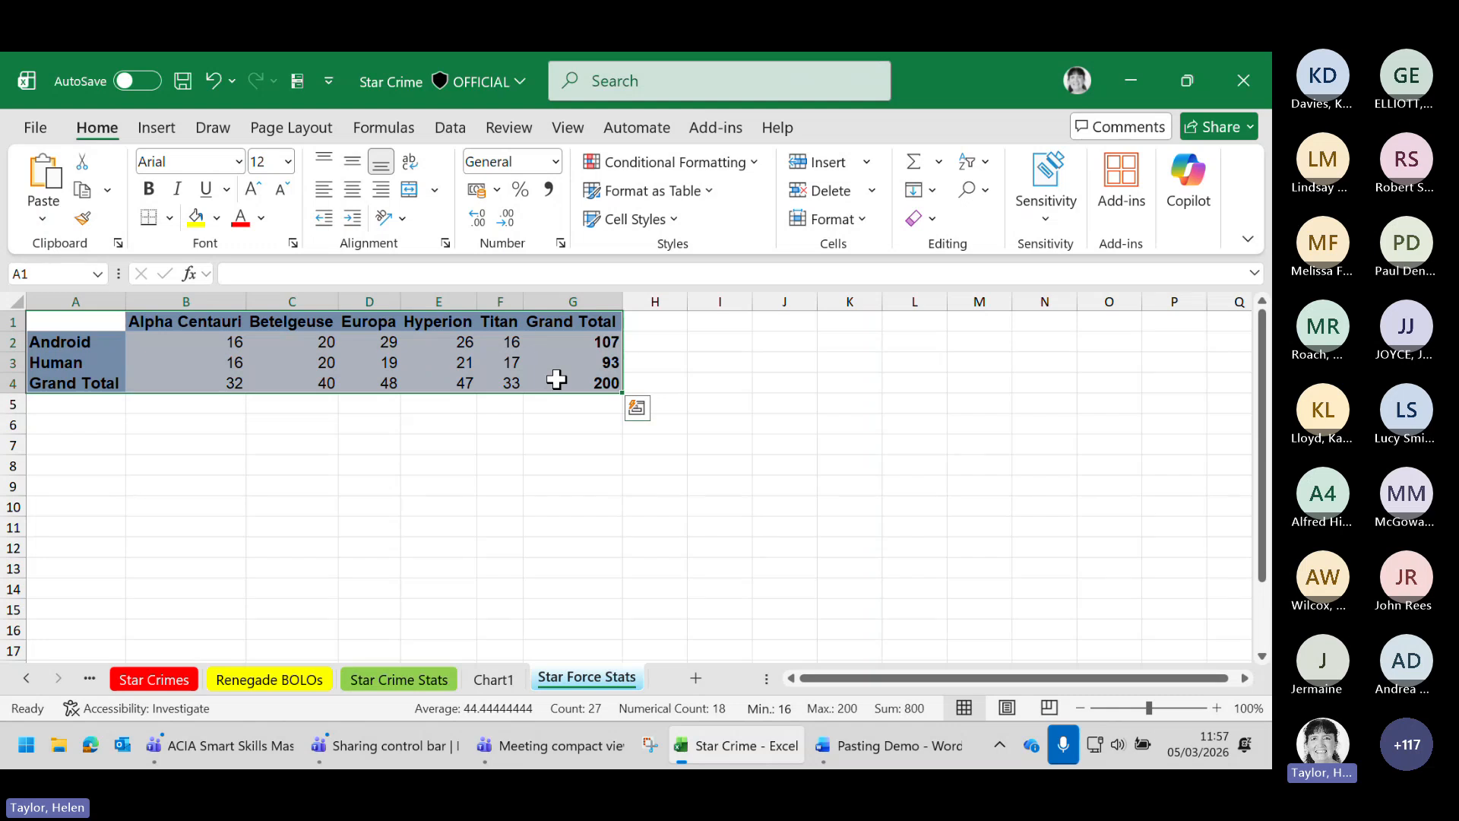
pyautogui.hotkey('ctrl', 'c')
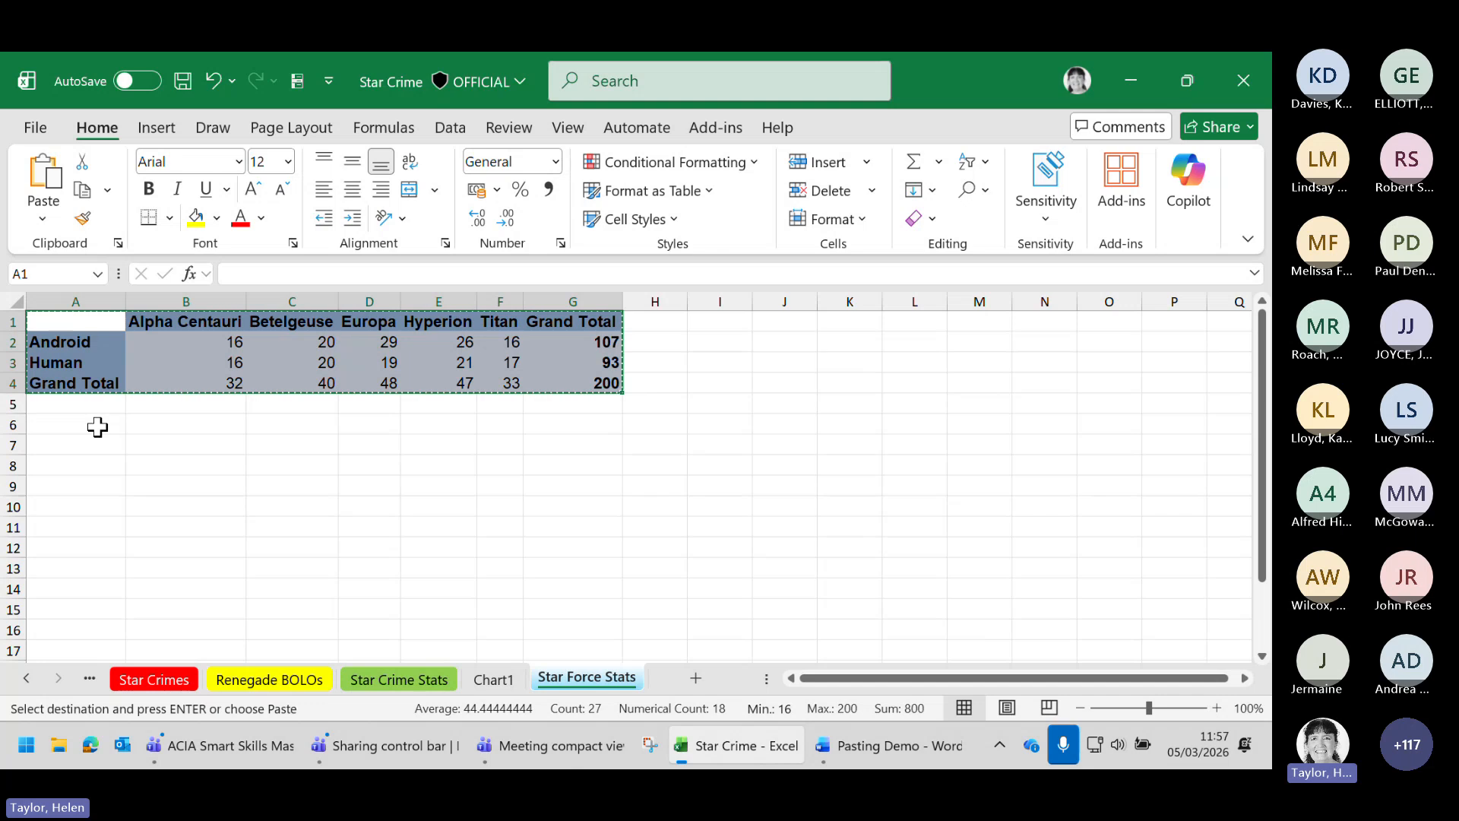
# Paste the copied table transposed at A7 using Paste Special, and deselect the pasted range
pyautogui.click(92, 449)
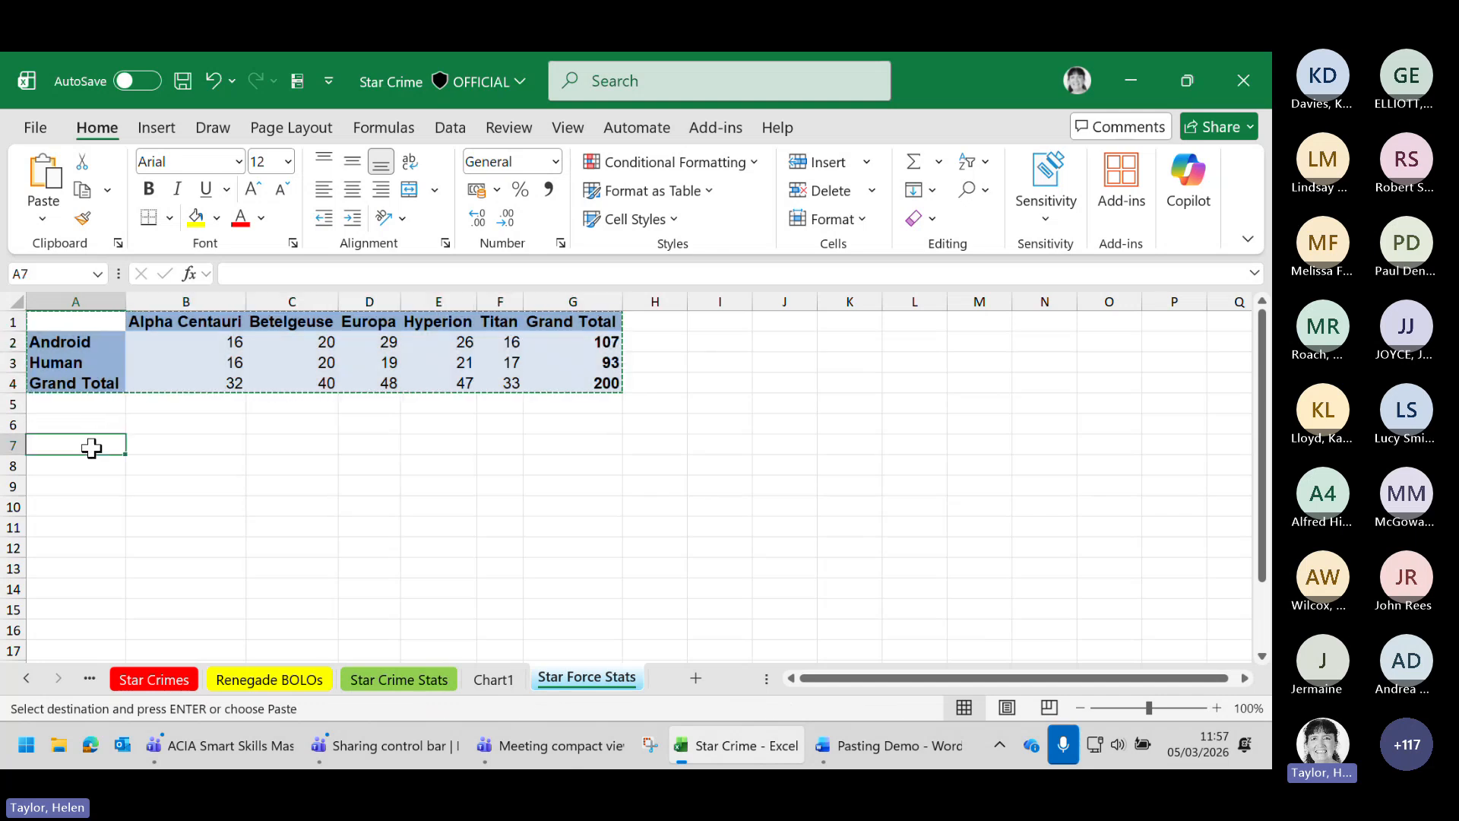
pyautogui.click(44, 221)
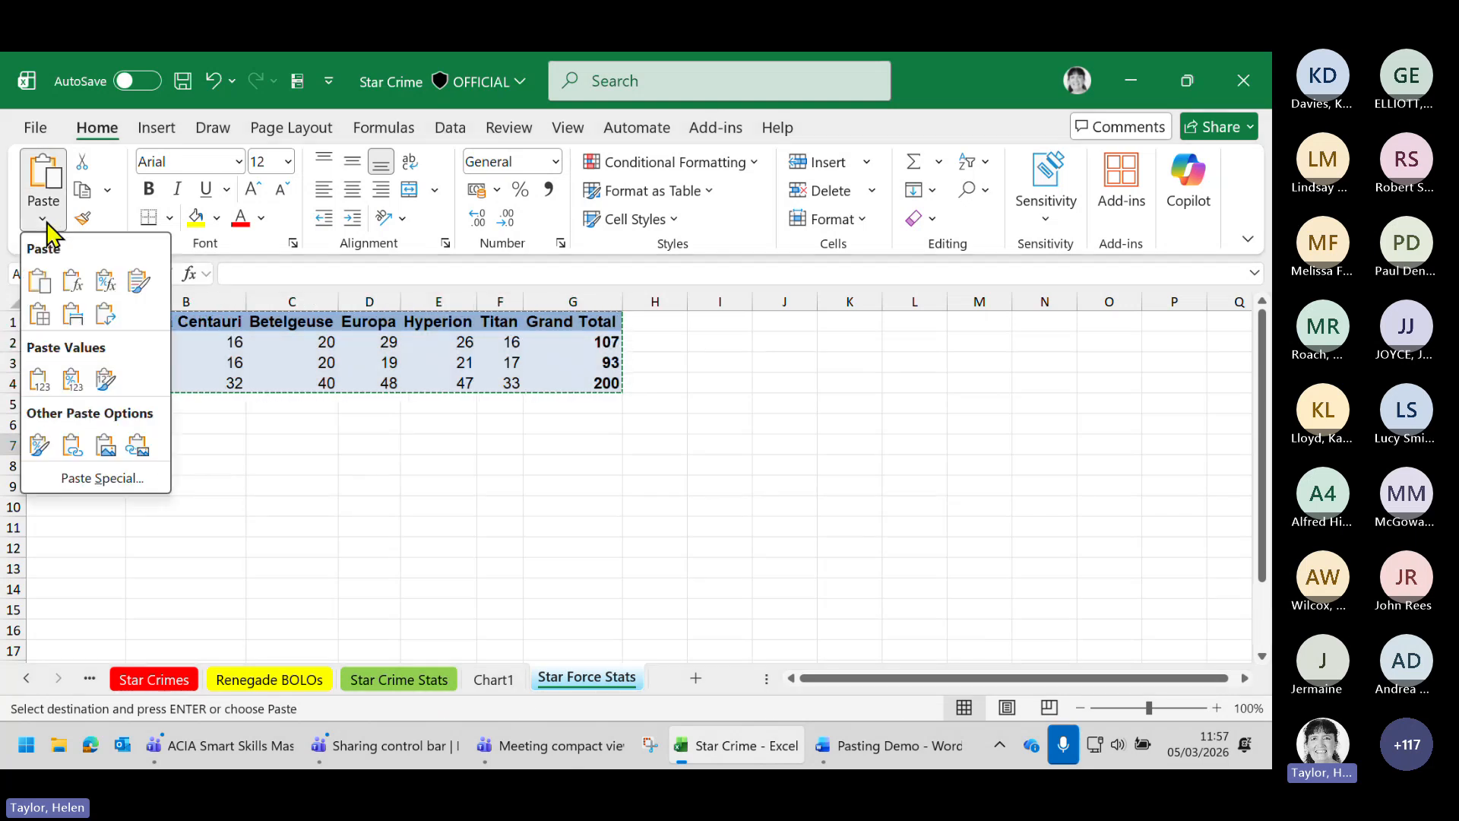
pyautogui.click(93, 479)
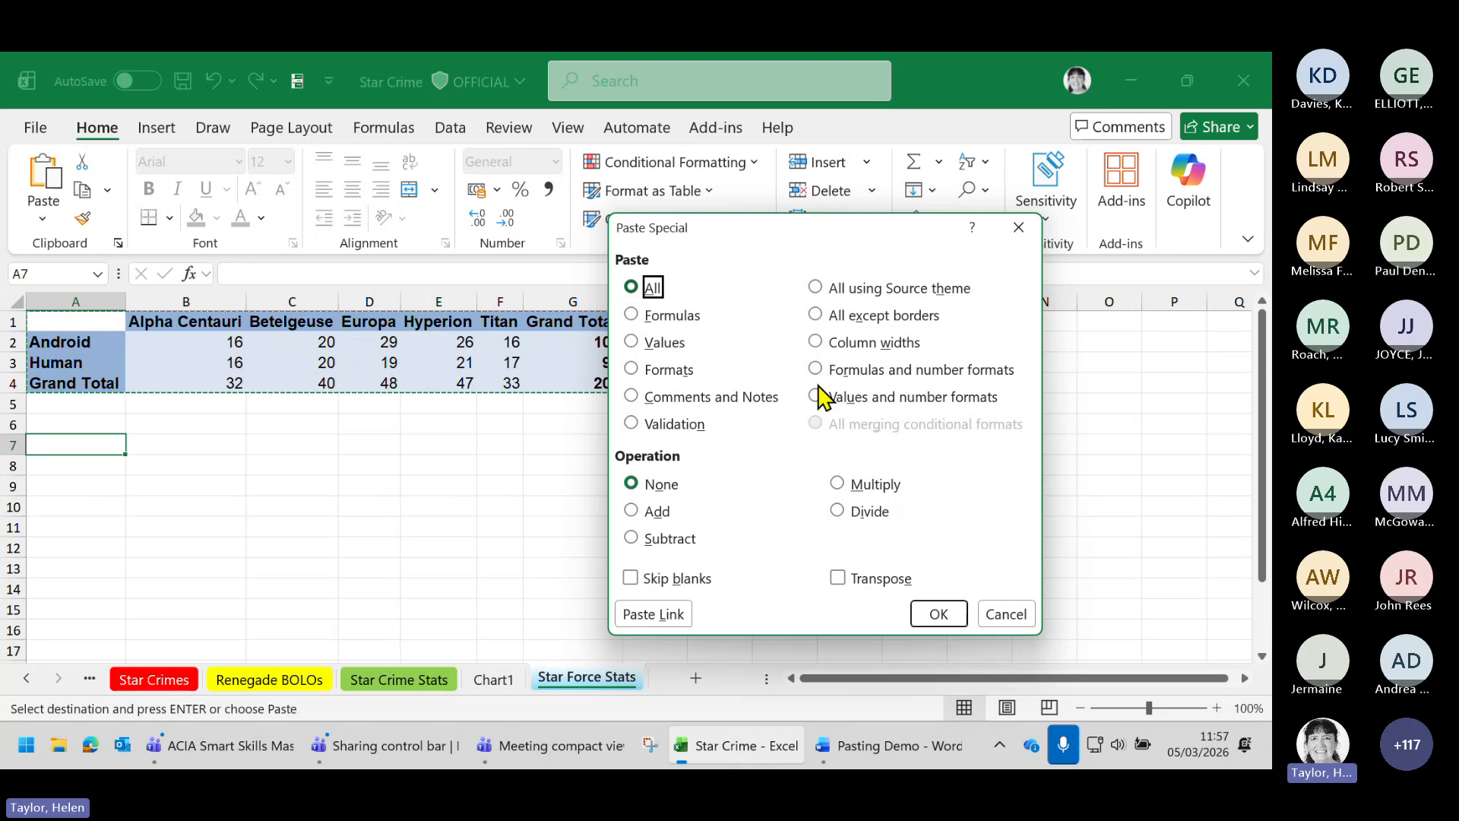
pyautogui.click(838, 579)
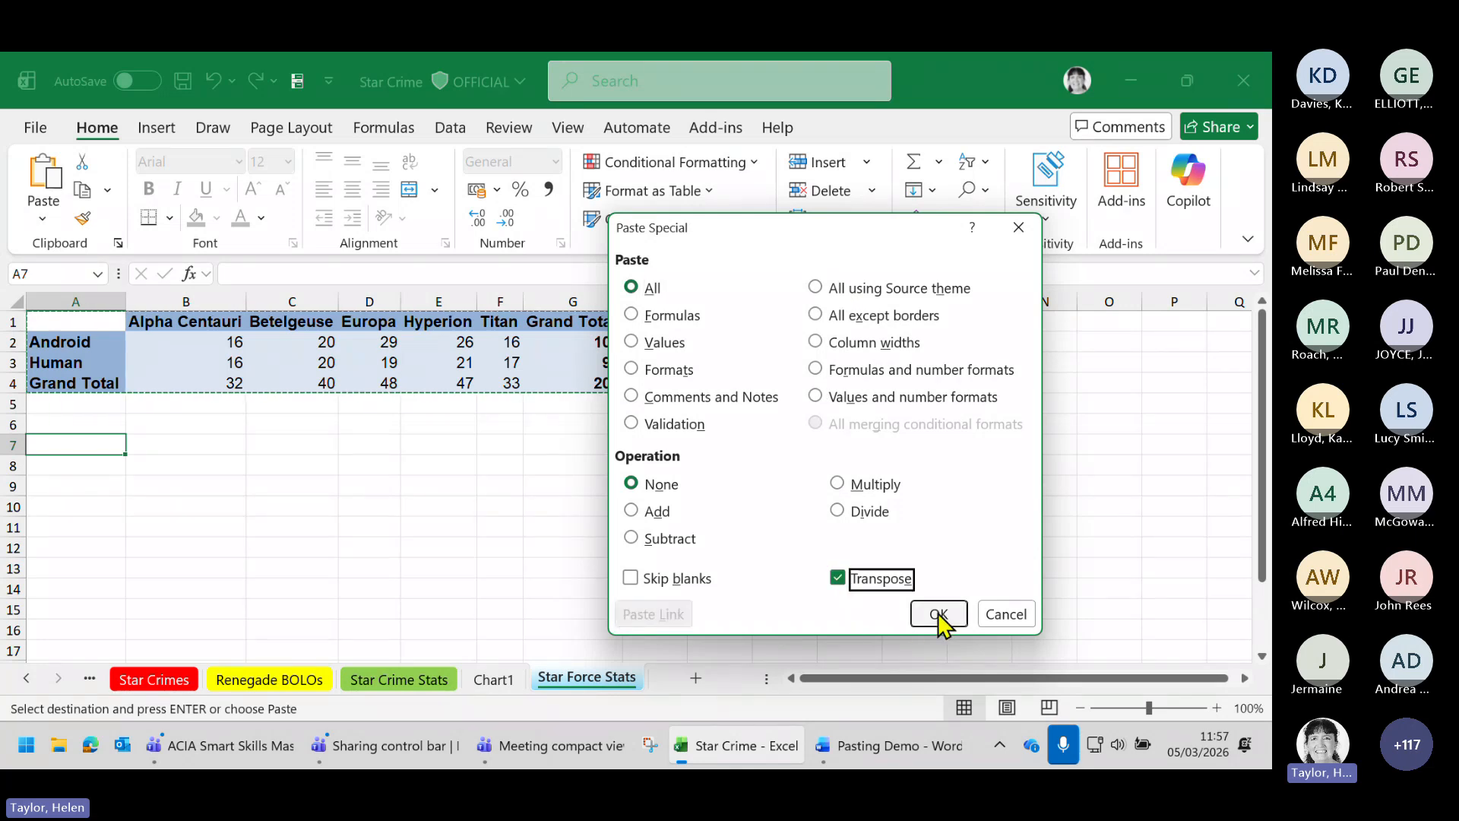
pyautogui.click(940, 615)
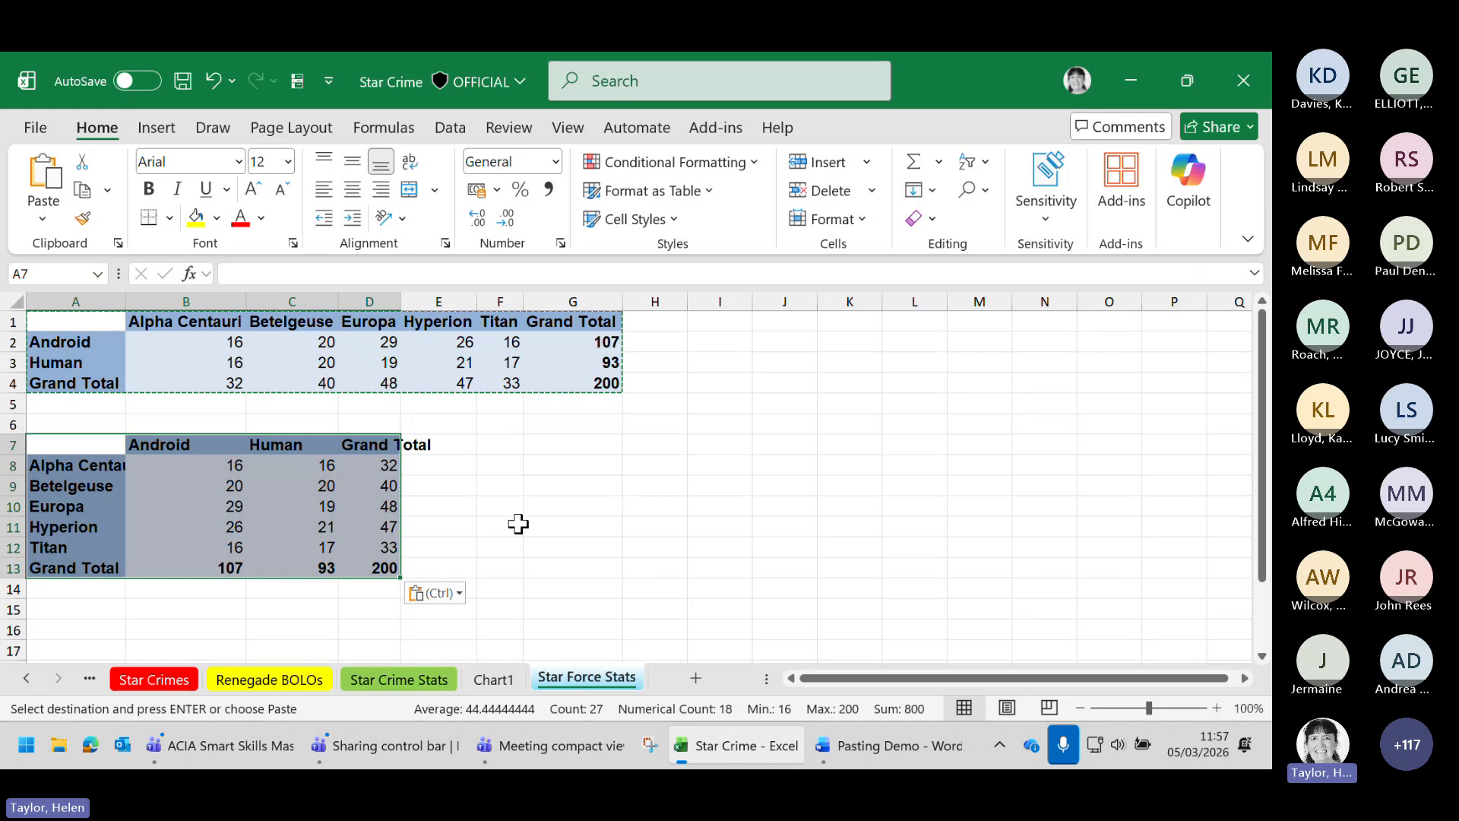
pyautogui.click(449, 483)
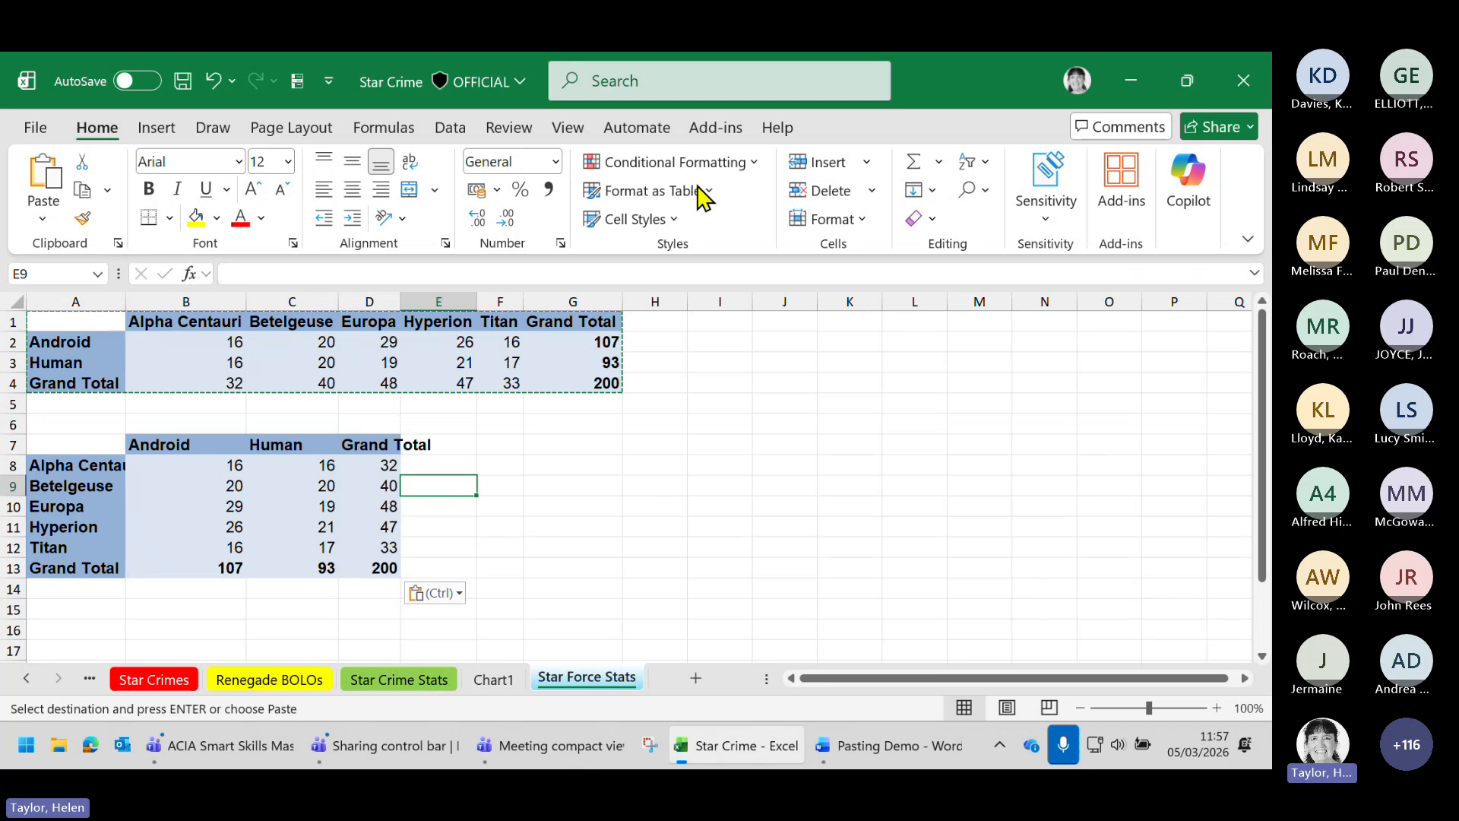
pyautogui.click(736, 87)
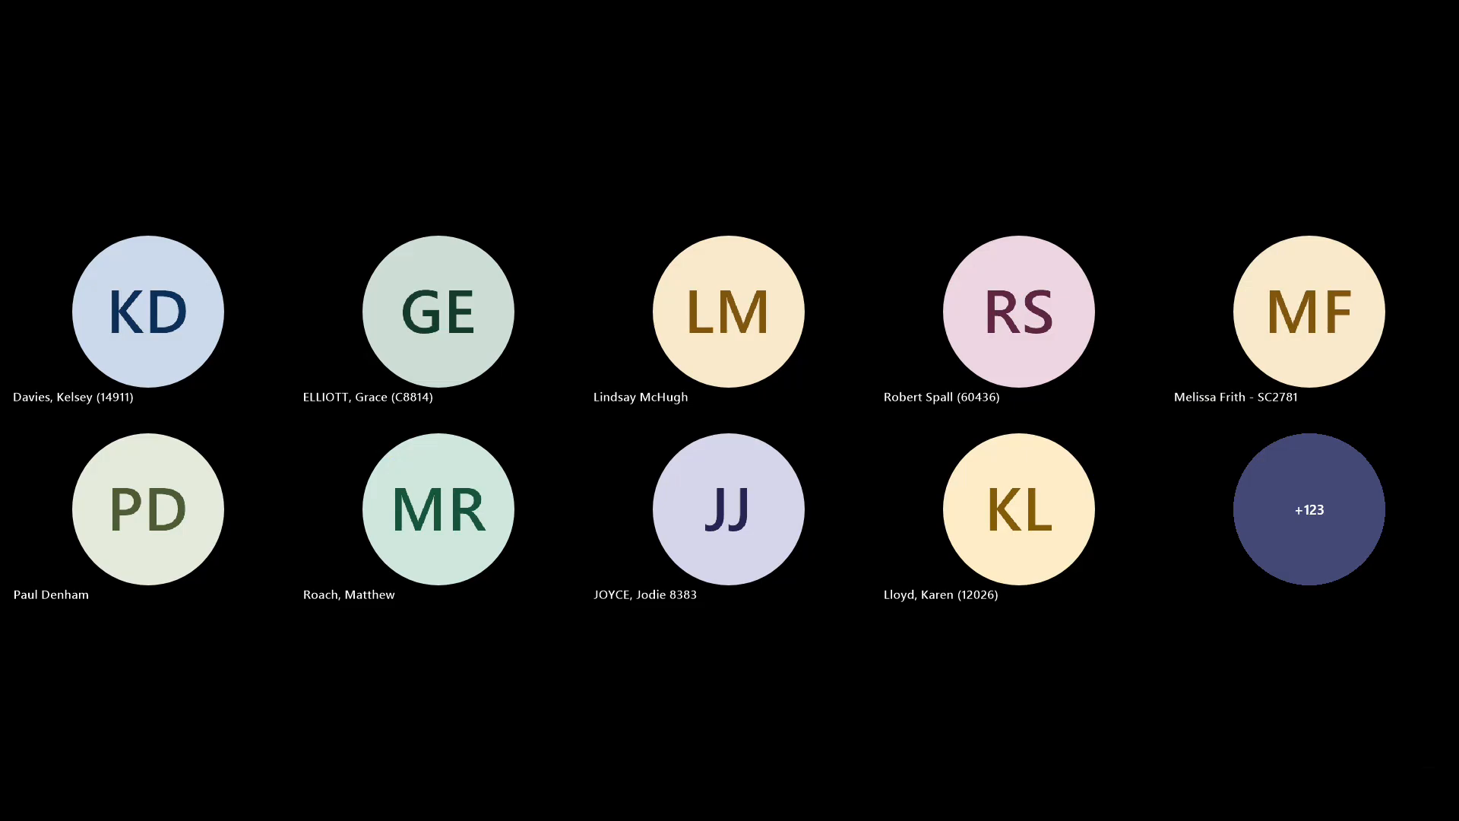